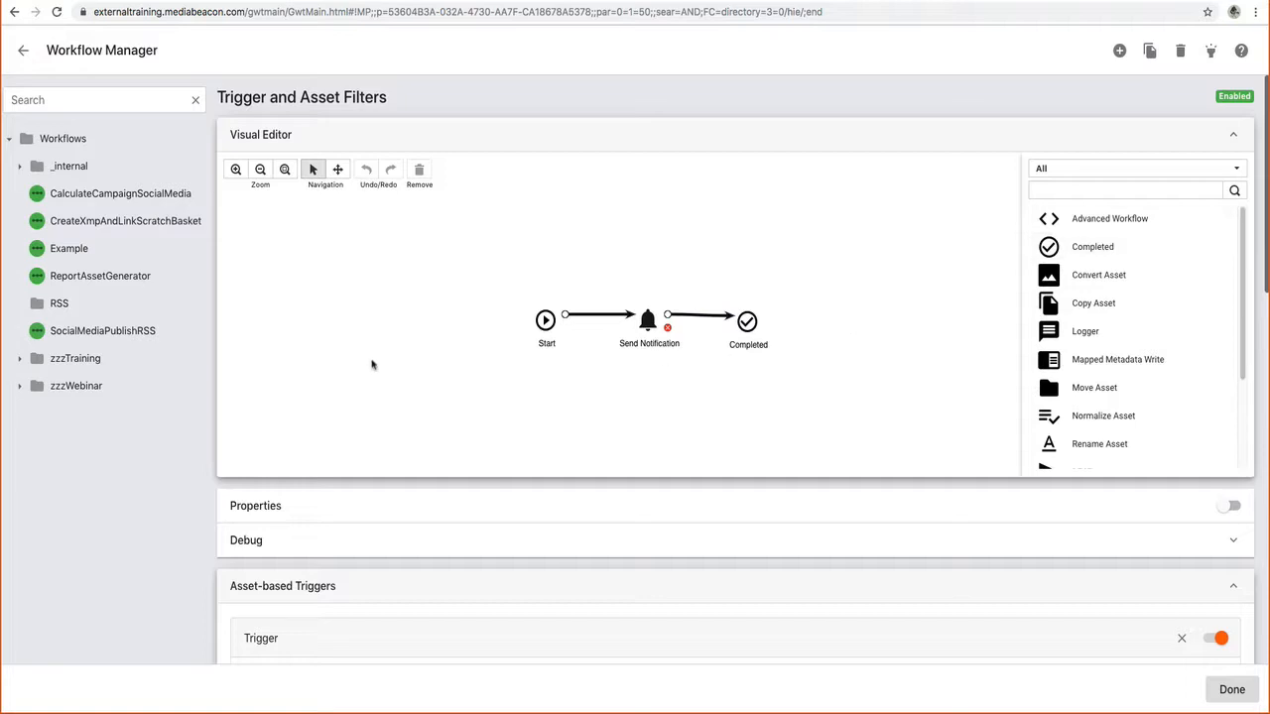
Step: Create a visual workflow named thing1 inside the zzzWebinar folder
{"action": "left_click", "coordinate": [20, 387]}
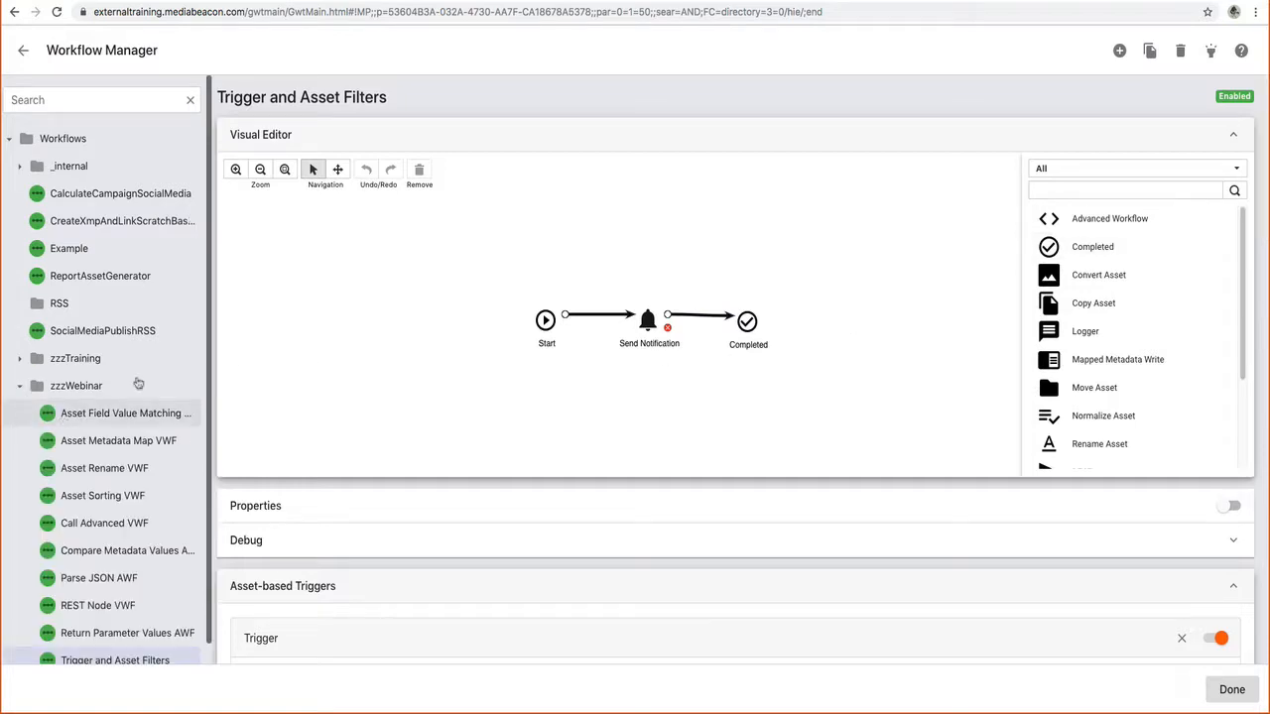
{"action": "left_click", "coordinate": [103, 389]}
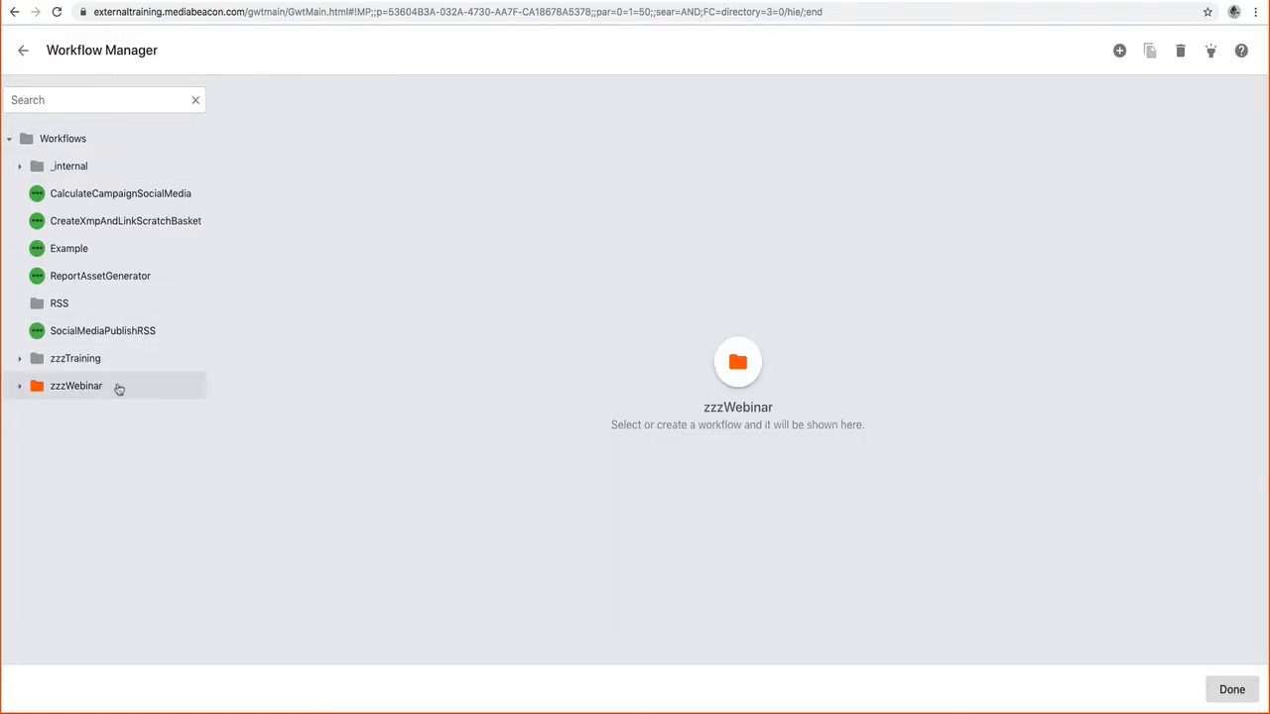
{"action": "left_click", "coordinate": [1118, 50]}
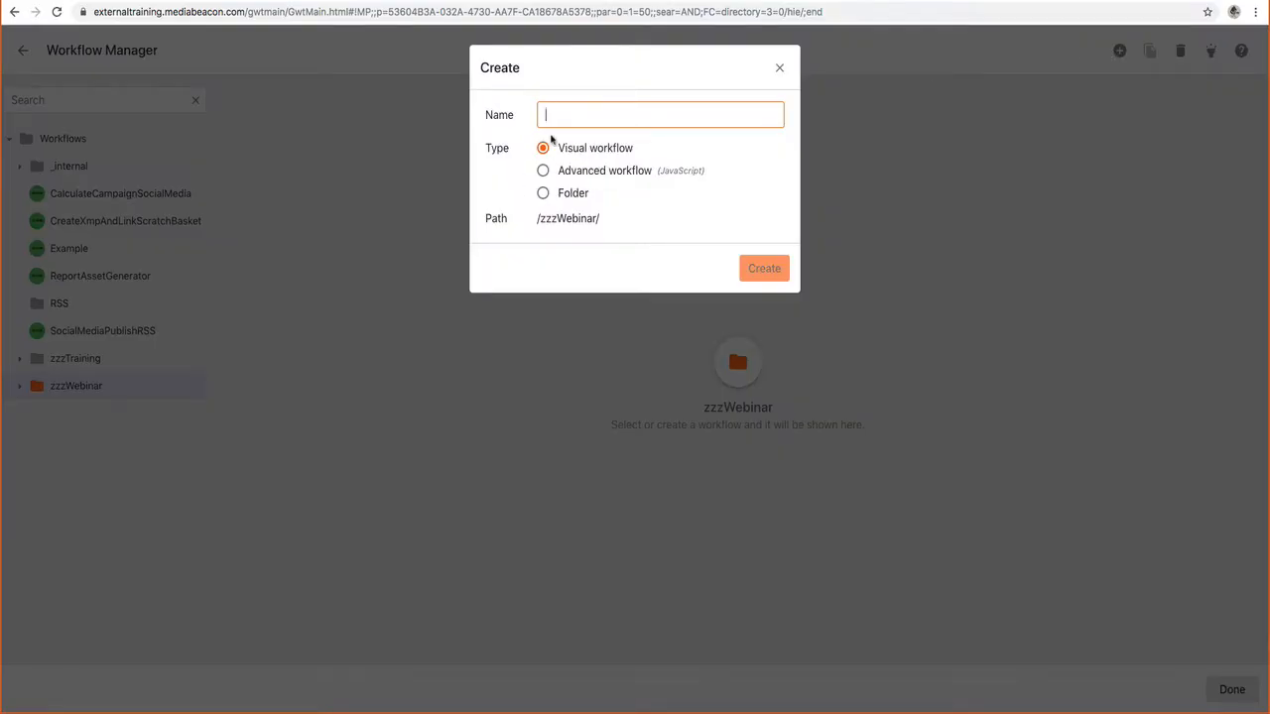
{"action": "type", "text": "thing1"}
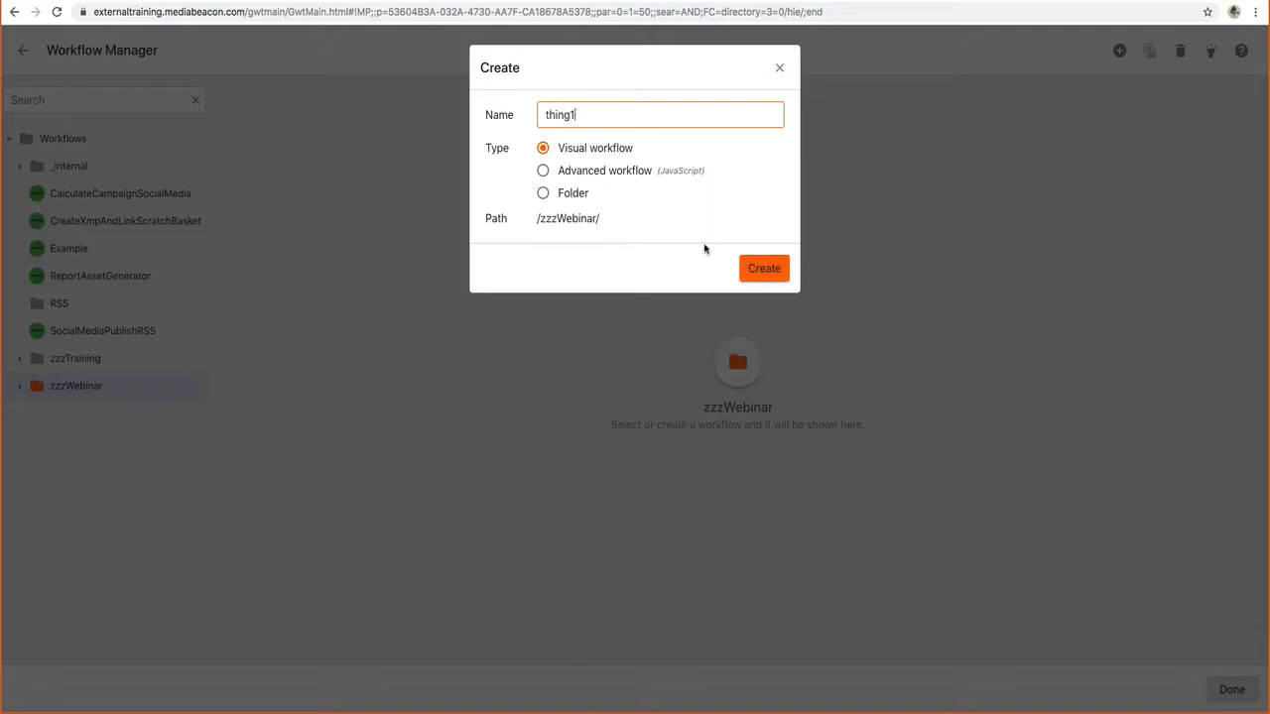
{"action": "left_click", "coordinate": [760, 269]}
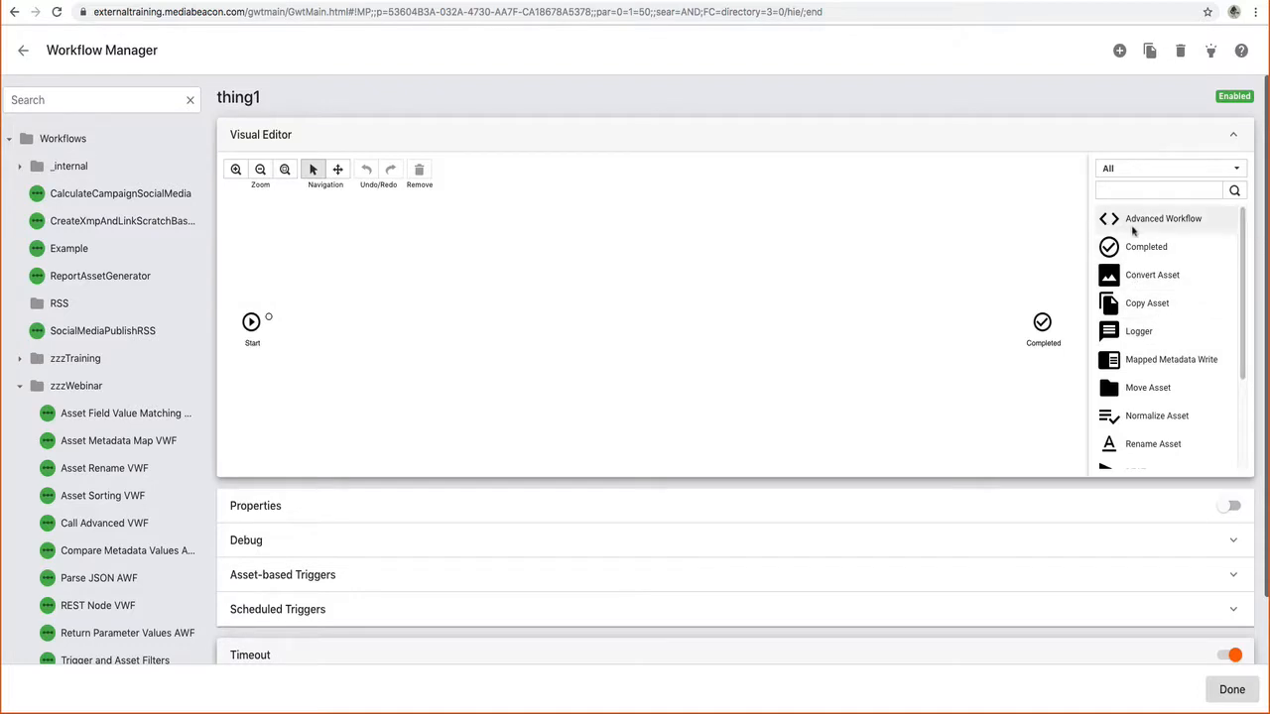
Step: Add Advanced Workflow, Mapped Metadata Write, Rename Asset and REST nodes to the canvas between Start and Completed
{"action": "left_click_drag", "start_coordinate": [1116, 223], "coordinate": [721, 250]}
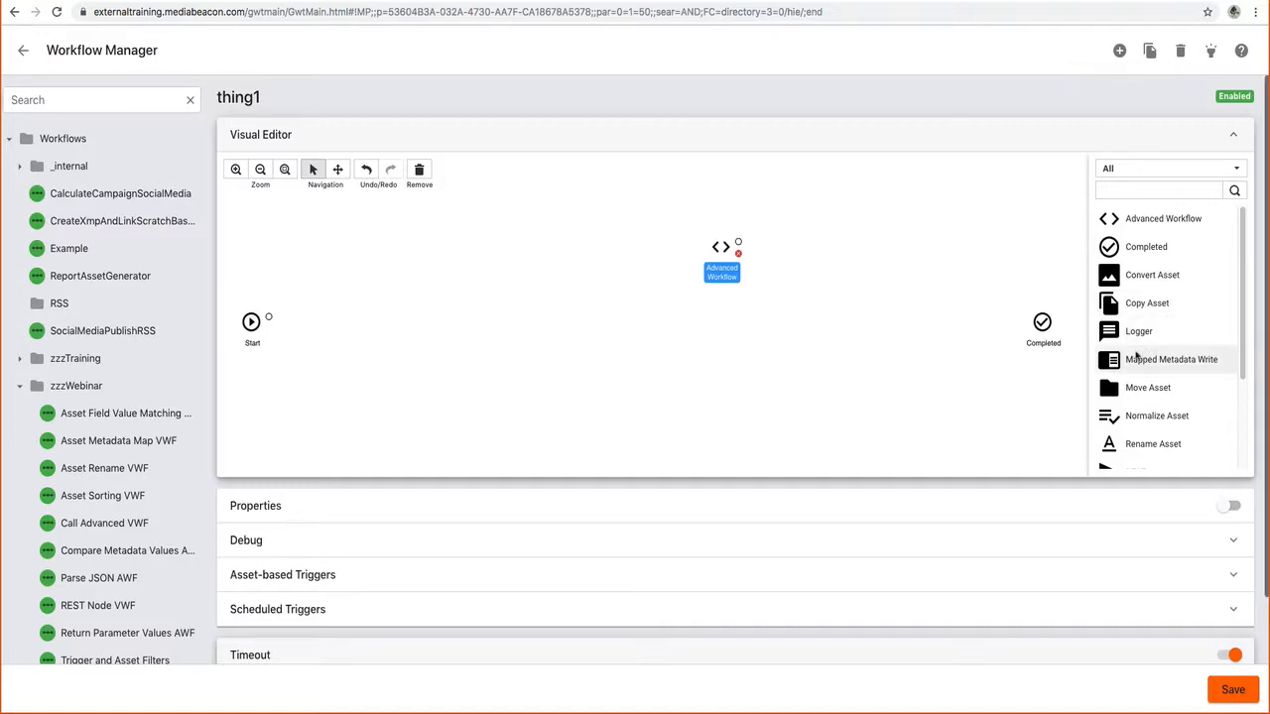
{"action": "left_click_drag", "start_coordinate": [1119, 363], "coordinate": [823, 255]}
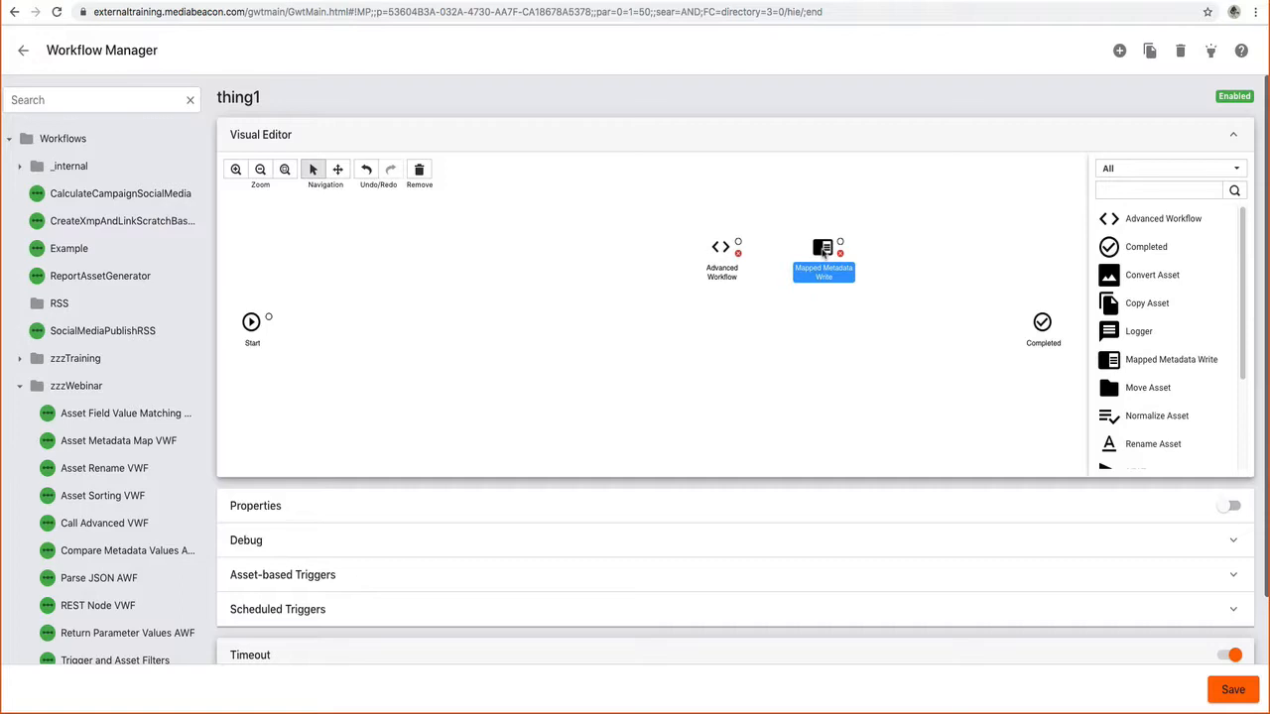
{"action": "scroll", "coordinate": [1238, 373], "scroll_direction": "down", "scroll_amount": 1}
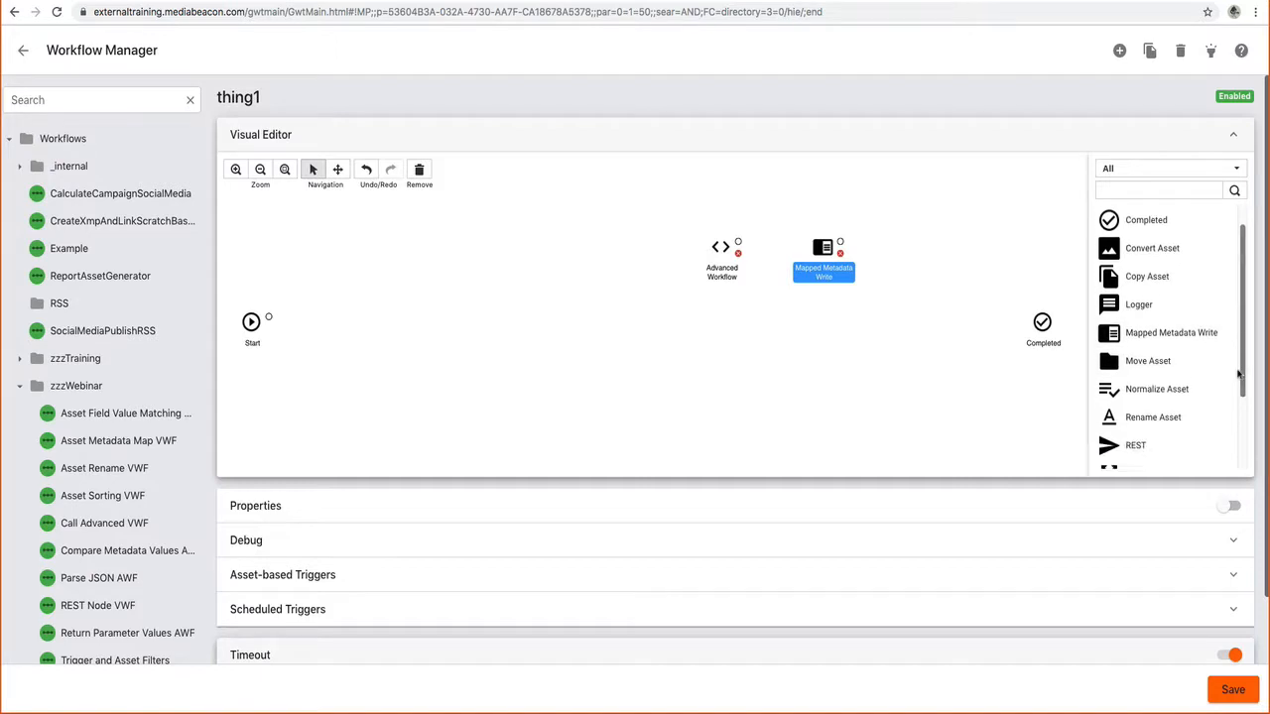
{"action": "left_click_drag", "start_coordinate": [1238, 374], "coordinate": [1236, 423]}
{"action": "left_click_drag", "start_coordinate": [1110, 344], "coordinate": [902, 249]}
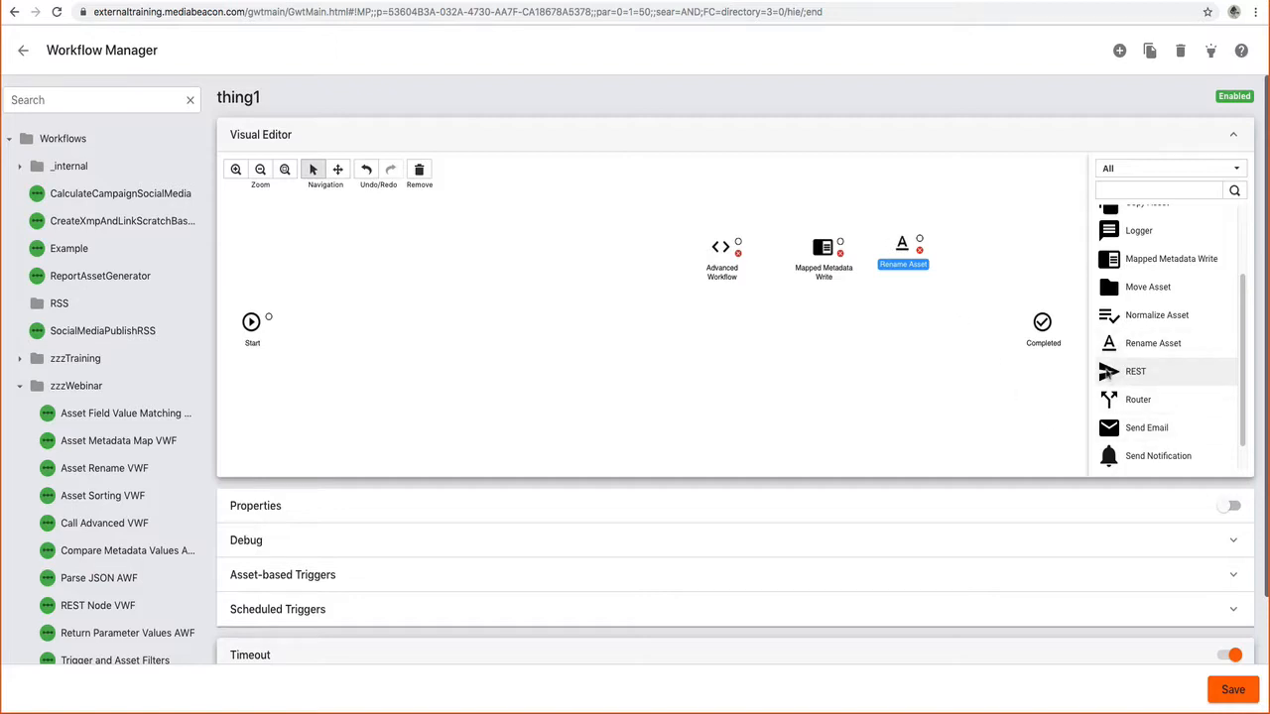
{"action": "left_click_drag", "start_coordinate": [1108, 371], "coordinate": [718, 313]}
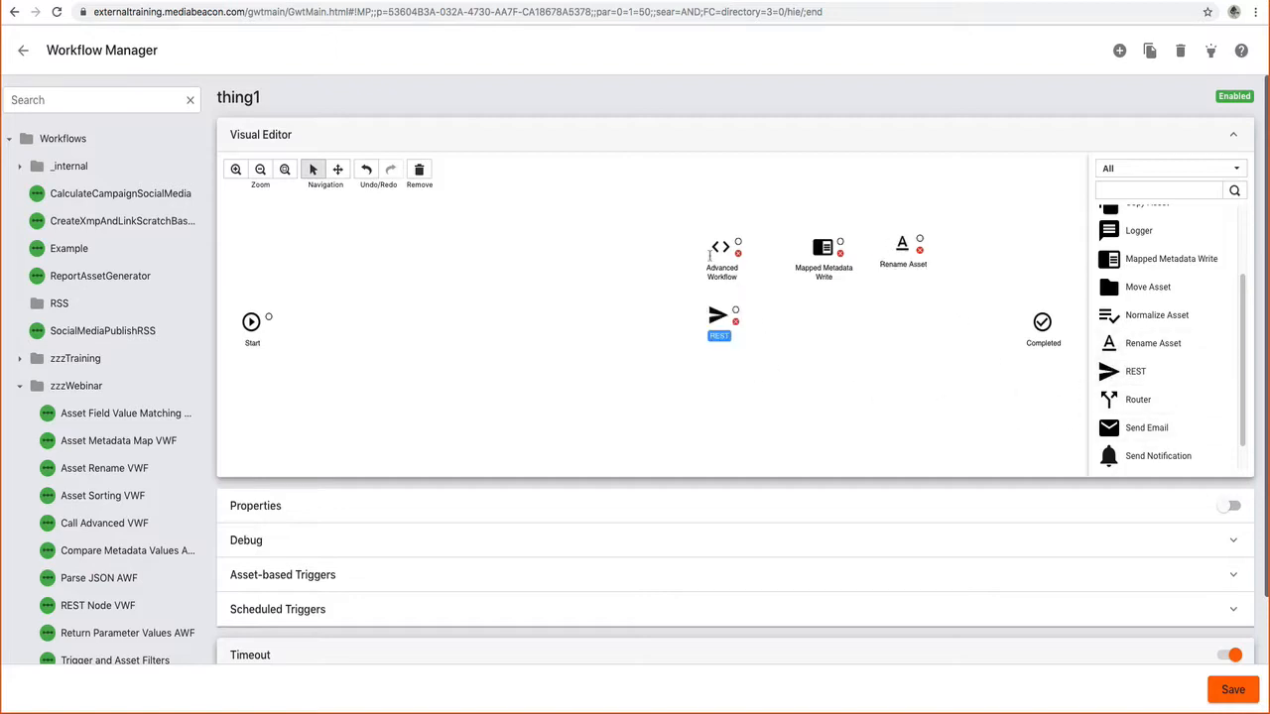
{"action": "left_click_drag", "start_coordinate": [667, 205], "coordinate": [752, 371]}
{"action": "left_click", "coordinate": [752, 371]}
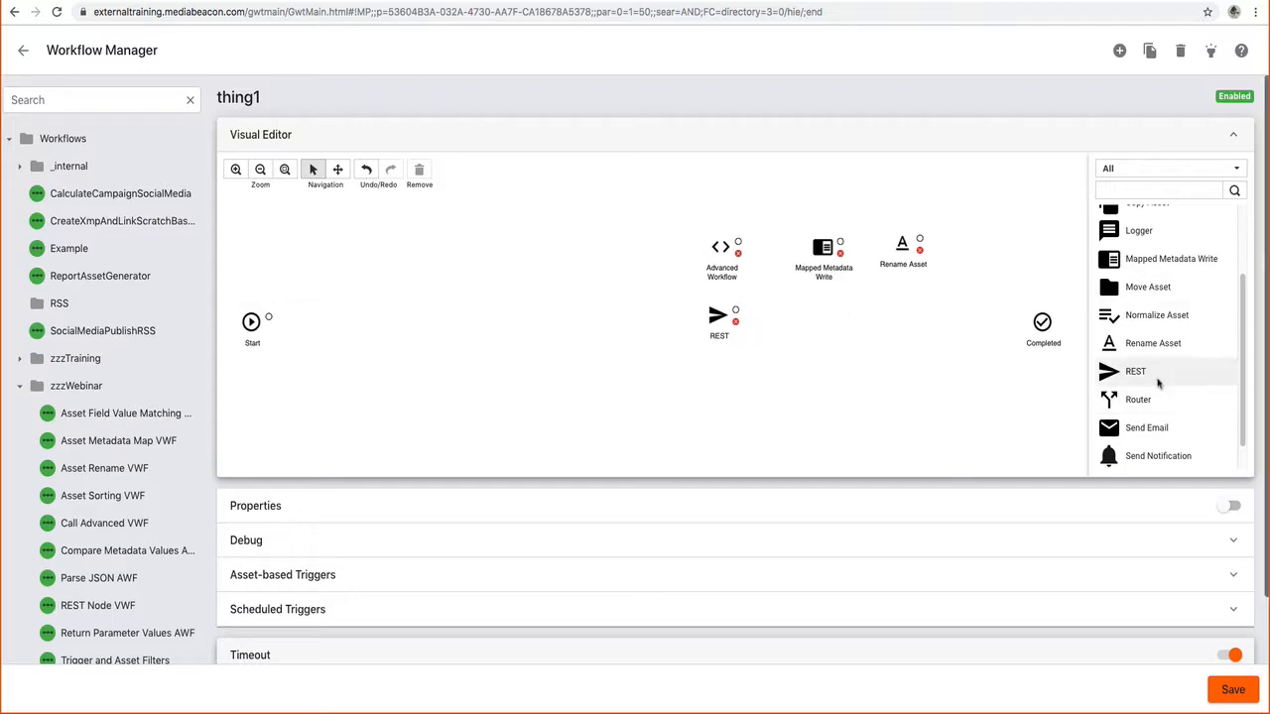
Step: Add a Send Notification node to the canvas below the Mapped Metadata Write node
{"action": "scroll", "coordinate": [1156, 381], "scroll_direction": "down", "scroll_amount": 1}
{"action": "left_click_drag", "start_coordinate": [1151, 428], "coordinate": [836, 340]}
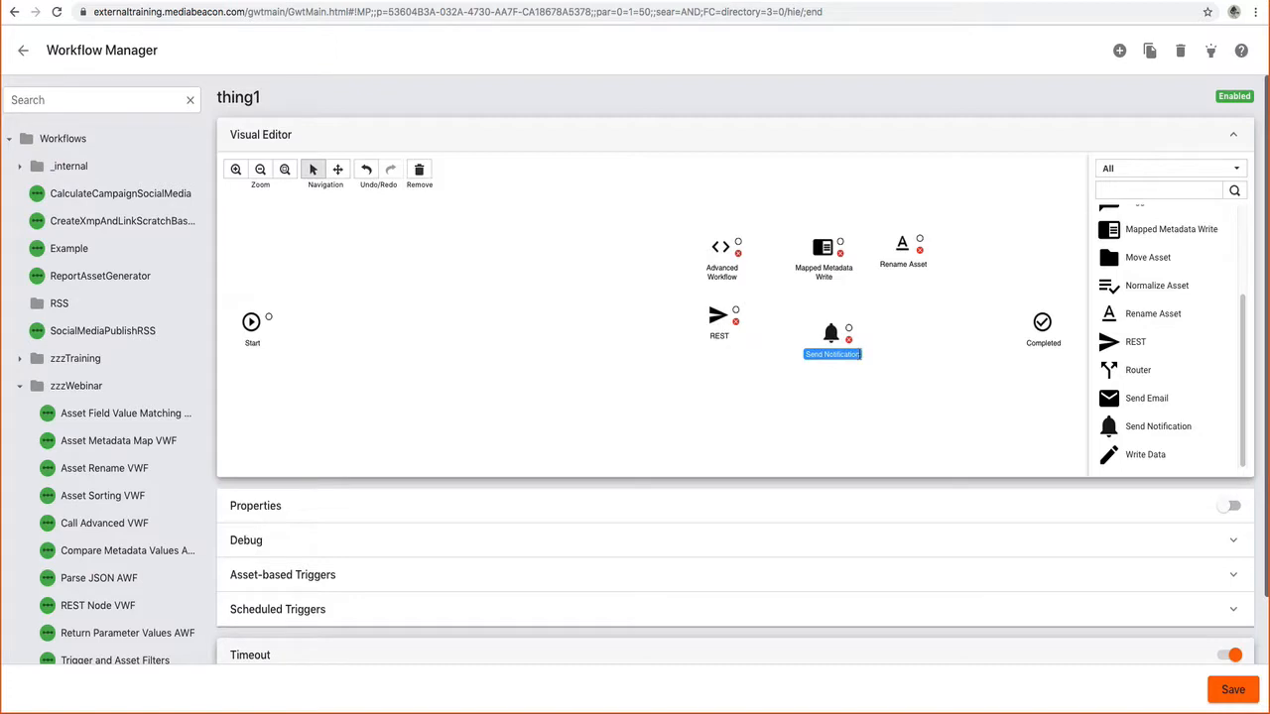
{"action": "left_click", "coordinate": [796, 341]}
Step: Place a Logger node below the Rename Asset node and remove it from the canvas
{"action": "scroll", "coordinate": [1185, 397], "scroll_direction": "down", "scroll_amount": 2}
{"action": "scroll", "coordinate": [1176, 400], "scroll_direction": "up", "scroll_amount": 1}
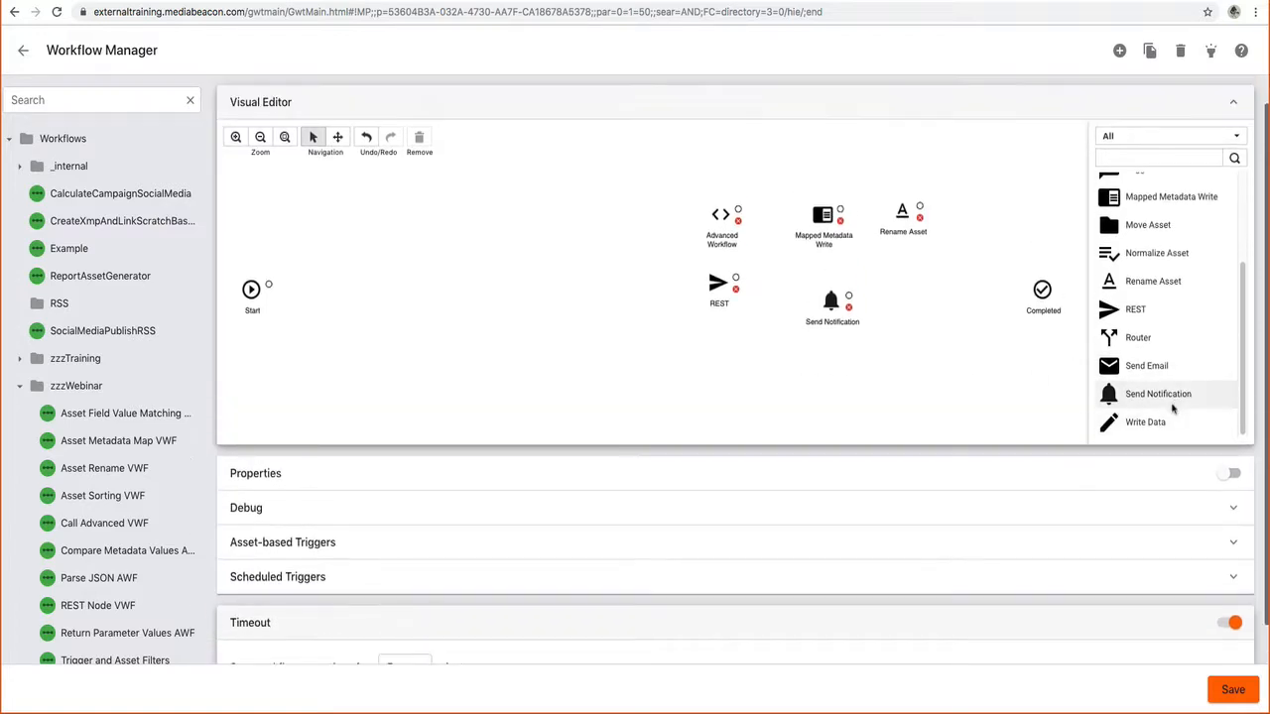
{"action": "scroll", "coordinate": [1236, 239], "scroll_direction": "up", "scroll_amount": 3}
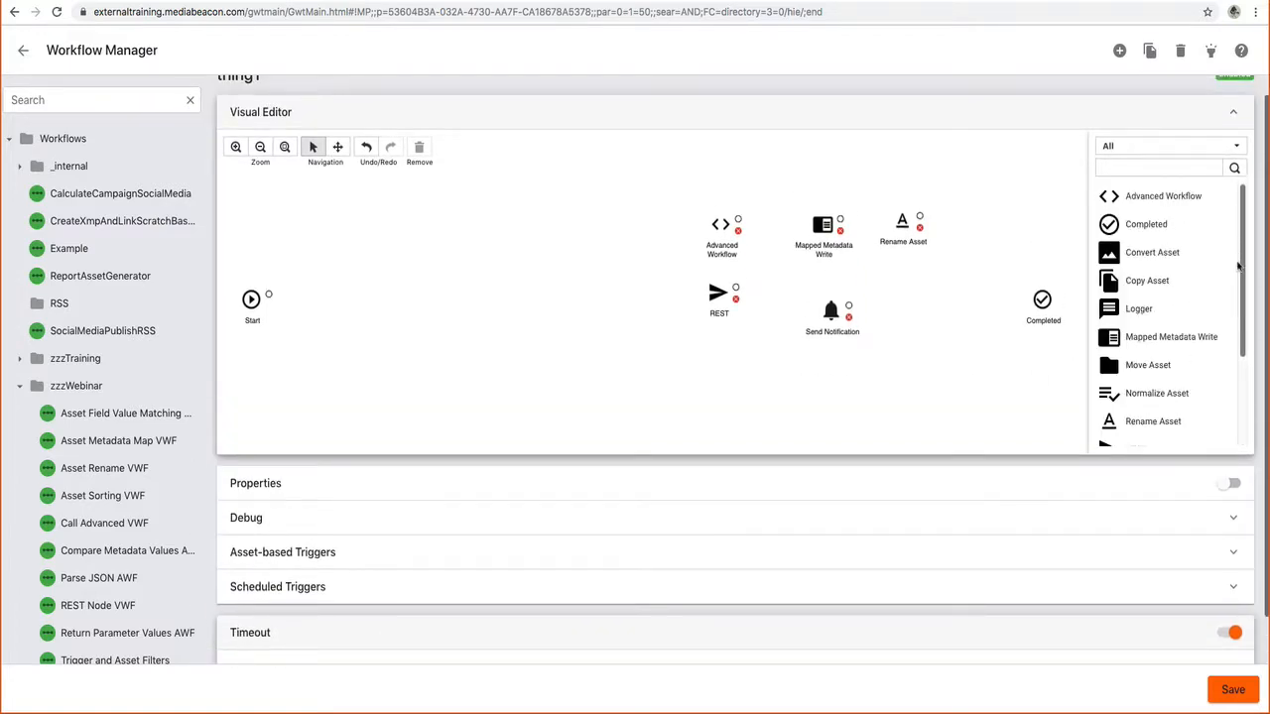
{"action": "left_click_drag", "start_coordinate": [1240, 264], "coordinate": [1244, 238]}
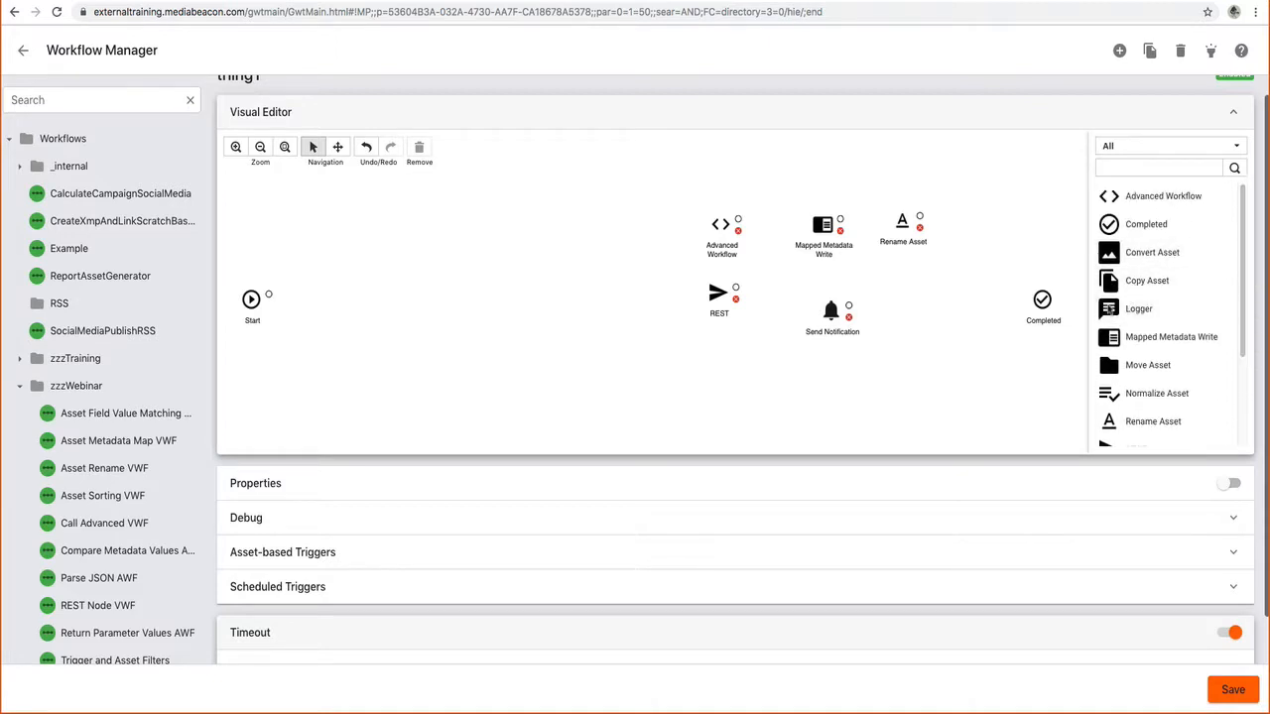
{"action": "left_click_drag", "start_coordinate": [1111, 309], "coordinate": [920, 363]}
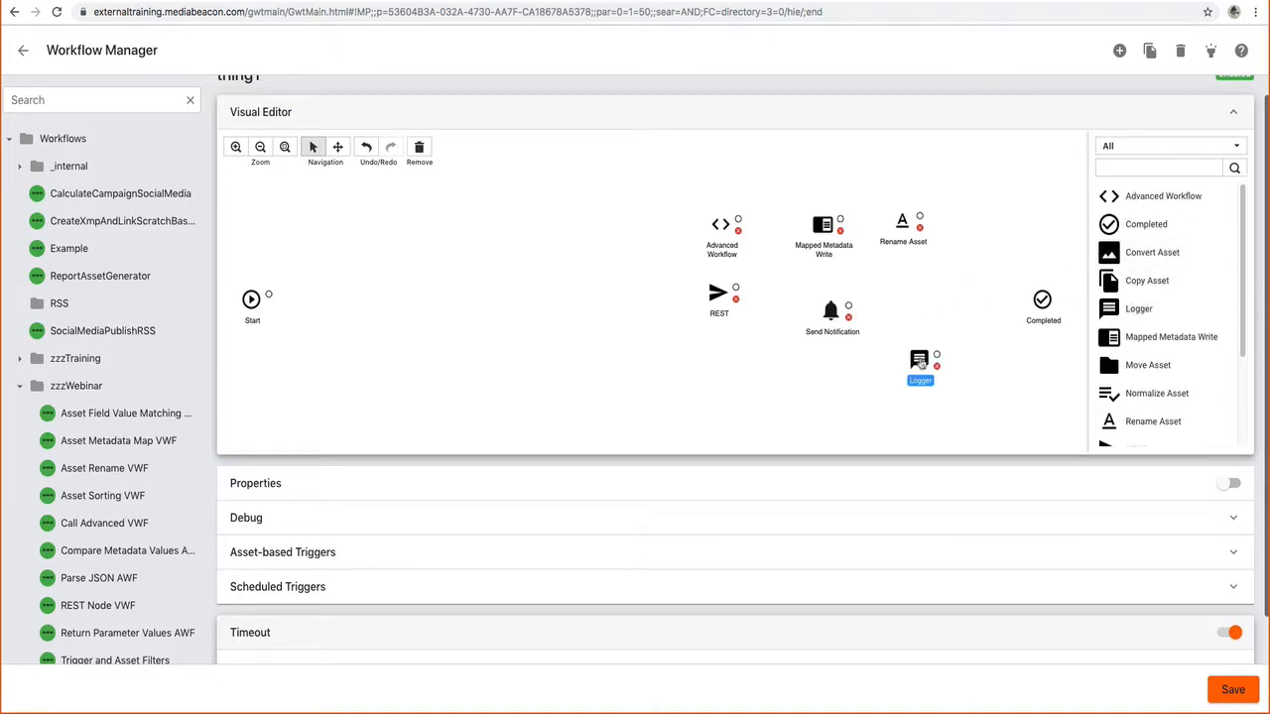
{"action": "left_click", "coordinate": [919, 334]}
{"action": "double_click", "coordinate": [921, 379]}
{"action": "left_click", "coordinate": [418, 148]}
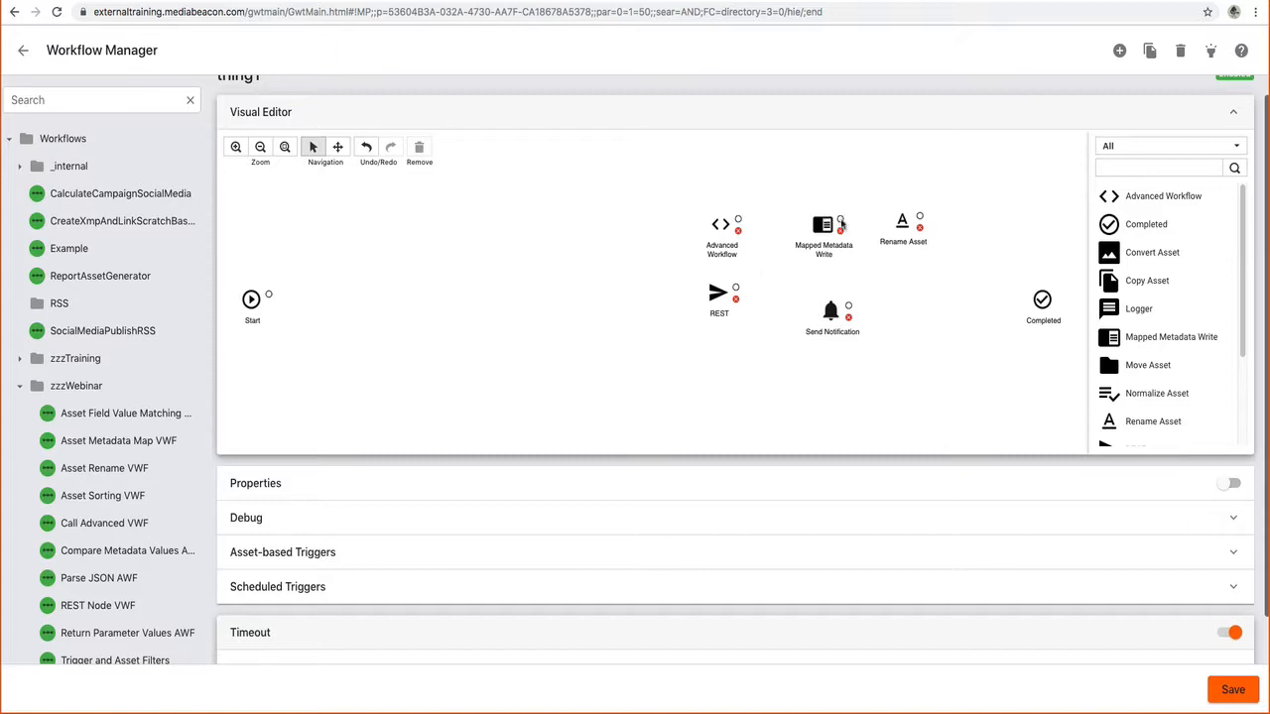
{"action": "left_click_drag", "start_coordinate": [653, 161], "coordinate": [960, 363]}
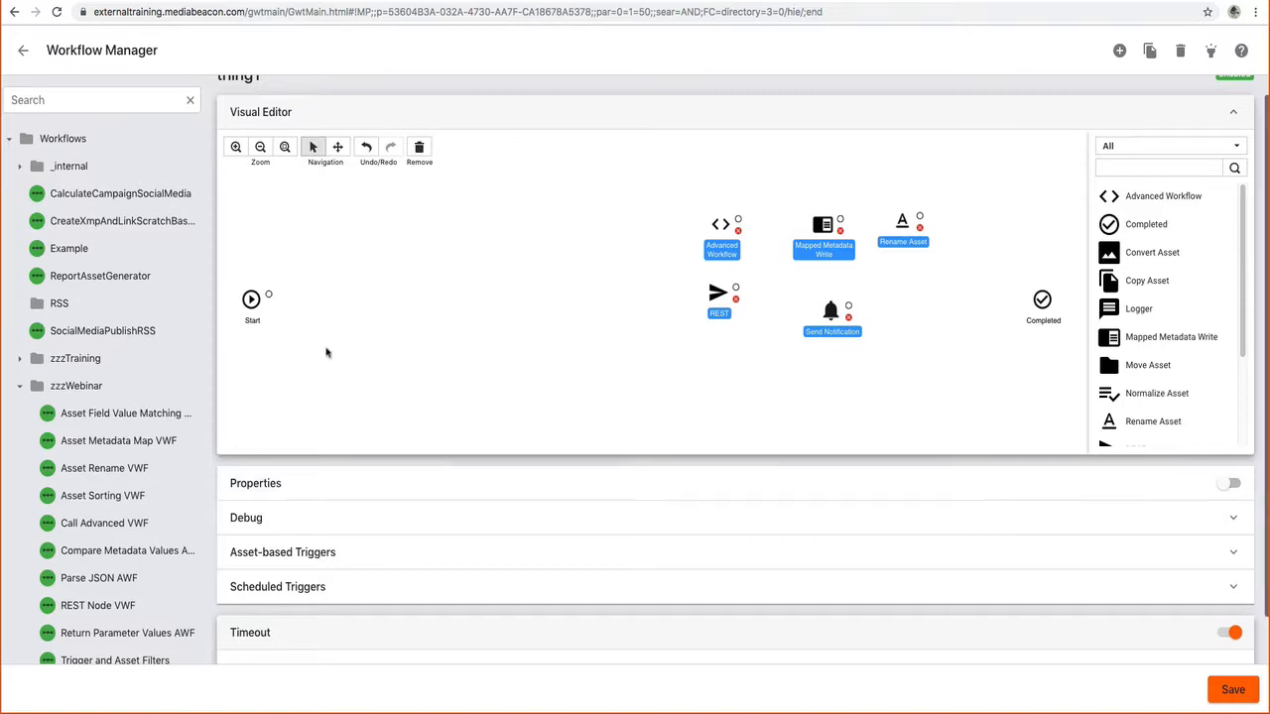
{"action": "left_click", "coordinate": [395, 345]}
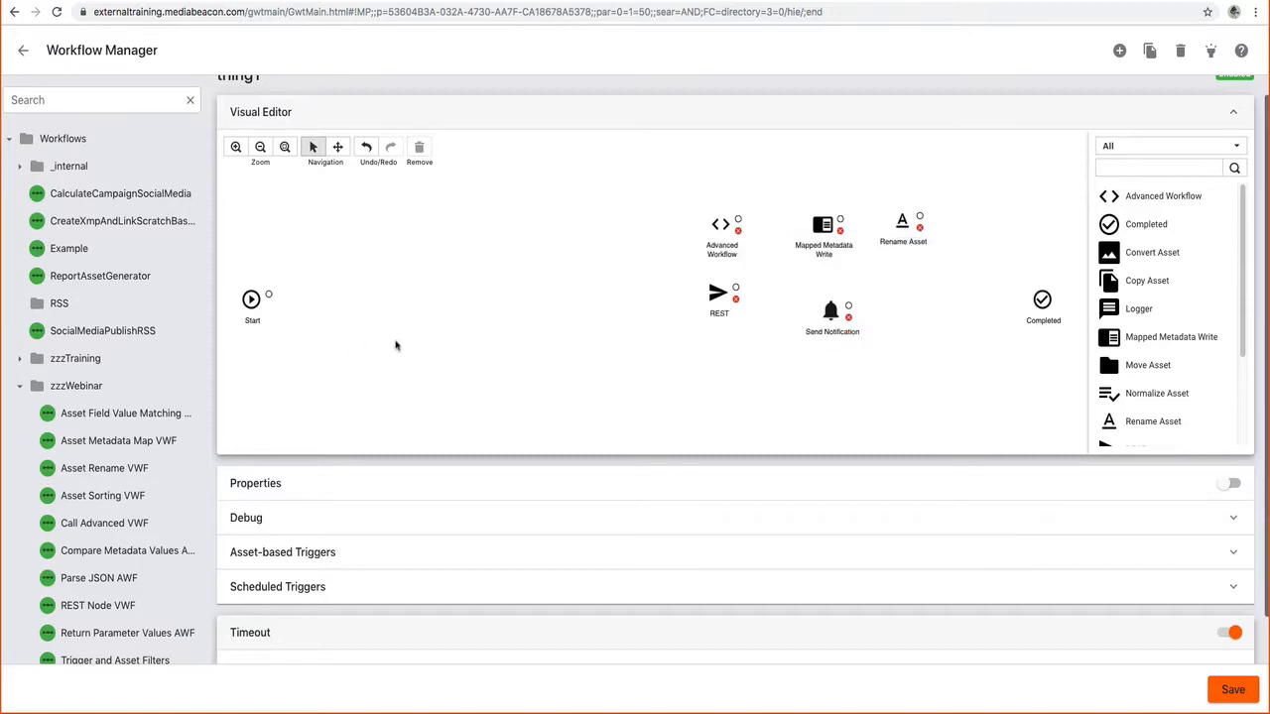
{"action": "left_click", "coordinate": [719, 224]}
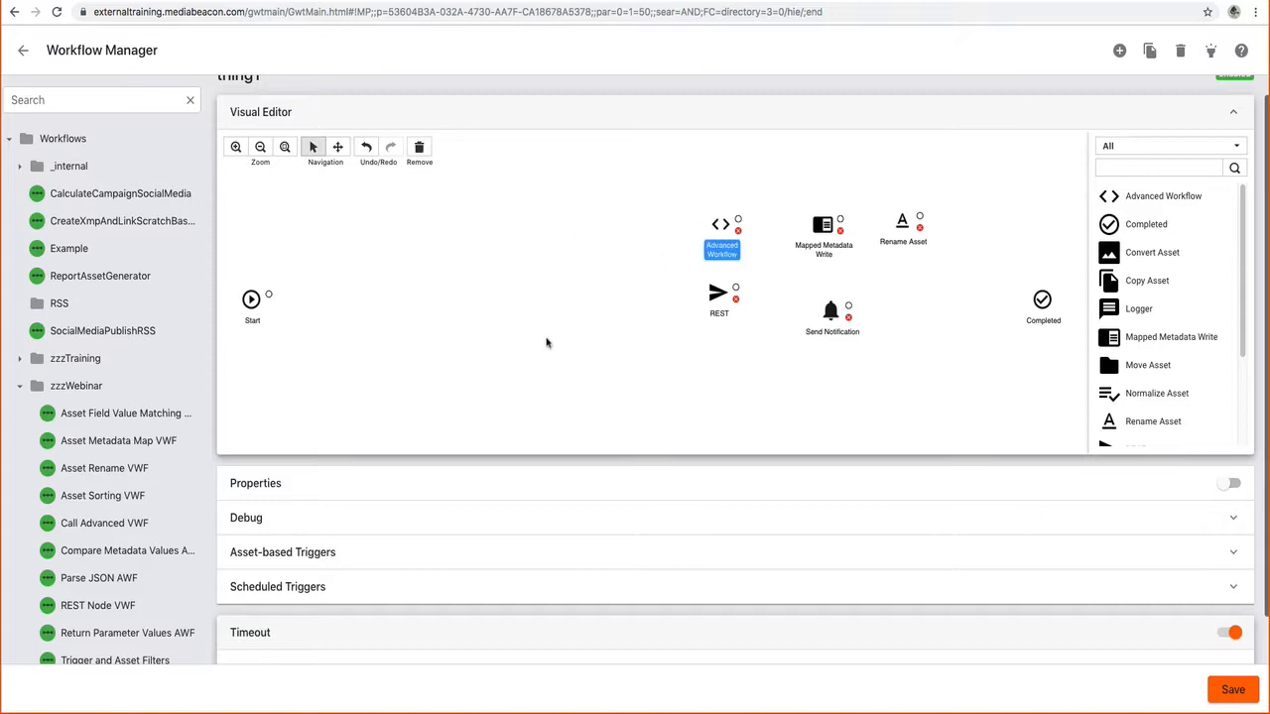
Step: Enable an asset-based trigger on Asset metadata edited and turn on its Asset Filter and Trigger Filter
{"action": "left_click", "coordinate": [385, 561]}
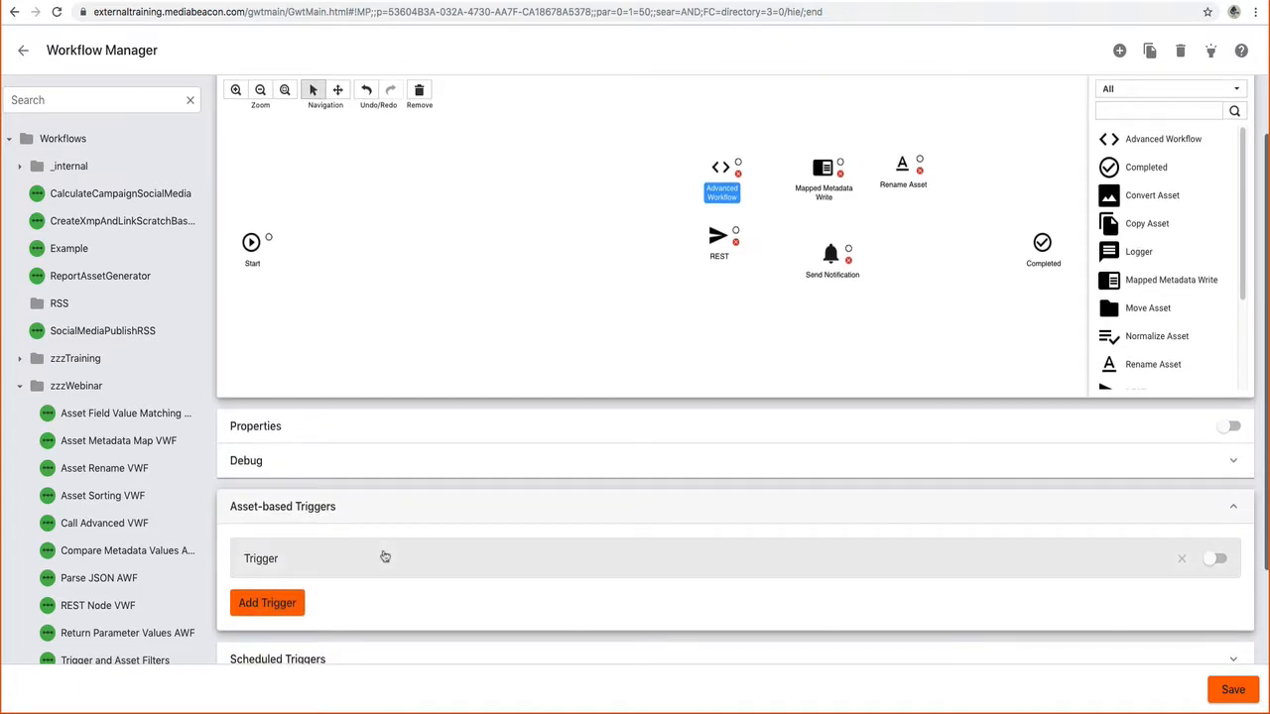
{"action": "scroll", "coordinate": [384, 540], "scroll_direction": "down", "scroll_amount": 2}
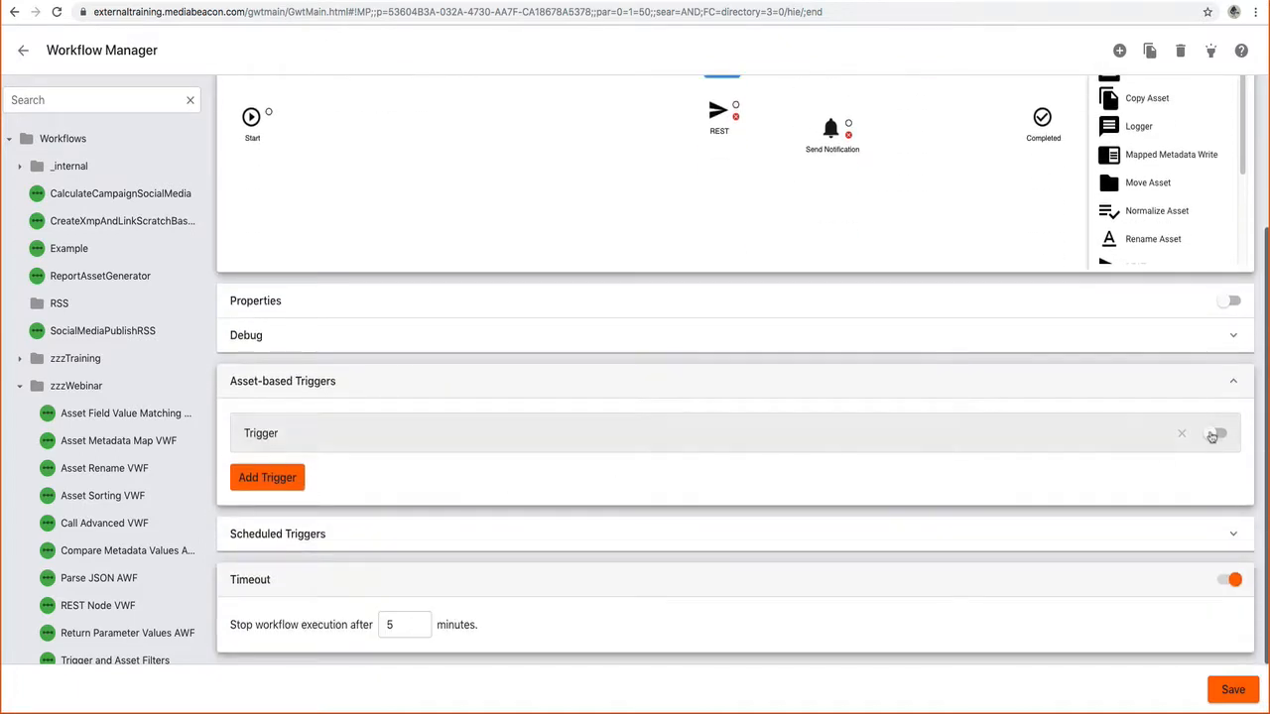
{"action": "left_click", "coordinate": [1215, 434]}
{"action": "scroll", "coordinate": [640, 509], "scroll_direction": "down", "scroll_amount": 4}
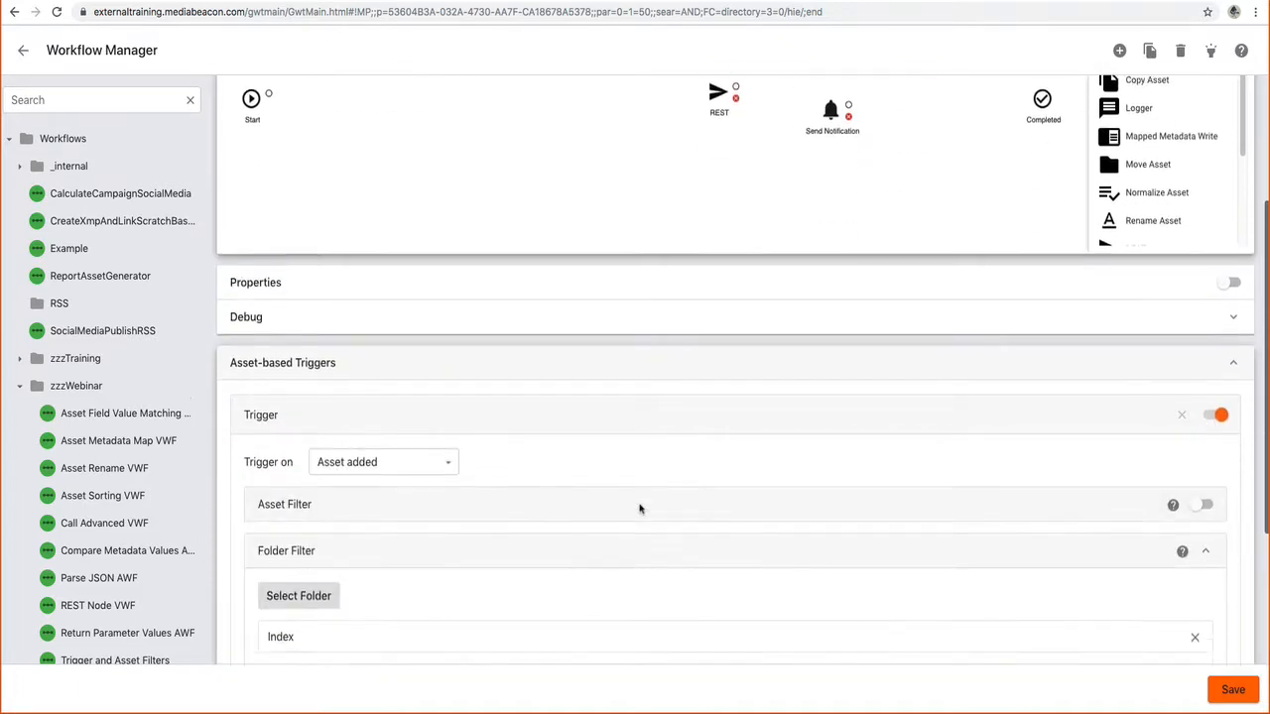
{"action": "left_click", "coordinate": [444, 233]}
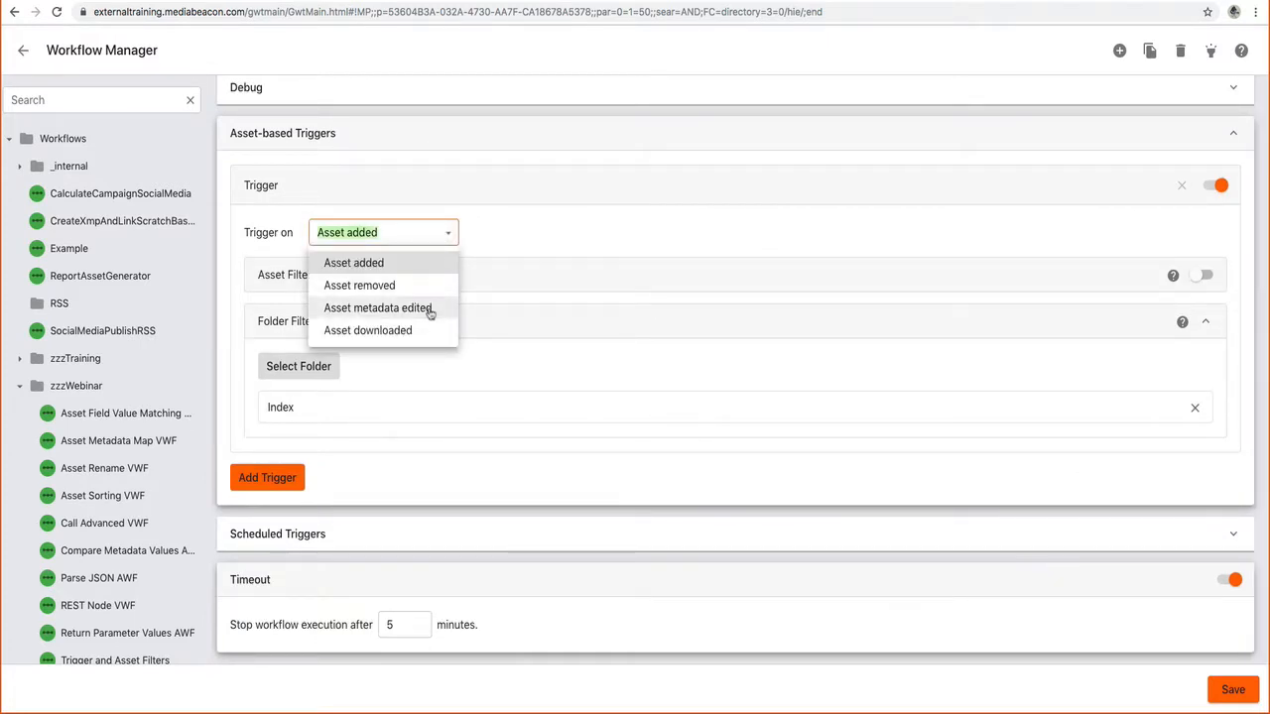
{"action": "left_click", "coordinate": [430, 313]}
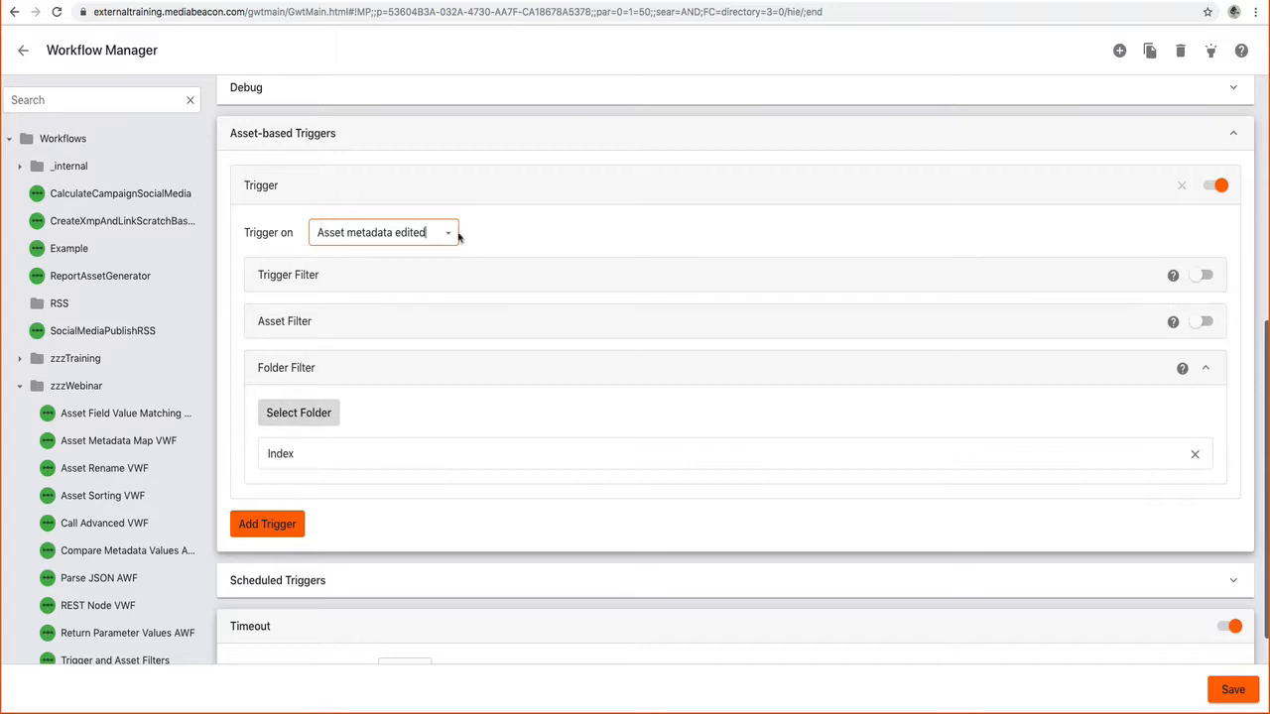
{"action": "left_click", "coordinate": [1202, 323]}
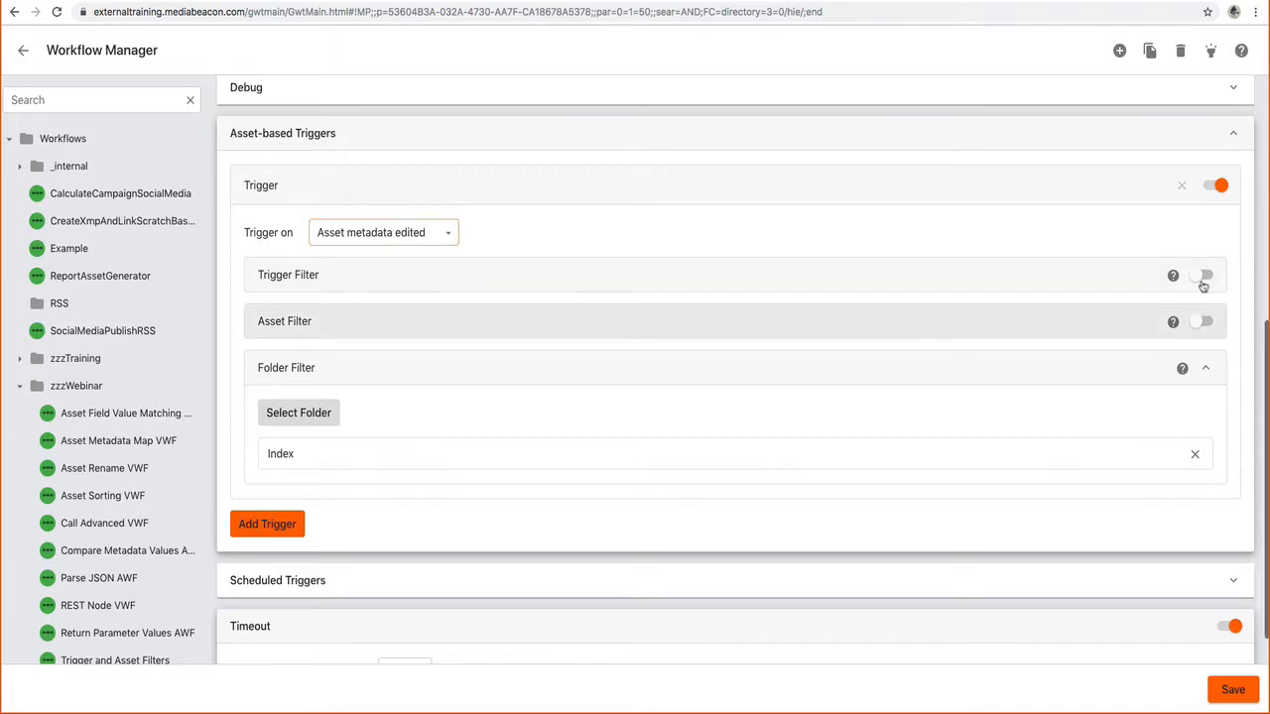
{"action": "left_click", "coordinate": [1200, 278]}
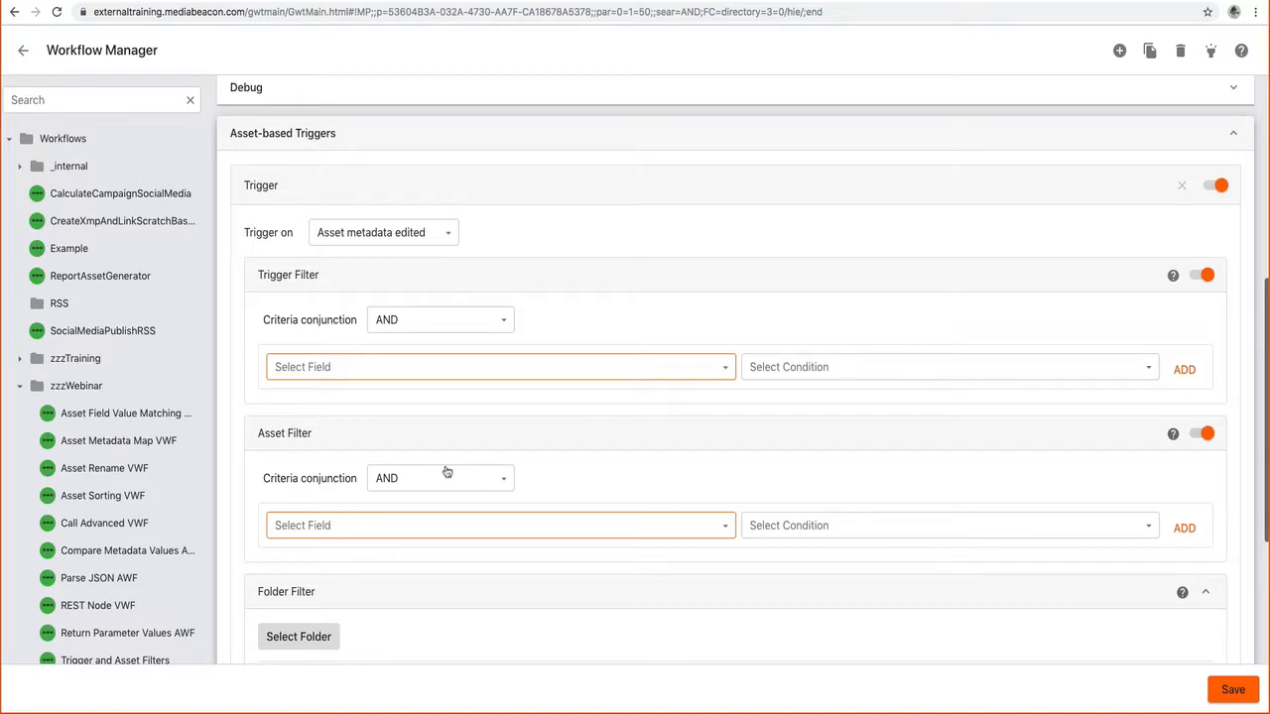
{"action": "left_click", "coordinate": [1149, 368]}
{"action": "left_click", "coordinate": [725, 369]}
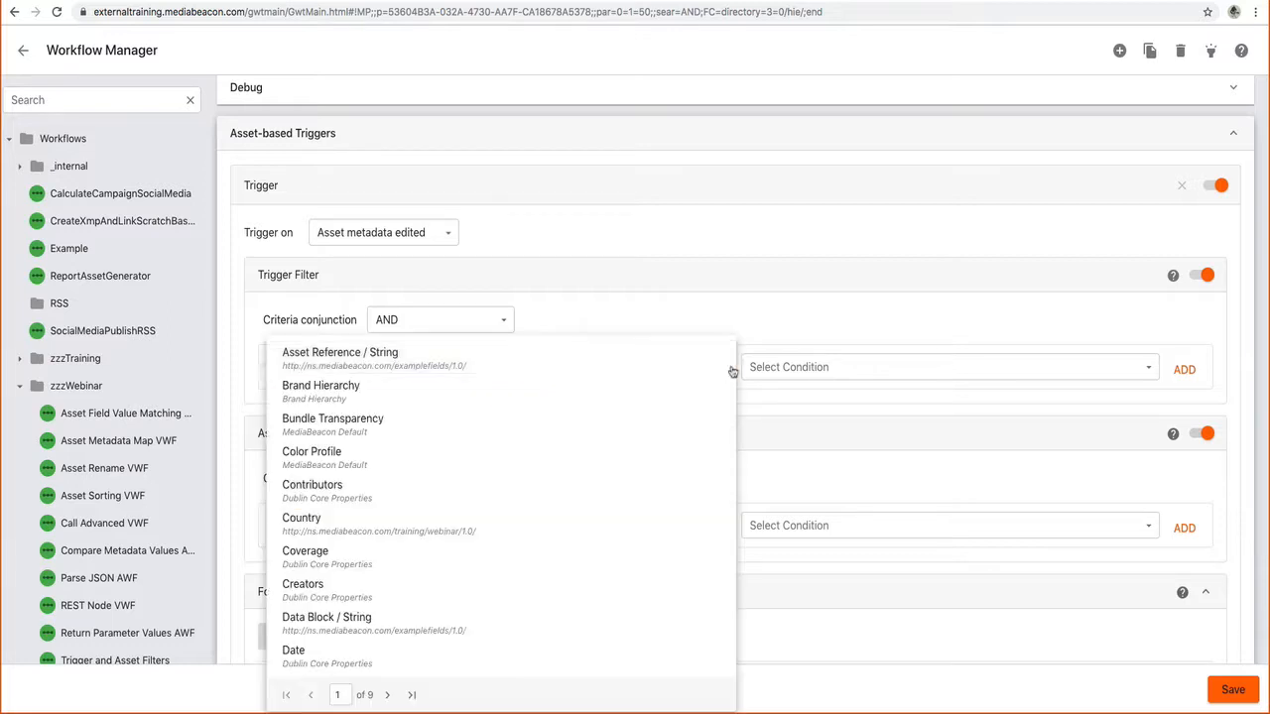
{"action": "left_click", "coordinate": [753, 330]}
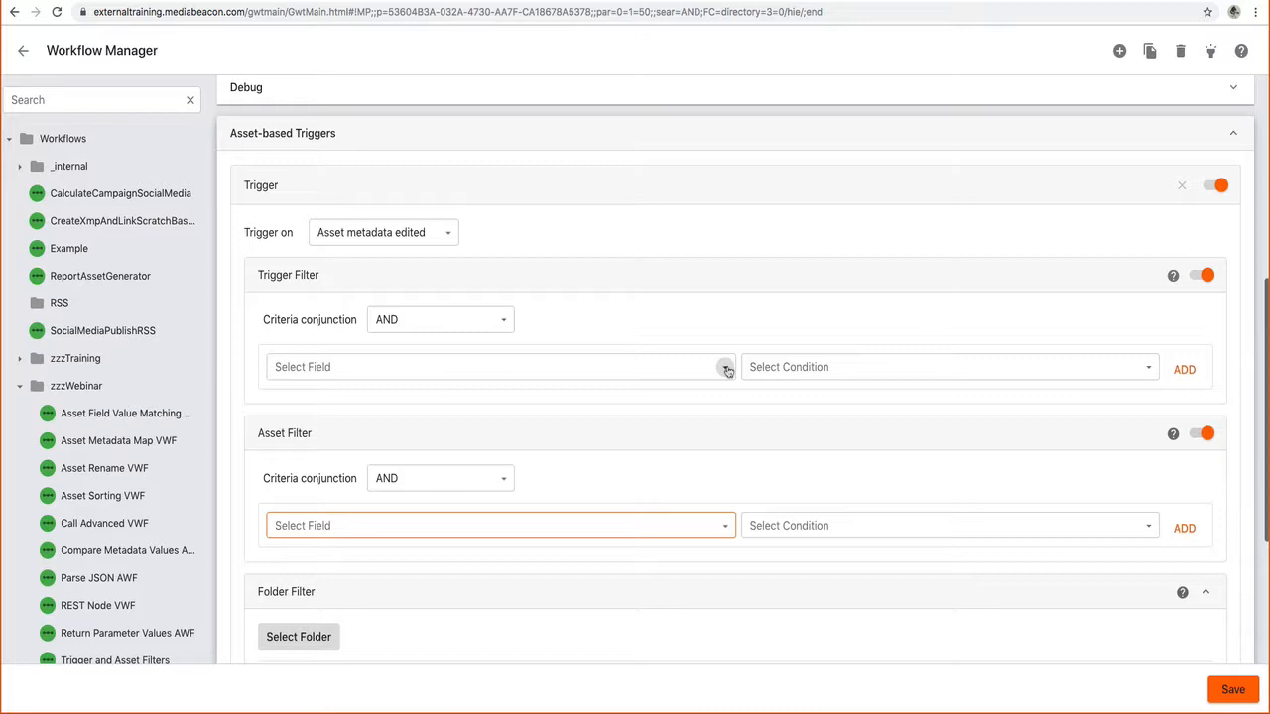
{"action": "left_click", "coordinate": [725, 370]}
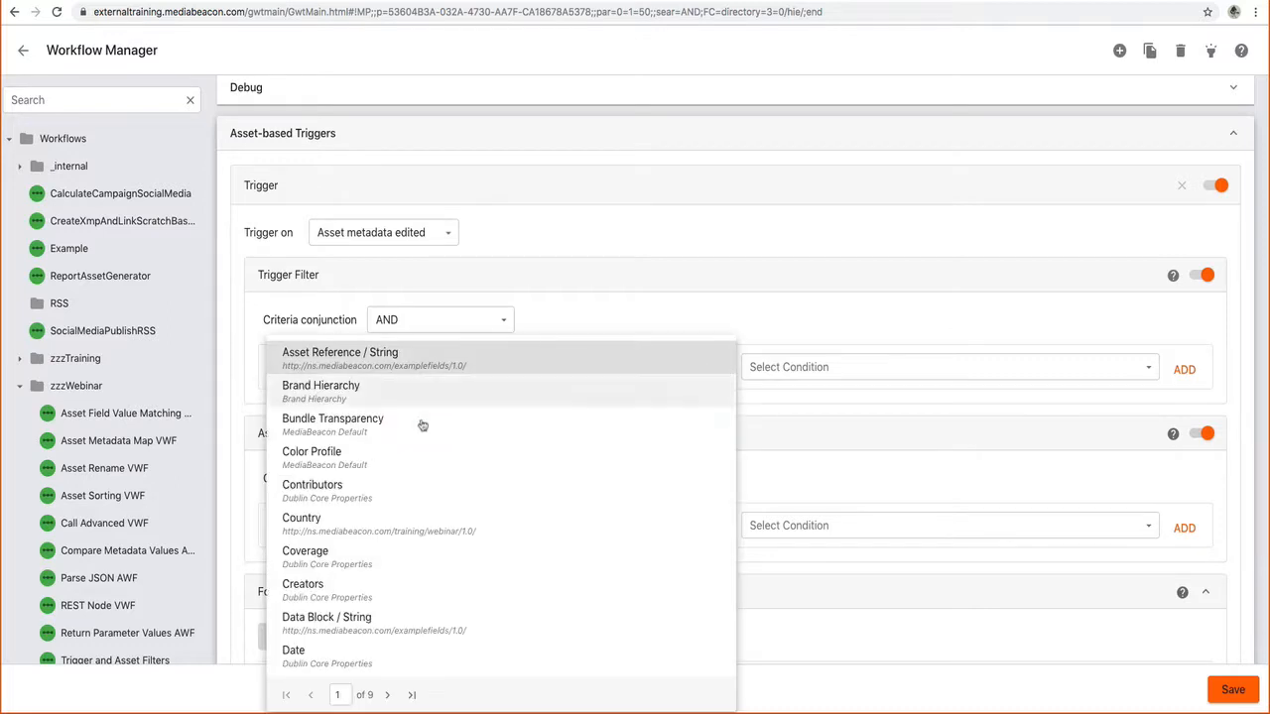
{"action": "left_click", "coordinate": [612, 290]}
{"action": "left_click", "coordinate": [581, 277]}
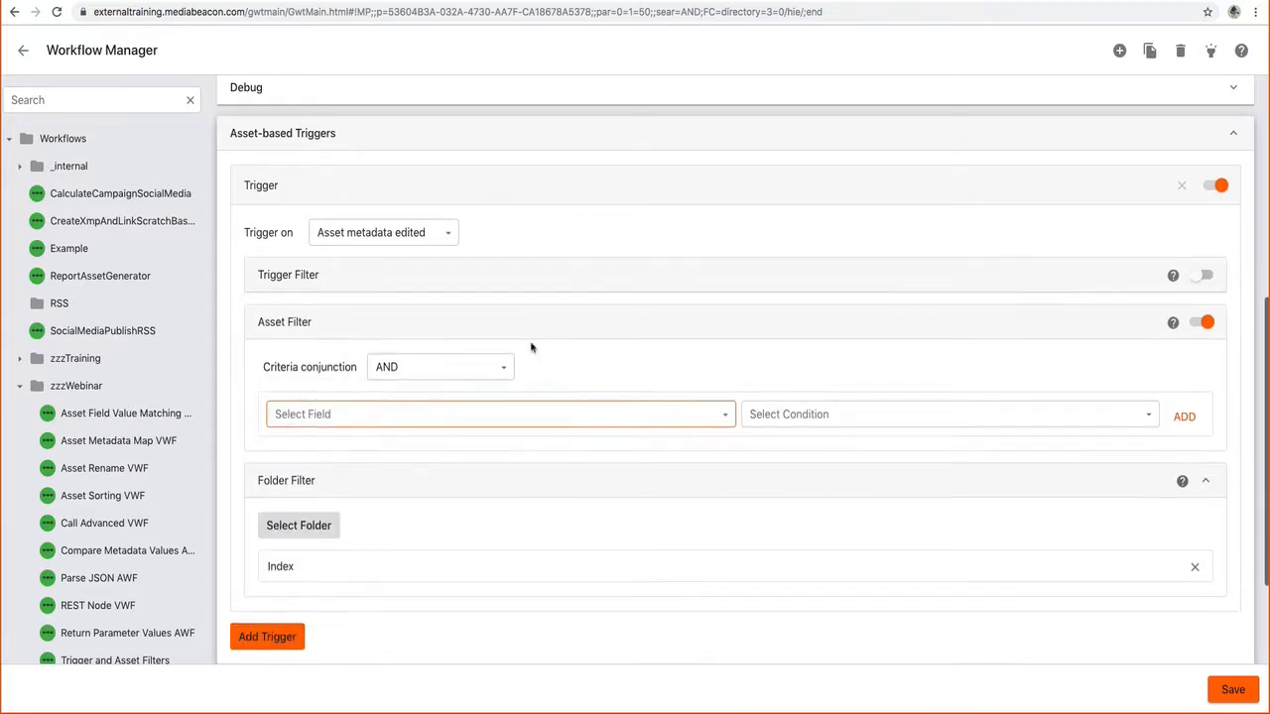
Step: Set the Trigger Filter criterion to Keywords (Dublin Core Properties) contains red
{"action": "left_click", "coordinate": [529, 367]}
{"action": "type", "text": "key"}
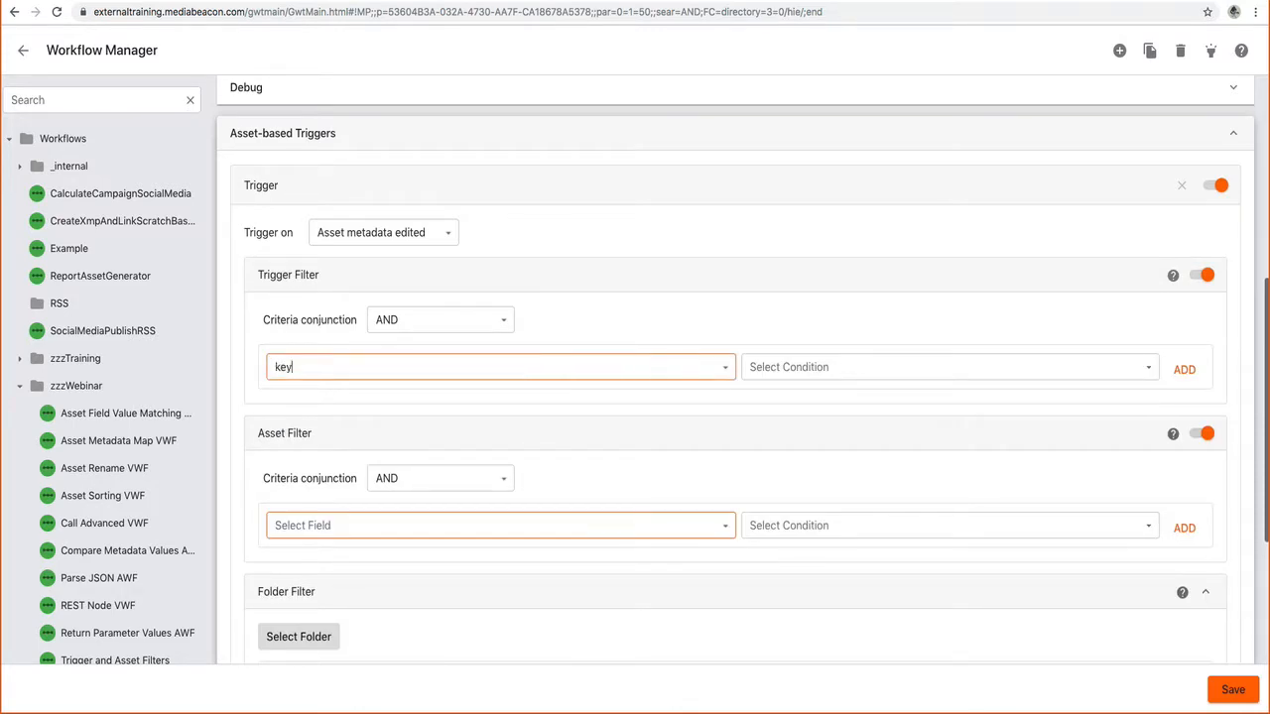
{"action": "left_click", "coordinate": [422, 409]}
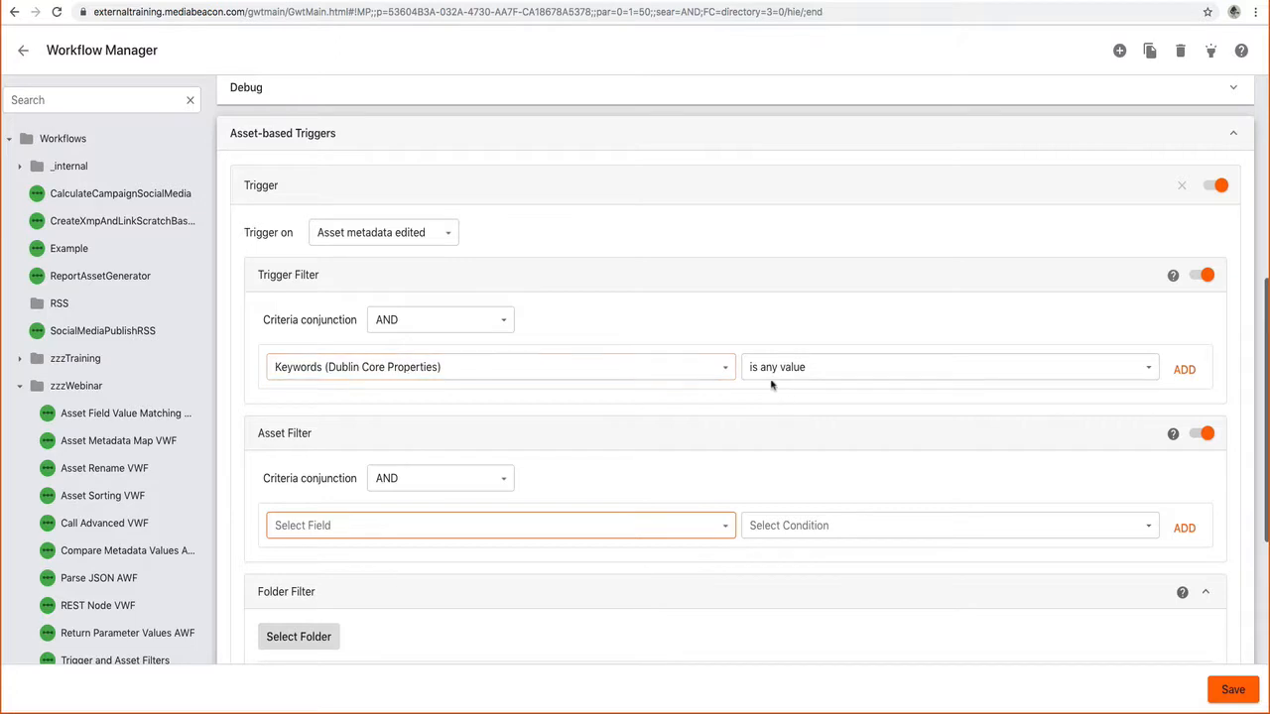
{"action": "left_click", "coordinate": [772, 382]}
{"action": "left_click", "coordinate": [791, 441]}
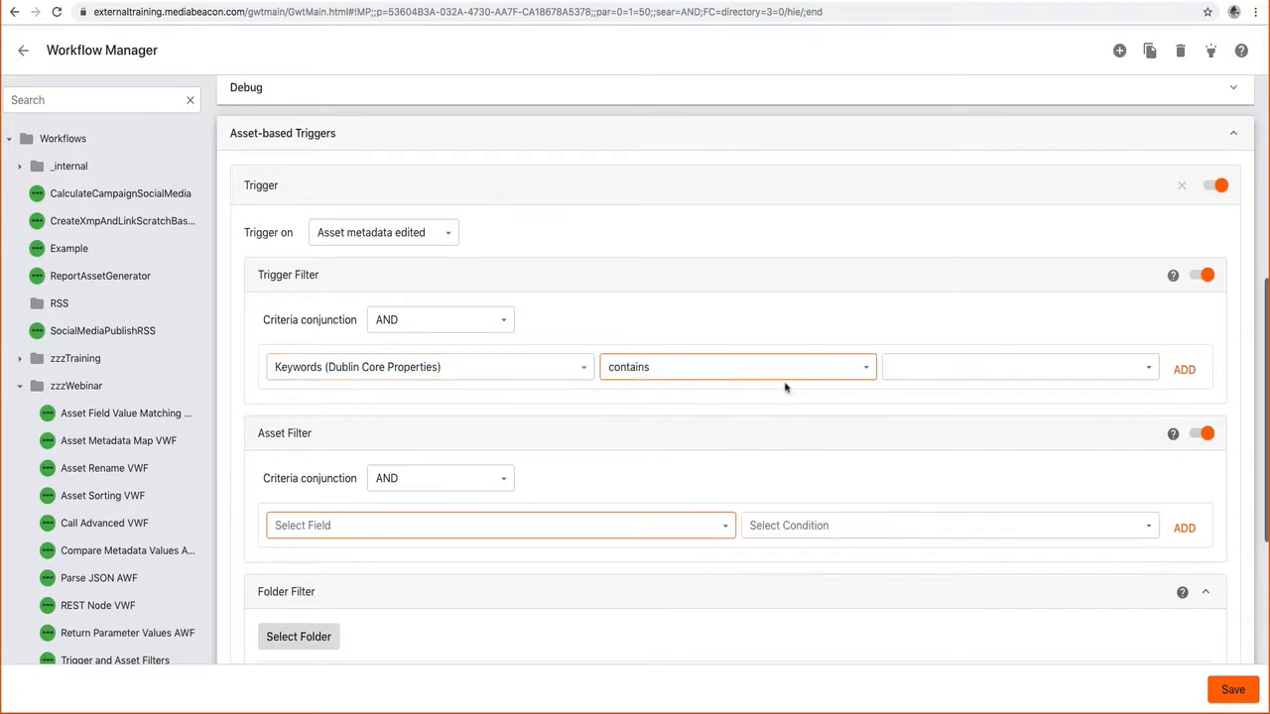
{"action": "left_click", "coordinate": [914, 370]}
{"action": "type", "text": "red"}
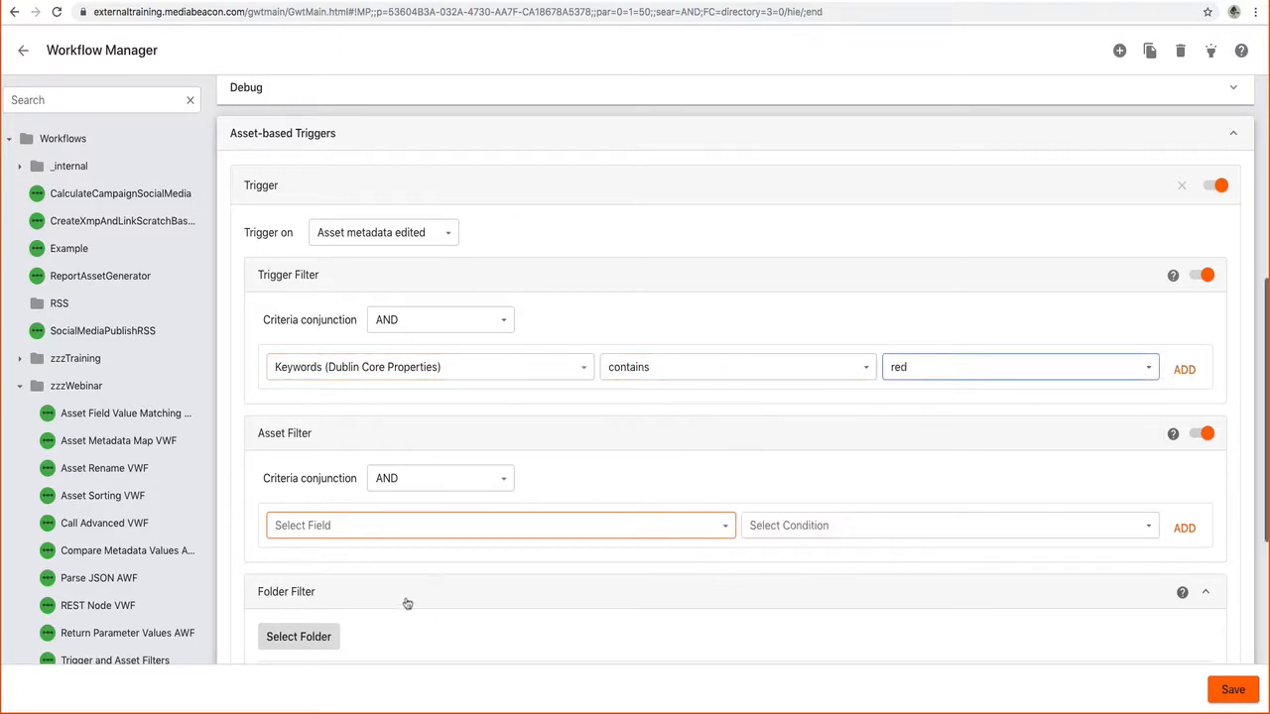
Step: Set the Asset Filter criterion to Keywords (Dublin Core Properties) contains blue
{"action": "left_click", "coordinate": [727, 529]}
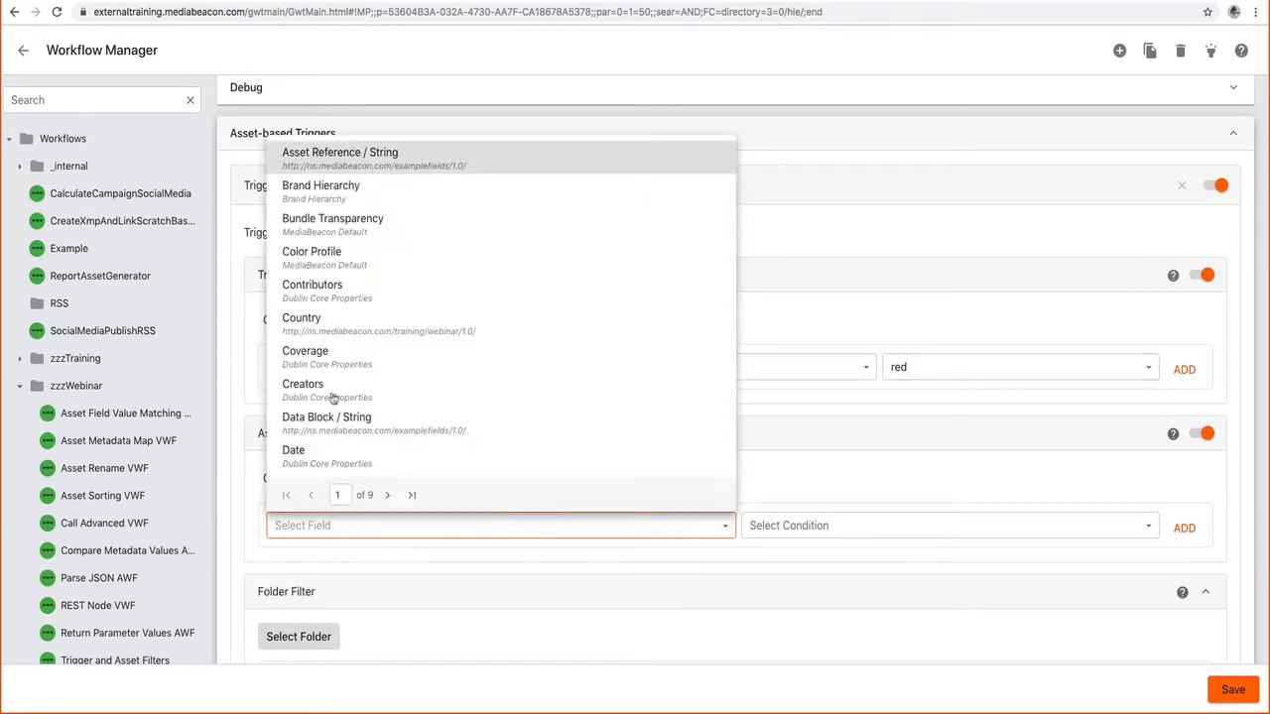
{"action": "left_click", "coordinate": [374, 518]}
{"action": "type", "text": "key"}
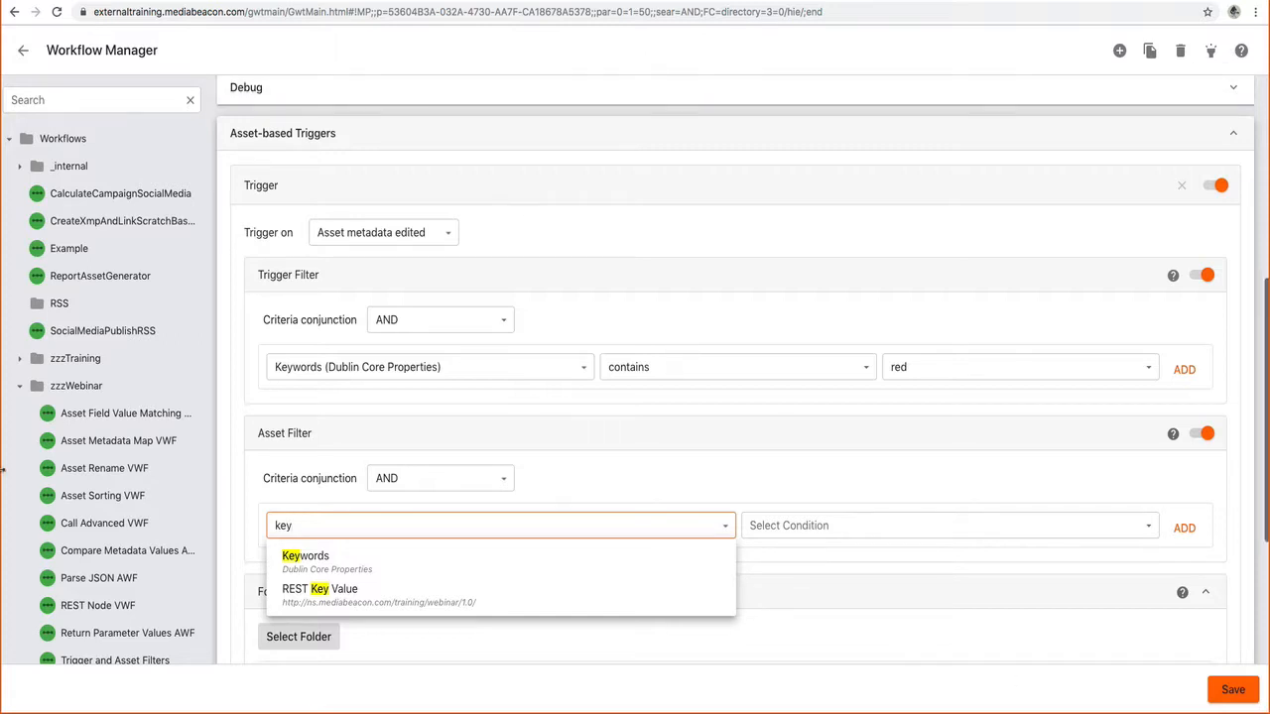
{"action": "left_click", "coordinate": [462, 554]}
{"action": "left_click", "coordinate": [848, 528]}
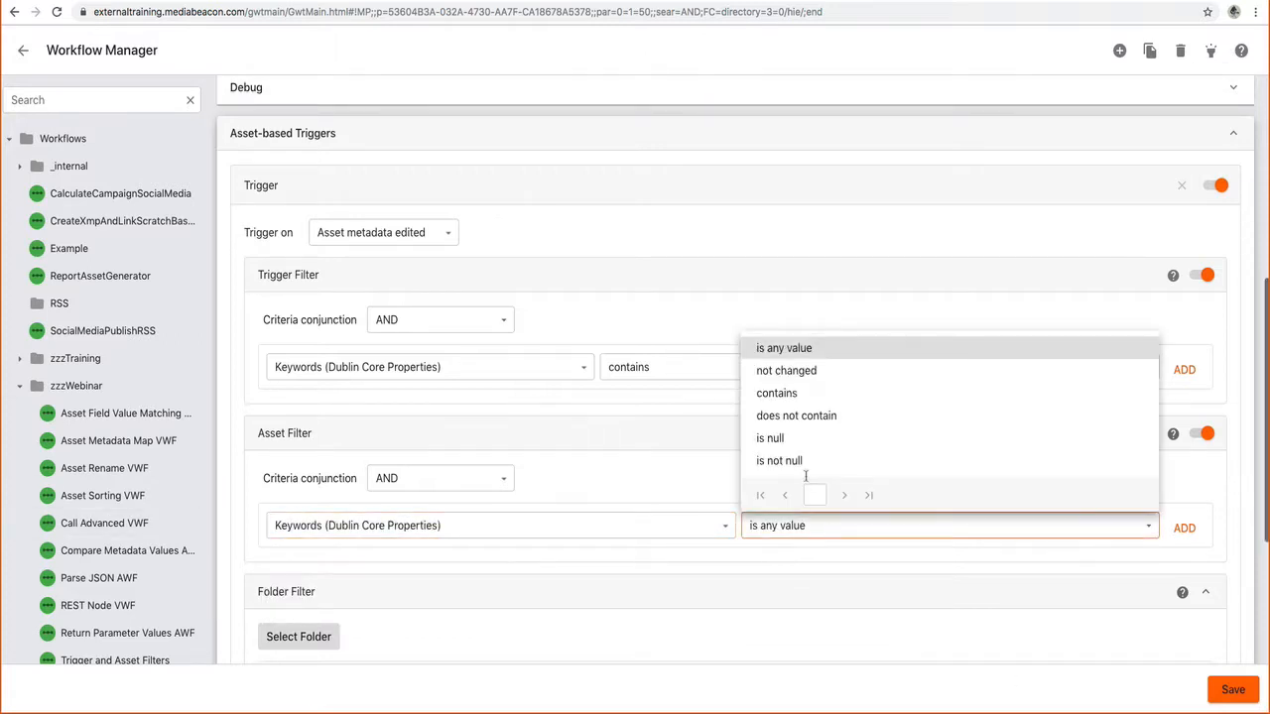
{"action": "left_click", "coordinate": [794, 393]}
{"action": "left_click", "coordinate": [921, 525]}
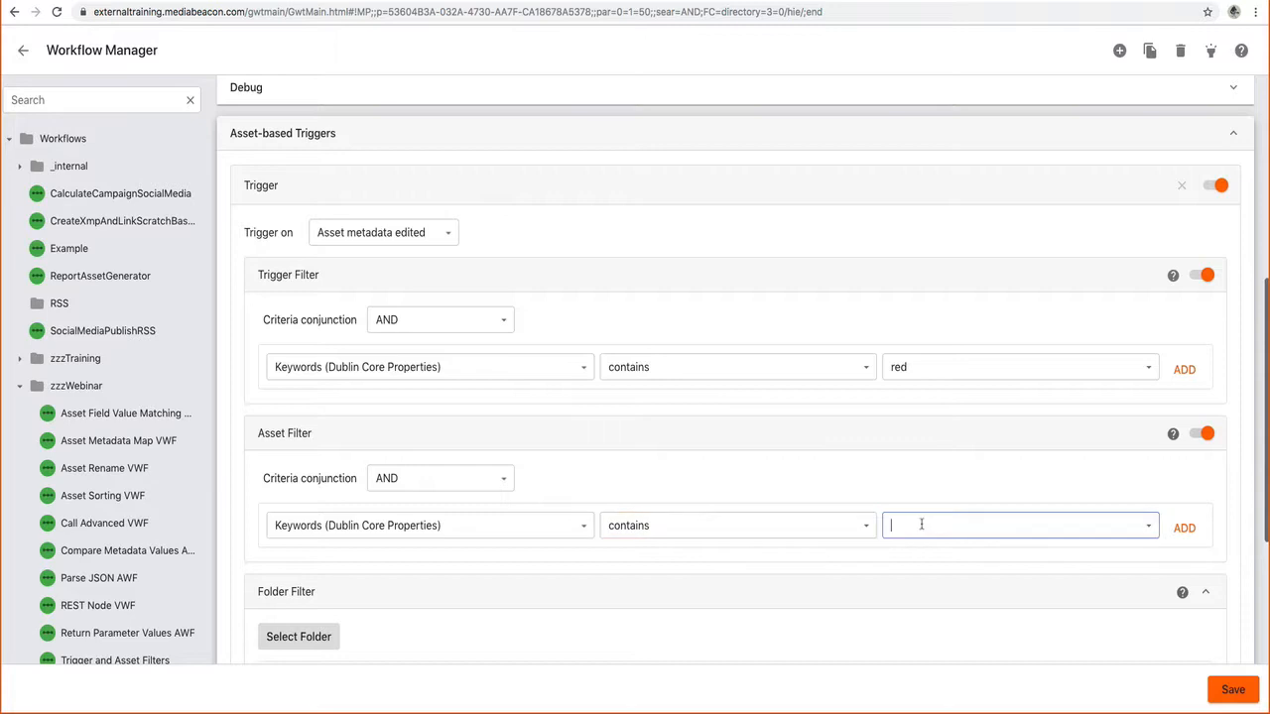
{"action": "type", "text": "bue"}
{"action": "left_click", "coordinate": [690, 488]}
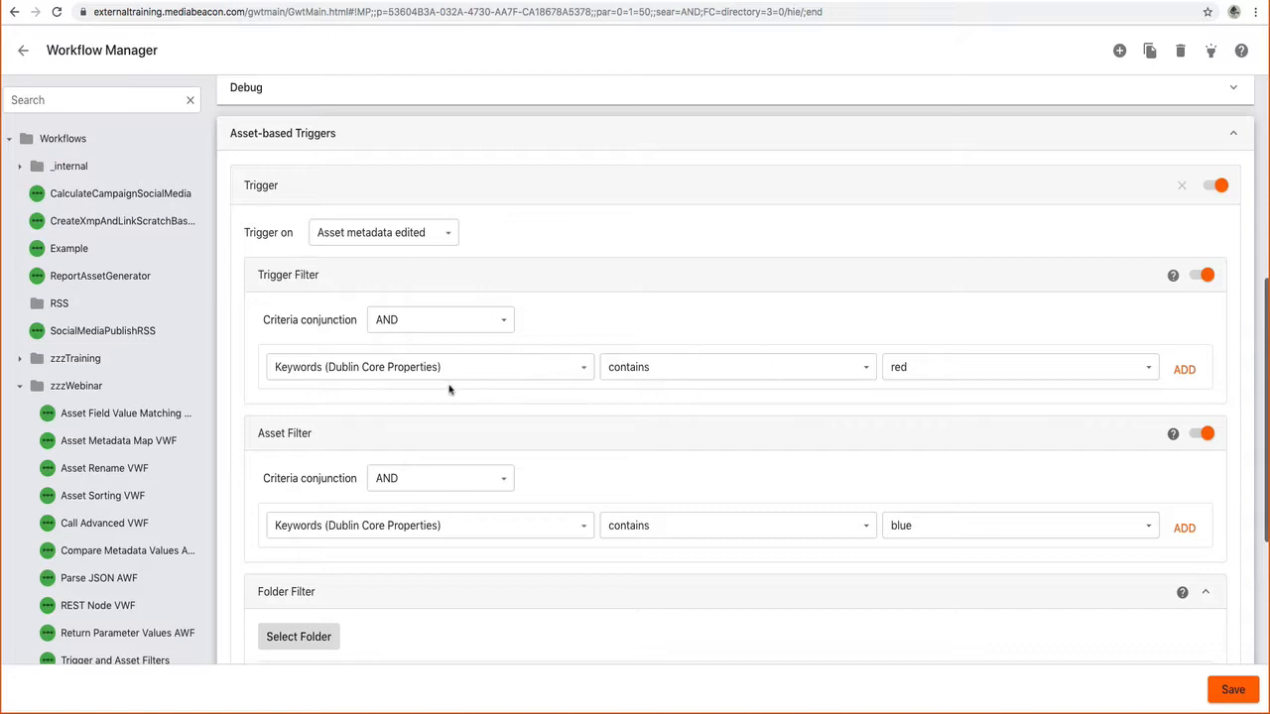
{"action": "left_click_drag", "start_coordinate": [275, 367], "coordinate": [481, 375]}
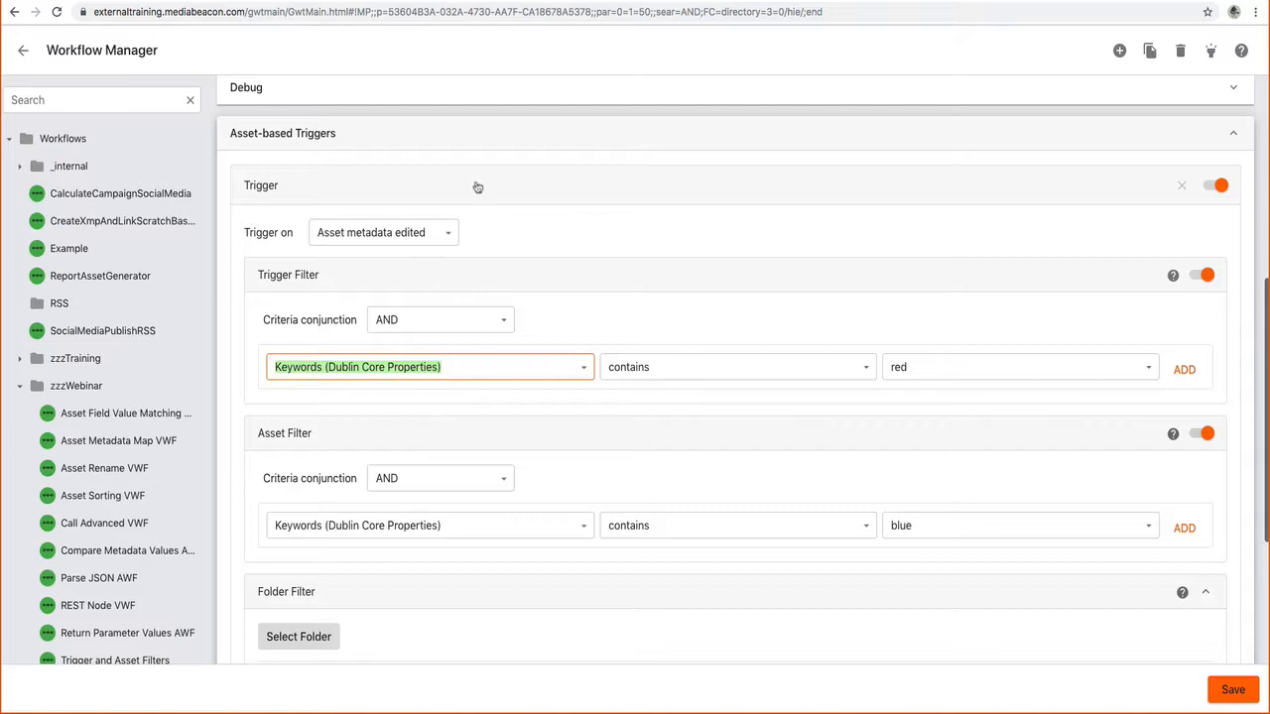
Step: Add a second asset-based trigger and set it to trigger on Asset metadata edited
{"action": "scroll", "coordinate": [546, 283], "scroll_direction": "down", "scroll_amount": 1}
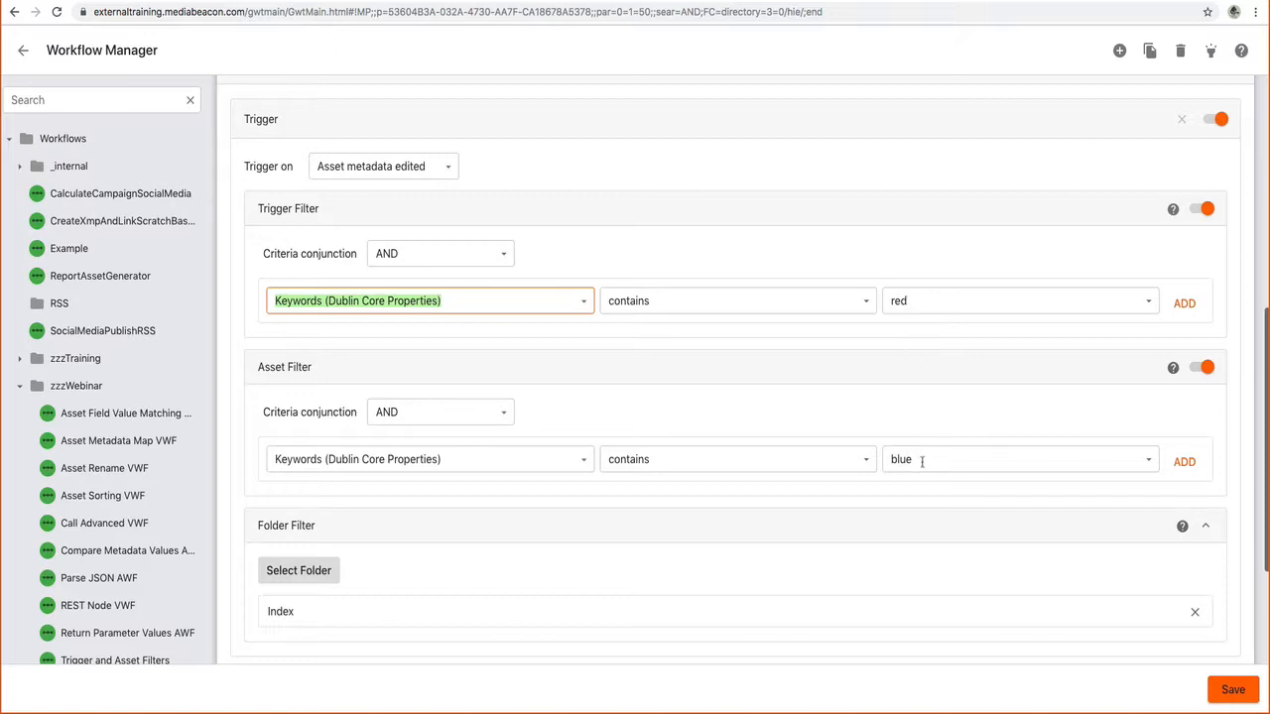
{"action": "scroll", "coordinate": [592, 539], "scroll_direction": "down", "scroll_amount": 1}
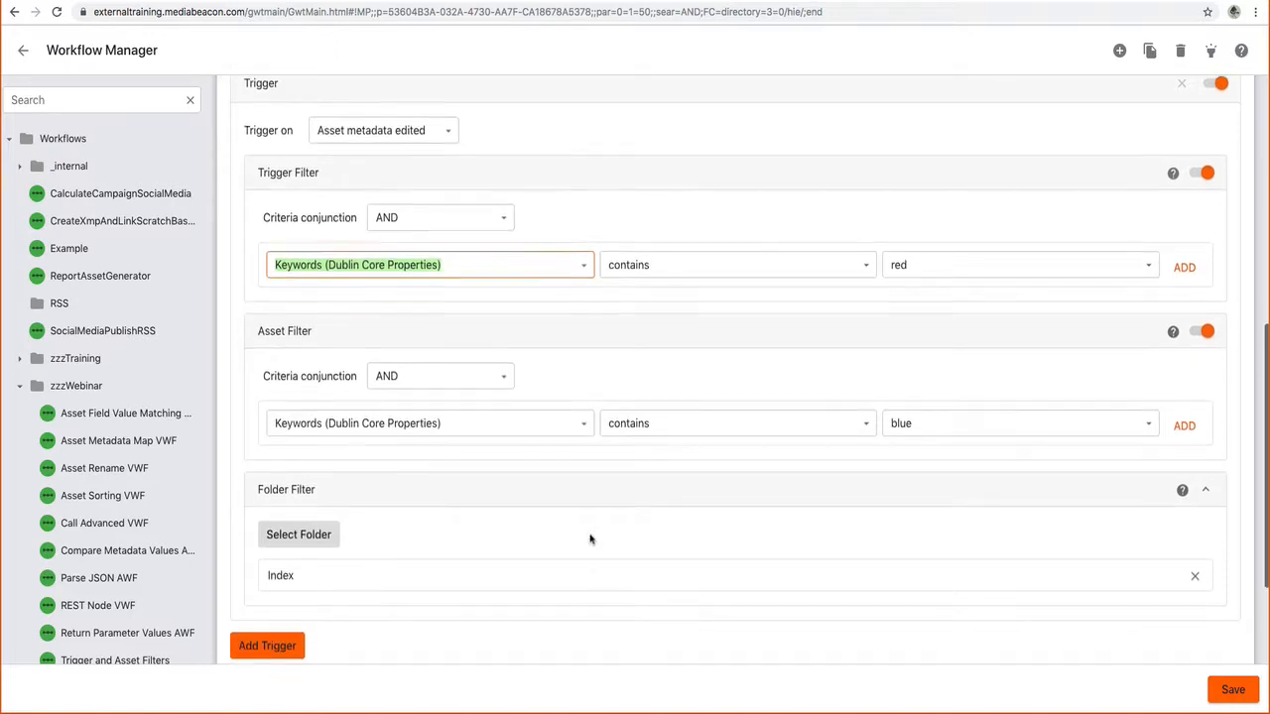
{"action": "scroll", "coordinate": [589, 539], "scroll_direction": "down", "scroll_amount": 1}
{"action": "scroll", "coordinate": [586, 541], "scroll_direction": "up", "scroll_amount": 1}
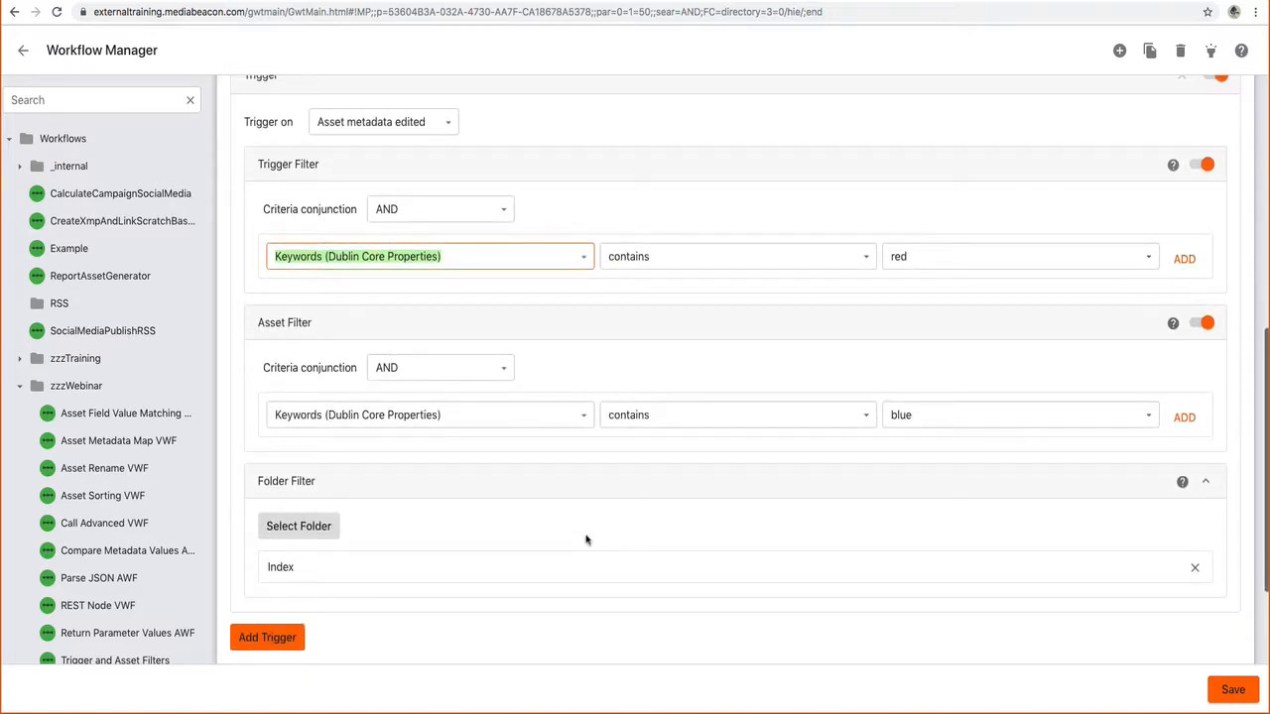
{"action": "left_click", "coordinate": [263, 639]}
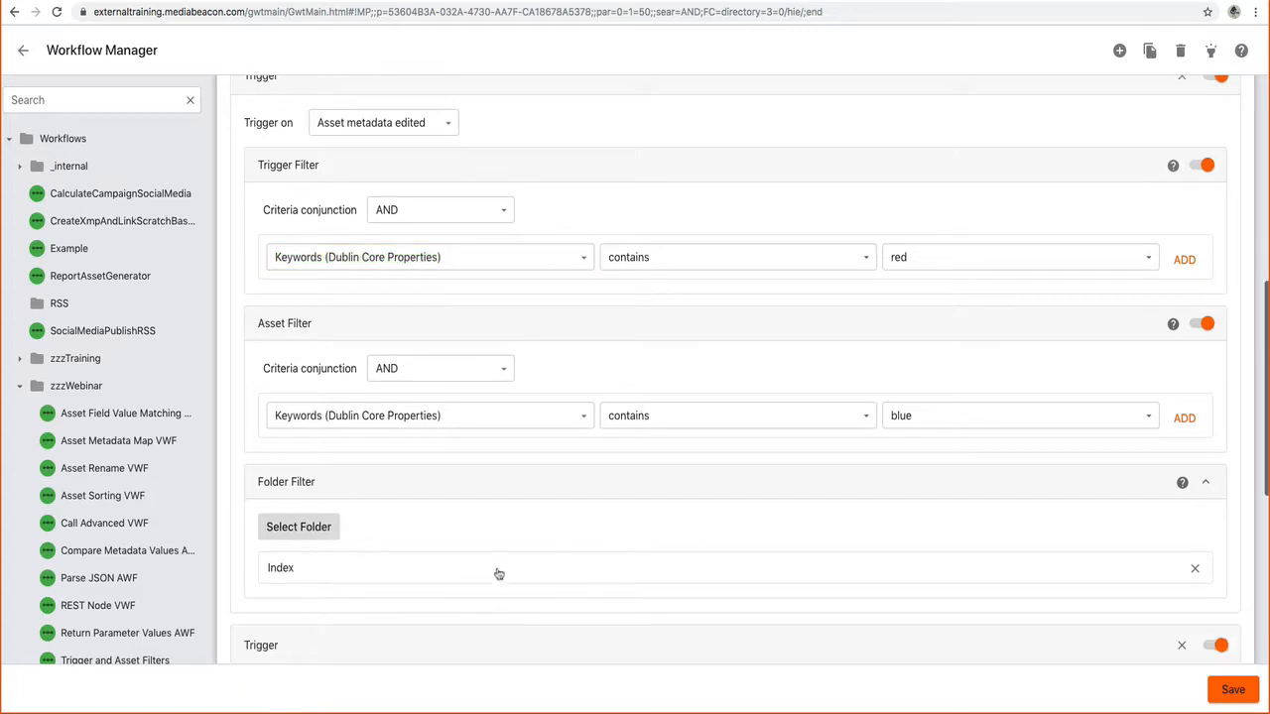
{"action": "scroll", "coordinate": [499, 569], "scroll_direction": "down", "scroll_amount": 4}
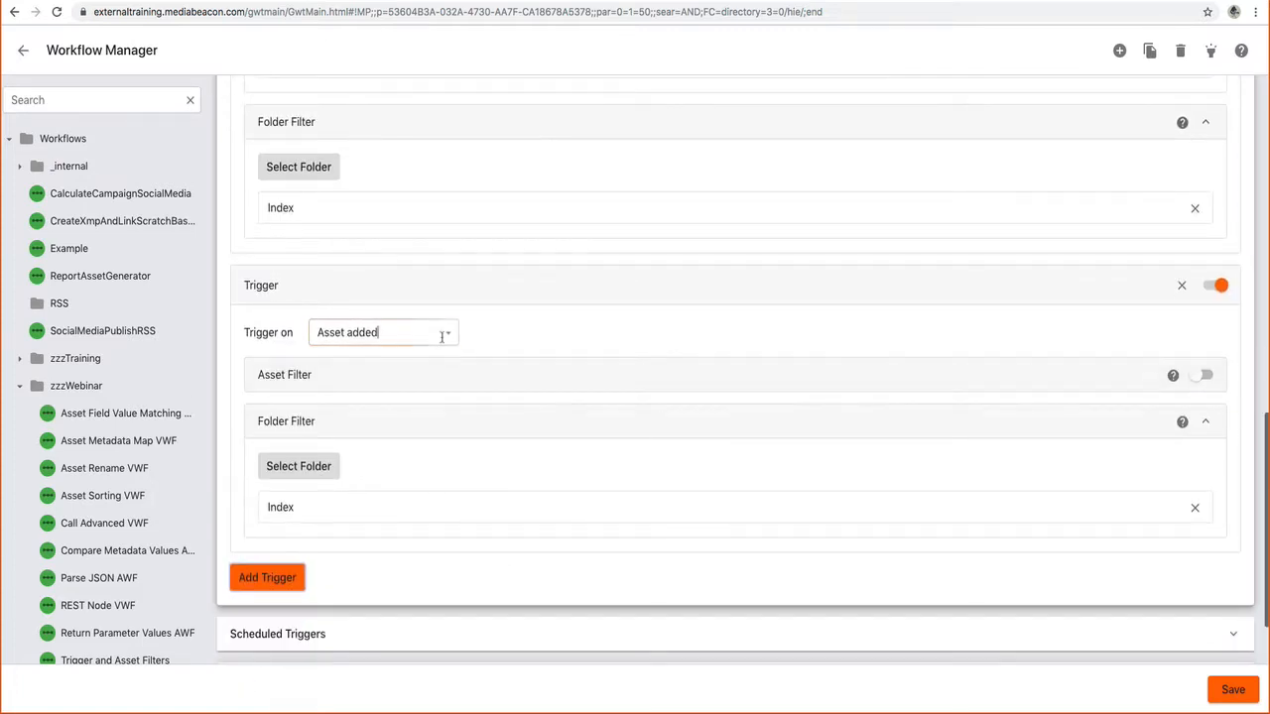
{"action": "left_click", "coordinate": [442, 333]}
{"action": "left_click", "coordinate": [433, 407]}
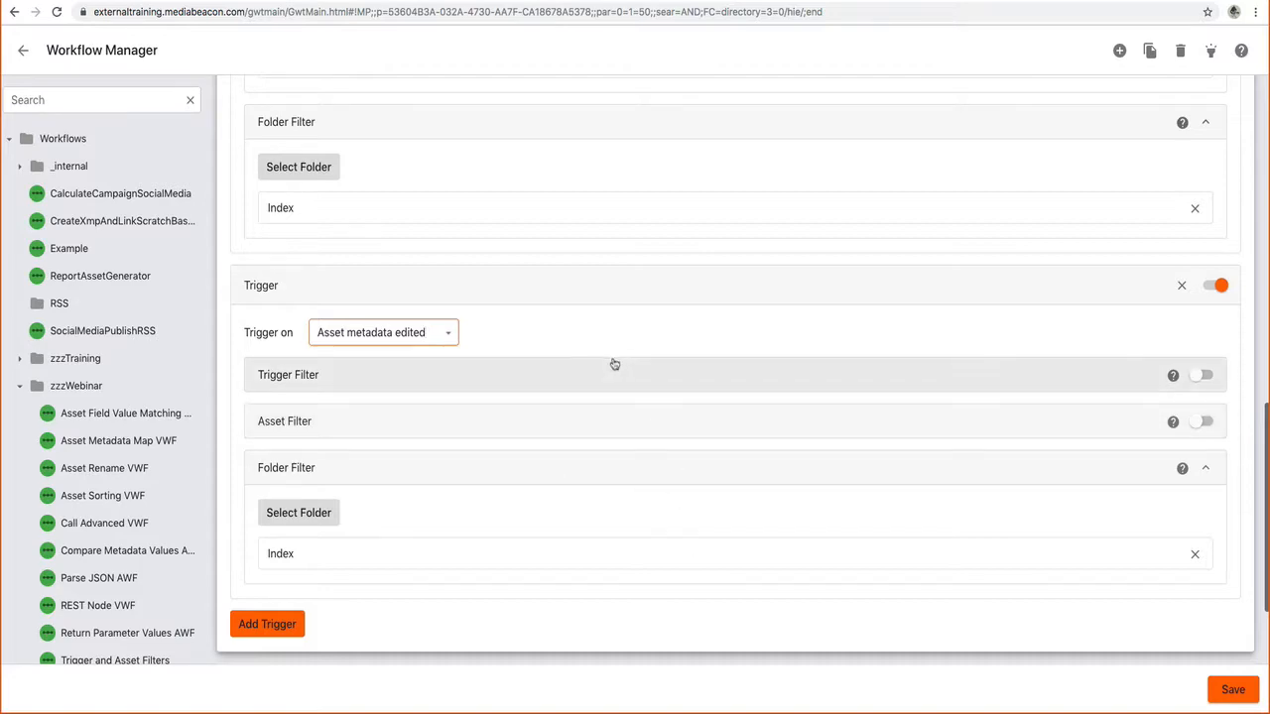
Step: Add a Move Asset node connected from the Start node and open its settings
{"action": "scroll", "coordinate": [613, 363], "scroll_direction": "up", "scroll_amount": 1}
{"action": "scroll", "coordinate": [607, 363], "scroll_direction": "up", "scroll_amount": 10}
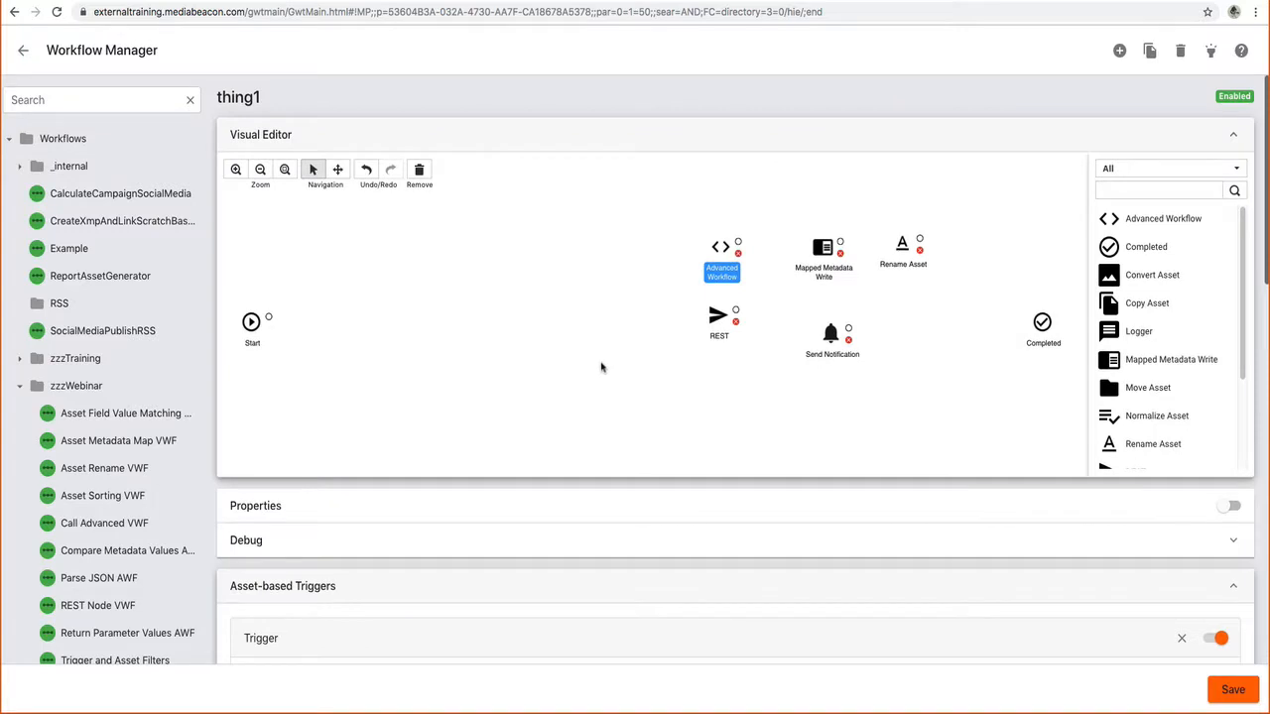
{"action": "left_click", "coordinate": [729, 406]}
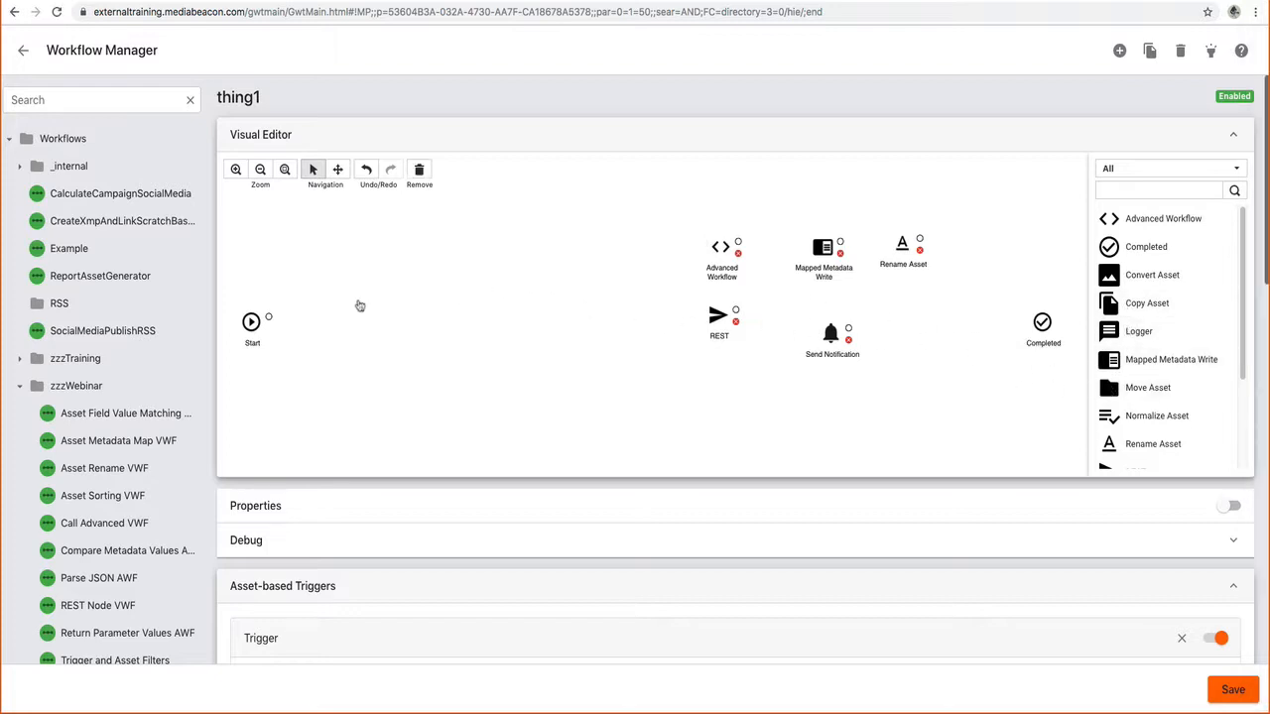
{"action": "left_click_drag", "start_coordinate": [269, 318], "coordinate": [487, 298]}
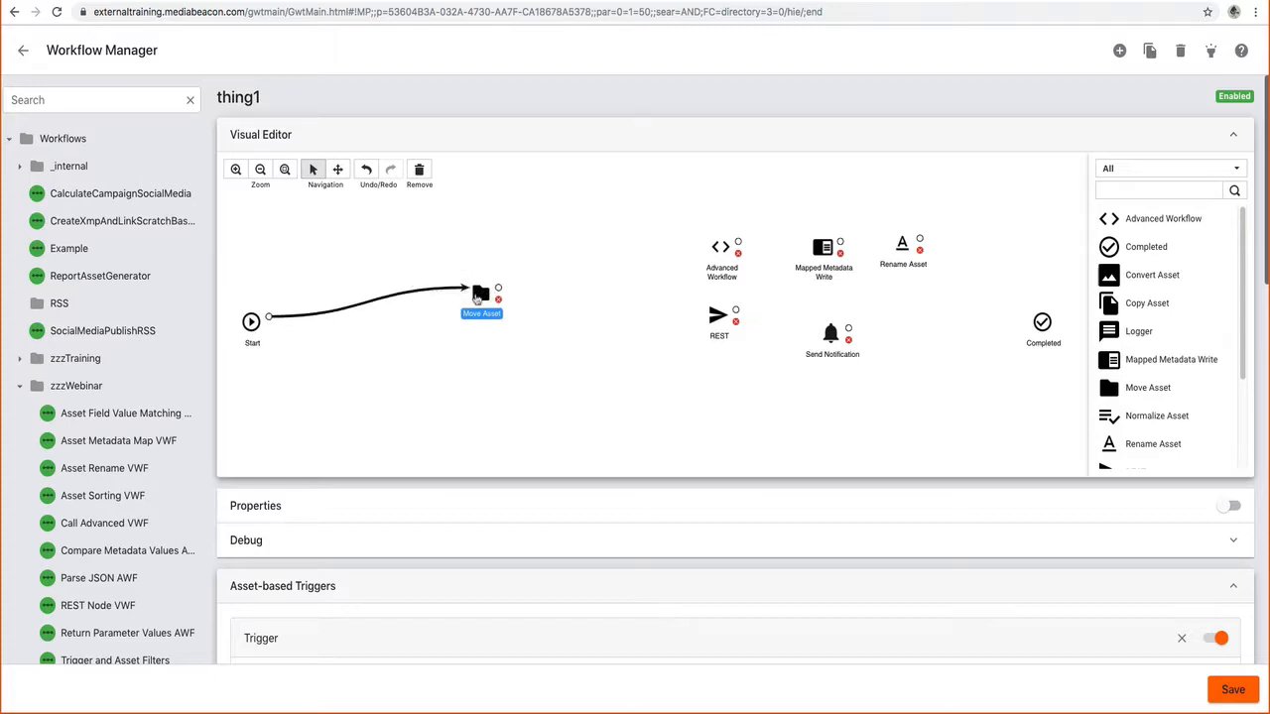
{"action": "double_click", "coordinate": [477, 298]}
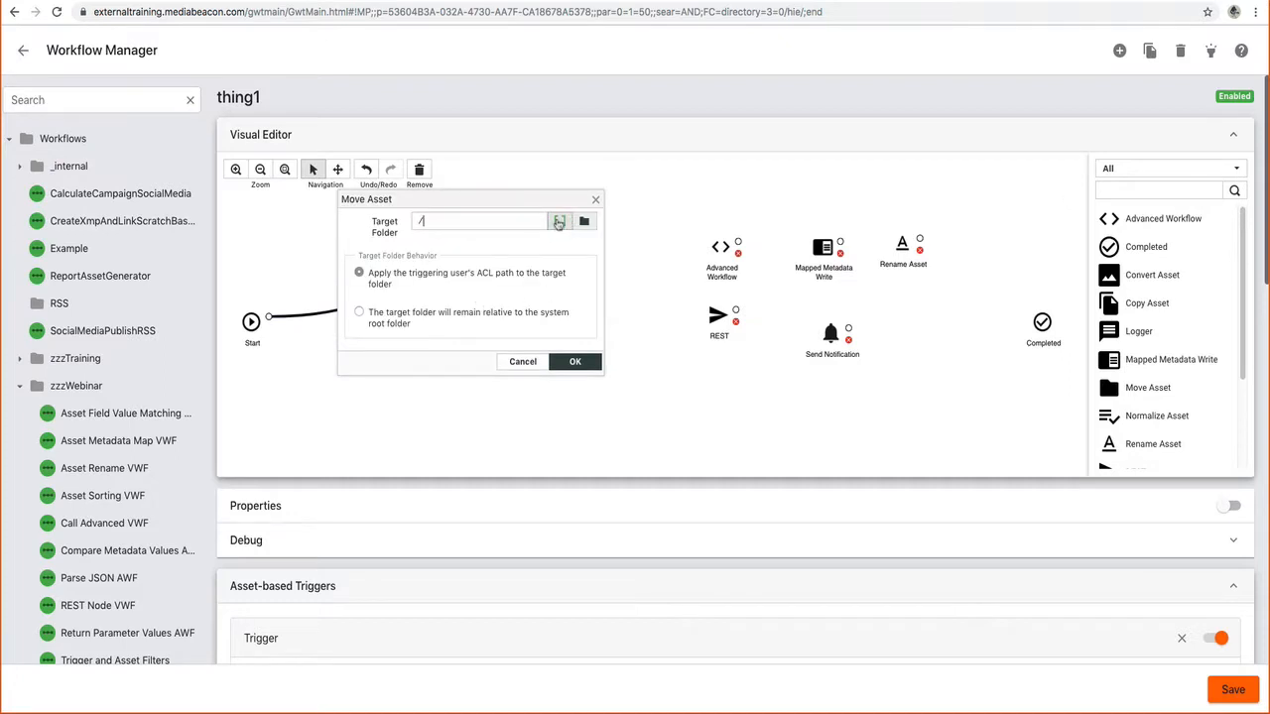
Step: Add a Router node to the canvas and base its routing on MediaBeacon Default
{"action": "scroll", "coordinate": [1127, 416], "scroll_direction": "down", "scroll_amount": 3}
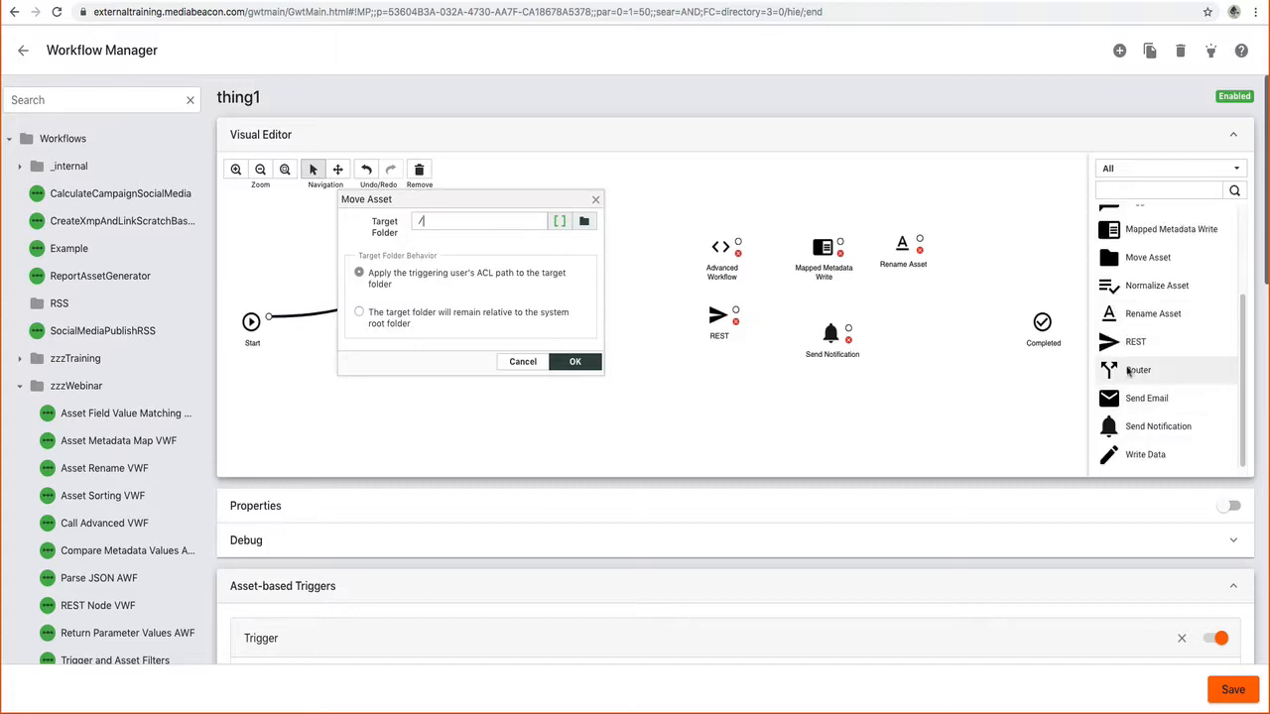
{"action": "left_click_drag", "start_coordinate": [1131, 369], "coordinate": [779, 387]}
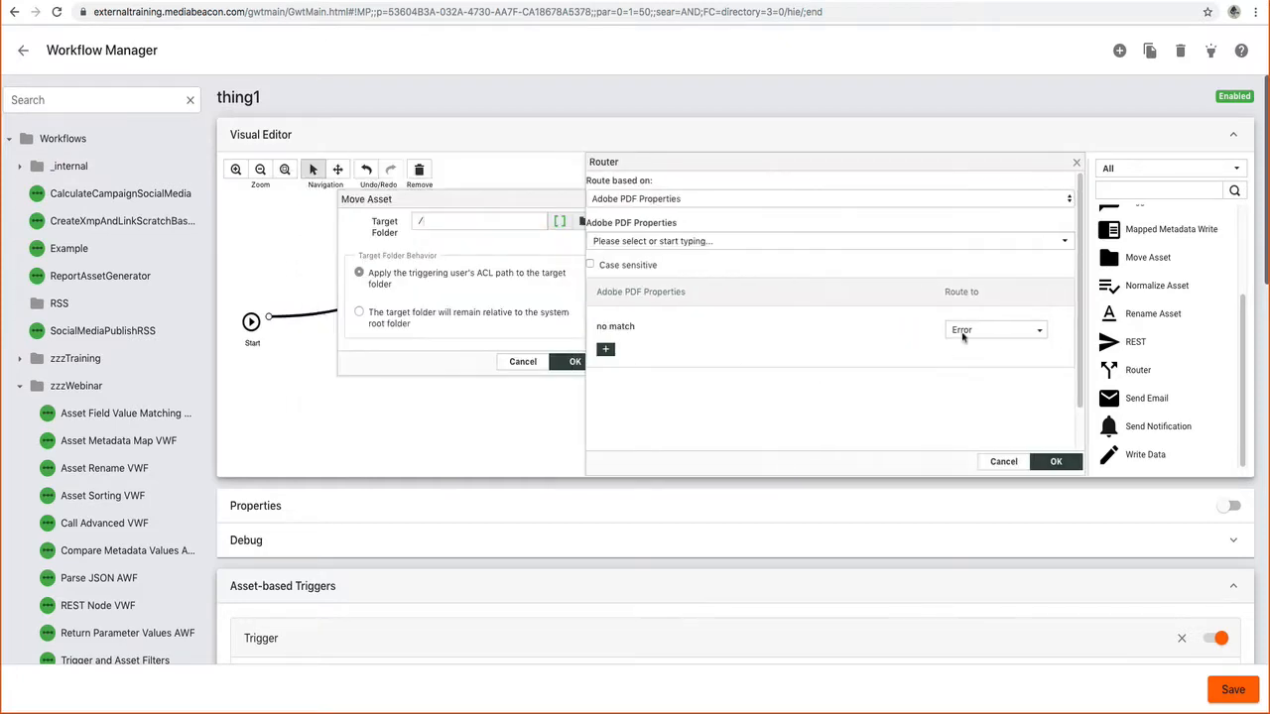
{"action": "left_click", "coordinate": [1068, 203]}
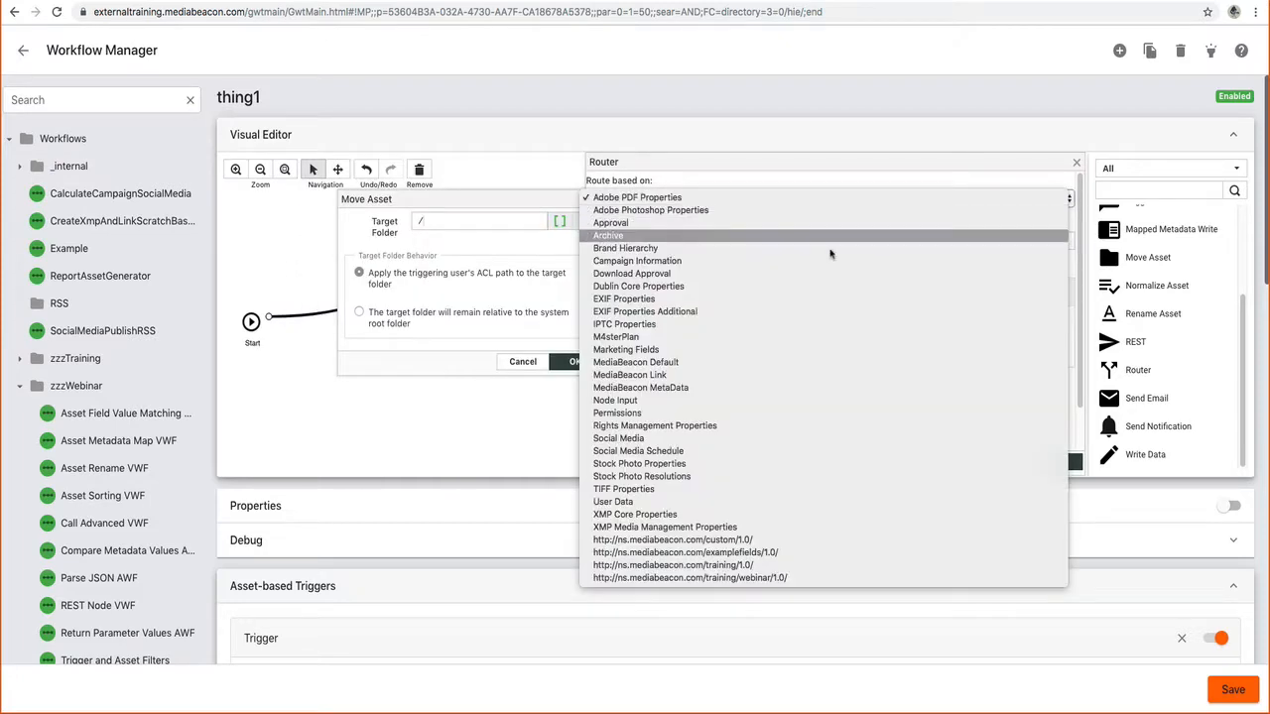
{"action": "left_click", "coordinate": [655, 362]}
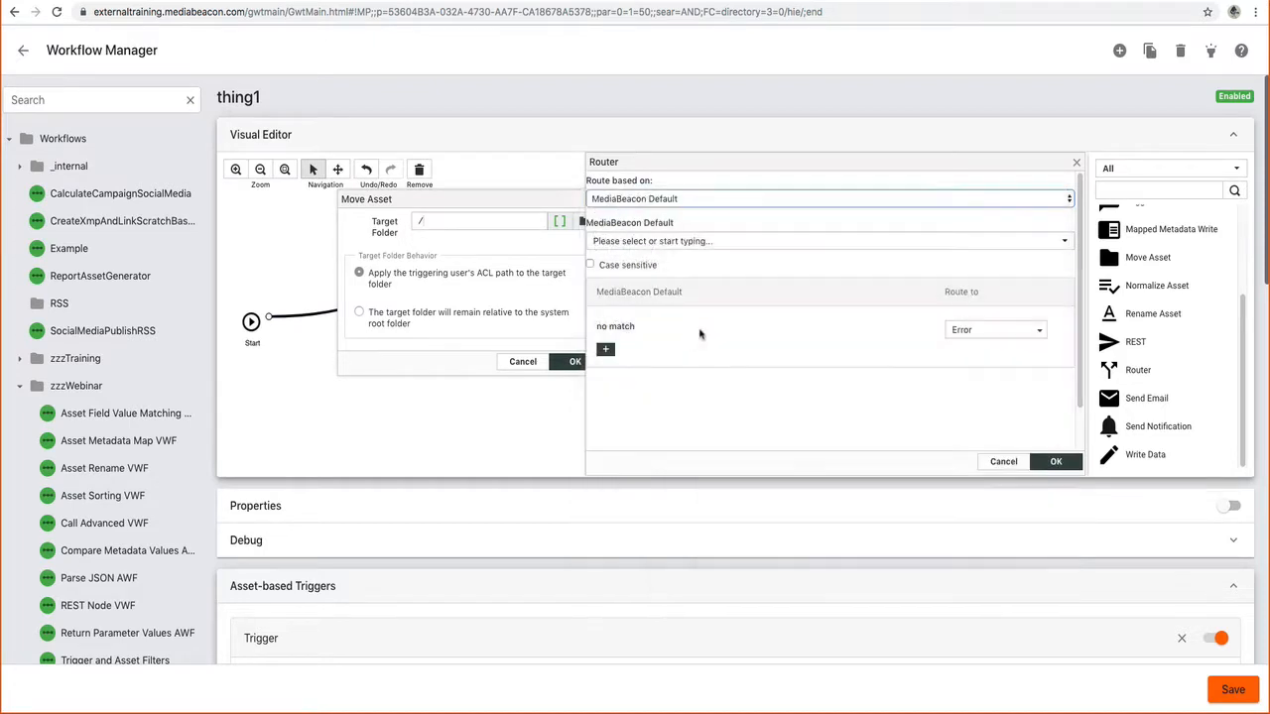
Step: Change the Router to route based on the Keywords field of Dublin Core Properties
{"action": "left_click", "coordinate": [951, 201]}
{"action": "type", "text": "d"}
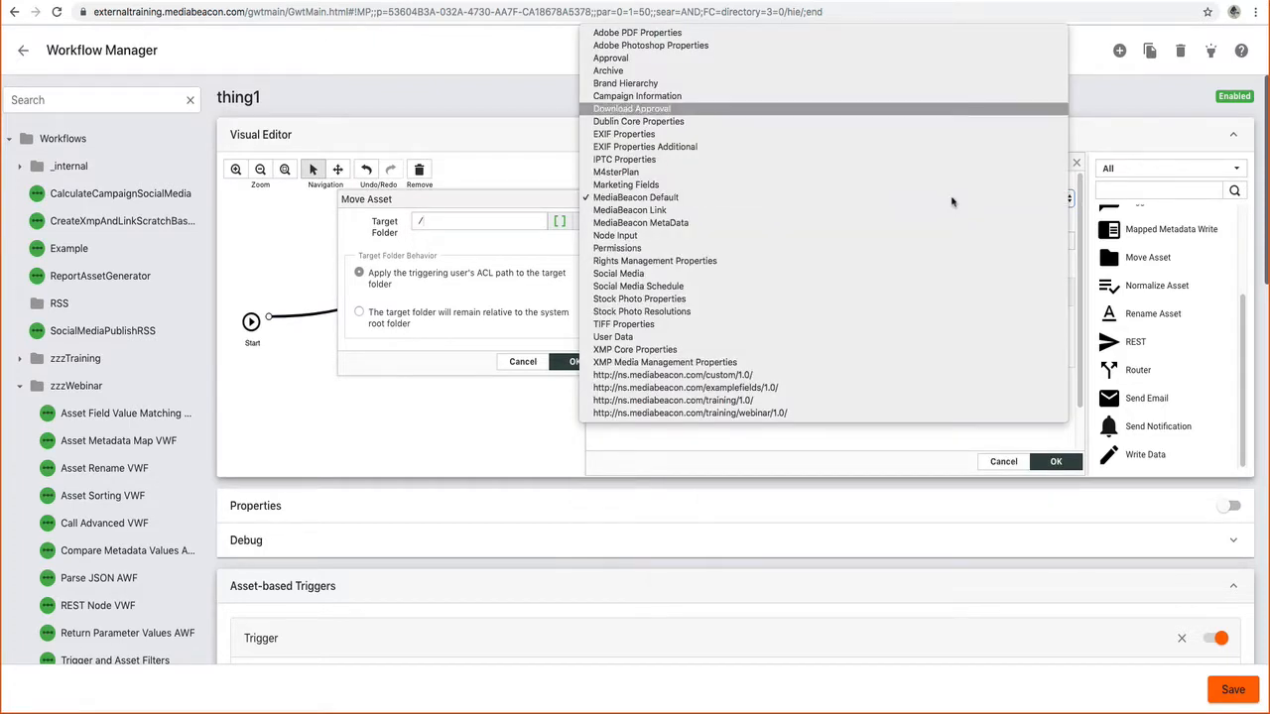
{"action": "type", "text": "du"}
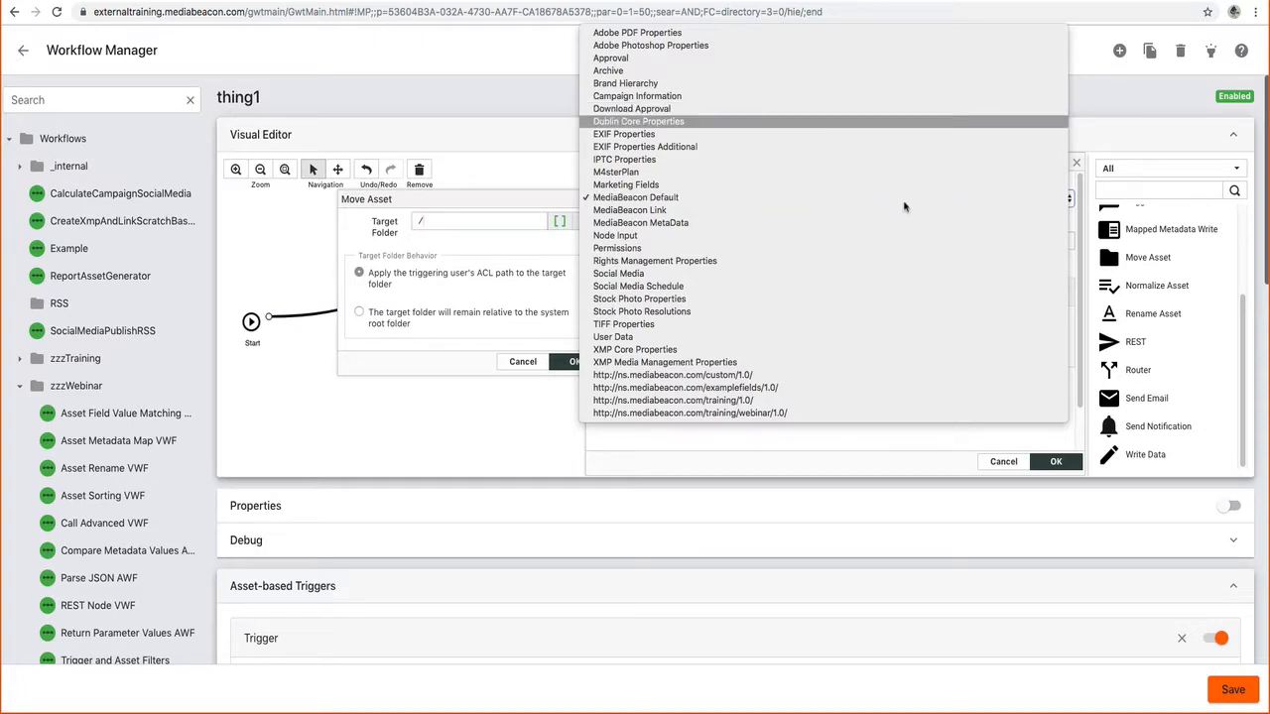
{"action": "left_click", "coordinate": [722, 121]}
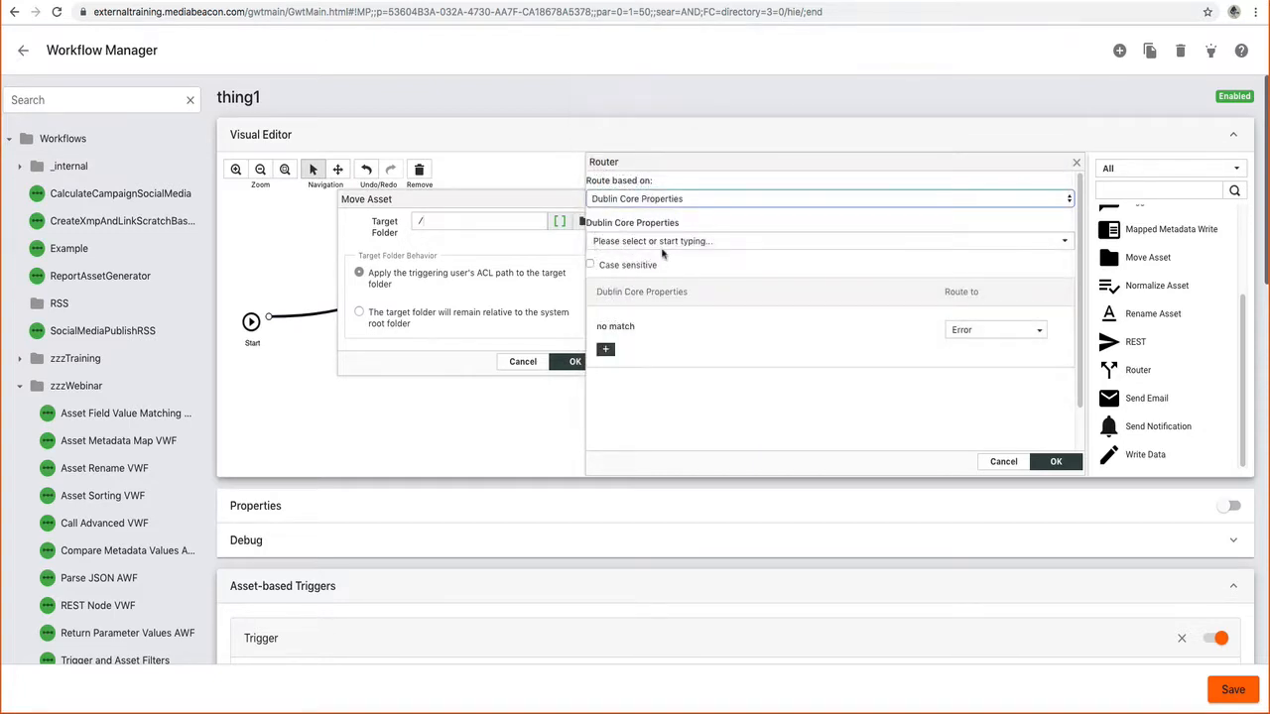
{"action": "left_click", "coordinate": [663, 241]}
{"action": "left_click", "coordinate": [662, 388]}
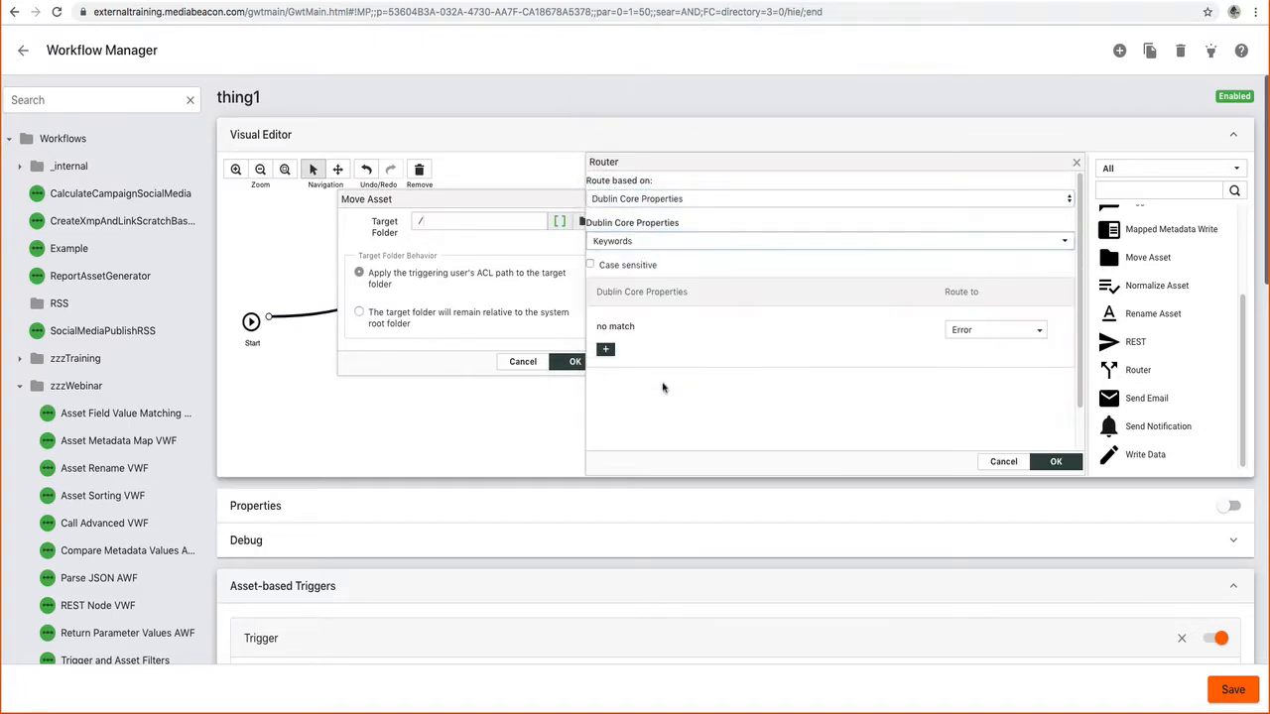
Step: Add a routing condition to the Router that uses the contains operator
{"action": "left_click", "coordinate": [605, 349]}
{"action": "left_click", "coordinate": [675, 283]}
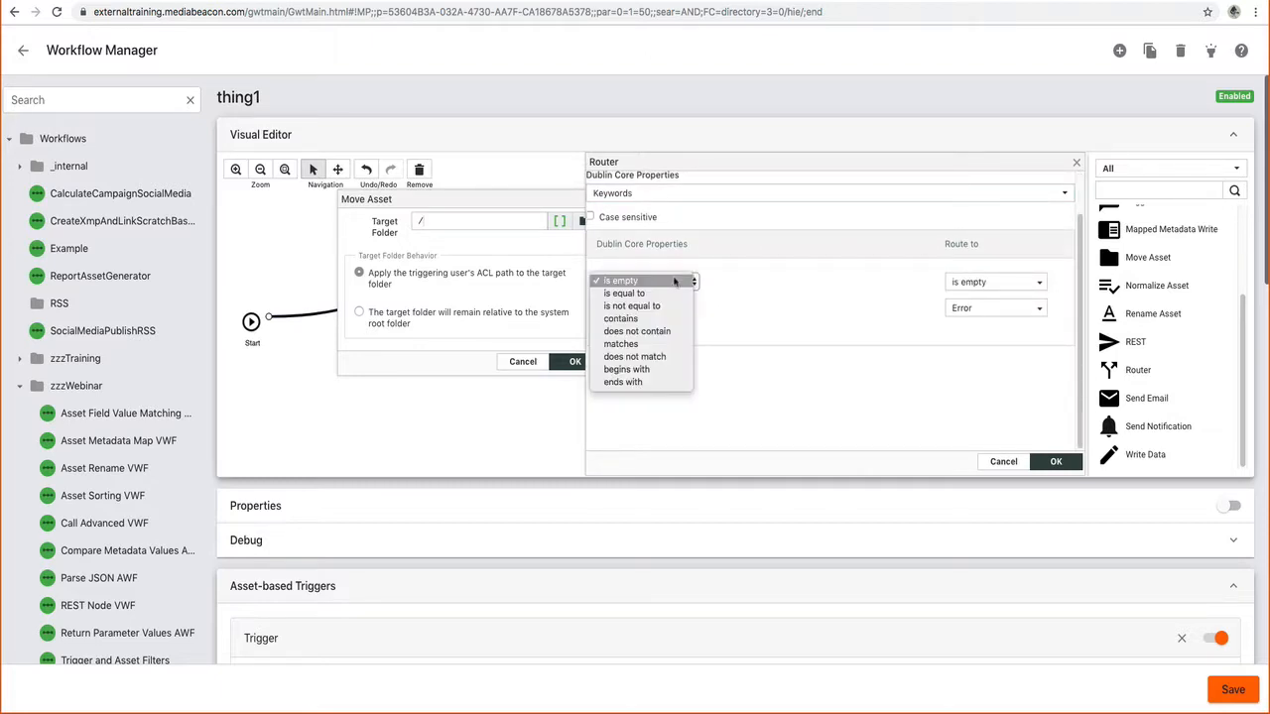
{"action": "left_click", "coordinate": [669, 319]}
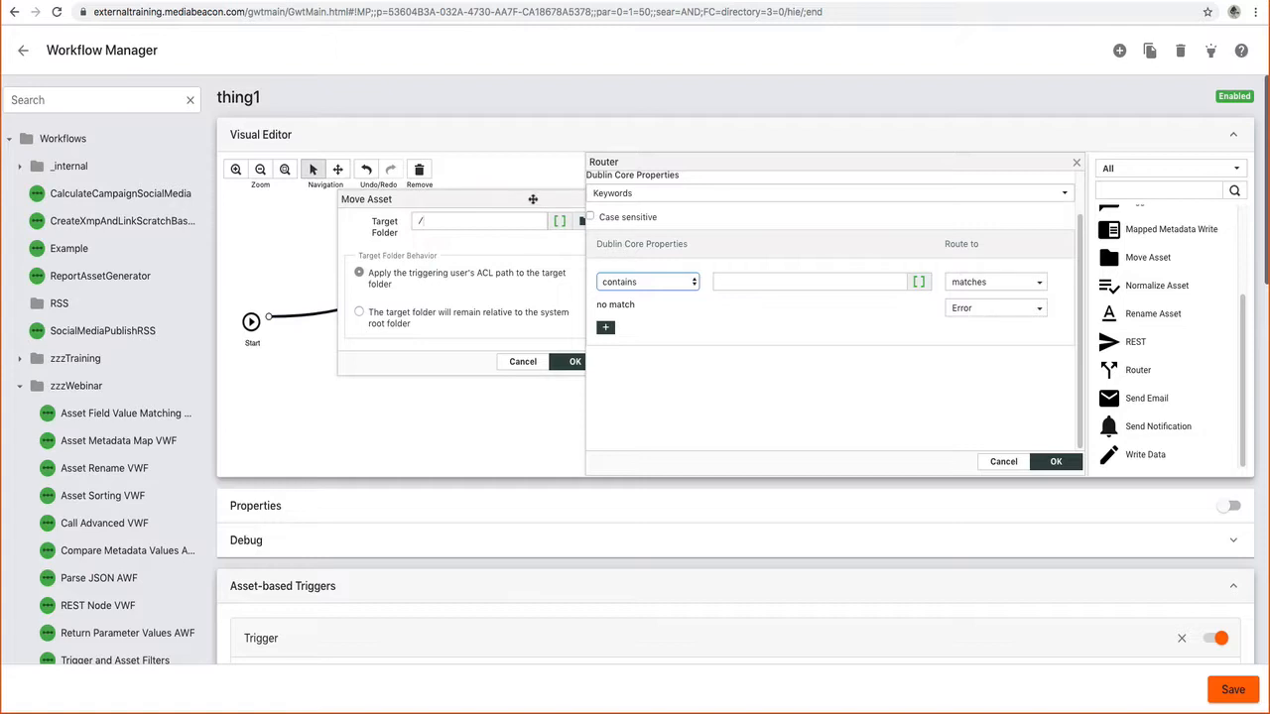
Step: Insert the Keywords SmartName from Dublin Core Properties into the Move Asset target folder
{"action": "left_click_drag", "start_coordinate": [533, 199], "coordinate": [457, 176]}
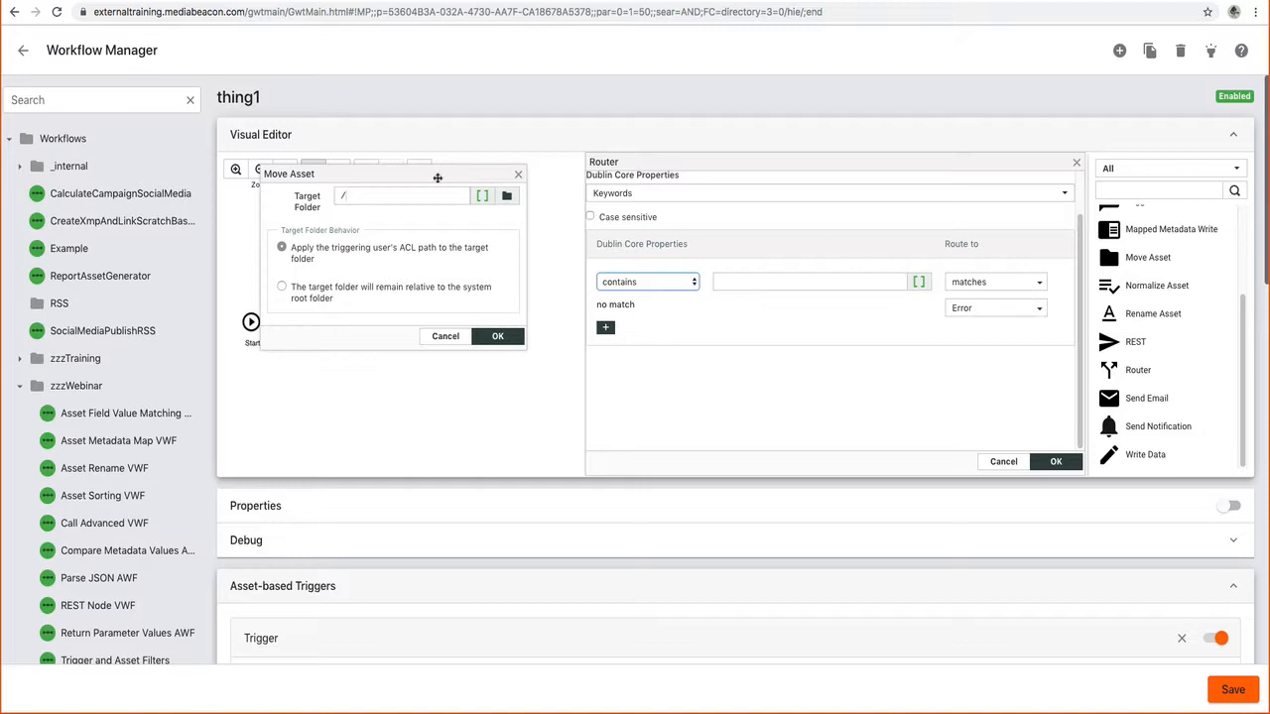
{"action": "left_click_drag", "start_coordinate": [456, 177], "coordinate": [481, 218]}
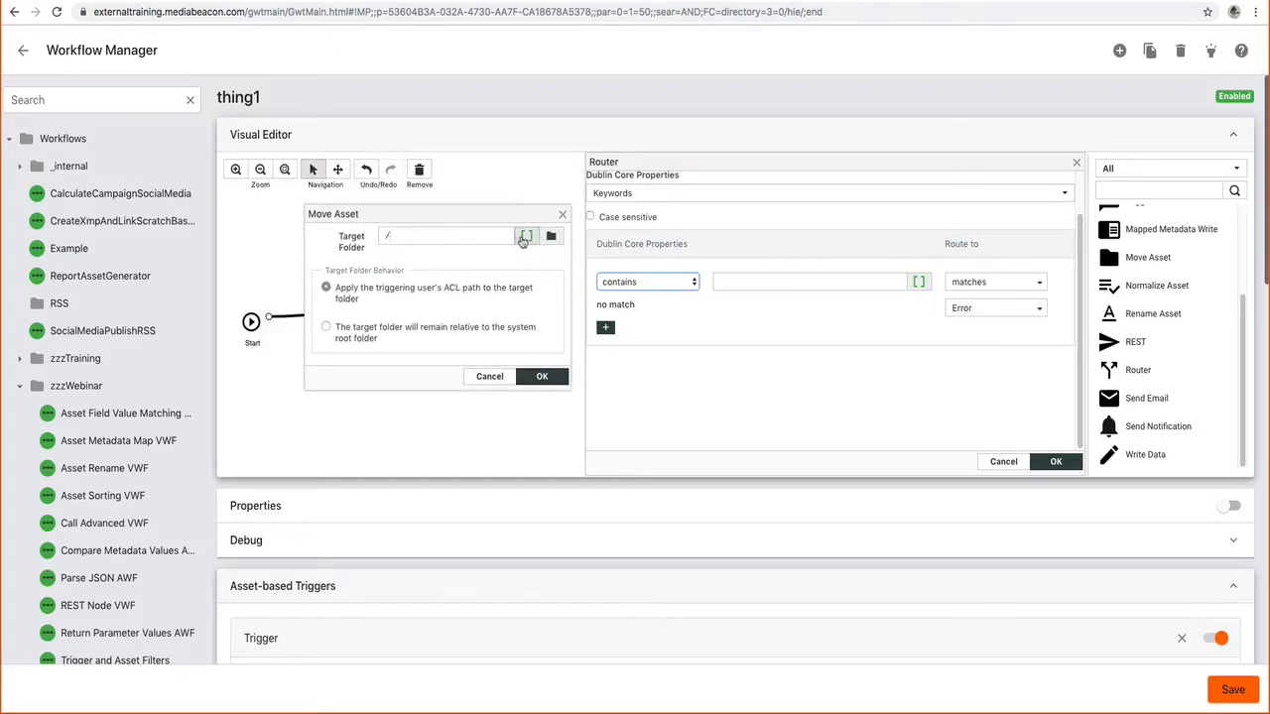
{"action": "left_click", "coordinate": [524, 237]}
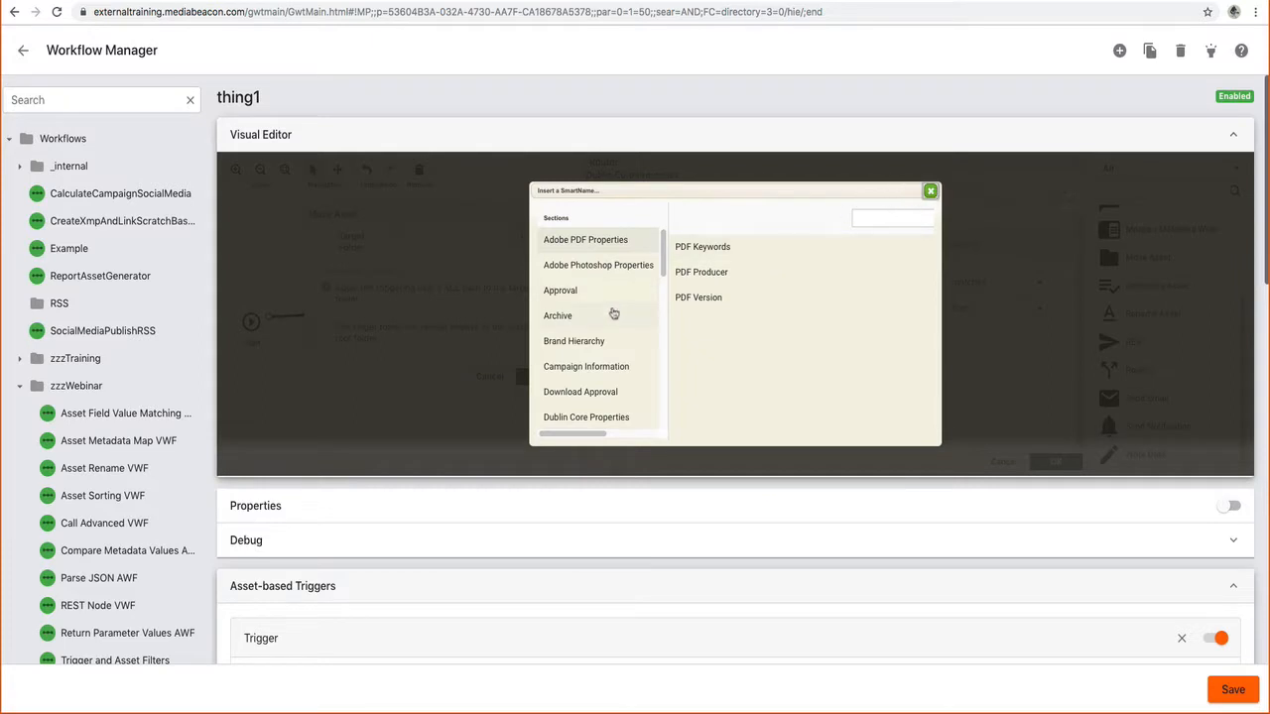
{"action": "scroll", "coordinate": [635, 311], "scroll_direction": "down", "scroll_amount": 3}
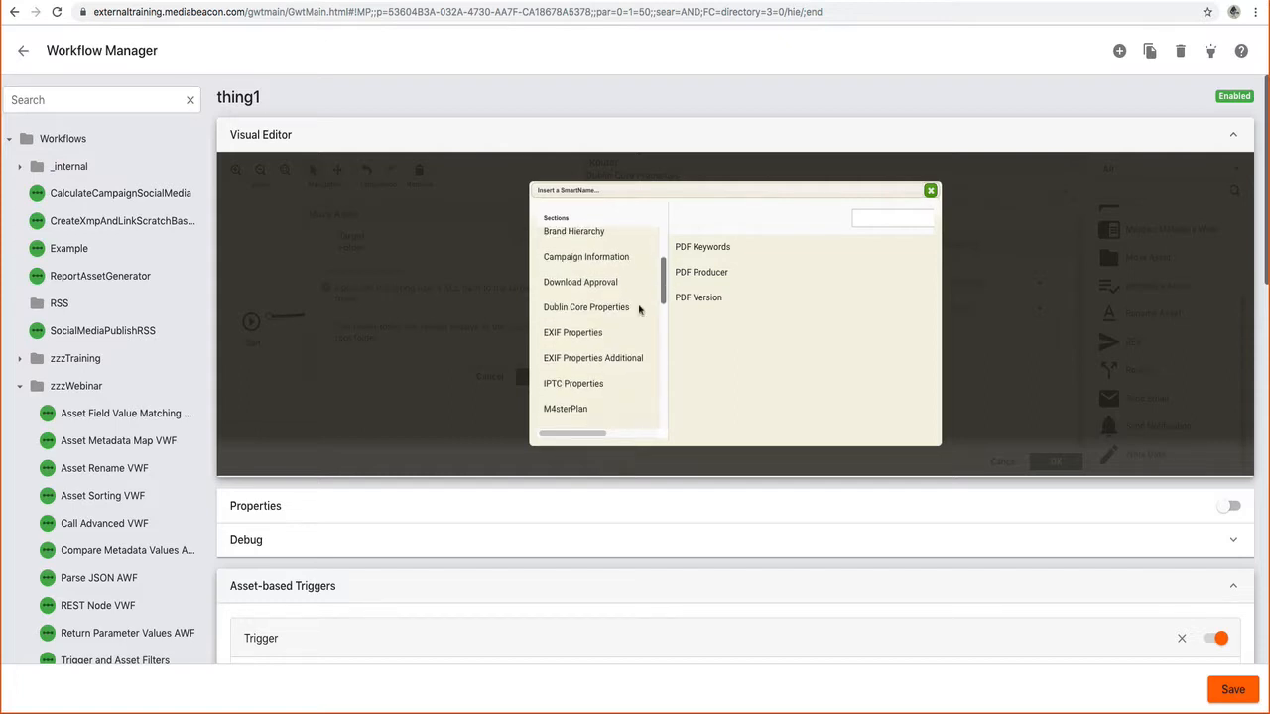
{"action": "left_click", "coordinate": [595, 310]}
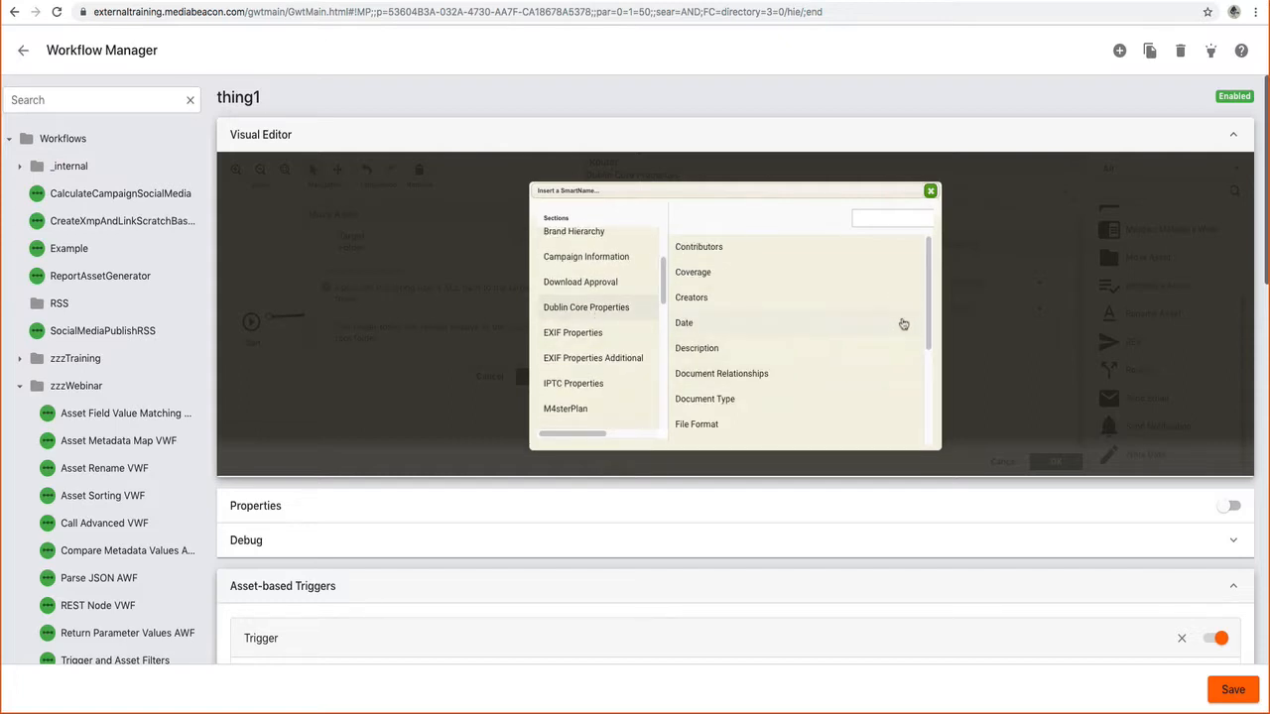
{"action": "scroll", "coordinate": [922, 307], "scroll_direction": "down", "scroll_amount": 3}
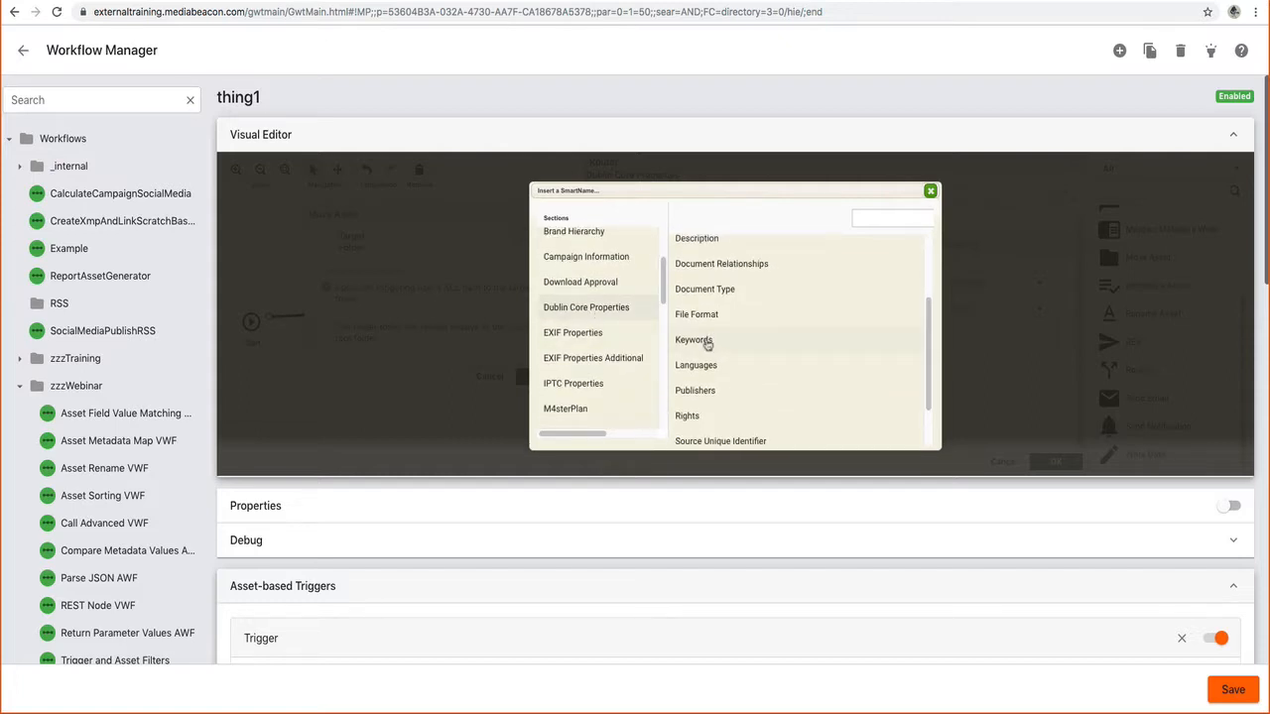
{"action": "left_click", "coordinate": [694, 340]}
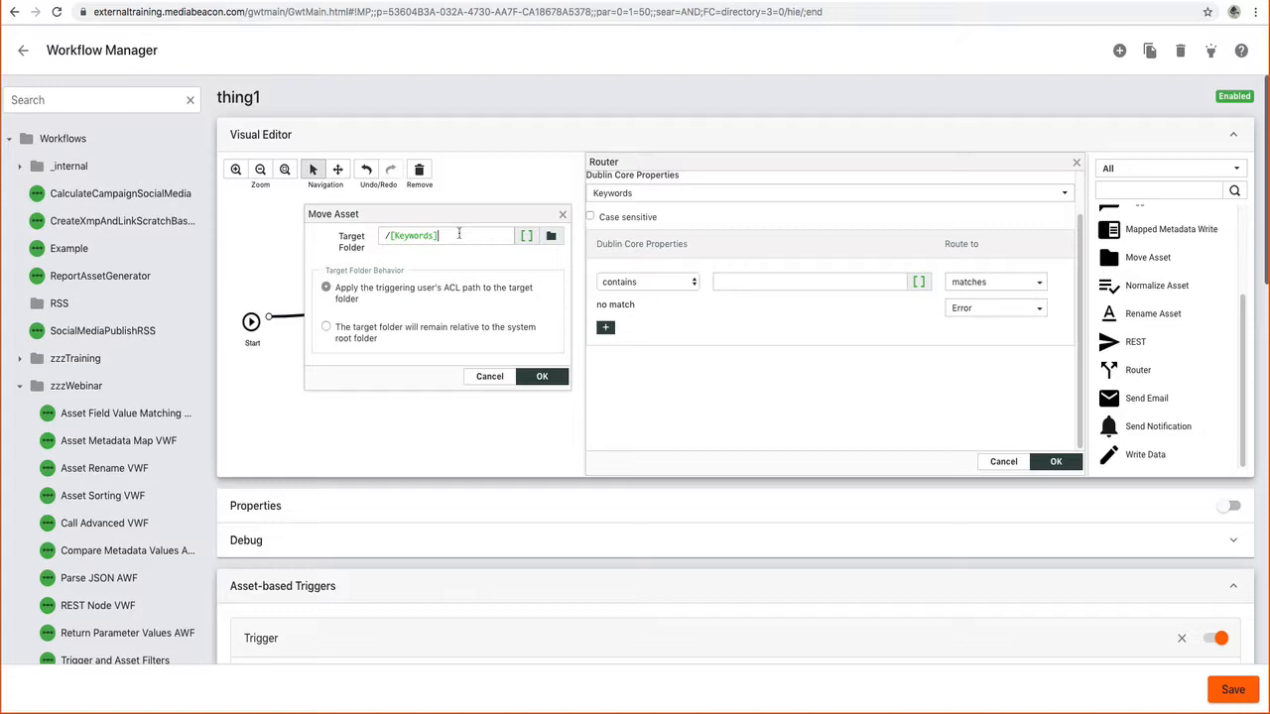
Step: Remove the Keywords SmartName from the Move Asset target folder, keeping the leading slash
{"action": "key", "text": "BackSpace"}
{"action": "key", "text": "BackSpace"}
{"action": "key", "text": "BackSpace"}
{"action": "key", "text": "BackSpace"}
{"action": "key", "text": "BackSpace"}
{"action": "key", "text": "BackSpace"}
{"action": "key", "text": "BackSpace"}
{"action": "key", "text": "BackSpace"}
{"action": "key", "text": "BackSpace"}
{"action": "key", "text": "BackSpace"}
Step: Examine the SmartName suggestions offered for the Move Asset target folder after entering an opening bracket
{"action": "type", "text": "["}
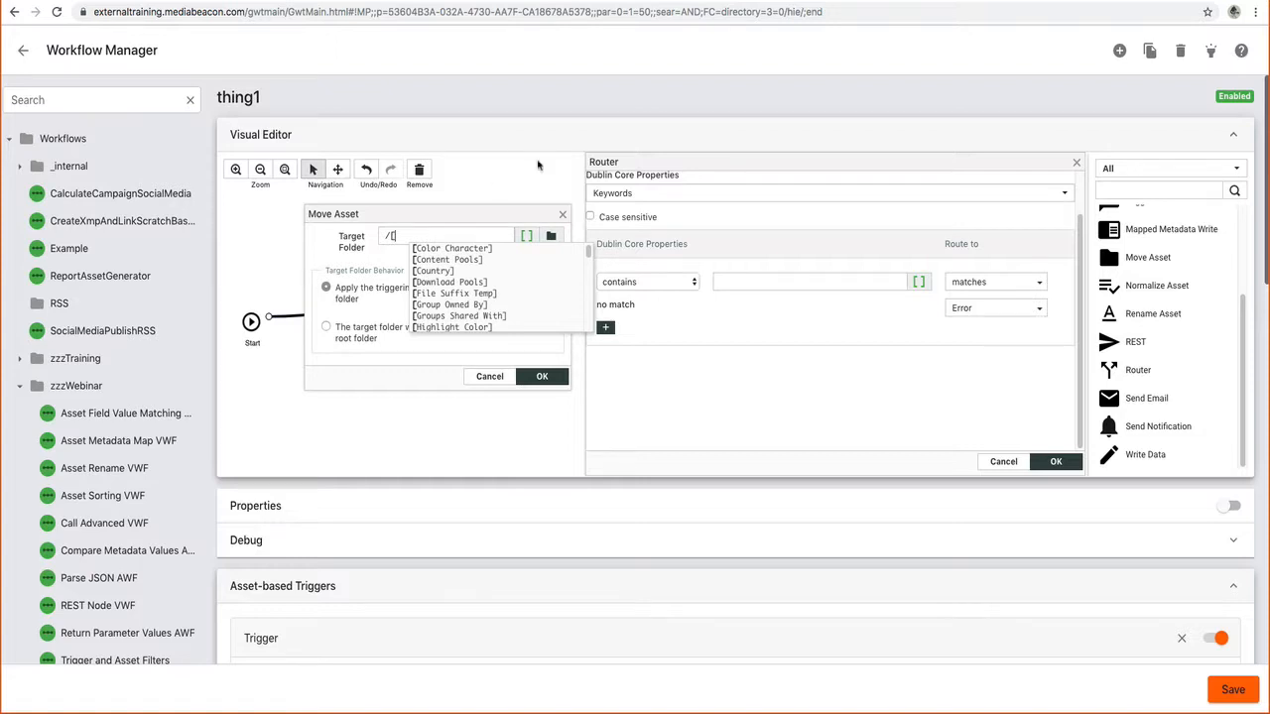
{"action": "left_click_drag", "start_coordinate": [590, 251], "coordinate": [587, 219]}
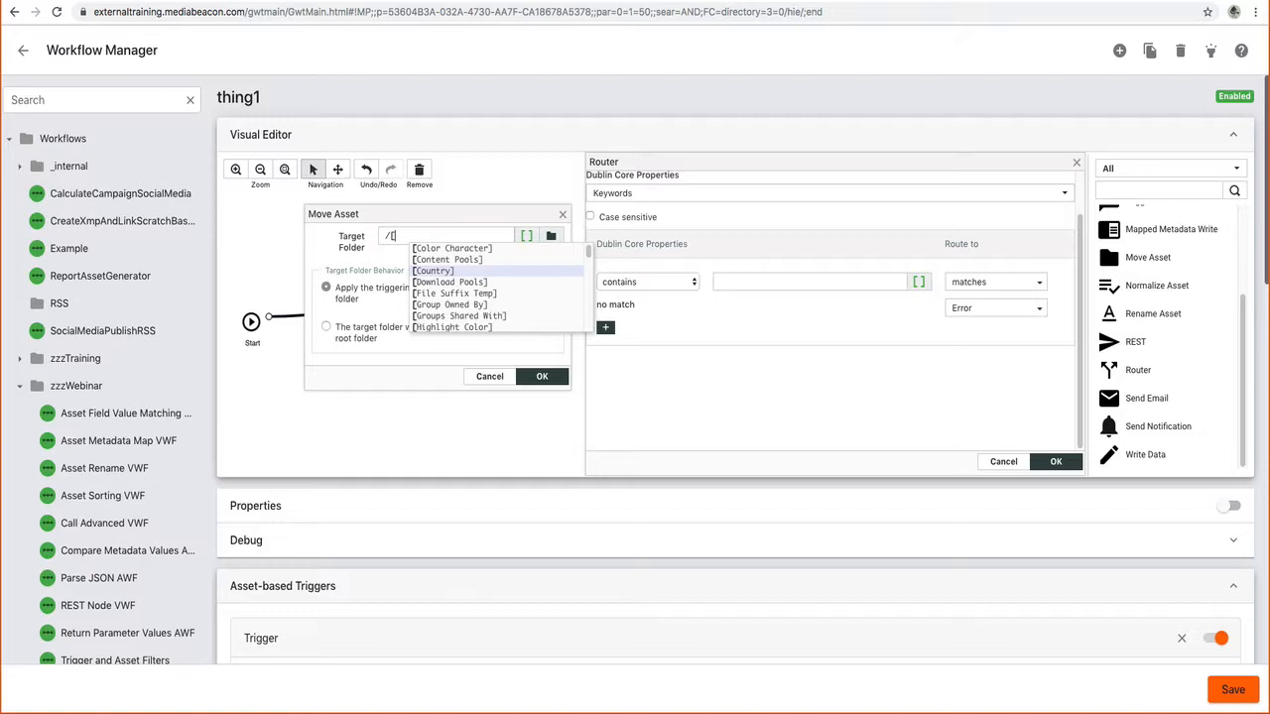
{"action": "key", "text": "Down"}
{"action": "key", "text": "Down"}
{"action": "key", "text": "Down"}
{"action": "key", "text": "Down"}
{"action": "key", "text": "Down"}
{"action": "key", "text": "Down"}
{"action": "key", "text": "Down"}
{"action": "key", "text": "Down"}
{"action": "key", "text": "Down"}
{"action": "key", "text": "Down"}
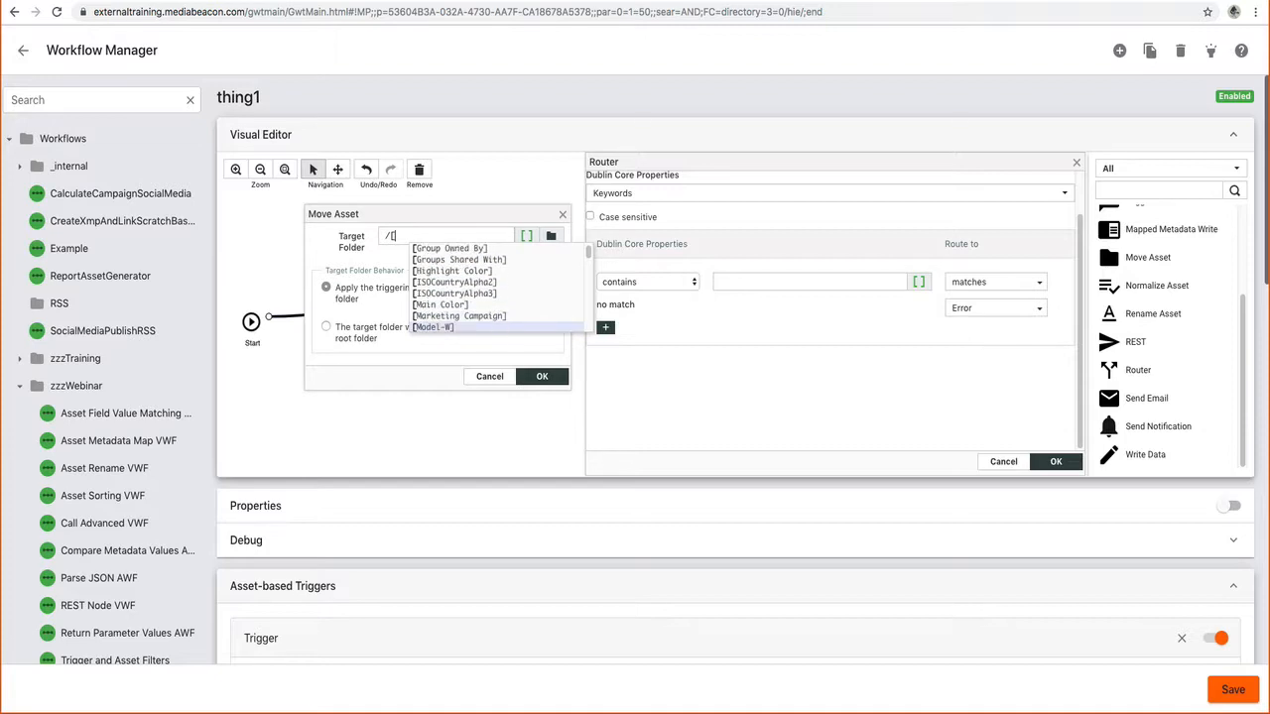
{"action": "key", "text": "Down"}
{"action": "key", "text": "Down"}
{"action": "key", "text": "Down"}
{"action": "key", "text": "Down"}
{"action": "key", "text": "Down"}
{"action": "key", "text": "Down"}
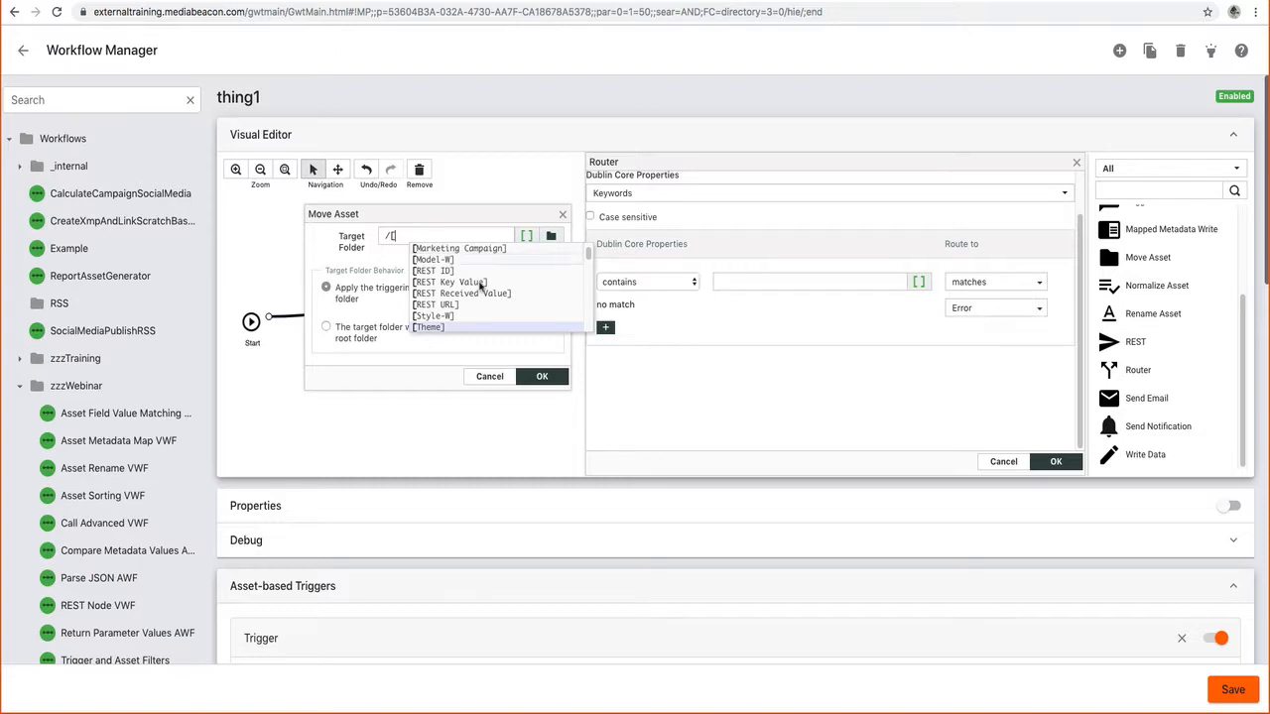
Step: Filter the target folder's SmartName suggestions by "key" and insert the Keywords SmartName after the slash
{"action": "left_click", "coordinate": [434, 236]}
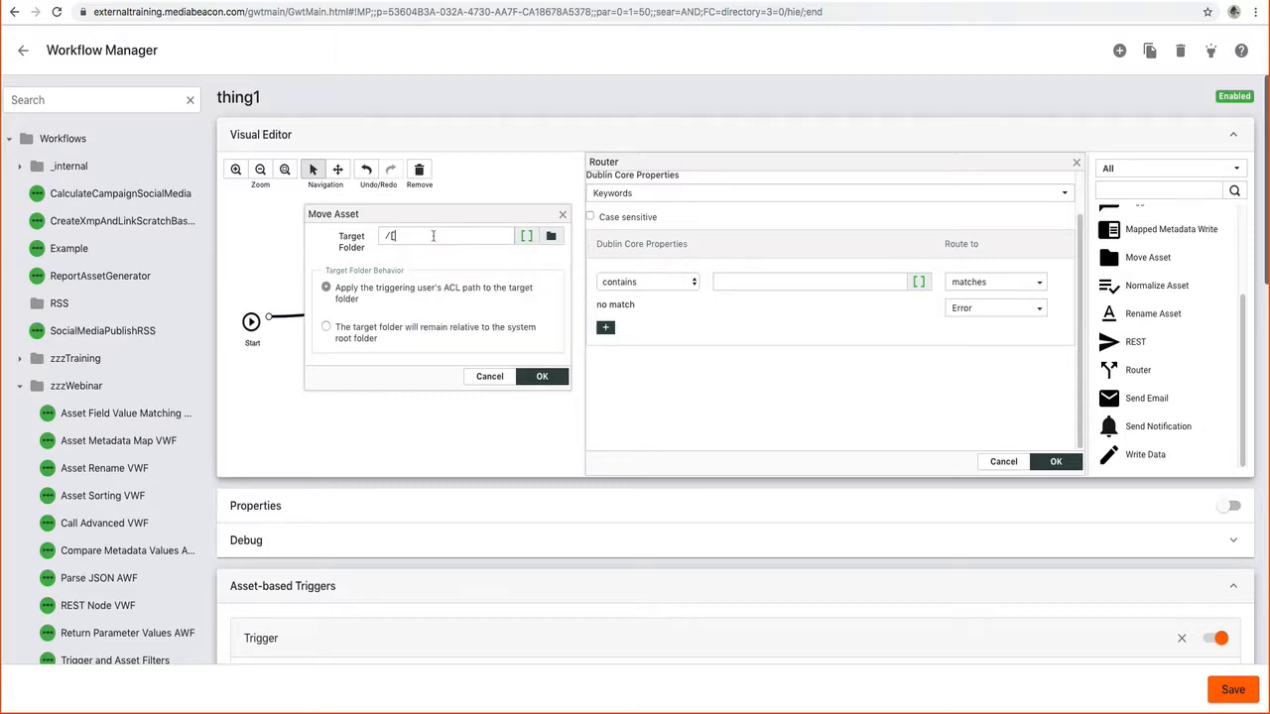
{"action": "type", "text": "[ke"}
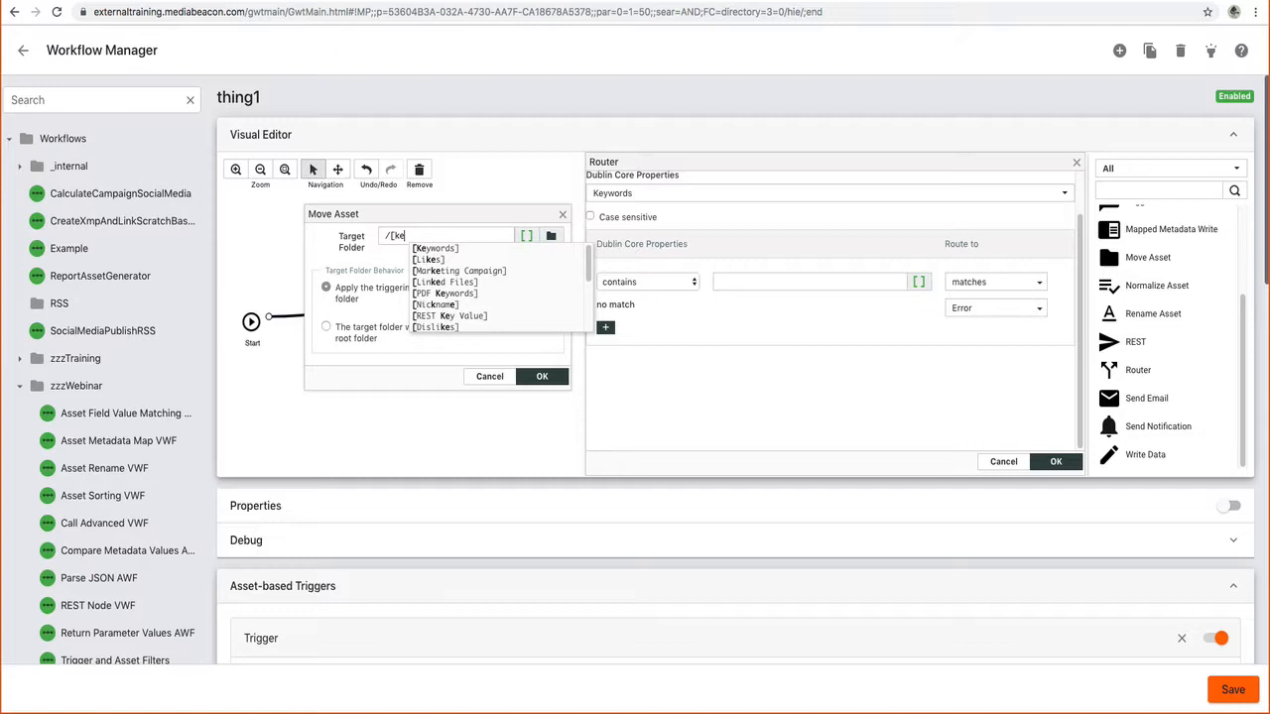
{"action": "key", "text": "Down"}
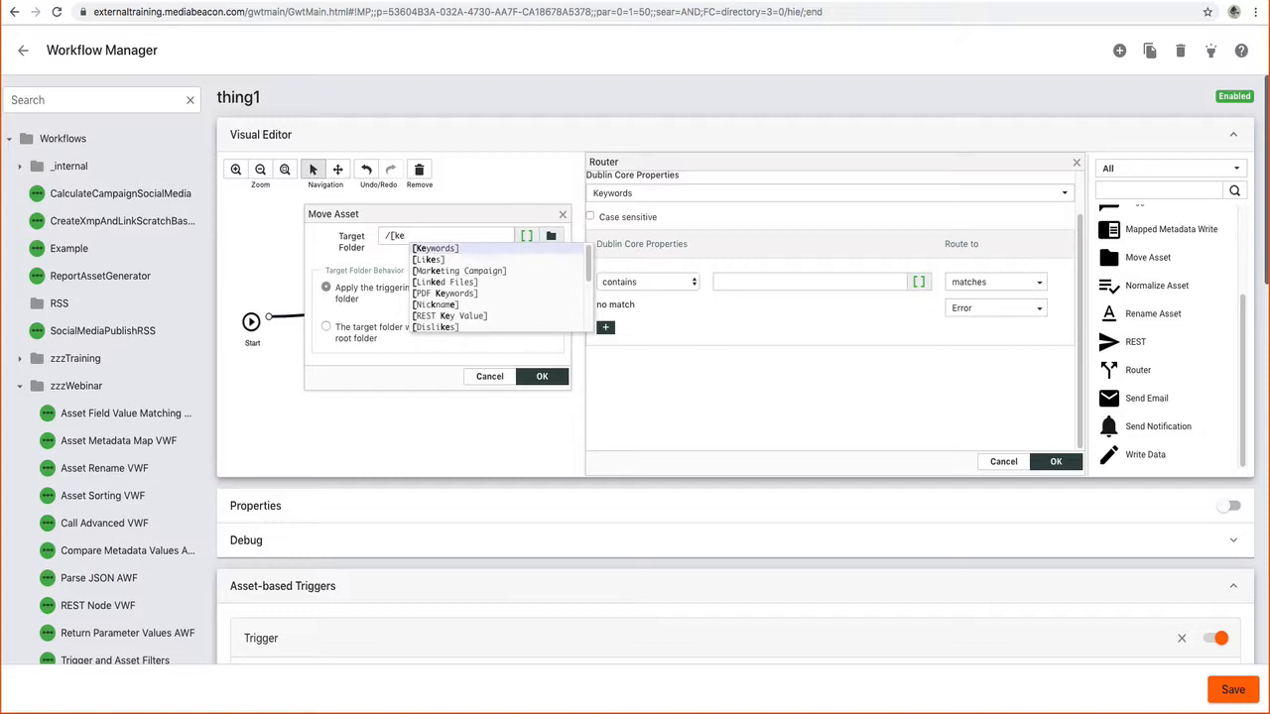
{"action": "type", "text": "y"}
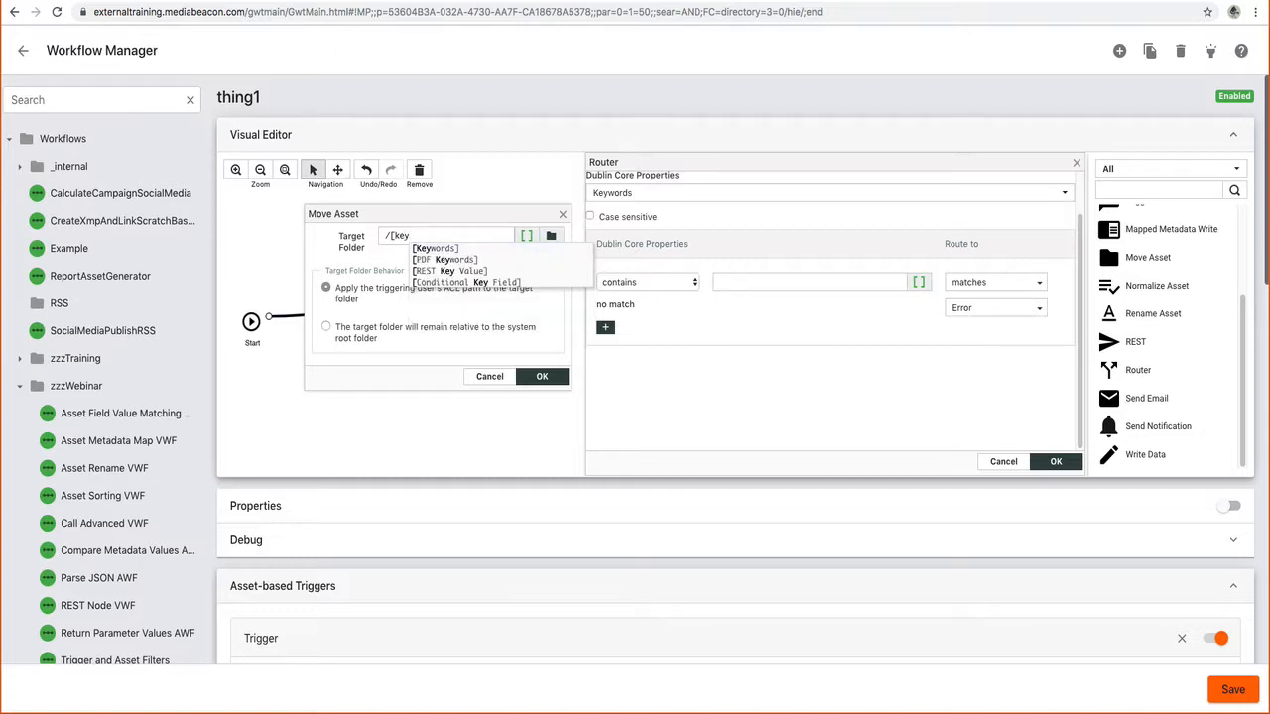
{"action": "key", "text": "Down"}
{"action": "key", "text": "Up"}
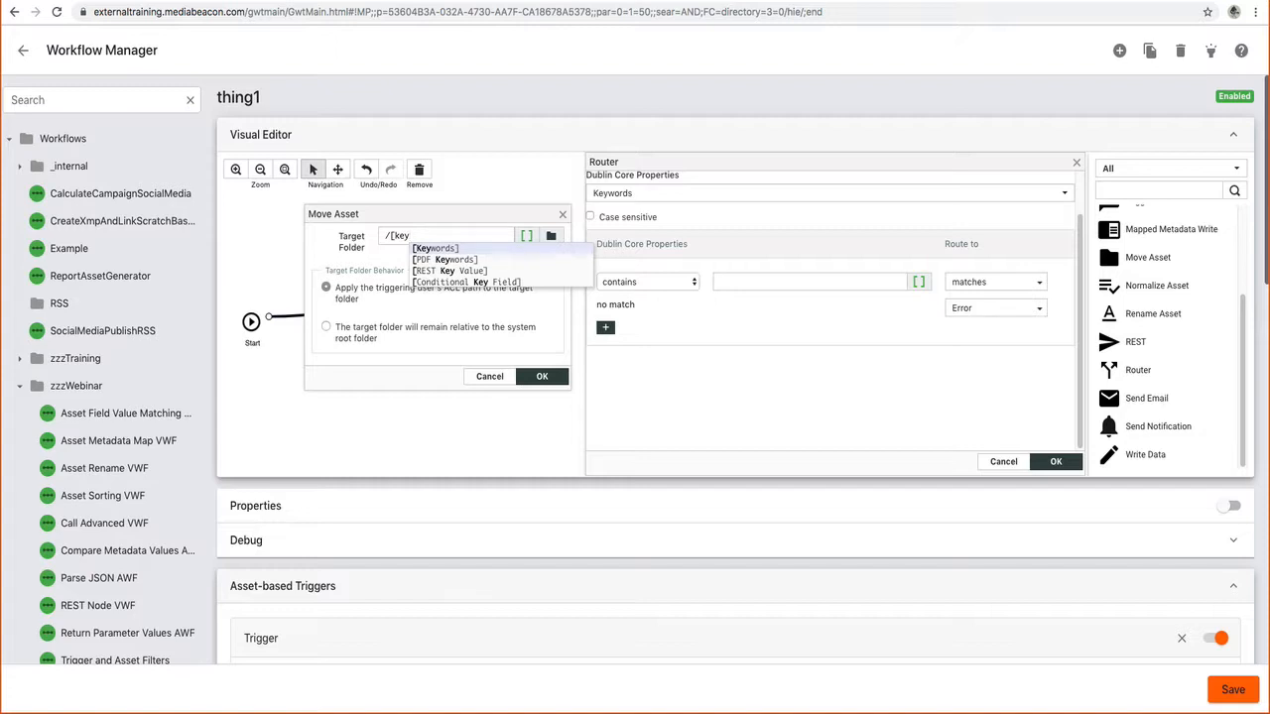
{"action": "left_click", "coordinate": [454, 248]}
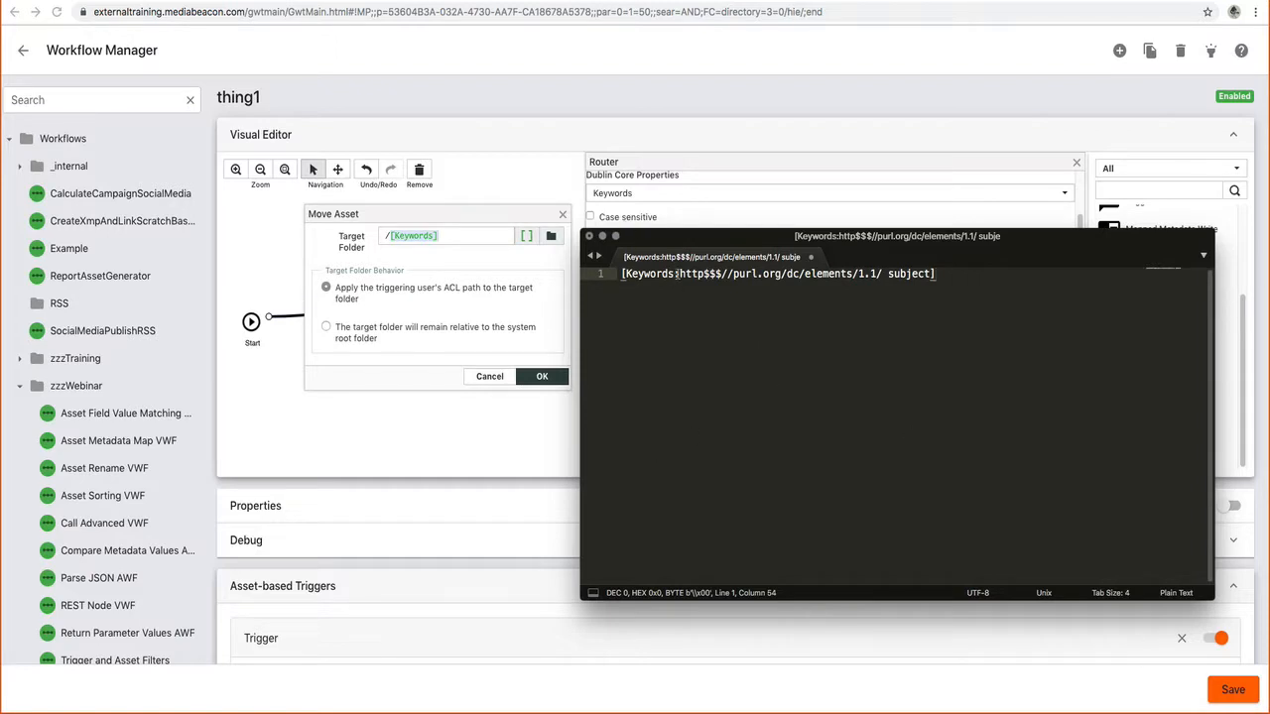
Step: In the text editor, examine the full code behind the Keywords SmartName, including its $$$ characters and field path
{"action": "left_click", "coordinate": [677, 273]}
{"action": "mouse_move", "coordinate": [678, 273]}
{"action": "left_mouse_down"}
{"action": "mouse_move", "coordinate": [911, 274]}
{"action": "mouse_move", "coordinate": [680, 276]}
{"action": "left_mouse_up"}
{"action": "left_click_drag", "start_coordinate": [722, 275], "coordinate": [704, 274]}
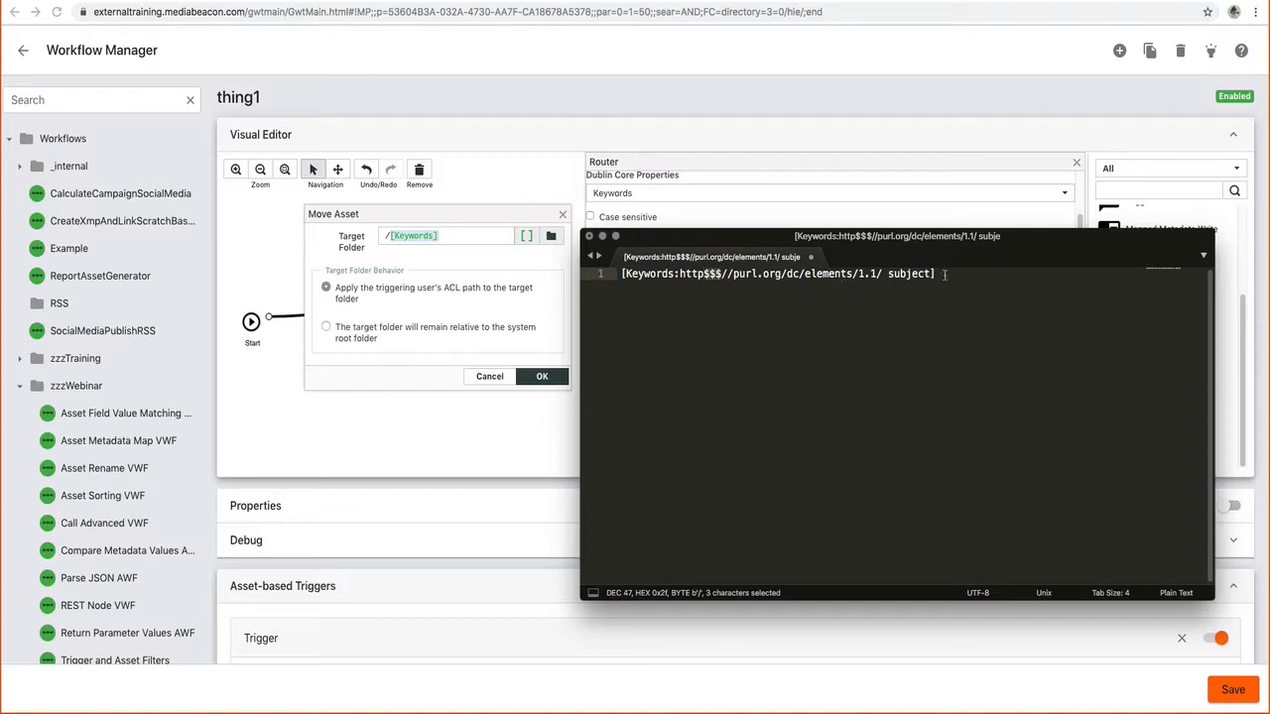
{"action": "left_click_drag", "start_coordinate": [946, 274], "coordinate": [619, 274]}
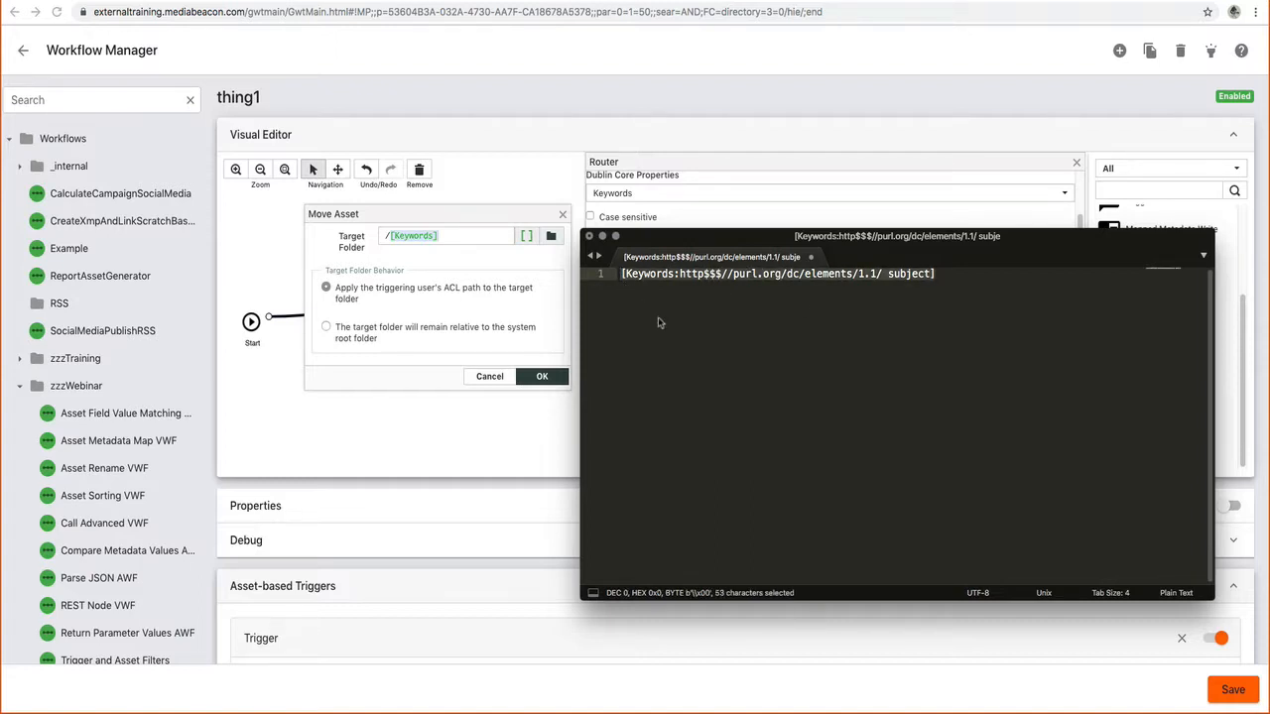
{"action": "double_click", "coordinate": [459, 236]}
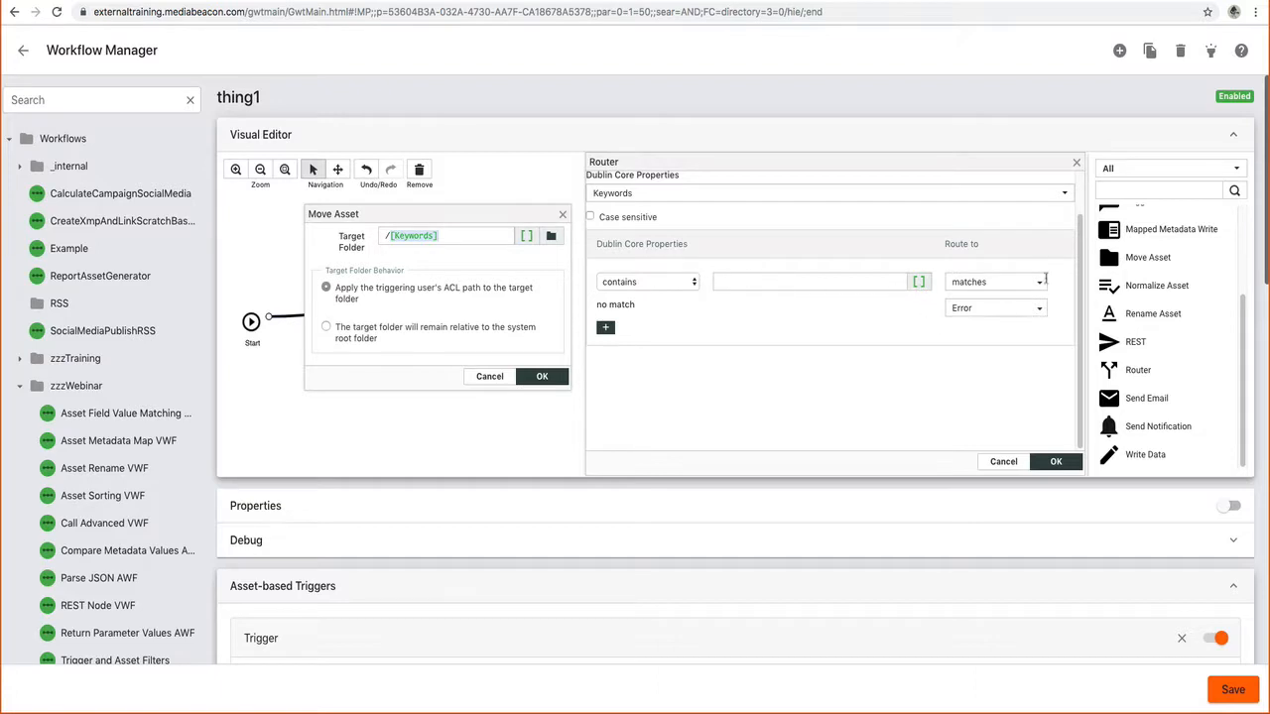
Step: Open the SmartName picker for the Router's contains condition and dismiss it without choosing anything
{"action": "scroll", "coordinate": [1079, 208], "scroll_direction": "up", "scroll_amount": 1}
{"action": "scroll", "coordinate": [1079, 209], "scroll_direction": "up", "scroll_amount": 2}
{"action": "left_click", "coordinate": [918, 333]}
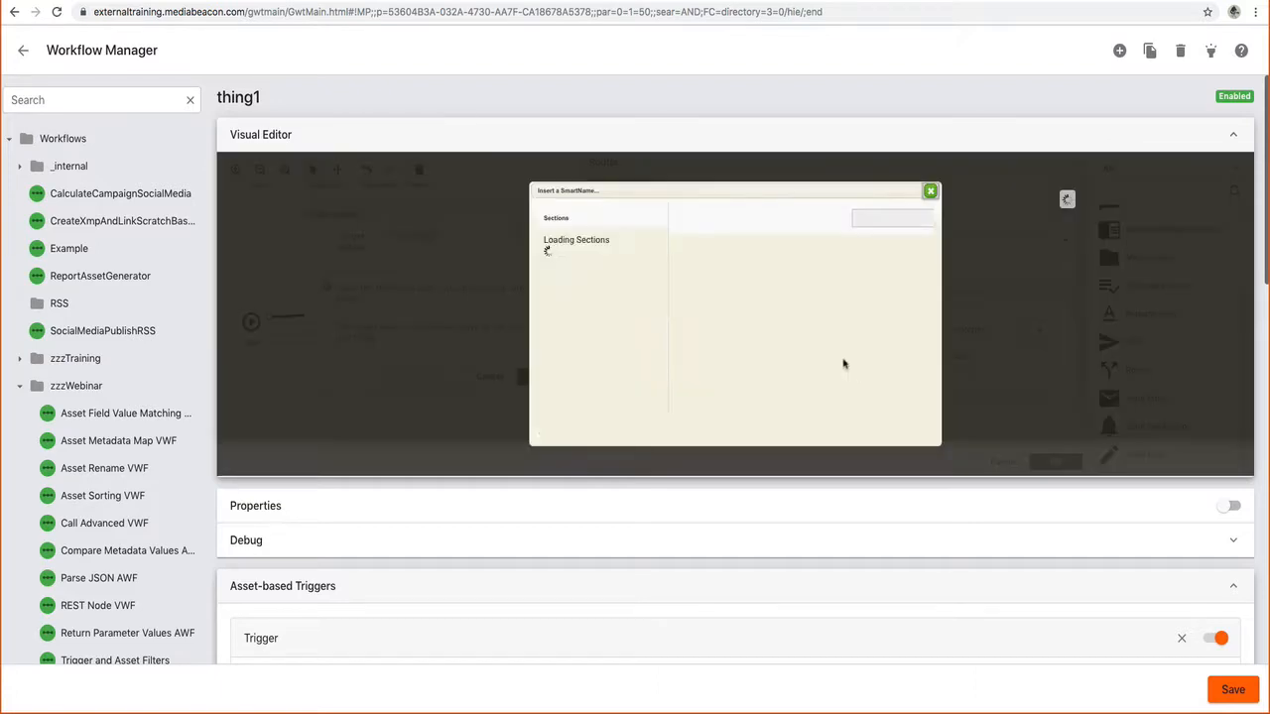
{"action": "left_click", "coordinate": [931, 191]}
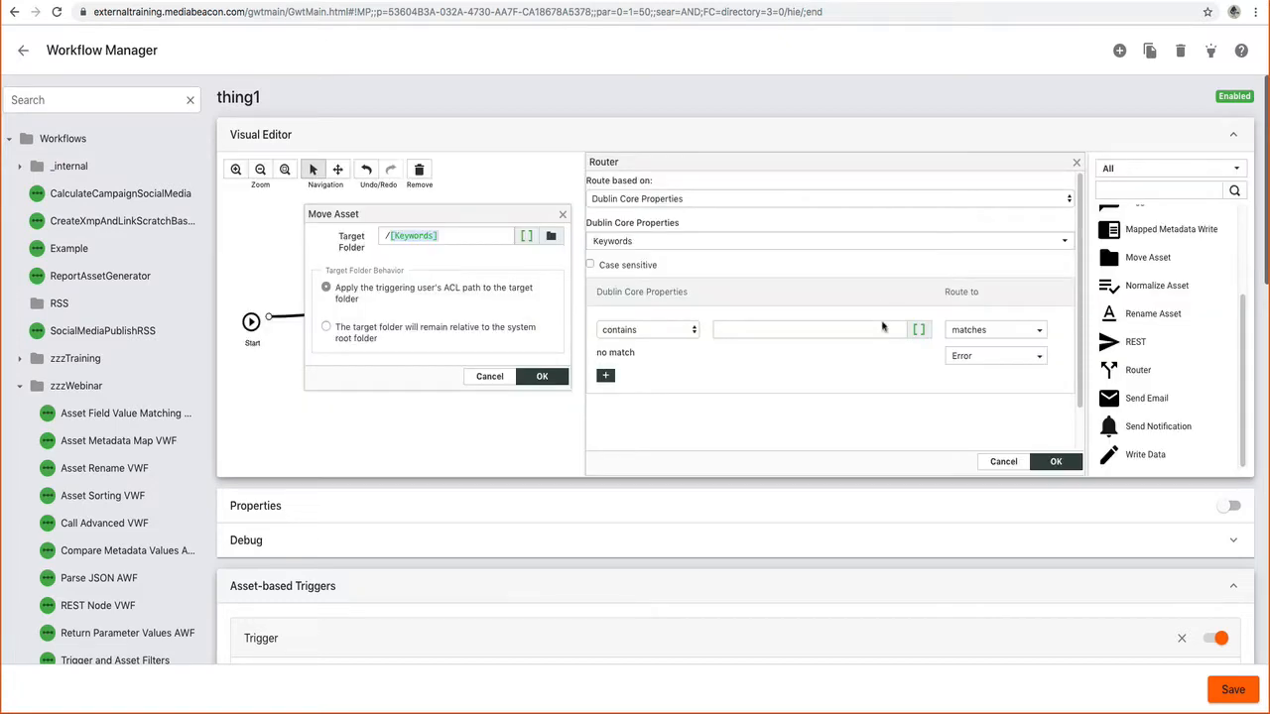
Step: Preview the bracket-triggered SmartName suggestions for the Router's contains value and clear the entry
{"action": "left_click", "coordinate": [882, 330]}
{"action": "type", "text": "["}
{"action": "key", "text": "Down"}
{"action": "key", "text": "Down"}
{"action": "key", "text": "Down"}
{"action": "key", "text": "Down"}
{"action": "key", "text": "Down"}
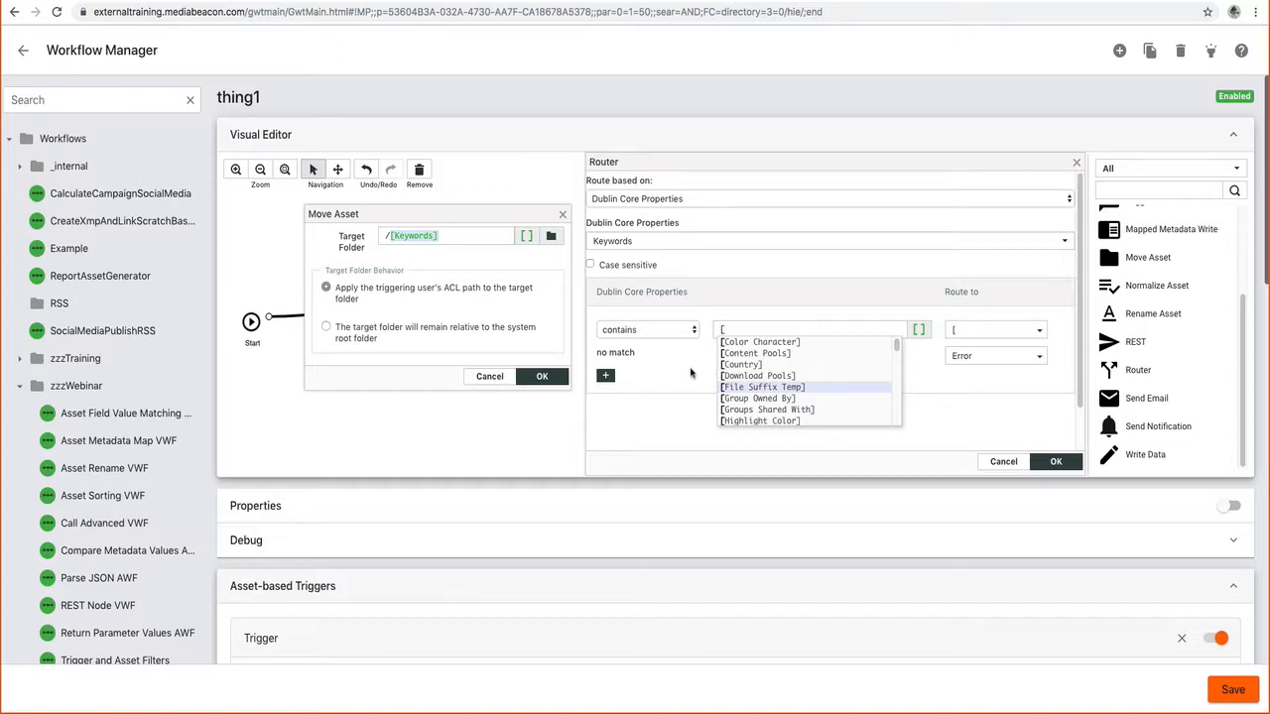
{"action": "left_click", "coordinate": [884, 326]}
{"action": "key", "text": "BackSpace"}
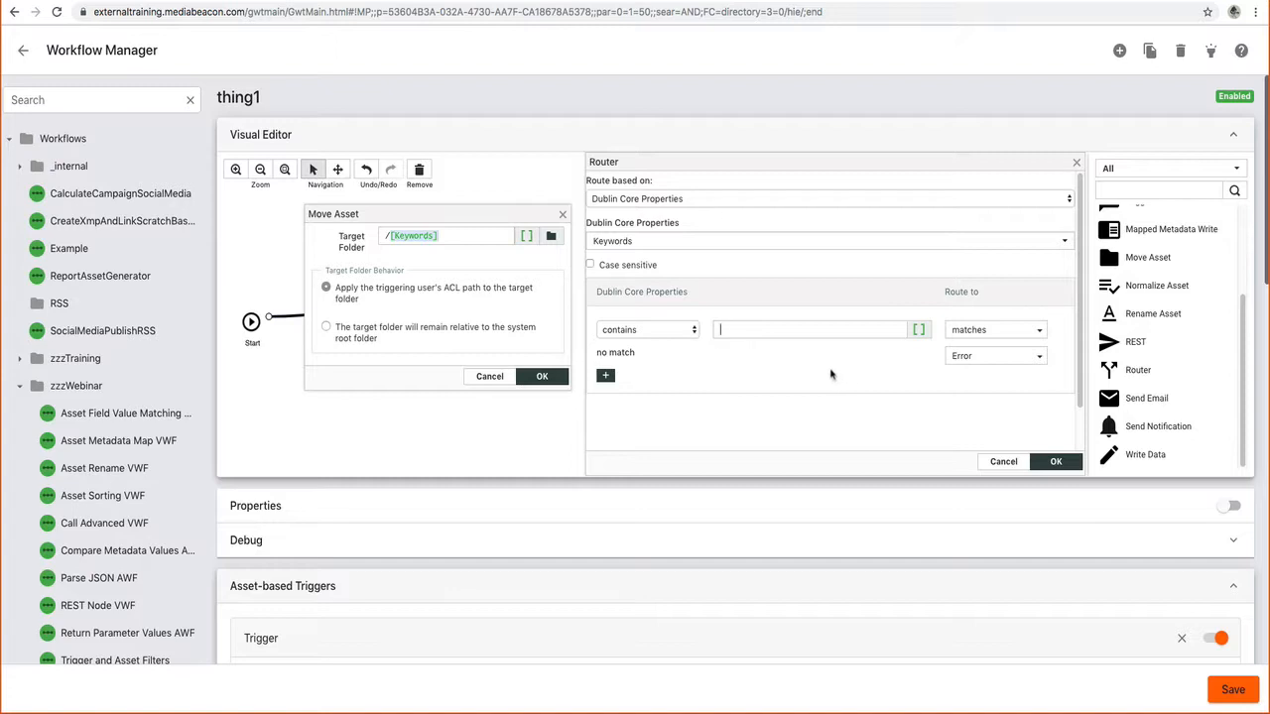
Step: Close the Move Asset and Router settings without applying them
{"action": "left_click", "coordinate": [478, 238]}
{"action": "left_click", "coordinate": [563, 214]}
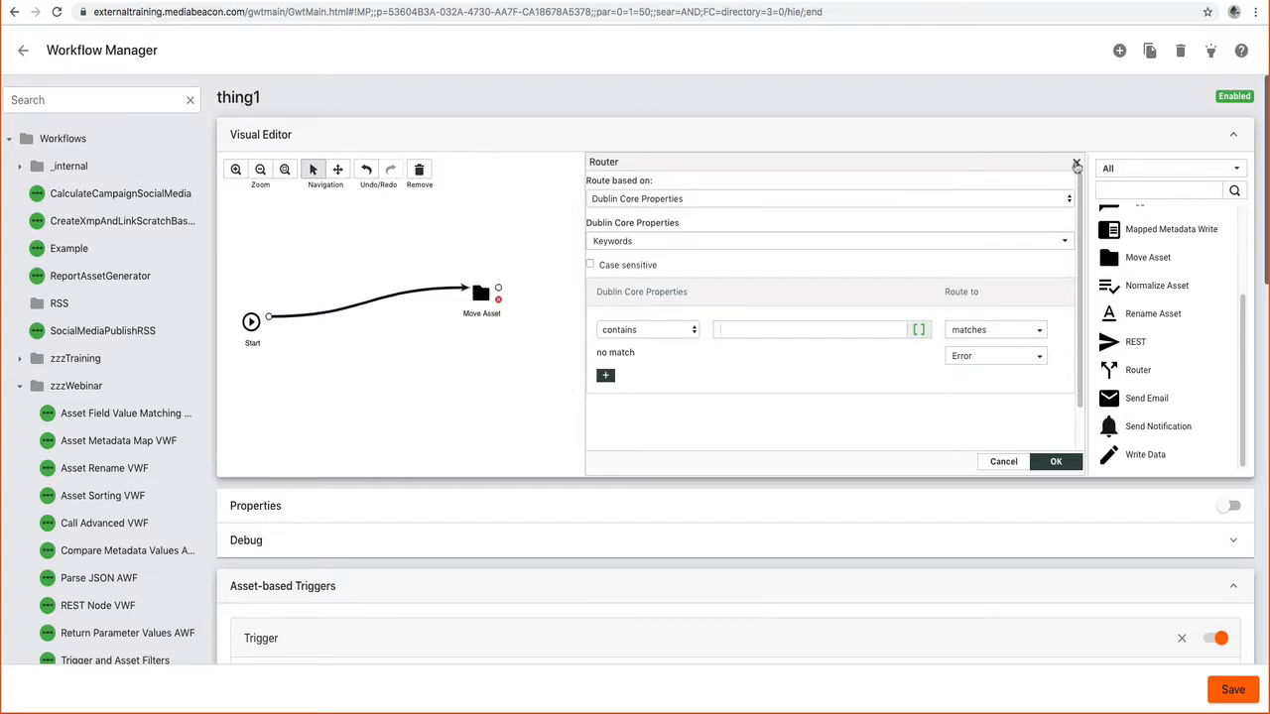
{"action": "left_click", "coordinate": [1076, 165]}
Step: Add a Send Notification node below Move Asset with the Start connection rerouted to it, and open its settings
{"action": "left_click_drag", "start_coordinate": [831, 353], "coordinate": [532, 344]}
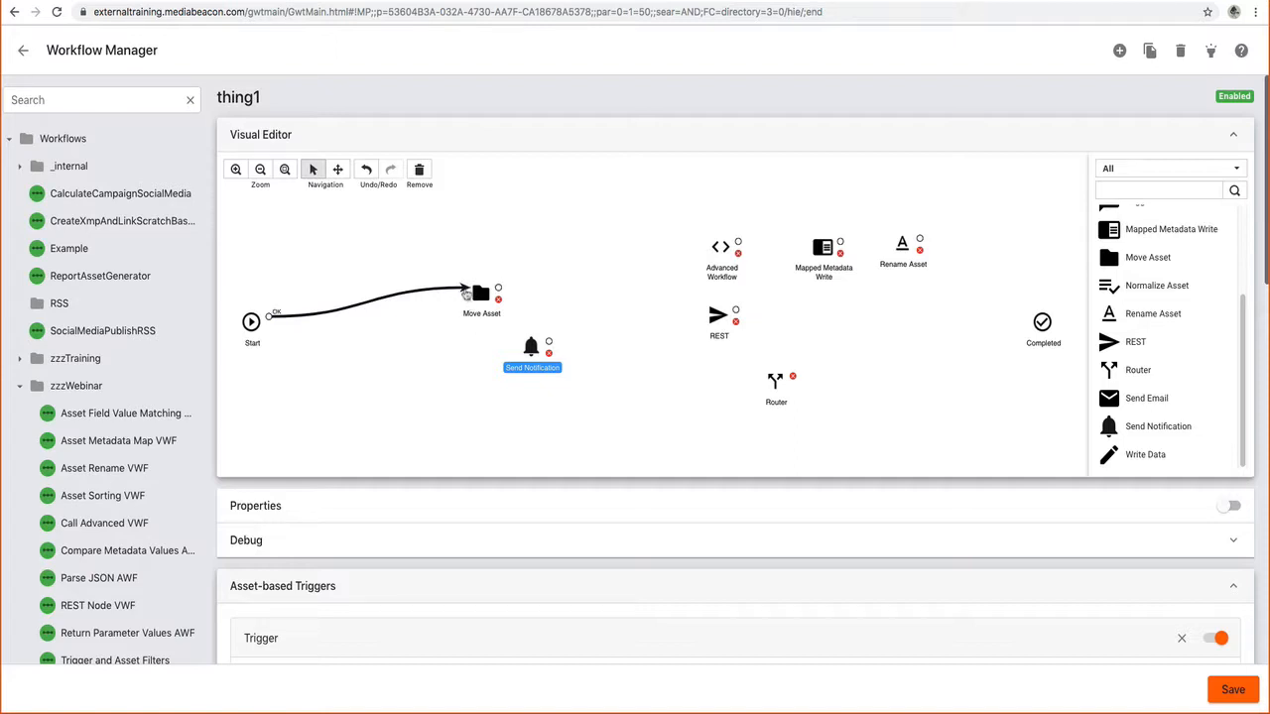
{"action": "left_click_drag", "start_coordinate": [464, 294], "coordinate": [522, 347]}
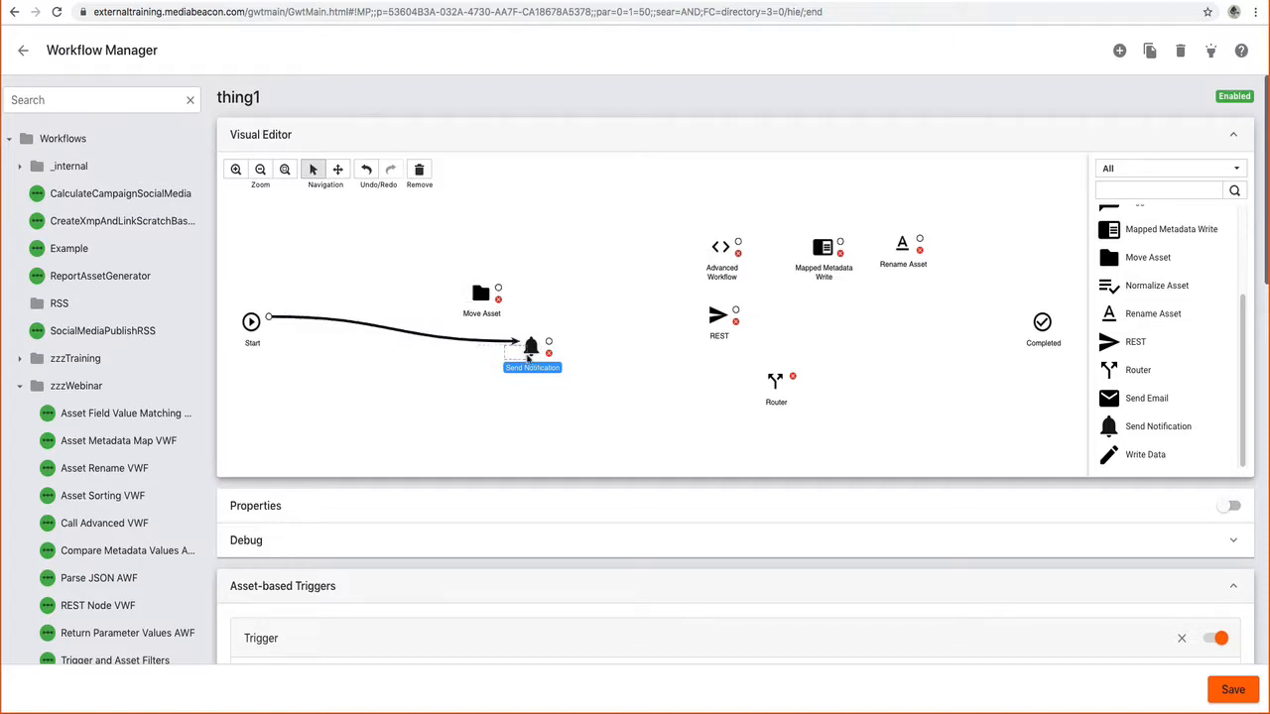
{"action": "double_click", "coordinate": [530, 353]}
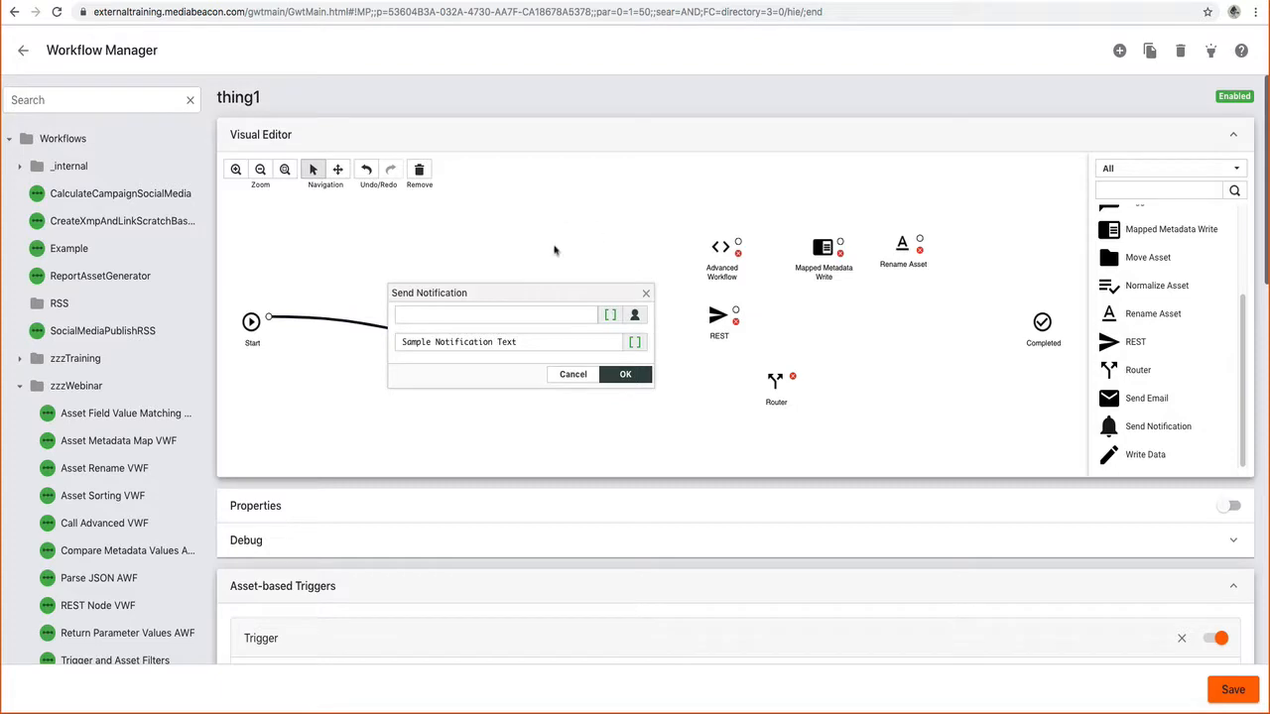
{"action": "left_click_drag", "start_coordinate": [547, 290], "coordinate": [546, 253]}
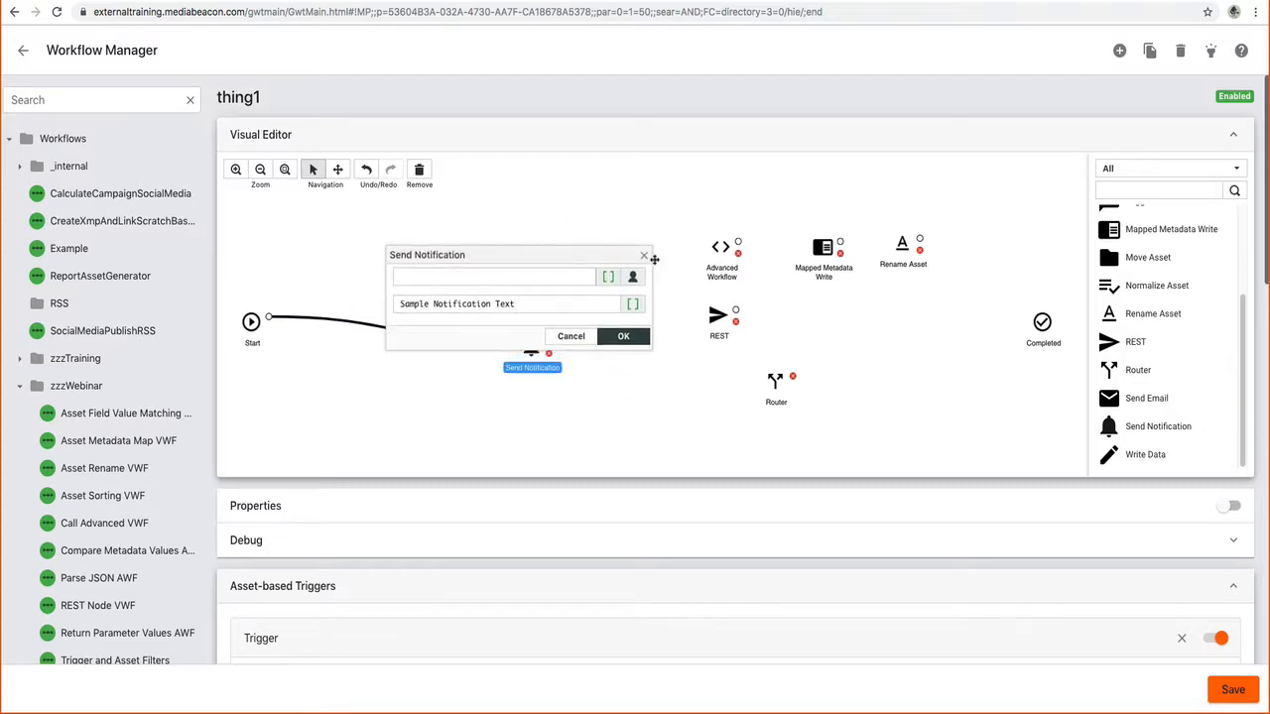
Step: Add a Send Email node beside the Router and review its settings without changing them
{"action": "left_click_drag", "start_coordinate": [1109, 398], "coordinate": [675, 391]}
{"action": "double_click", "coordinate": [674, 391]}
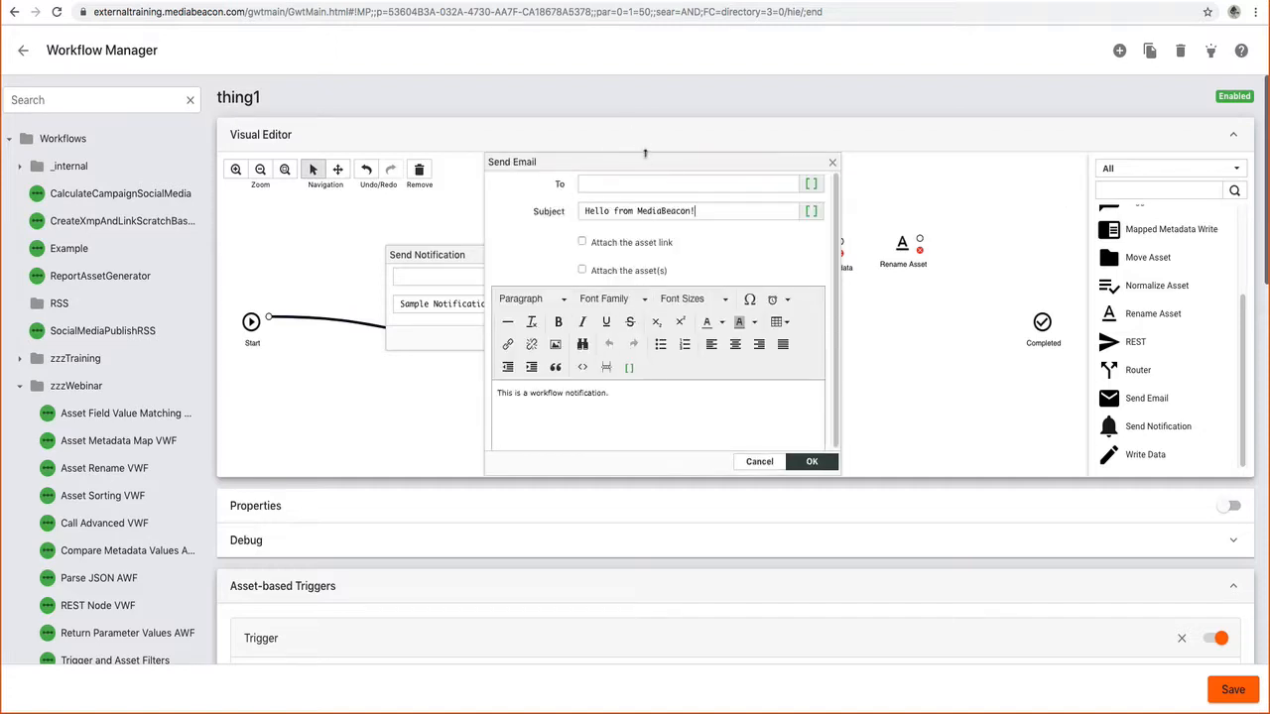
{"action": "left_click_drag", "start_coordinate": [645, 153], "coordinate": [889, 159]}
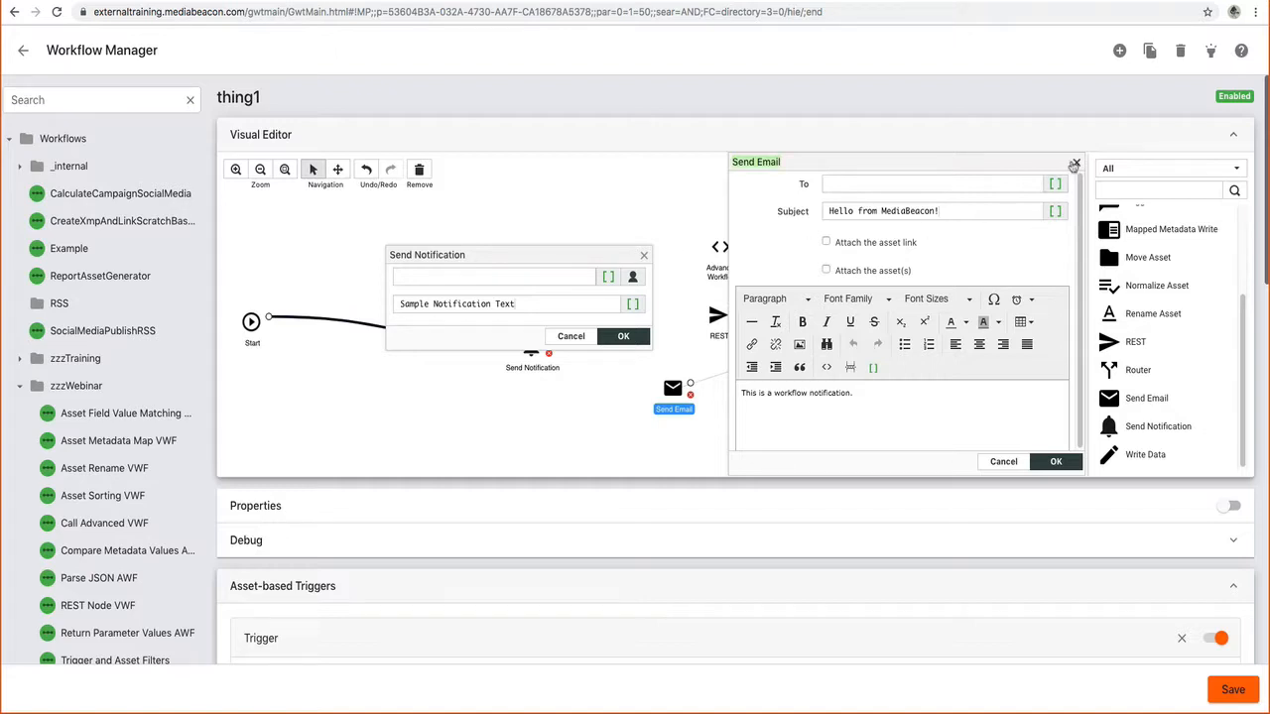
{"action": "left_click", "coordinate": [1074, 165]}
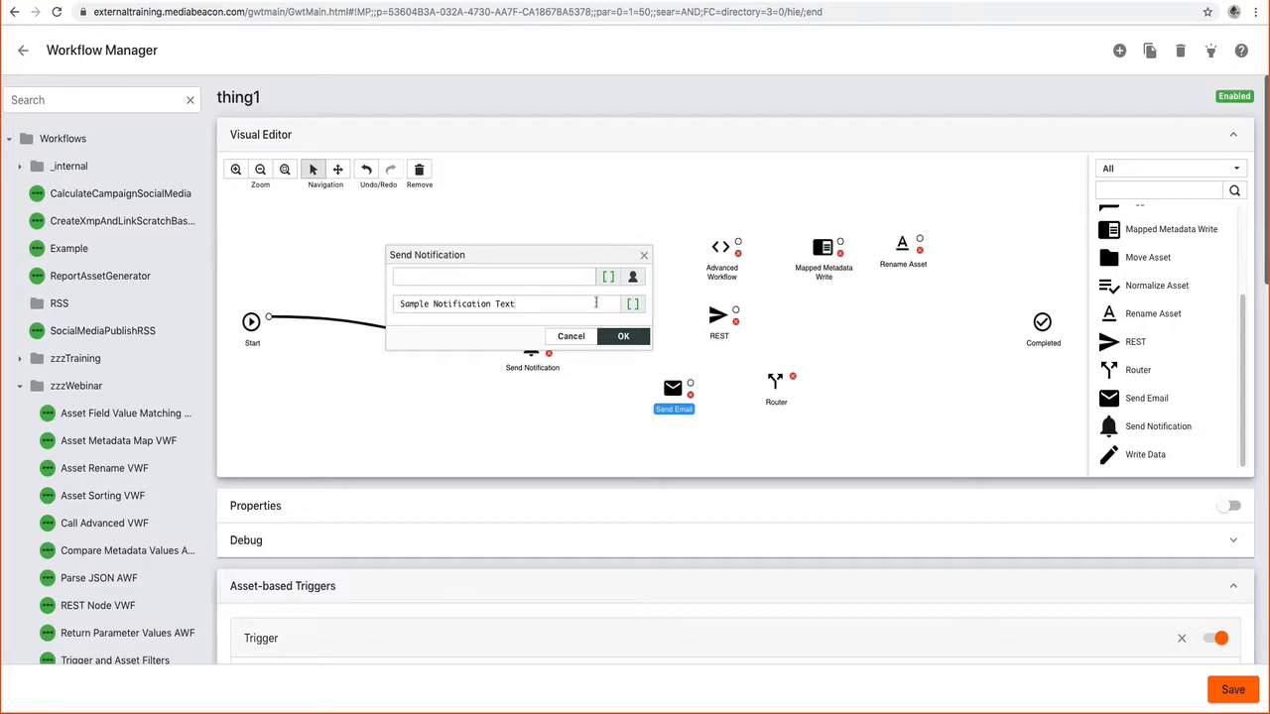
Step: Set the Send Notification recipient to the [User.Username] SmartName
{"action": "left_click_drag", "start_coordinate": [543, 304], "coordinate": [381, 302]}
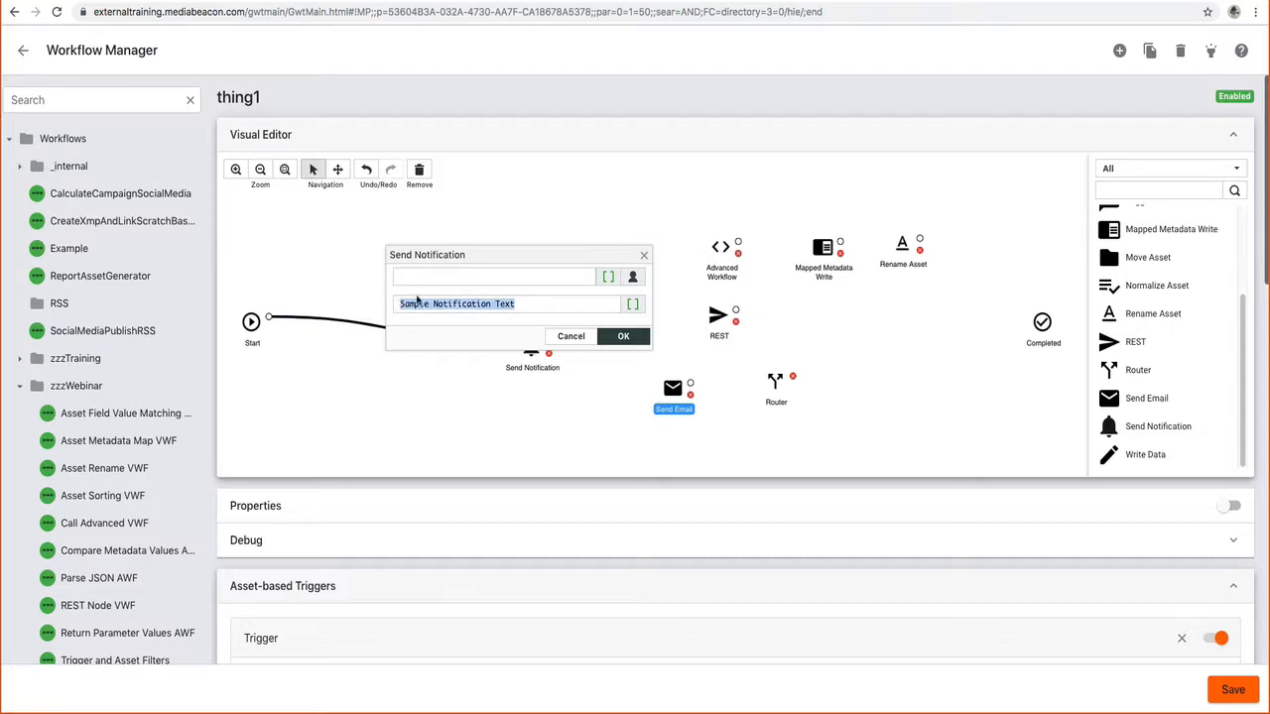
{"action": "left_click", "coordinate": [509, 282]}
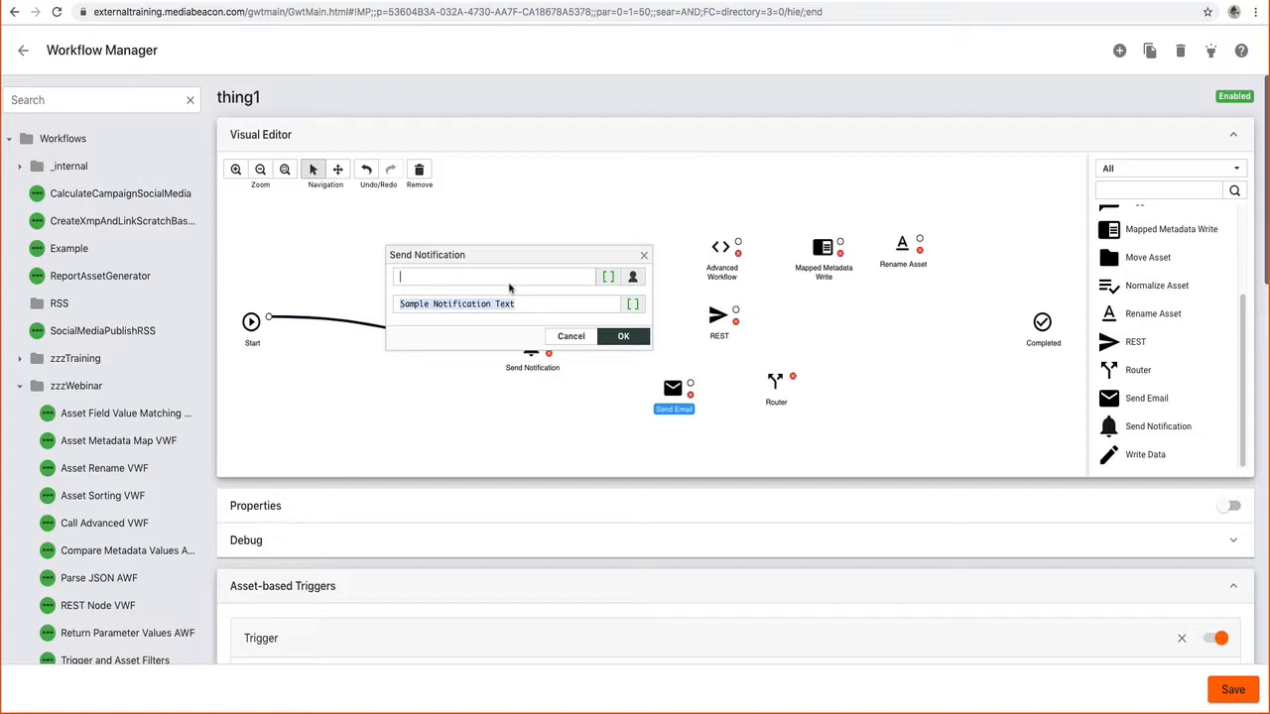
{"action": "type", "text": "["}
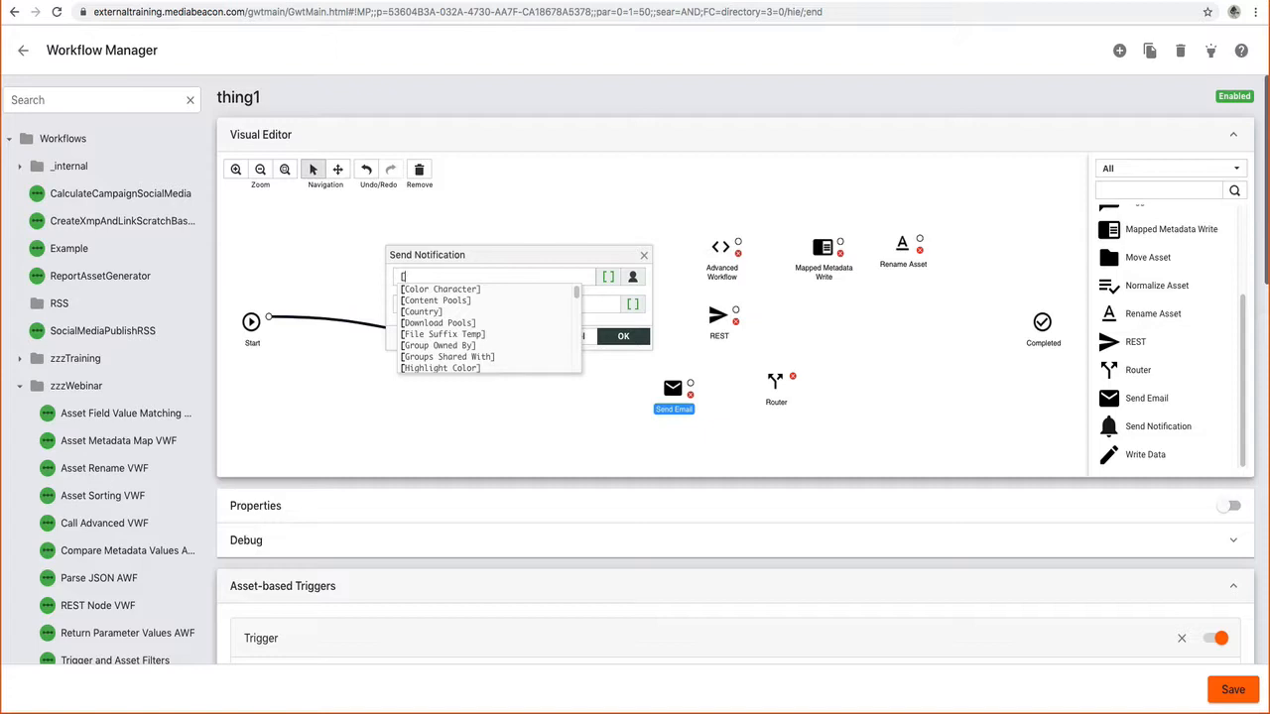
{"action": "type", "text": "u"}
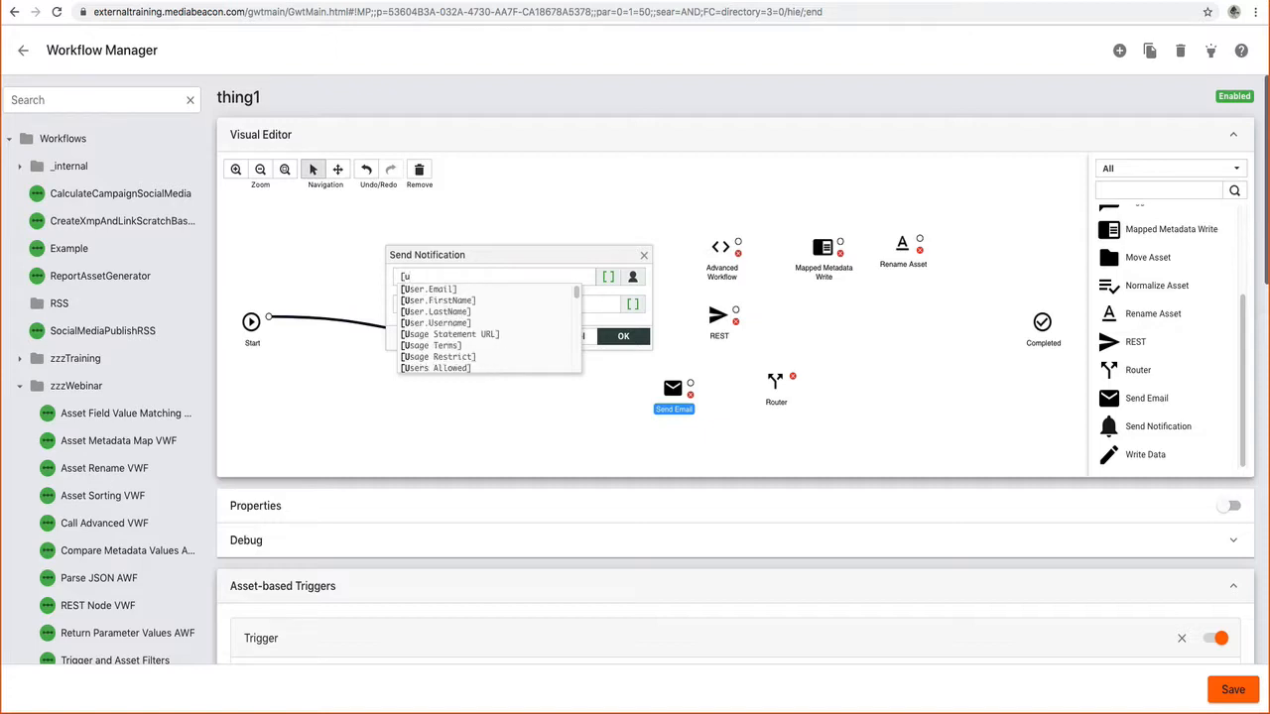
{"action": "type", "text": "ser"}
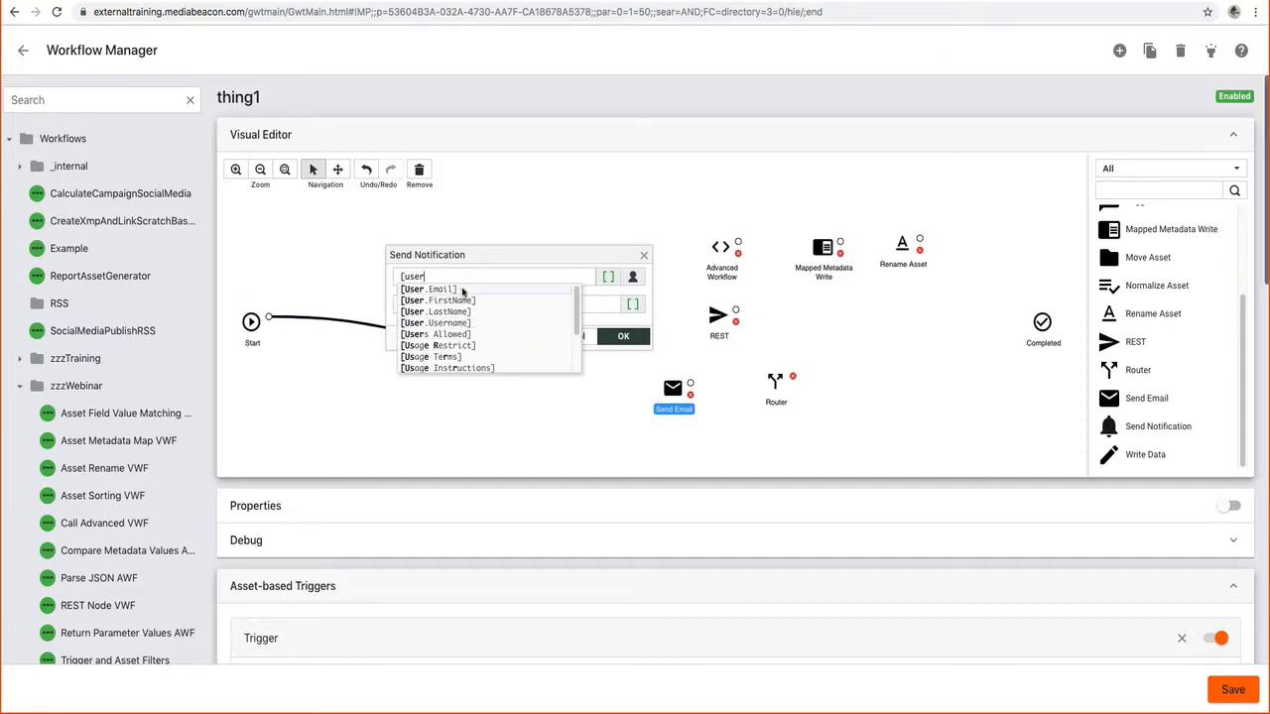
{"action": "left_click", "coordinate": [483, 322]}
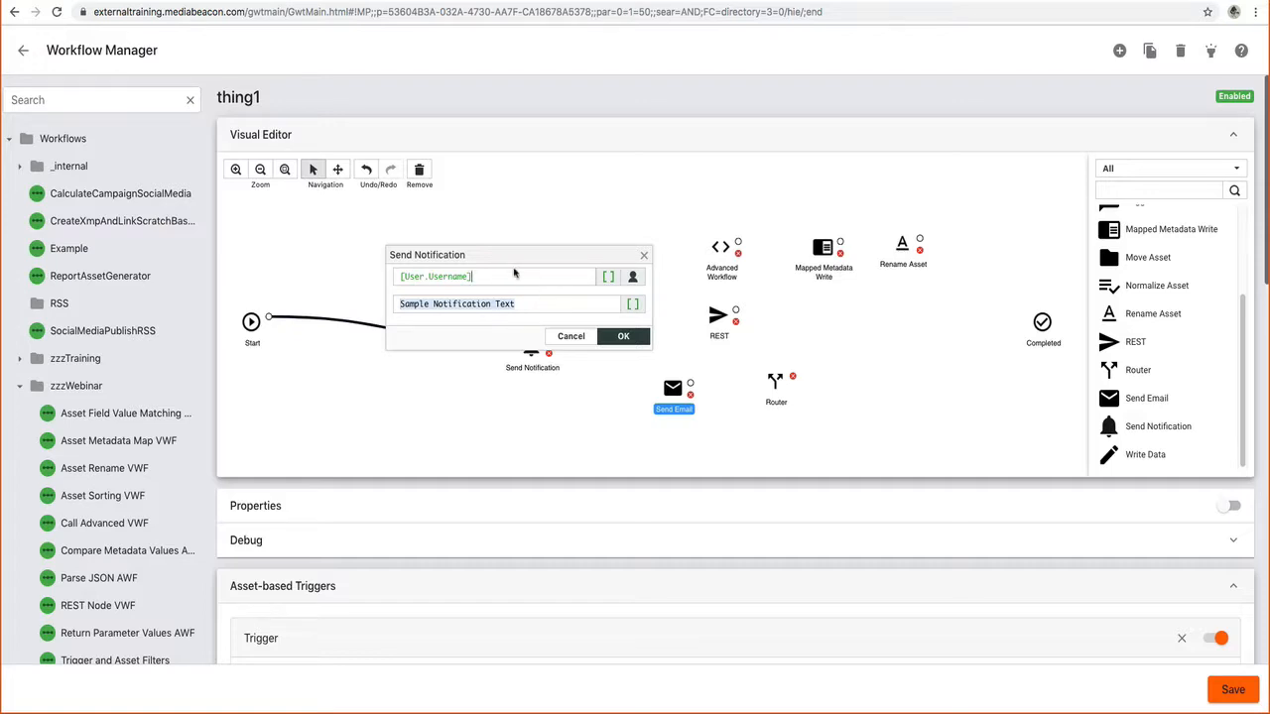
{"action": "left_click_drag", "start_coordinate": [520, 256], "coordinate": [437, 220]}
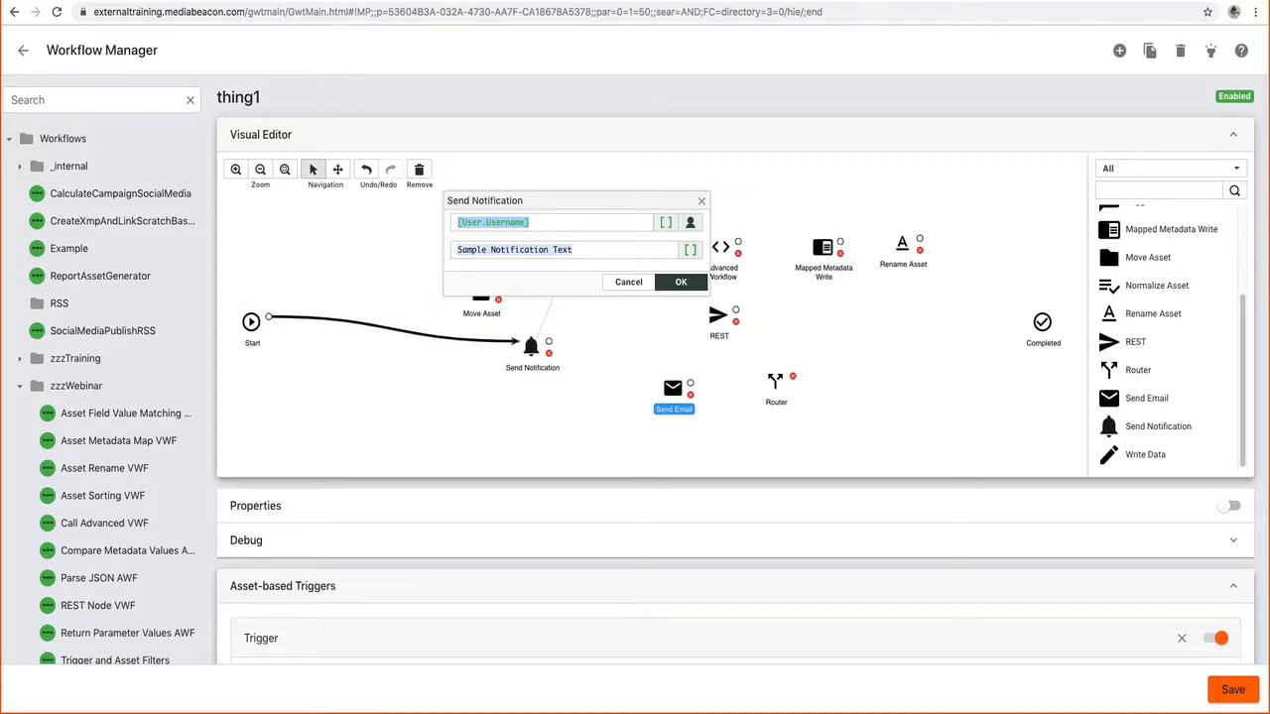
{"action": "left_click", "coordinate": [589, 329]}
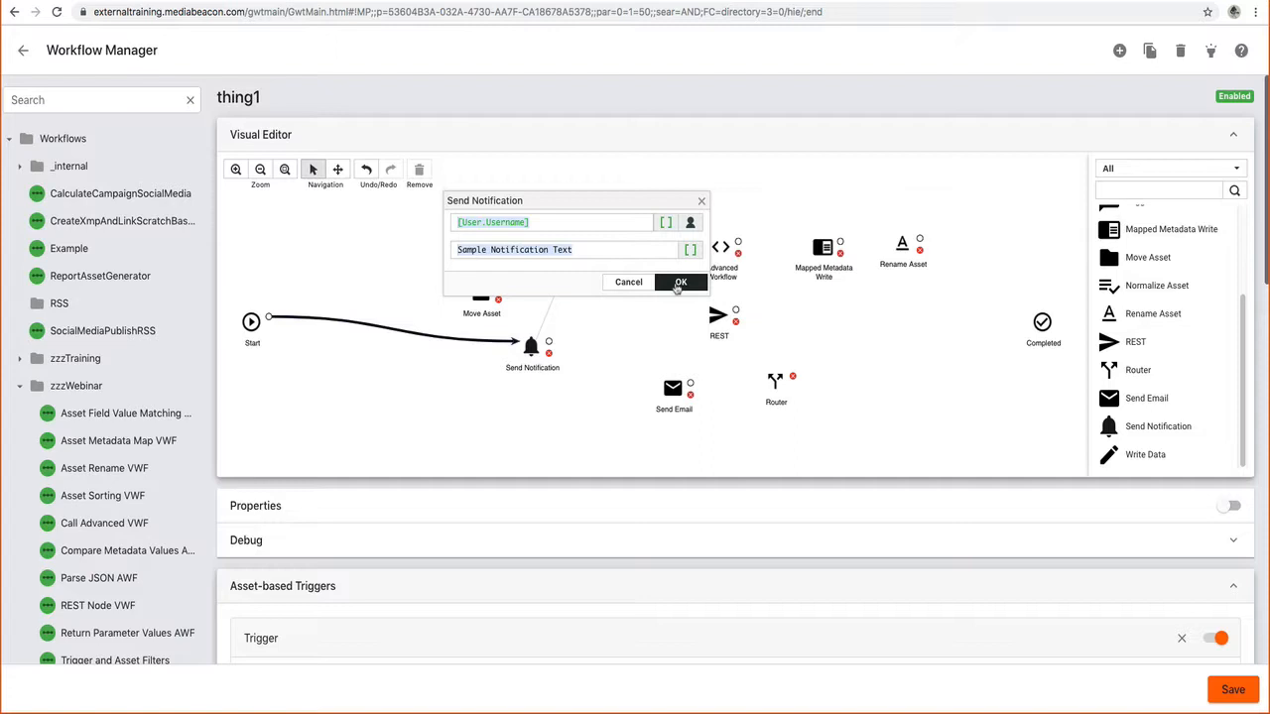
{"action": "left_click", "coordinate": [567, 226]}
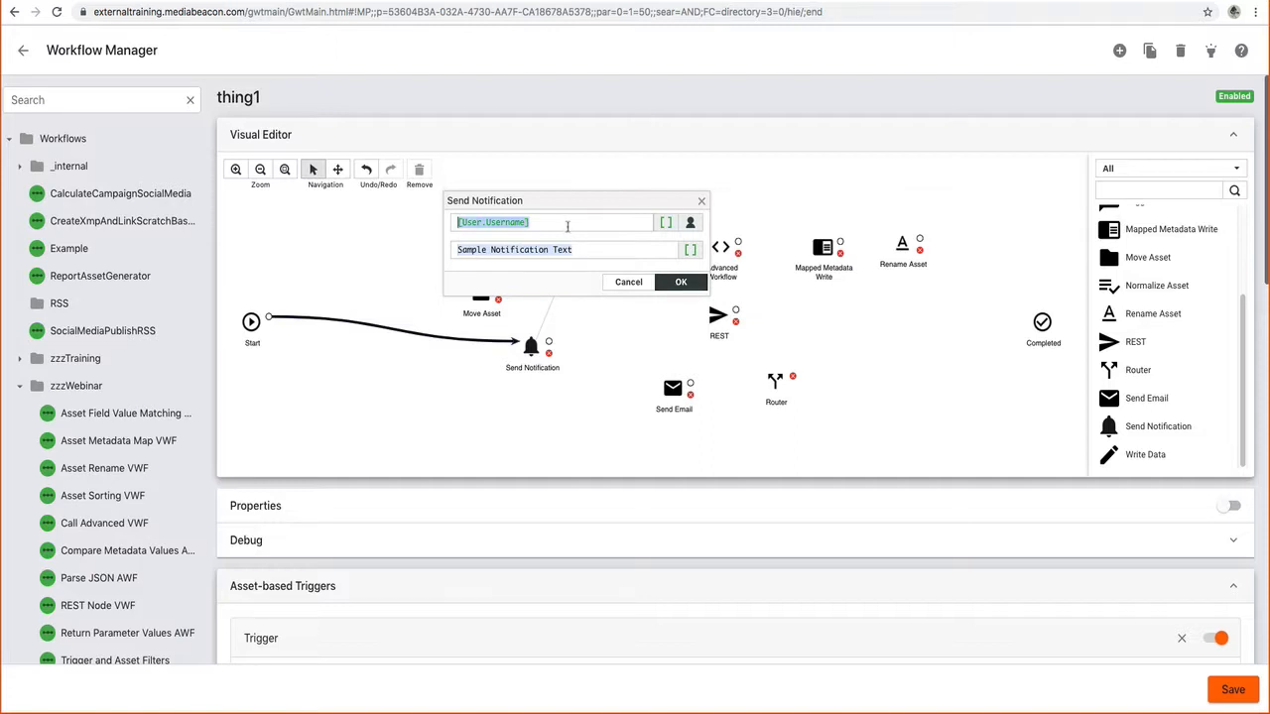
{"action": "key", "text": "Tab"}
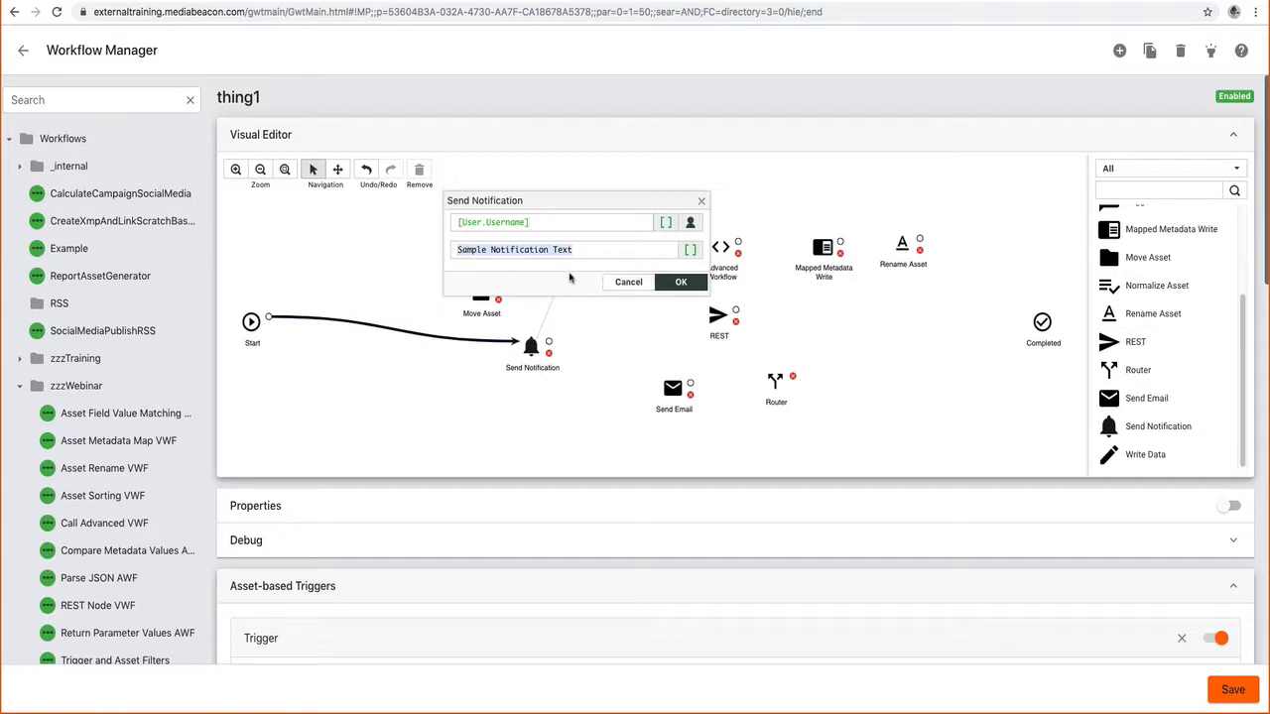
Step: Replace the Send Notification recipient with the [Input] SmartName
{"action": "left_click_drag", "start_coordinate": [549, 223], "coordinate": [448, 221]}
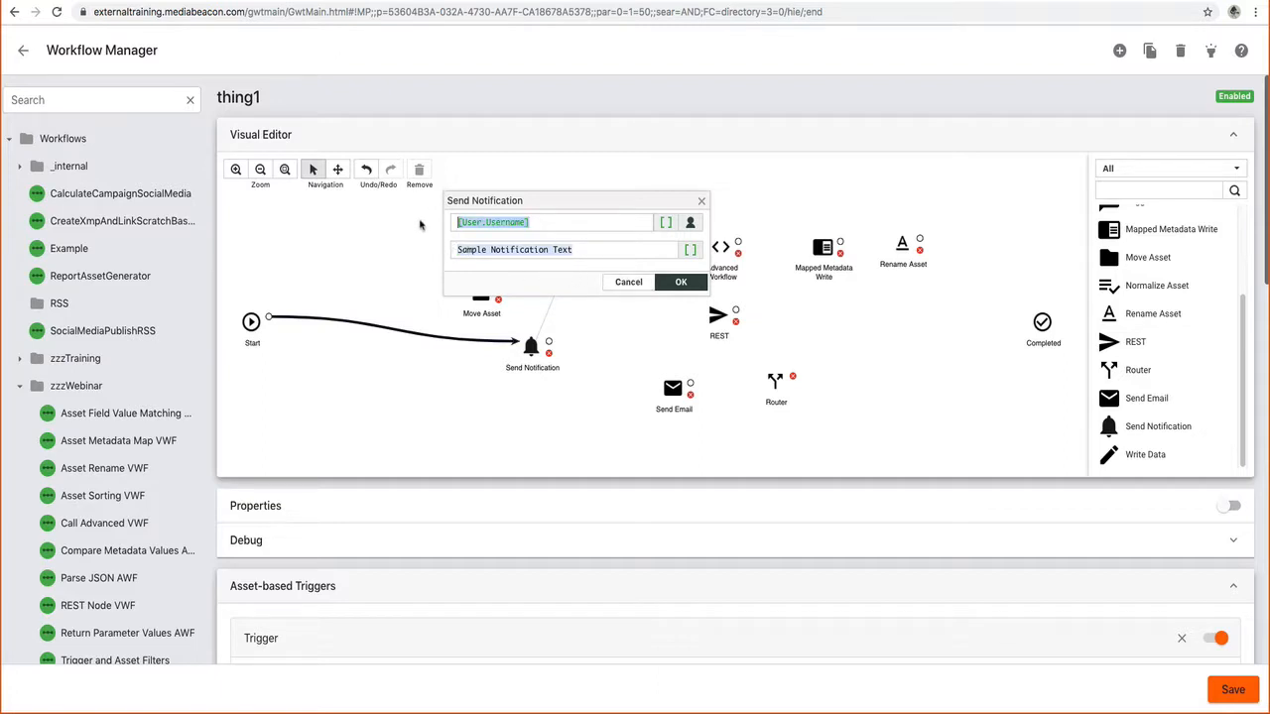
{"action": "type", "text": "[inp"}
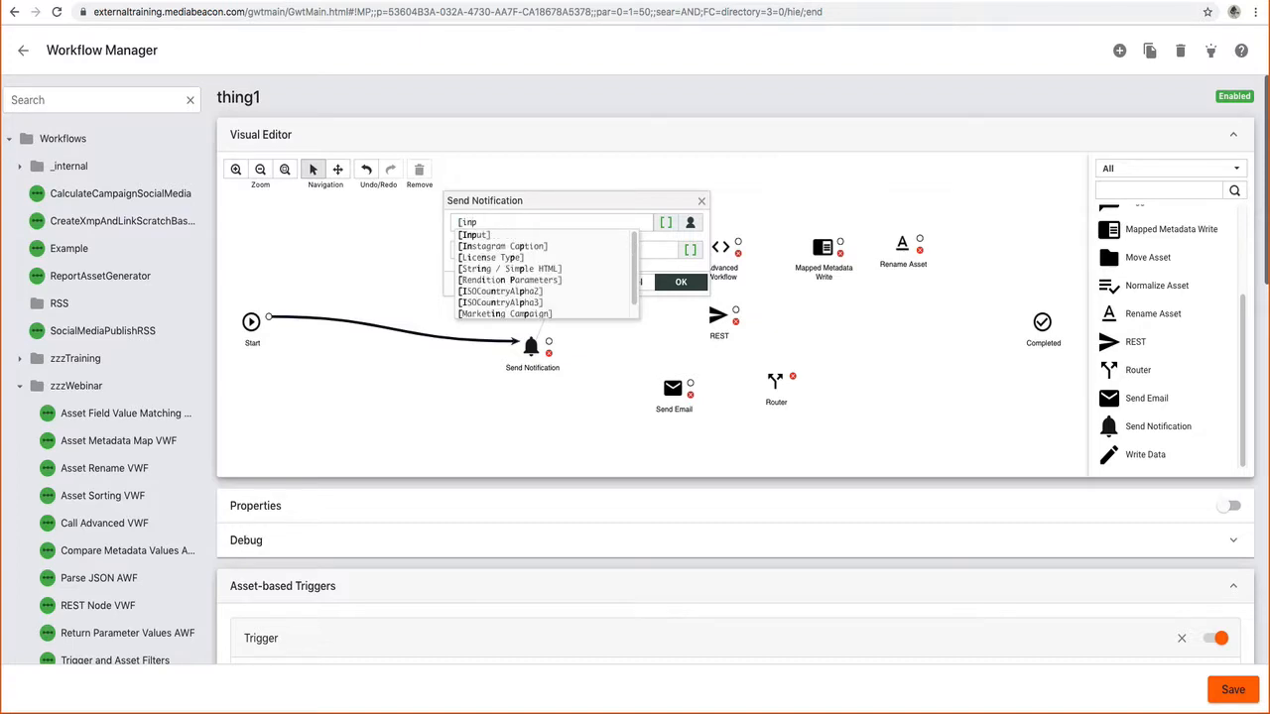
{"action": "key", "text": "Down"}
{"action": "key", "text": "Return"}
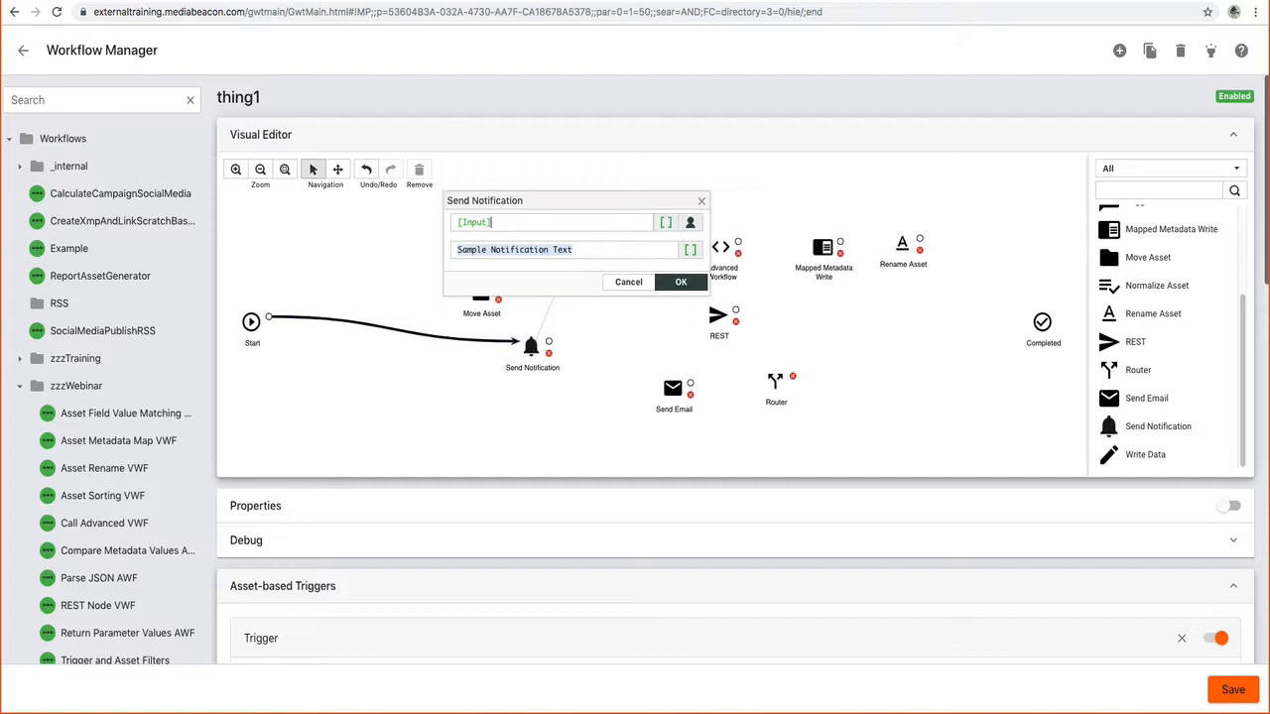
Step: Look up the Node Input section in the recipient's SmartName picker and close the picker without inserting anything
{"action": "left_click", "coordinate": [665, 223]}
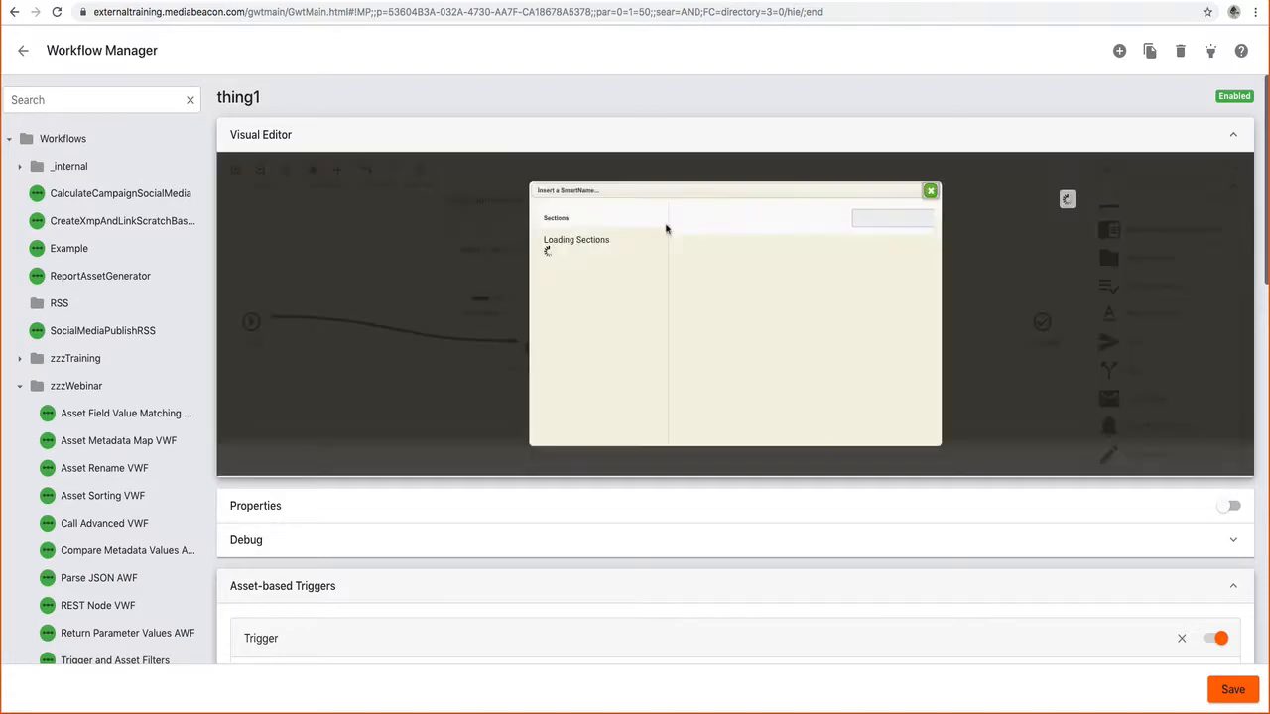
{"action": "left_click_drag", "start_coordinate": [662, 274], "coordinate": [664, 347]}
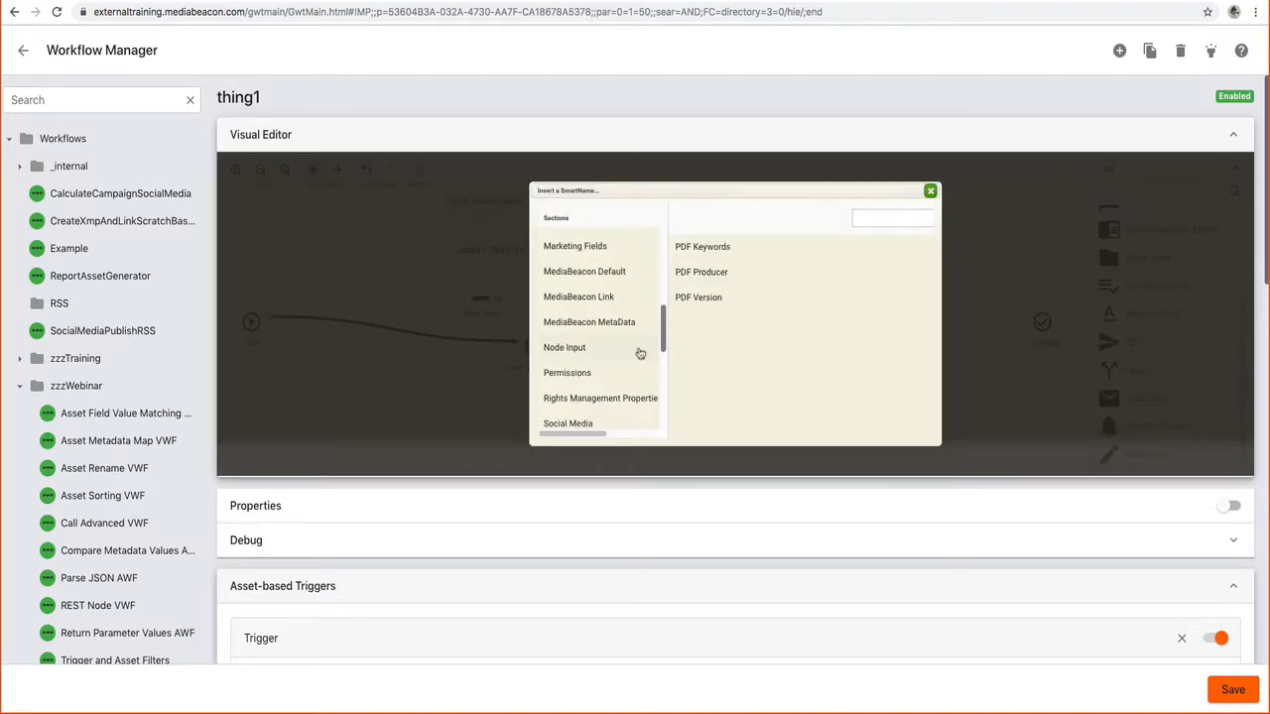
{"action": "left_click", "coordinate": [620, 356]}
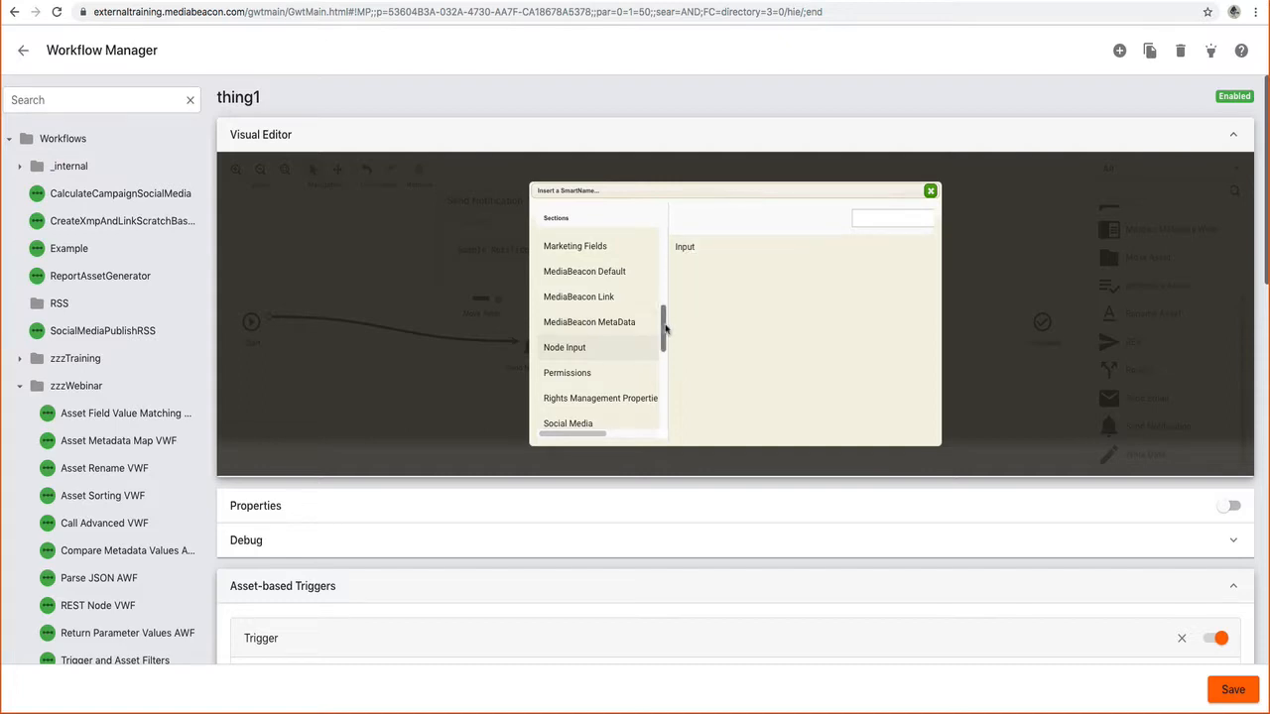
{"action": "left_click_drag", "start_coordinate": [666, 331], "coordinate": [660, 227]}
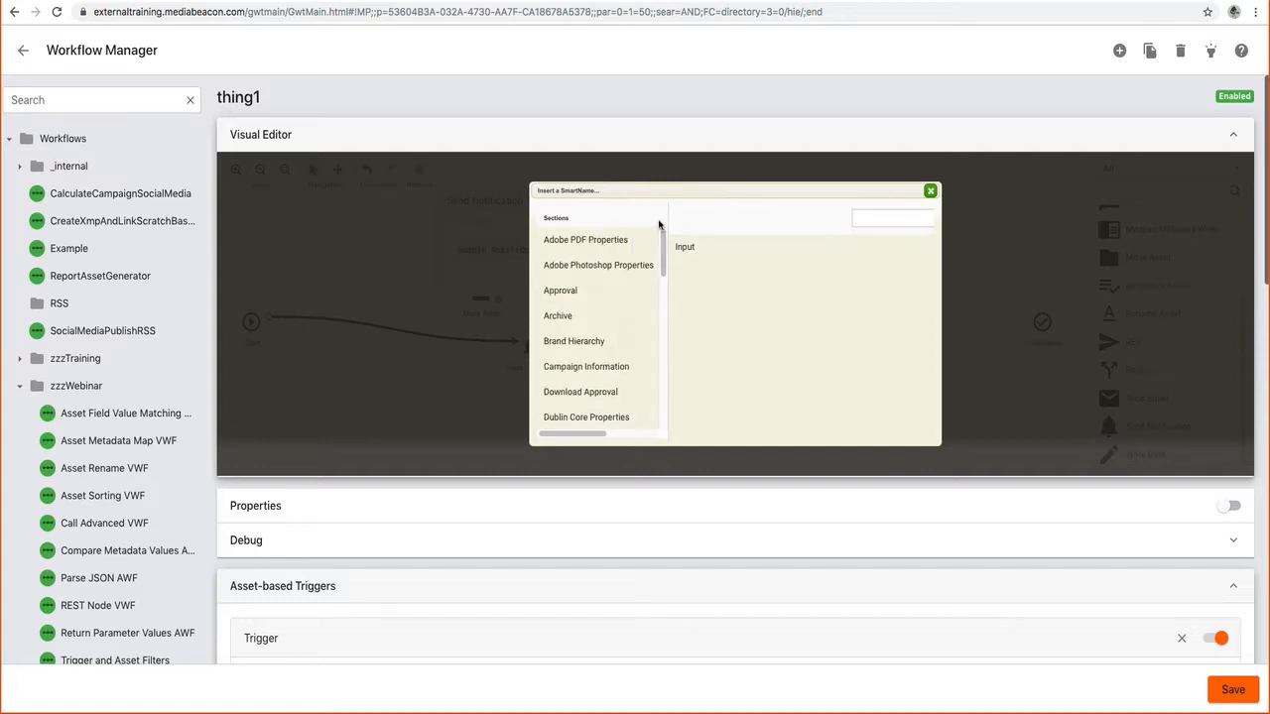
{"action": "left_click", "coordinate": [930, 190]}
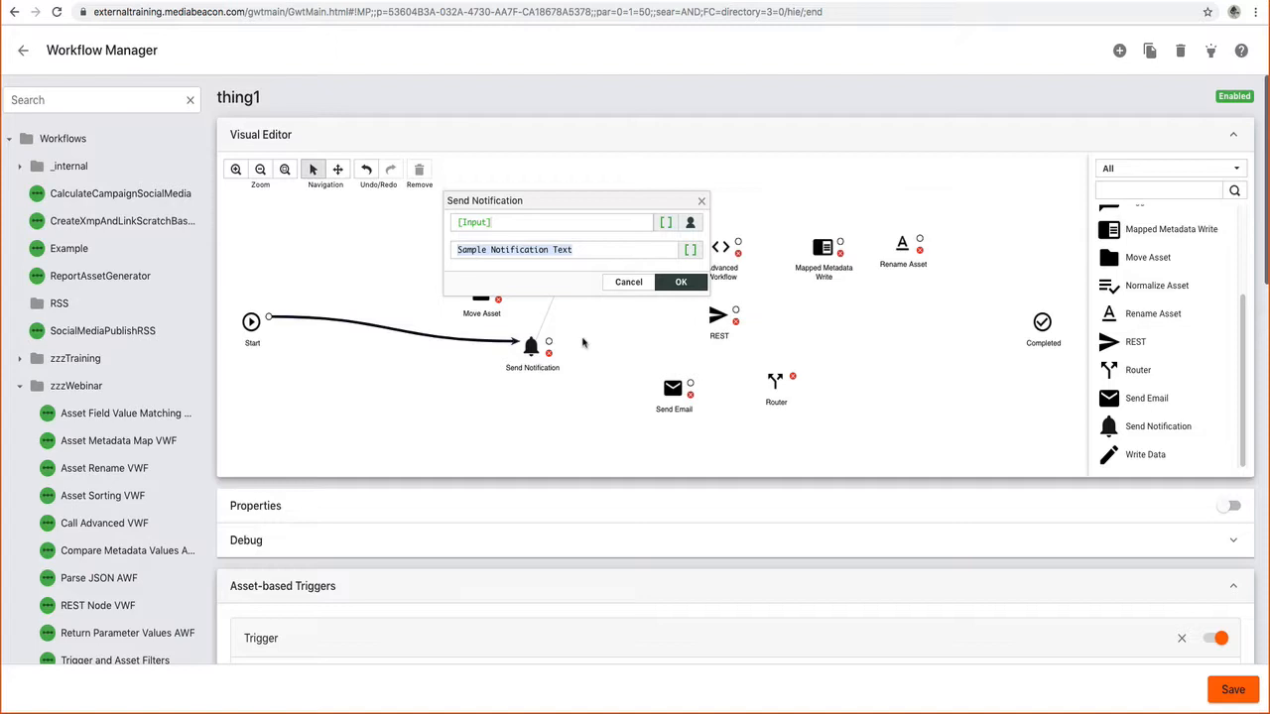
Step: Move the Advanced Workflow node up and away from the REST node, and close the Send Notification settings without applying them
{"action": "left_click_drag", "start_coordinate": [546, 199], "coordinate": [397, 214]}
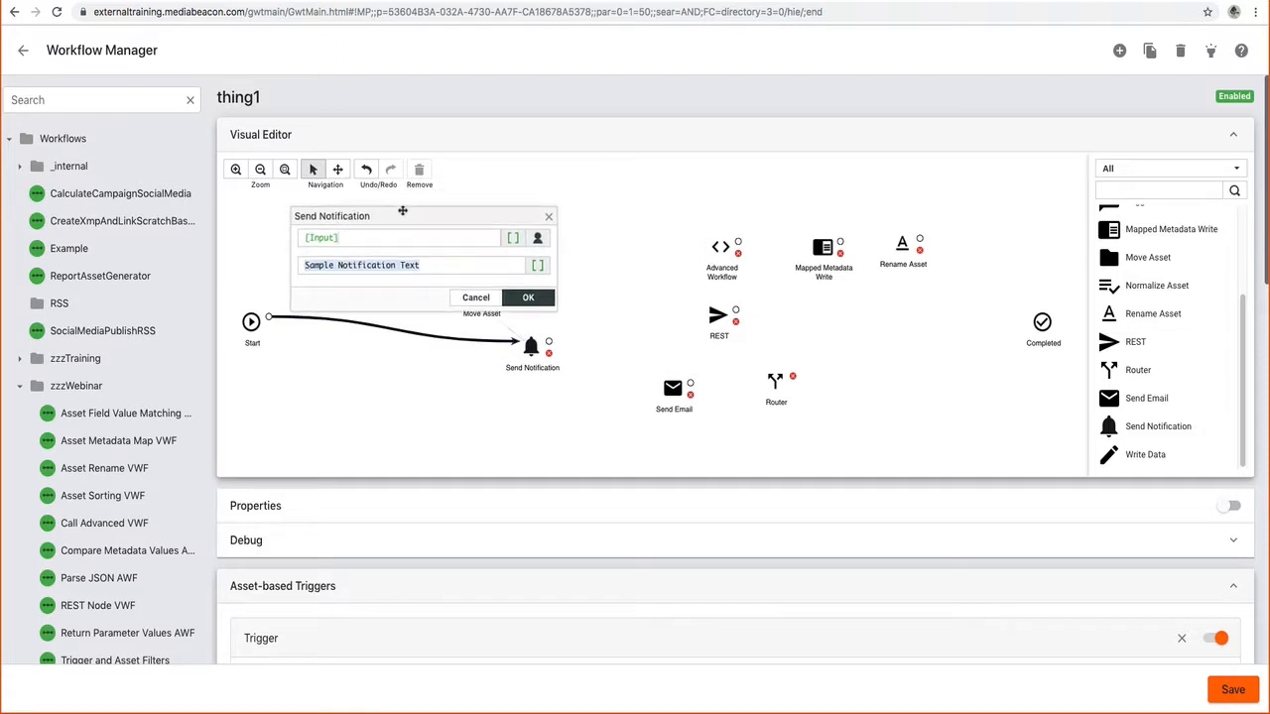
{"action": "left_click", "coordinate": [720, 252]}
{"action": "left_click", "coordinate": [712, 326]}
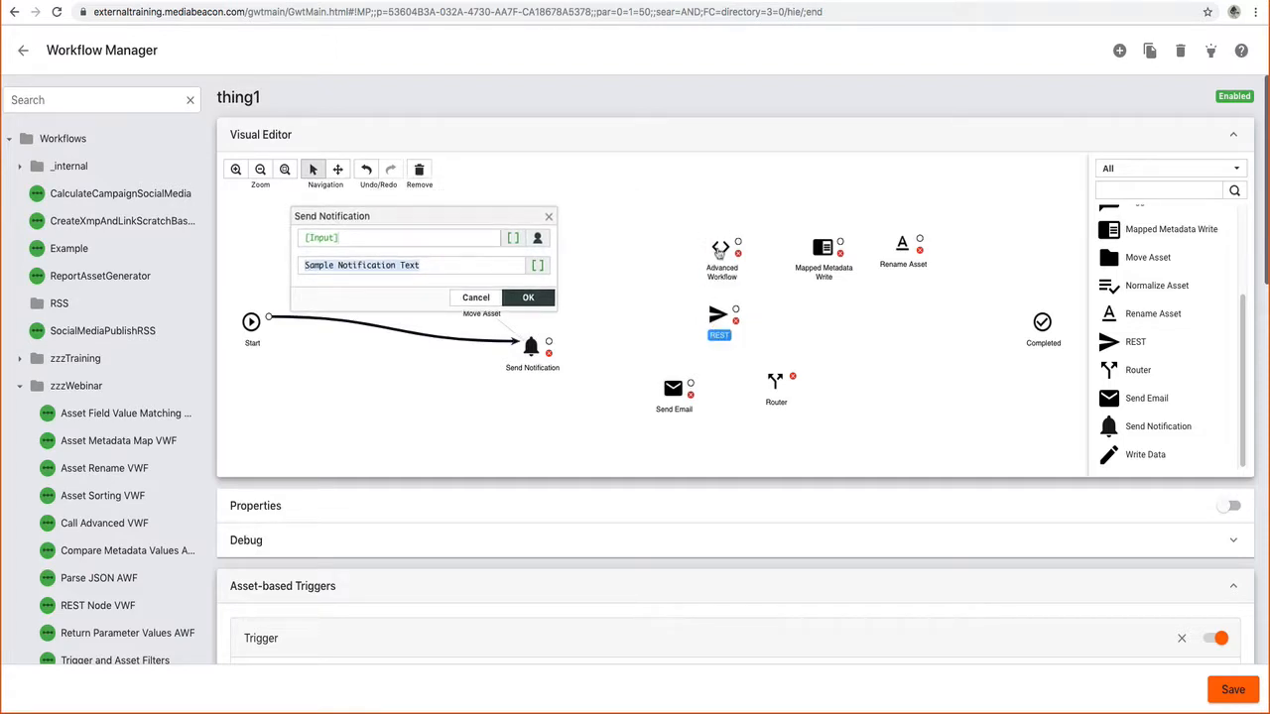
{"action": "left_click_drag", "start_coordinate": [722, 256], "coordinate": [636, 236]}
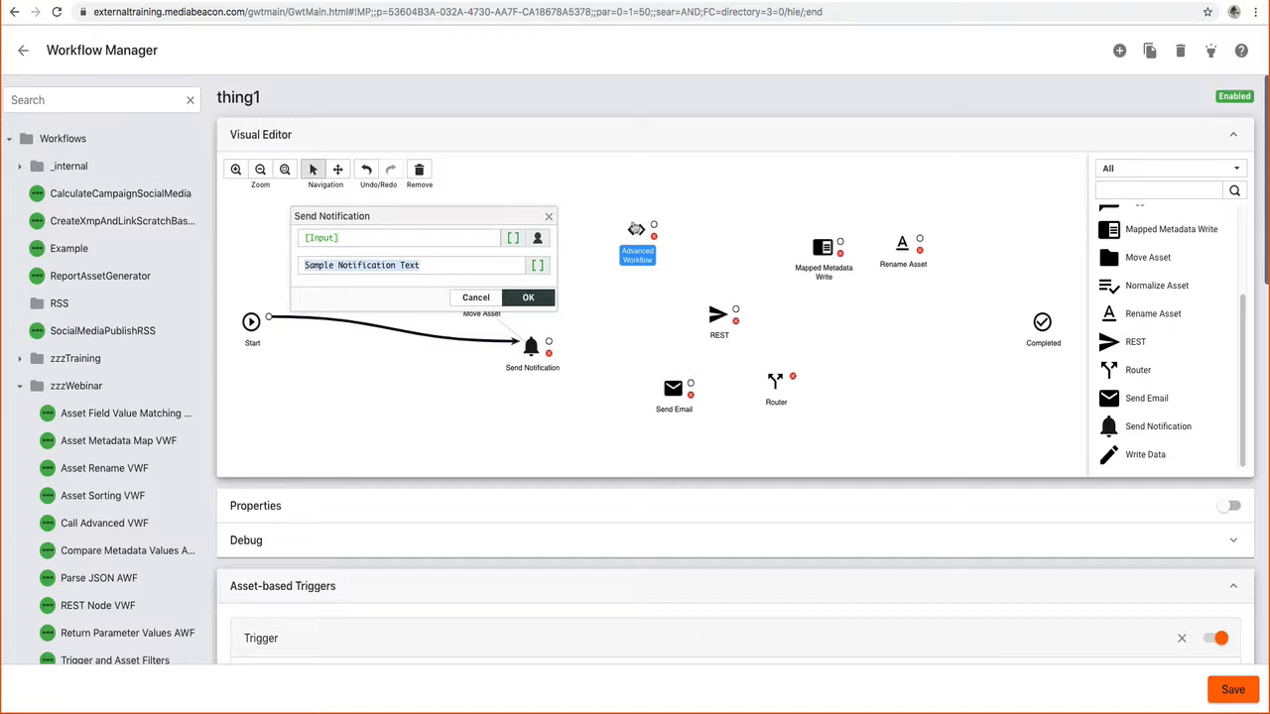
{"action": "left_click_drag", "start_coordinate": [338, 238], "coordinate": [273, 243]}
{"action": "left_click", "coordinate": [575, 294]}
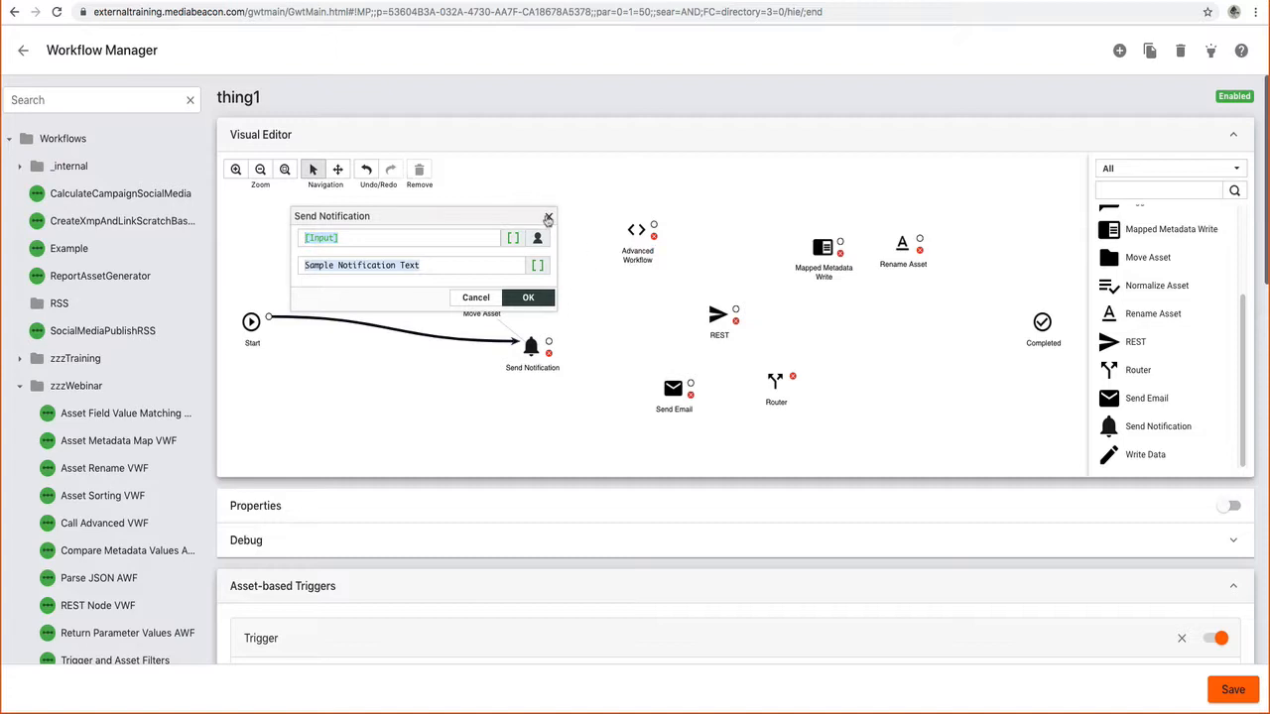
{"action": "left_click", "coordinate": [548, 218]}
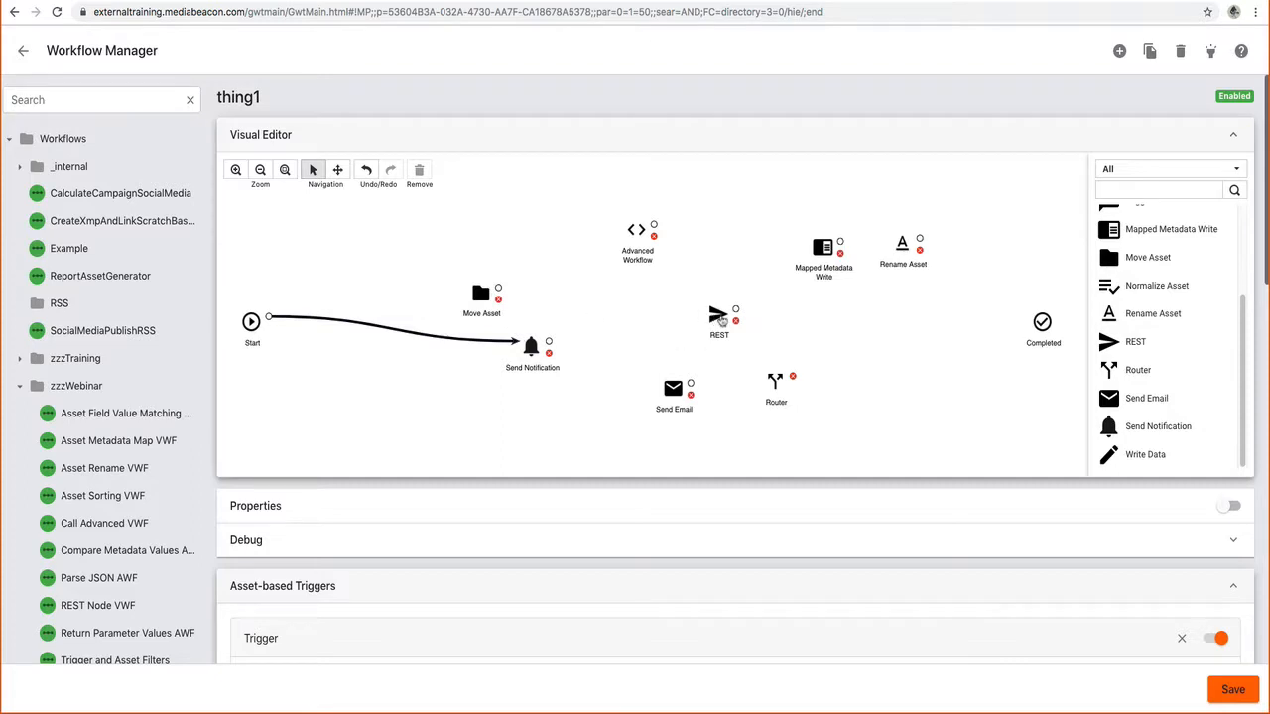
Step: Open the Advanced Workflow and REST node settings side by side and enlarge the Advanced Workflow dialog
{"action": "double_click", "coordinate": [638, 254]}
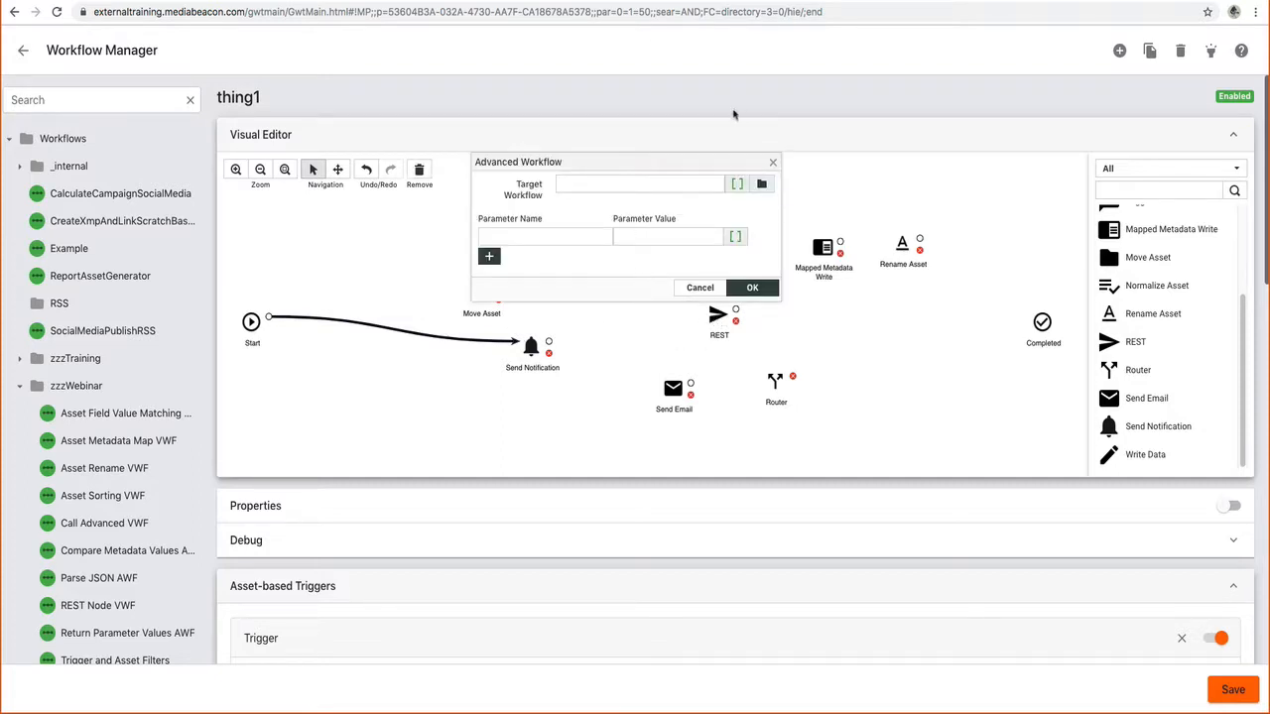
{"action": "double_click", "coordinate": [719, 321]}
{"action": "left_click_drag", "start_coordinate": [685, 208], "coordinate": [888, 178]}
{"action": "left_click_drag", "start_coordinate": [567, 236], "coordinate": [692, 178]}
{"action": "left_click_drag", "start_coordinate": [610, 316], "coordinate": [614, 384]}
{"action": "scroll", "coordinate": [614, 385], "scroll_direction": "down", "scroll_amount": 1}
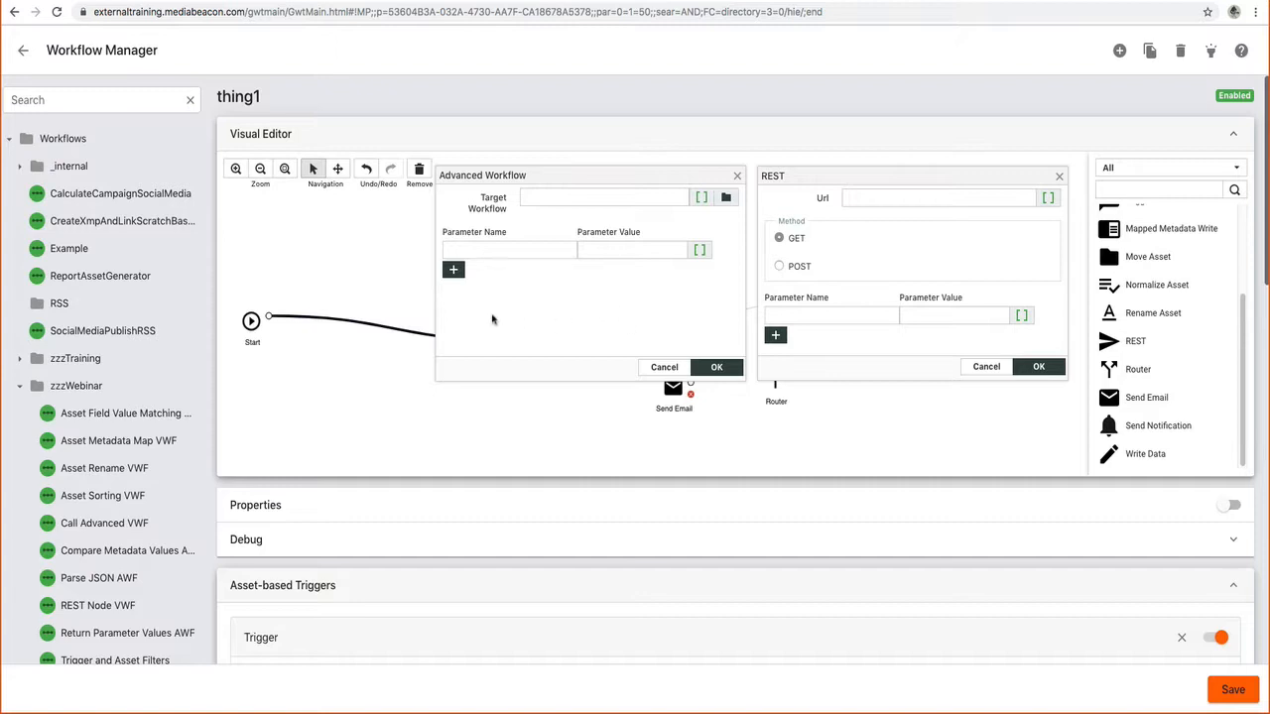
Step: Add a parameter called name with the value "value" to the Advanced Workflow settings
{"action": "left_click", "coordinate": [490, 248]}
{"action": "type", "text": "name"}
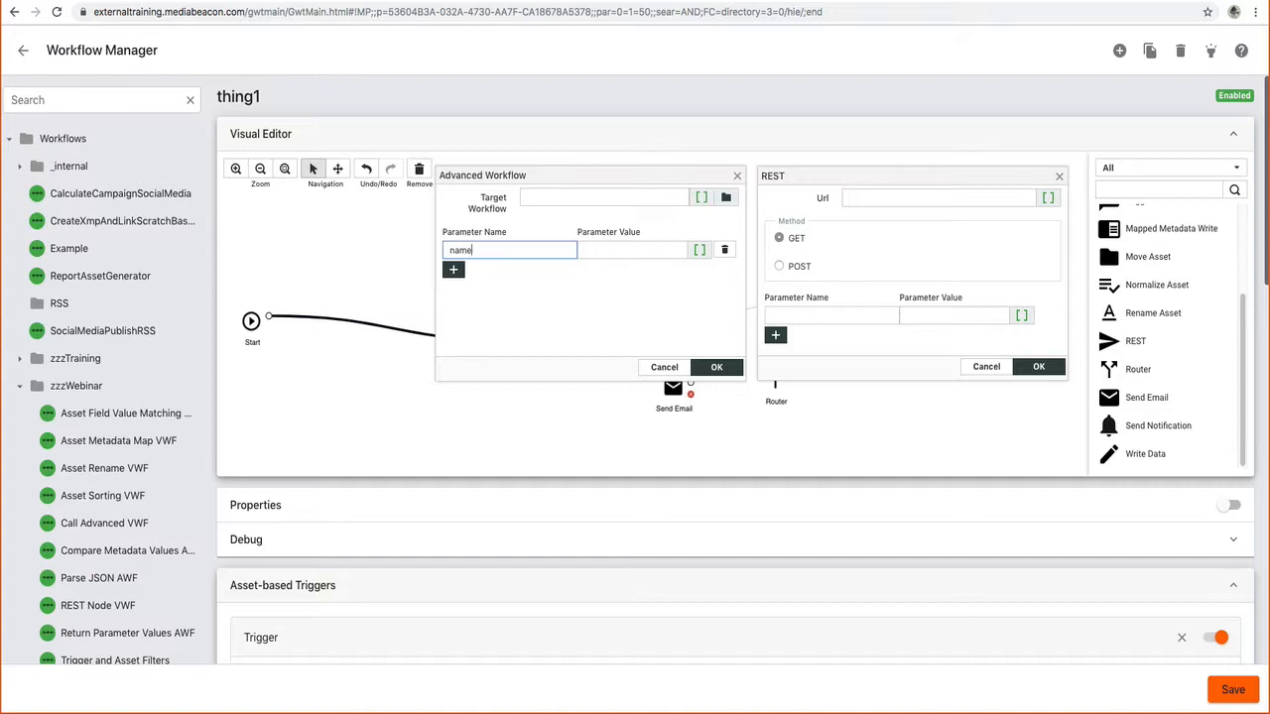
{"action": "key", "text": "Tab"}
{"action": "type", "text": "value"}
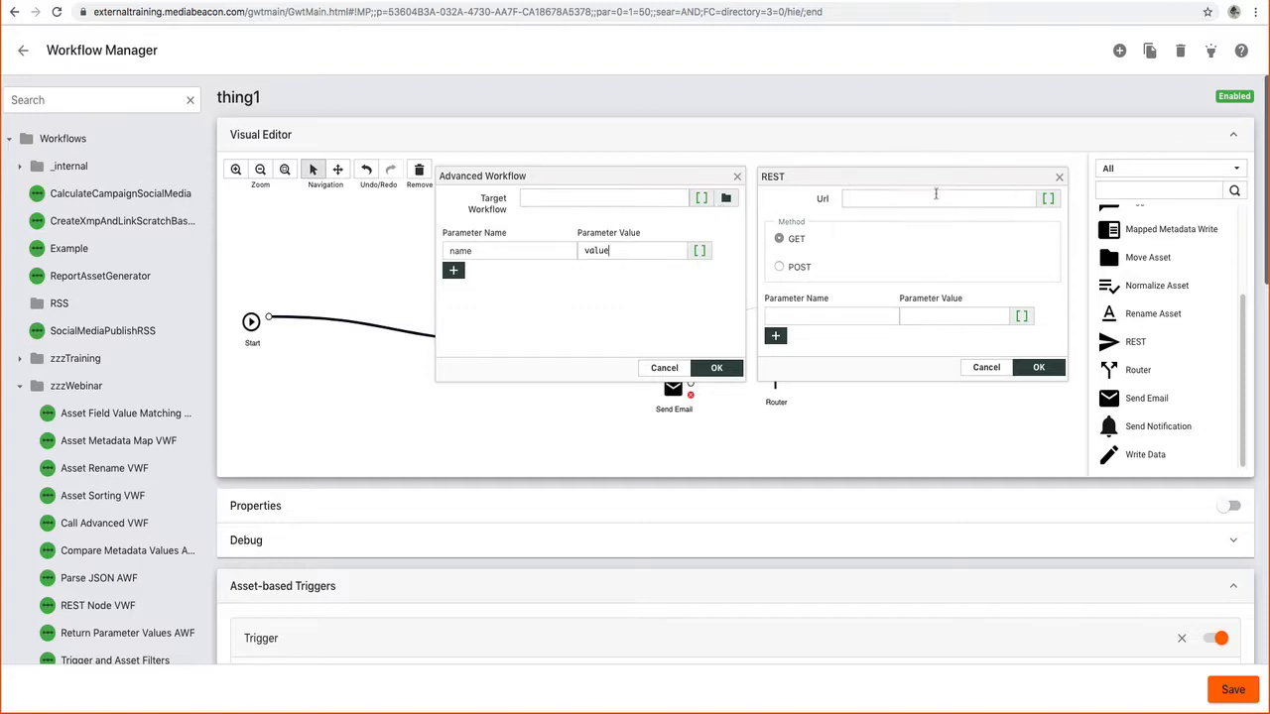
{"action": "left_click", "coordinate": [856, 197]}
Step: Choose Call Advanced VWF in the zzzWebinar folder as the Advanced Workflow node's target workflow
{"action": "left_click", "coordinate": [726, 202]}
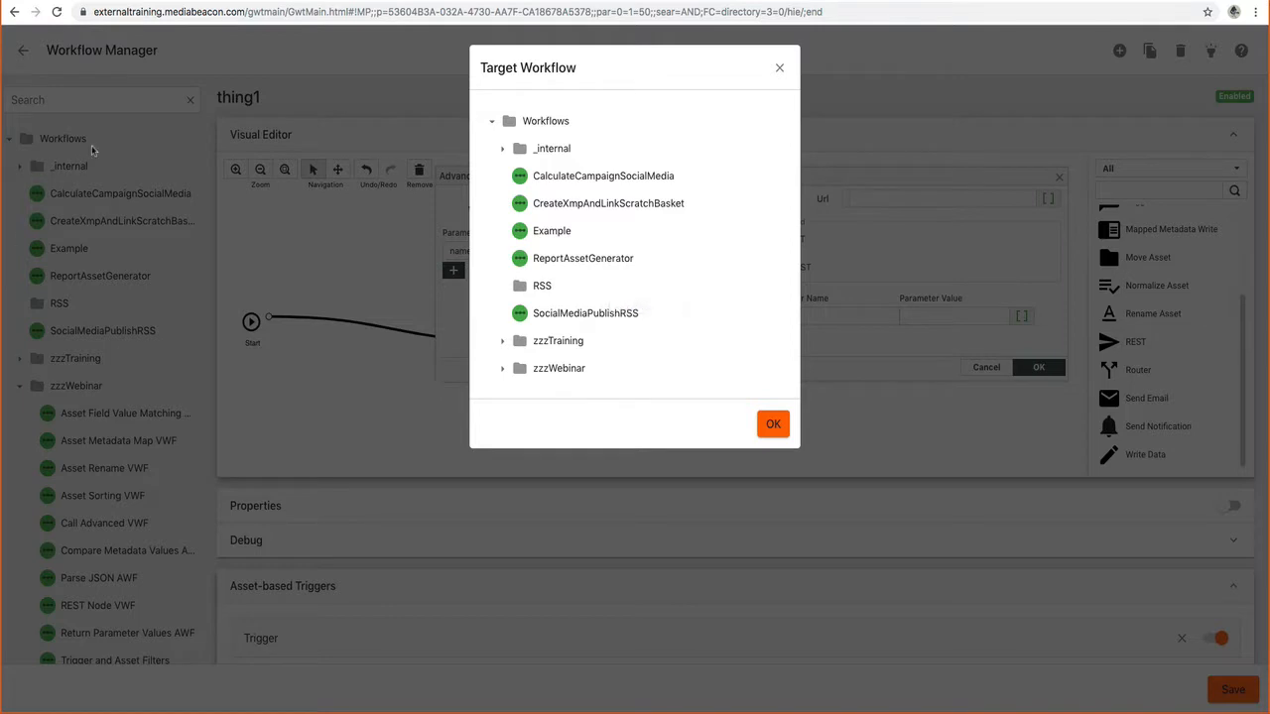
{"action": "left_click", "coordinate": [502, 368]}
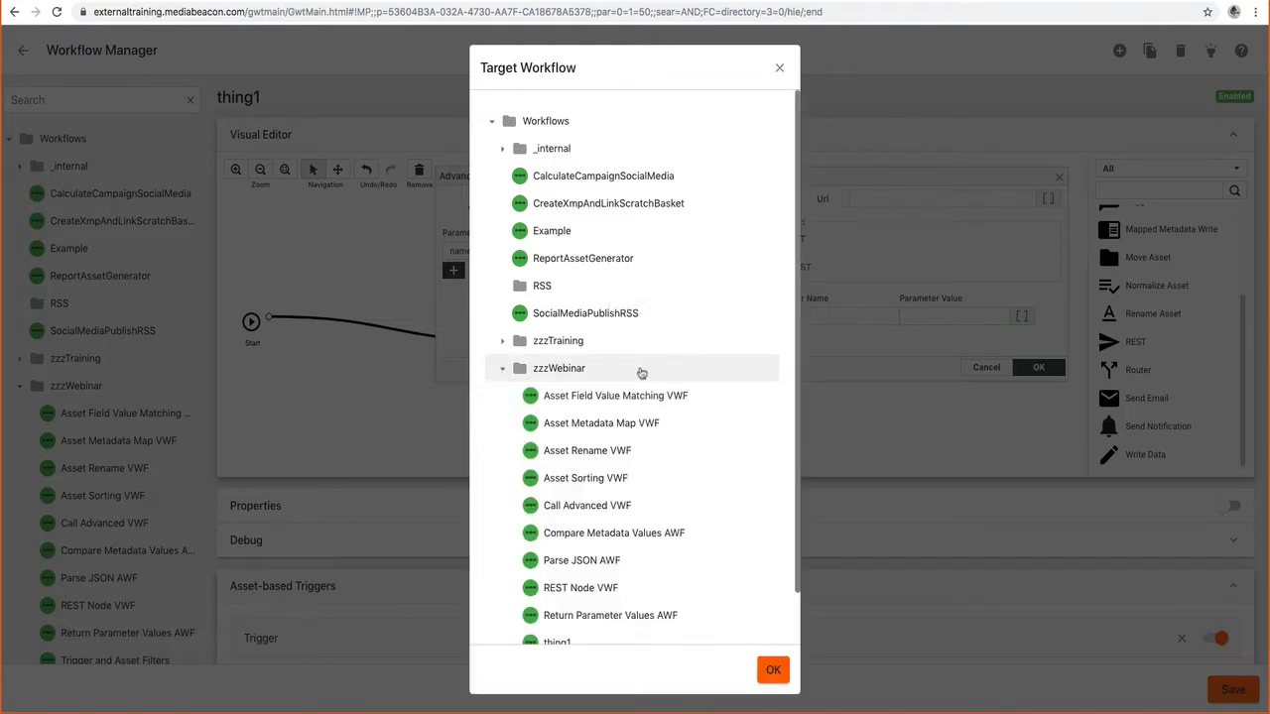
{"action": "scroll", "coordinate": [648, 373], "scroll_direction": "down", "scroll_amount": 1}
{"action": "left_click", "coordinate": [601, 458]}
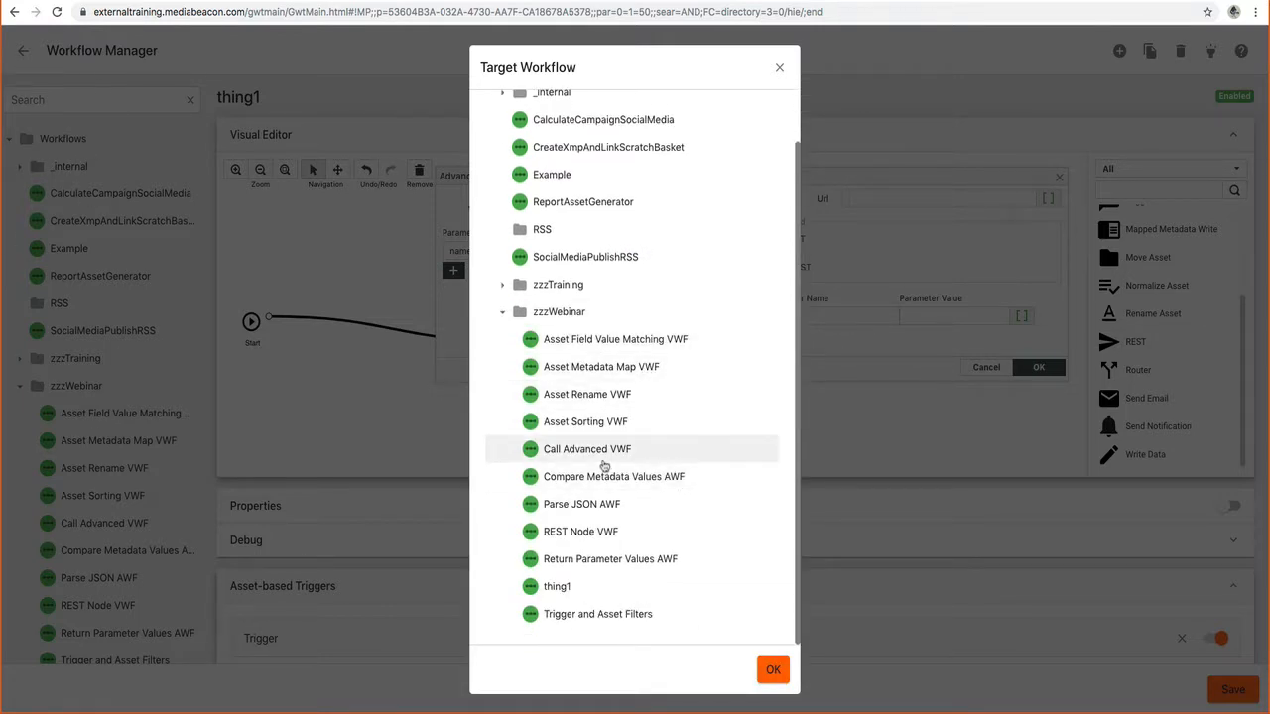
{"action": "left_click", "coordinate": [779, 671]}
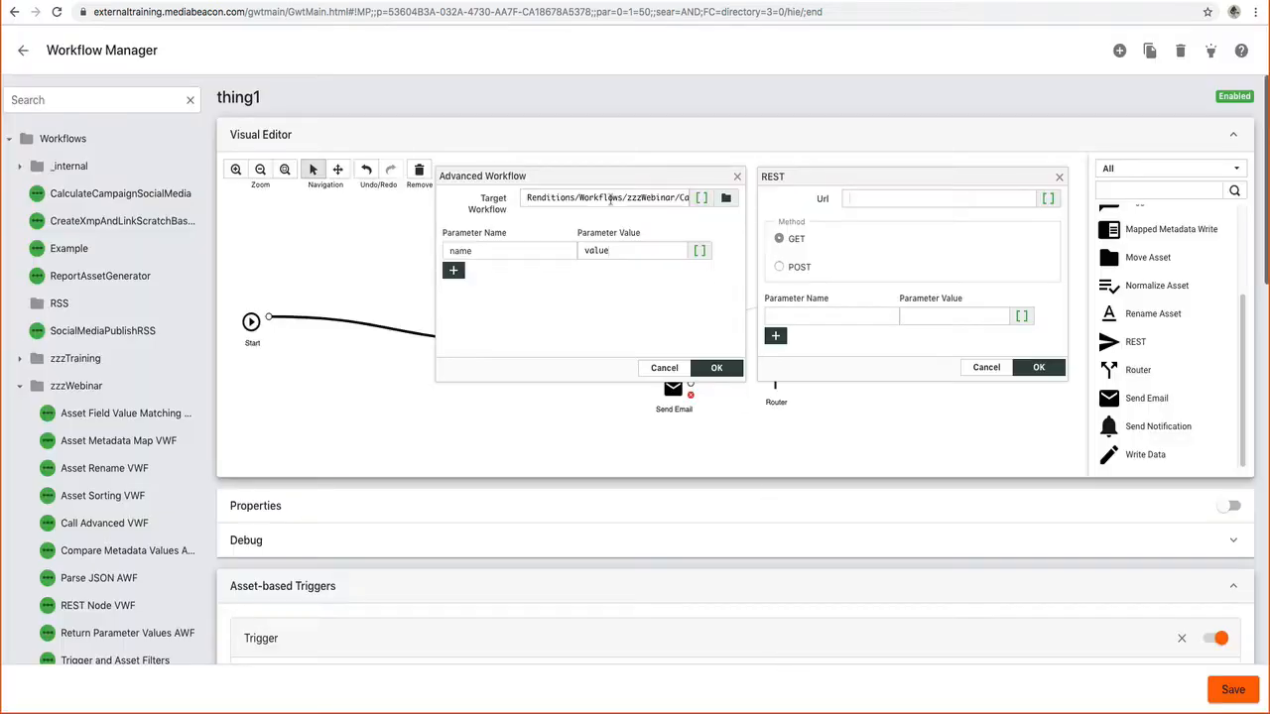
Step: Review the target workflow path in the Advanced Workflow settings and clear it
{"action": "left_click_drag", "start_coordinate": [614, 200], "coordinate": [729, 201]}
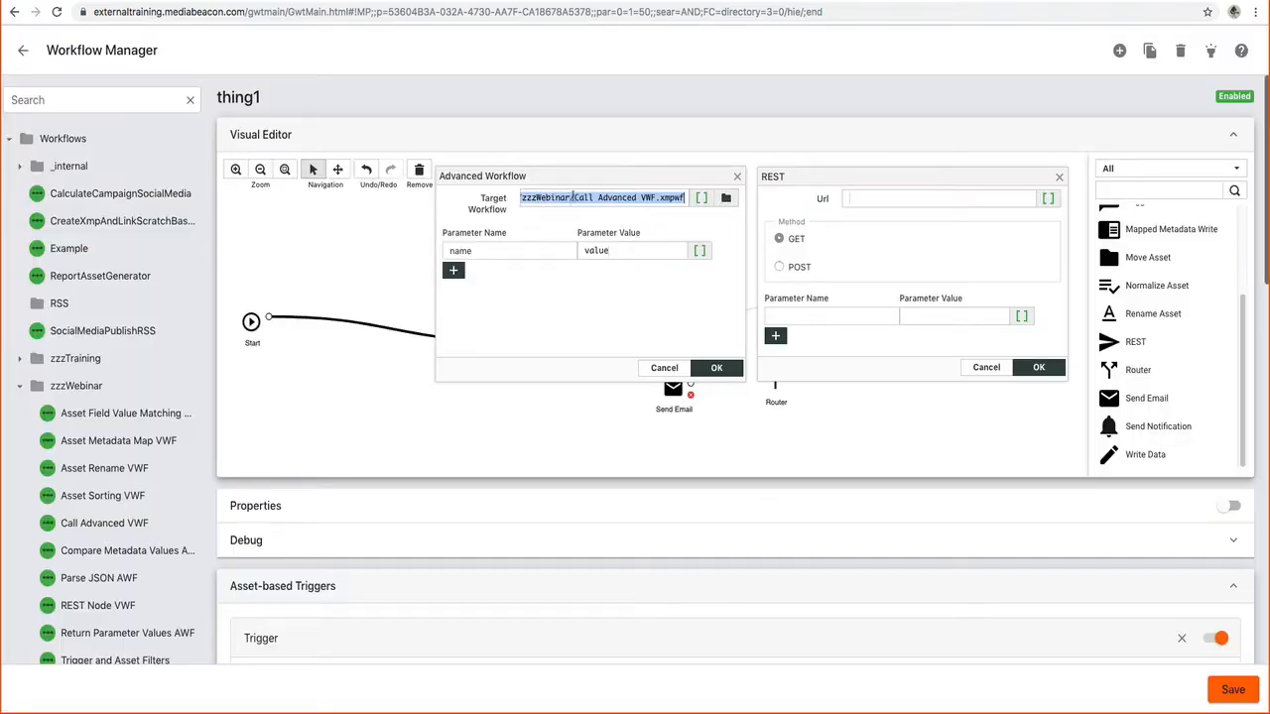
{"action": "left_click", "coordinate": [680, 198]}
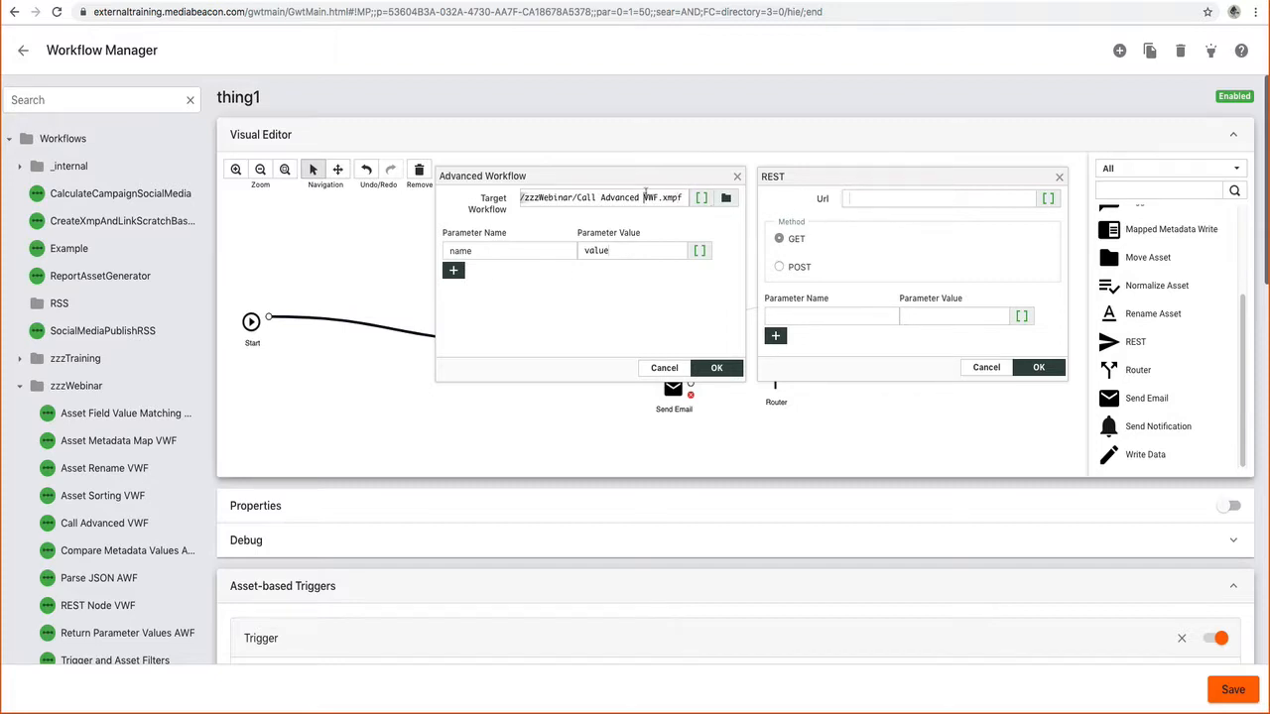
{"action": "triple_click", "coordinate": [645, 196]}
{"action": "key", "text": "BackSpace"}
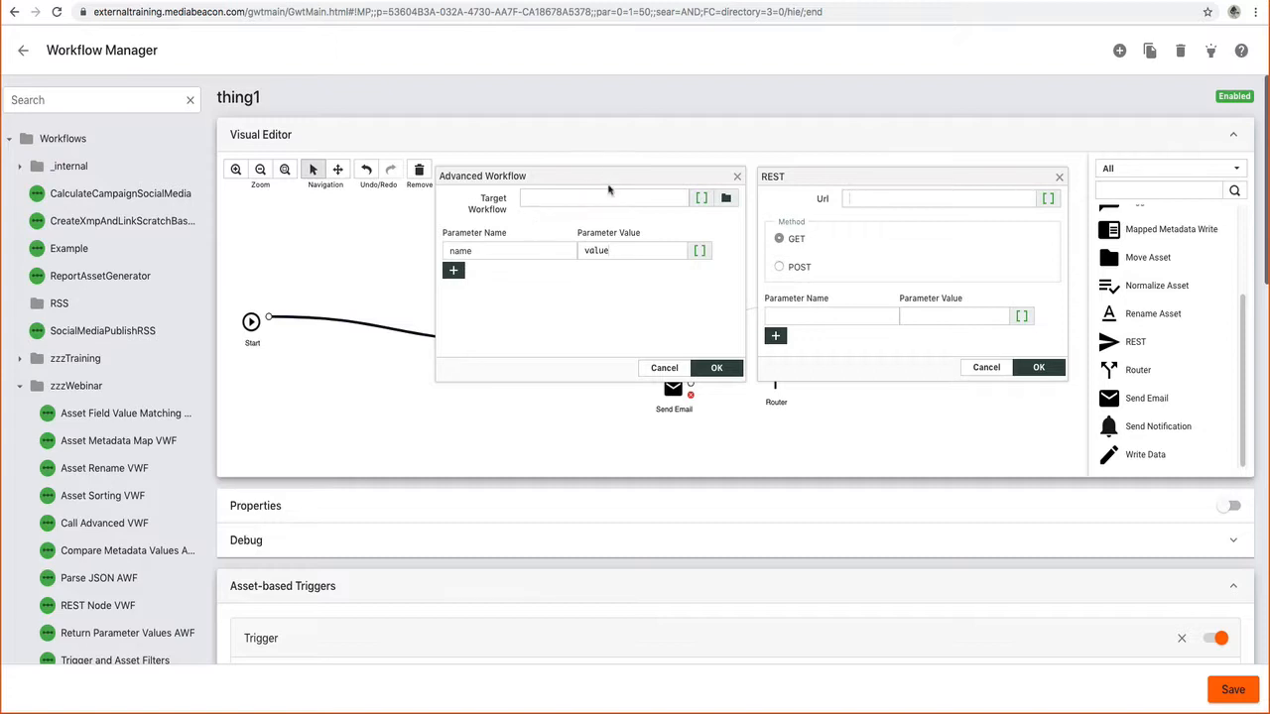
Step: Rearrange the Advanced Workflow and REST settings dialogs on the canvas and widen the REST dialog
{"action": "left_click_drag", "start_coordinate": [561, 184], "coordinate": [391, 217]}
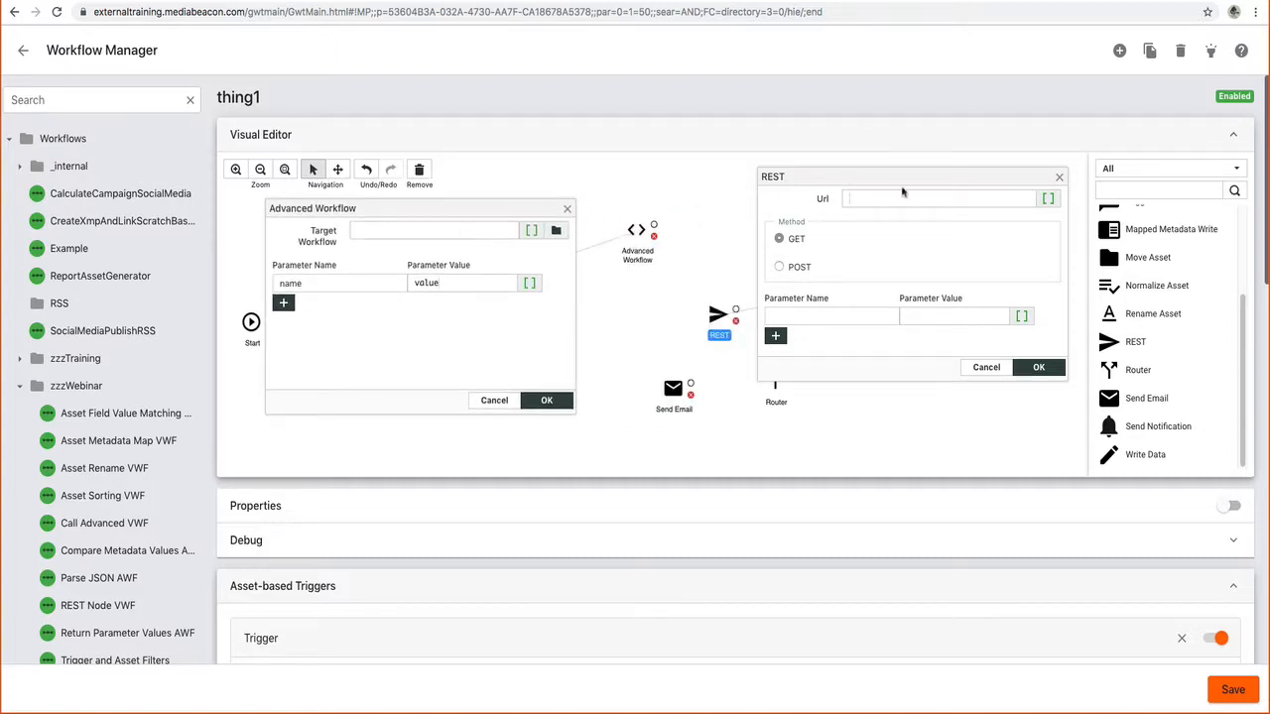
{"action": "left_click_drag", "start_coordinate": [856, 184], "coordinate": [700, 198]}
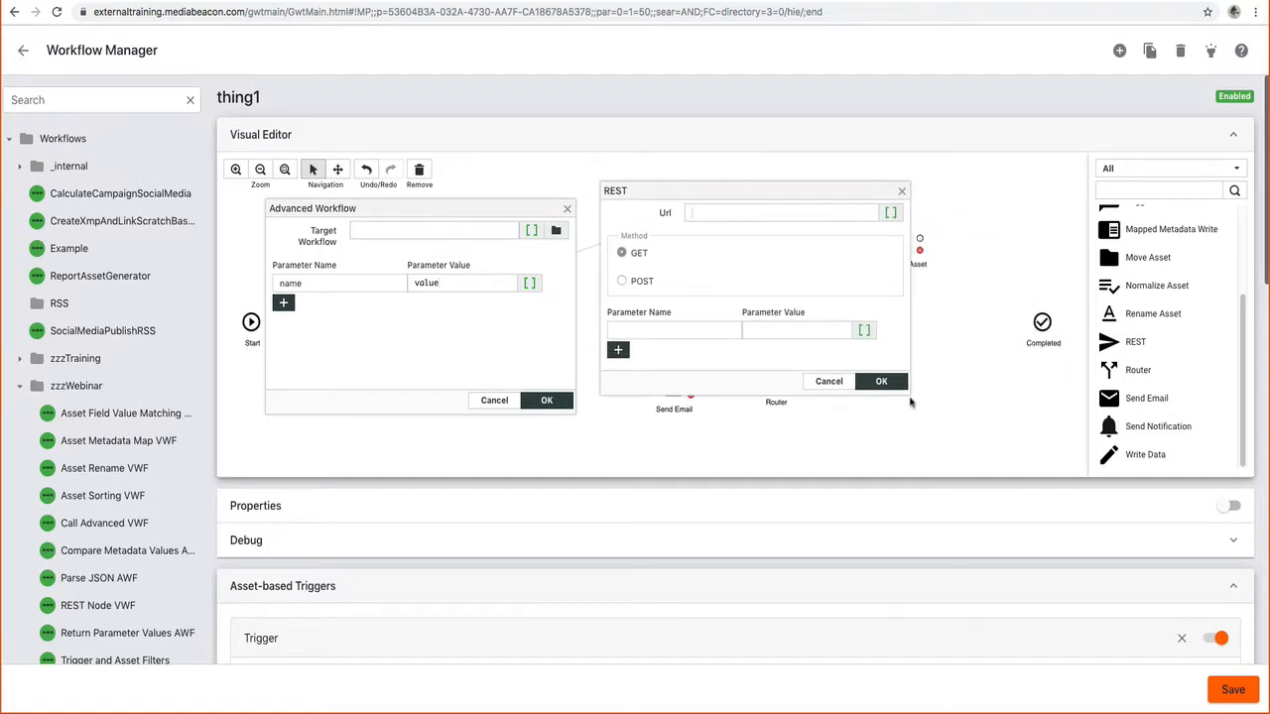
{"action": "left_click_drag", "start_coordinate": [908, 395], "coordinate": [1031, 421]}
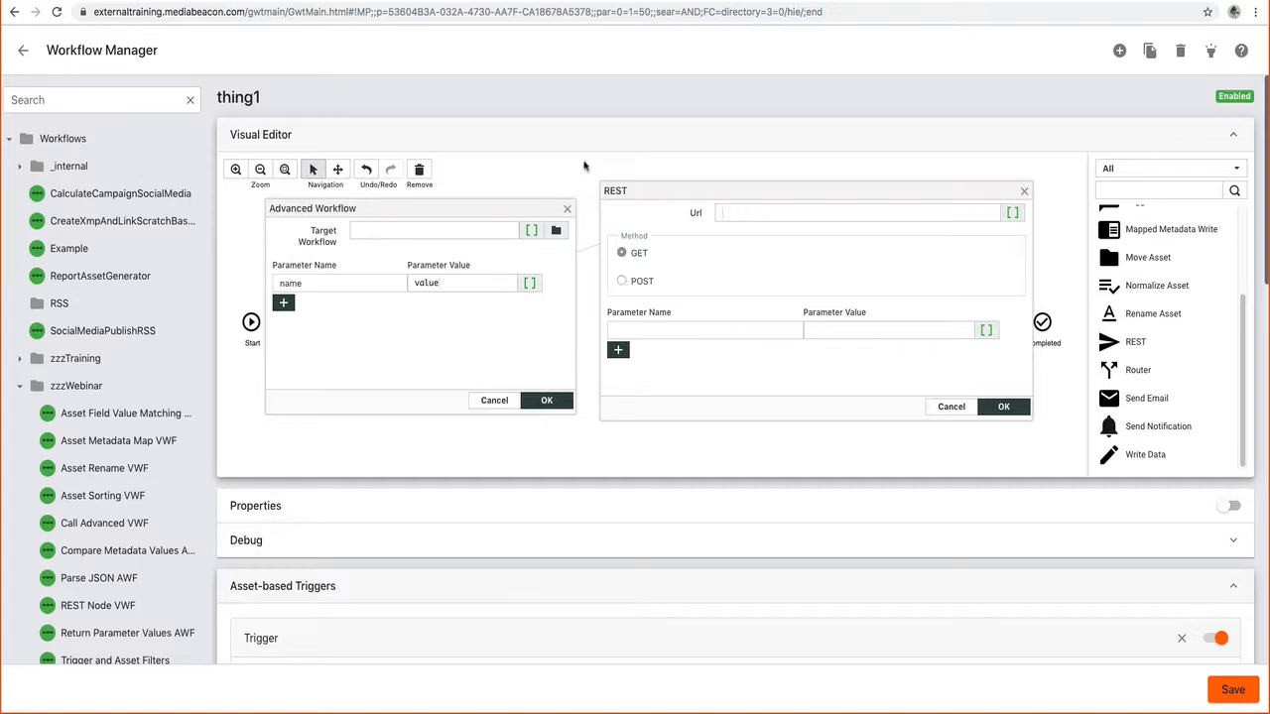
{"action": "left_click", "coordinate": [718, 213]}
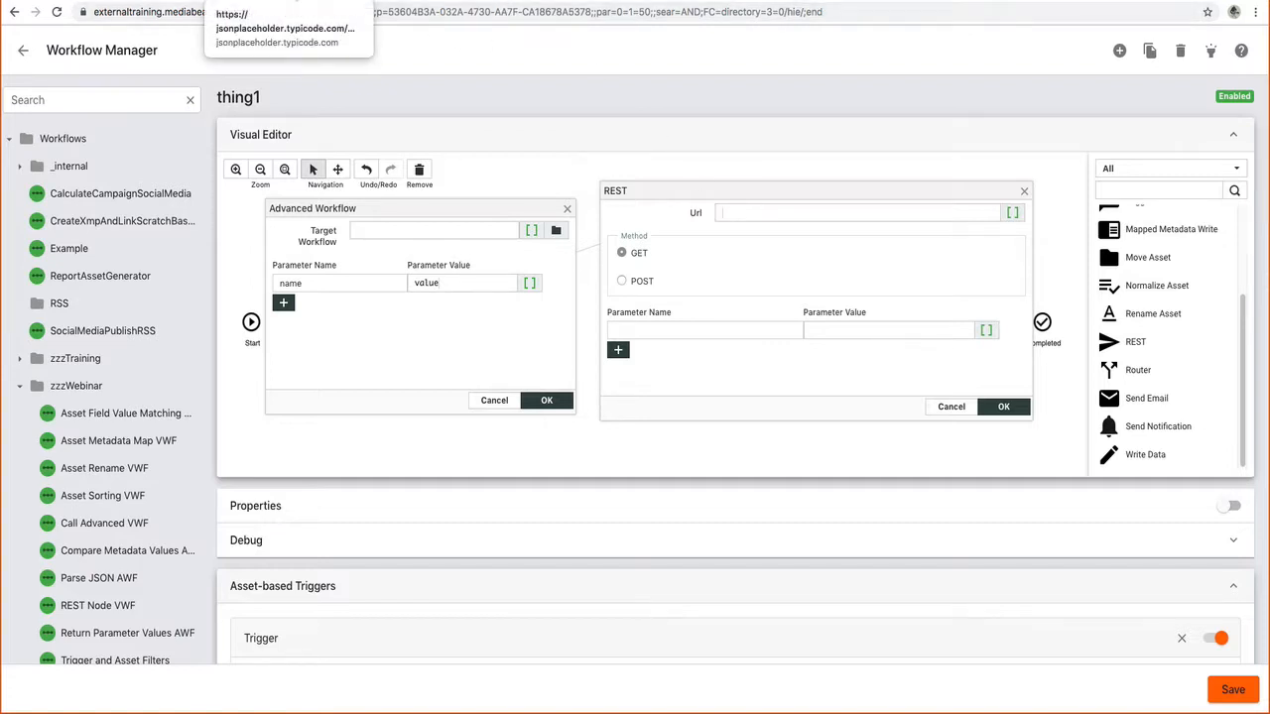
Step: Switch to the jsonplaceholder.typicode.com/albums page and examine its URL and JSON data
{"action": "right_click", "coordinate": [293, 0]}
{"action": "left_click", "coordinate": [288, 0]}
{"action": "left_click", "coordinate": [287, 0]}
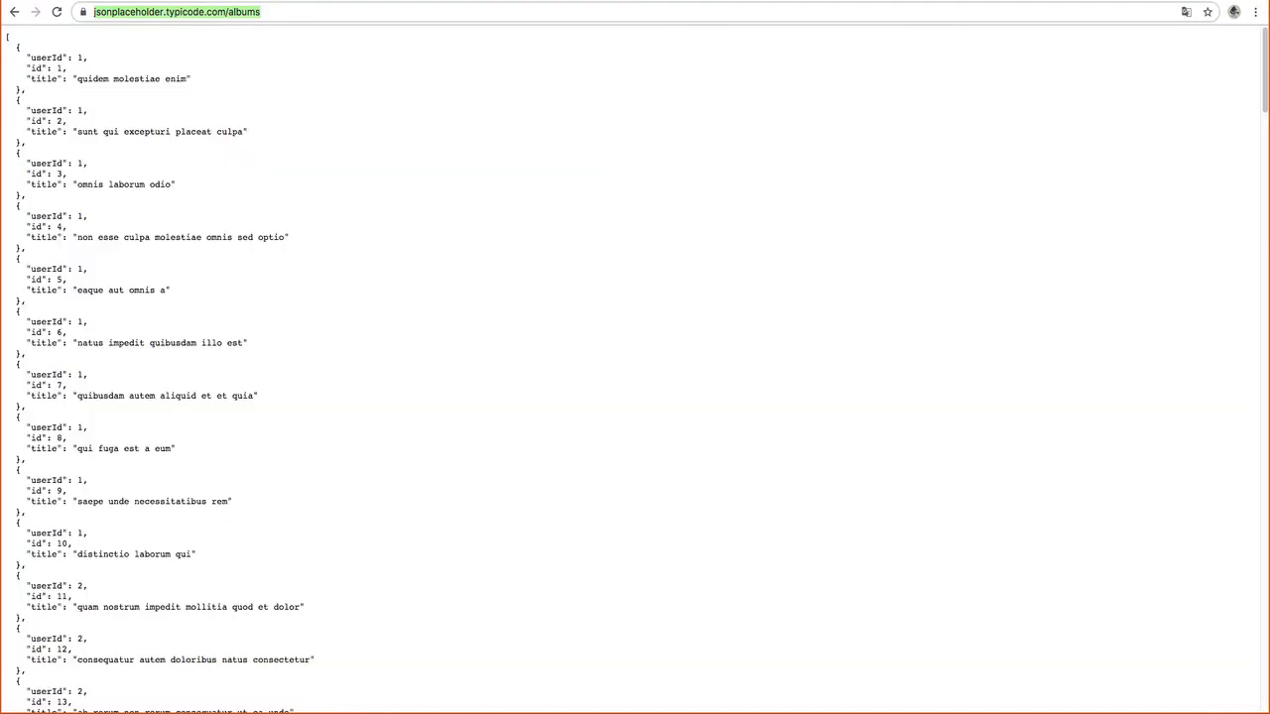
{"action": "left_click", "coordinate": [109, 104]}
{"action": "triple_click", "coordinate": [264, 13]}
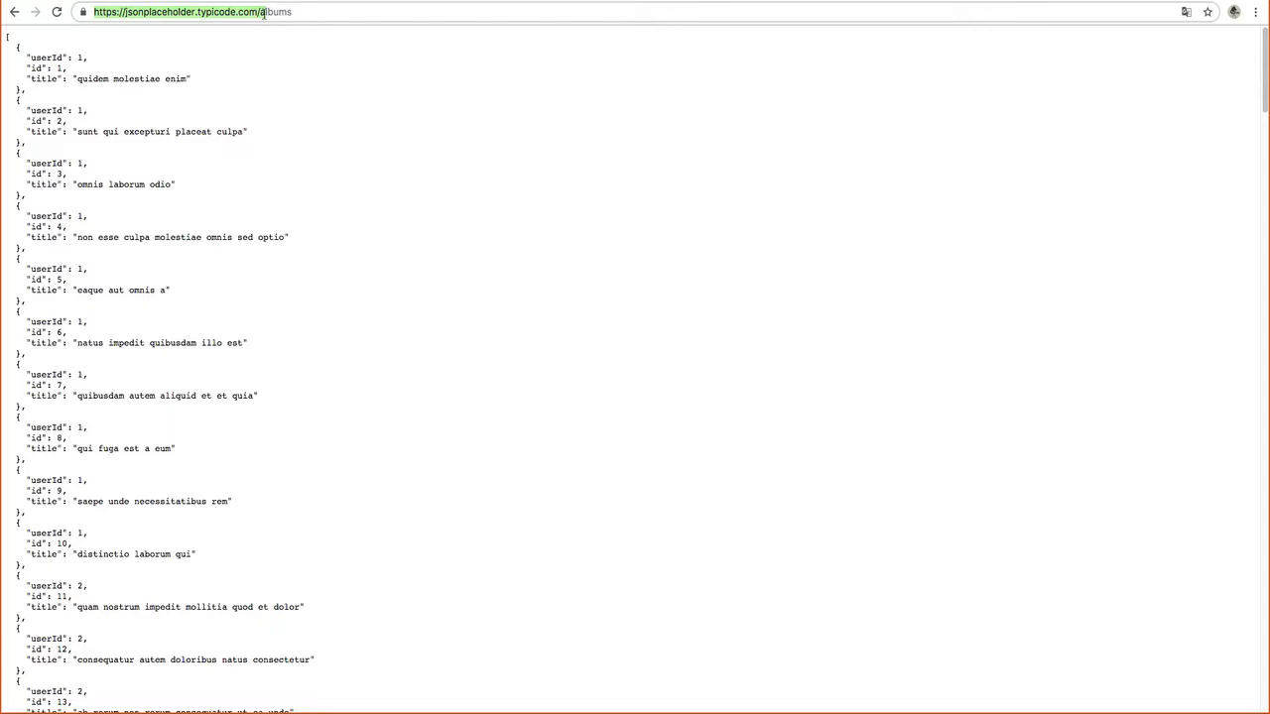
{"action": "left_click", "coordinate": [291, 13]}
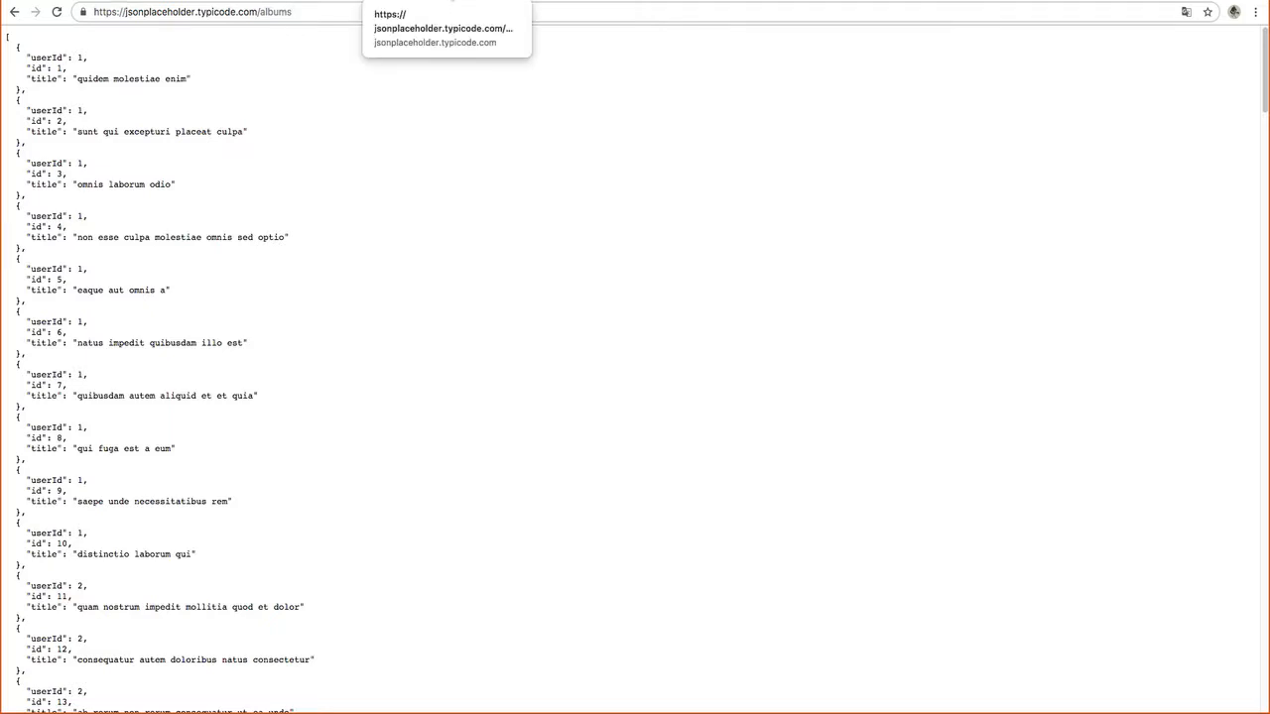
Step: Compare the JSON returned by jsonplaceholder.typicode.com/users with that of the albums page
{"action": "left_click", "coordinate": [454, 2]}
{"action": "left_click", "coordinate": [278, 3]}
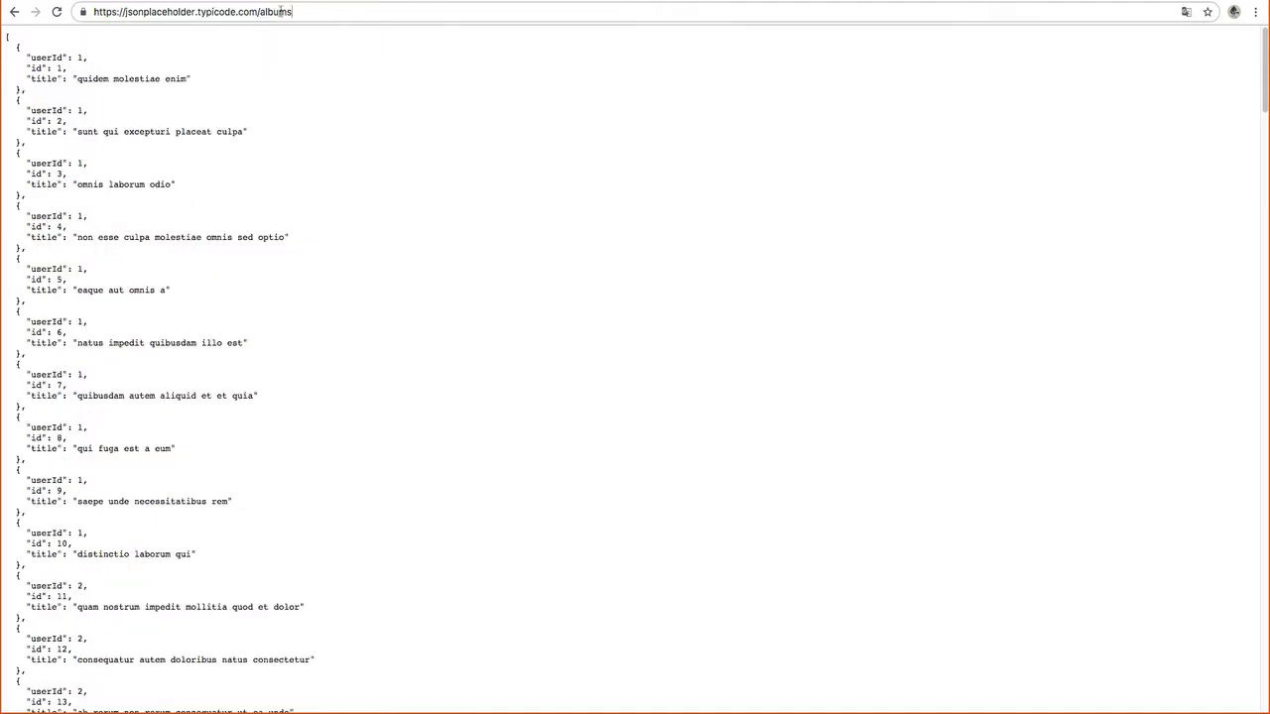
{"action": "left_click", "coordinate": [441, 2]}
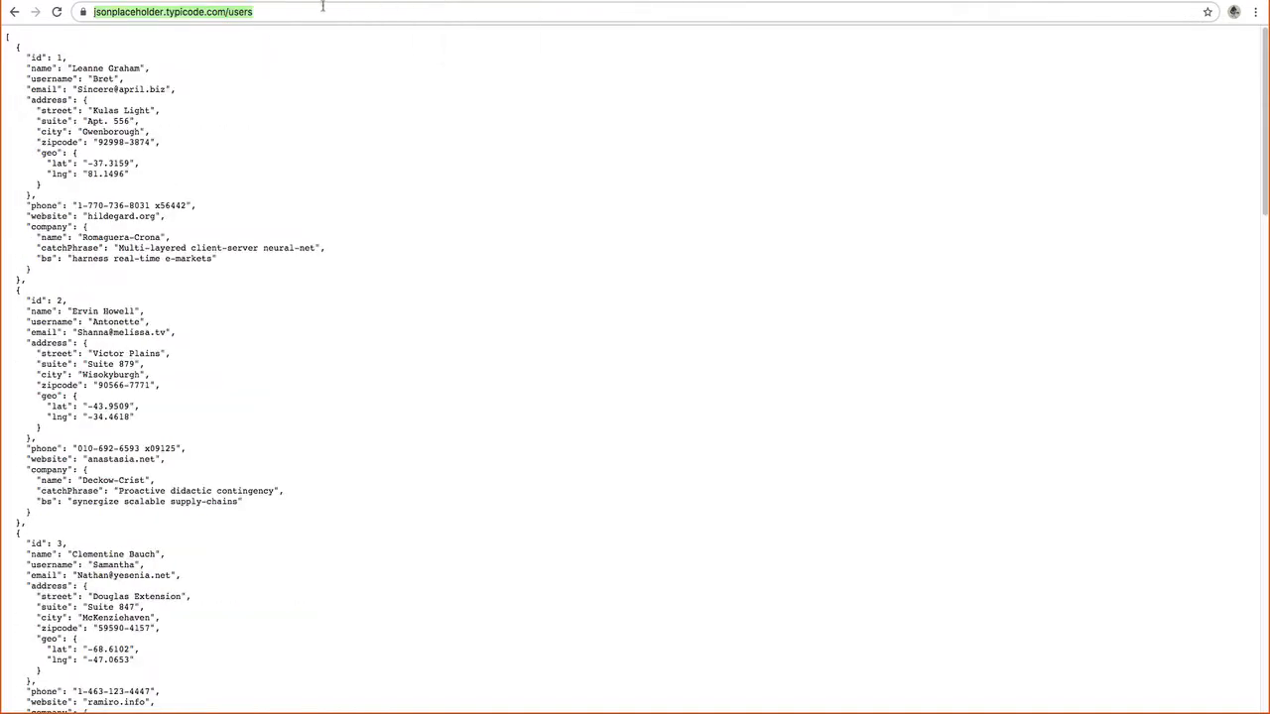
{"action": "scroll", "coordinate": [380, 161], "scroll_direction": "down", "scroll_amount": 10}
{"action": "scroll", "coordinate": [380, 159], "scroll_direction": "up", "scroll_amount": 15}
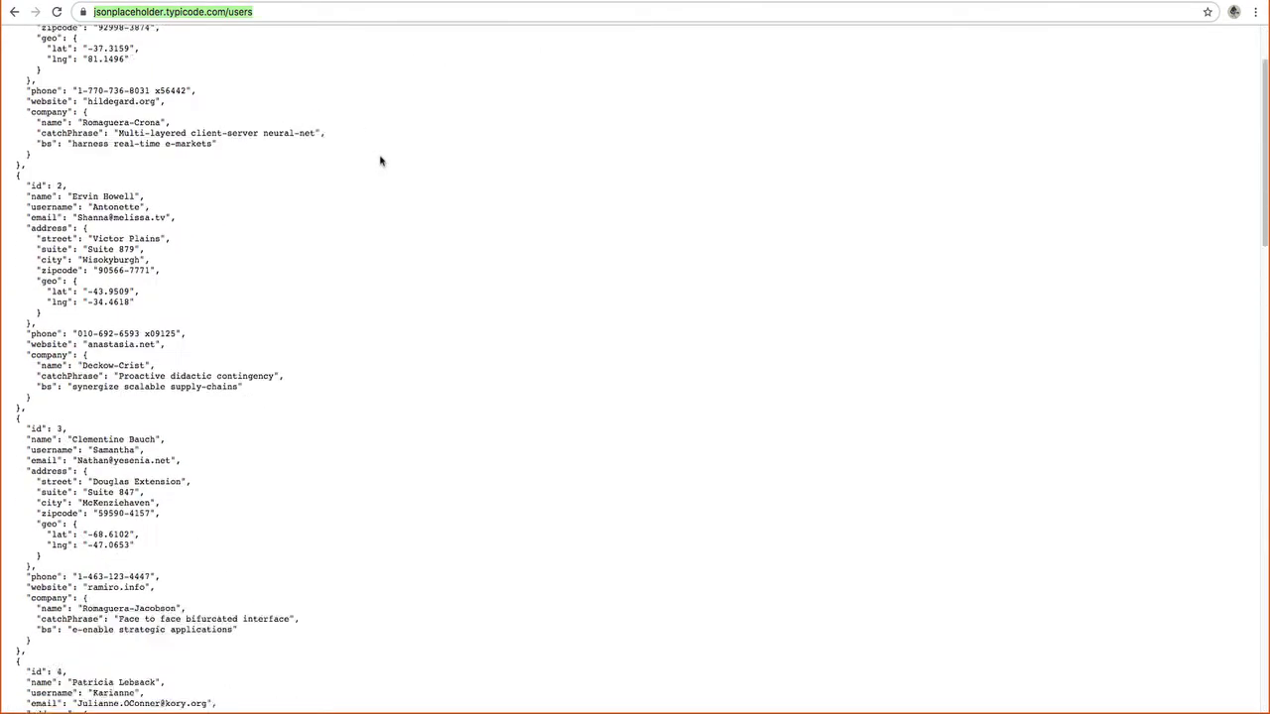
{"action": "left_click", "coordinate": [279, 3]}
{"action": "scroll", "coordinate": [295, 139], "scroll_direction": "down", "scroll_amount": 15}
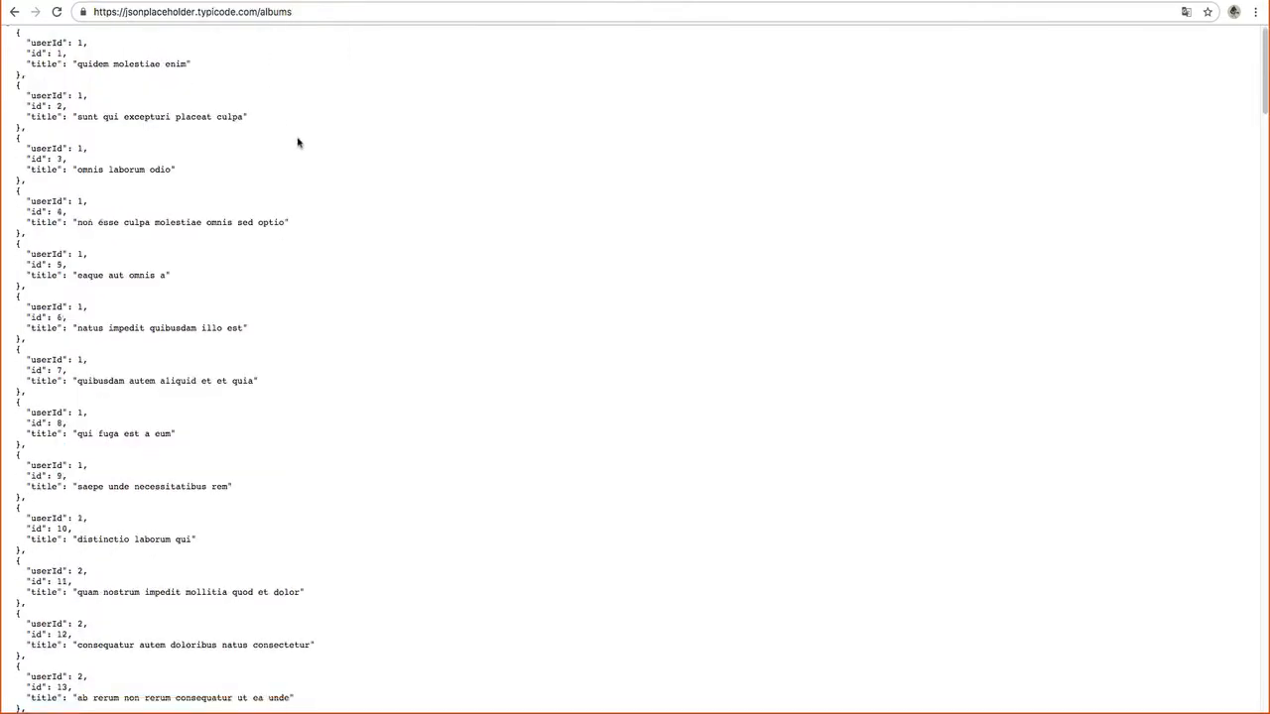
Step: Query the albums endpoint with id=3
{"action": "scroll", "coordinate": [294, 138], "scroll_direction": "up", "scroll_amount": 15}
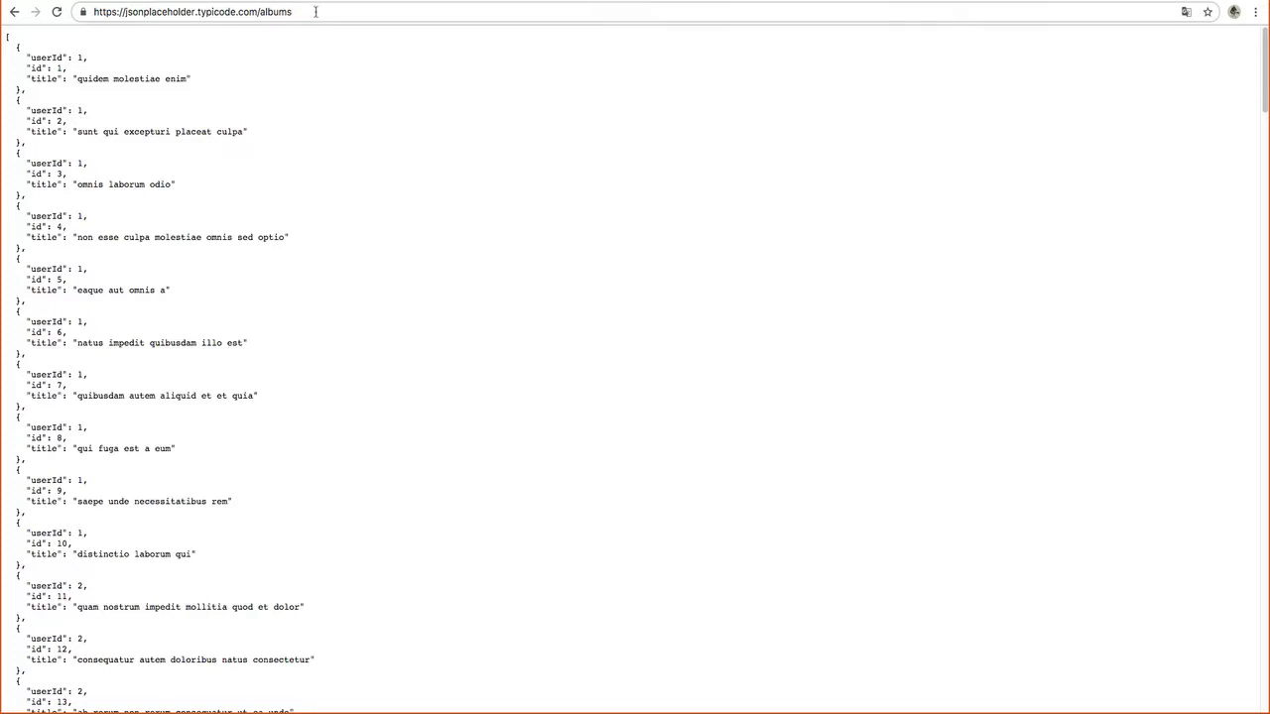
{"action": "type", "text": "?"}
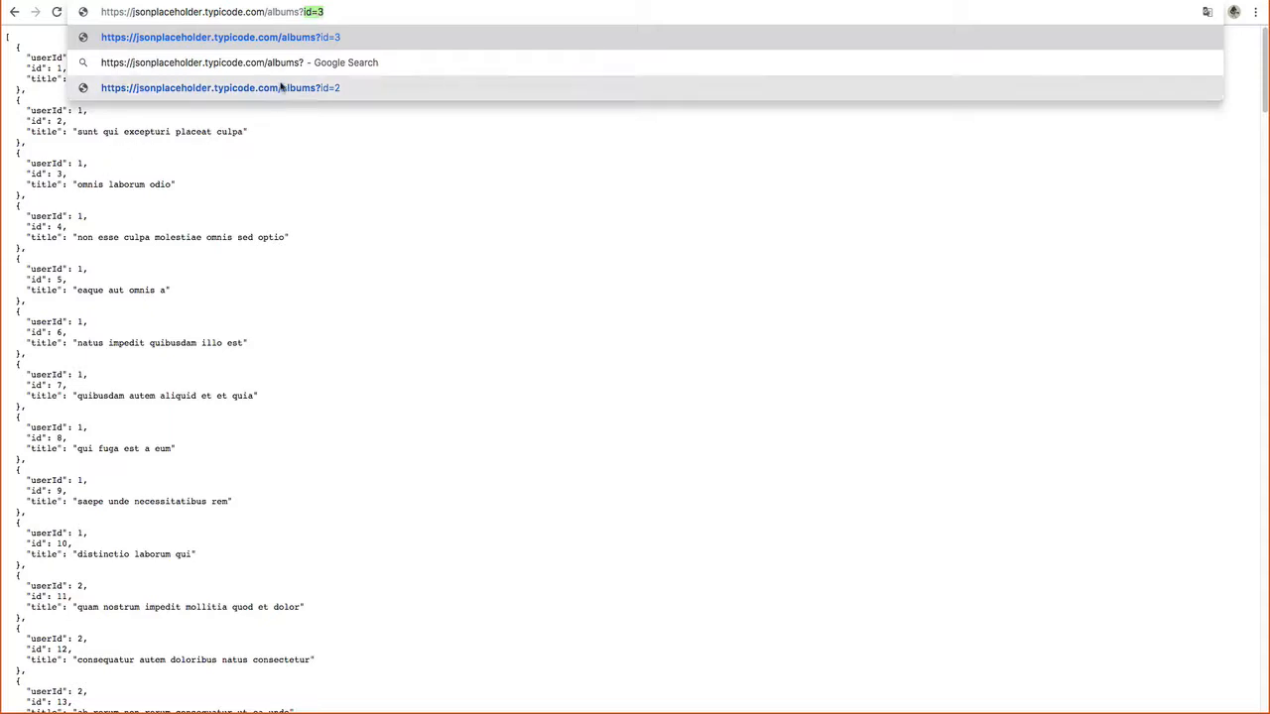
{"action": "key", "text": "Return"}
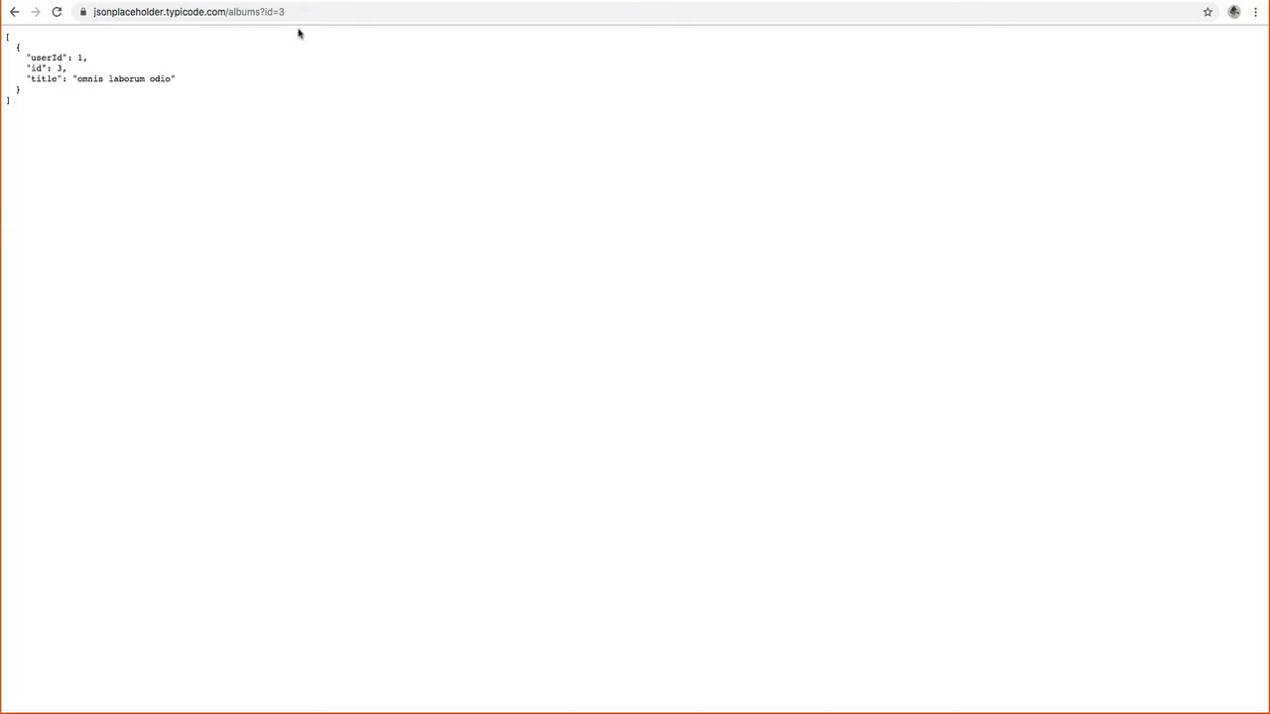
Step: Try to filter the users endpoint with the name parameter set to the third user's username
{"action": "left_click", "coordinate": [406, 0]}
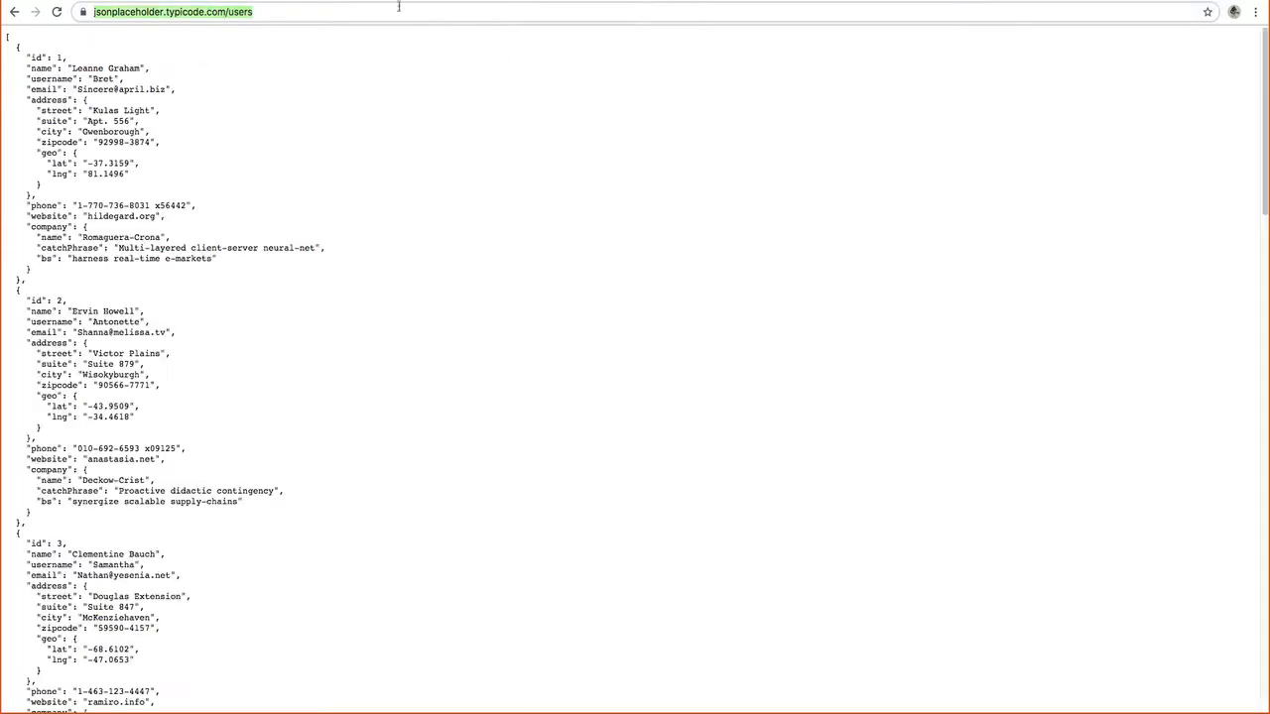
{"action": "left_click", "coordinate": [294, 12]}
{"action": "type", "text": "?id=3"}
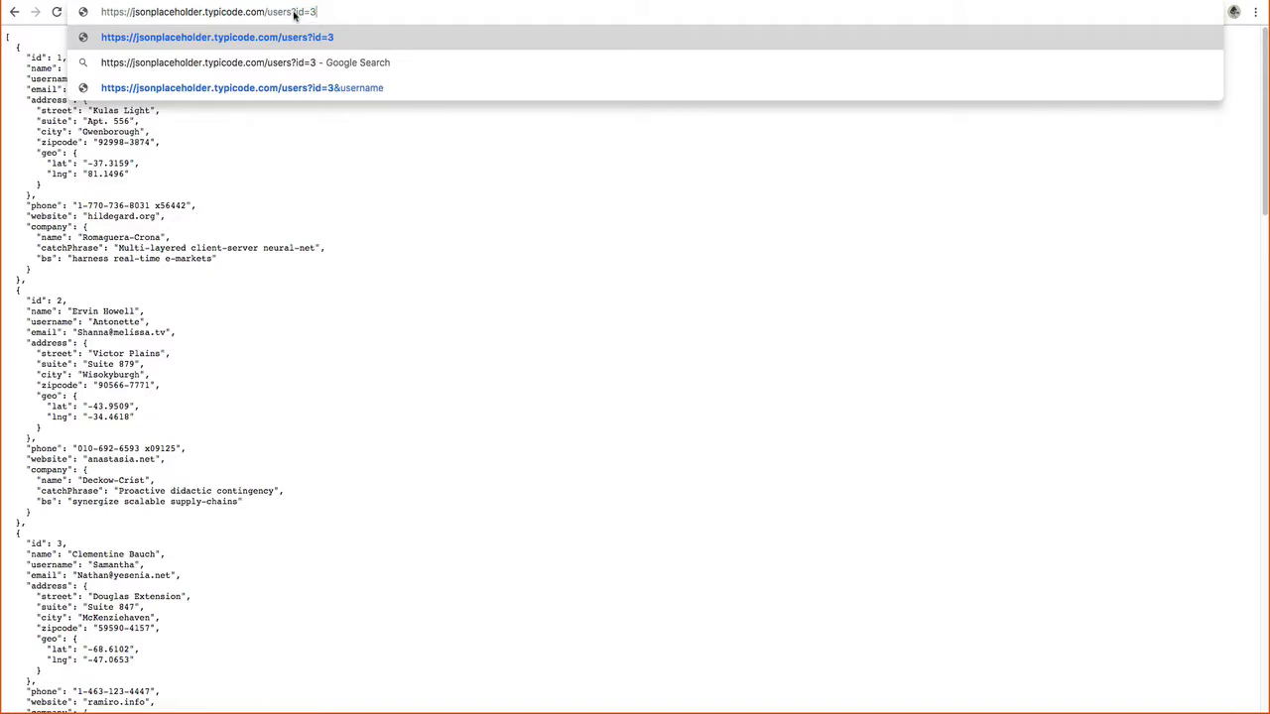
{"action": "key", "text": "BackSpace"}
{"action": "type", "text": "na"}
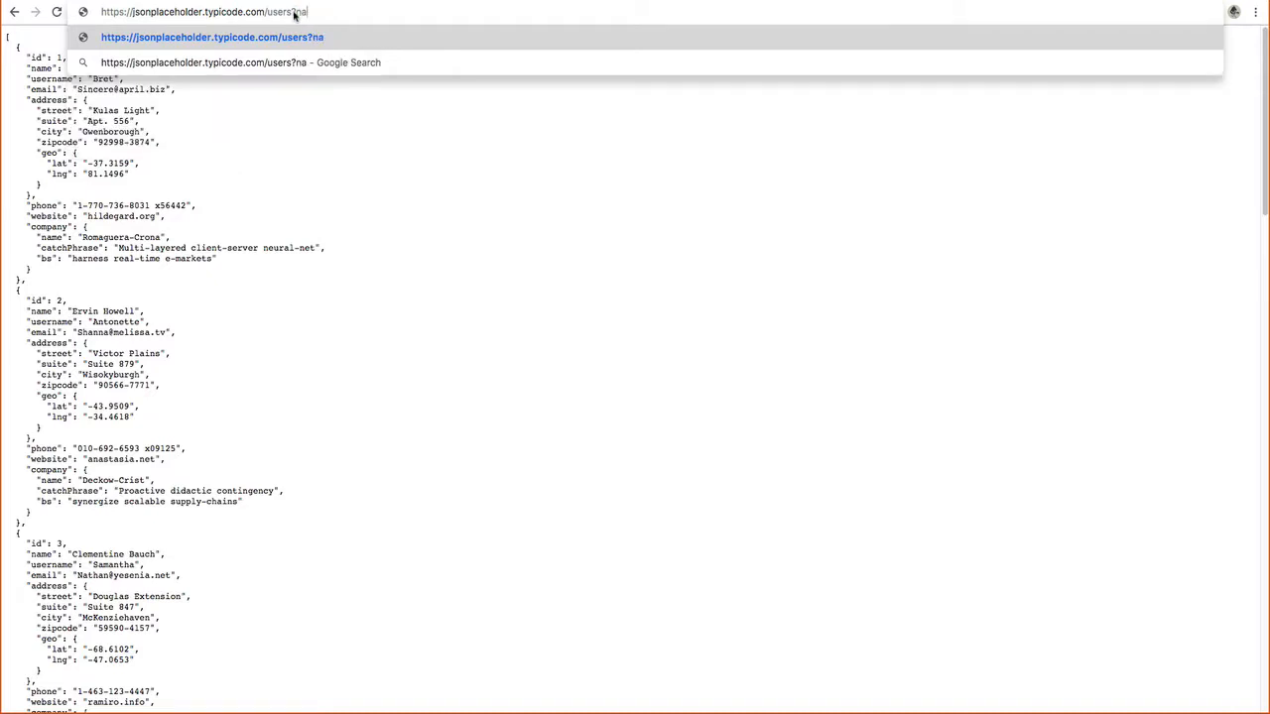
{"action": "type", "text": "me=Sam"}
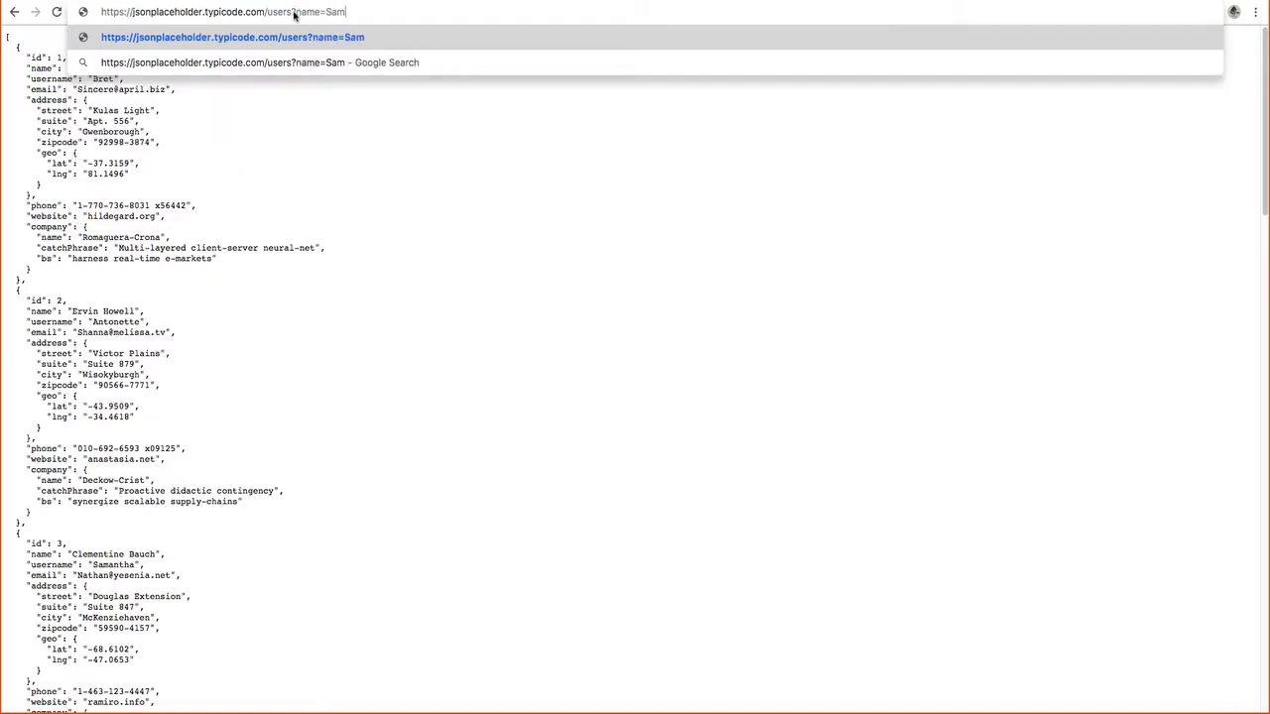
{"action": "type", "text": "antha"}
{"action": "key", "text": "Return"}
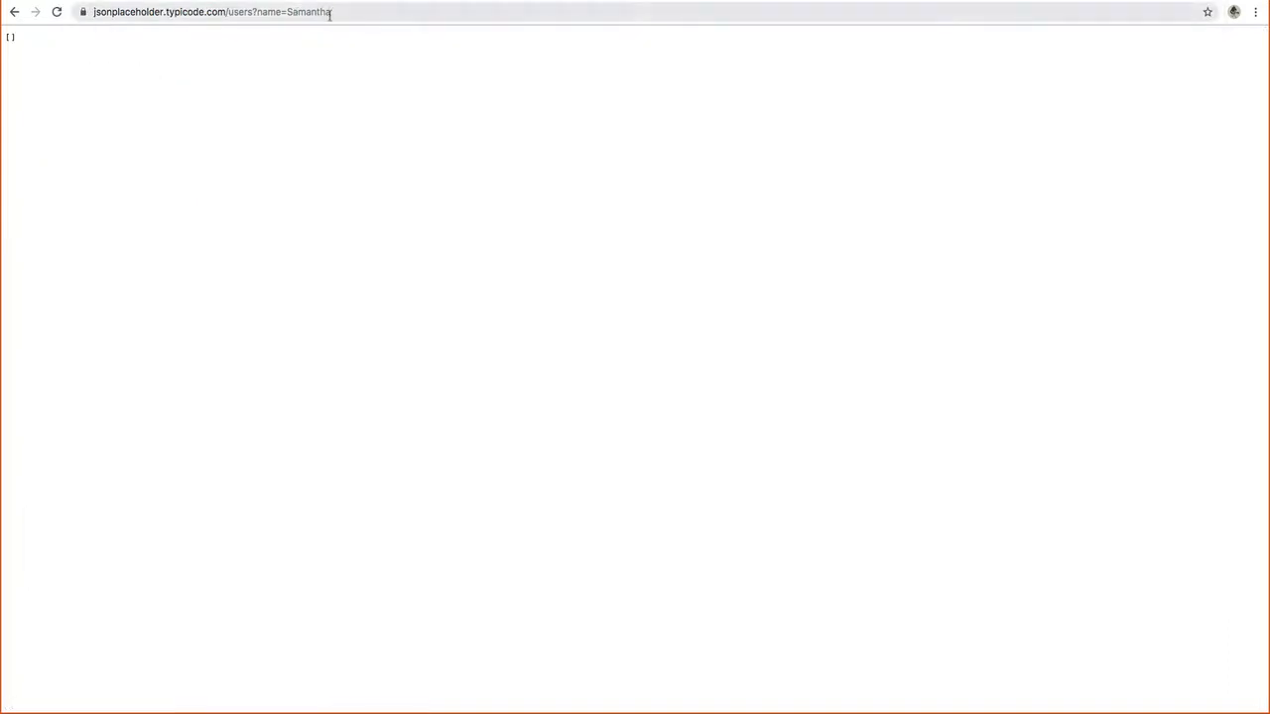
Step: Change the users query parameter from name to username, reload the page and inspect that parameter in the URL
{"action": "left_click", "coordinate": [286, 12]}
{"action": "key", "text": "Left"}
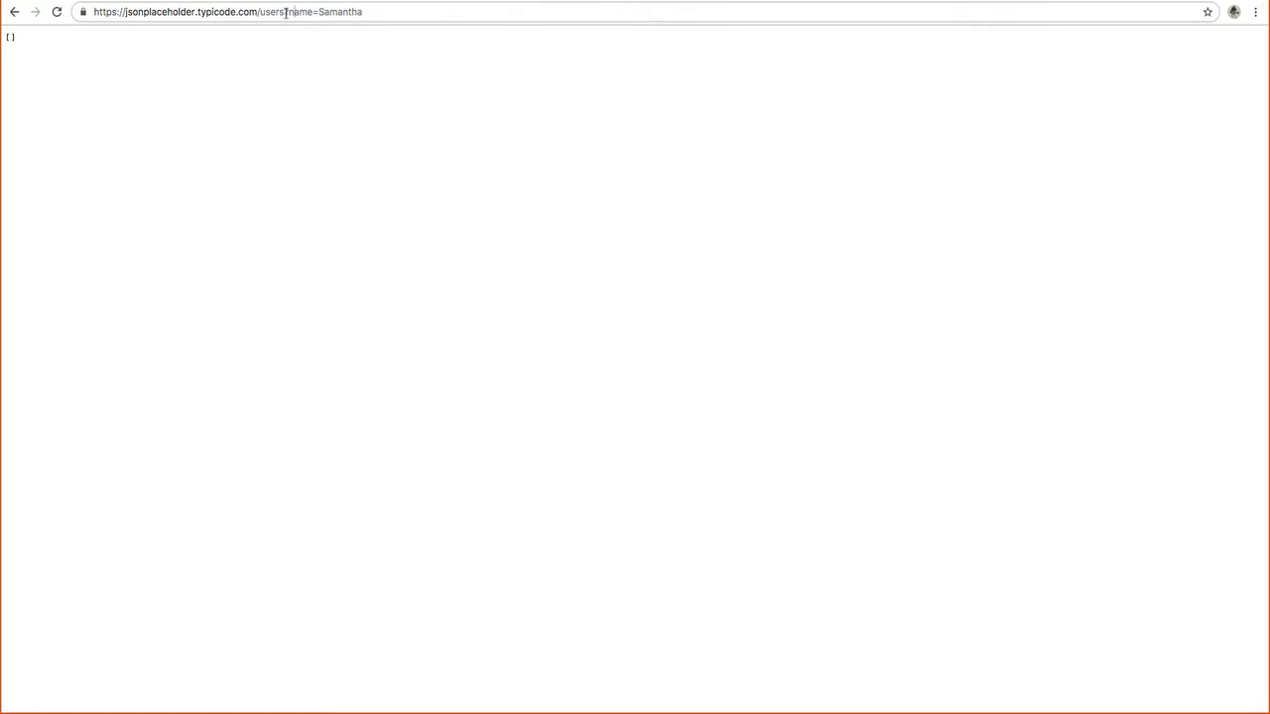
{"action": "left_click", "coordinate": [286, 12]}
{"action": "type", "text": "user"}
{"action": "key", "text": "Return"}
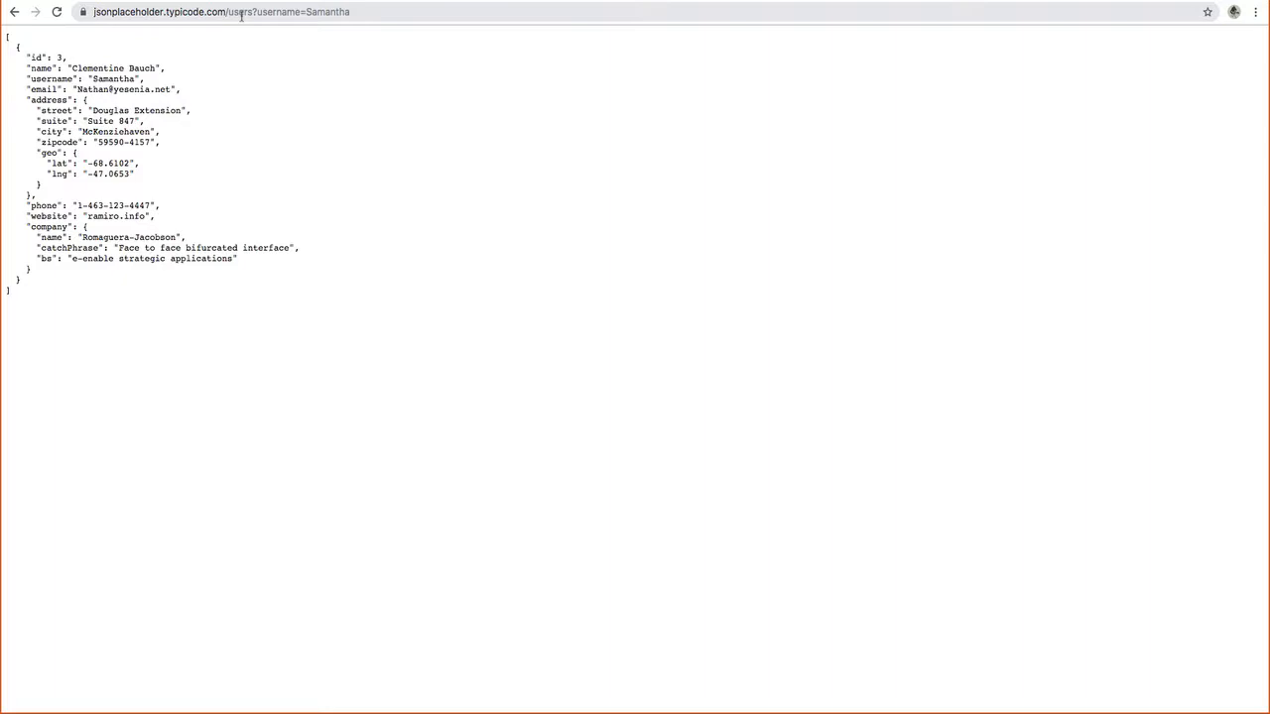
{"action": "left_click", "coordinate": [304, 11]}
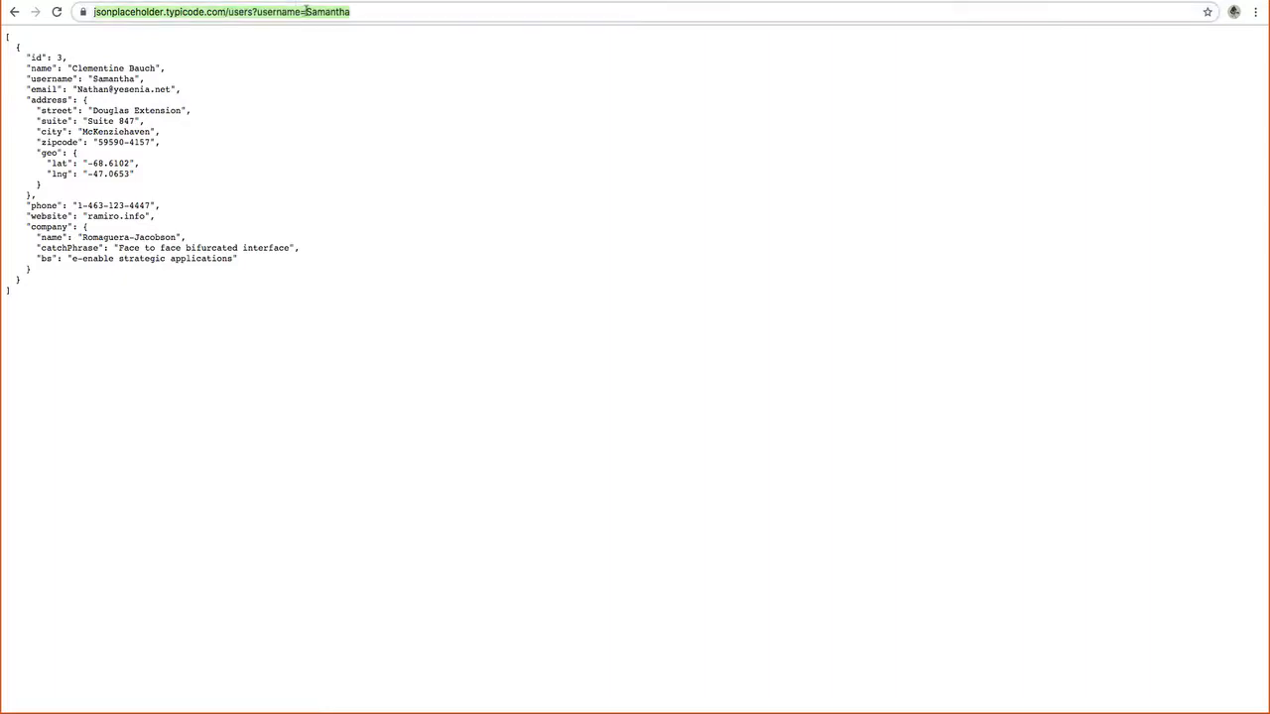
{"action": "double_click", "coordinate": [296, 12]}
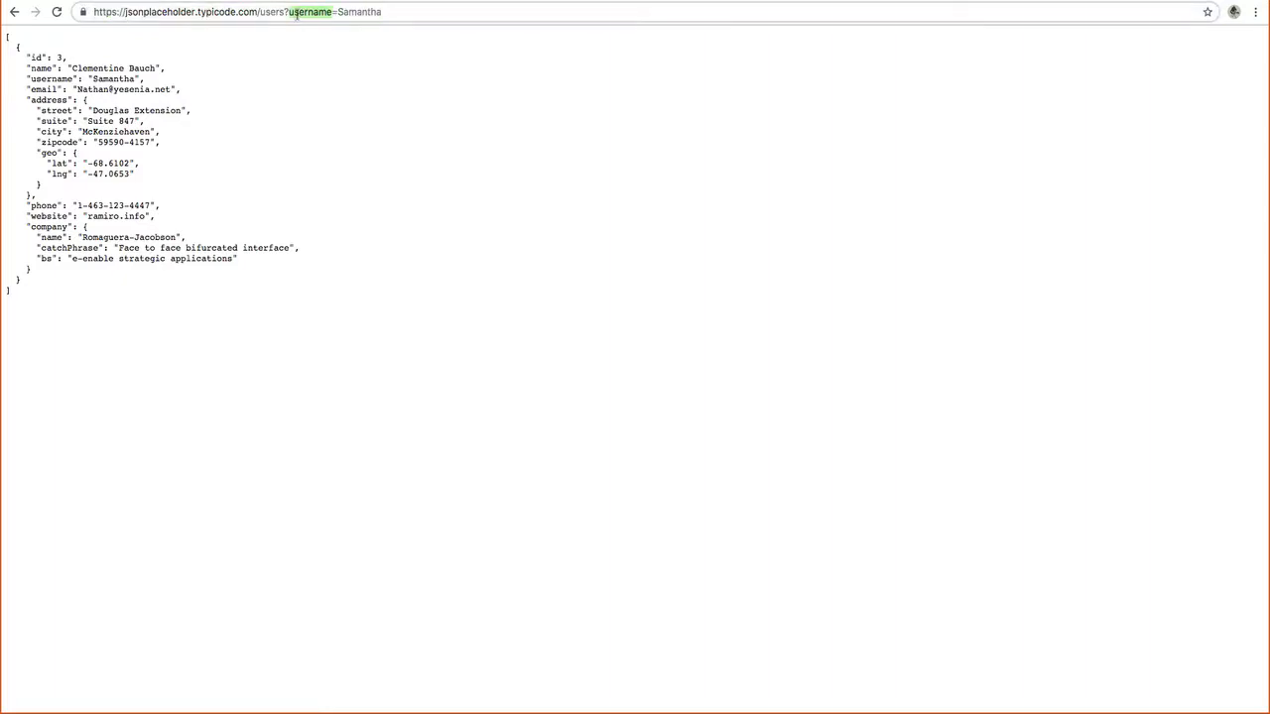
Step: Switch back to the Workflow Manager and enter id as the REST node's parameter name
{"action": "left_click", "coordinate": [142, 1]}
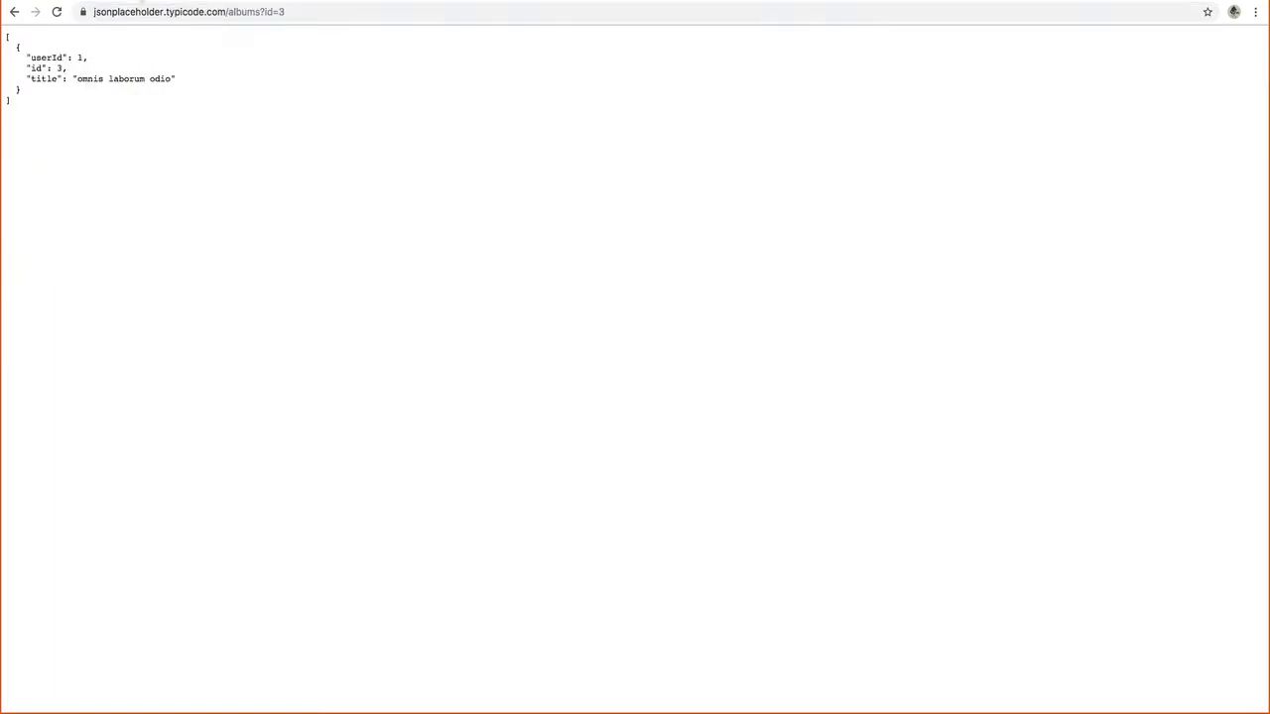
{"action": "left_click", "coordinate": [146, 1]}
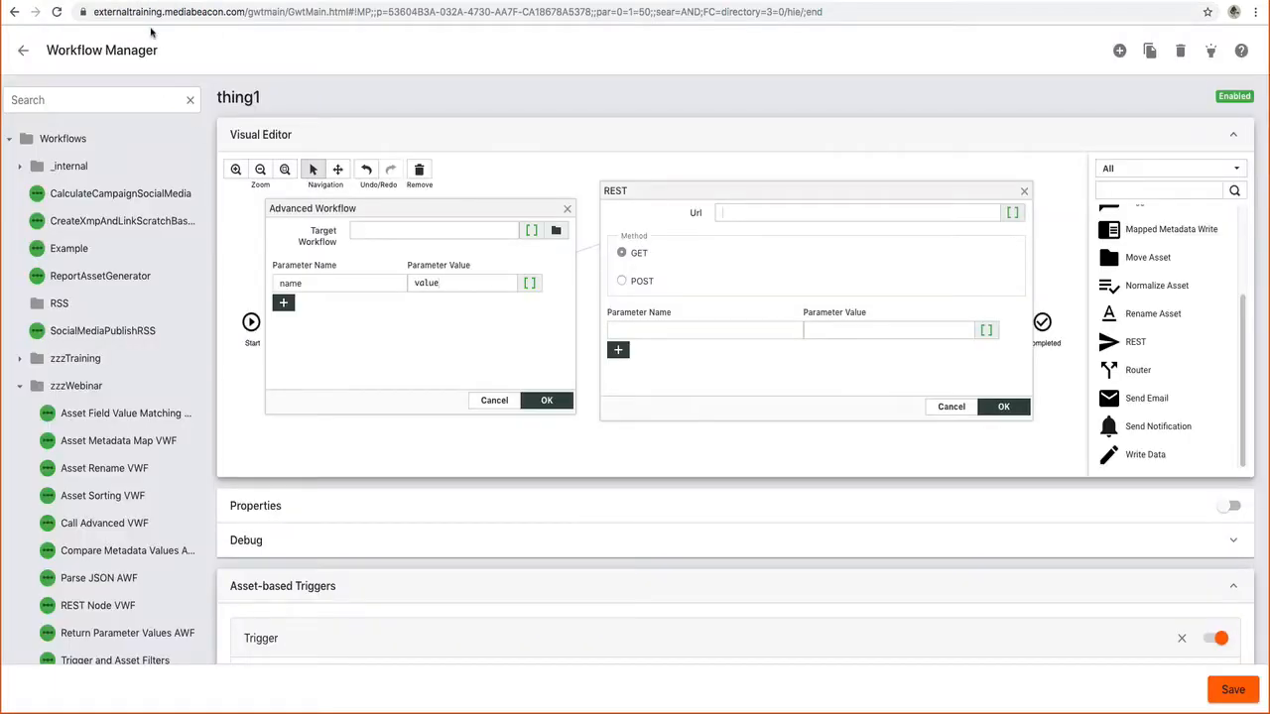
{"action": "left_click", "coordinate": [707, 332]}
{"action": "type", "text": "is"}
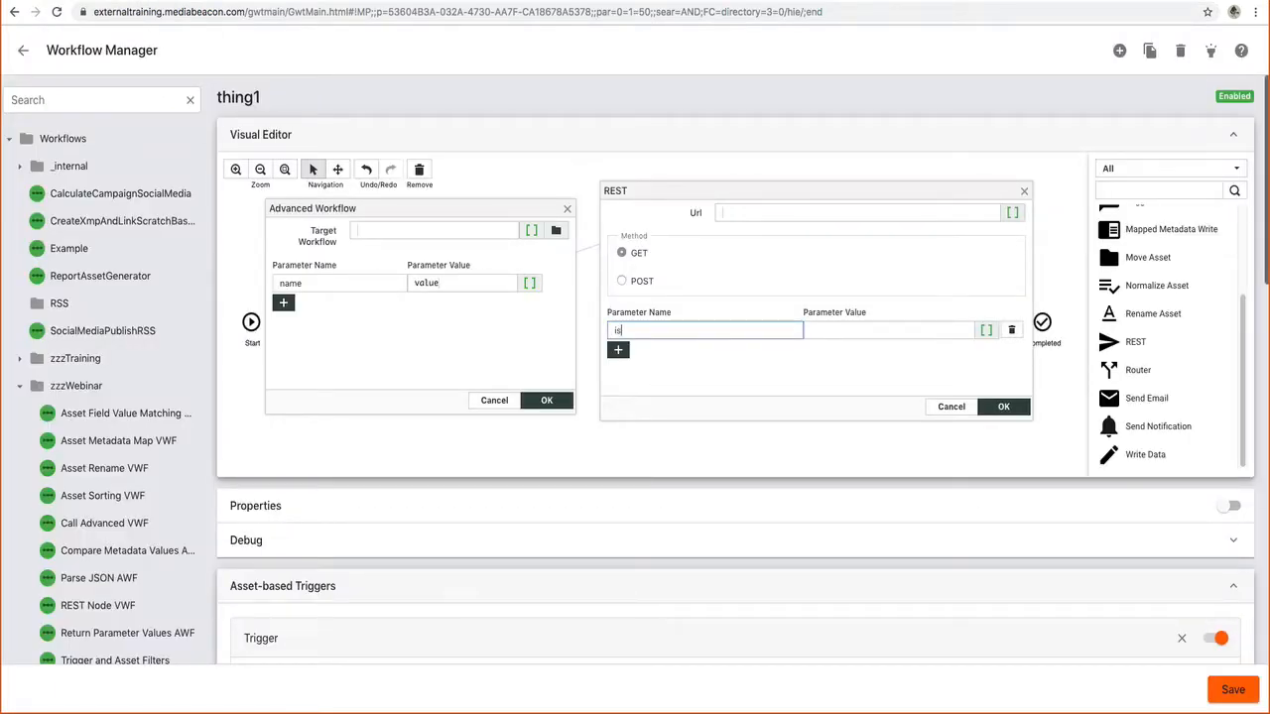
{"action": "key", "text": "BackSpace"}
{"action": "type", "text": "d"}
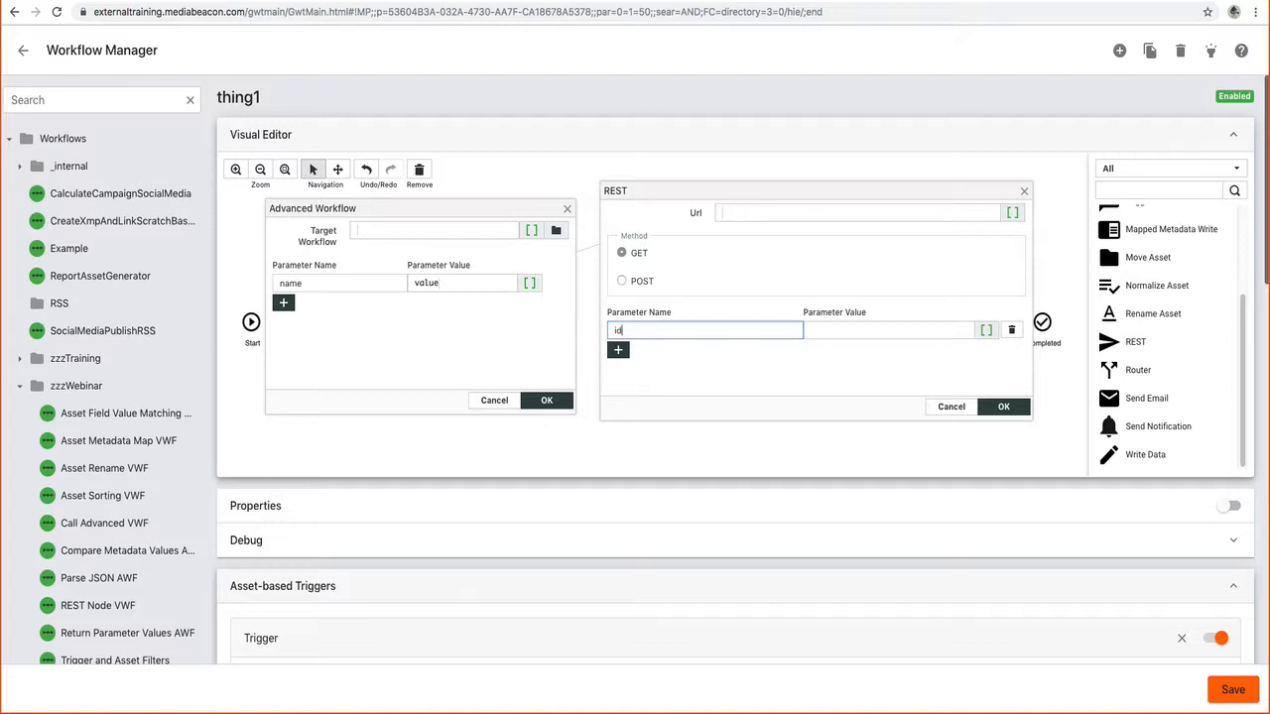
{"action": "left_click", "coordinate": [266, 2]}
{"action": "left_click", "coordinate": [259, 11]}
{"action": "left_click", "coordinate": [259, 11]}
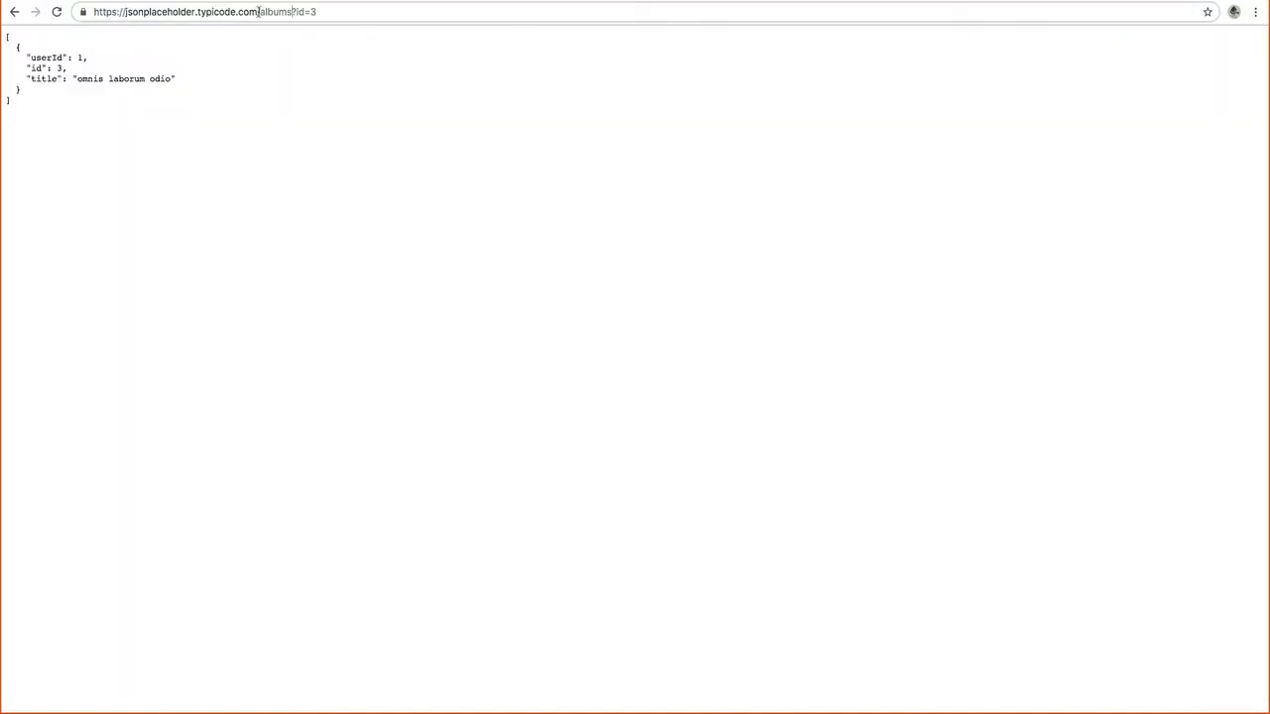
{"action": "left_click_drag", "start_coordinate": [294, 11], "coordinate": [373, 17]}
{"action": "key", "text": "BackSpace"}
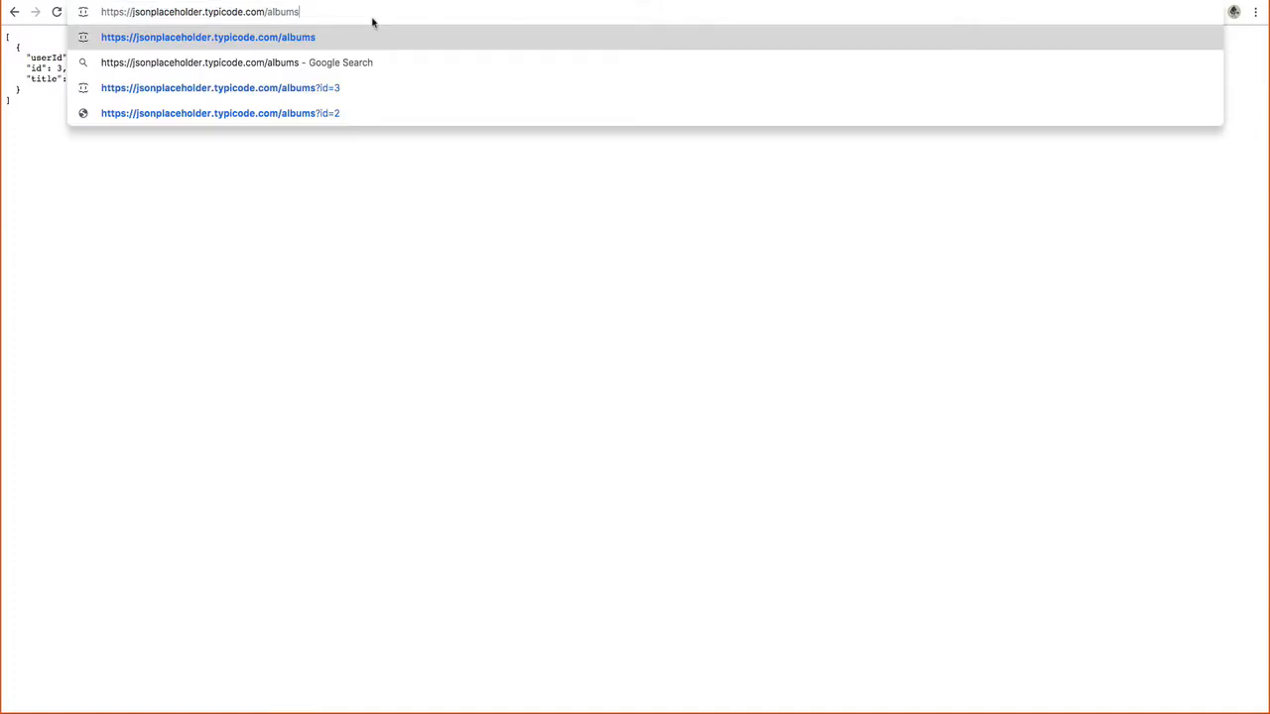
{"action": "key", "text": "super+a"}
{"action": "key", "text": "super+c"}
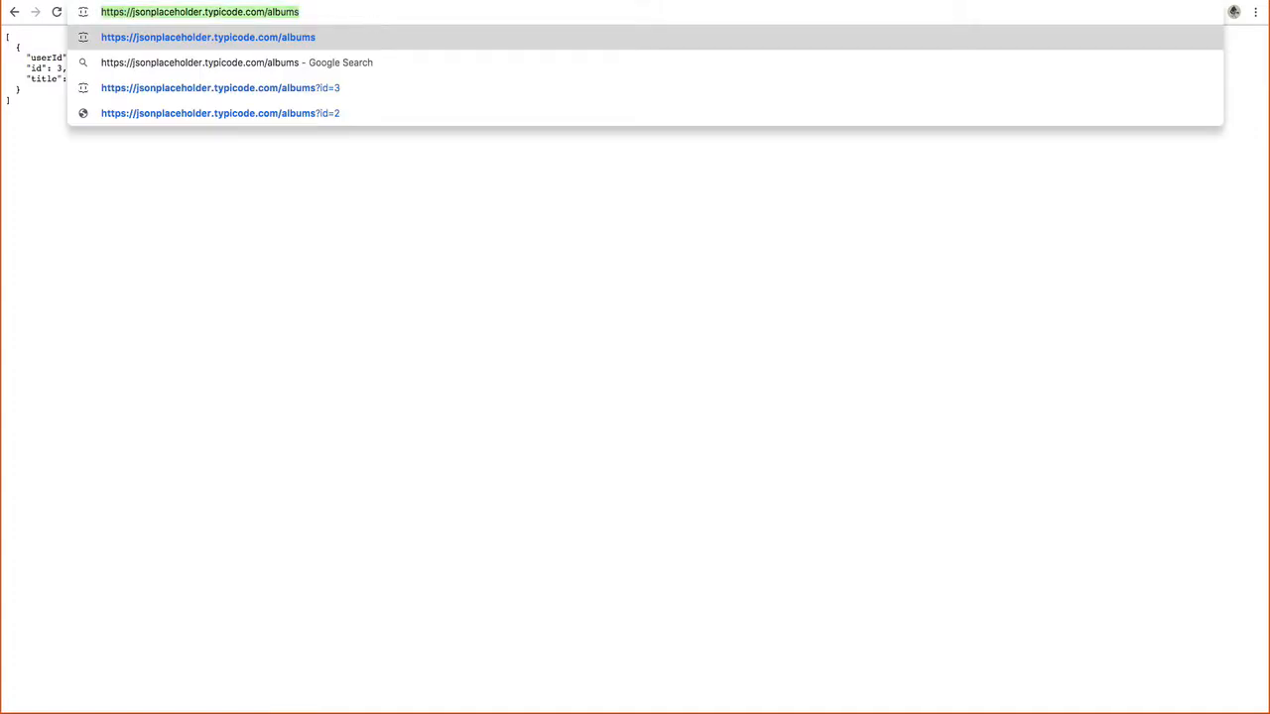
{"action": "left_click", "coordinate": [109, 0]}
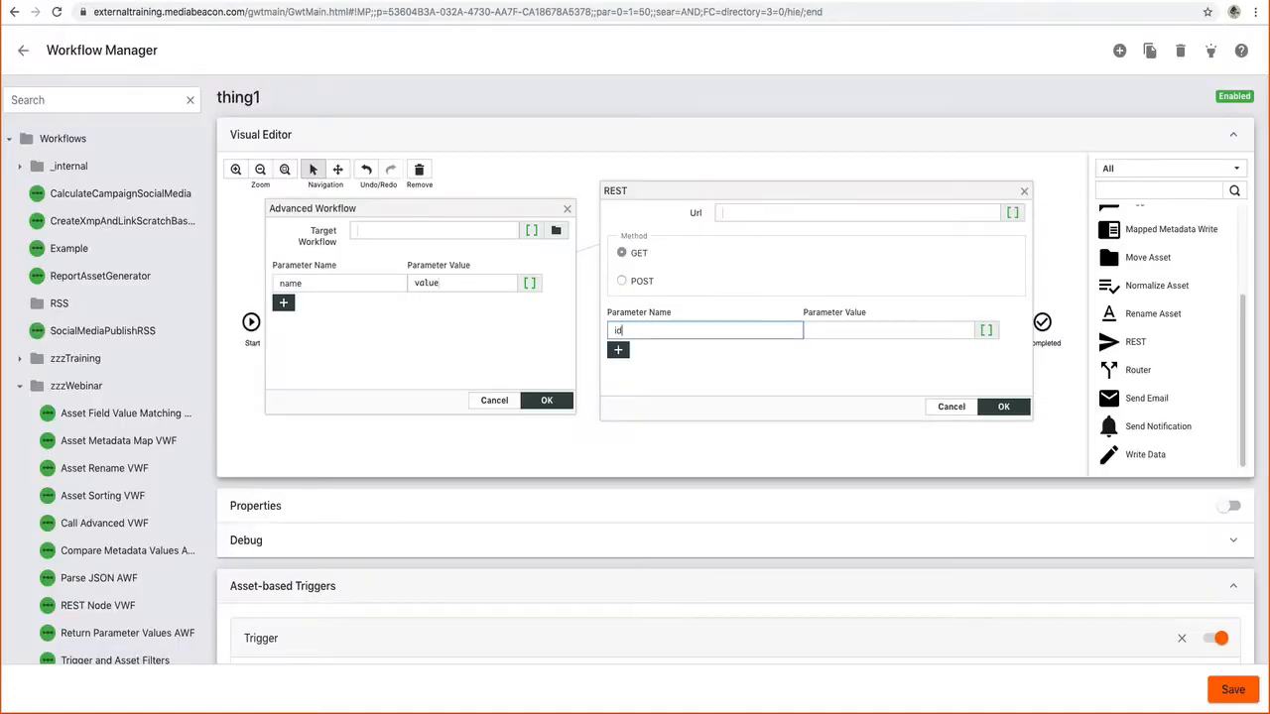
{"action": "left_click", "coordinate": [741, 212]}
{"action": "key", "text": "super+v"}
{"action": "left_click", "coordinate": [857, 330]}
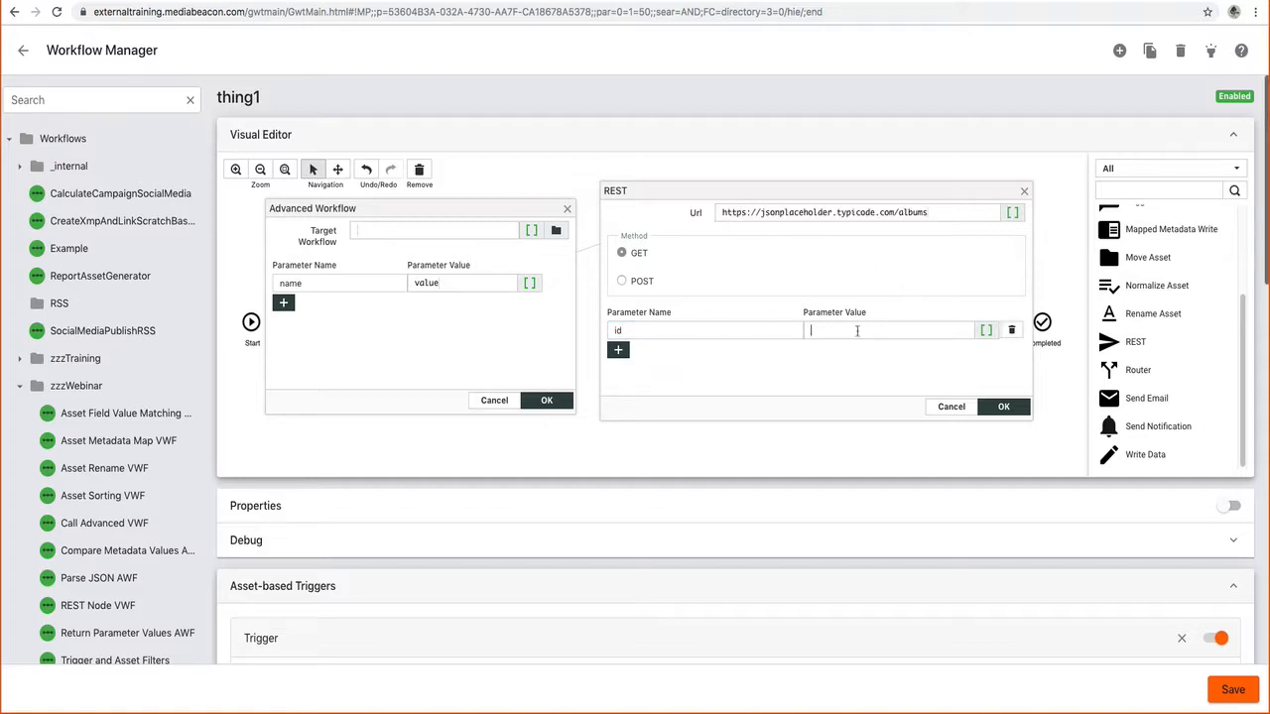
{"action": "type", "text": "3"}
Step: Close the REST and Advanced Workflow settings dialogs
{"action": "left_click_drag", "start_coordinate": [924, 196], "coordinate": [783, 207]}
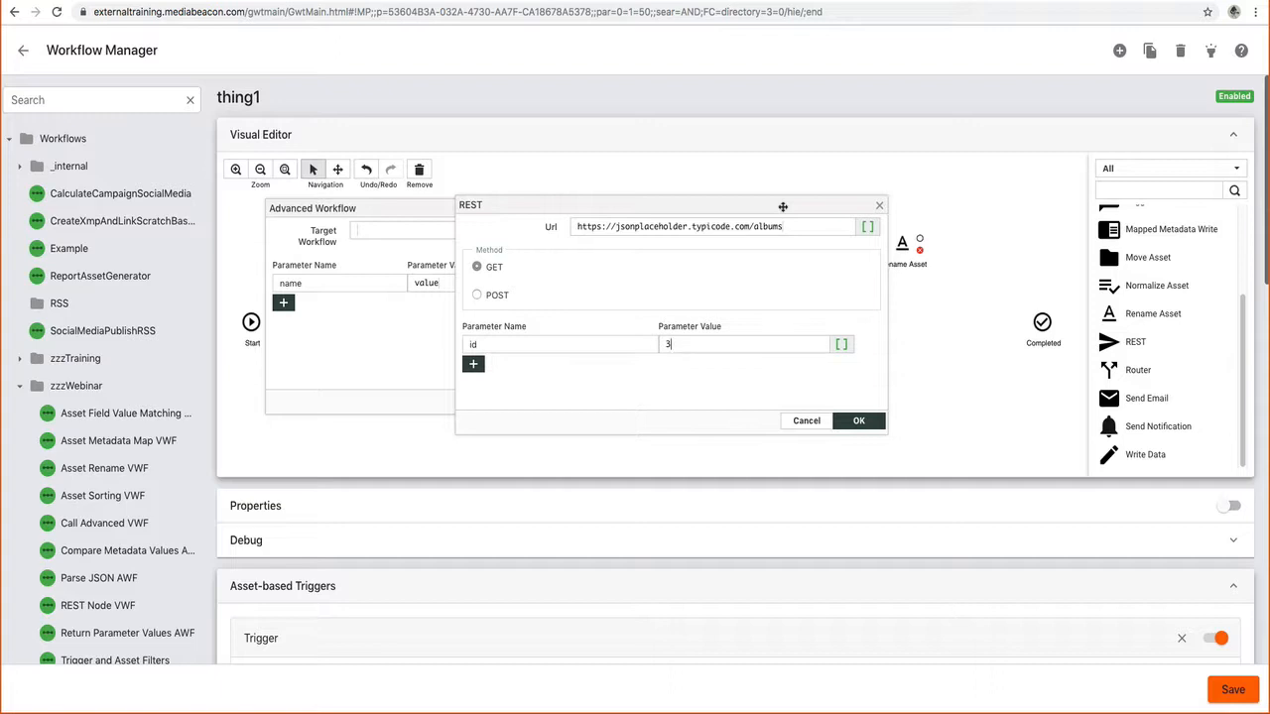
{"action": "left_click", "coordinate": [879, 205]}
{"action": "left_click", "coordinate": [566, 208]}
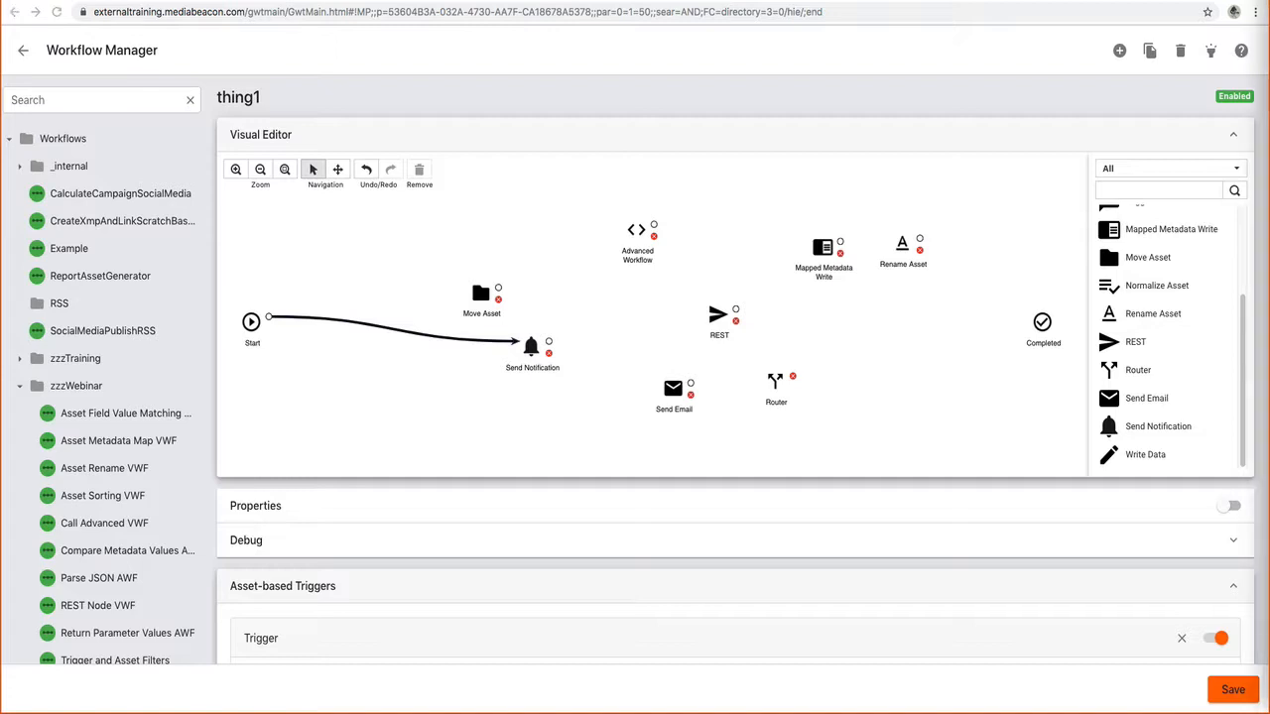
{"action": "left_click", "coordinate": [550, 384]}
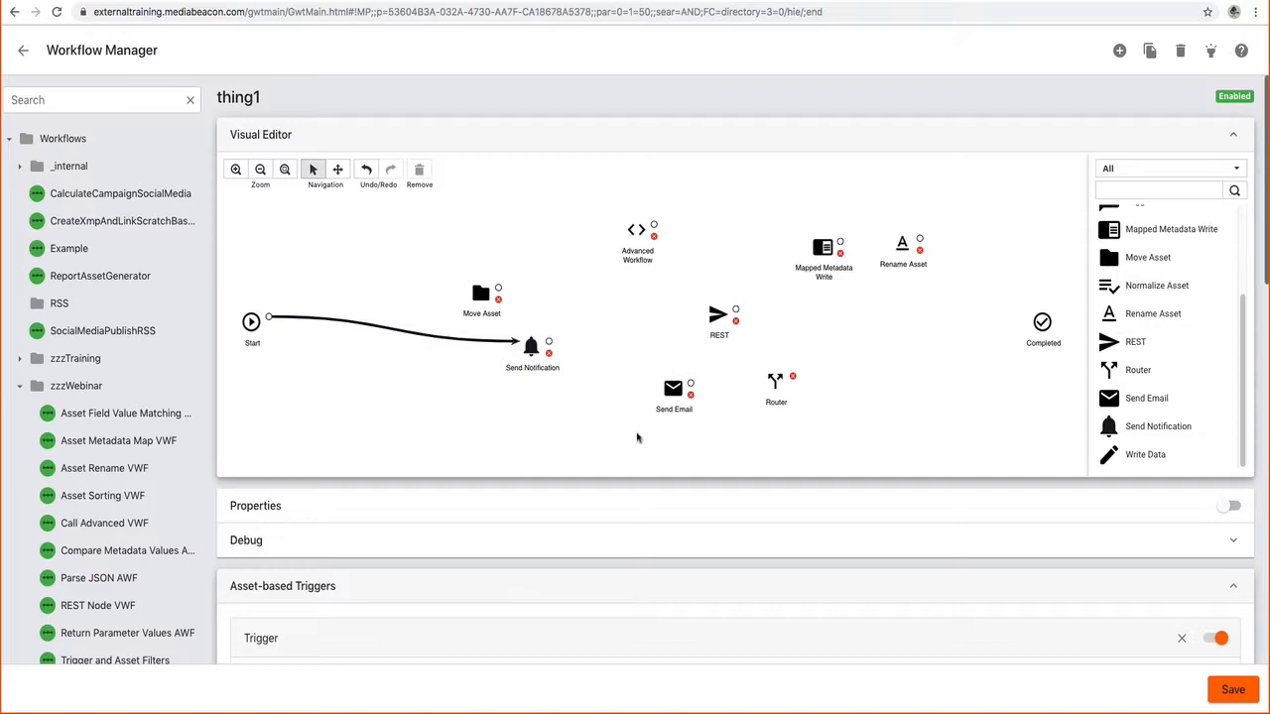
Step: Review the folder options for the last asset-based trigger's Folder Filter and close the directory selection without choosing a folder
{"action": "scroll", "coordinate": [635, 437], "scroll_direction": "down", "scroll_amount": 5}
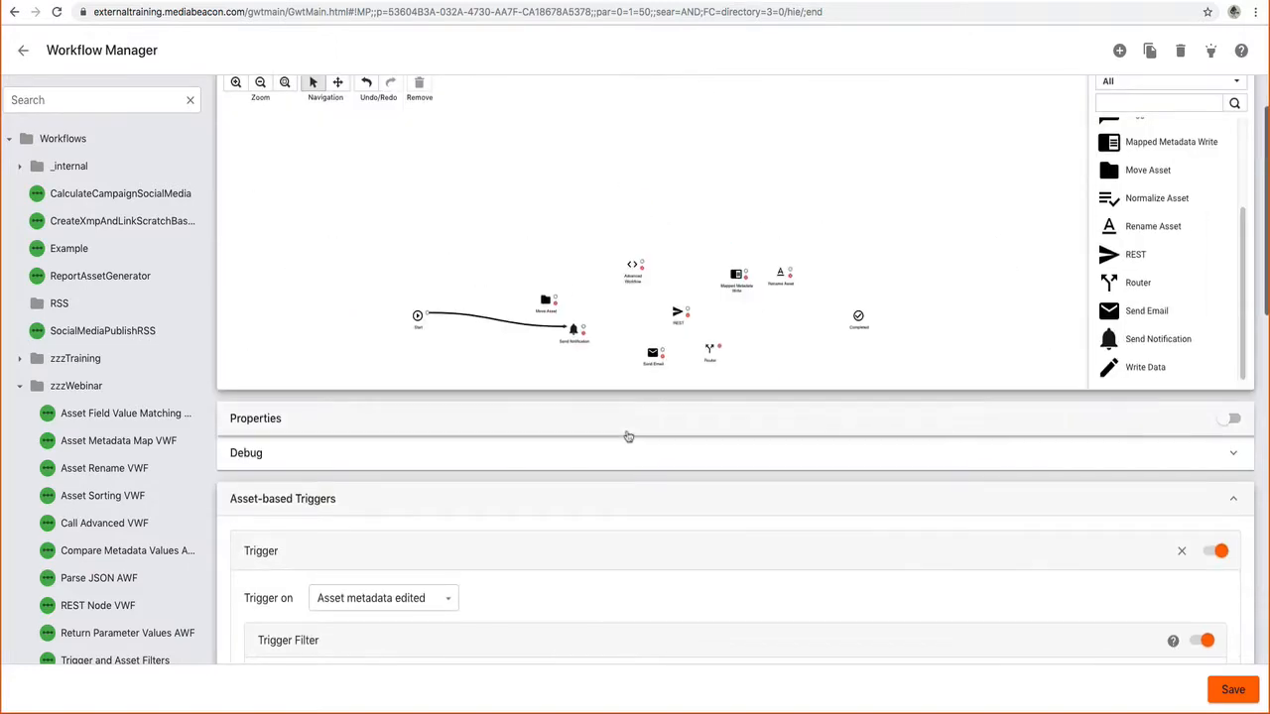
{"action": "scroll", "coordinate": [627, 435], "scroll_direction": "down", "scroll_amount": 10}
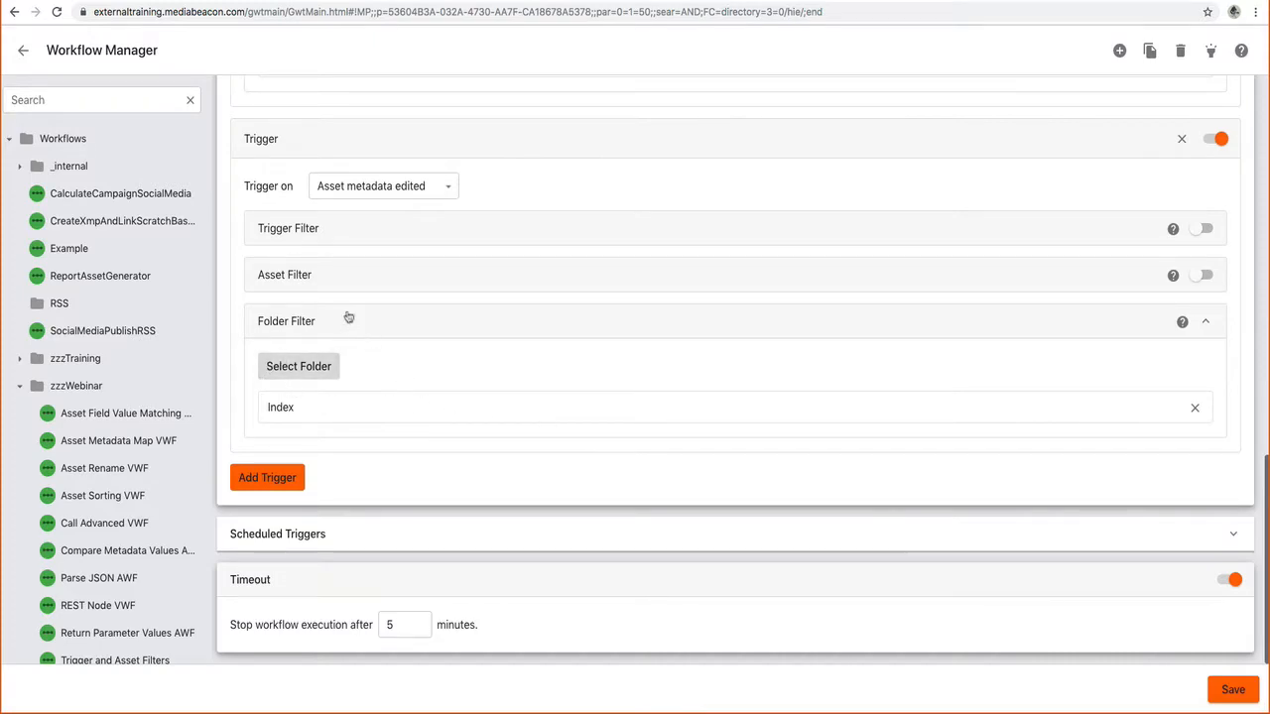
{"action": "left_click", "coordinate": [311, 368]}
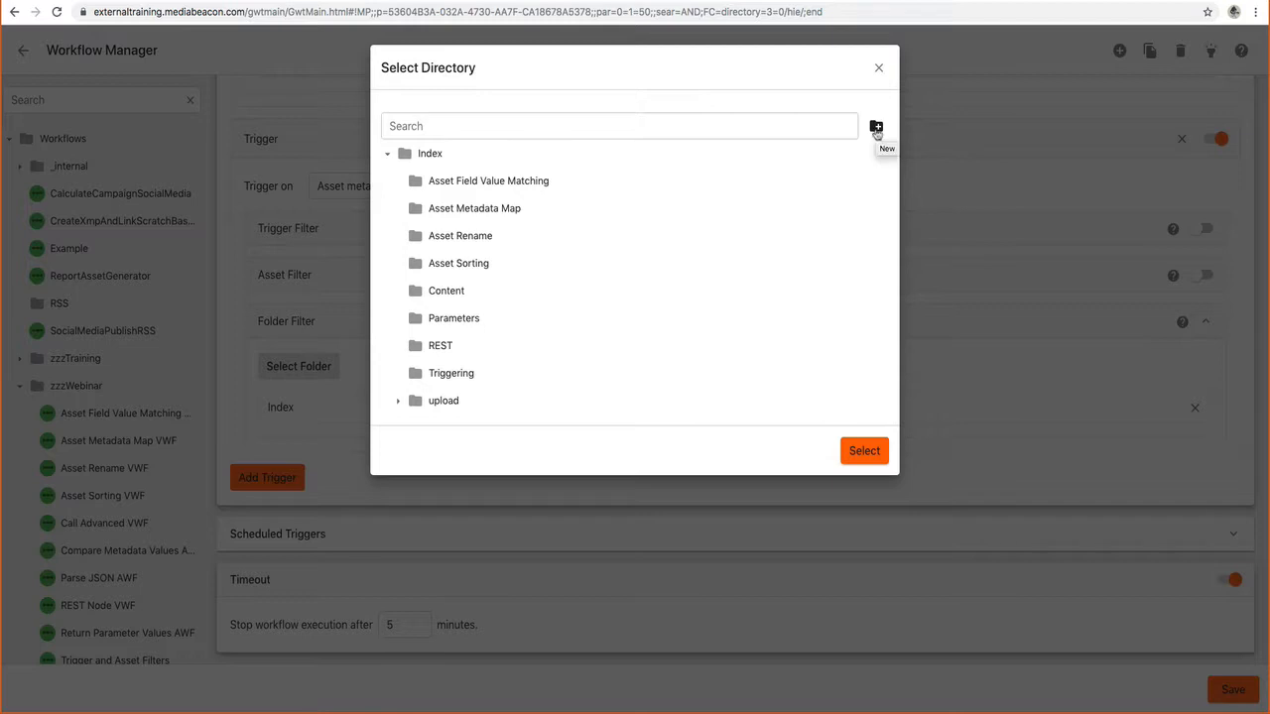
{"action": "left_click", "coordinate": [879, 69]}
{"action": "scroll", "coordinate": [725, 423], "scroll_direction": "up", "scroll_amount": 2}
{"action": "scroll", "coordinate": [726, 423], "scroll_direction": "up", "scroll_amount": 5}
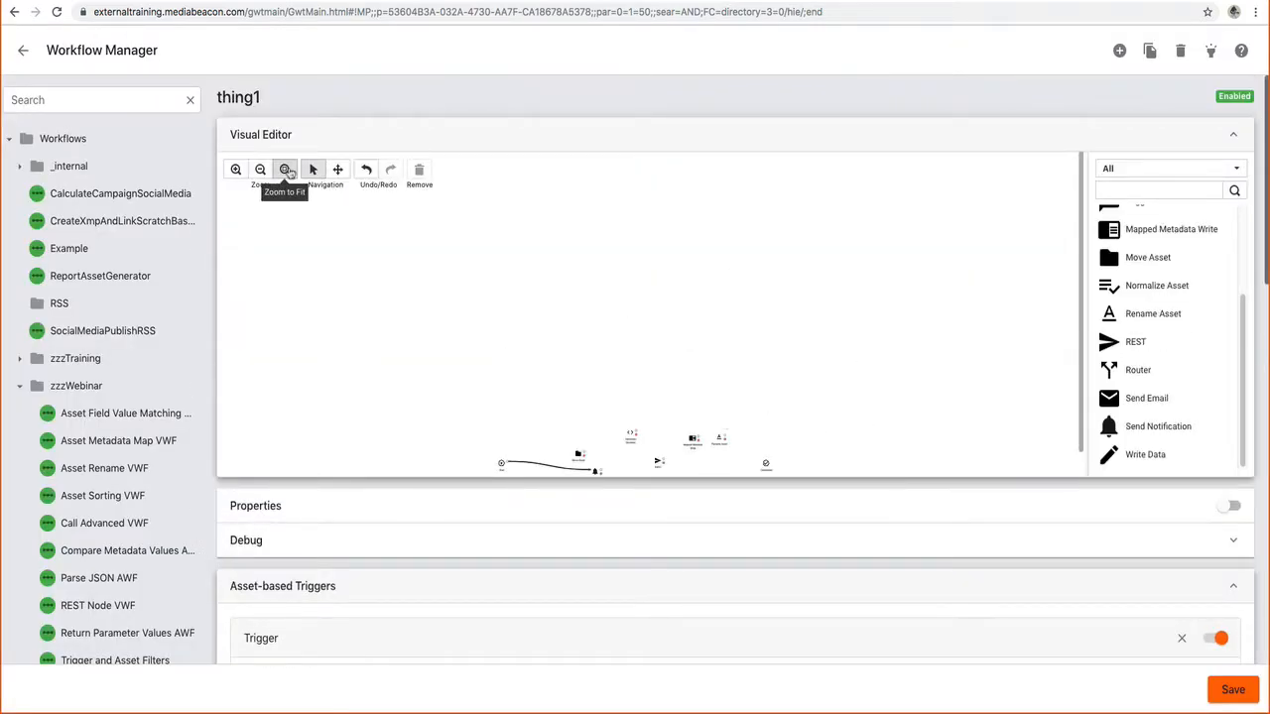
Step: Open the Rename Asset node's settings and begin its New Name with the [Year-W] SmartName followed by a hyphen
{"action": "left_click", "coordinate": [285, 170]}
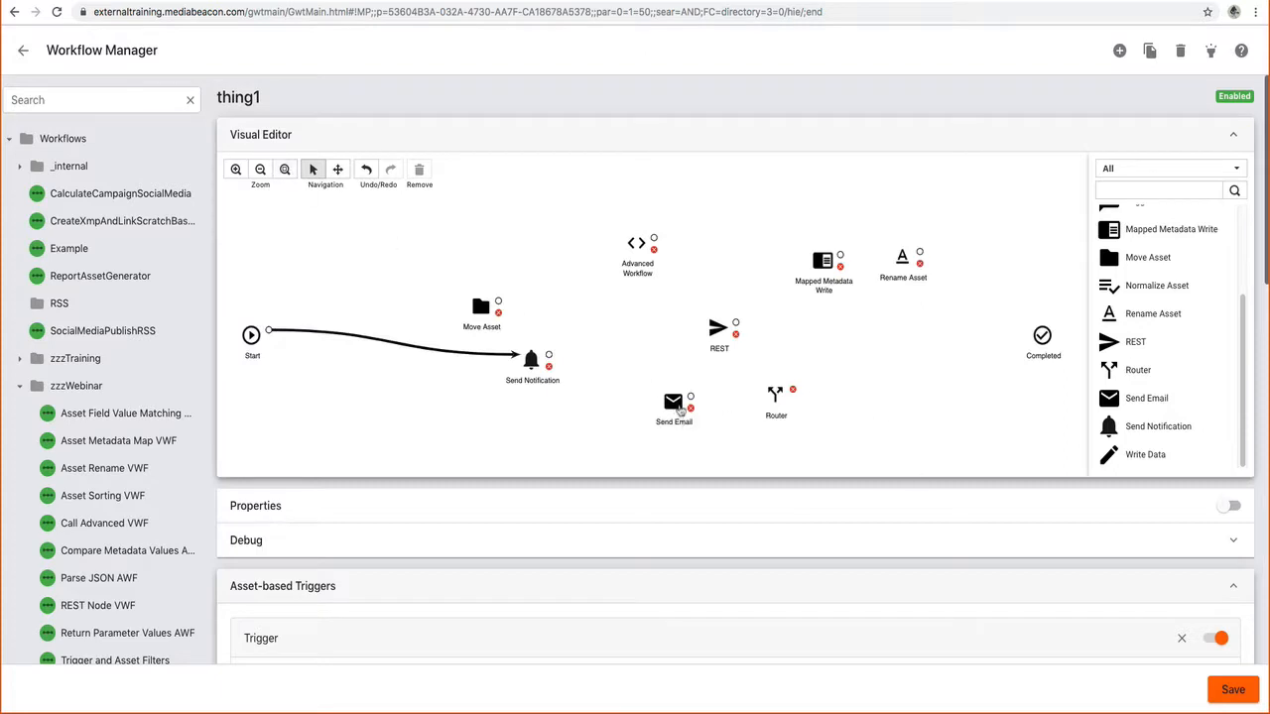
{"action": "double_click", "coordinate": [901, 258]}
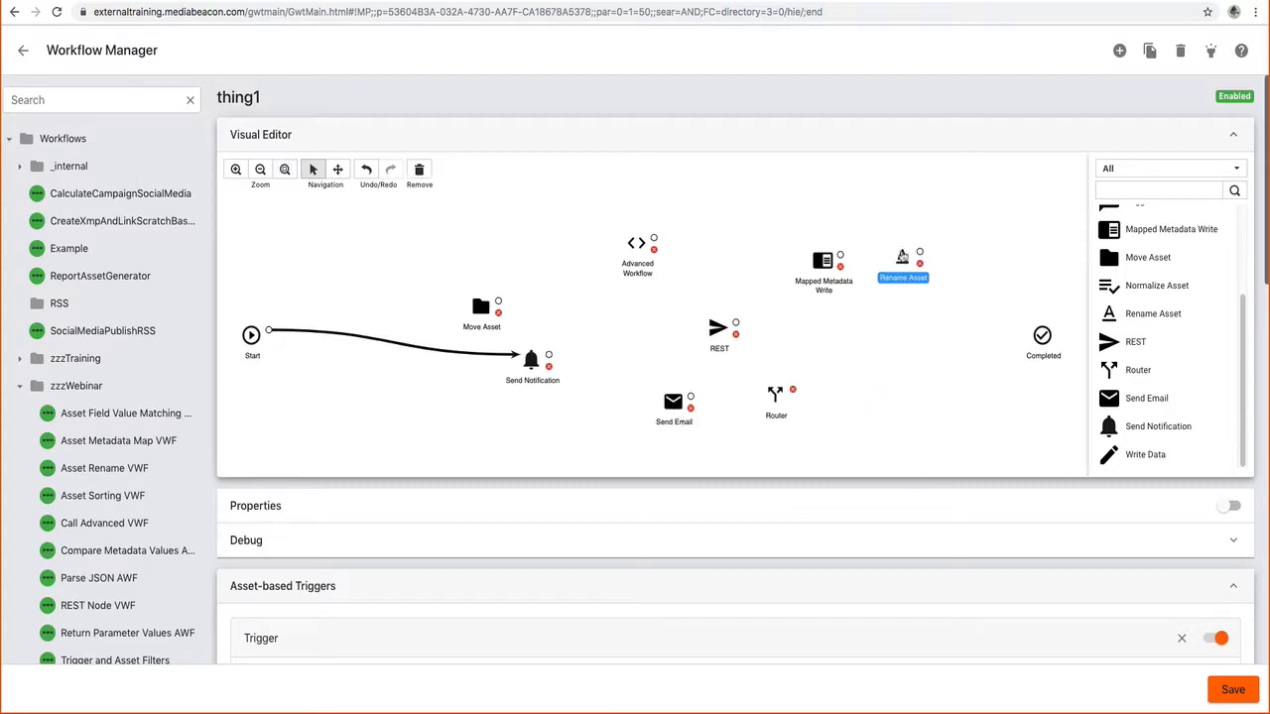
{"action": "left_click_drag", "start_coordinate": [896, 204], "coordinate": [866, 230]}
{"action": "mouse_move", "coordinate": [806, 334]}
{"action": "left_mouse_down"}
{"action": "mouse_move", "coordinate": [685, 332]}
{"action": "mouse_move", "coordinate": [813, 332]}
{"action": "left_mouse_up"}
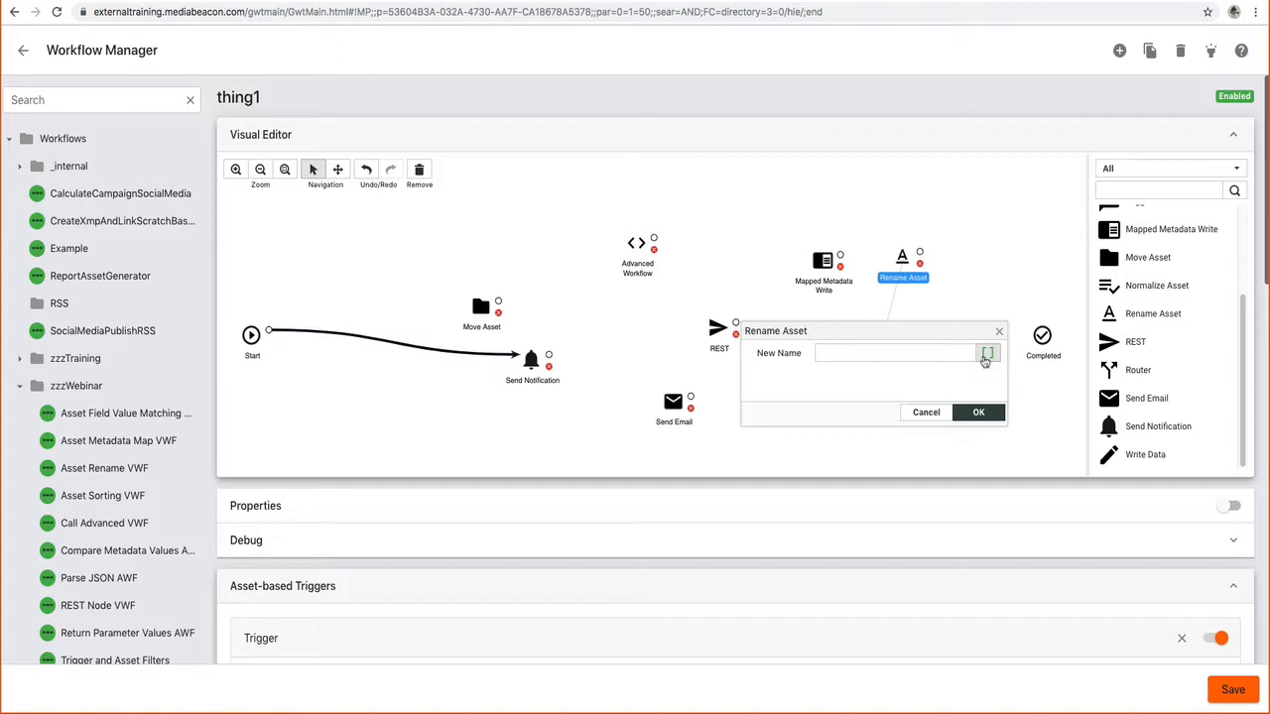
{"action": "type", "text": "["}
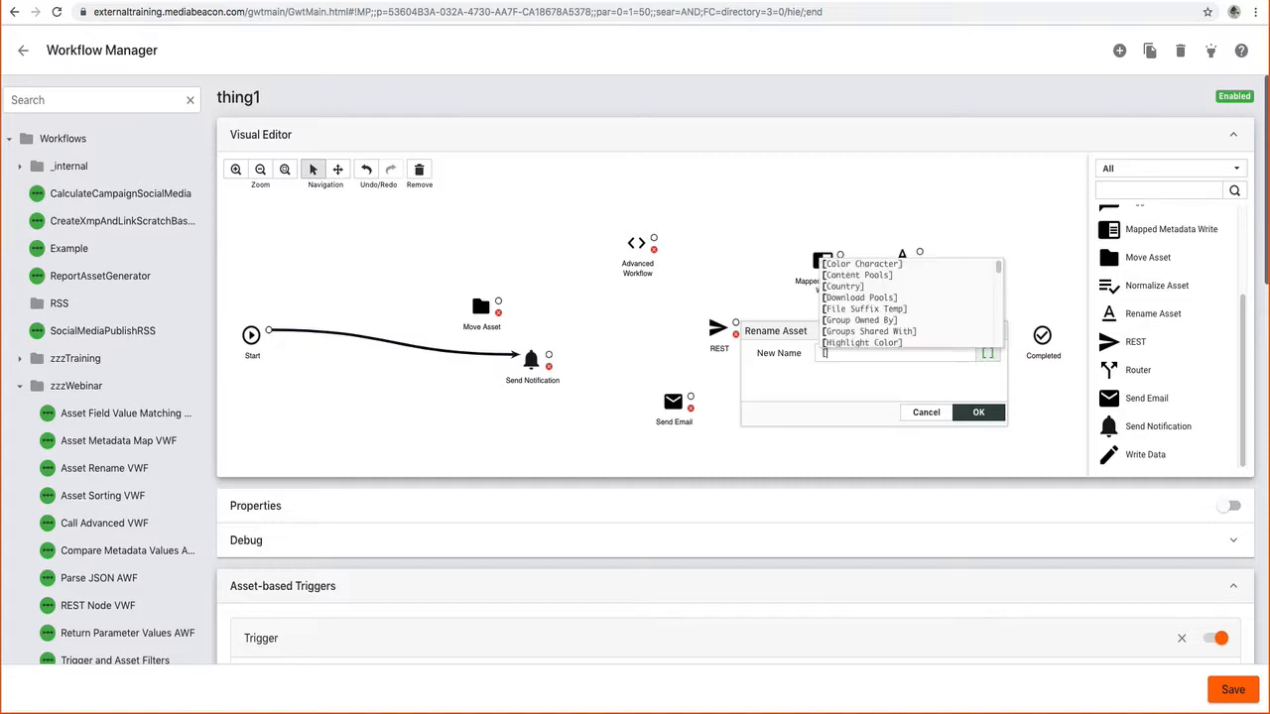
{"action": "type", "text": "ye"}
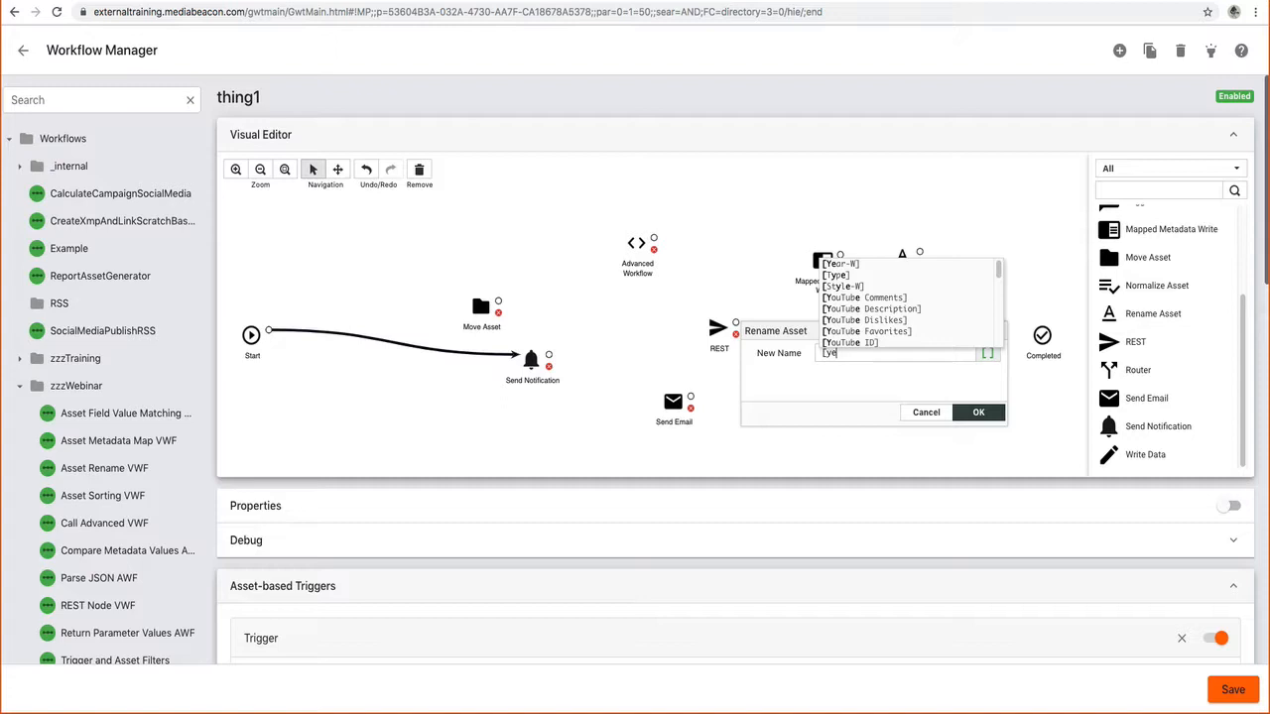
{"action": "key", "text": "Down"}
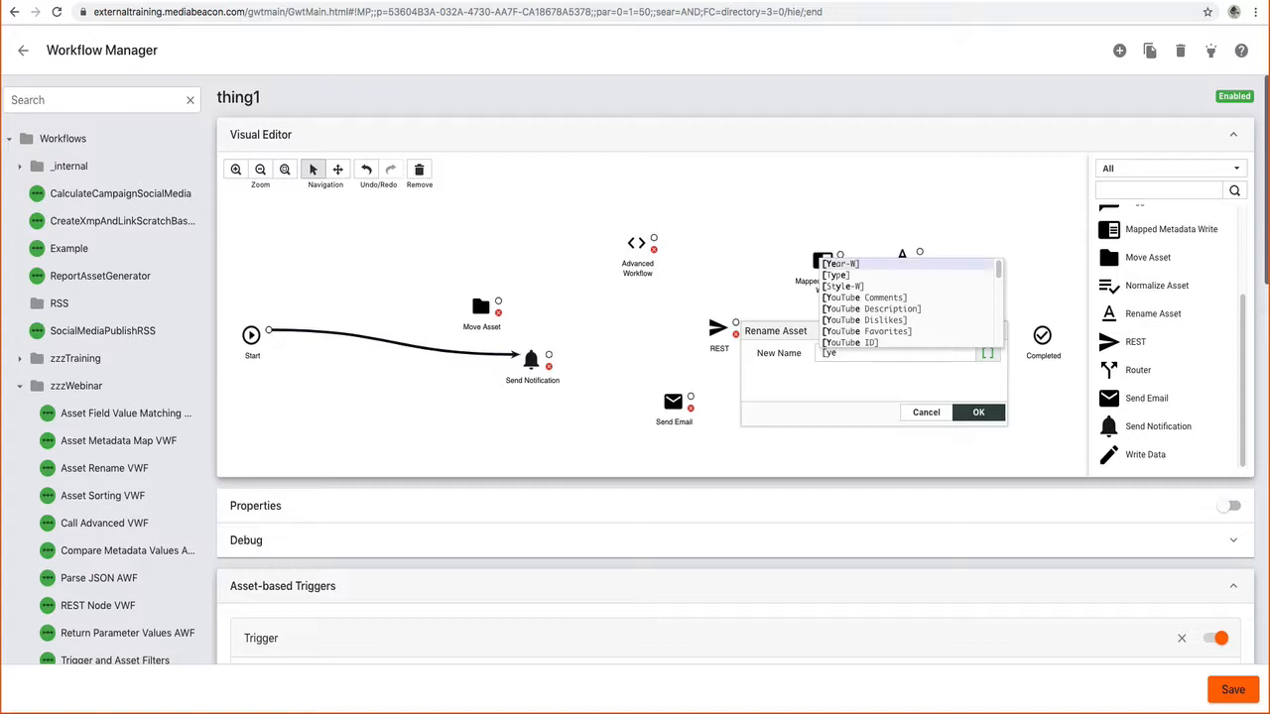
{"action": "key", "text": "Return"}
{"action": "type", "text": "-"}
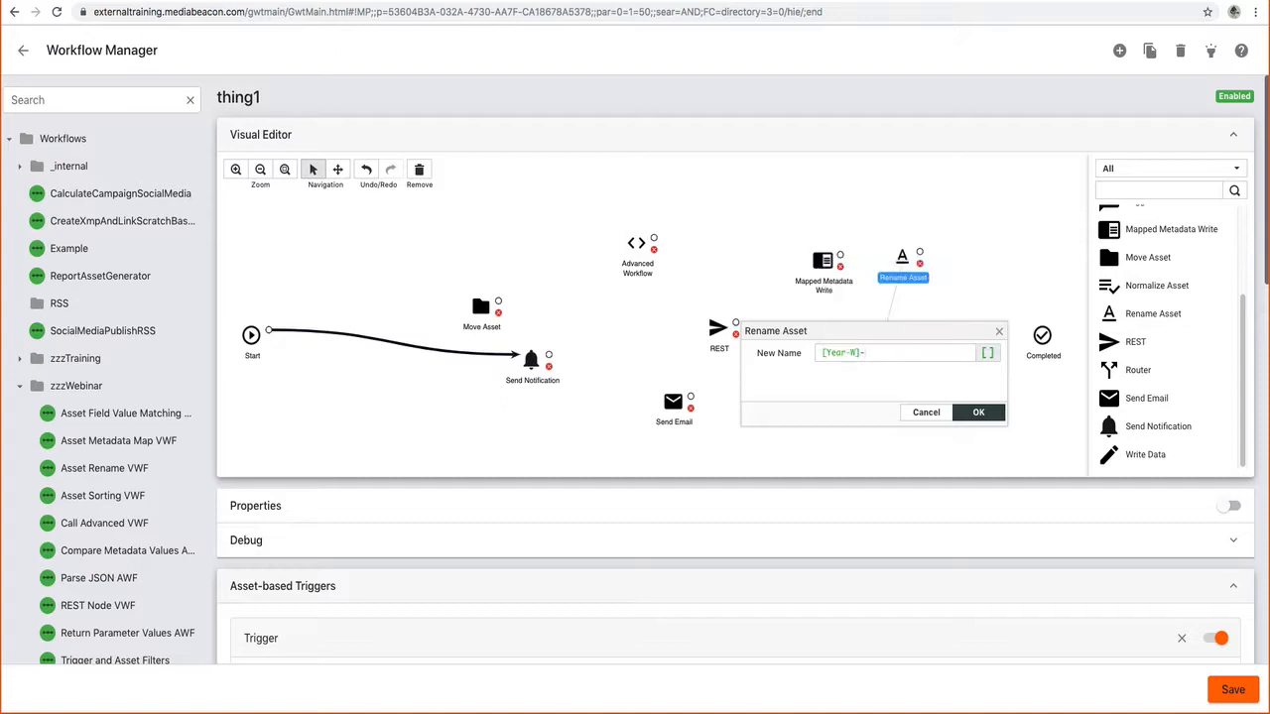
Step: Append Project11- and the [File Source] SmartName to the Rename Asset node's New Name
{"action": "type", "text": "Project11-[fil"}
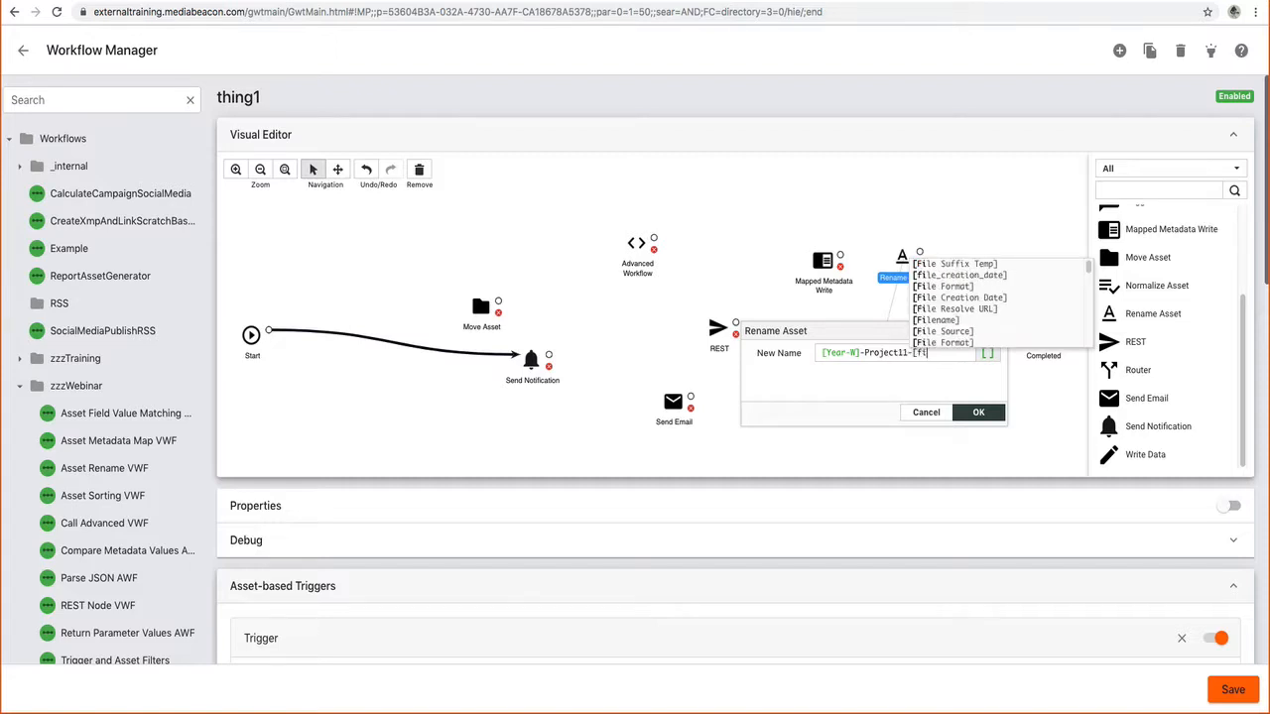
{"action": "key", "text": "Down"}
{"action": "key", "text": "Down"}
{"action": "key", "text": "Down"}
{"action": "key", "text": "Down"}
{"action": "key", "text": "Down"}
{"action": "key", "text": "Down"}
{"action": "key", "text": "Down"}
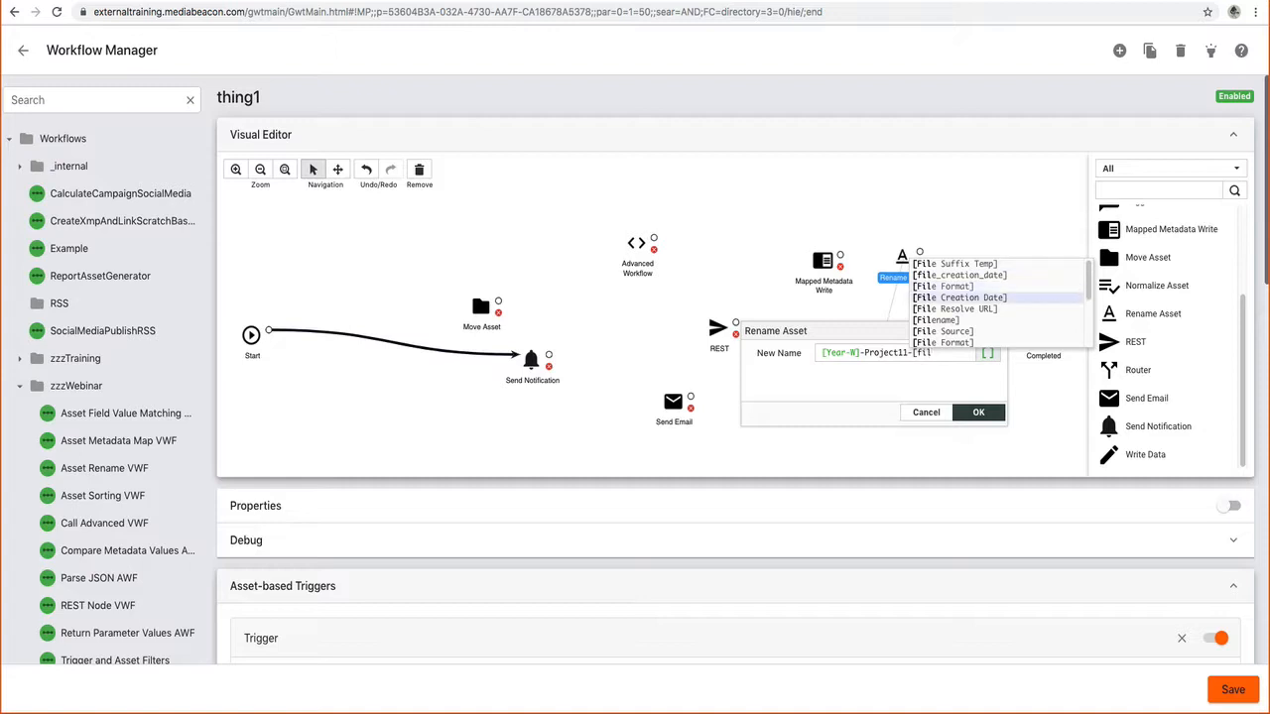
{"action": "key", "text": "Return"}
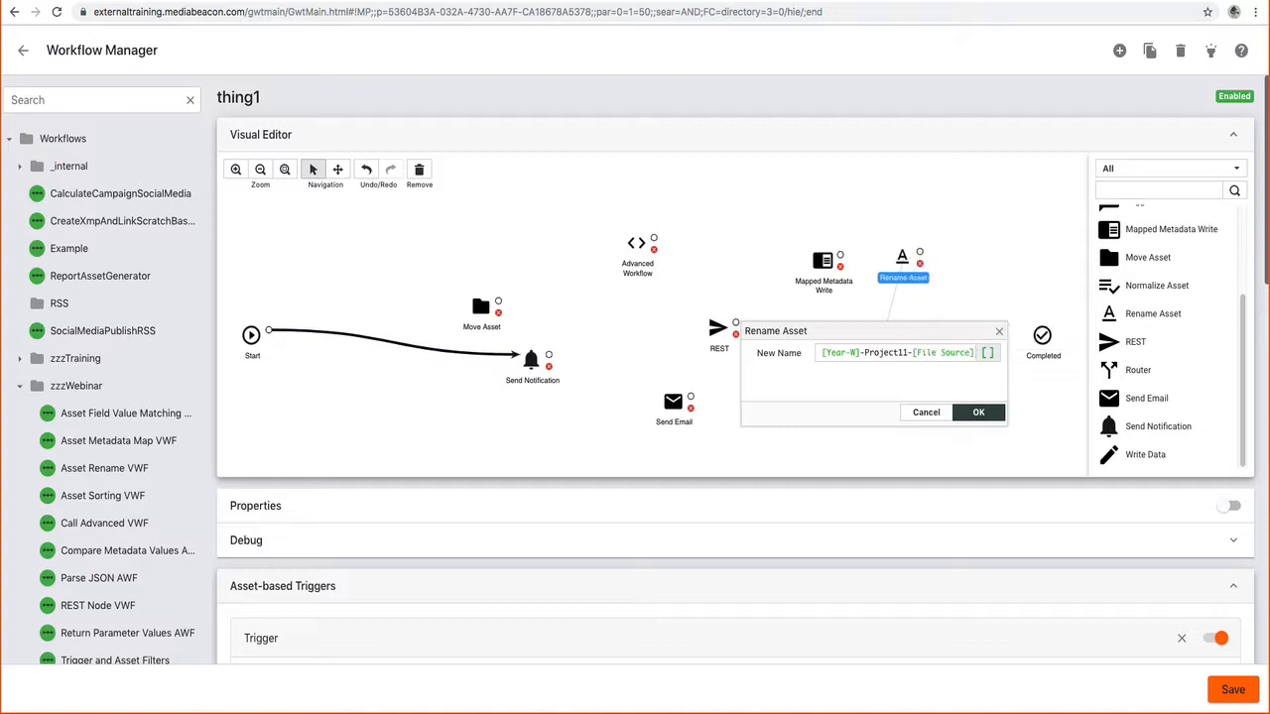
Step: Add the .jpg extension to the New Name, review the full pattern and close the Rename Asset settings without applying them
{"action": "type", "text": ".jpg"}
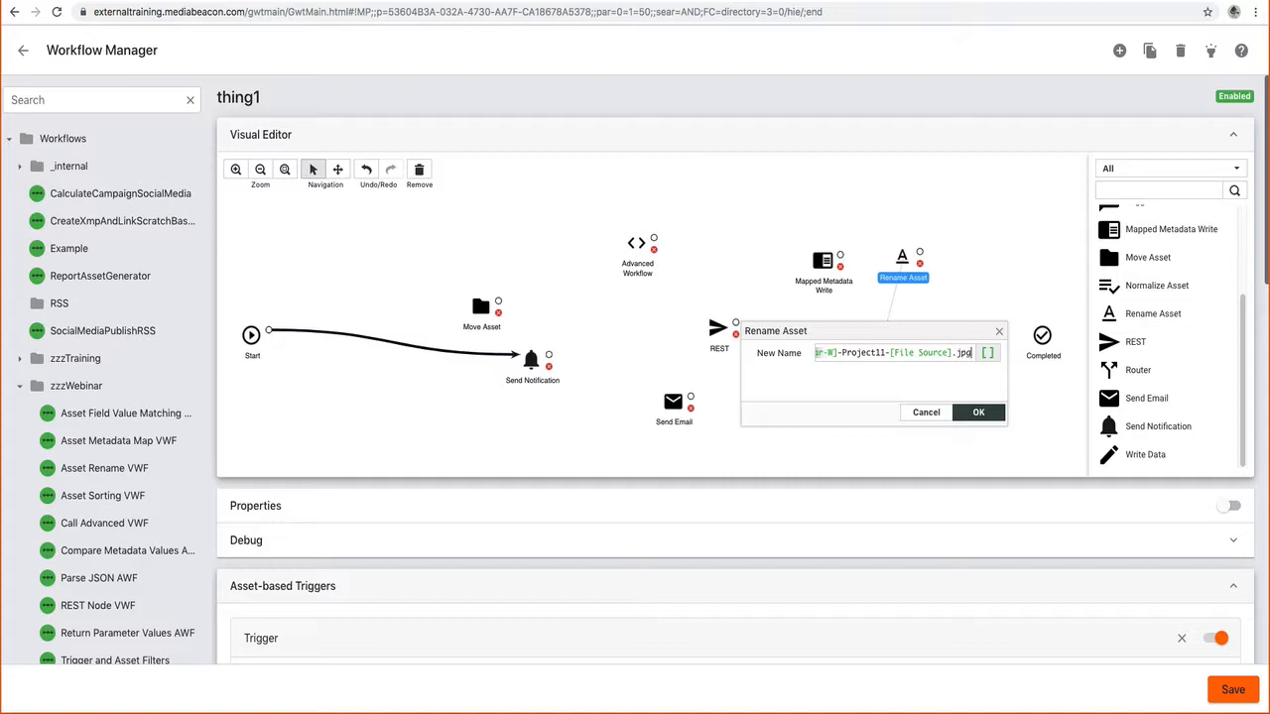
{"action": "right_click", "coordinate": [957, 353]}
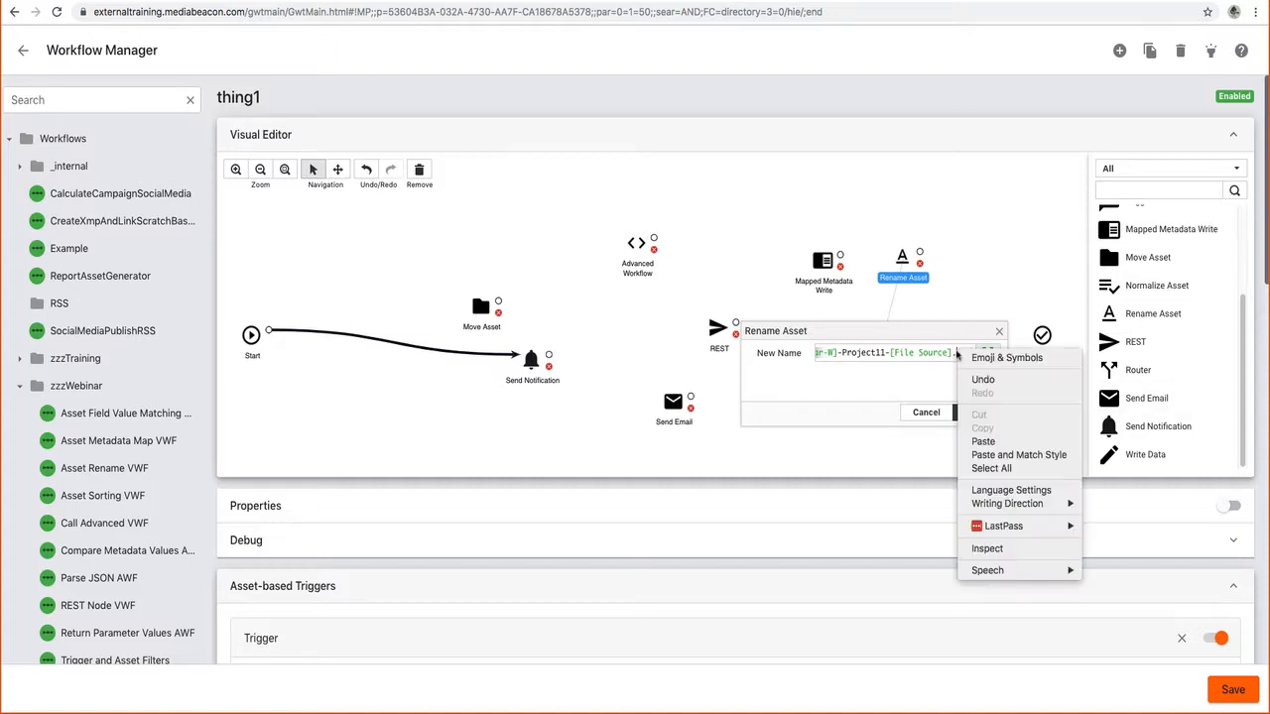
{"action": "left_click", "coordinate": [956, 353]}
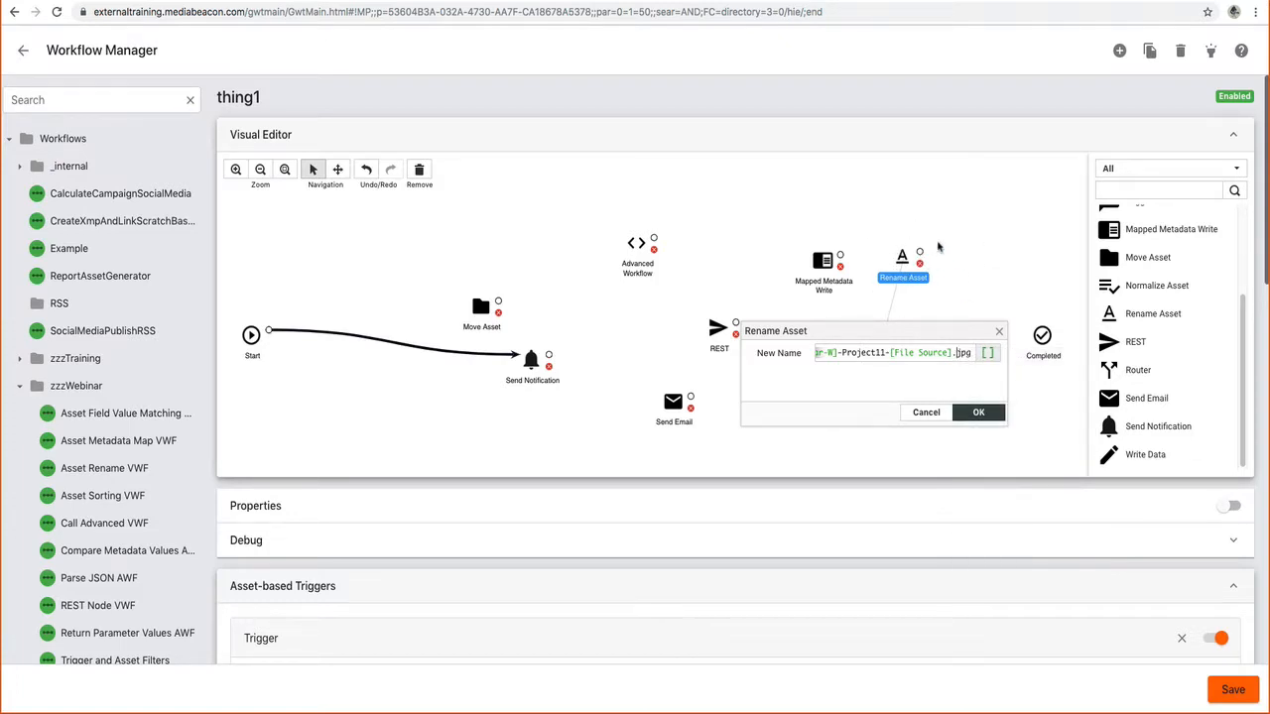
{"action": "left_click_drag", "start_coordinate": [896, 355], "coordinate": [786, 361]}
{"action": "left_click", "coordinate": [915, 353]}
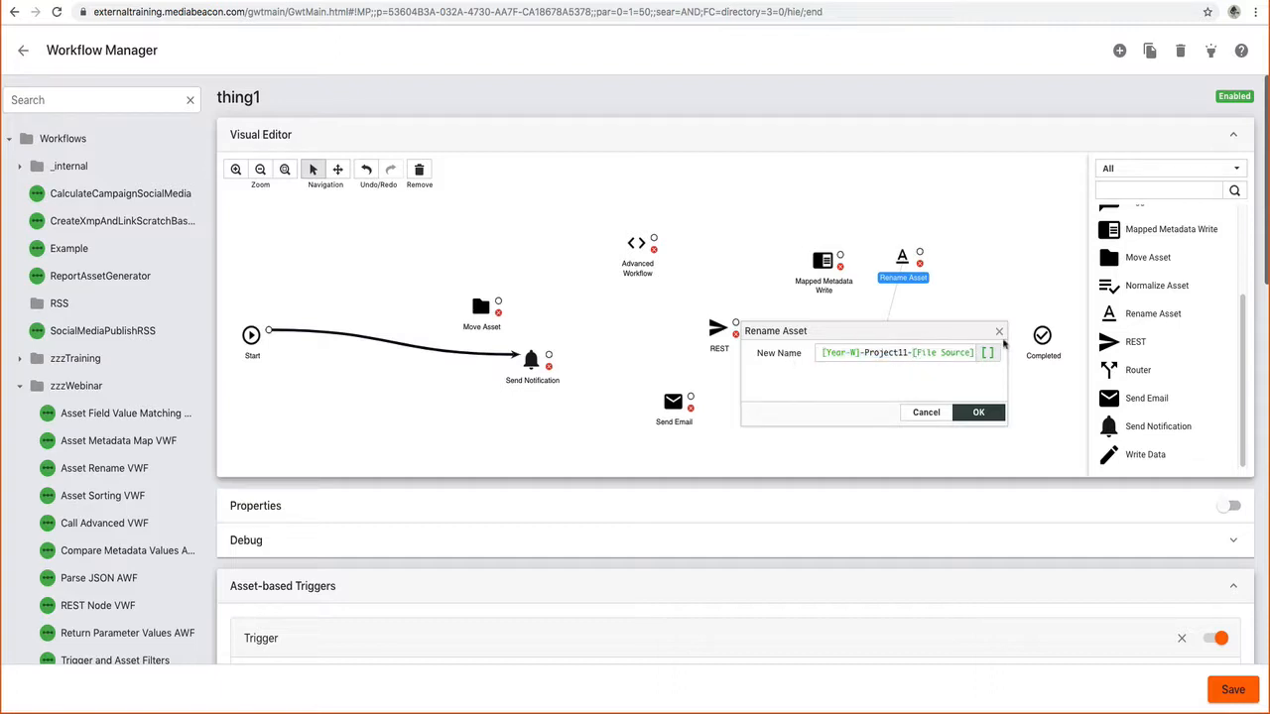
{"action": "left_click", "coordinate": [999, 333]}
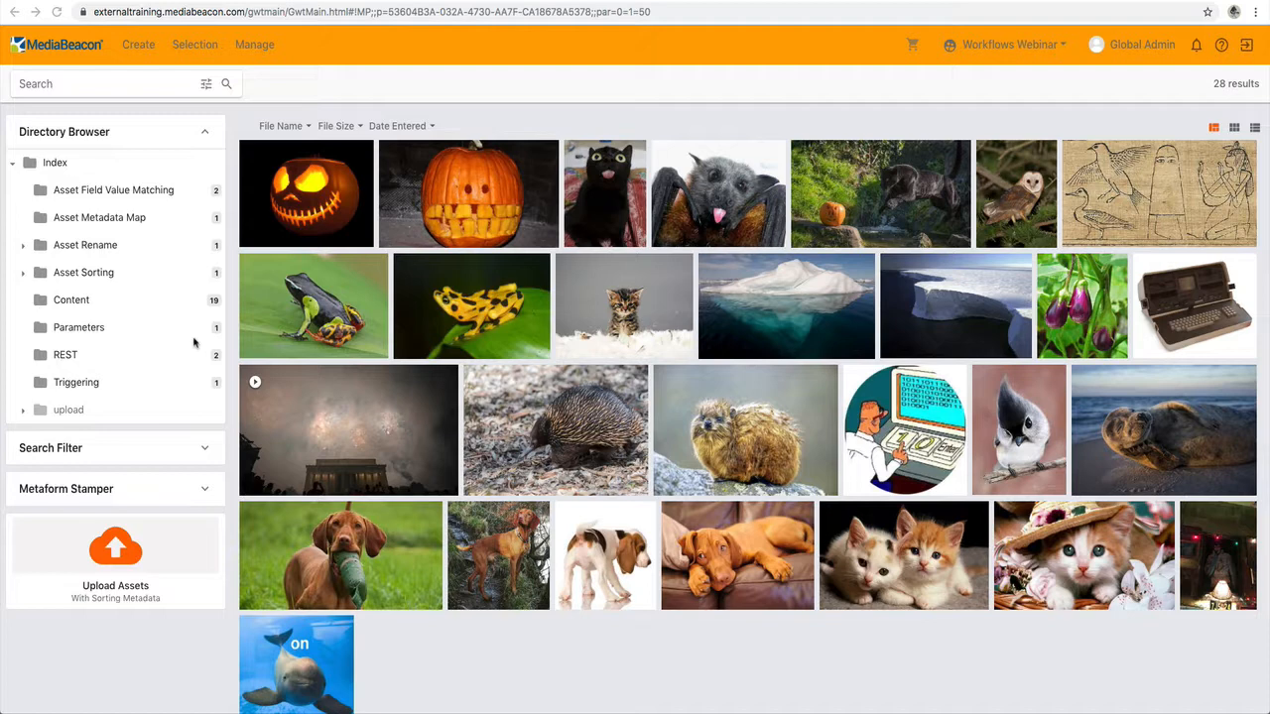
Step: In the Asset Field Value Matching folder, set the black frog image's Main Color to black and Highlight Color to orange, and save
{"action": "left_click", "coordinate": [109, 195]}
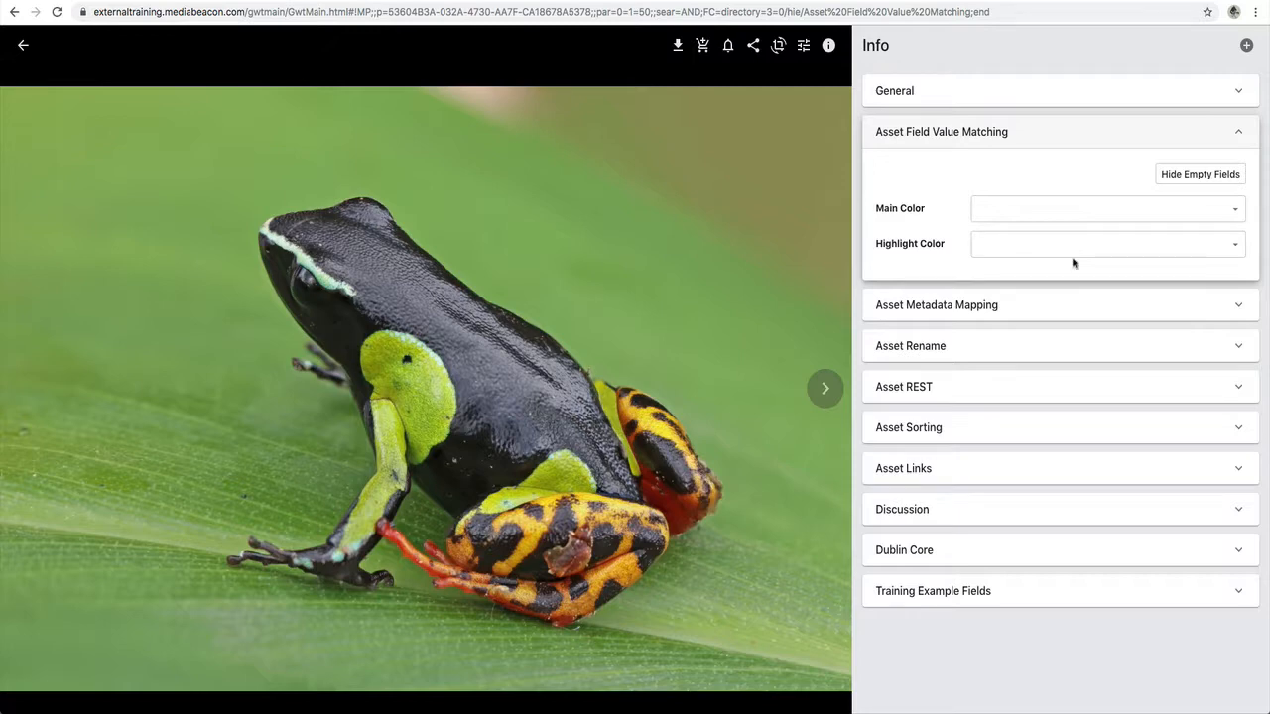
{"action": "left_click", "coordinate": [1234, 208]}
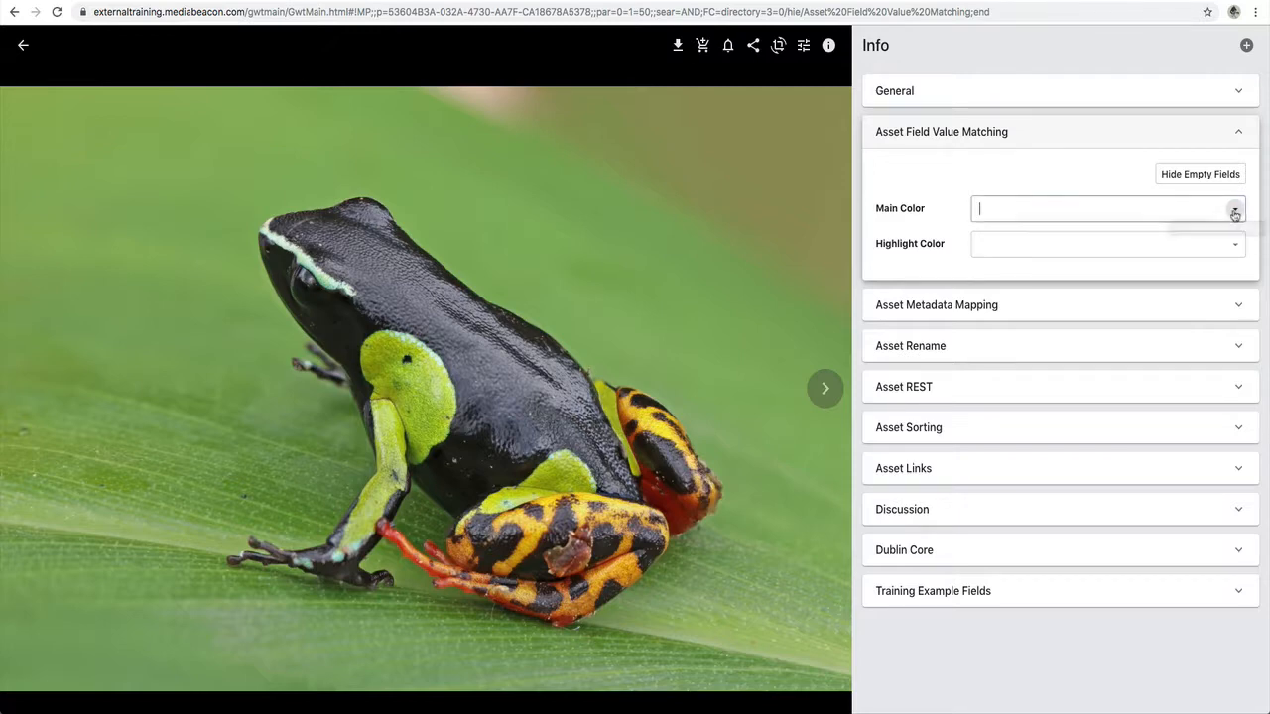
{"action": "right_click", "coordinate": [1047, 243]}
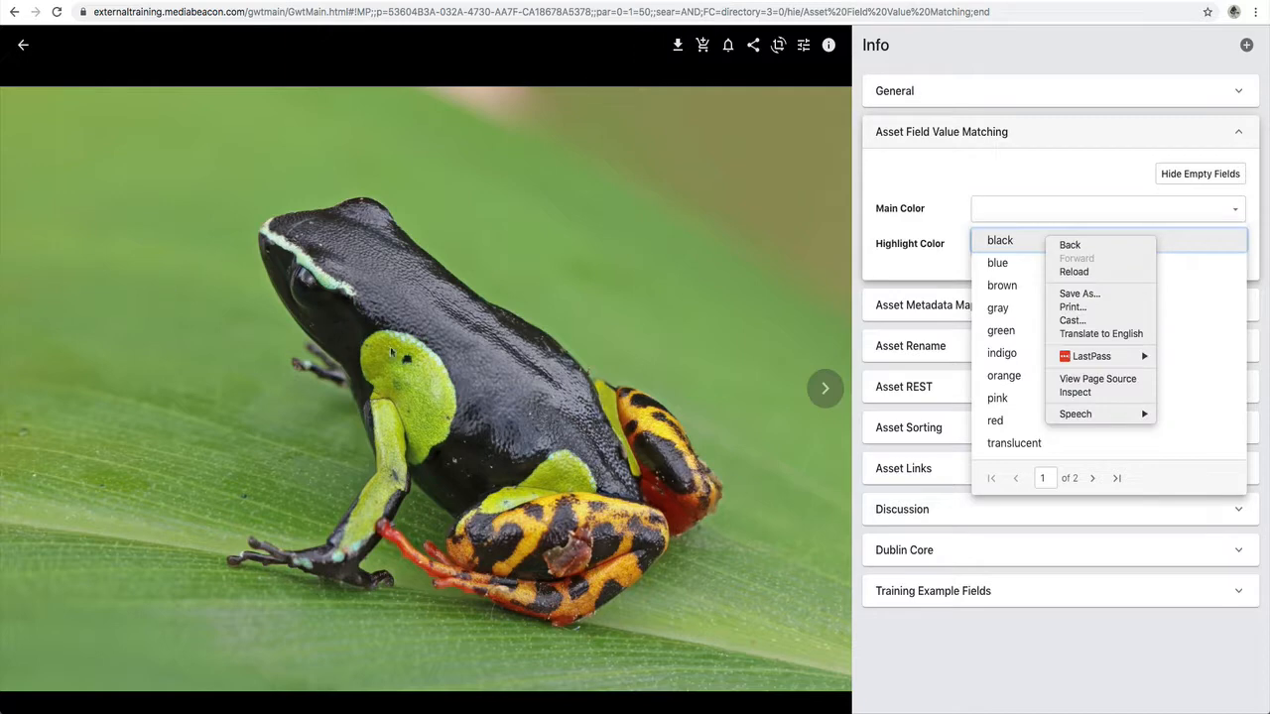
{"action": "left_click", "coordinate": [1033, 244]}
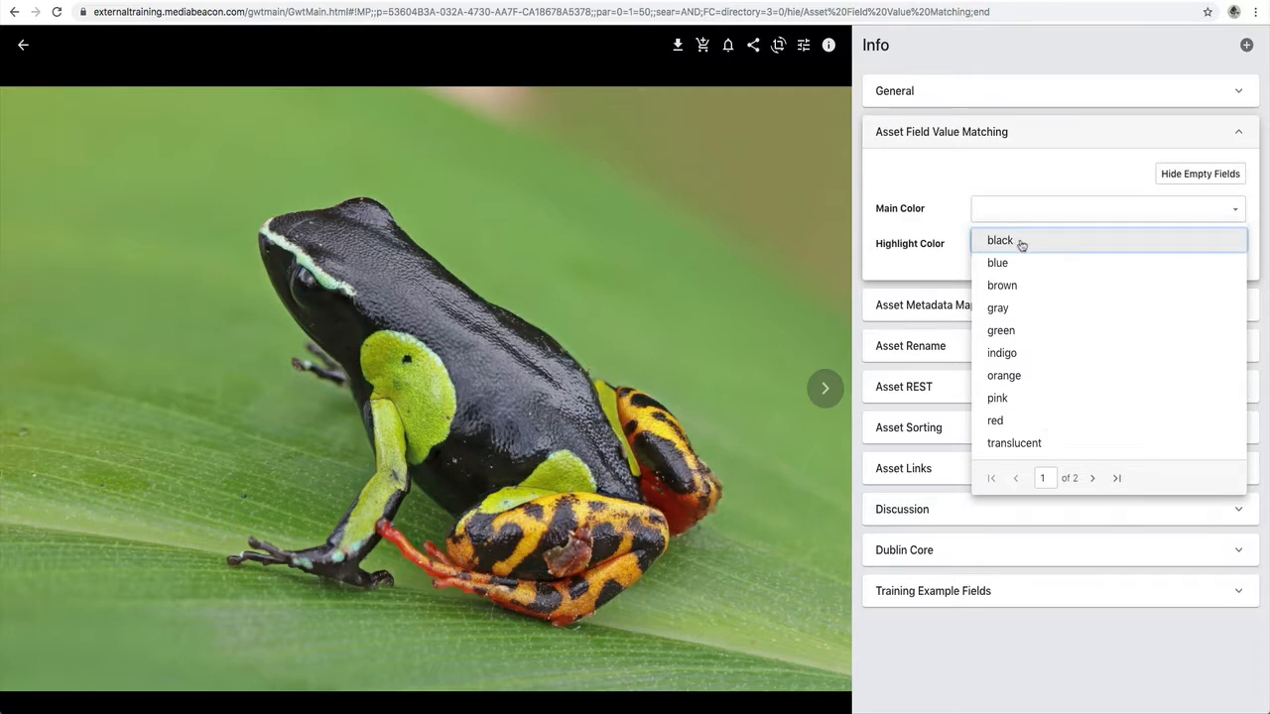
{"action": "left_click", "coordinate": [1020, 243]}
{"action": "left_click", "coordinate": [1235, 244]}
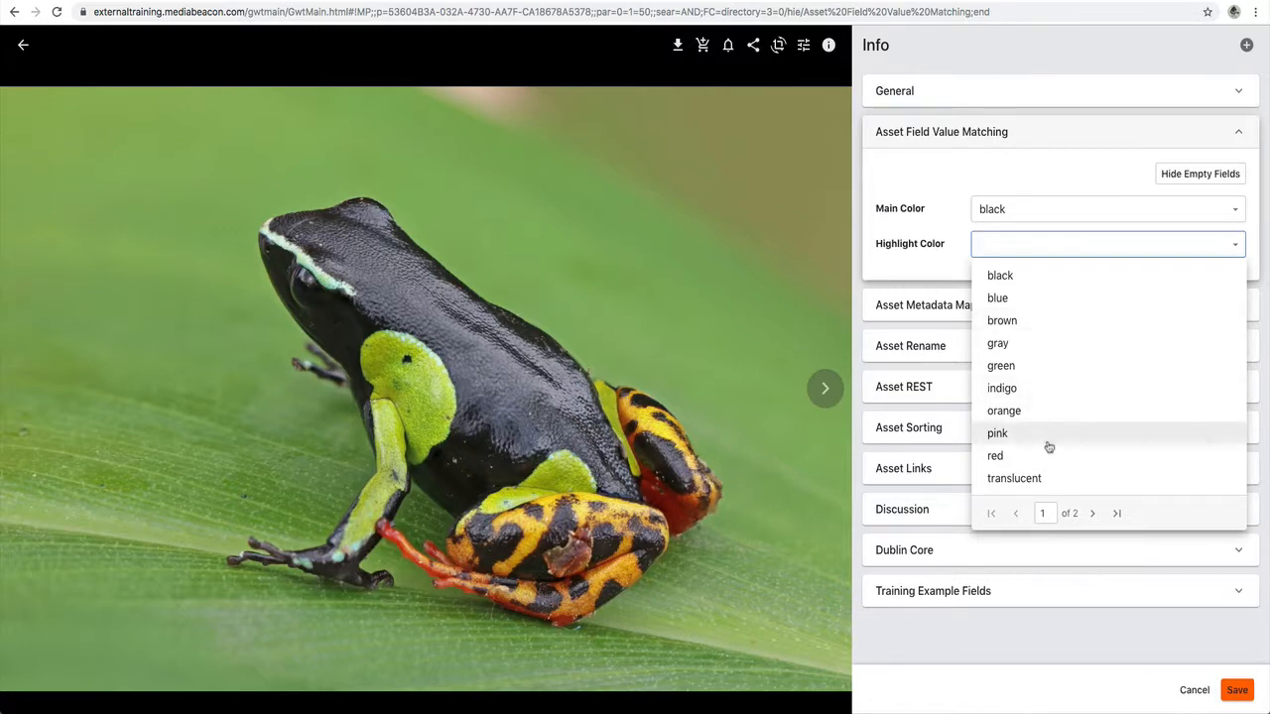
{"action": "left_click", "coordinate": [1027, 410]}
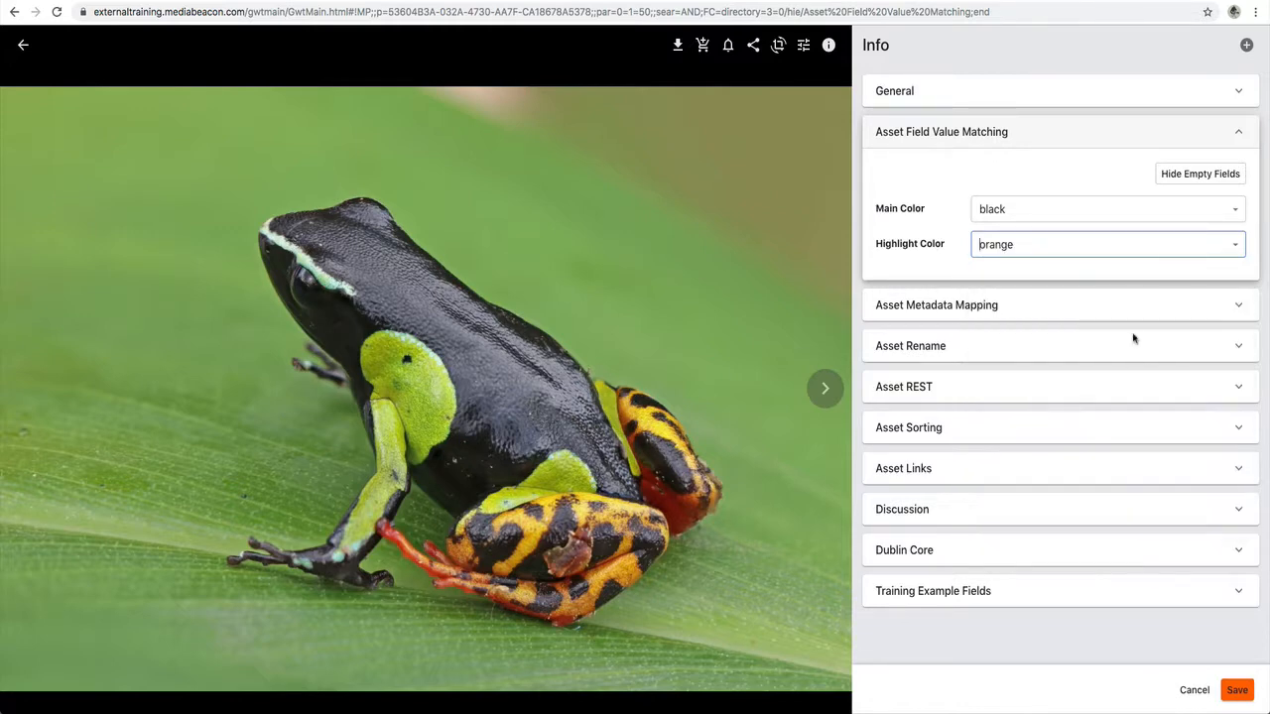
{"action": "left_click", "coordinate": [1237, 690]}
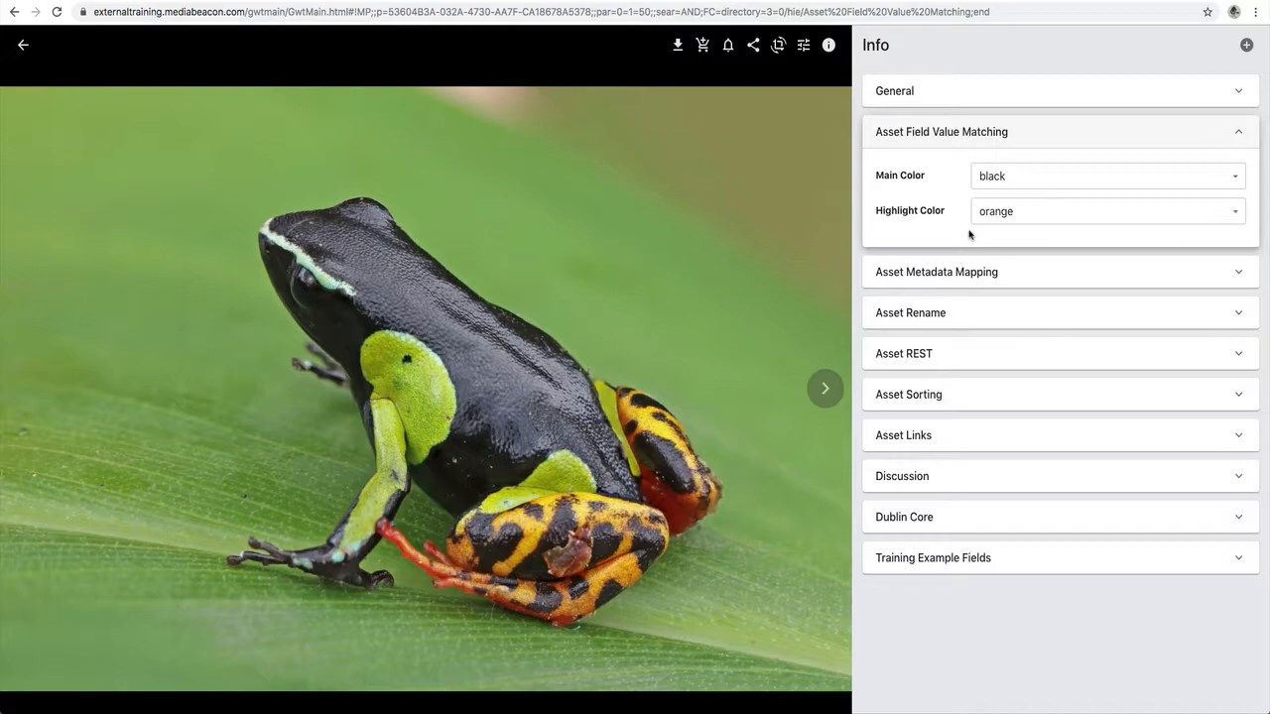
Step: Return to the folder's assets and check the notification for the black frog image
{"action": "left_click", "coordinate": [23, 45]}
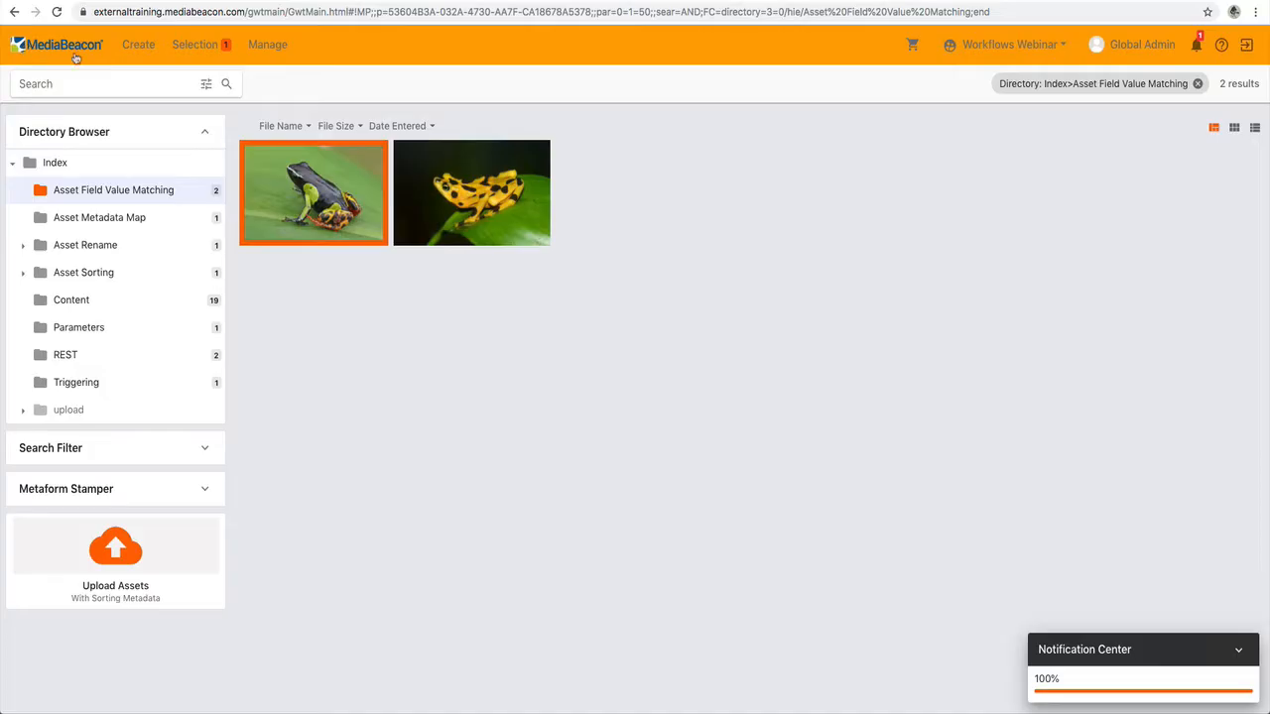
{"action": "left_click", "coordinate": [1196, 52]}
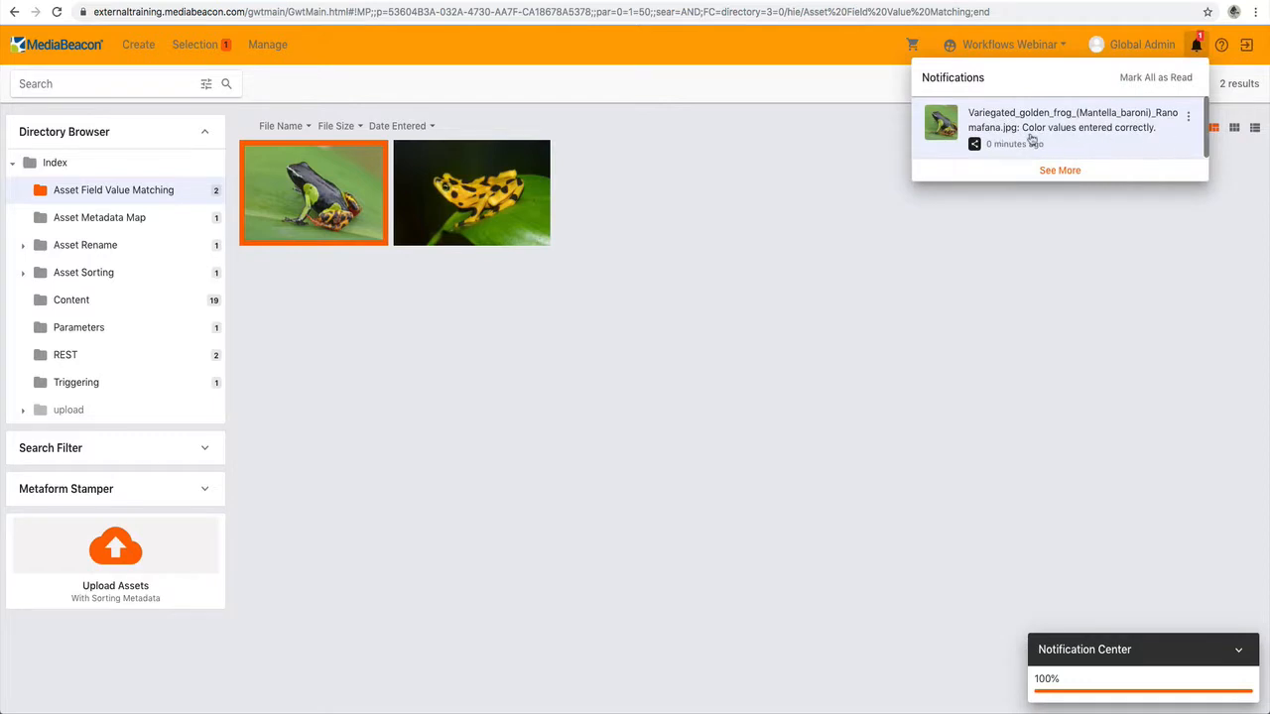
{"action": "left_click", "coordinate": [636, 263]}
Step: Open the yellow frog image, set both its Main Color and Highlight Color to yellow, and save the metadata
{"action": "double_click", "coordinate": [535, 156]}
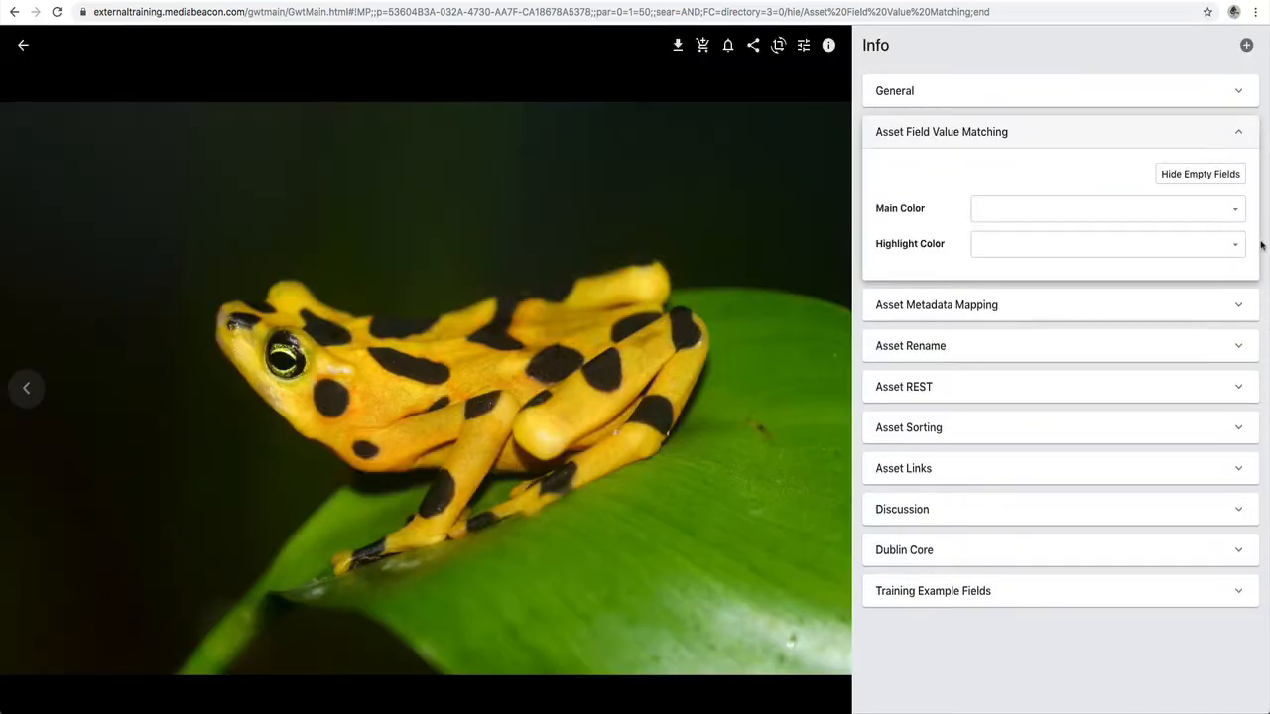
{"action": "left_click", "coordinate": [1236, 209]}
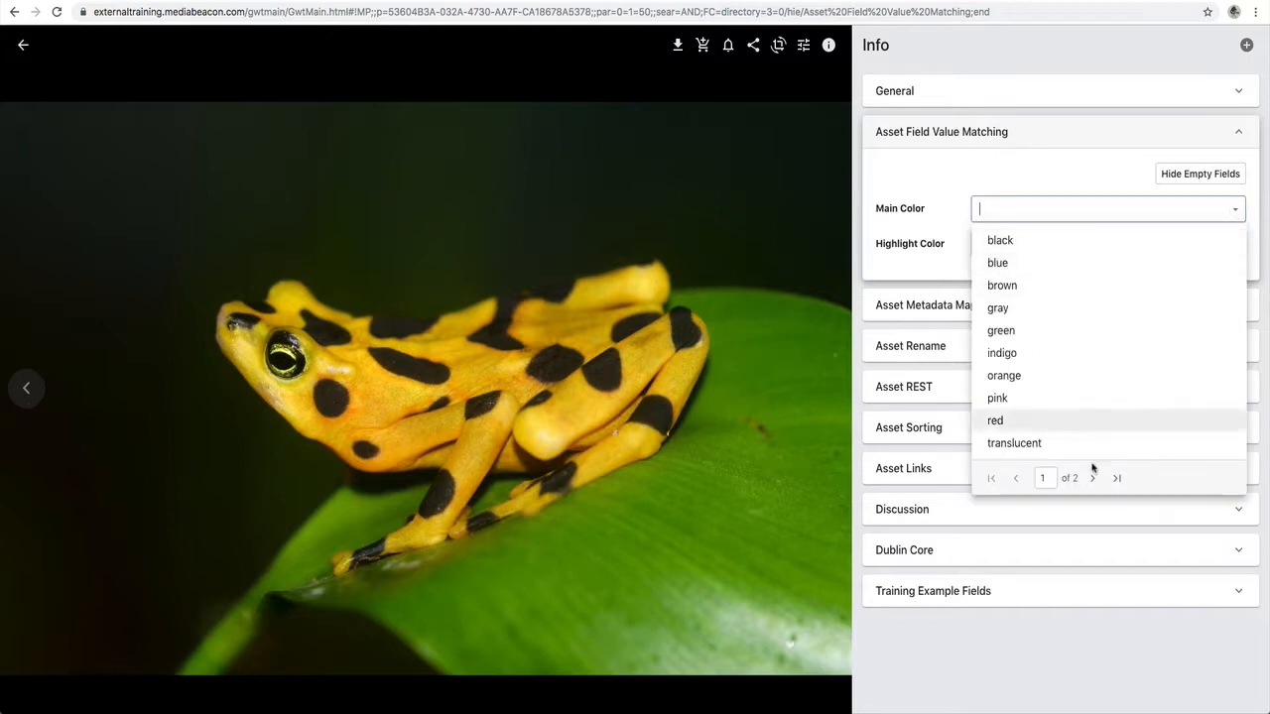
{"action": "type", "text": "yellow"}
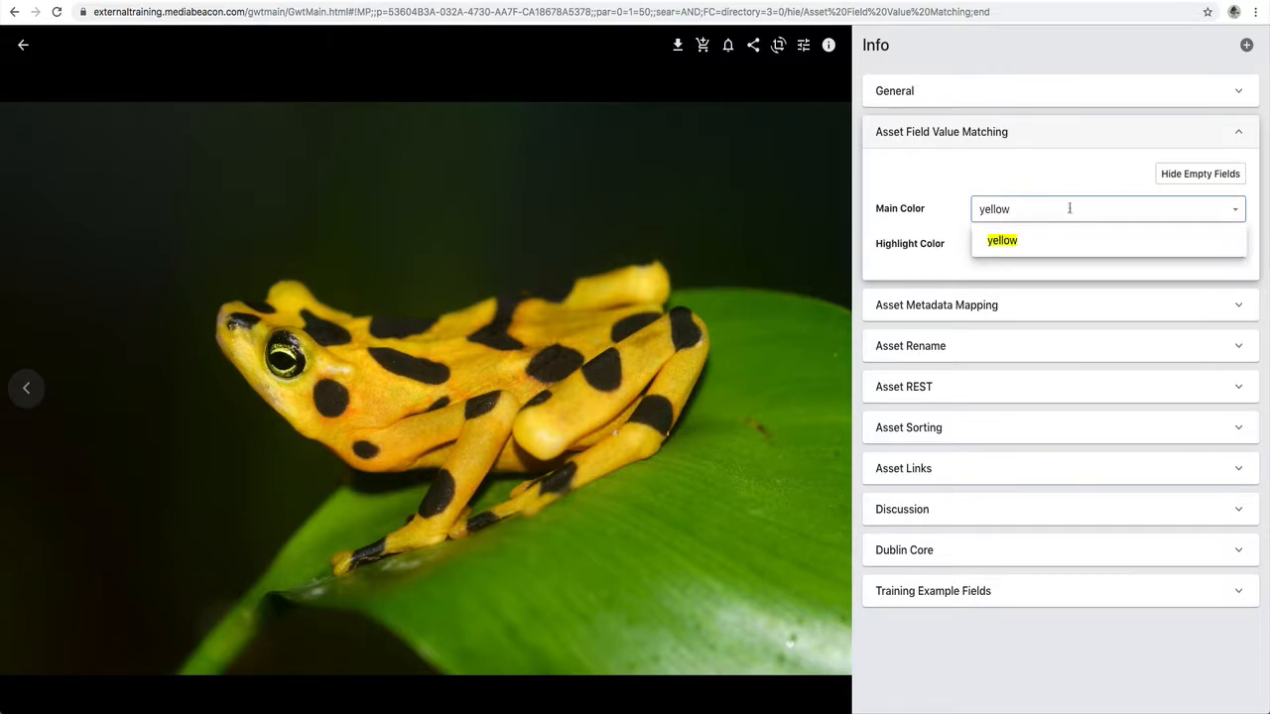
{"action": "left_click", "coordinate": [1024, 243]}
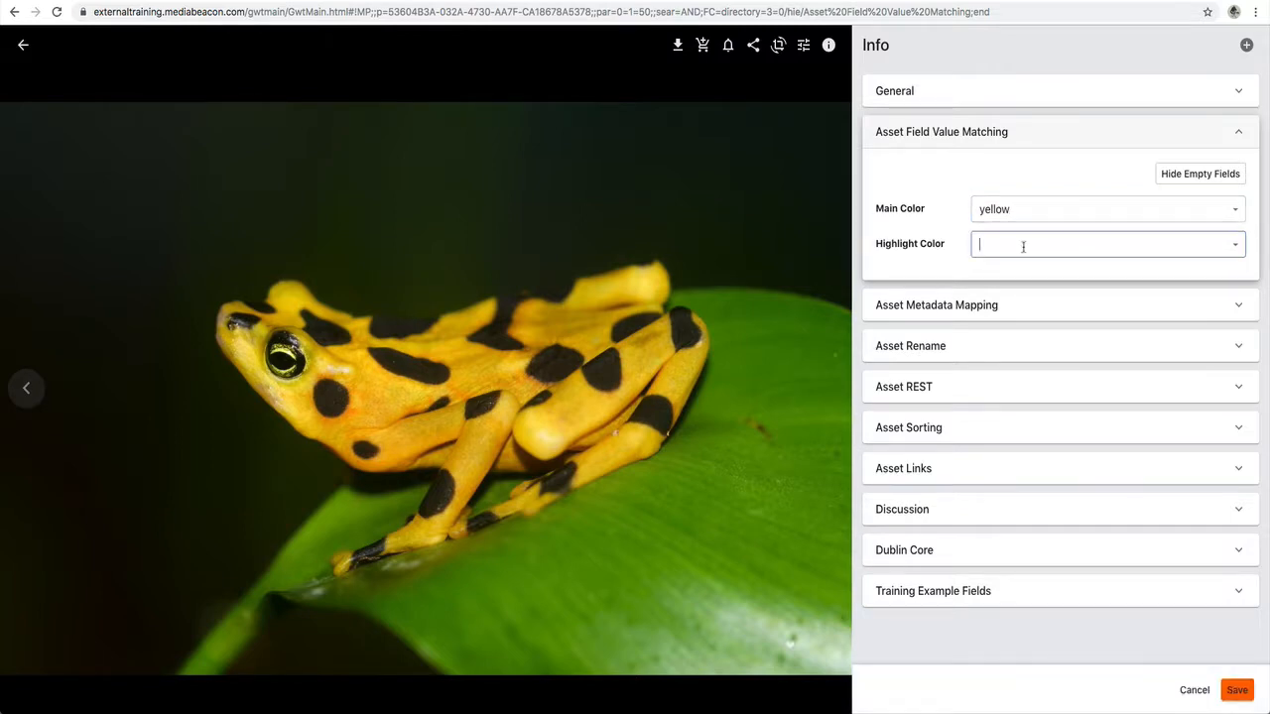
{"action": "type", "text": "yellow"}
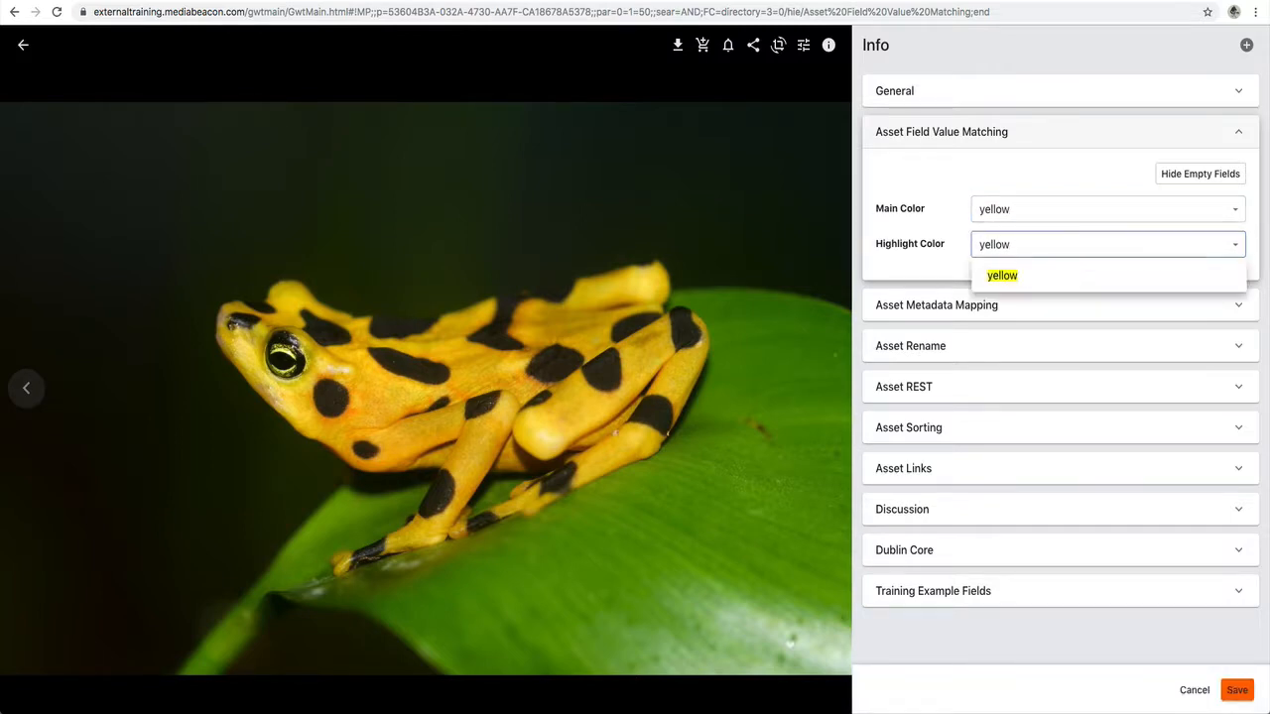
{"action": "left_click", "coordinate": [1014, 275]}
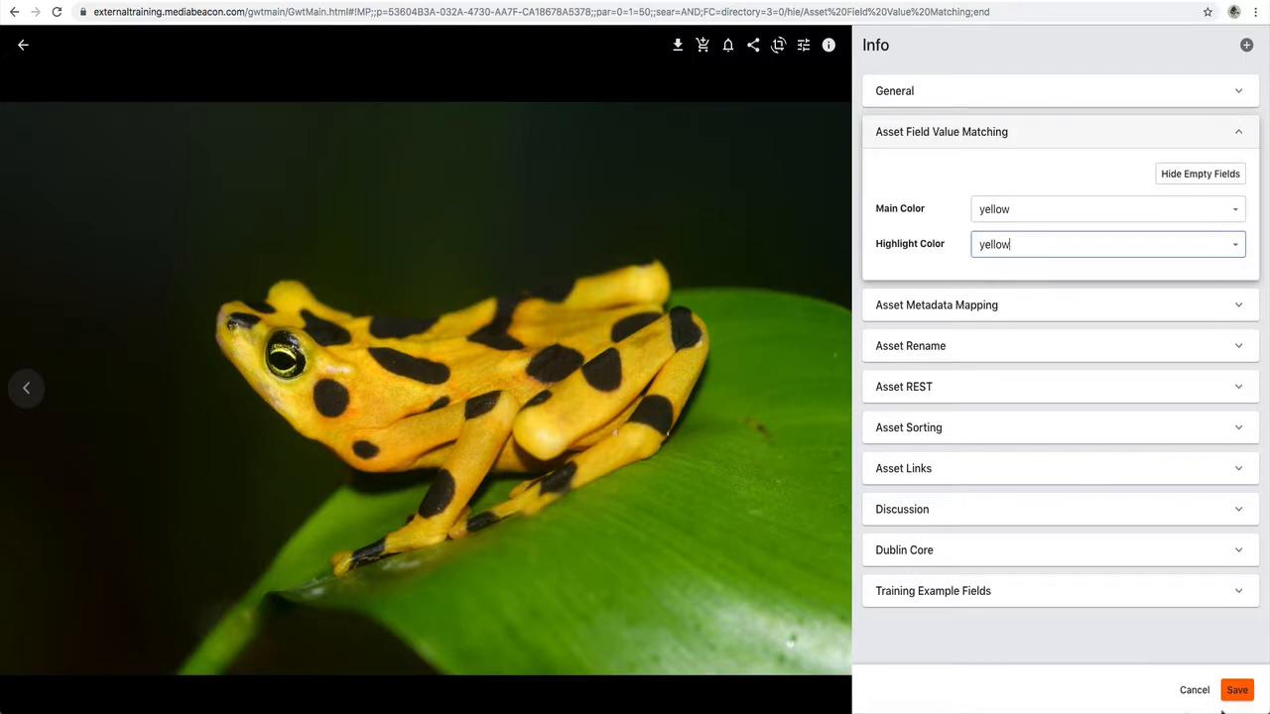
{"action": "left_click", "coordinate": [1235, 692]}
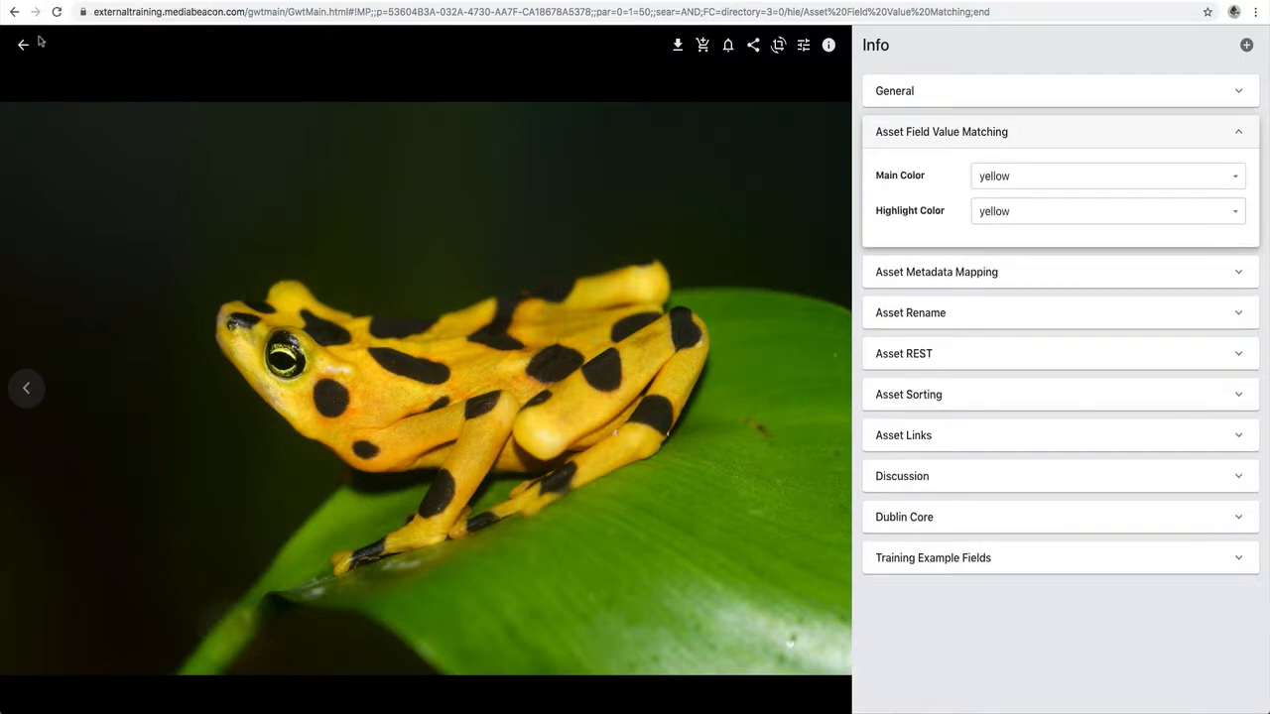
Step: Return to the folder's assets and check the notification for the yellow frog image
{"action": "left_click", "coordinate": [23, 44]}
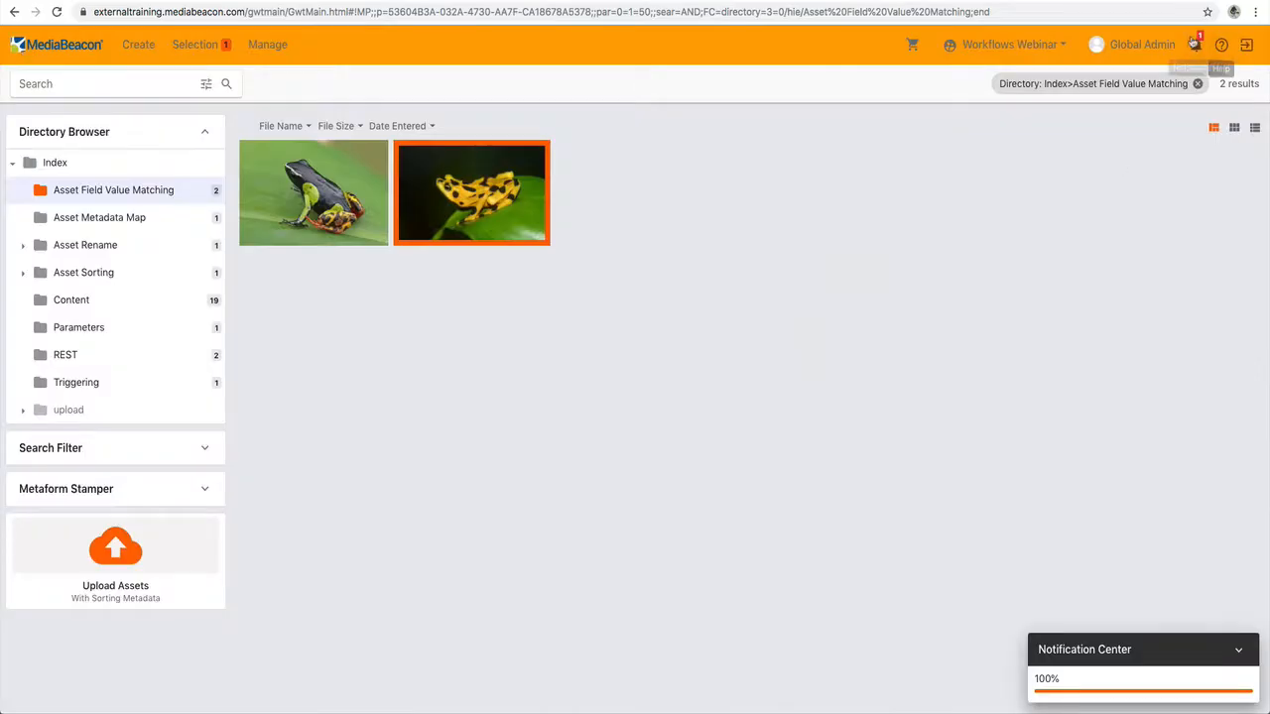
{"action": "left_click", "coordinate": [1195, 45]}
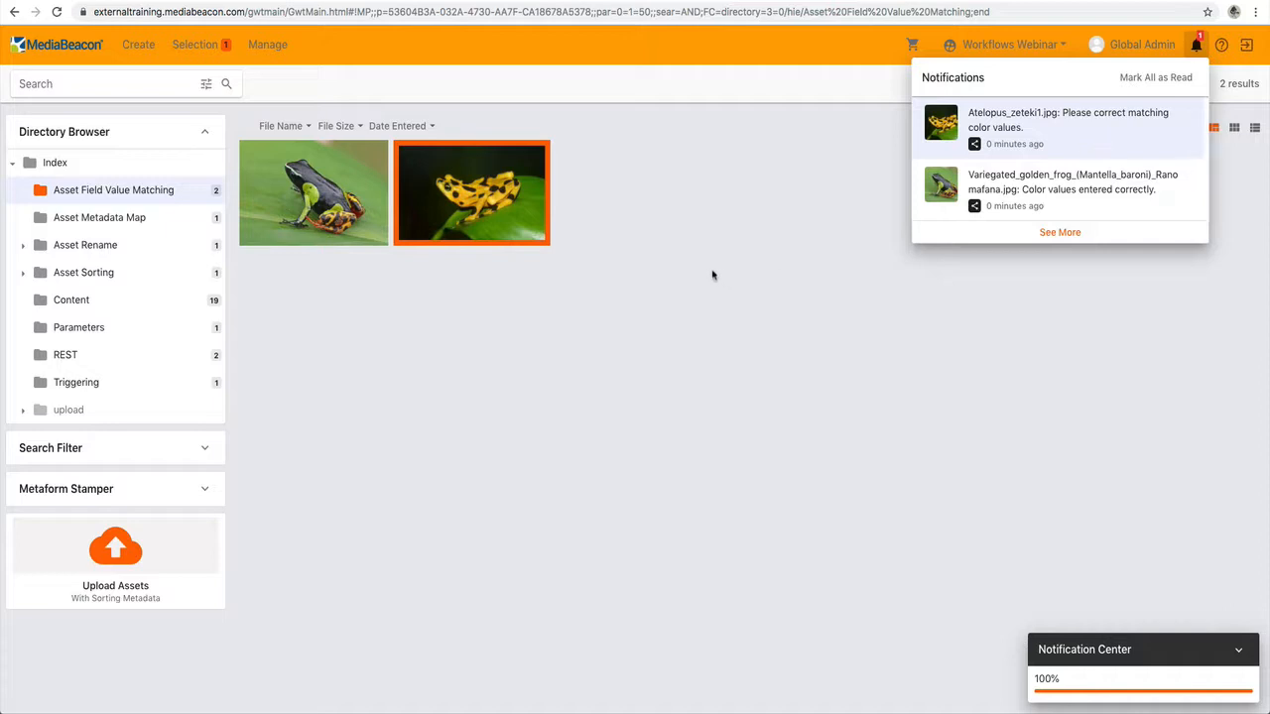
{"action": "left_click", "coordinate": [671, 274]}
Step: Open the Asset Field Value Matching visual workflow from the zzzWebinar folder in the Workflow Manager
{"action": "left_click", "coordinate": [255, 46]}
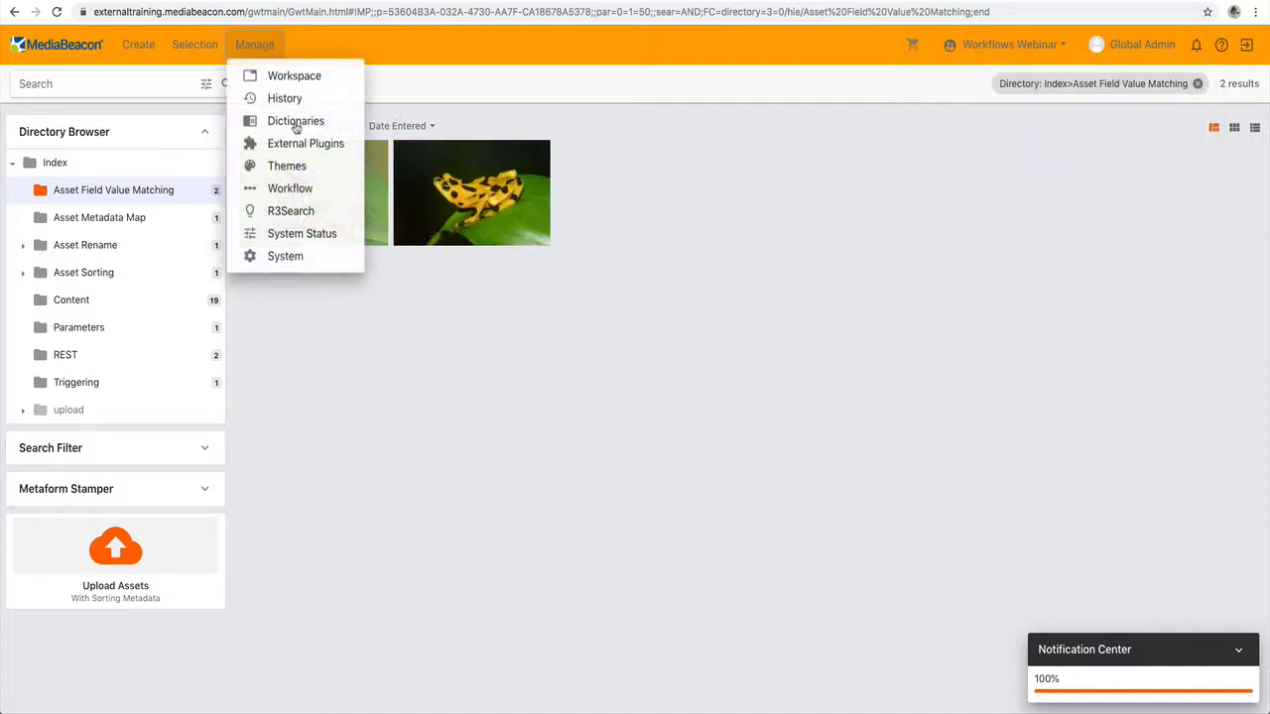
{"action": "left_click", "coordinate": [286, 188]}
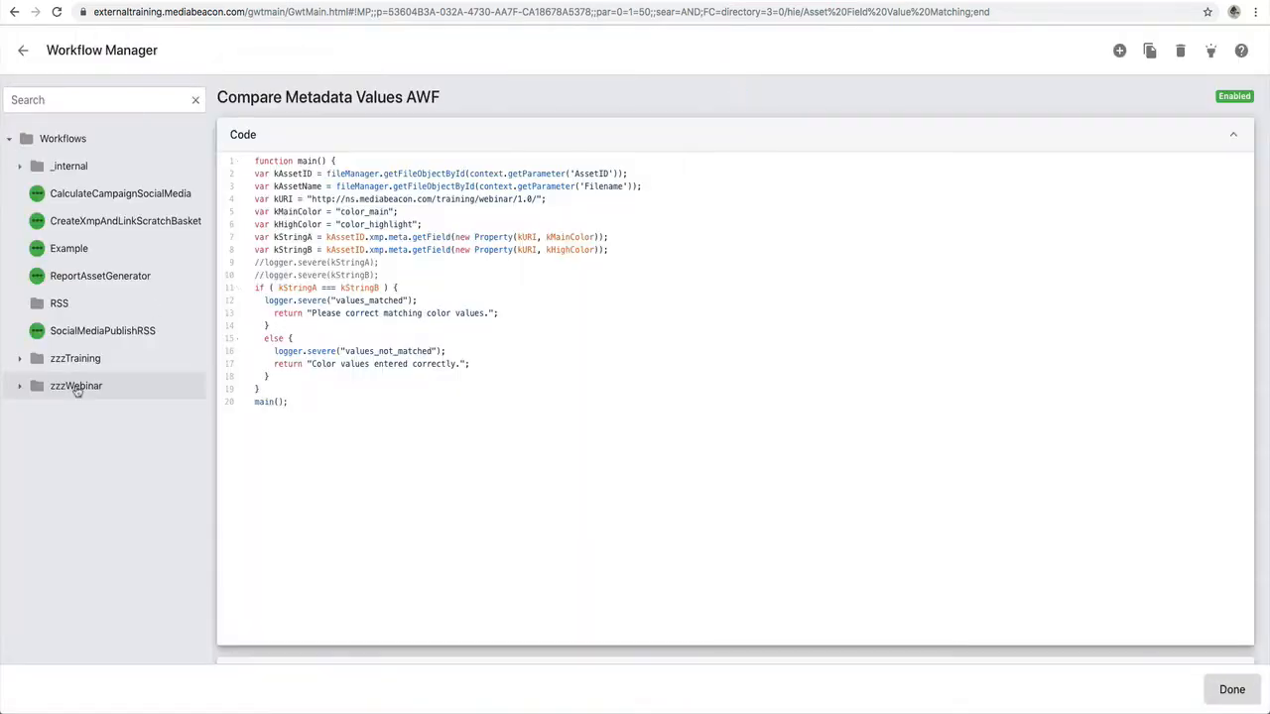
{"action": "left_click", "coordinate": [26, 389]}
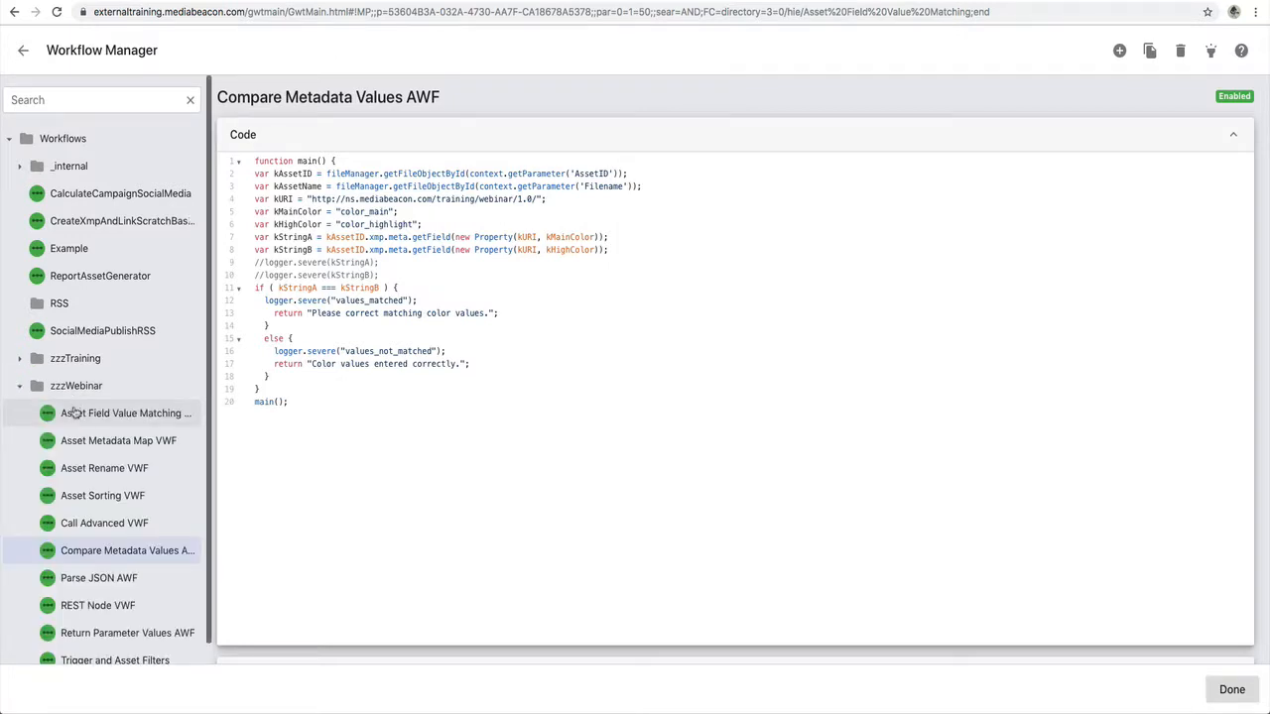
{"action": "left_click", "coordinate": [112, 416]}
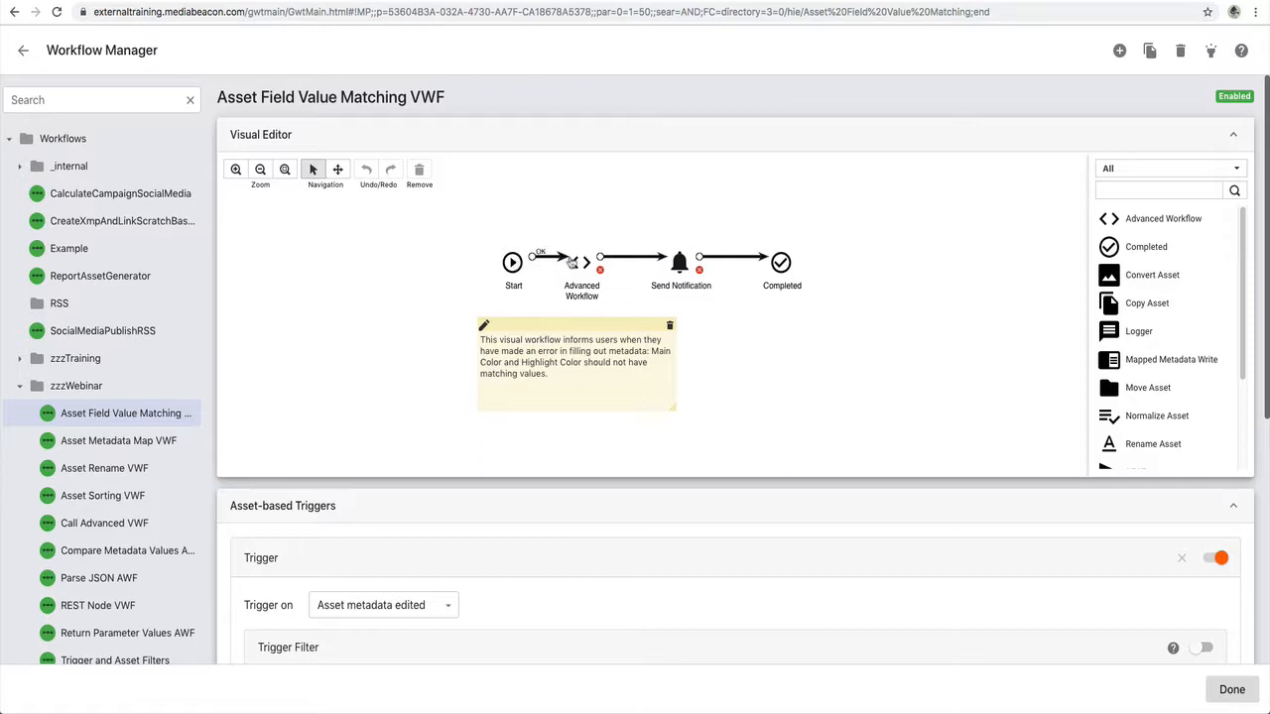
Step: Review the parameter names and values passed by the Advanced Workflow node, moving its settings dialog clear of the diagram
{"action": "double_click", "coordinate": [574, 263]}
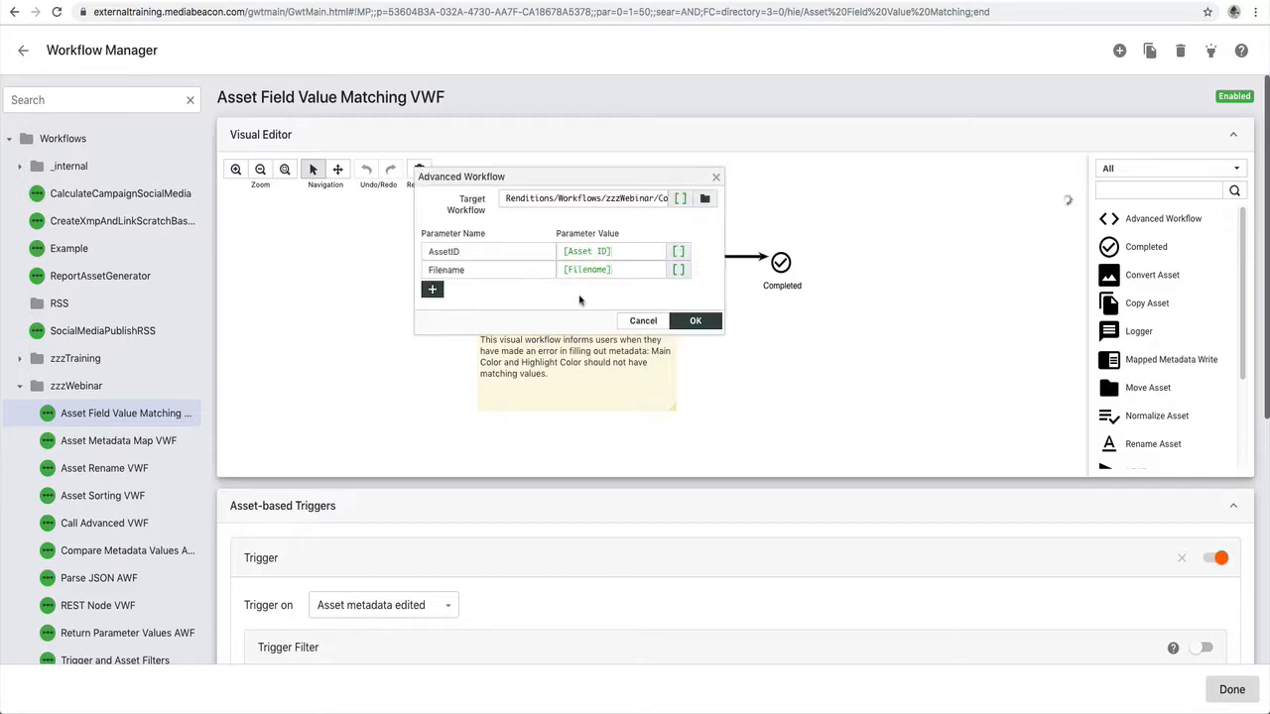
{"action": "left_click_drag", "start_coordinate": [507, 176], "coordinate": [704, 182]}
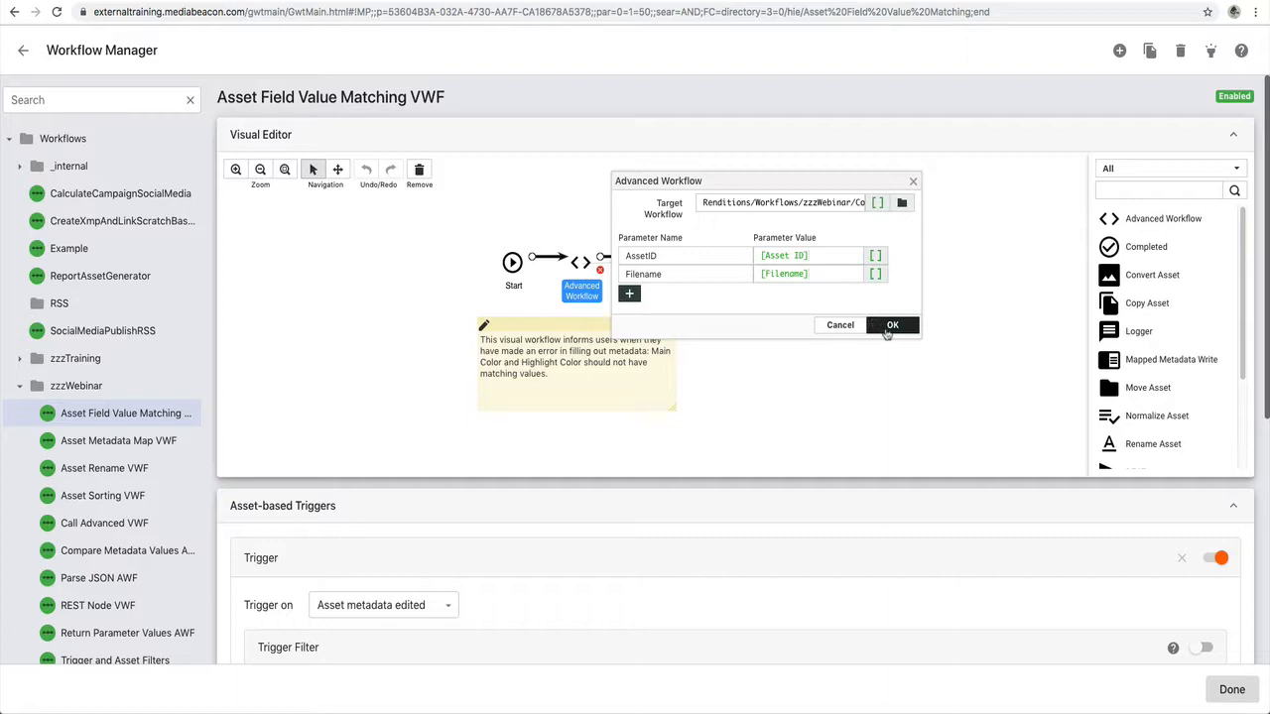
{"action": "left_click", "coordinate": [887, 330]}
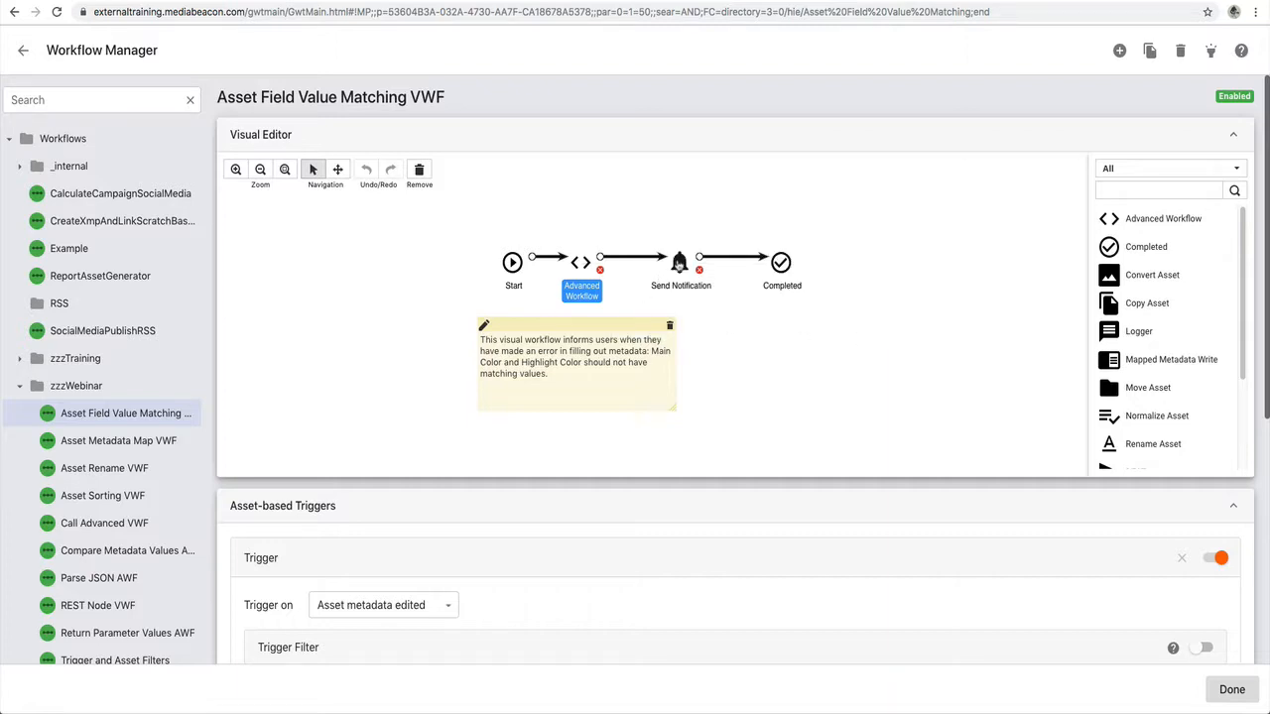
Step: Examine the recipient and message tokens in the Send Notification node and close its settings without changes
{"action": "double_click", "coordinate": [681, 264]}
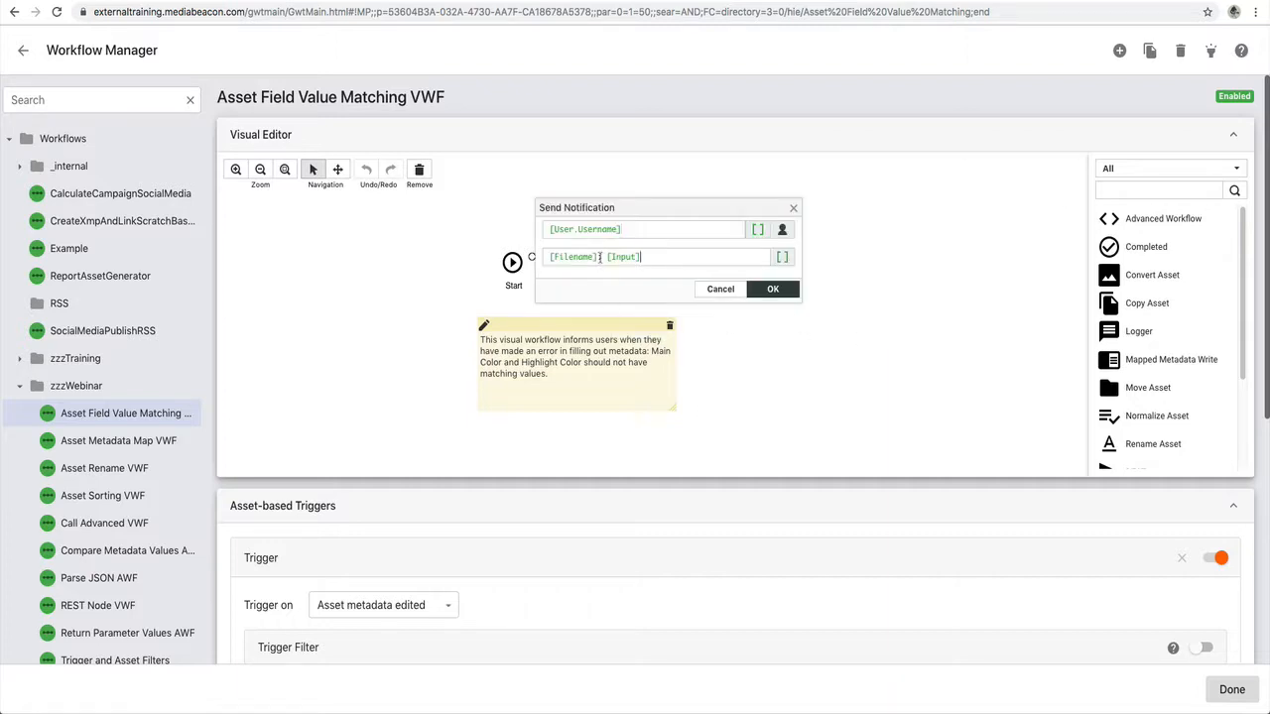
{"action": "left_click_drag", "start_coordinate": [600, 256], "coordinate": [541, 256]}
{"action": "left_click_drag", "start_coordinate": [647, 257], "coordinate": [611, 259]}
{"action": "left_click", "coordinate": [792, 209]}
{"action": "left_click", "coordinate": [910, 241]}
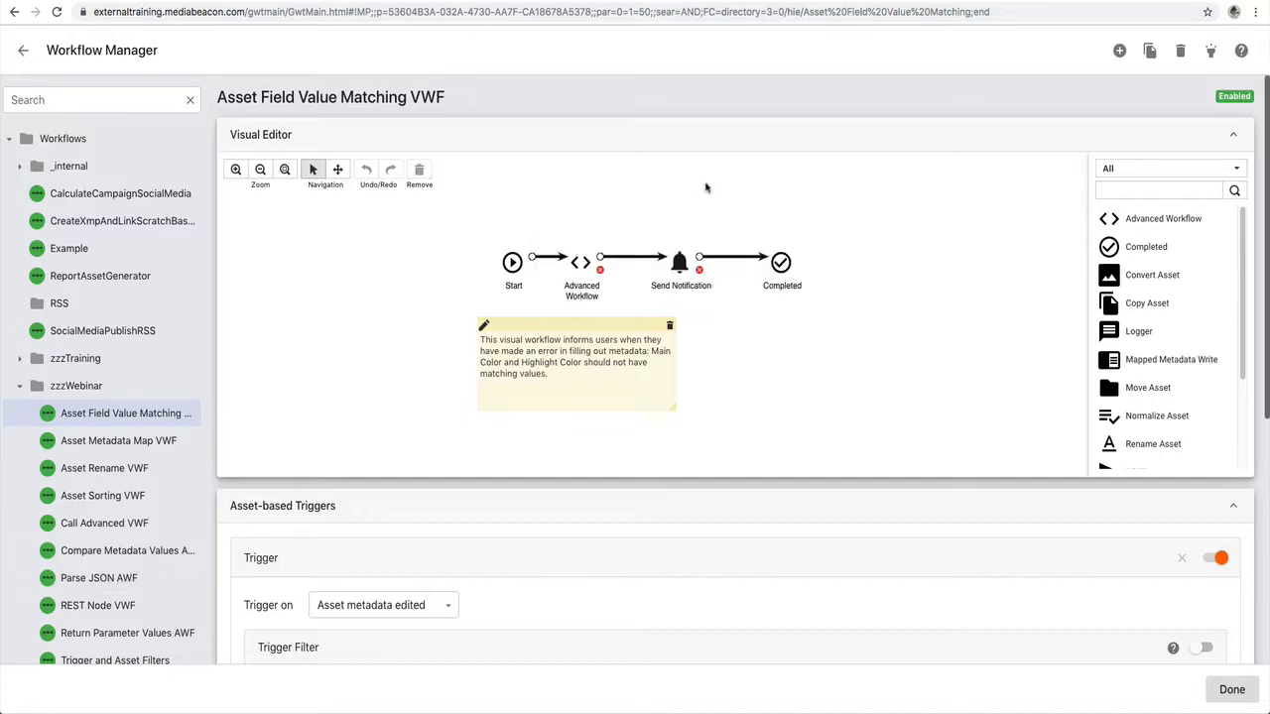
Step: Widen the Advanced Workflow node's settings to read the full Target Workflow path, and cancel without changes
{"action": "double_click", "coordinate": [583, 273]}
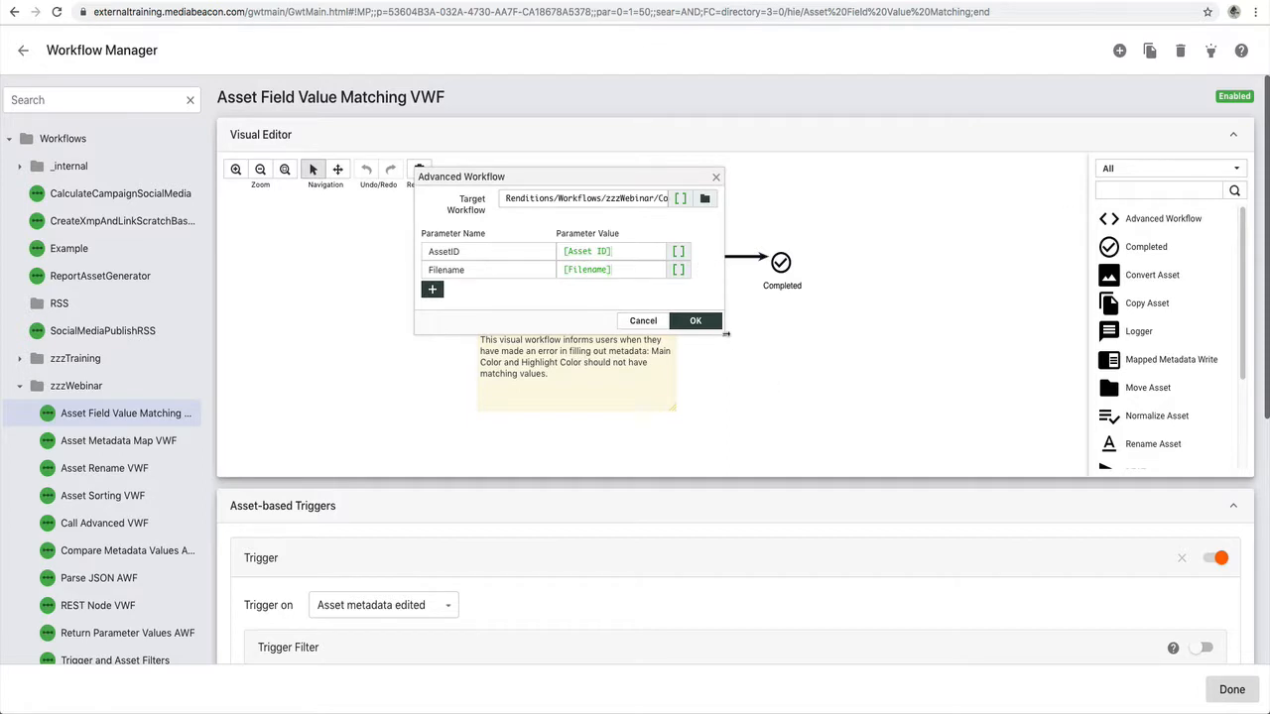
{"action": "left_click_drag", "start_coordinate": [725, 335], "coordinate": [1084, 322]}
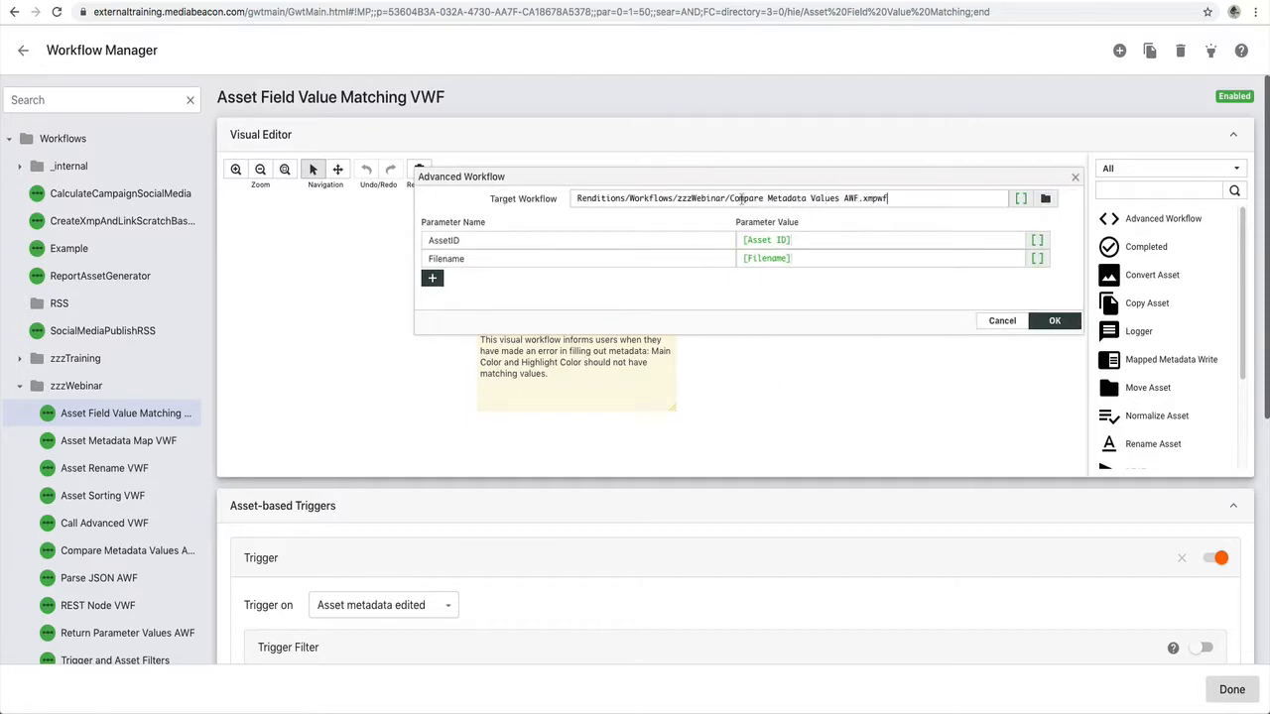
{"action": "left_click", "coordinate": [985, 322]}
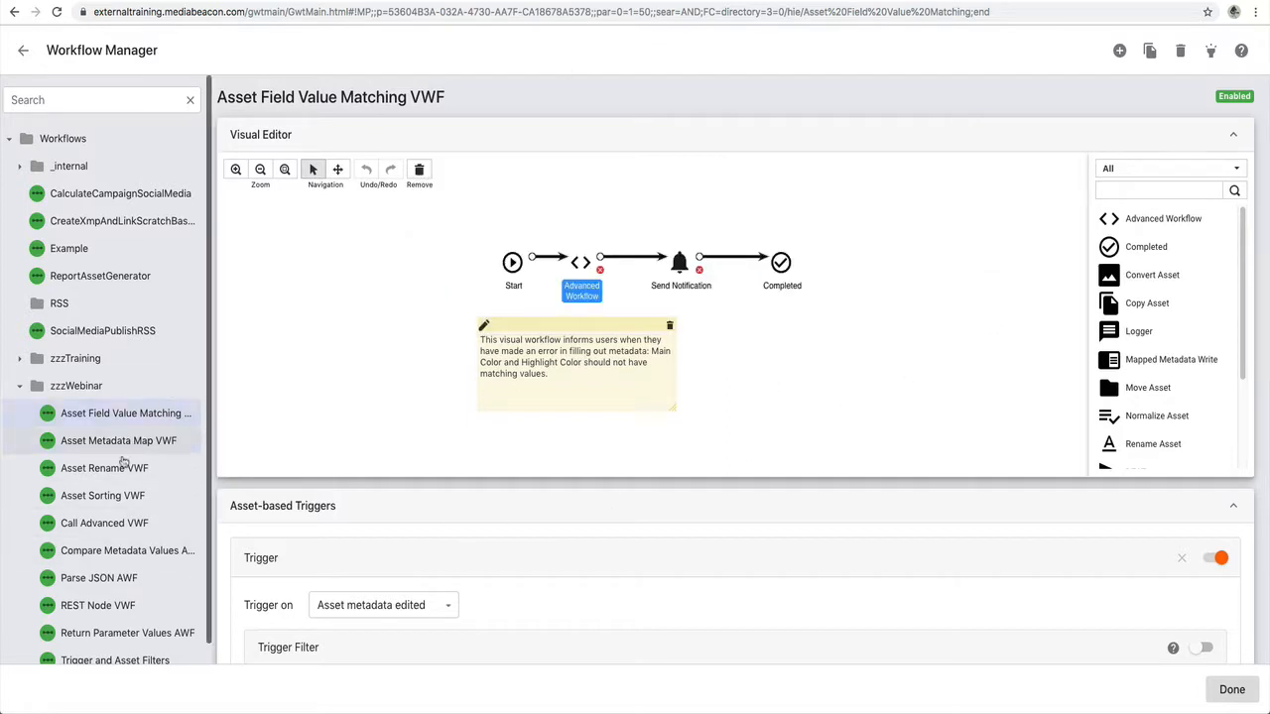
Step: Open the Compare Metadata Values AWF workflow and examine its asset ID, namespace URI and color field variables
{"action": "left_click", "coordinate": [144, 556]}
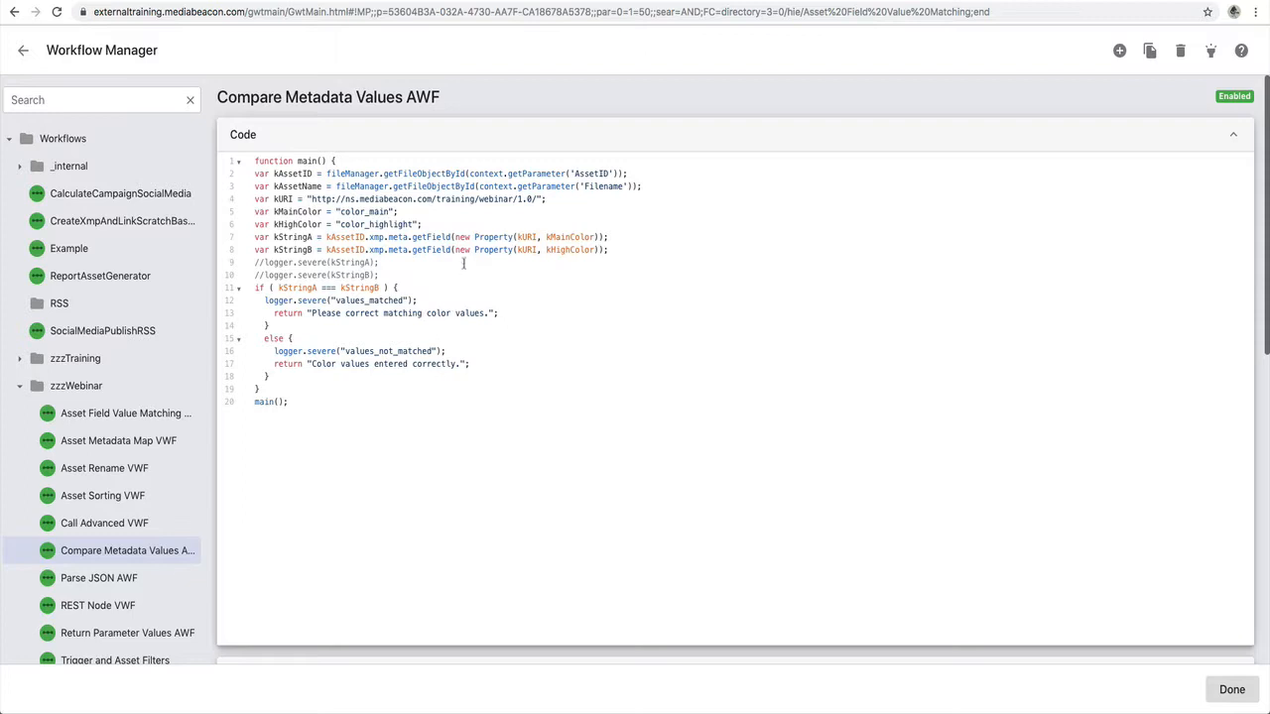
{"action": "left_click", "coordinate": [285, 175]}
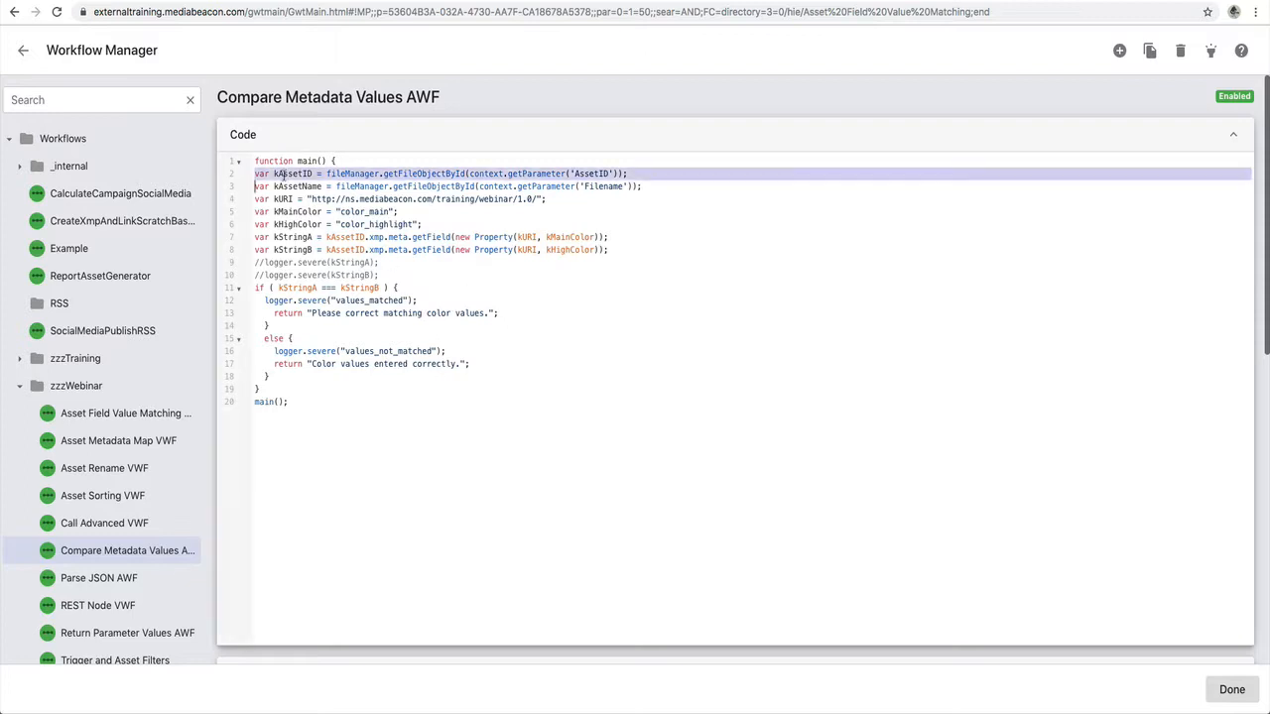
{"action": "double_click", "coordinate": [590, 174]}
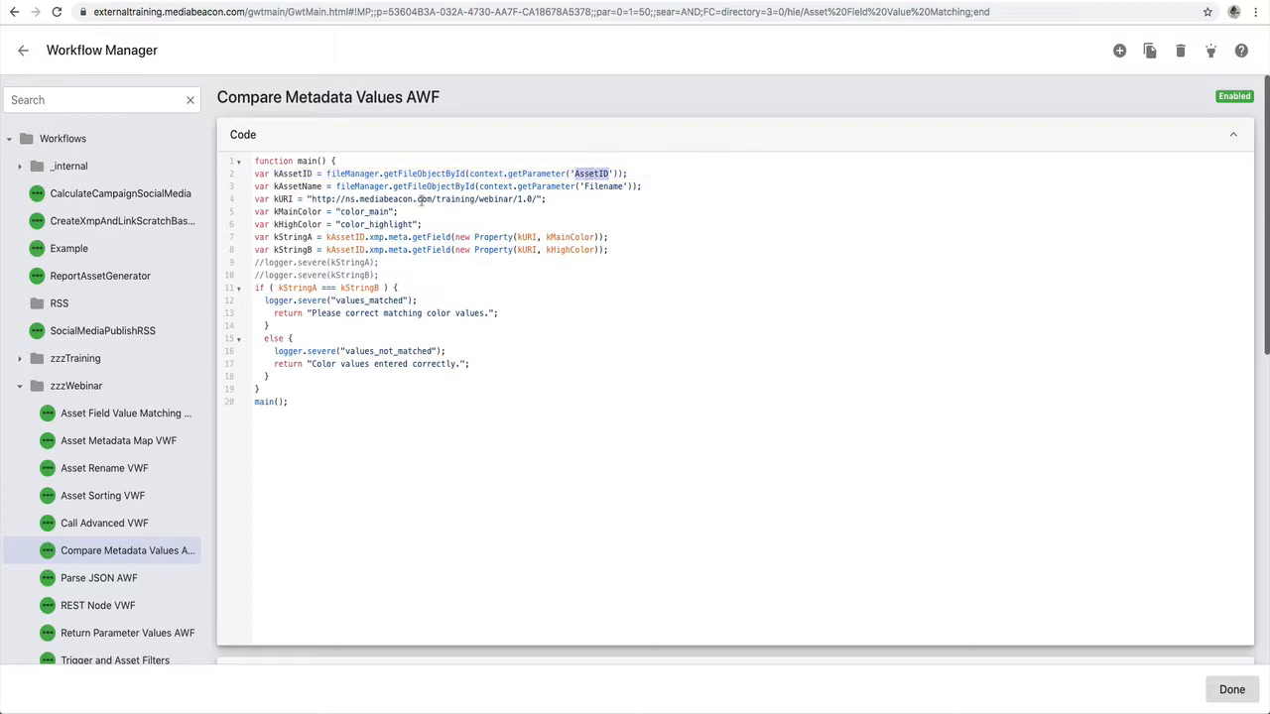
{"action": "left_click_drag", "start_coordinate": [310, 199], "coordinate": [536, 199]}
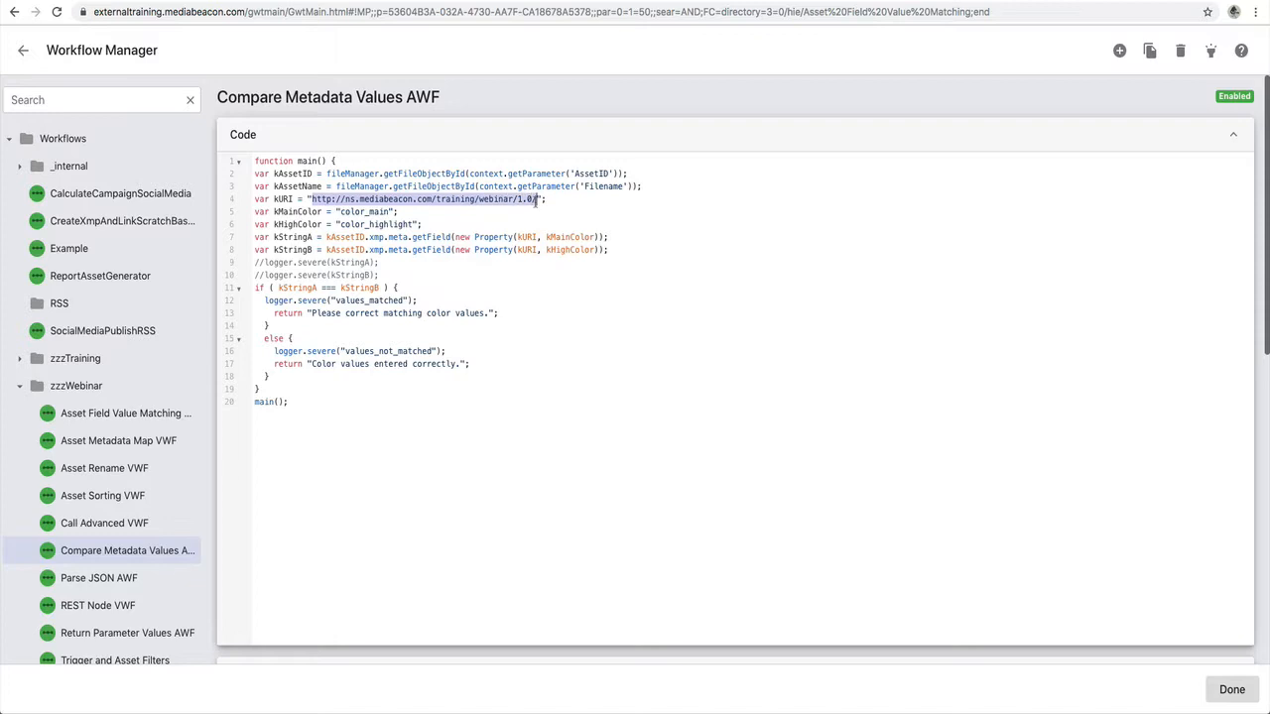
{"action": "left_click", "coordinate": [487, 201]}
{"action": "double_click", "coordinate": [488, 201]}
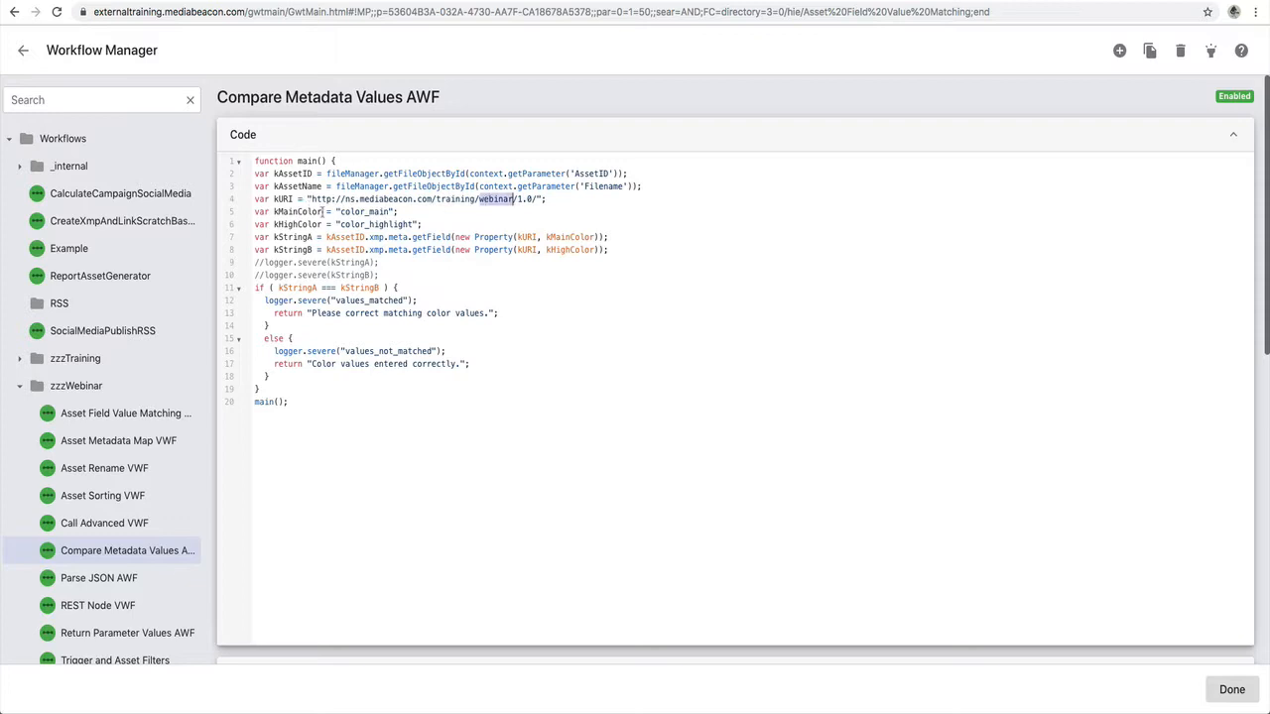
{"action": "left_click_drag", "start_coordinate": [339, 211], "coordinate": [389, 219]}
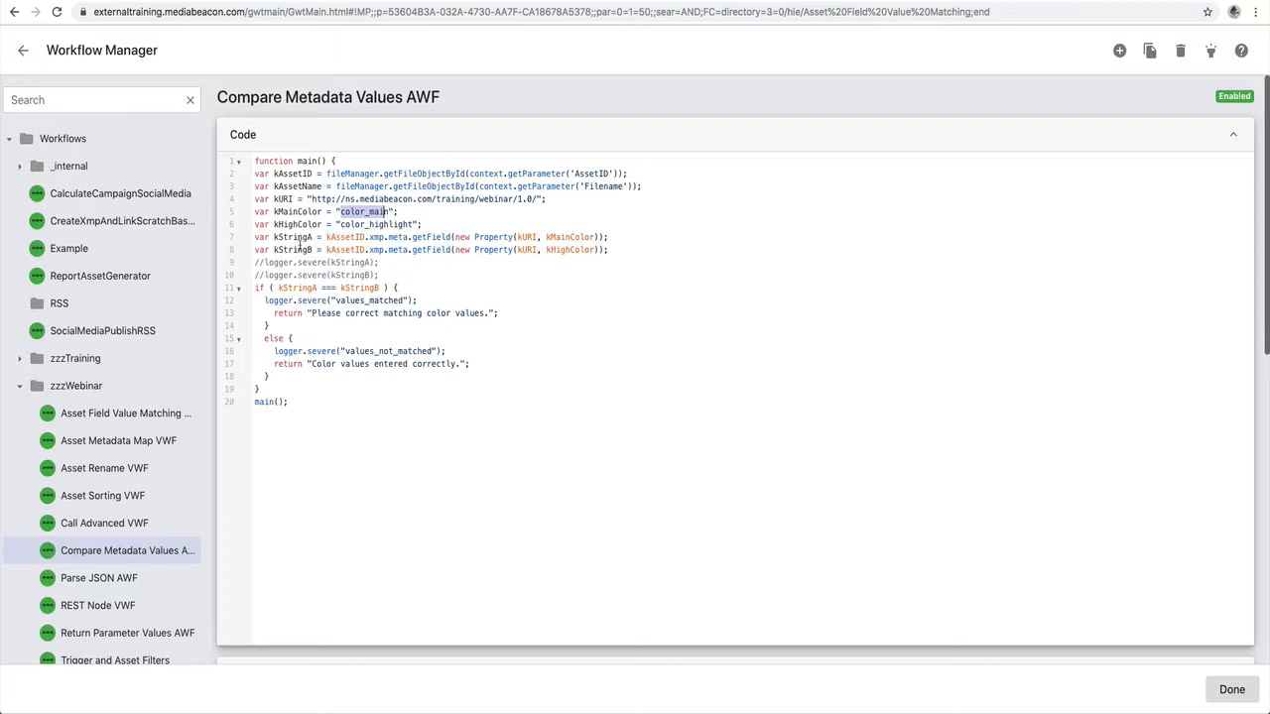
Step: Examine the if/else comparison of the two color strings and the message returned by each branch
{"action": "triple_click", "coordinate": [292, 288]}
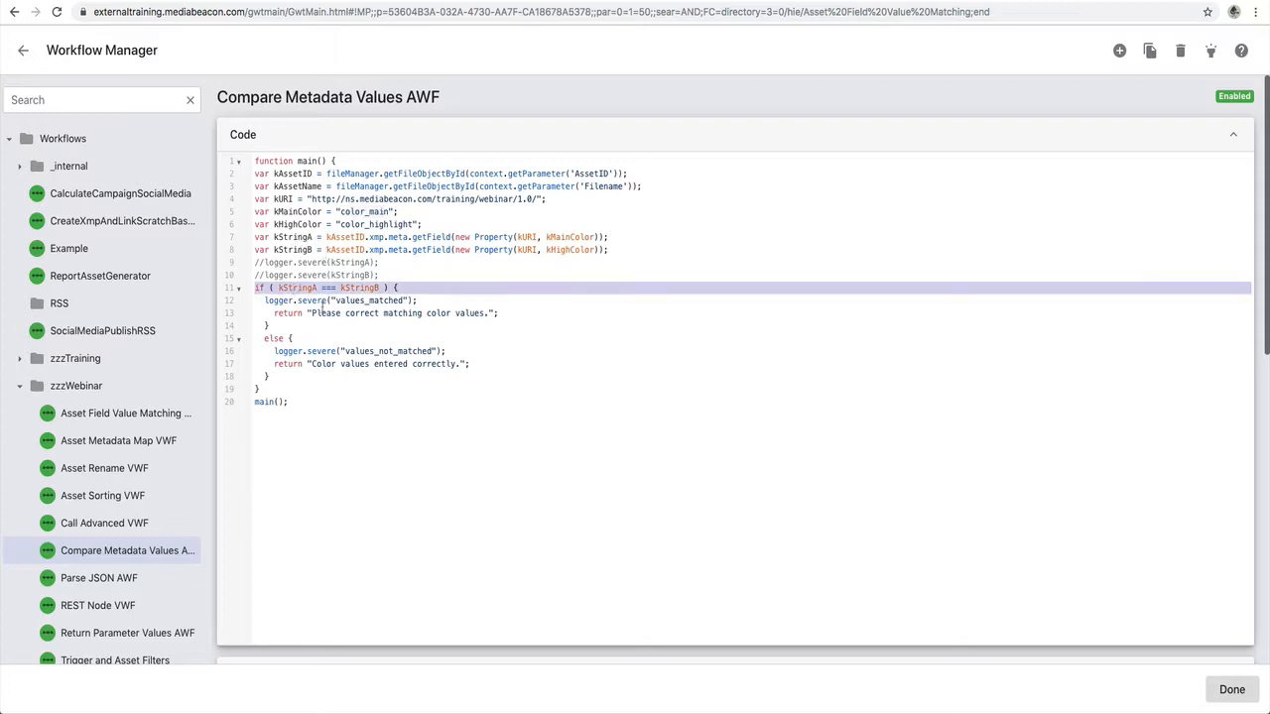
{"action": "left_click_drag", "start_coordinate": [310, 313], "coordinate": [489, 314]}
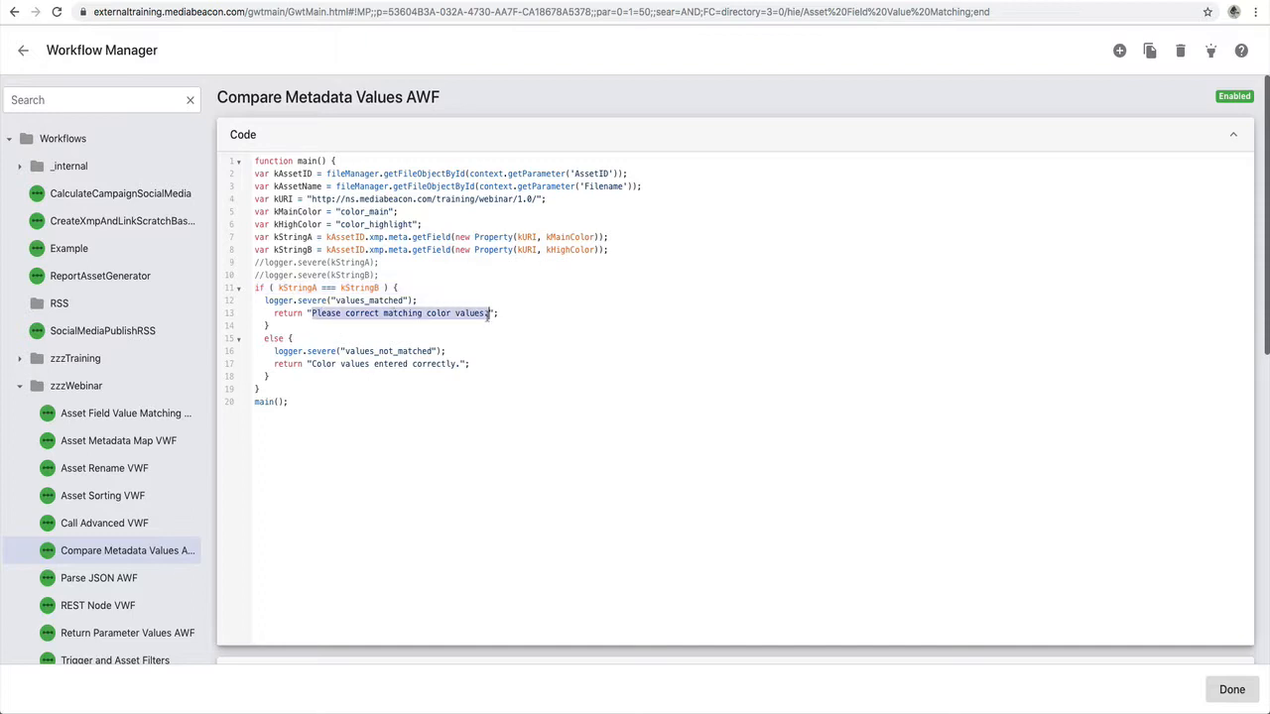
{"action": "left_click", "coordinate": [336, 390]}
{"action": "triple_click", "coordinate": [434, 365]}
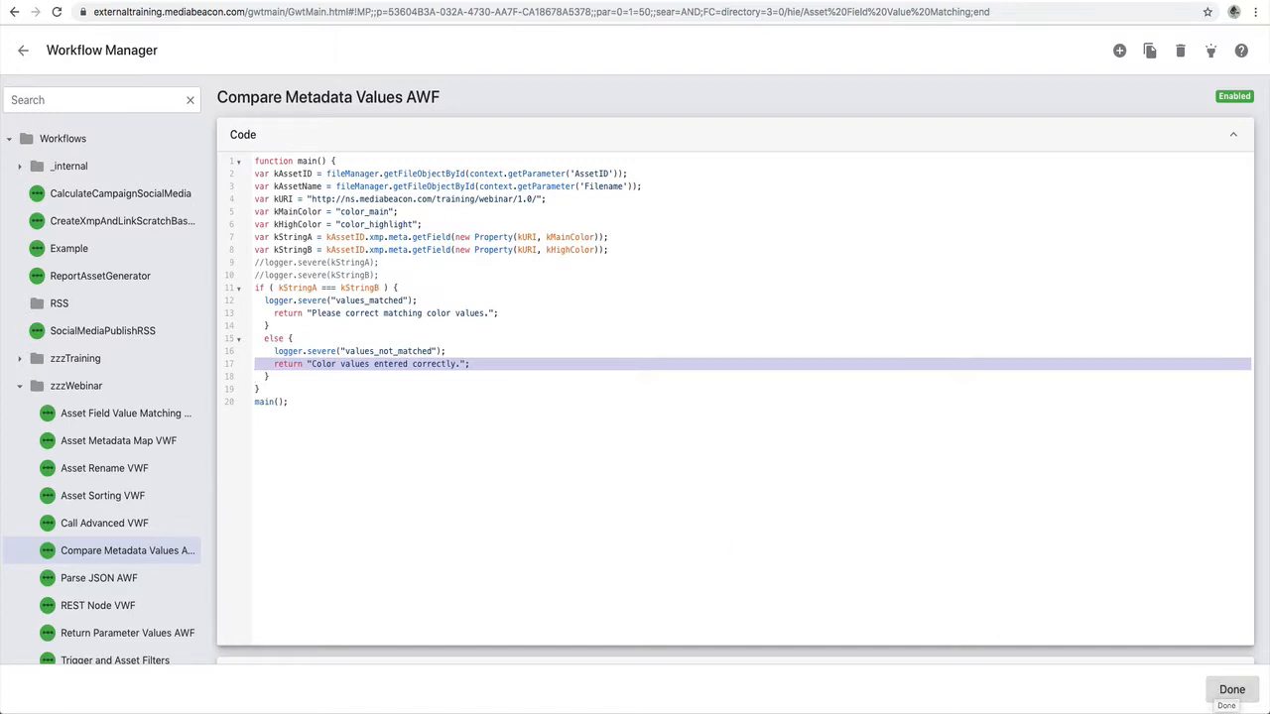
Step: Return to the asset gallery, open the papyrus image in the Parameters folder and inspect its Dublin Core keywords
{"action": "left_click", "coordinate": [23, 50]}
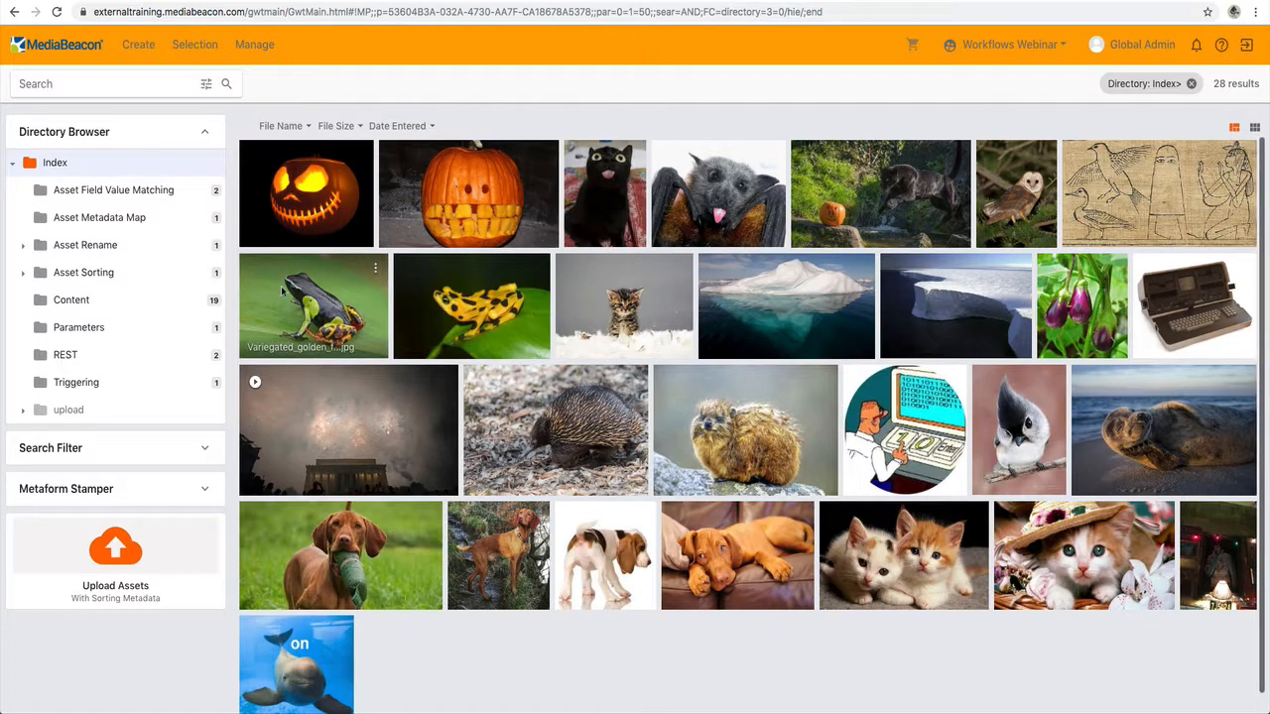
{"action": "left_click", "coordinate": [129, 327]}
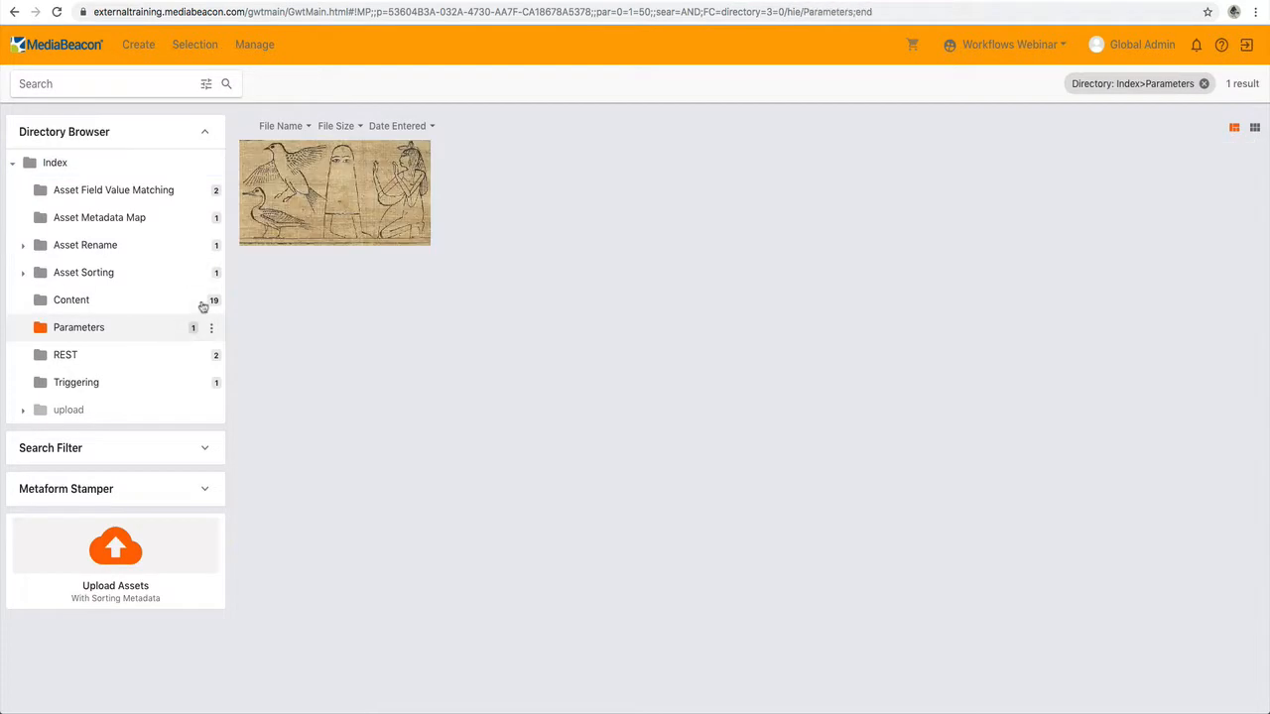
{"action": "double_click", "coordinate": [334, 192]}
{"action": "scroll", "coordinate": [982, 536], "scroll_direction": "down", "scroll_amount": 3}
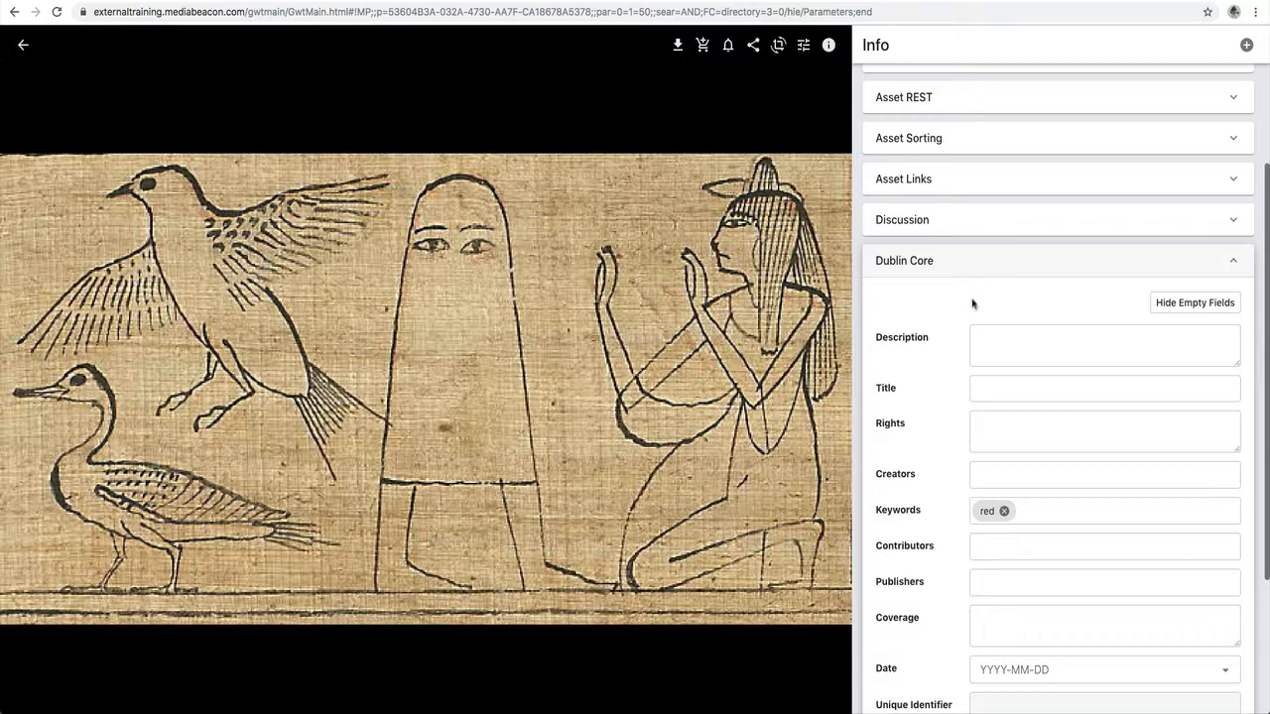
Step: Return to the Parameters folder, apply the Trigger stamp to the selected papyrus image and check the resulting notification
{"action": "left_click", "coordinate": [23, 45]}
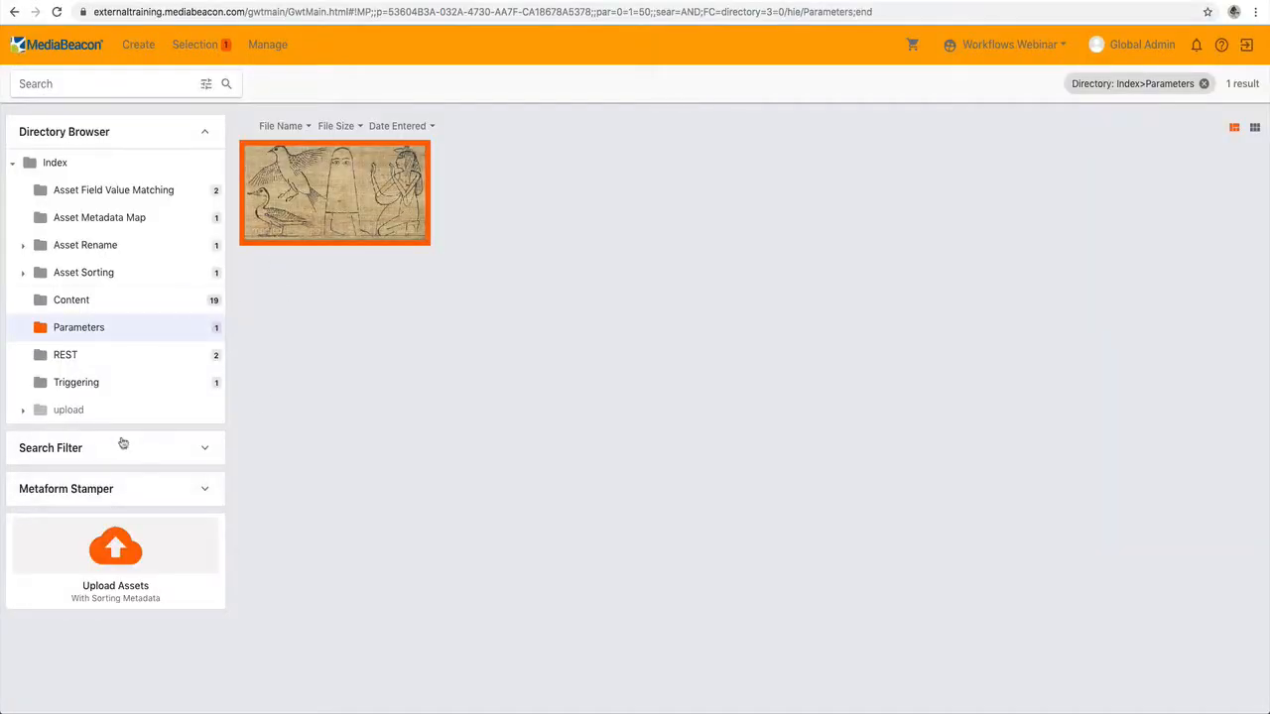
{"action": "left_click", "coordinate": [114, 488]}
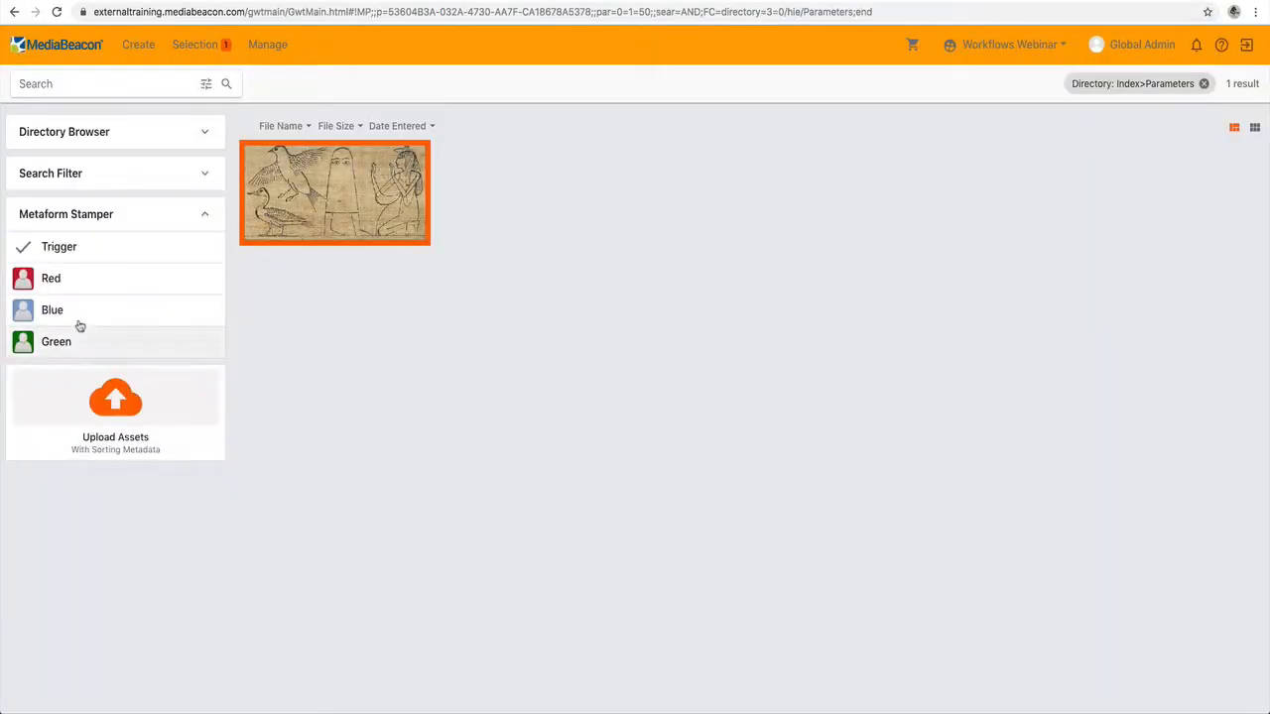
{"action": "left_click", "coordinate": [113, 251]}
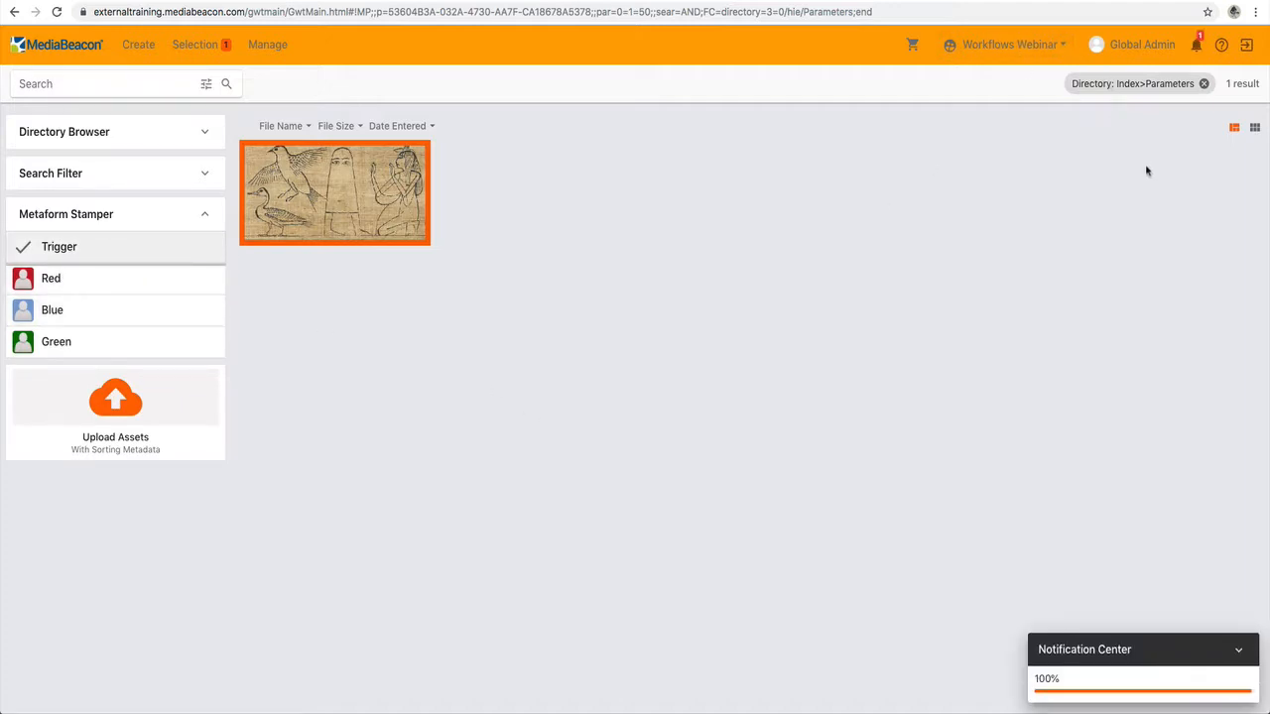
{"action": "left_click", "coordinate": [1196, 45]}
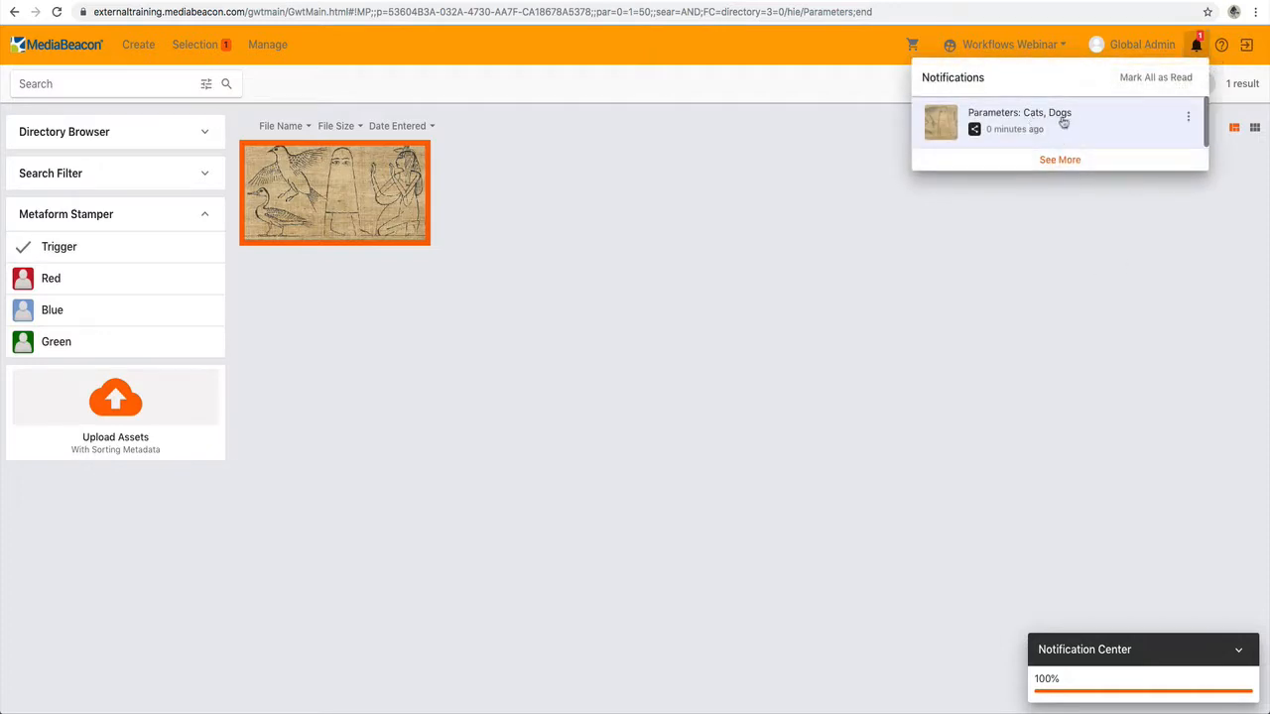
{"action": "left_click", "coordinate": [479, 293]}
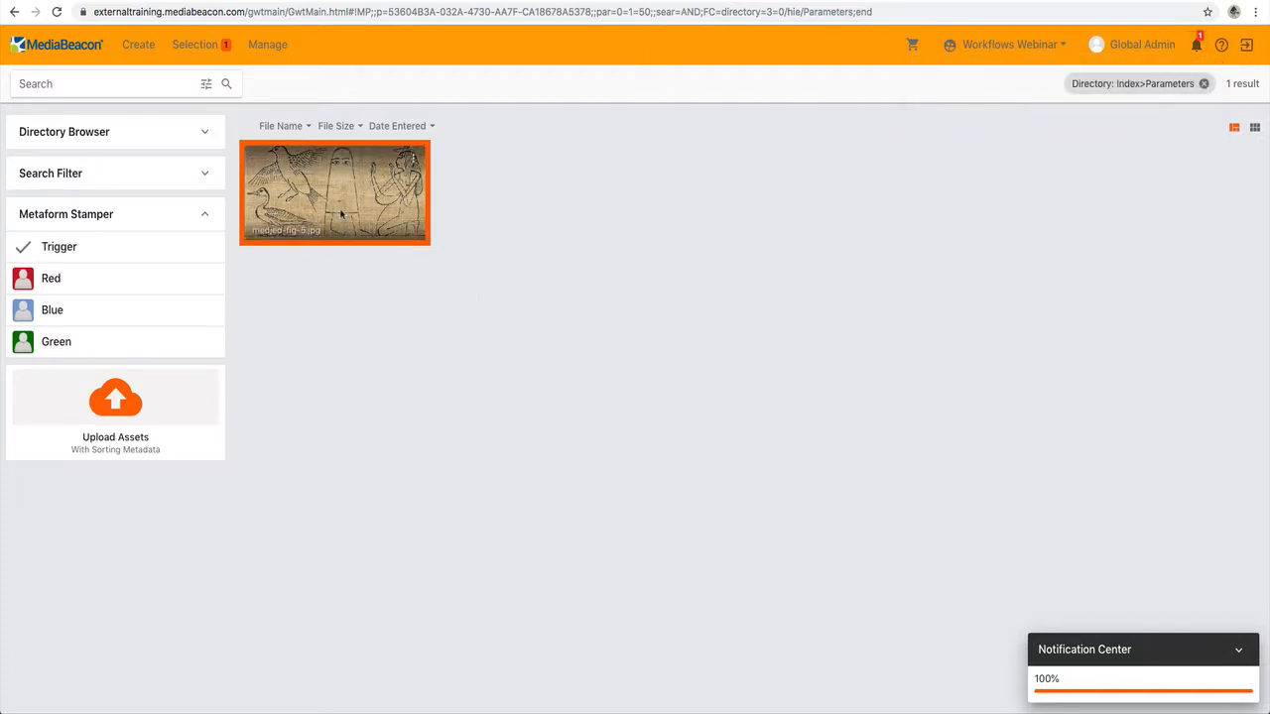
Step: Apply the Blue and Trigger stamps to the papyrus image and check the new notification
{"action": "left_click", "coordinate": [105, 309]}
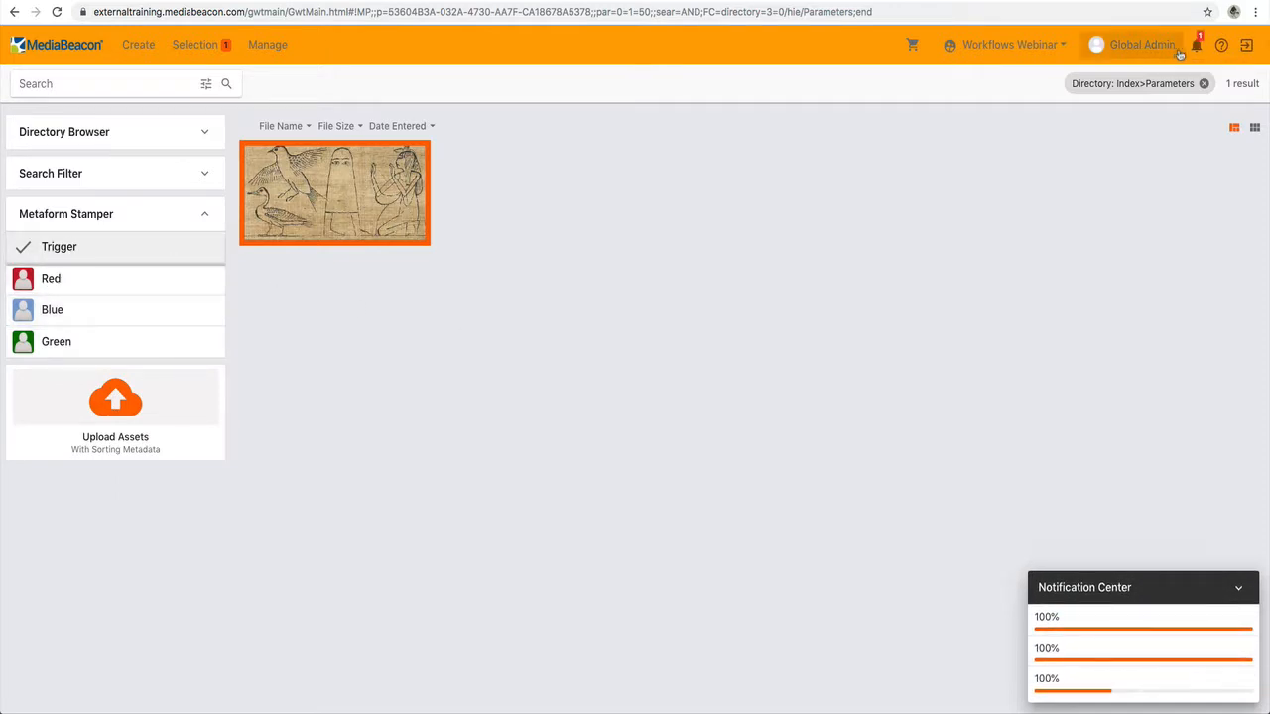
{"action": "left_click", "coordinate": [1197, 49]}
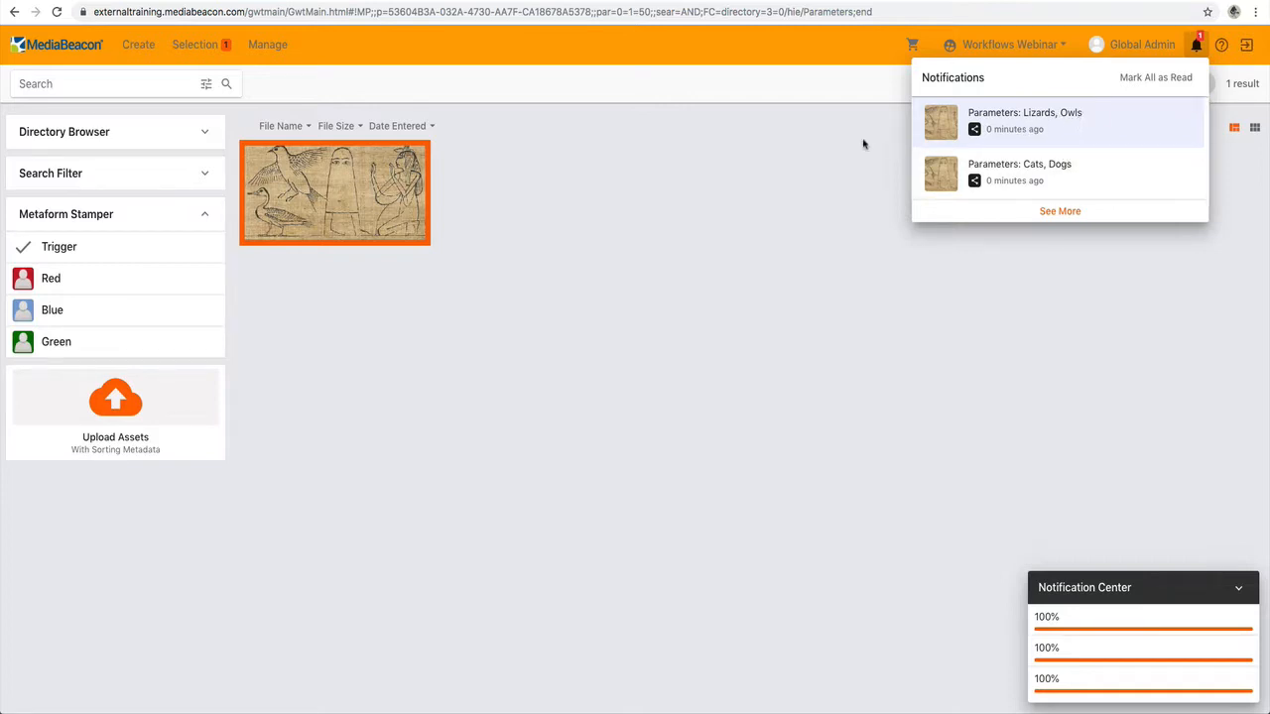
{"action": "left_click", "coordinate": [814, 149]}
Step: Apply the Green and Trigger stamps to the papyrus image and check the new notification
{"action": "left_click", "coordinate": [70, 346]}
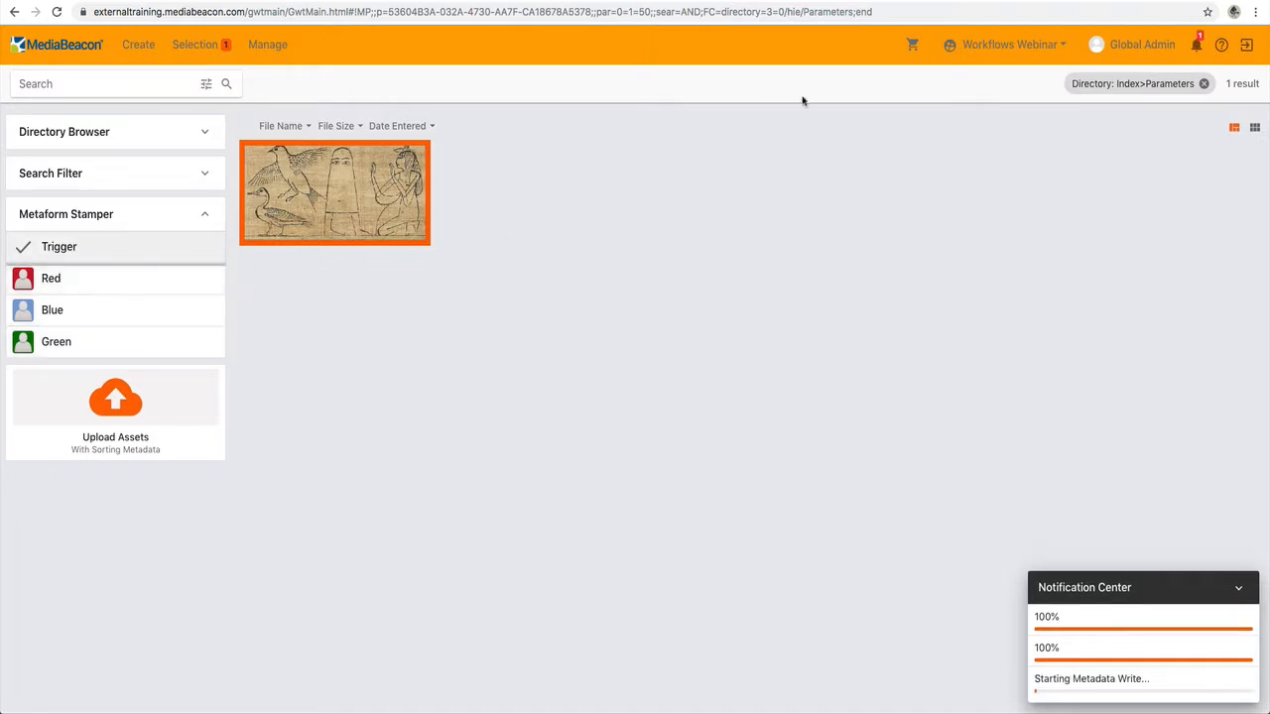
{"action": "left_click", "coordinate": [1197, 44]}
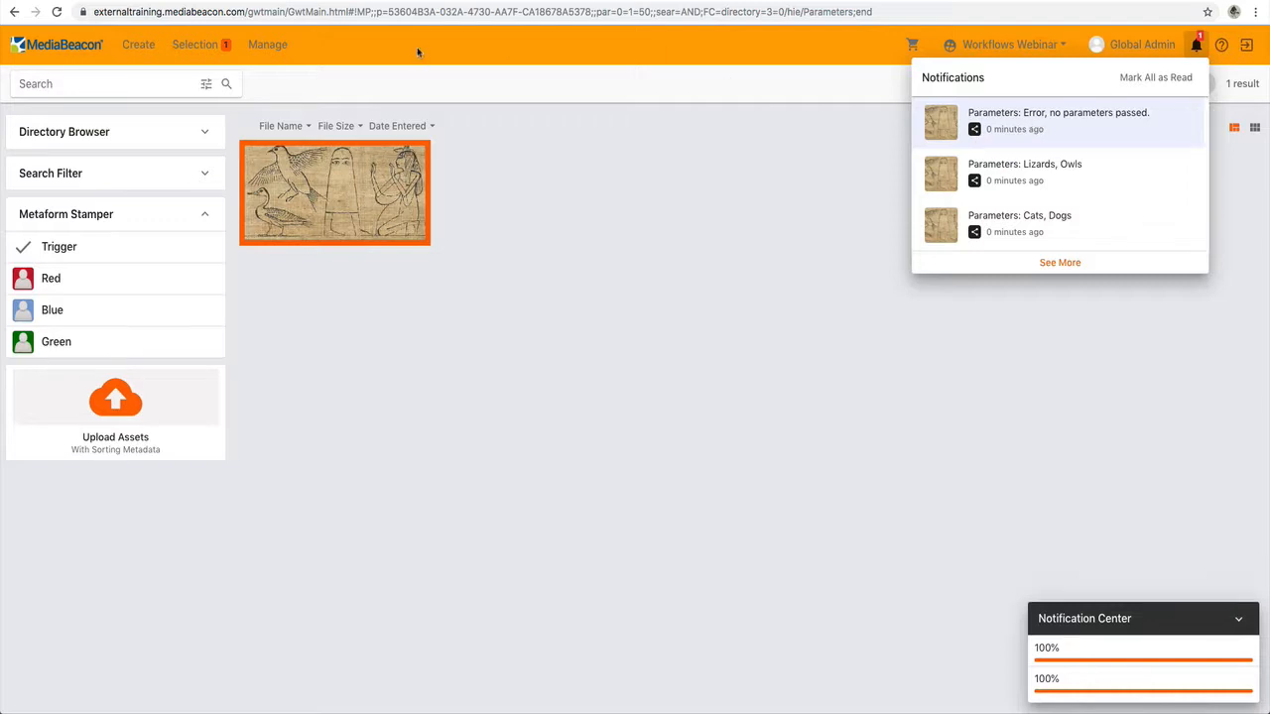
{"action": "left_click", "coordinate": [515, 165]}
Step: Open the Call Advanced VWF workflow from the zzzWebinar folder in the Workflow Manager
{"action": "left_click", "coordinate": [282, 59]}
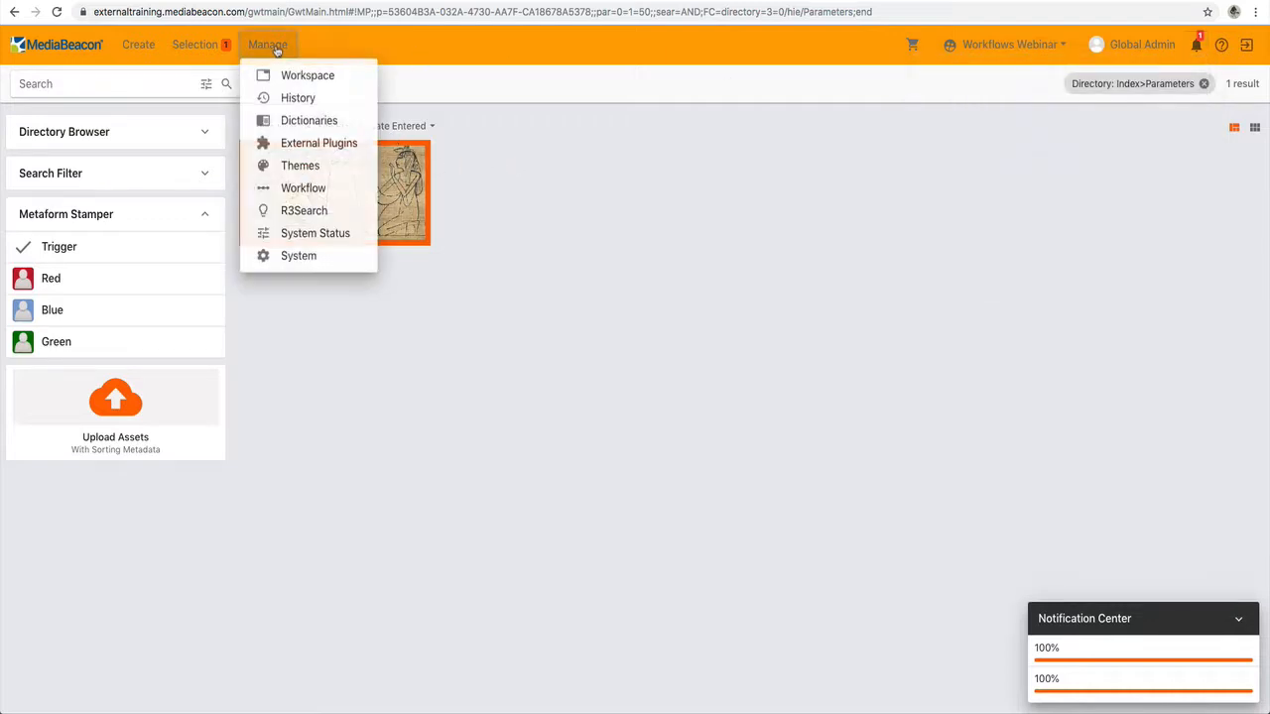
{"action": "left_click", "coordinate": [289, 187]}
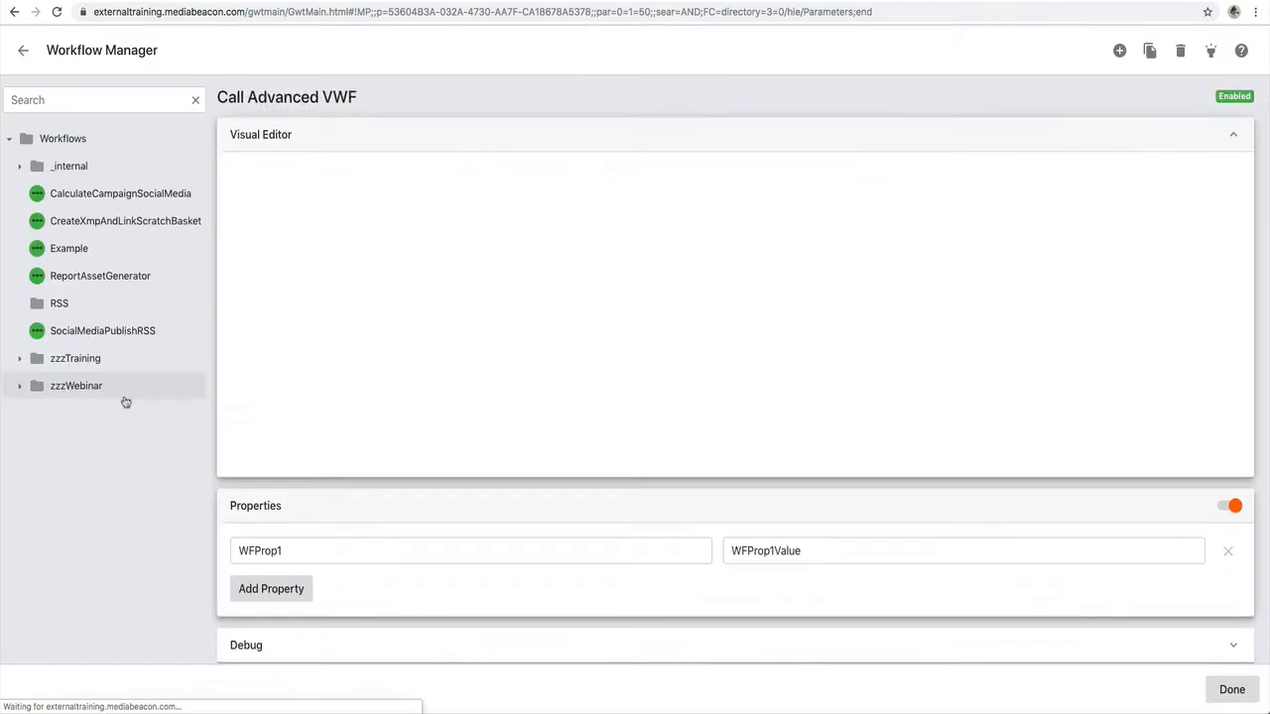
{"action": "left_click", "coordinate": [20, 386]}
{"action": "scroll", "coordinate": [132, 417], "scroll_direction": "down", "scroll_amount": 1}
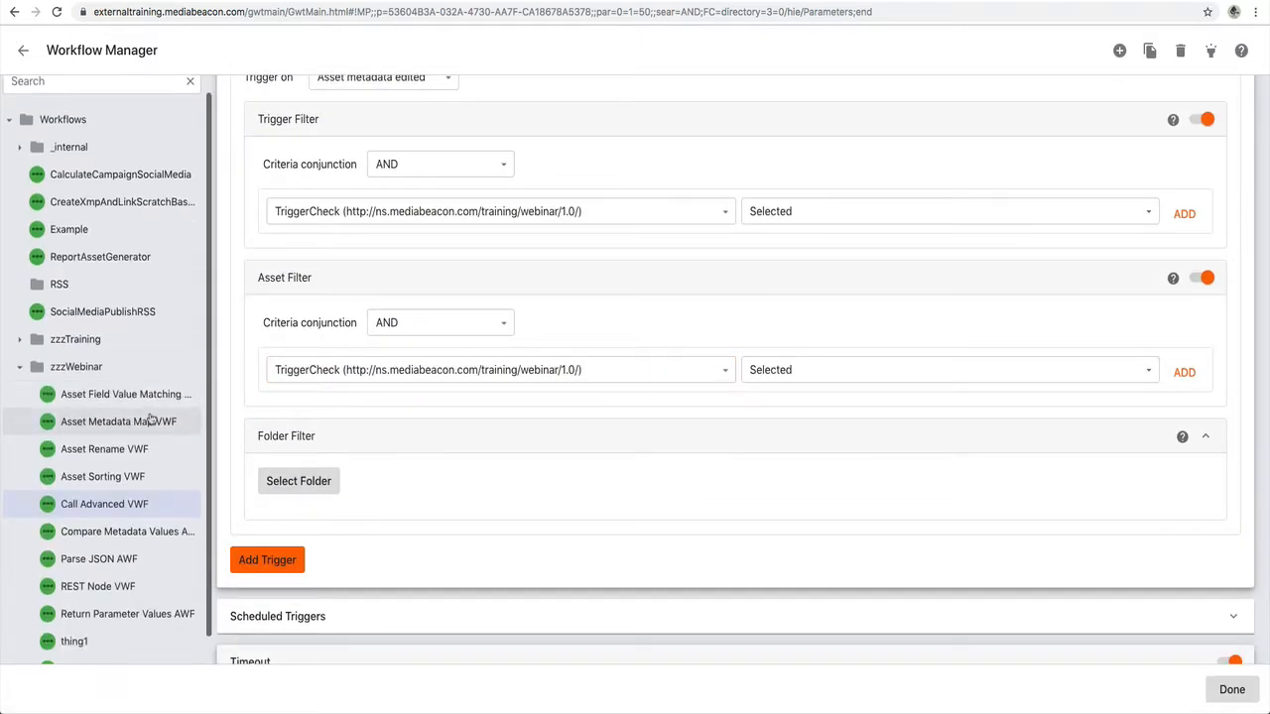
{"action": "left_click", "coordinate": [122, 506]}
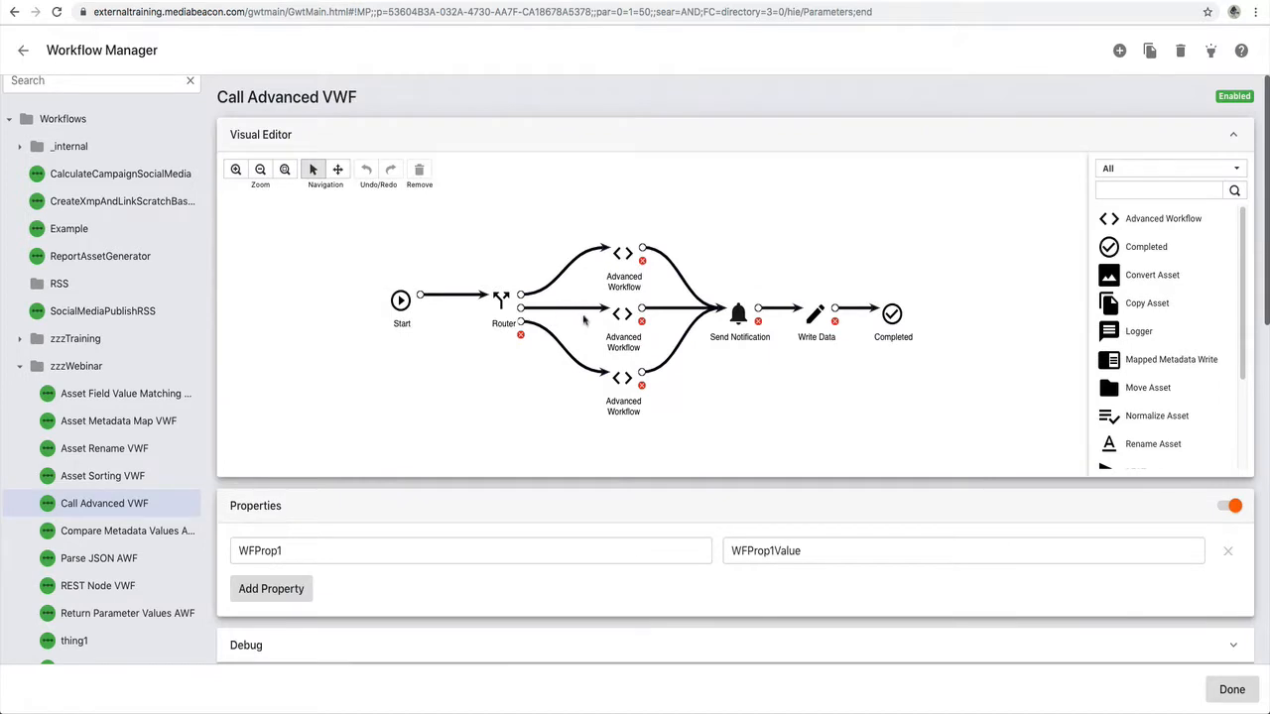
Step: Inspect the Router node's keyword conditions and route assignments, and close its settings without changes
{"action": "left_click", "coordinate": [505, 303]}
{"action": "double_click", "coordinate": [501, 300]}
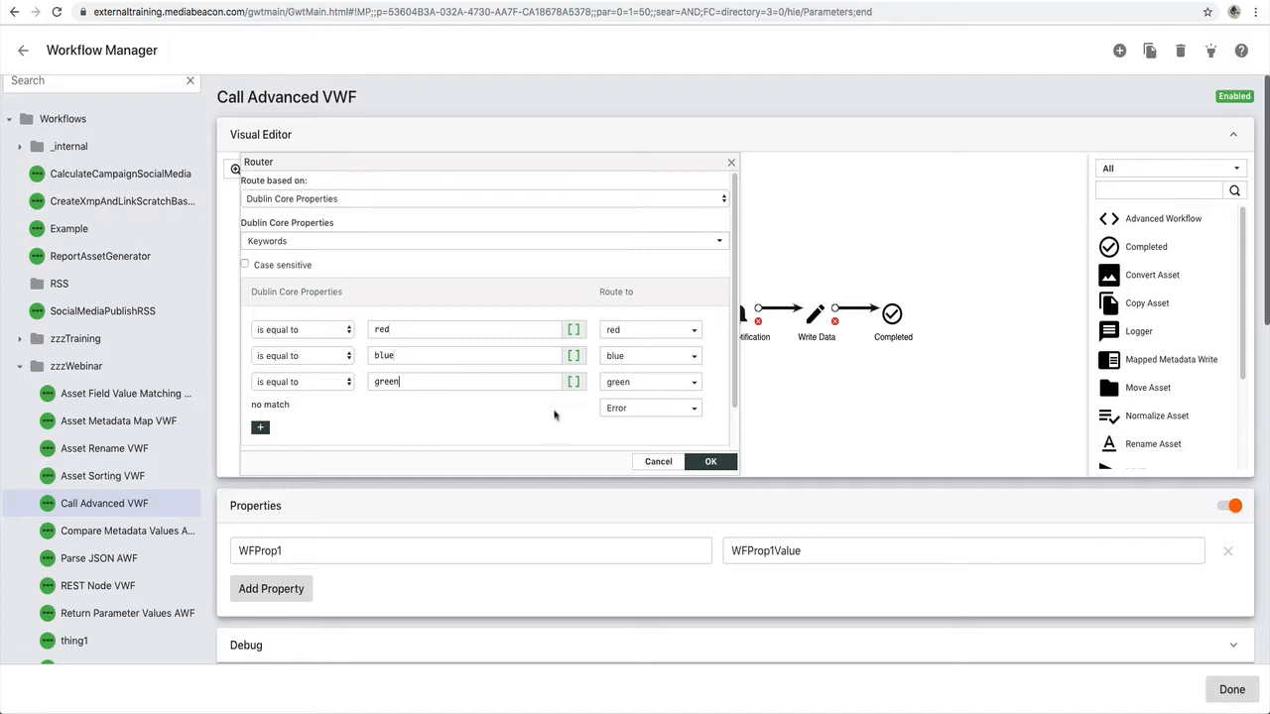
{"action": "left_click", "coordinate": [731, 162]}
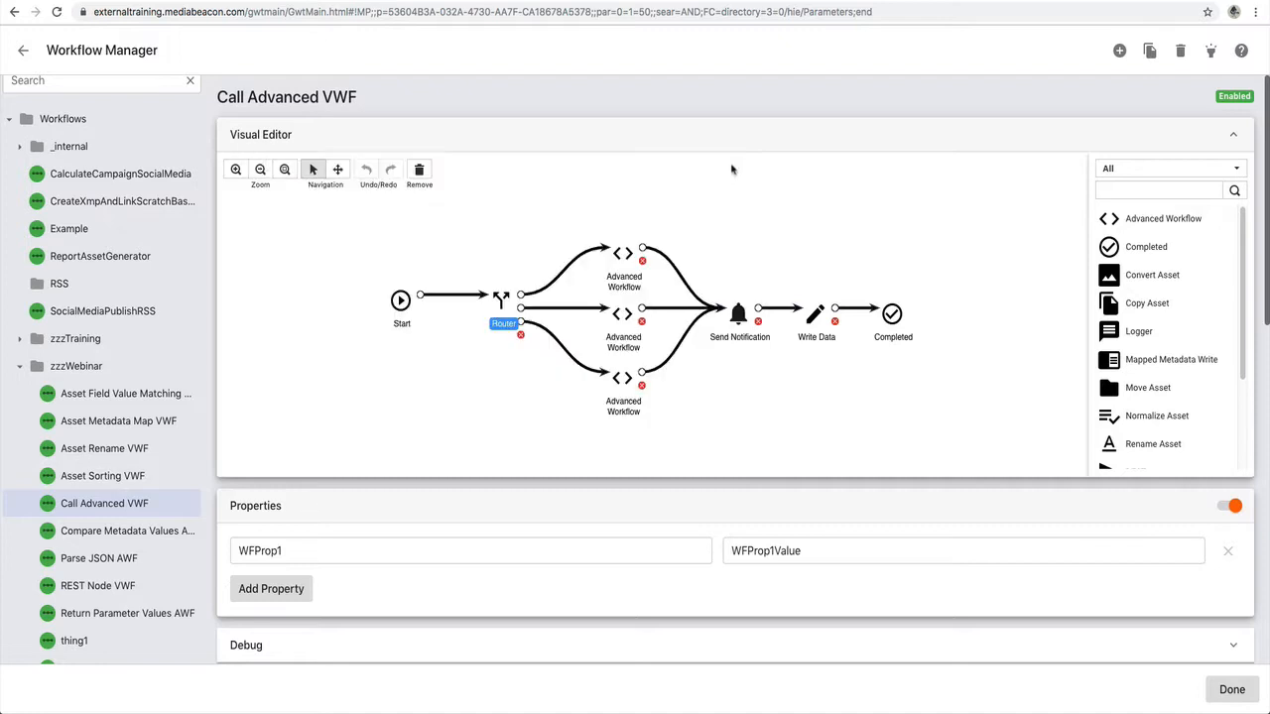
Step: Open the uppermost Advanced Workflow node's settings and widen the dialog to read its full target workflow path and parameters
{"action": "double_click", "coordinate": [622, 254]}
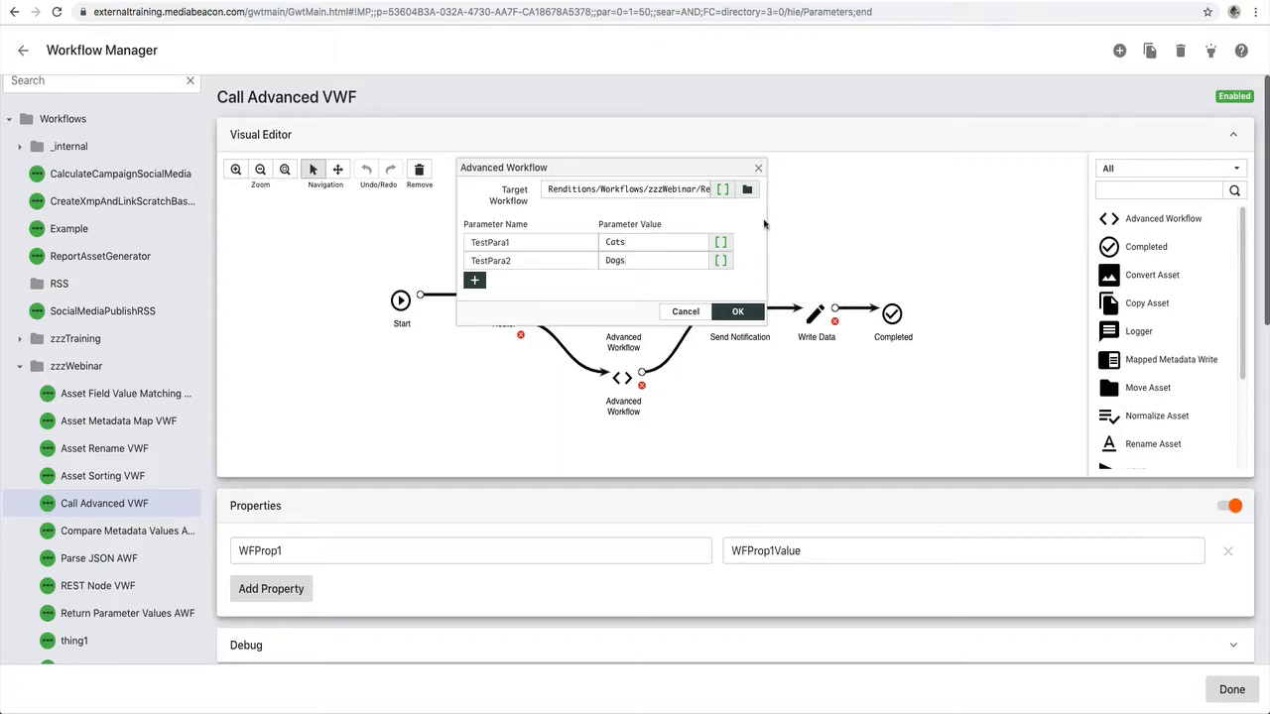
{"action": "left_click_drag", "start_coordinate": [766, 222], "coordinate": [1076, 225]}
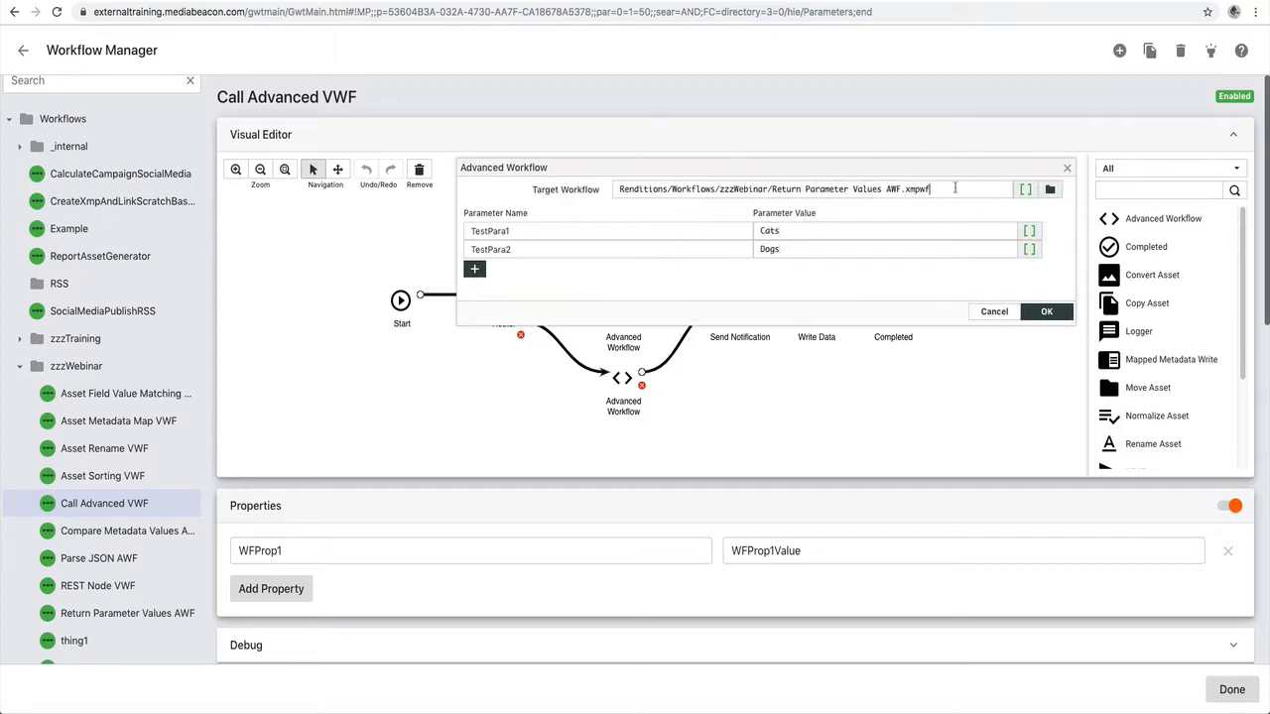
Step: Review the target workflow and the TestPara1 and TestPara2 parameters of the upper Advanced Workflow node, then close its settings
{"action": "left_click_drag", "start_coordinate": [956, 188], "coordinate": [771, 188]}
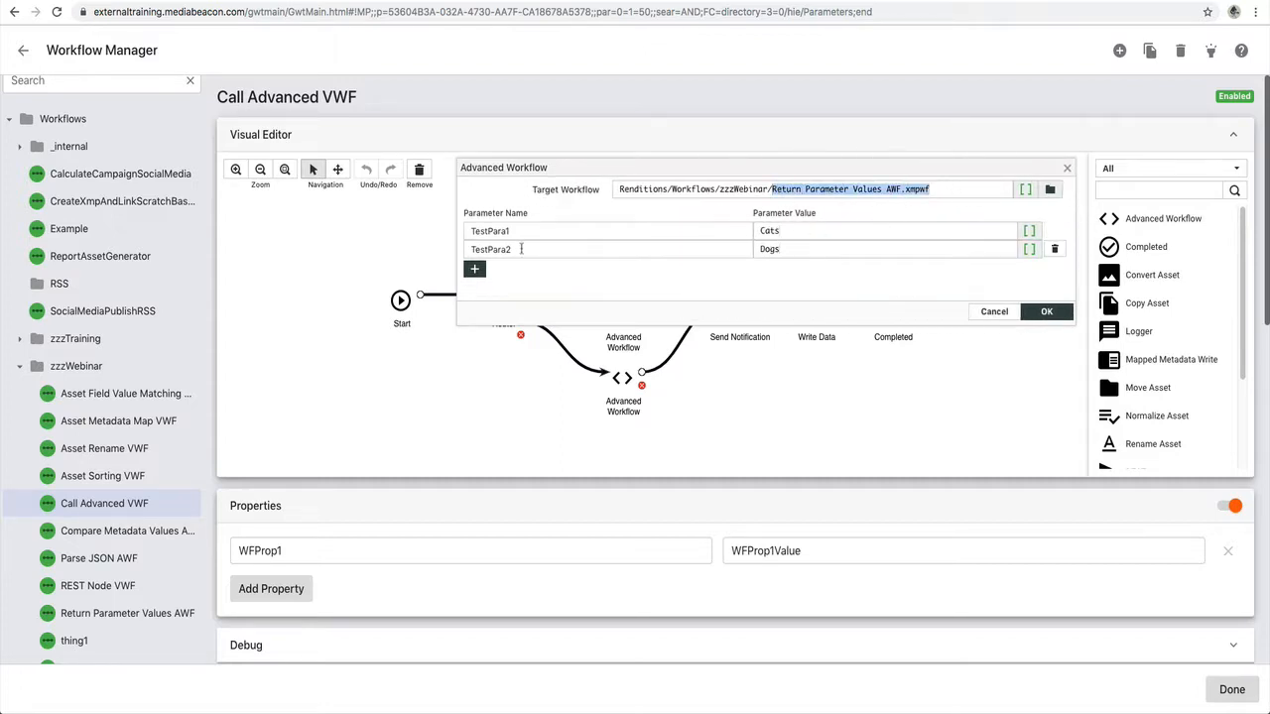
{"action": "left_click", "coordinate": [510, 231]}
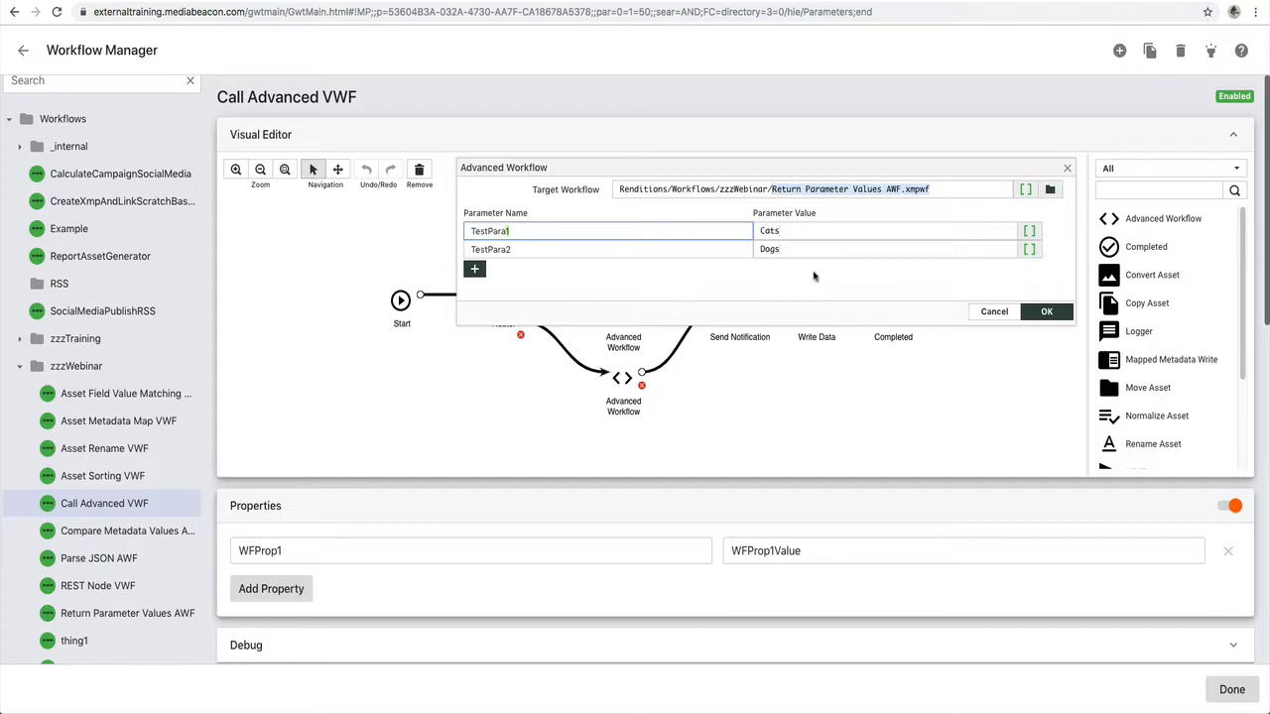
{"action": "left_click", "coordinate": [1047, 312]}
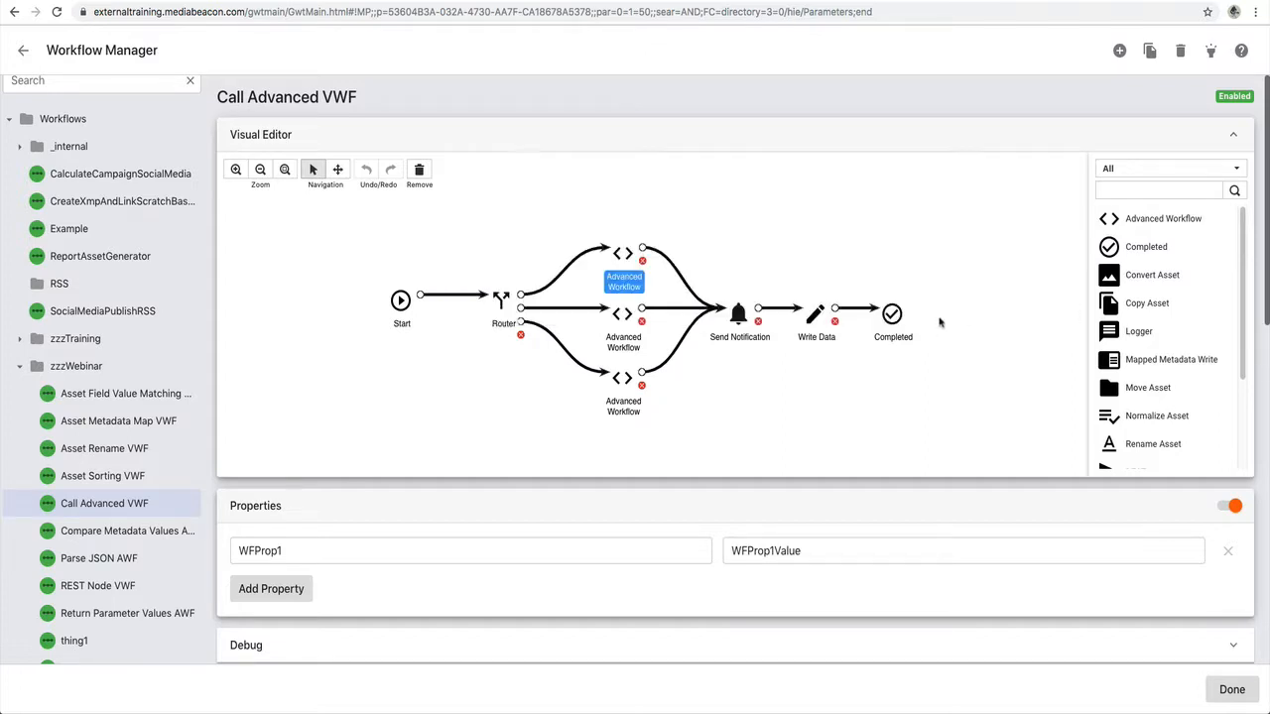
Step: Inspect the parameters of the middle and lower Advanced Workflow nodes, closing each without changes
{"action": "left_click", "coordinate": [631, 315]}
{"action": "double_click", "coordinate": [631, 315]}
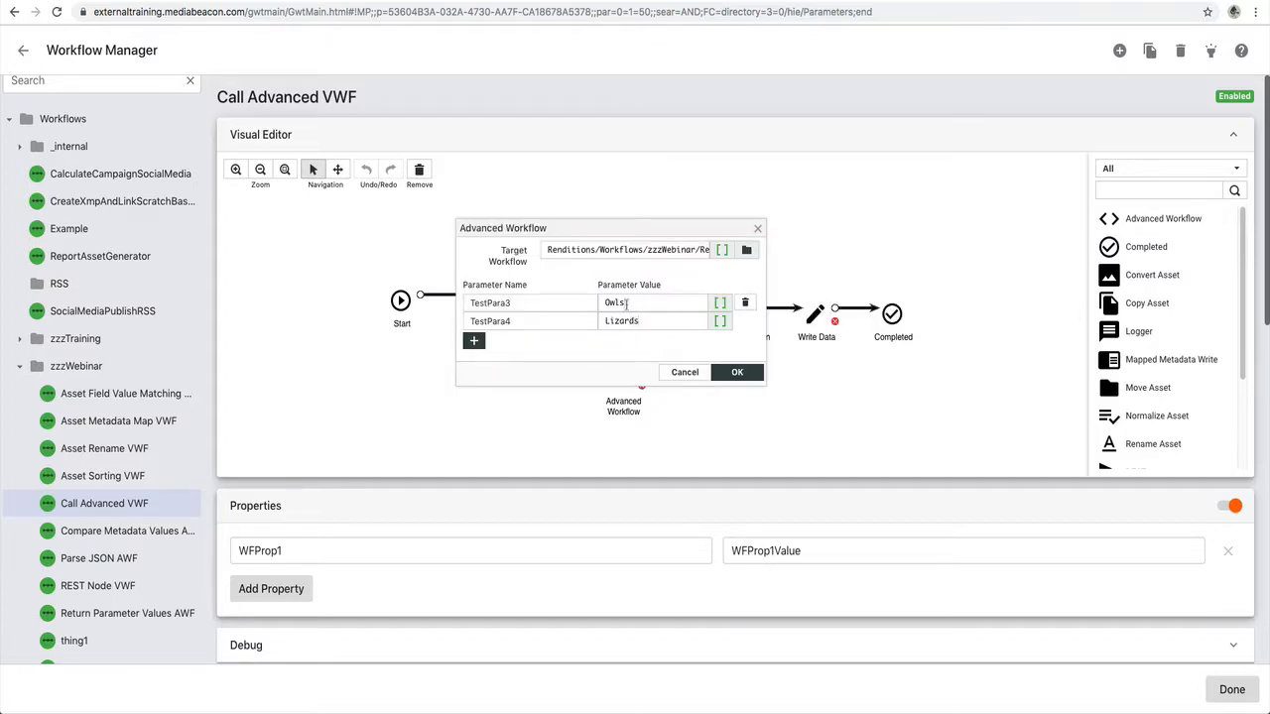
{"action": "left_click", "coordinate": [675, 372]}
{"action": "left_click", "coordinate": [630, 377]}
{"action": "double_click", "coordinate": [631, 376]}
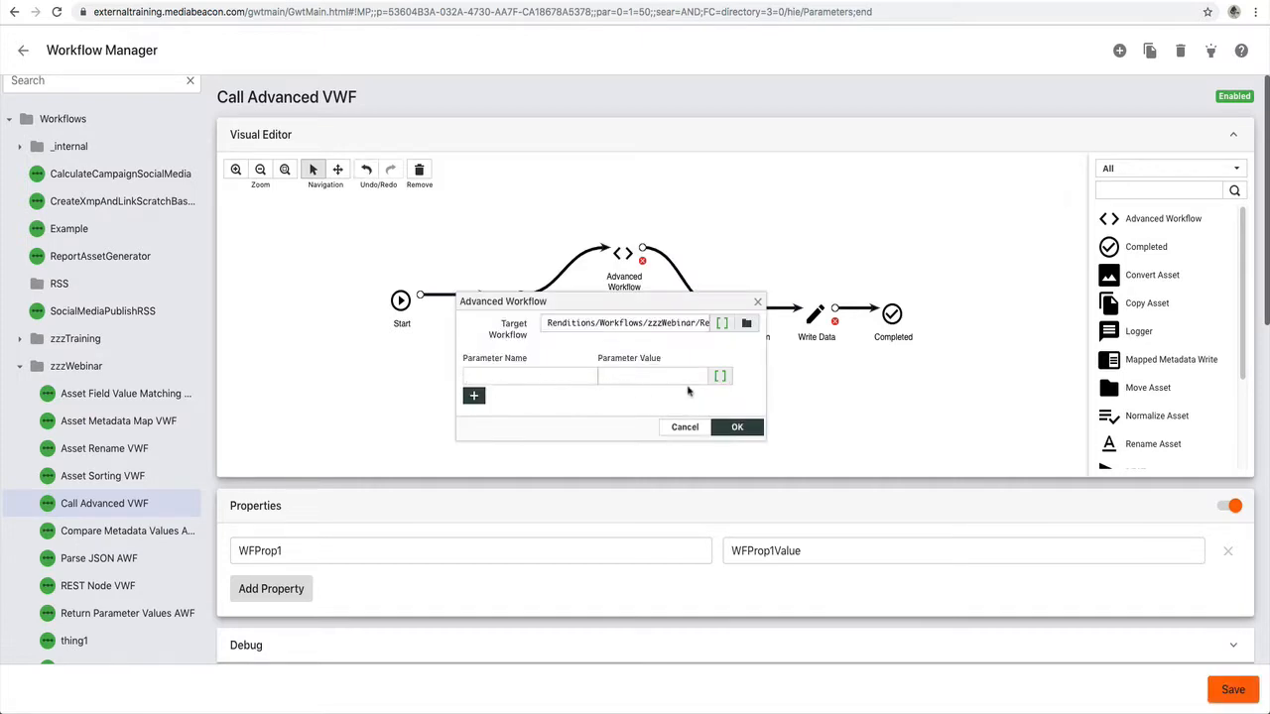
{"action": "left_click", "coordinate": [684, 426]}
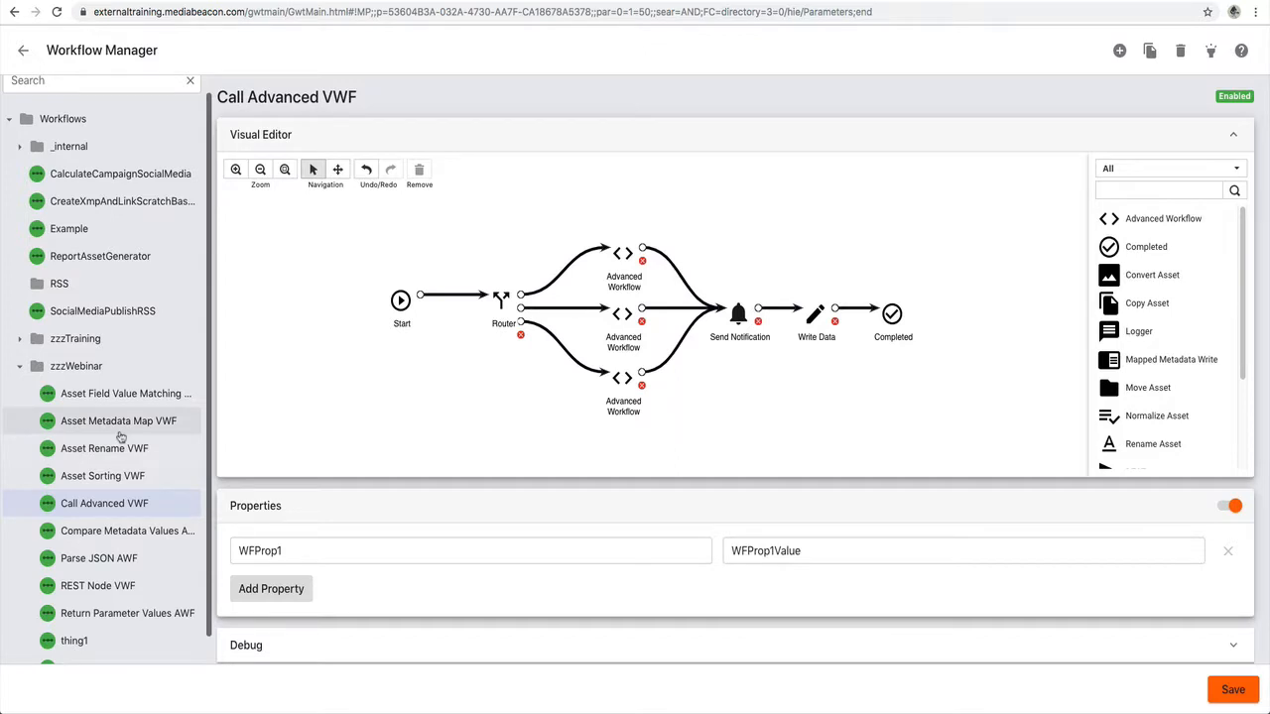
Step: Recheck the upper node's target, then open the Return Parameter Values AWF workflow, discarding unsaved changes, and examine its parameter-reading script
{"action": "scroll", "coordinate": [124, 520], "scroll_direction": "down", "scroll_amount": 1}
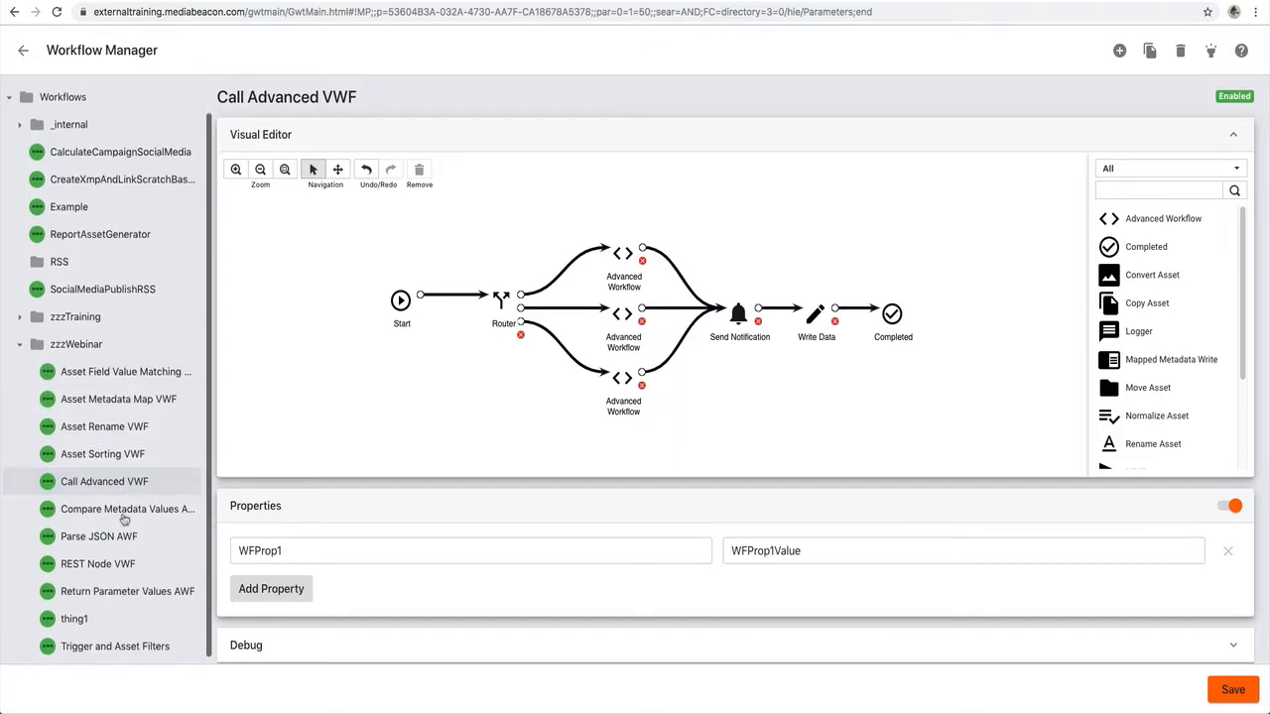
{"action": "double_click", "coordinate": [622, 253]}
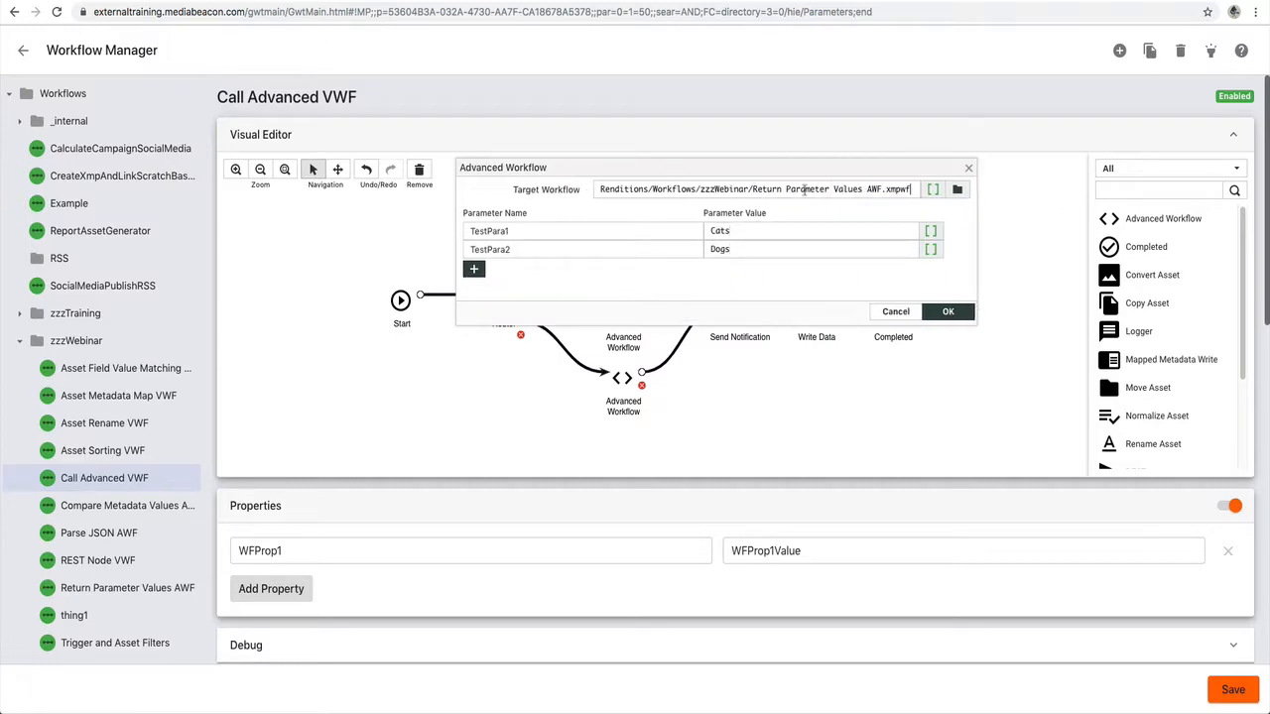
{"action": "left_click", "coordinate": [120, 592]}
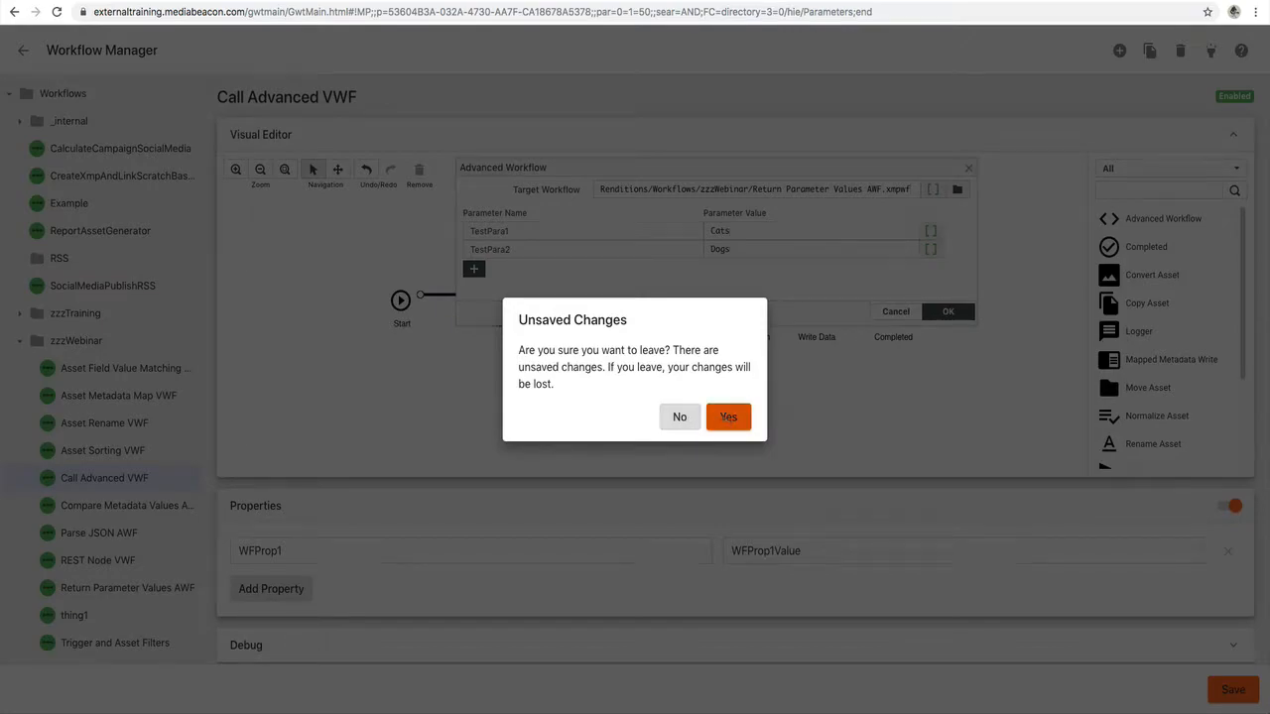
{"action": "left_click", "coordinate": [728, 417]}
{"action": "left_click_drag", "start_coordinate": [395, 433], "coordinate": [366, 444]}
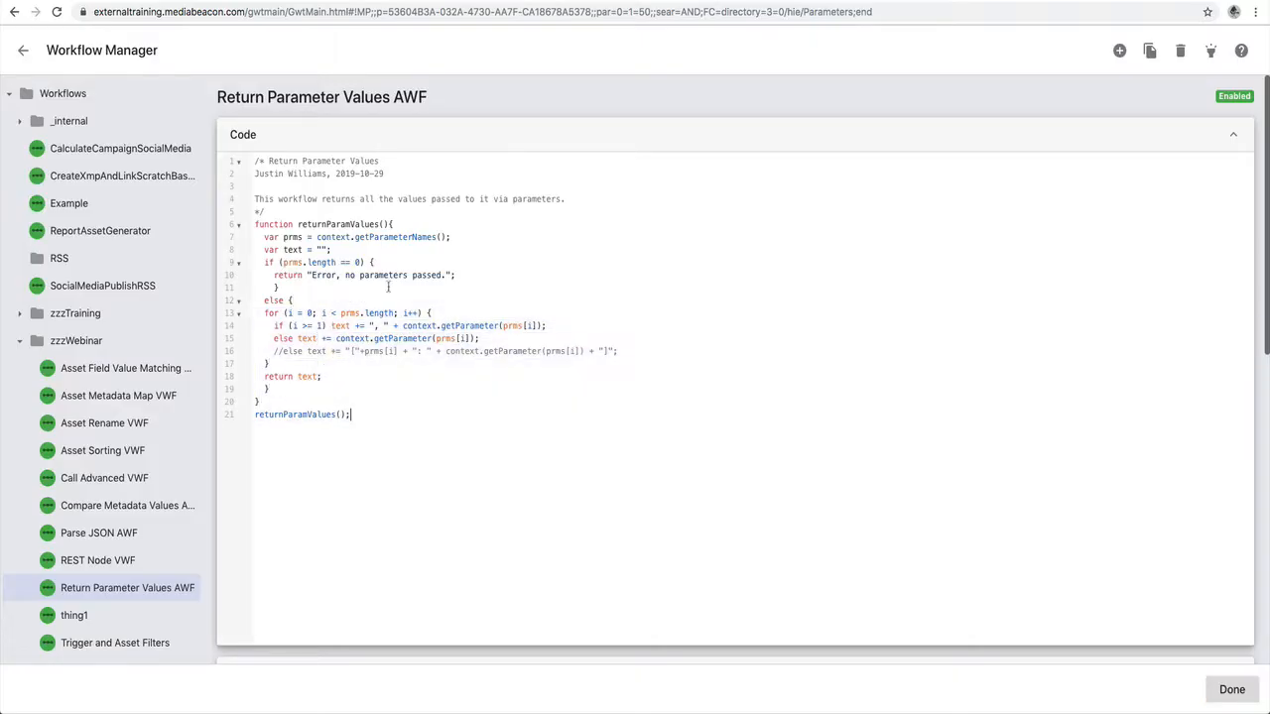
{"action": "double_click", "coordinate": [395, 237]}
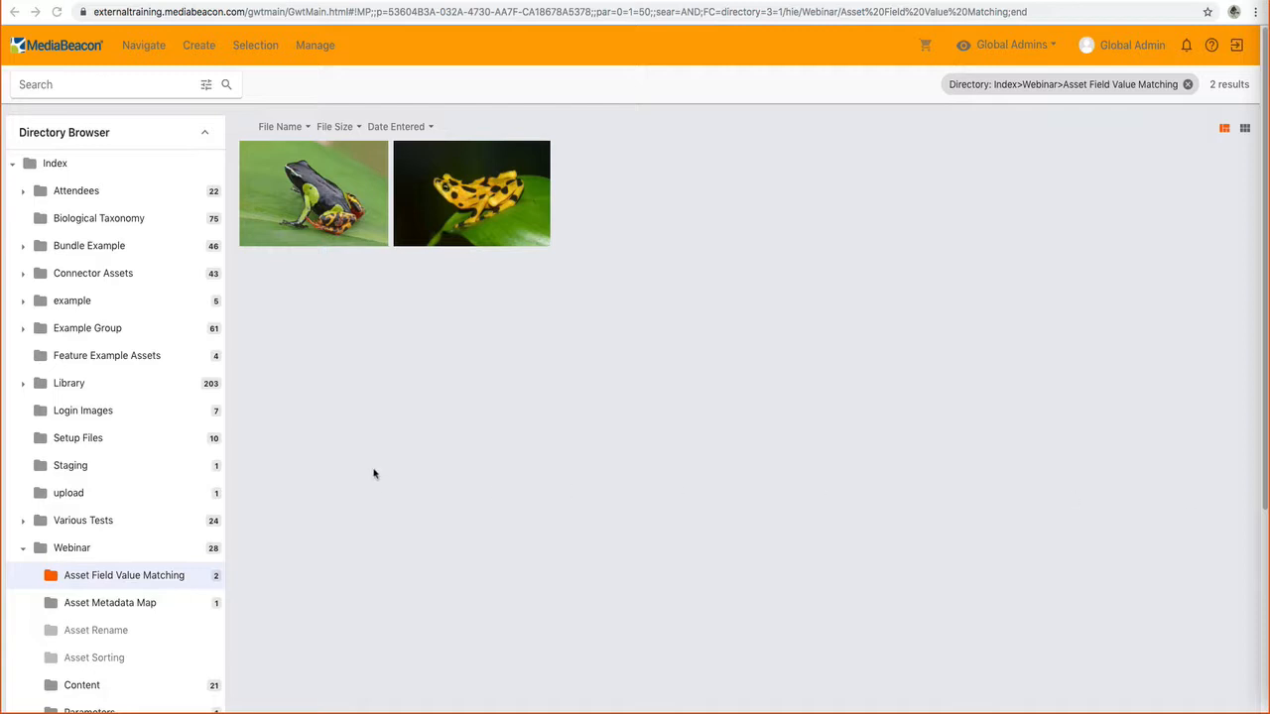
Step: Open Klipdas.jpg from the Webinar > Asset Metadata Map folder and view its Asset Metadata Mapping fields
{"action": "left_click", "coordinate": [135, 607]}
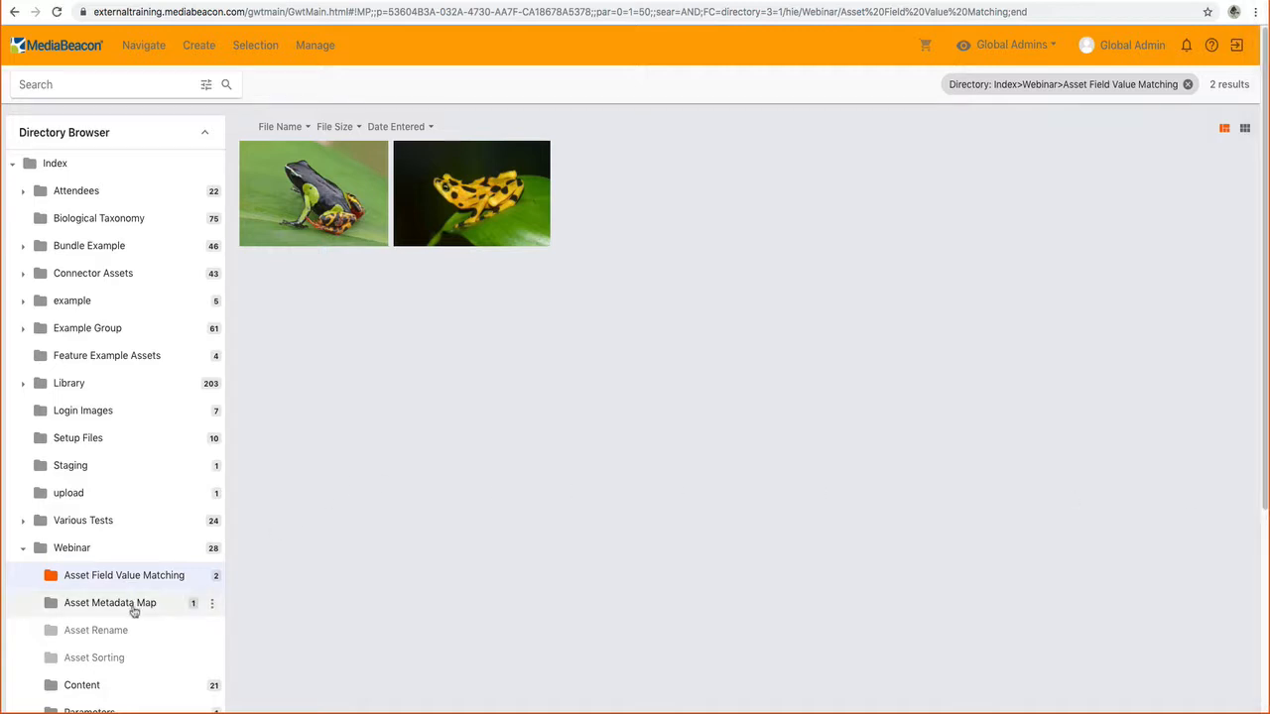
{"action": "double_click", "coordinate": [328, 155]}
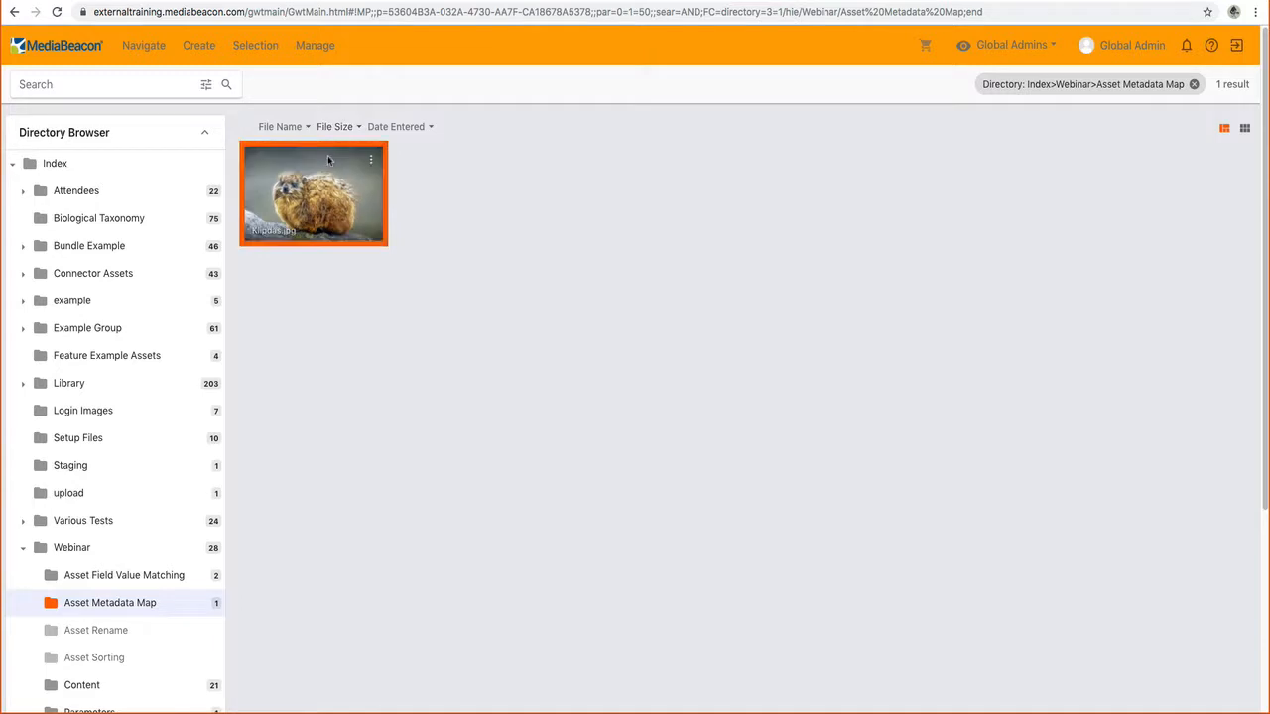
{"action": "left_click", "coordinate": [947, 134]}
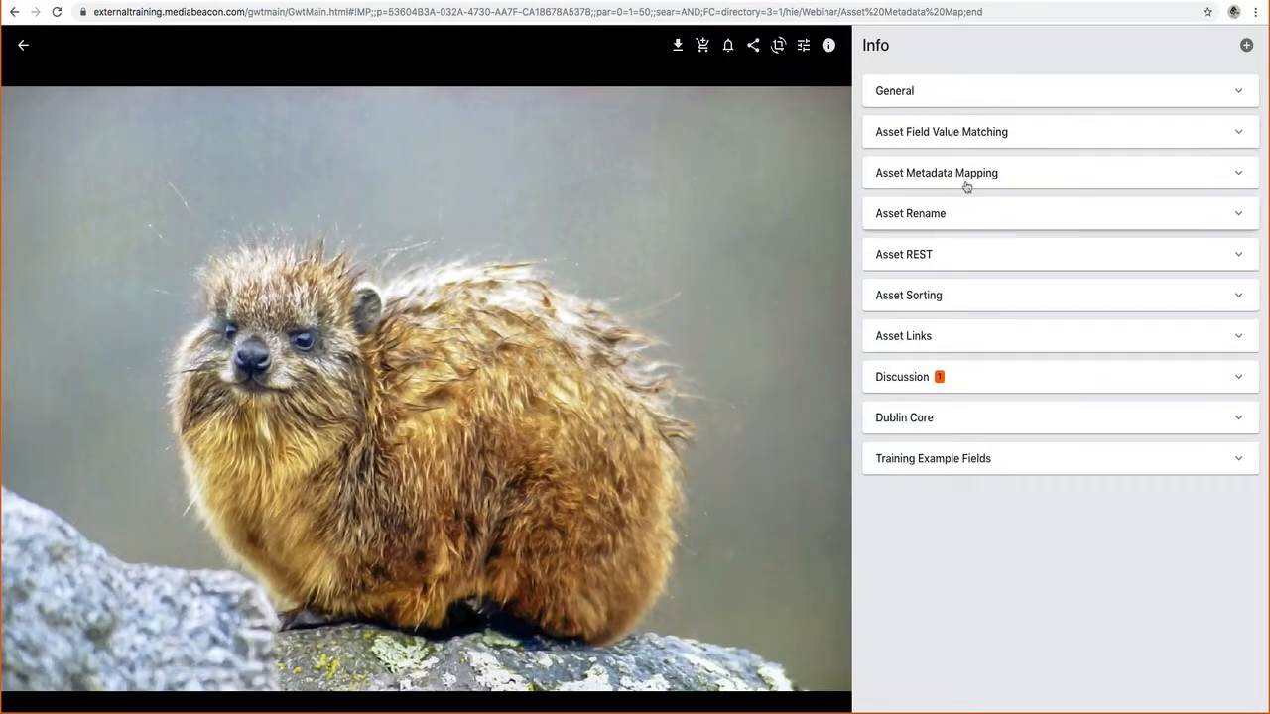
{"action": "left_click", "coordinate": [960, 175]}
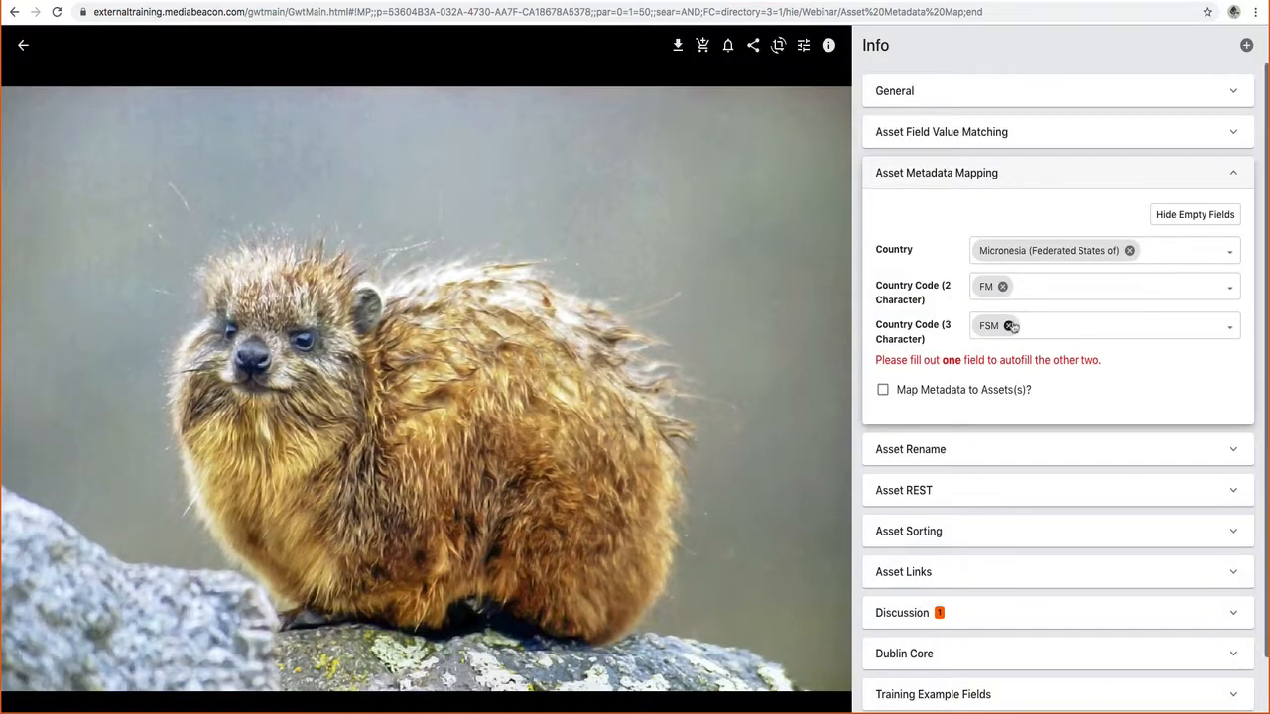
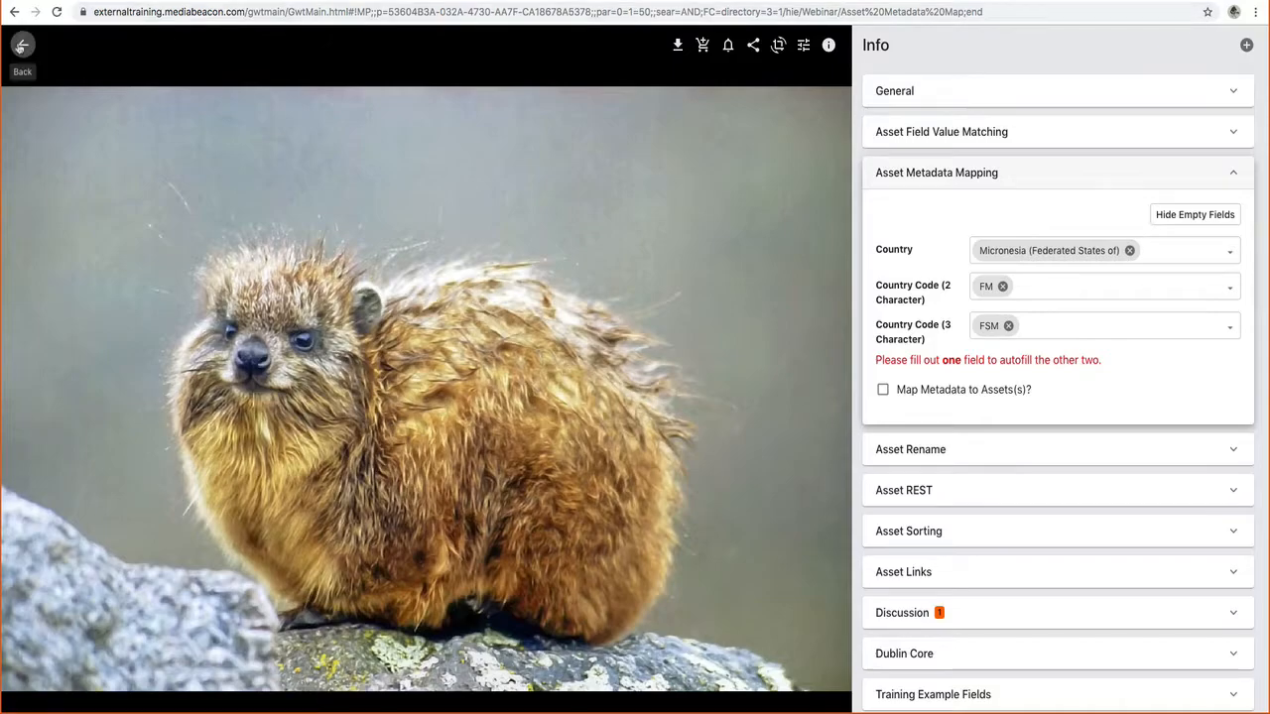
Step: Examine the four ISO 3166-1 Alpha-2 and Alpha-3 Code2English and English2Code dictionaries in the dictionary manager
{"action": "left_click", "coordinate": [23, 45]}
{"action": "left_click", "coordinate": [501, 220]}
{"action": "left_click", "coordinate": [315, 45]}
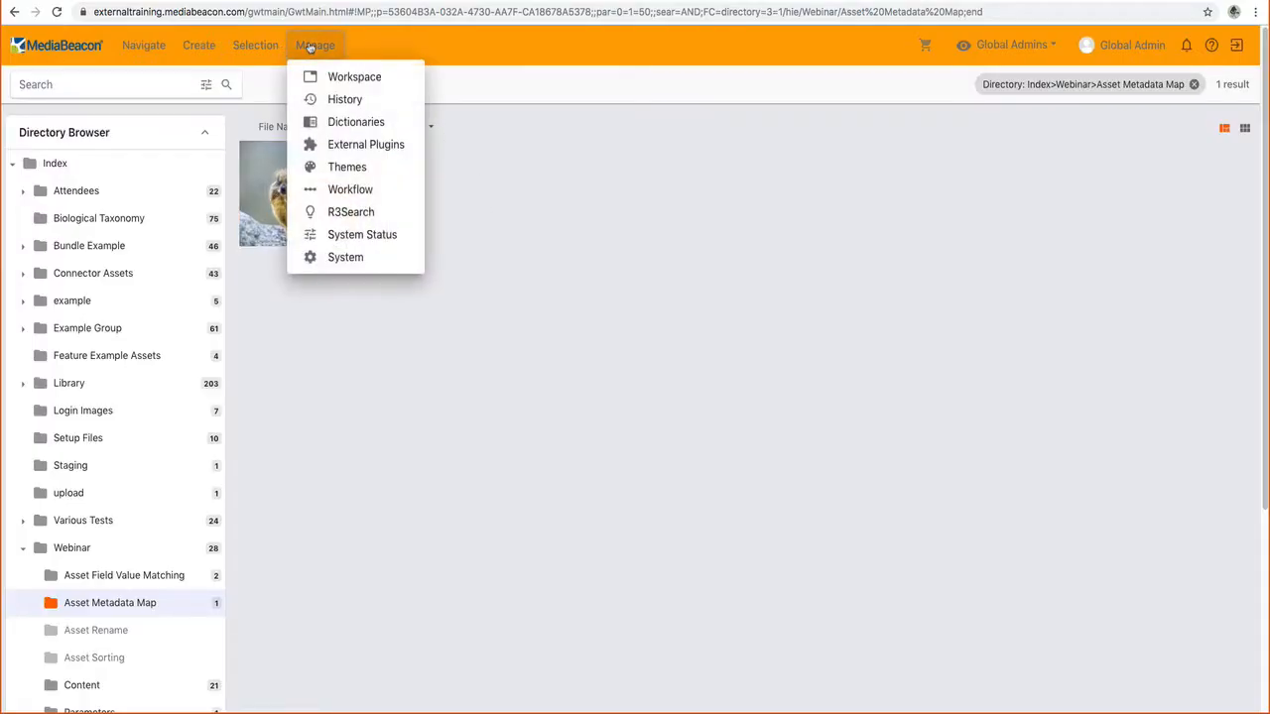
{"action": "left_click", "coordinate": [337, 123]}
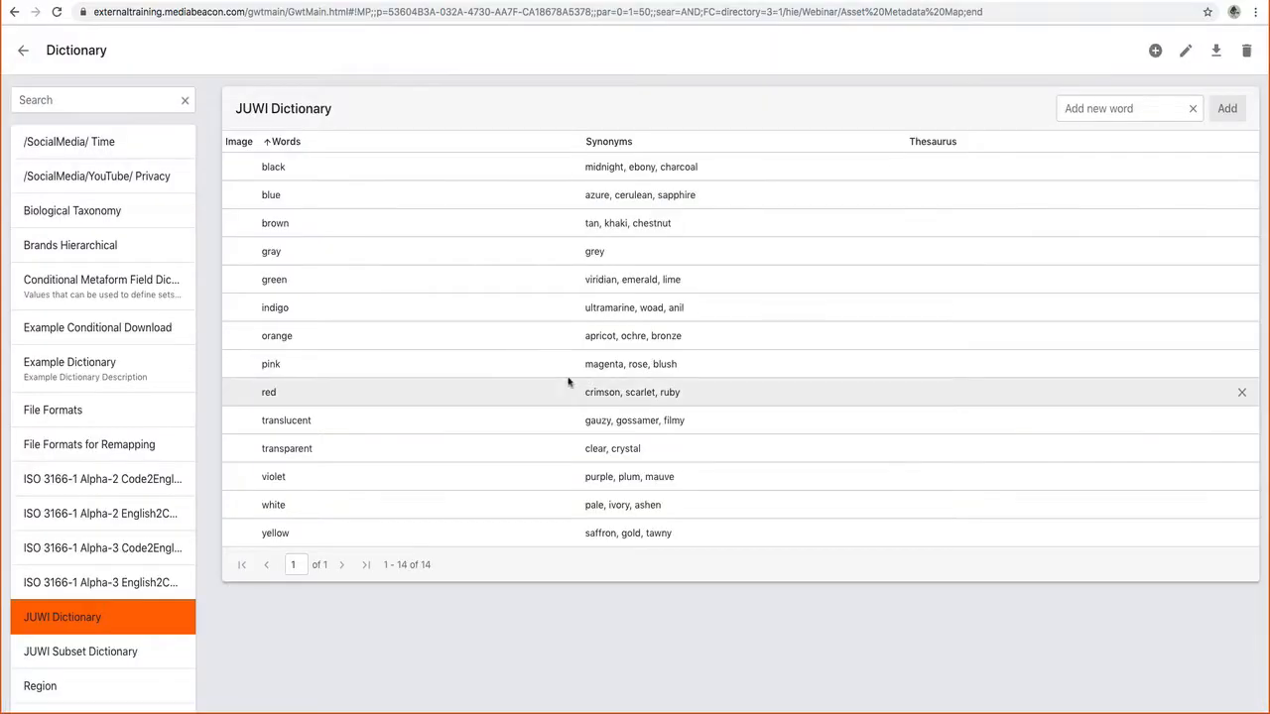
{"action": "left_click", "coordinate": [146, 484]}
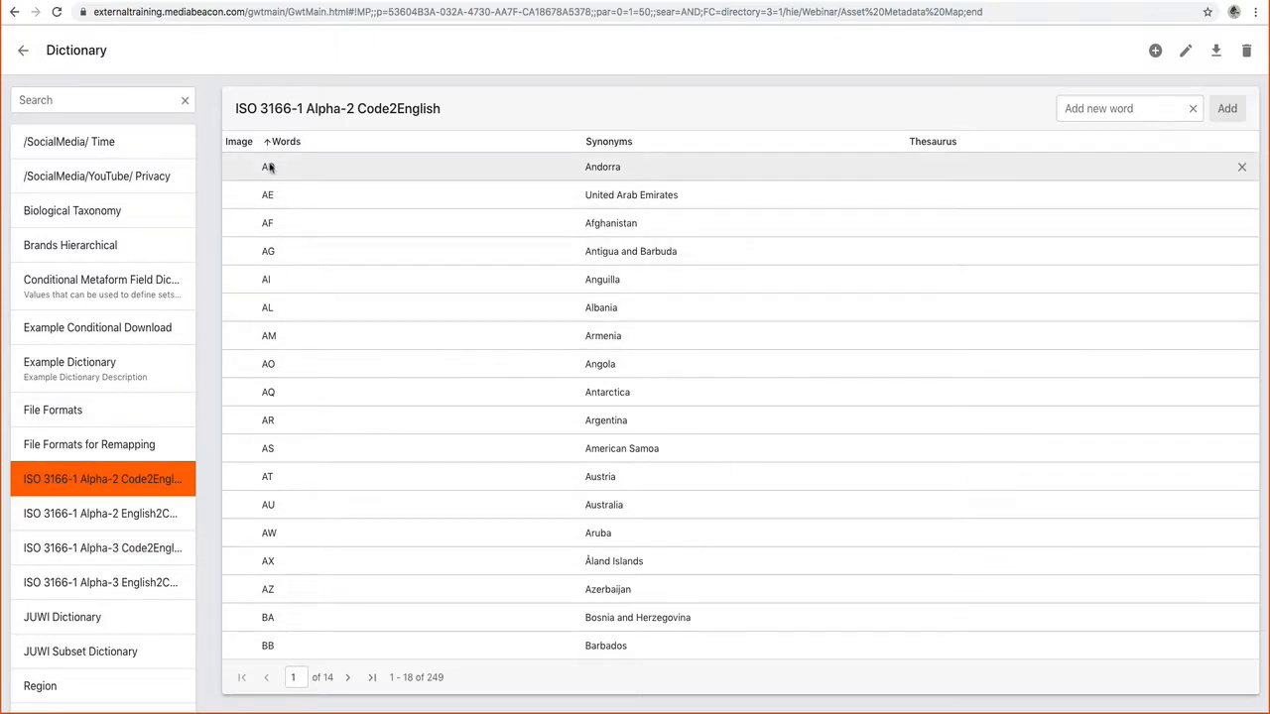
{"action": "left_click", "coordinate": [50, 518]}
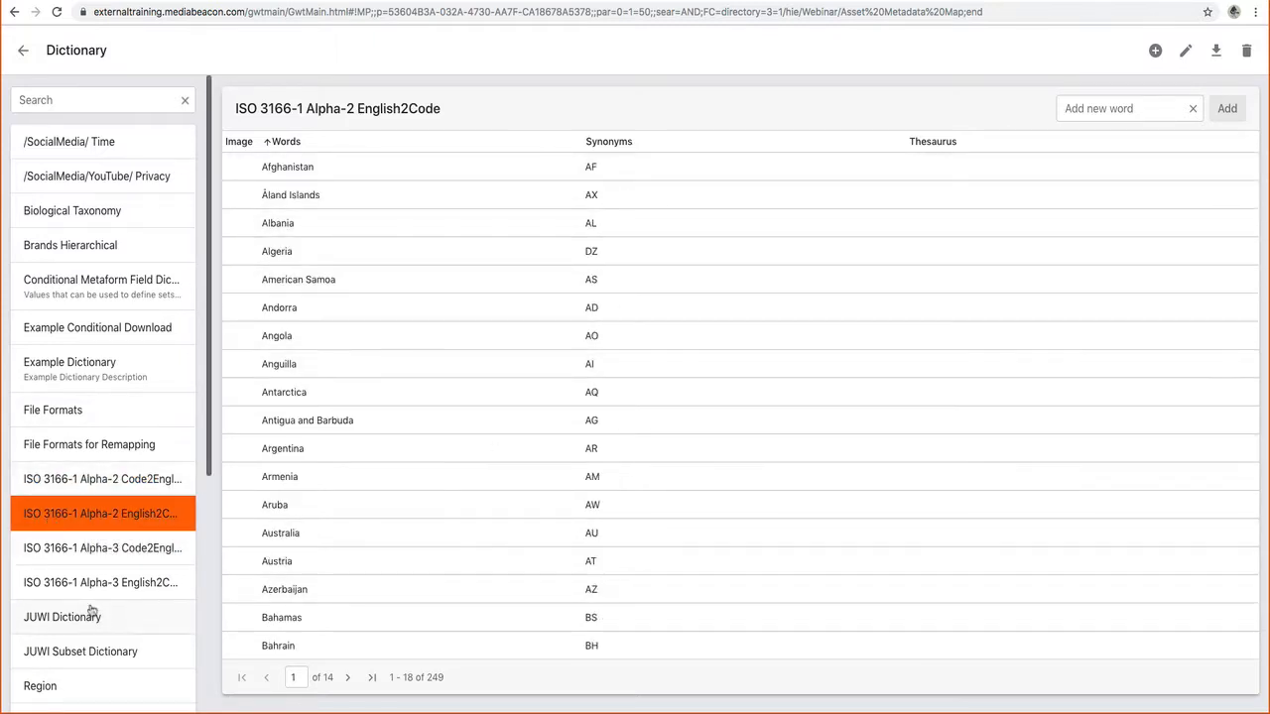
{"action": "left_click", "coordinate": [103, 550]}
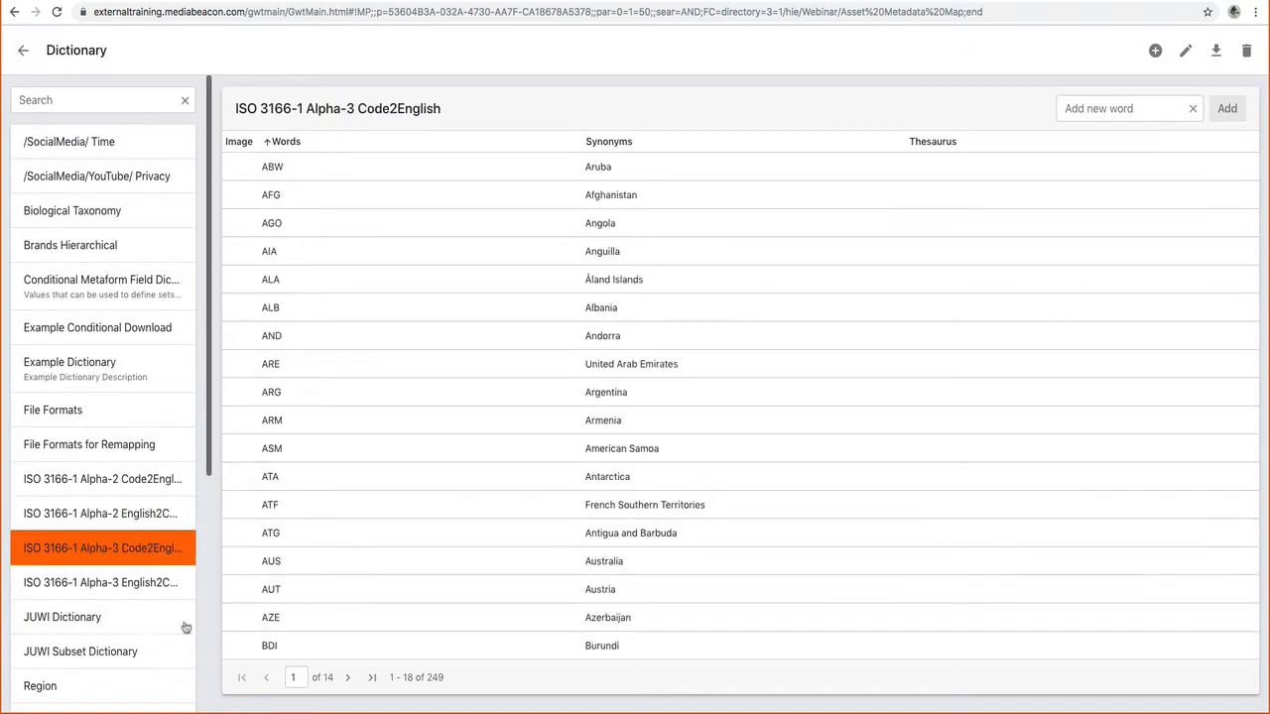
{"action": "left_click", "coordinate": [137, 588]}
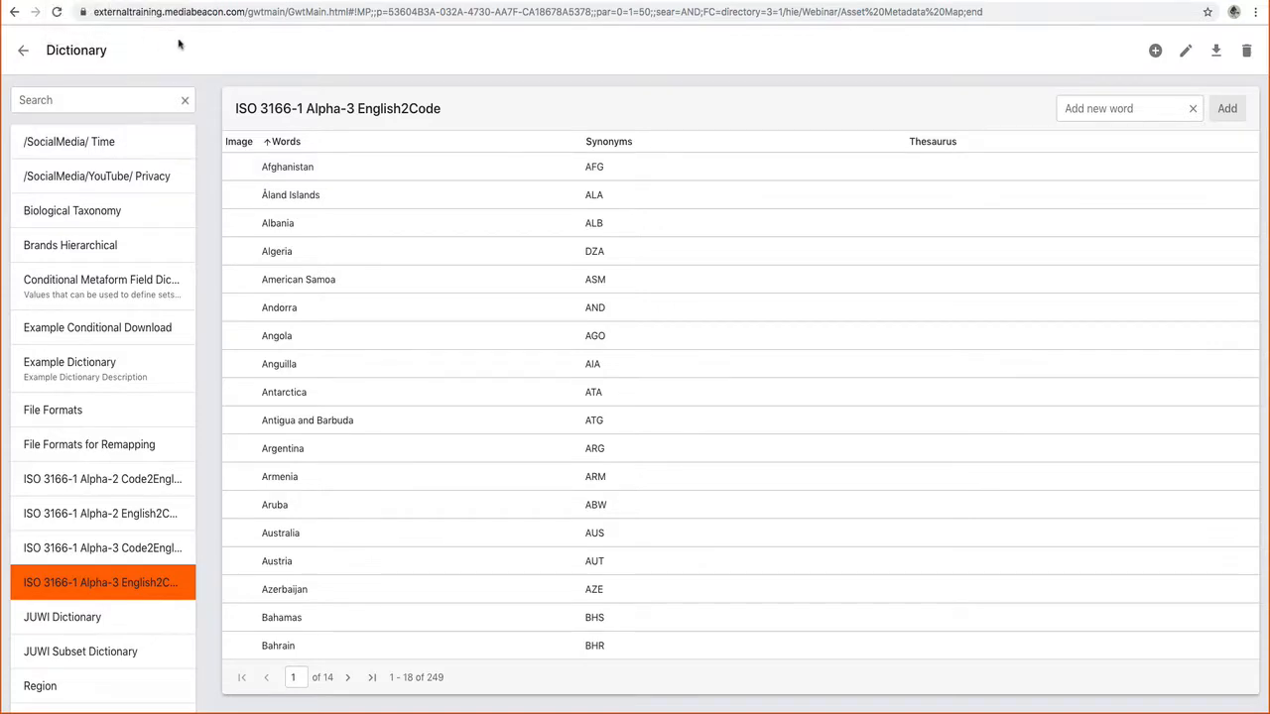
Step: Reopen Klipdas.jpg, clear its Country, 2-character and 3-character Country Code values, and save the metadata
{"action": "left_click", "coordinate": [22, 52]}
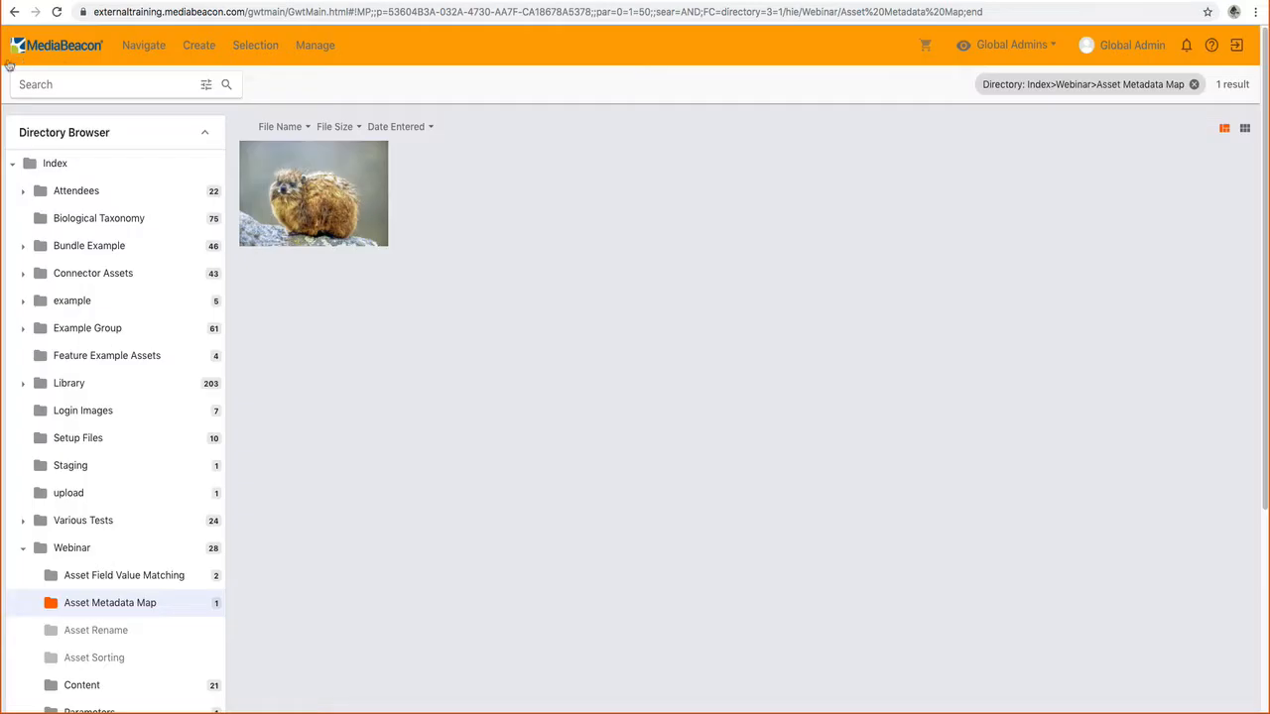
{"action": "double_click", "coordinate": [321, 204]}
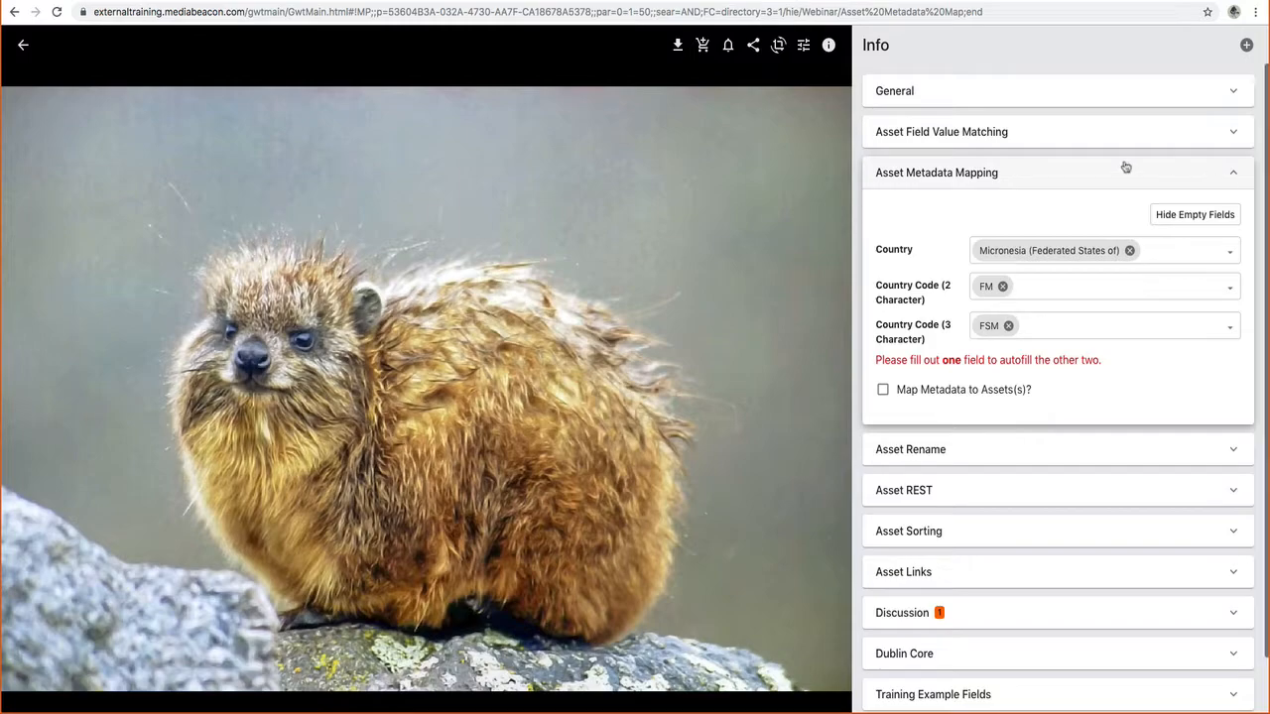
{"action": "left_click", "coordinate": [1014, 256]}
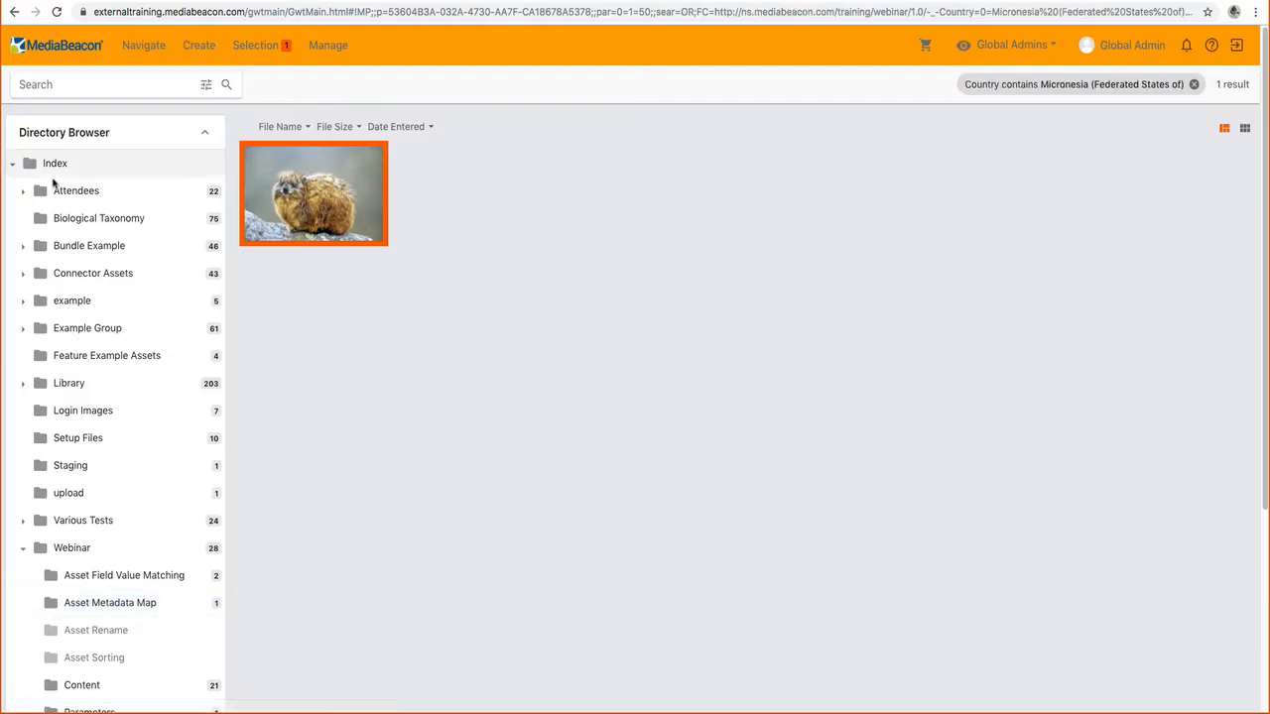
{"action": "double_click", "coordinate": [314, 190]}
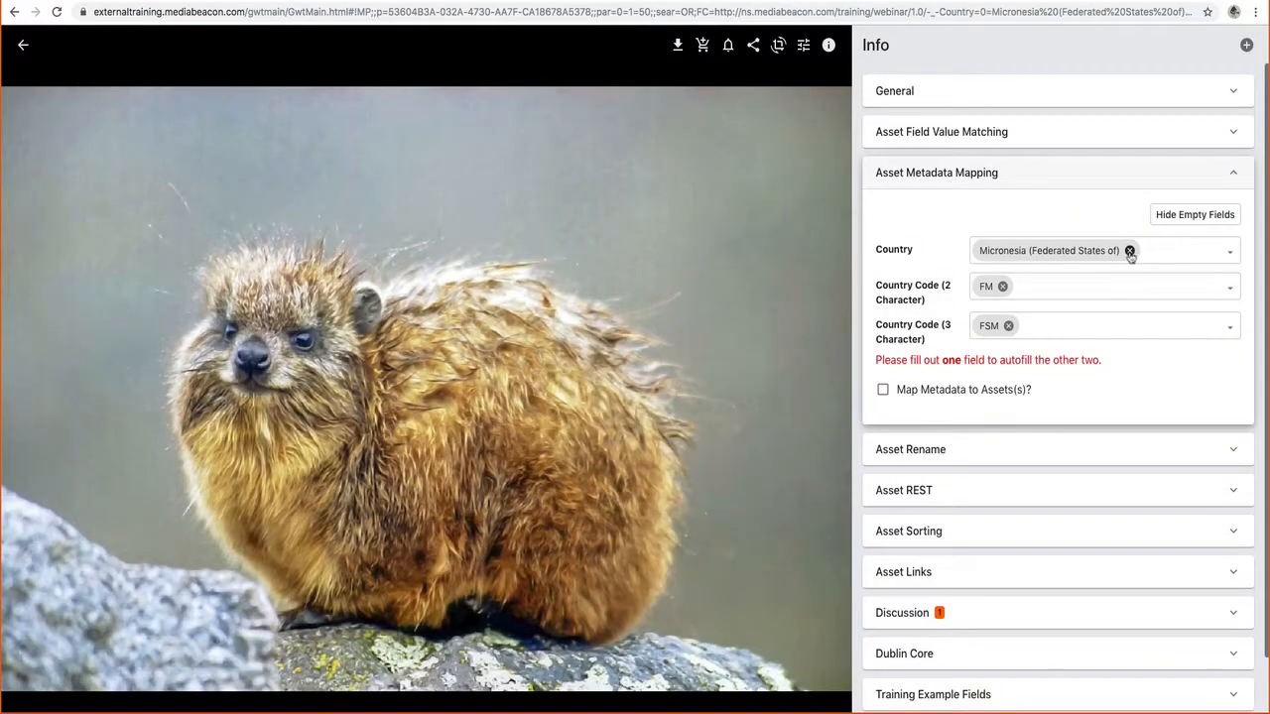
{"action": "left_click", "coordinate": [1129, 250]}
{"action": "left_click", "coordinate": [1002, 286]}
{"action": "left_click", "coordinate": [1009, 326]}
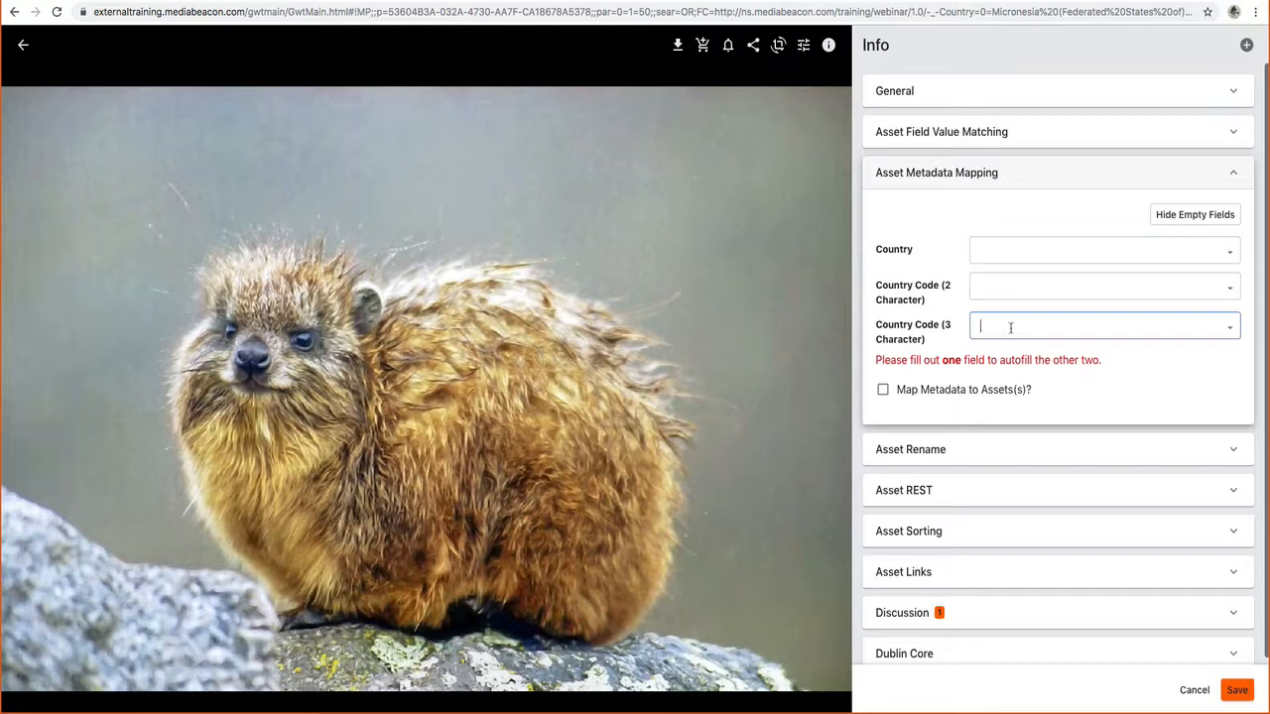
{"action": "left_click", "coordinate": [1230, 689]}
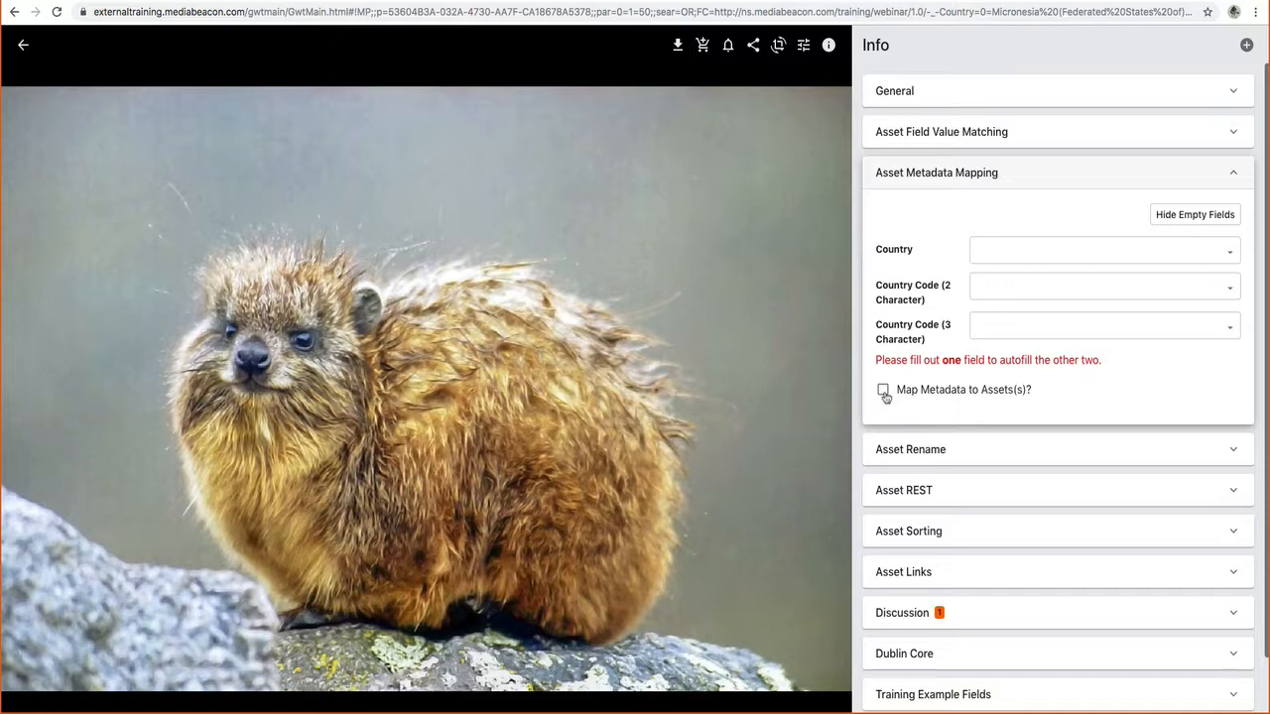
Step: Enable Map Metadata to Assets(s)?, set Country to Antarctica, save, and reopen the asset to check its country codes
{"action": "left_click", "coordinate": [884, 391]}
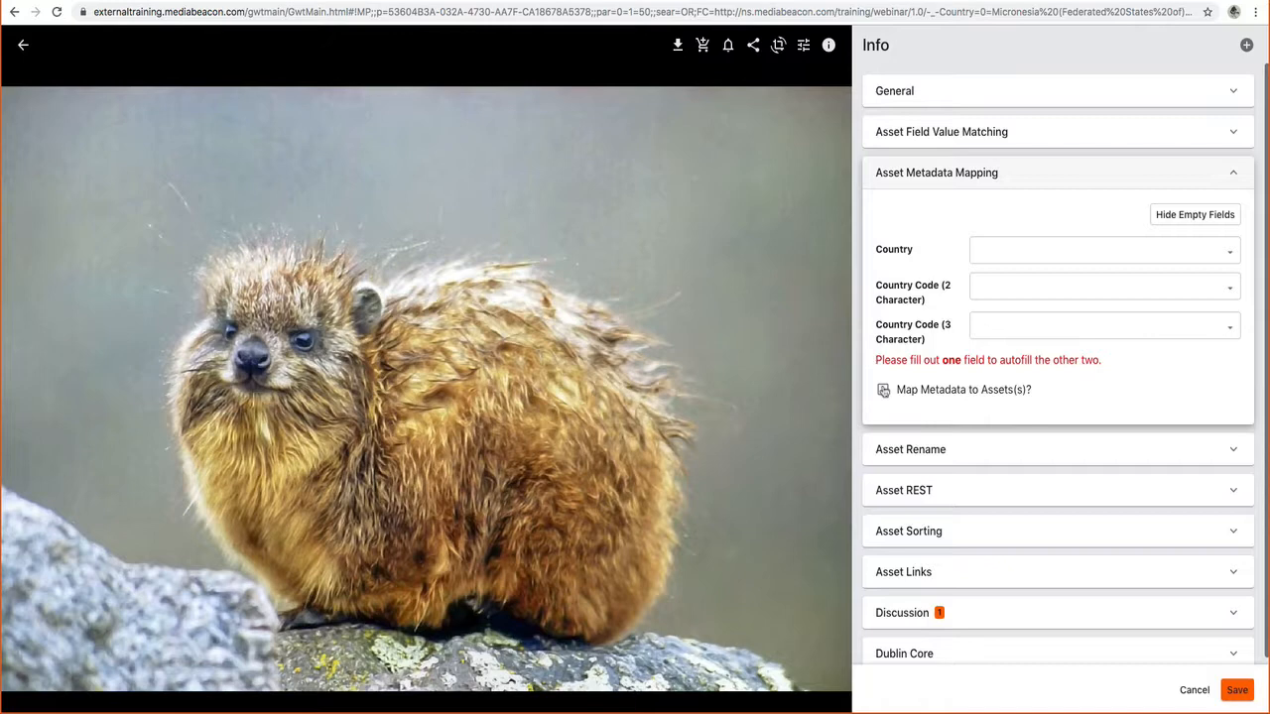
{"action": "left_click", "coordinate": [884, 391]}
{"action": "left_click", "coordinate": [1209, 250]}
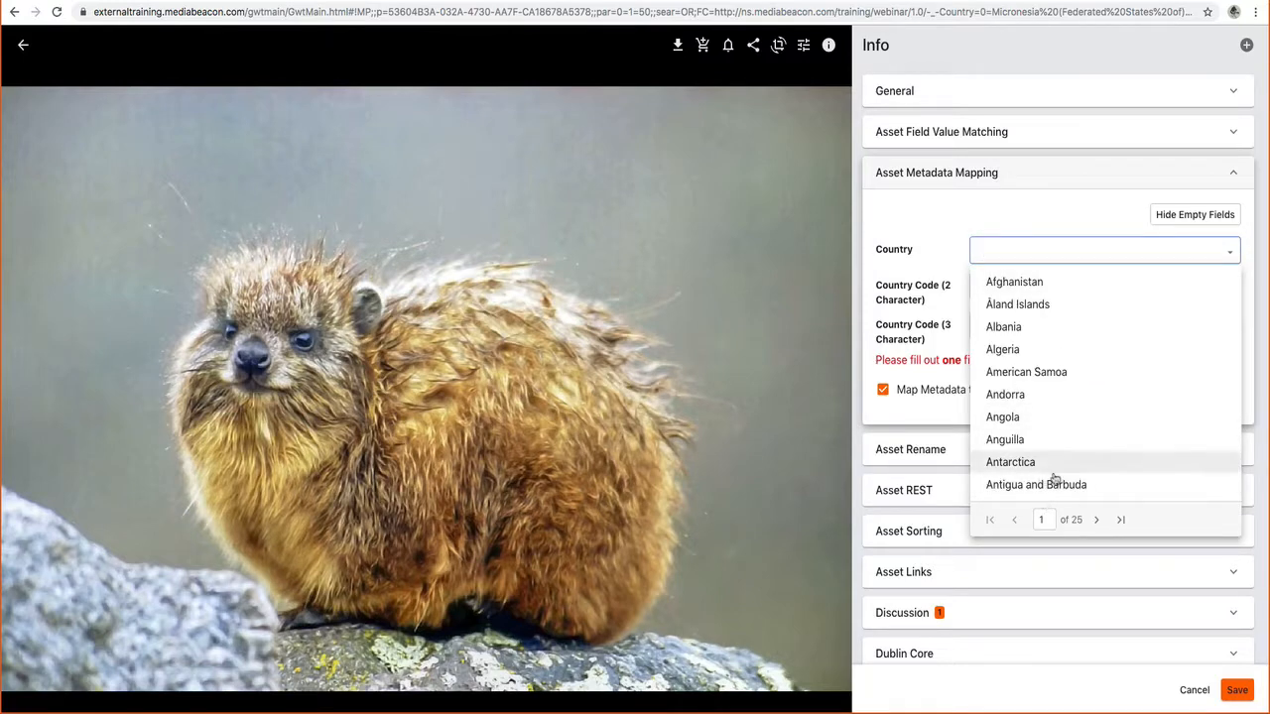
{"action": "left_click", "coordinate": [1030, 463]}
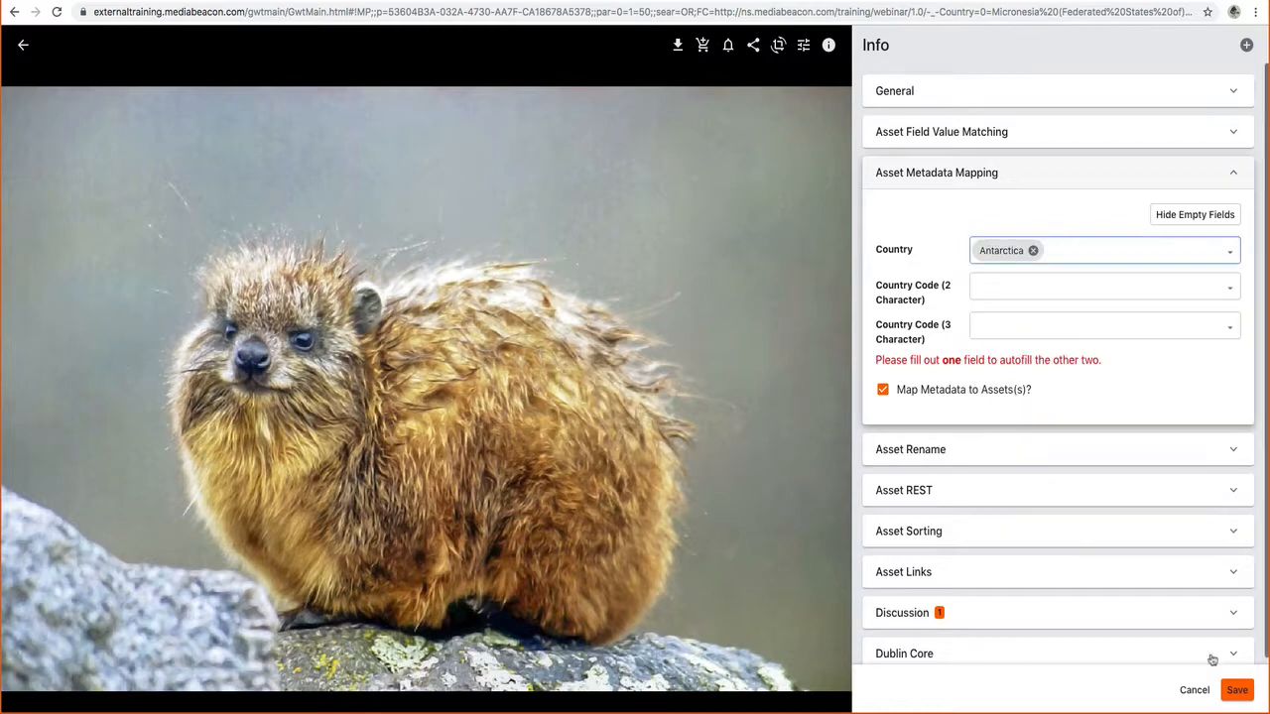
{"action": "left_click", "coordinate": [1235, 691]}
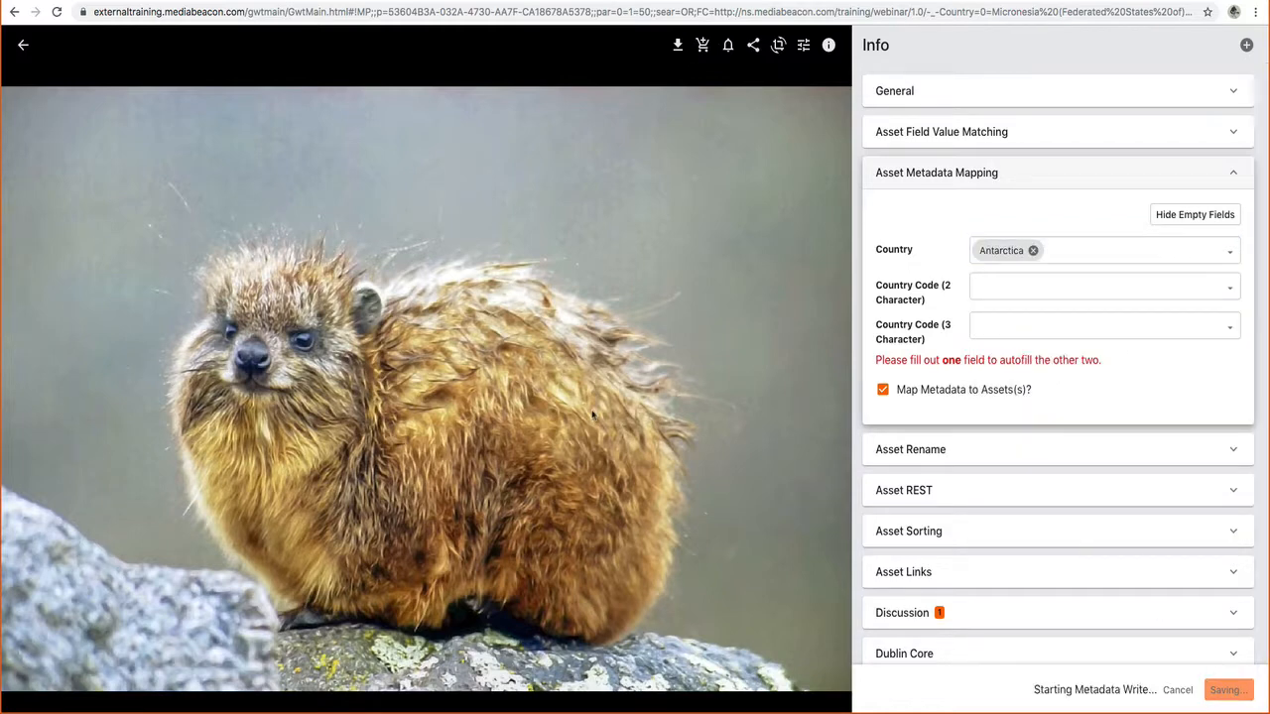
{"action": "left_click", "coordinate": [21, 49]}
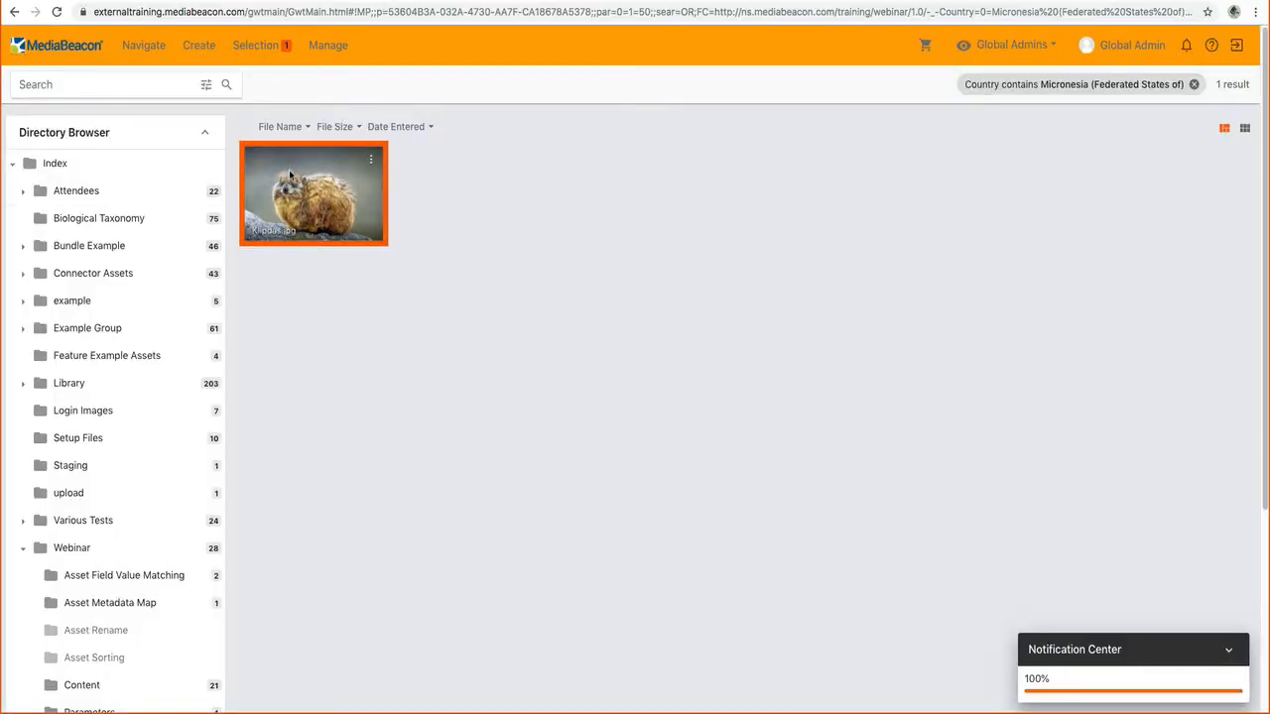
{"action": "left_click", "coordinate": [289, 174]}
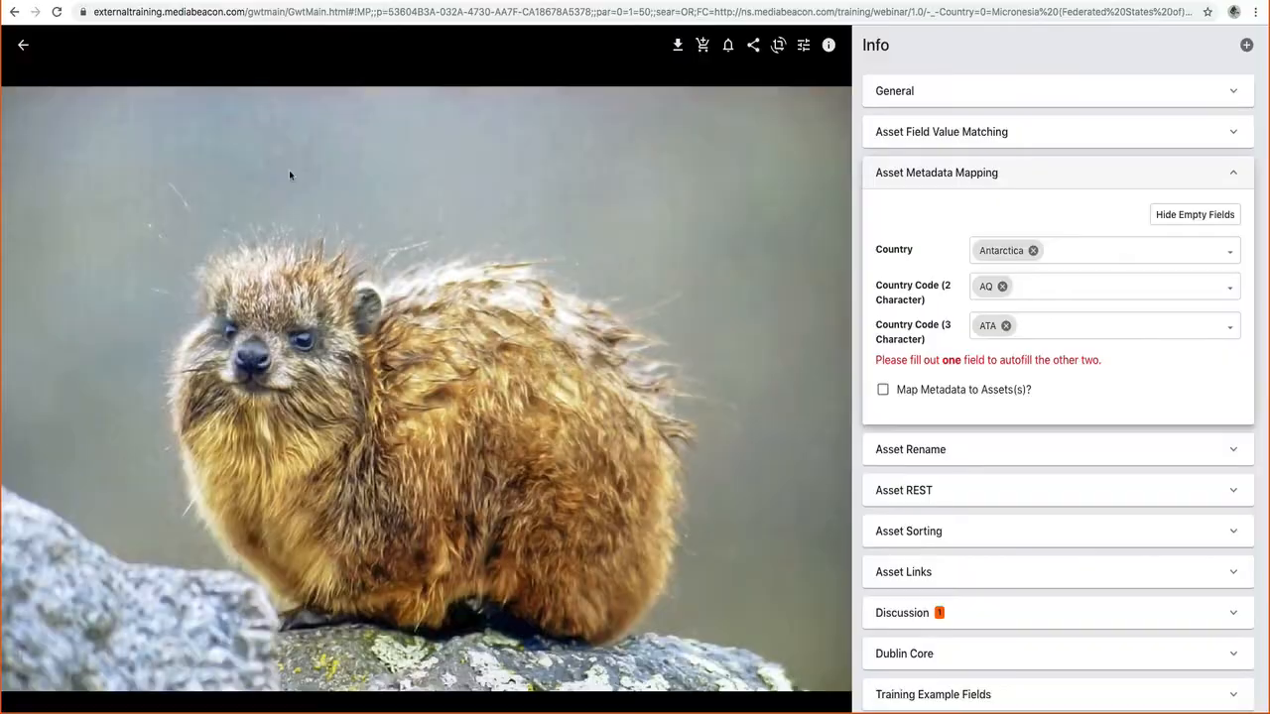
Step: Remove AQ and ATA from the country code fields, set Country Code (3 Character) to AGO, enable Map Metadata to Assets(s)?, and save
{"action": "left_click", "coordinate": [1005, 326]}
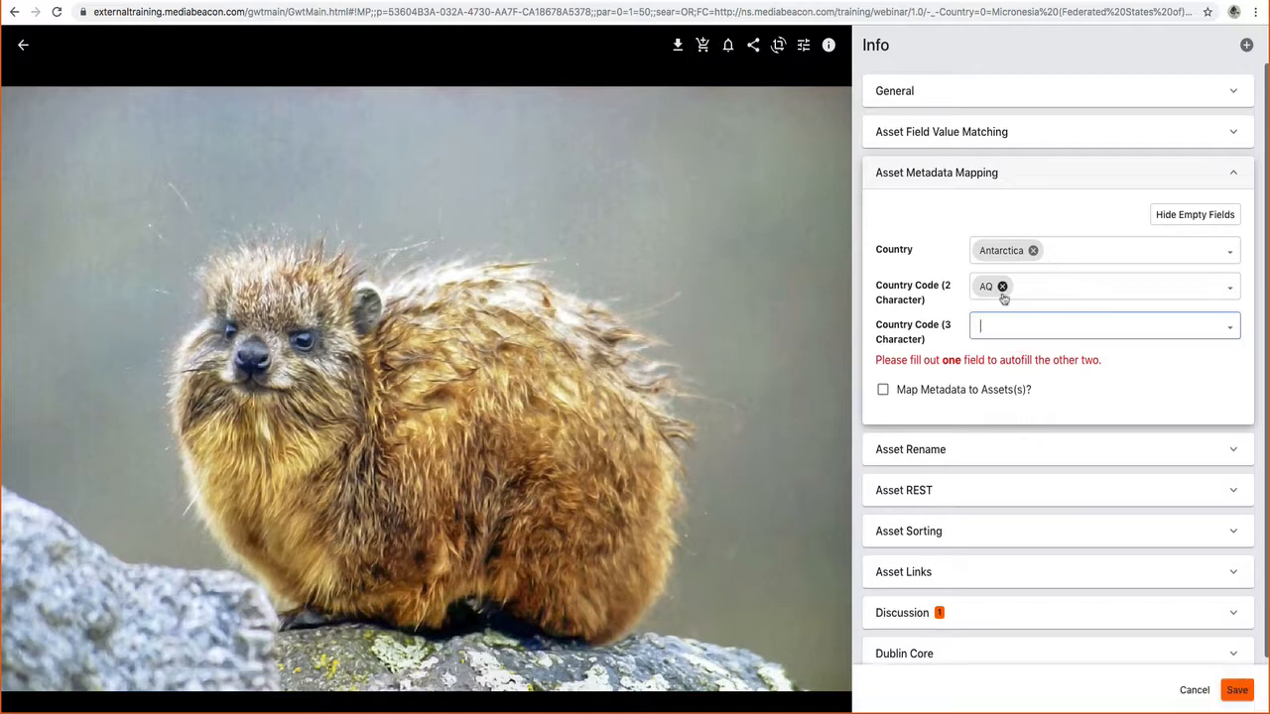
{"action": "left_click", "coordinate": [1001, 287]}
{"action": "left_click", "coordinate": [1008, 324]}
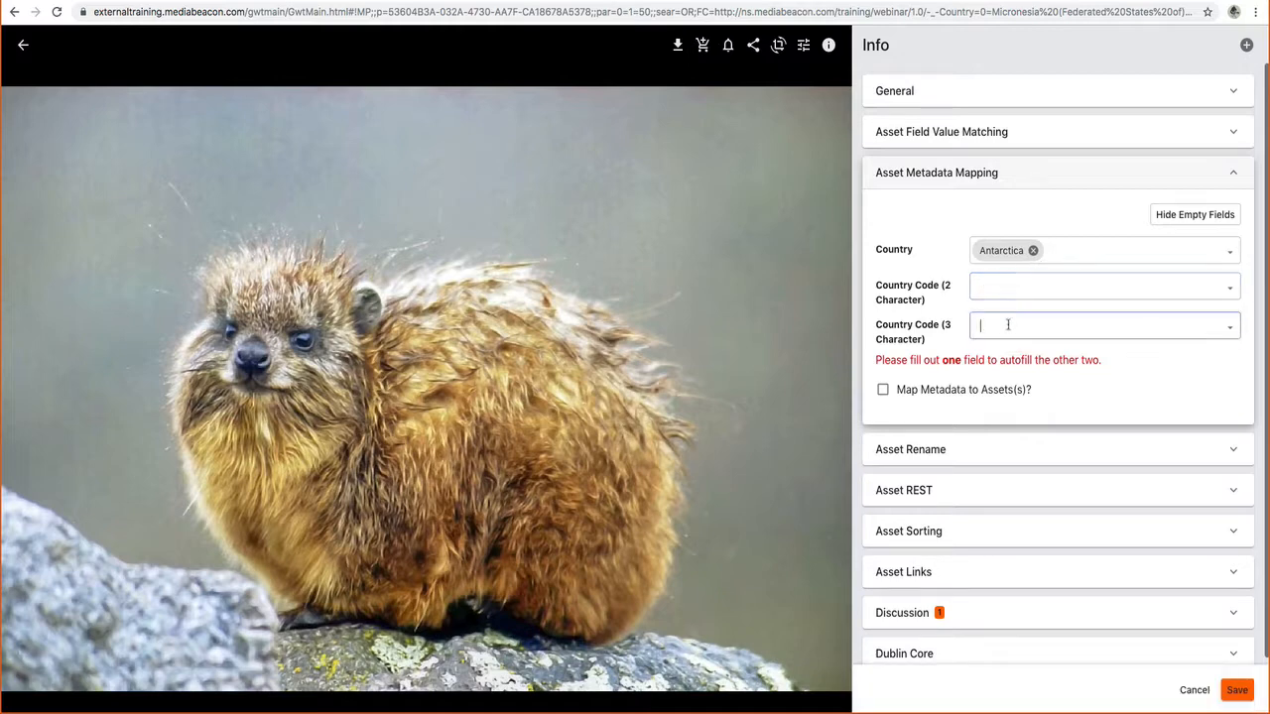
{"action": "left_click", "coordinate": [1210, 327]}
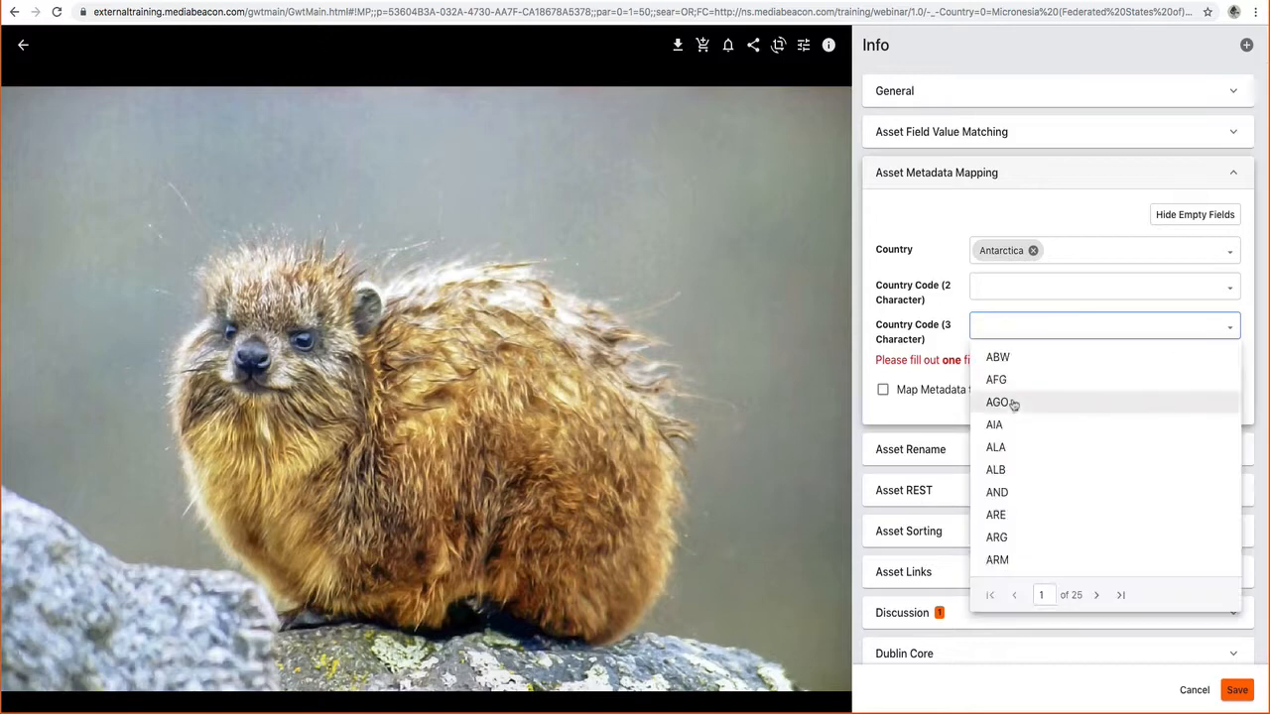
{"action": "left_click", "coordinate": [1013, 404]}
{"action": "left_click", "coordinate": [965, 392]}
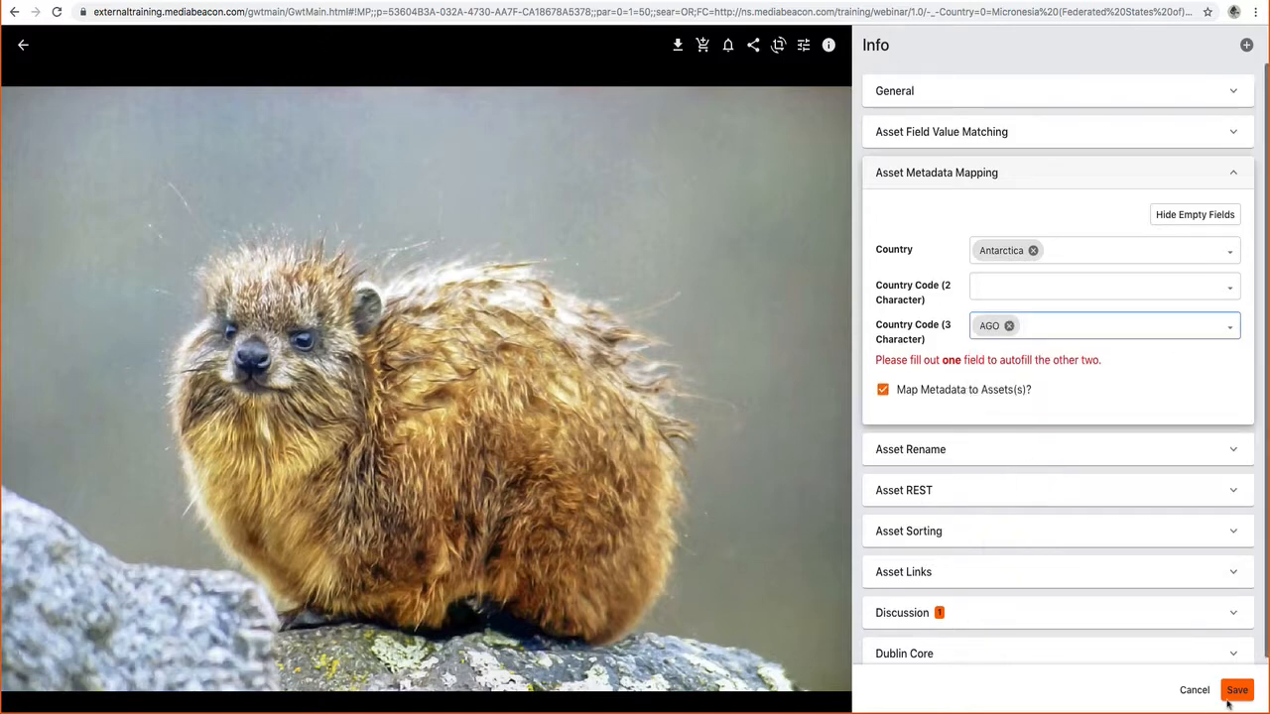
{"action": "left_click", "coordinate": [1230, 695]}
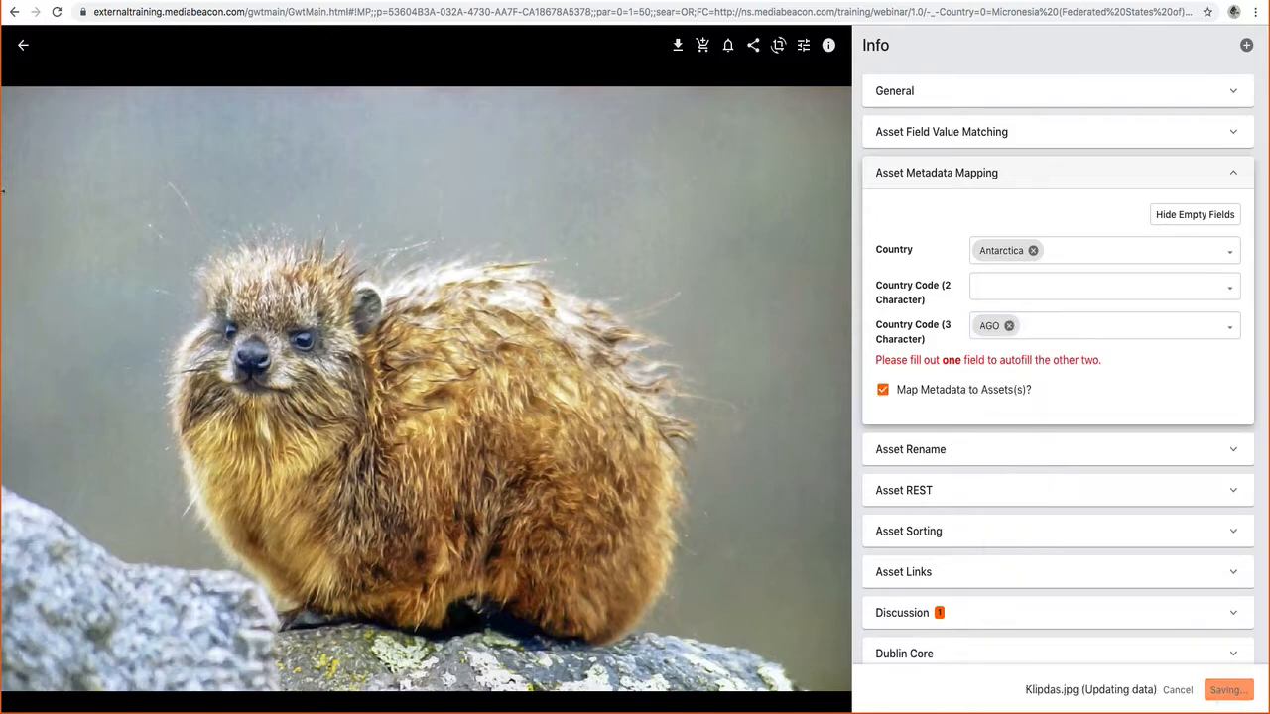
Step: Check the notifications for the Klipdas.jpg mapping, then reopen the asset to inspect its country fields and return to the results
{"action": "left_click", "coordinate": [22, 46]}
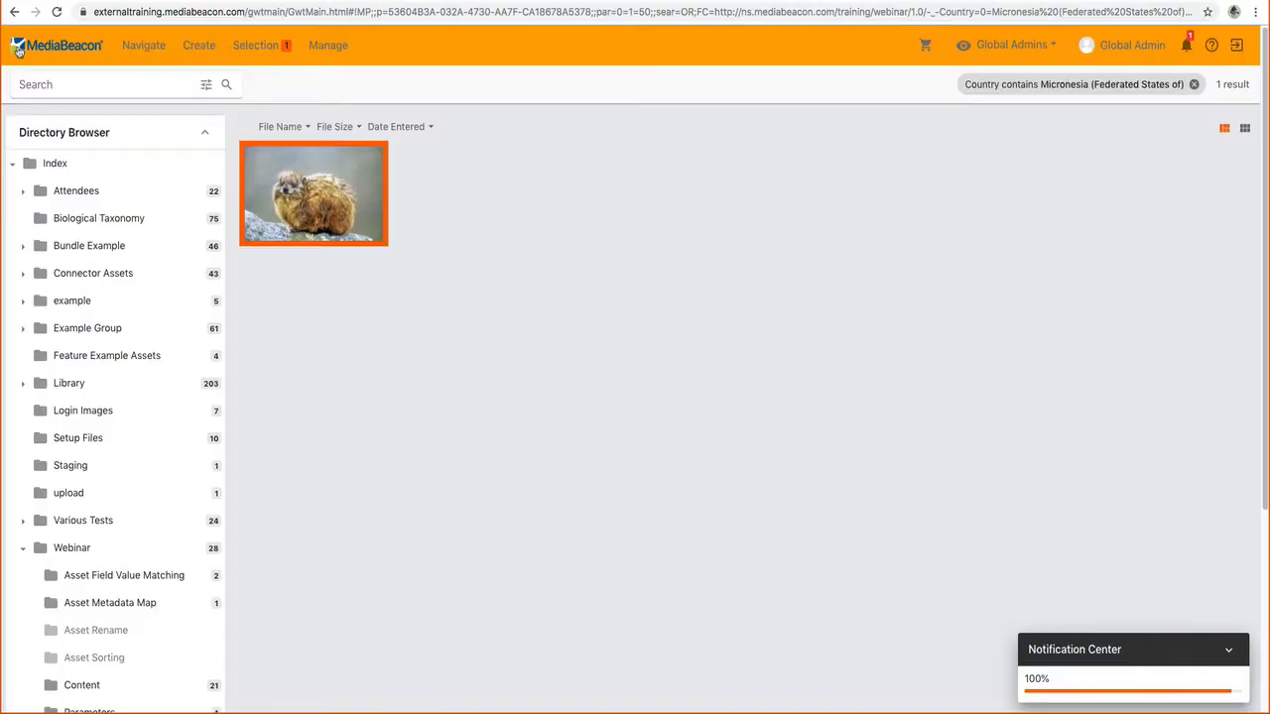
{"action": "left_click", "coordinate": [1186, 52]}
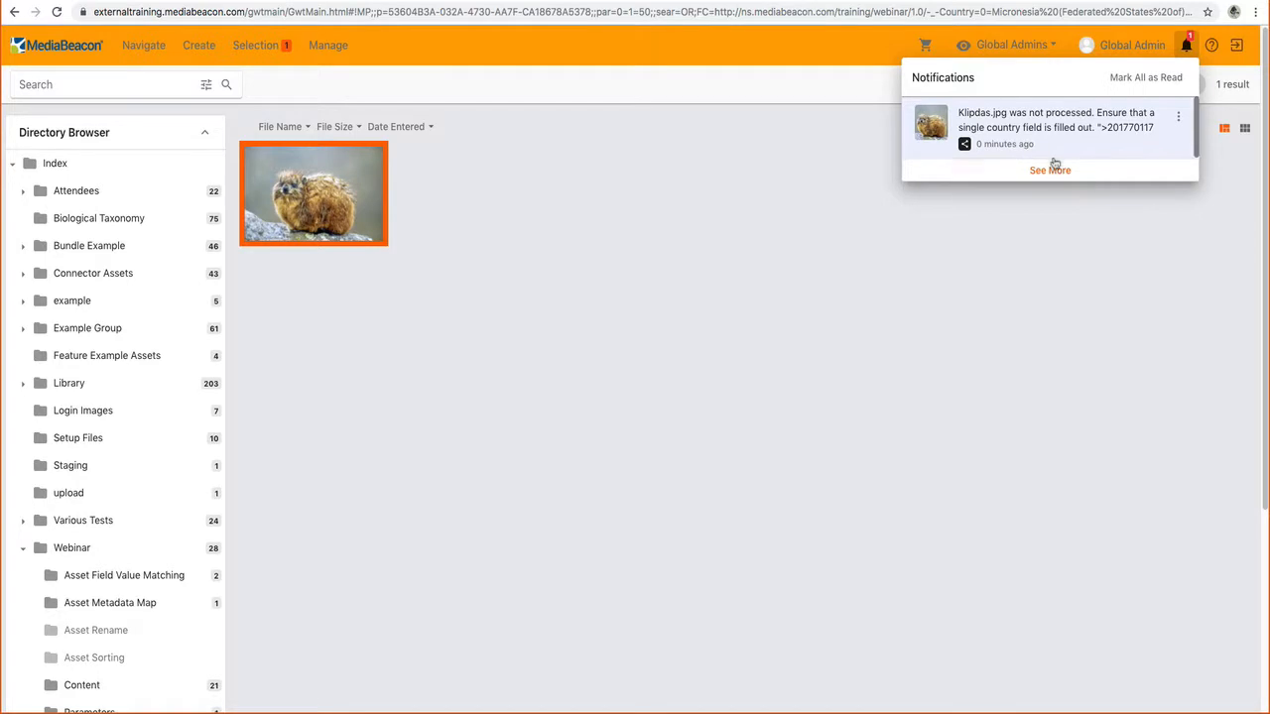
{"action": "left_click", "coordinate": [932, 211]}
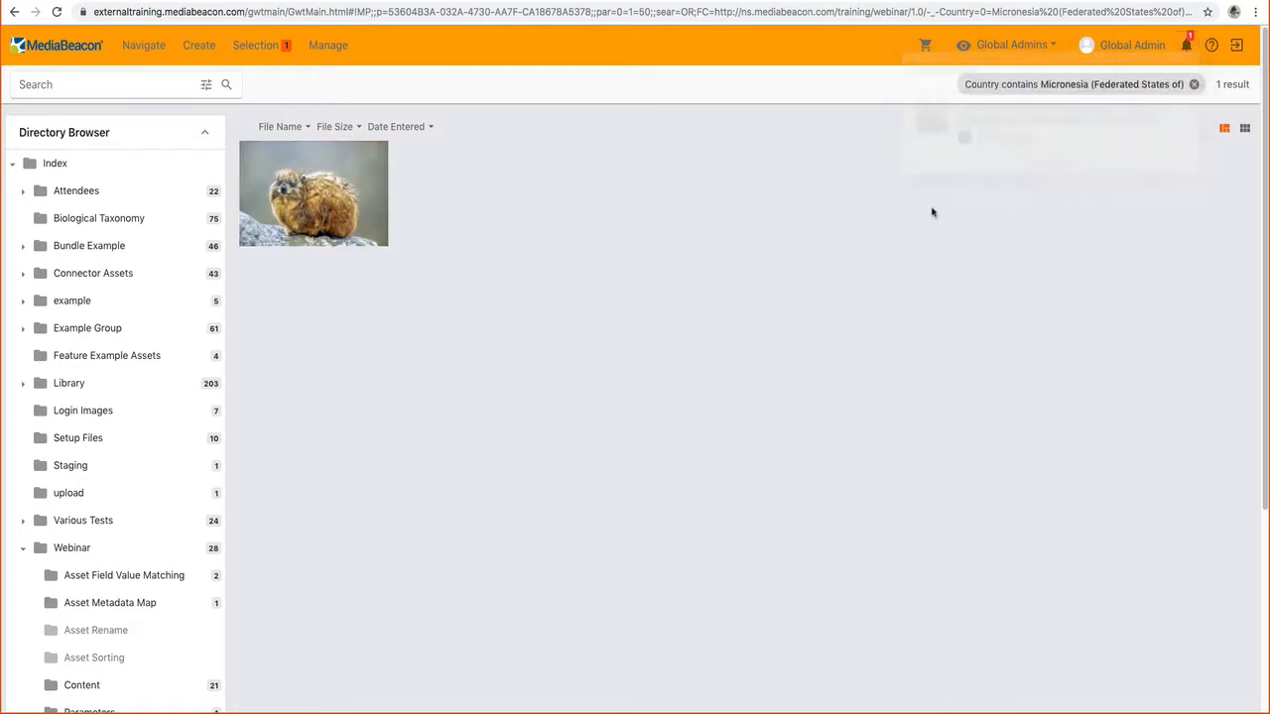
{"action": "double_click", "coordinate": [357, 187]}
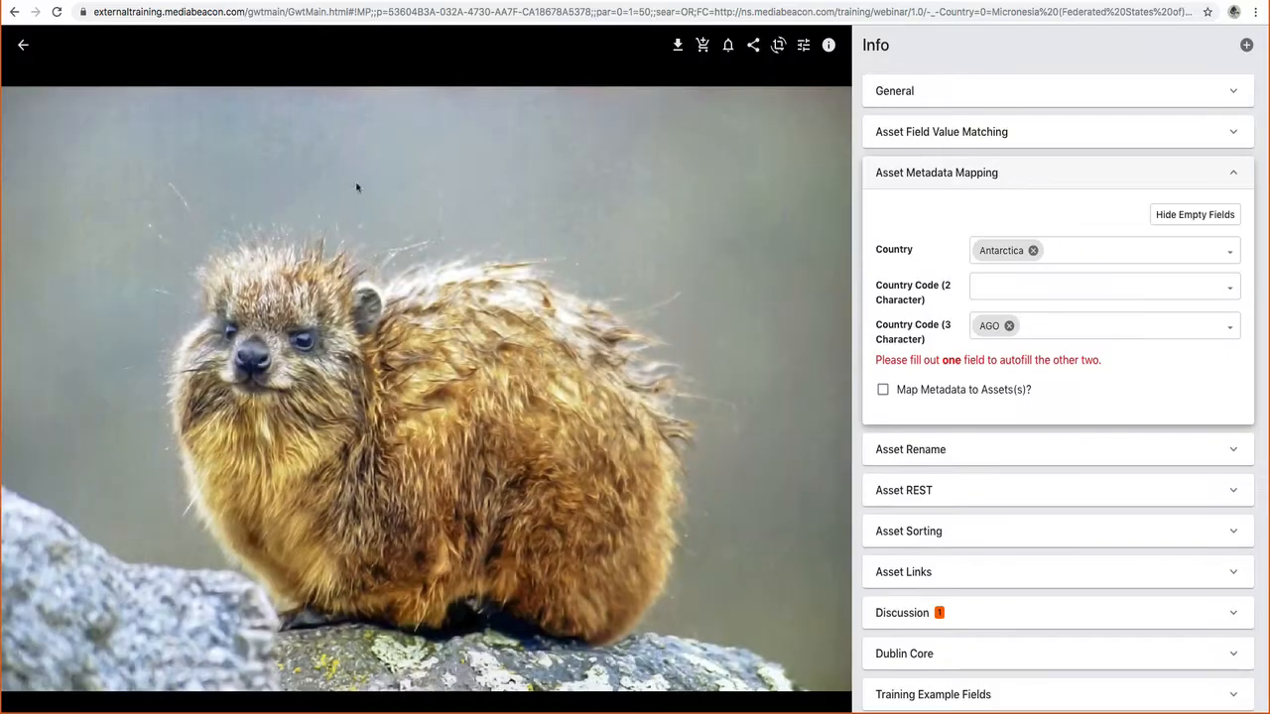
{"action": "left_click", "coordinate": [23, 44]}
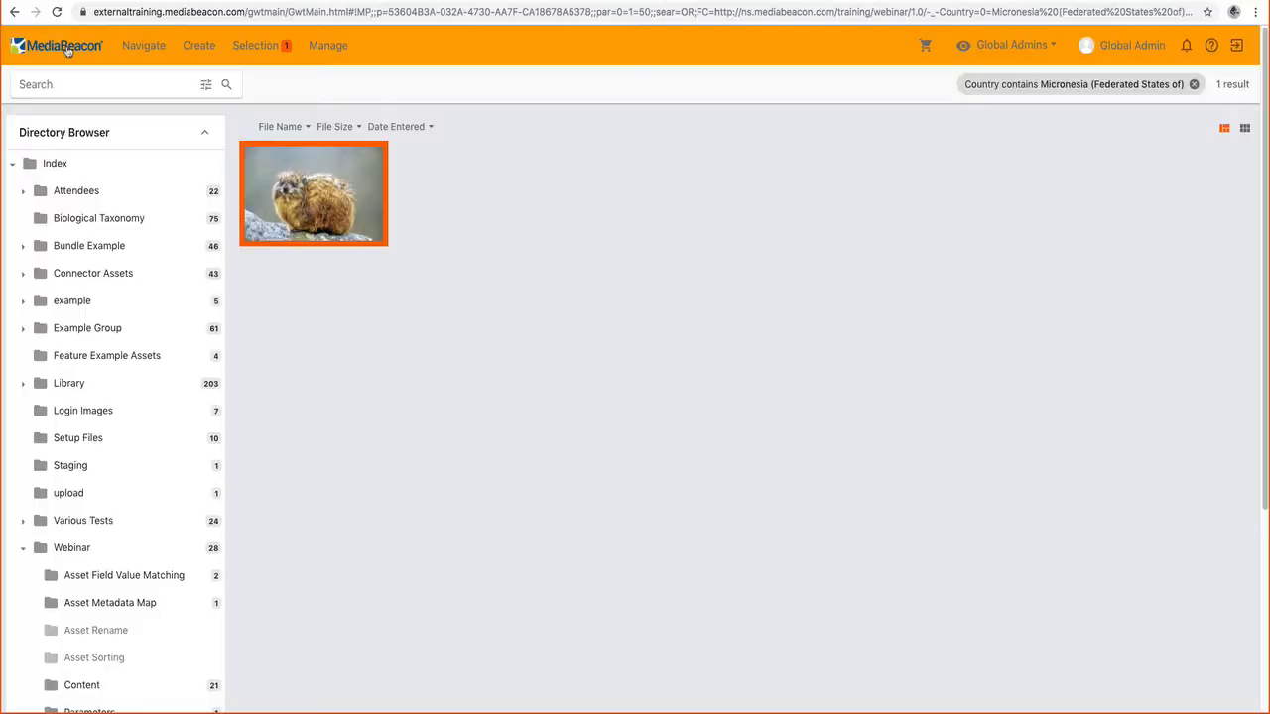
Step: Open the Asset Metadata Map VWF workflow from the zzzWebinar folder in the Workflow Manager
{"action": "left_click", "coordinate": [316, 45]}
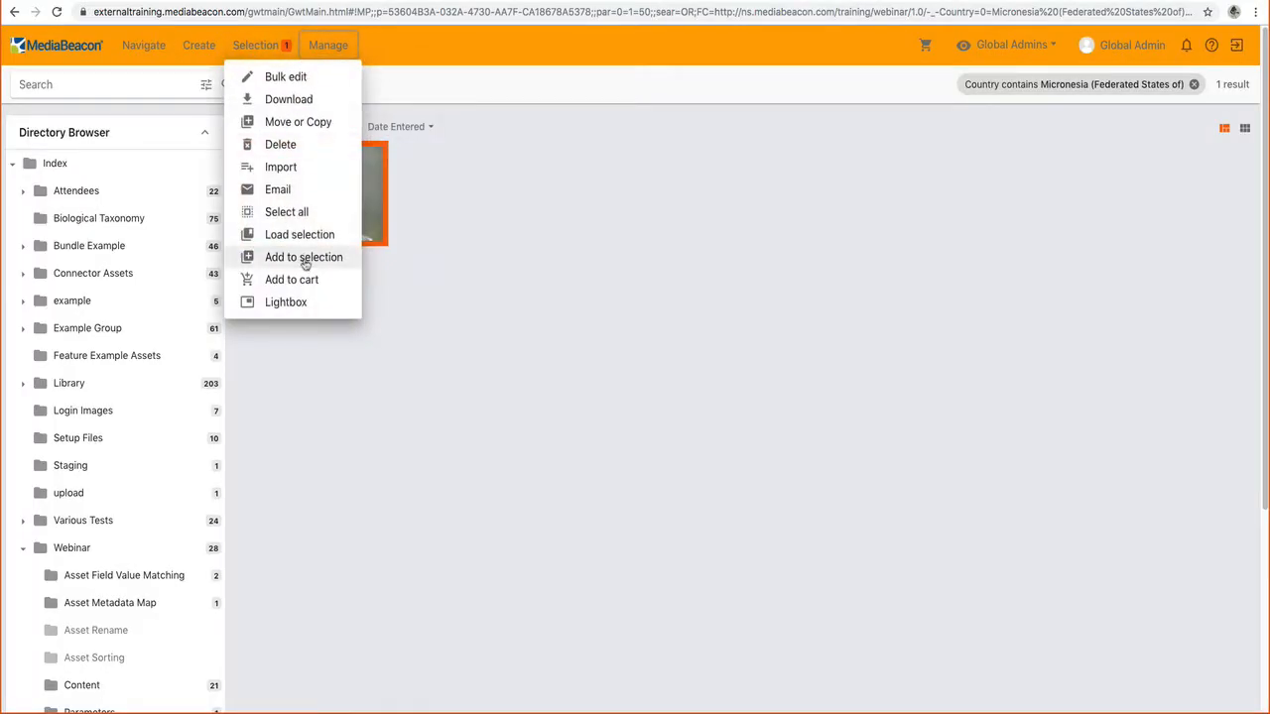
{"action": "left_click", "coordinate": [337, 46]}
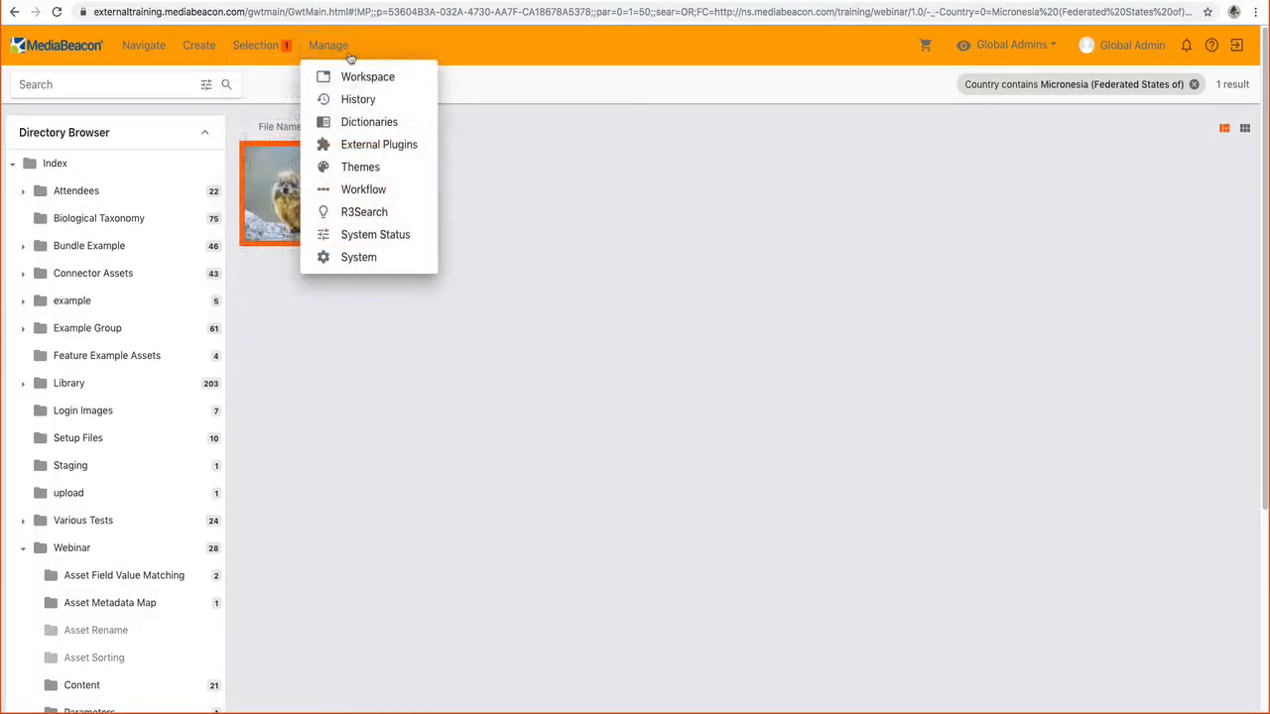
{"action": "mouse_move", "coordinate": [340, 52]}
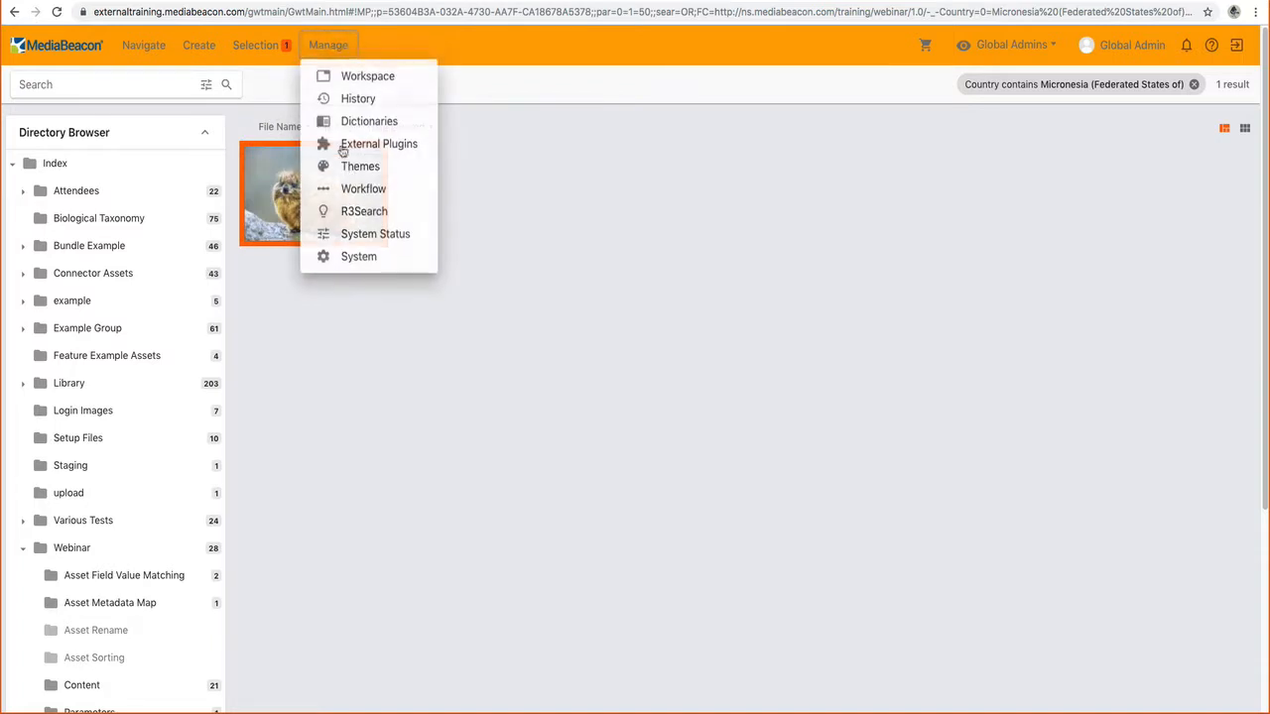
{"action": "left_click", "coordinate": [357, 189]}
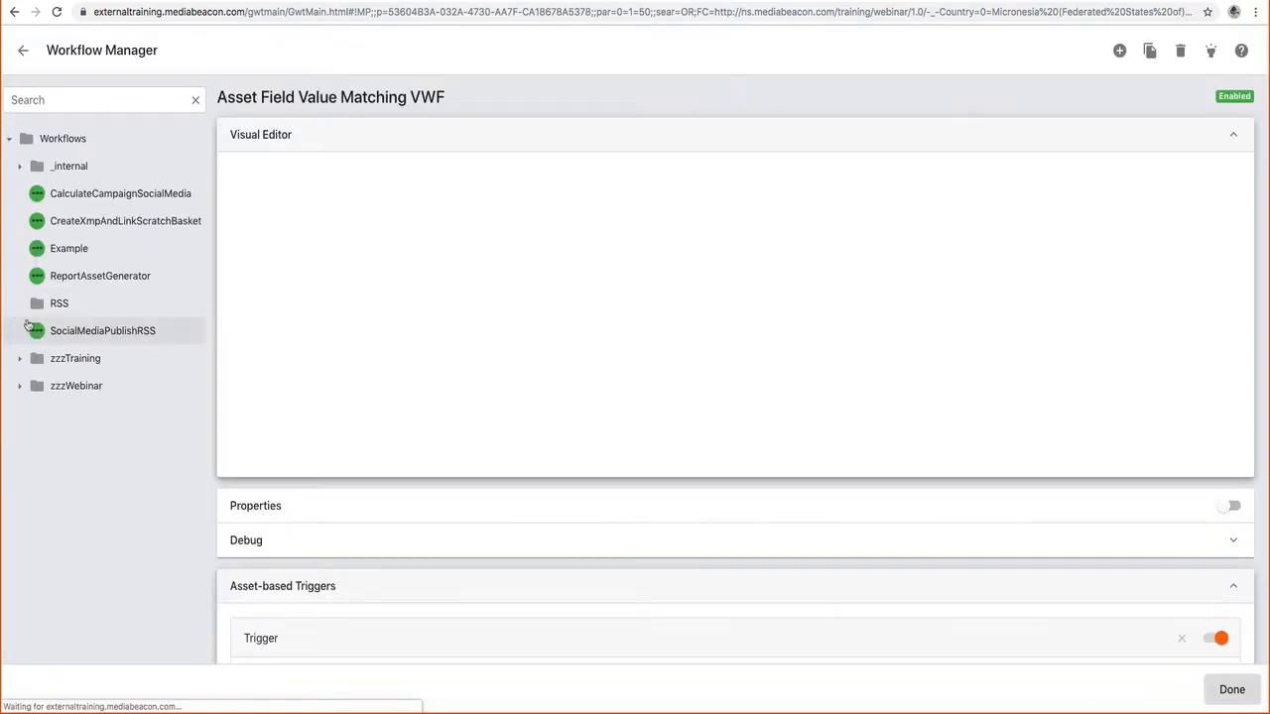
{"action": "left_click", "coordinate": [23, 387]}
{"action": "scroll", "coordinate": [89, 483], "scroll_direction": "down", "scroll_amount": 2}
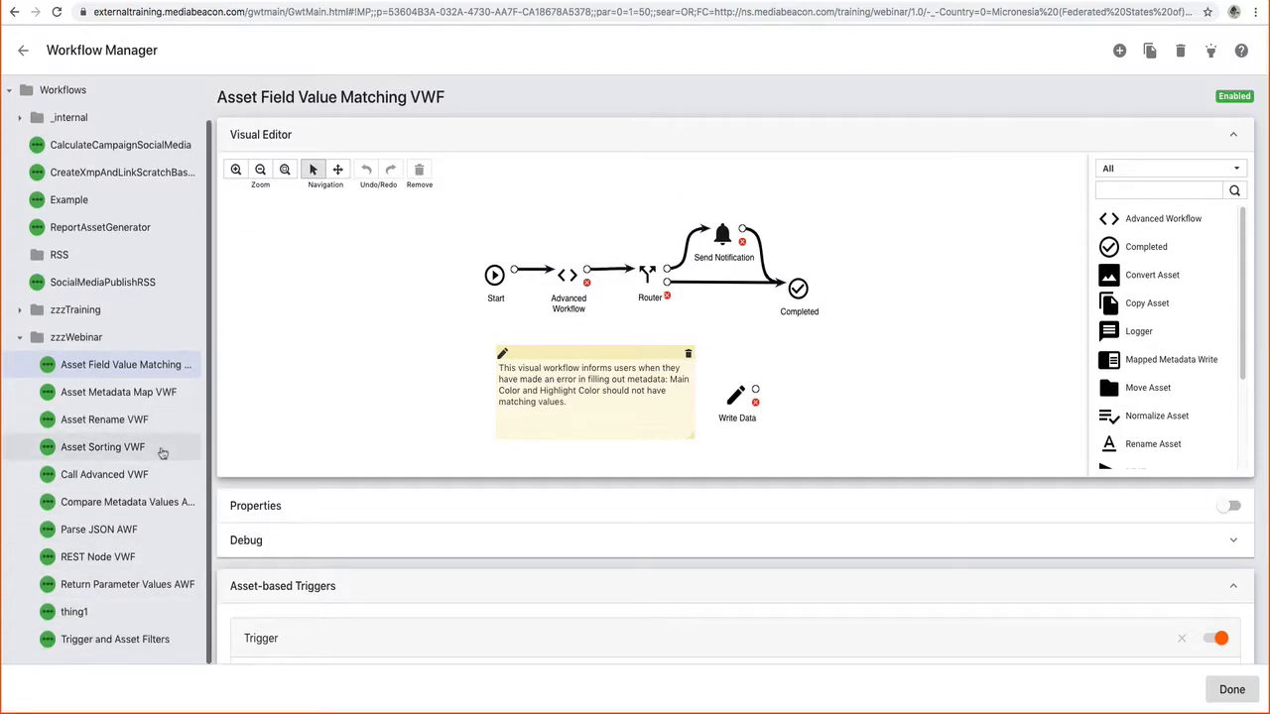
{"action": "left_click", "coordinate": [139, 394]}
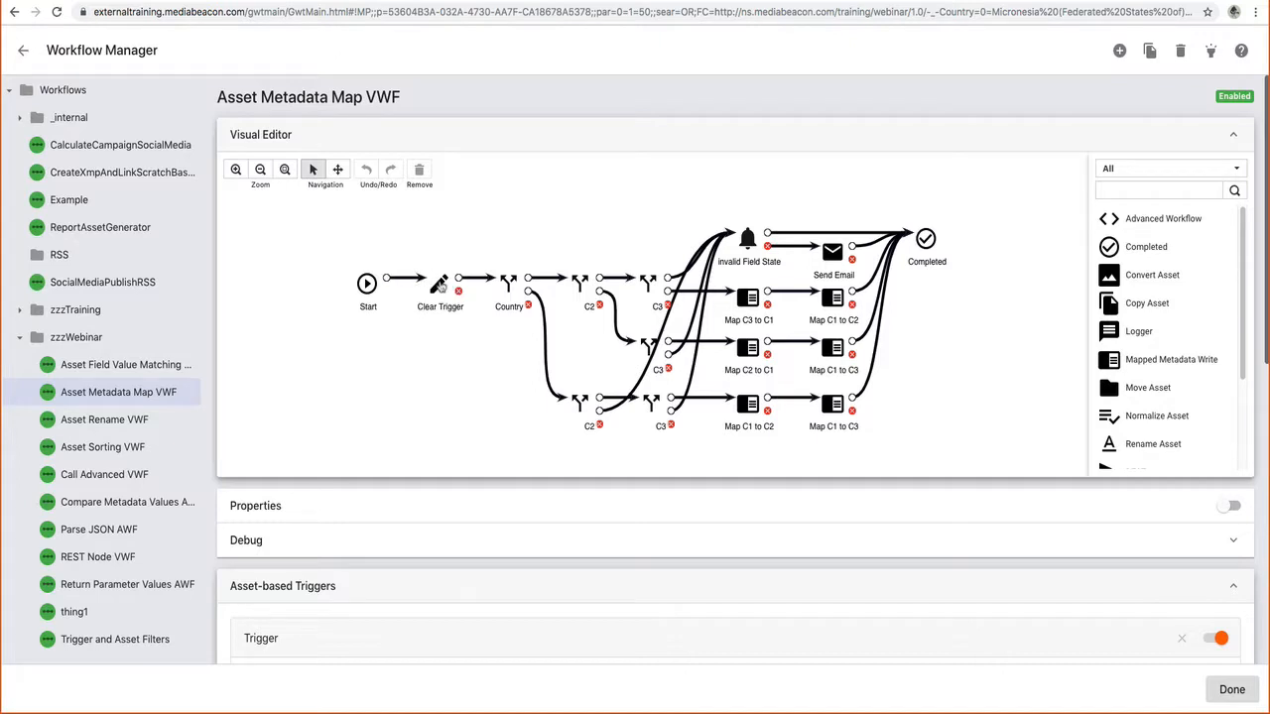
Step: Examine the routing settings of the Country router and the first C2 router that follows it, closing each without changes
{"action": "left_click", "coordinate": [507, 285]}
{"action": "double_click", "coordinate": [507, 286]}
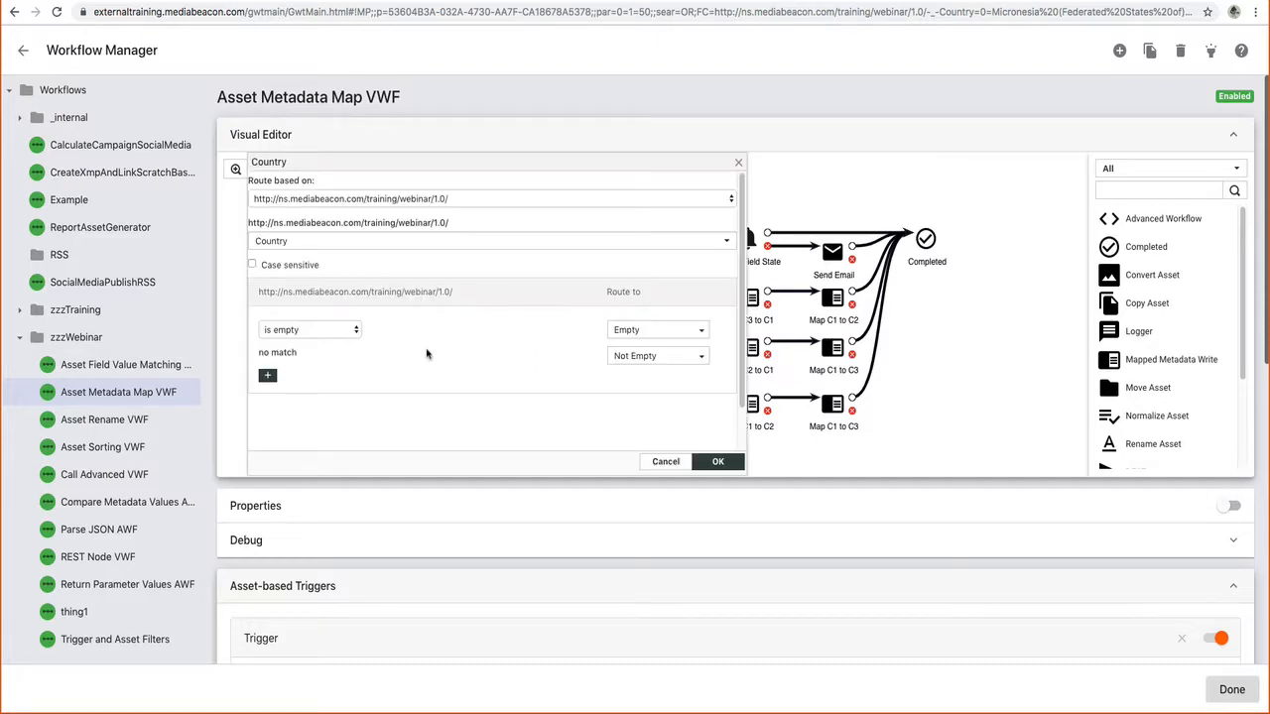
{"action": "left_click", "coordinate": [739, 162]}
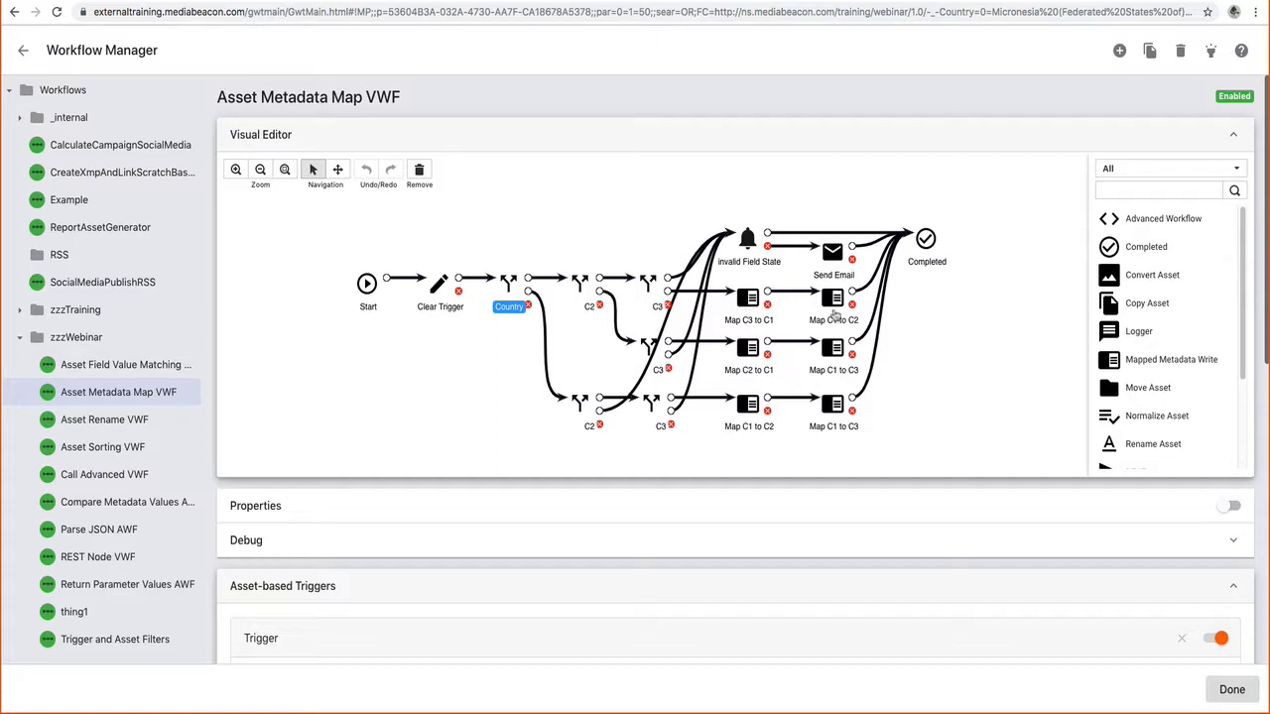
{"action": "left_click", "coordinate": [578, 286]}
{"action": "double_click", "coordinate": [578, 286]}
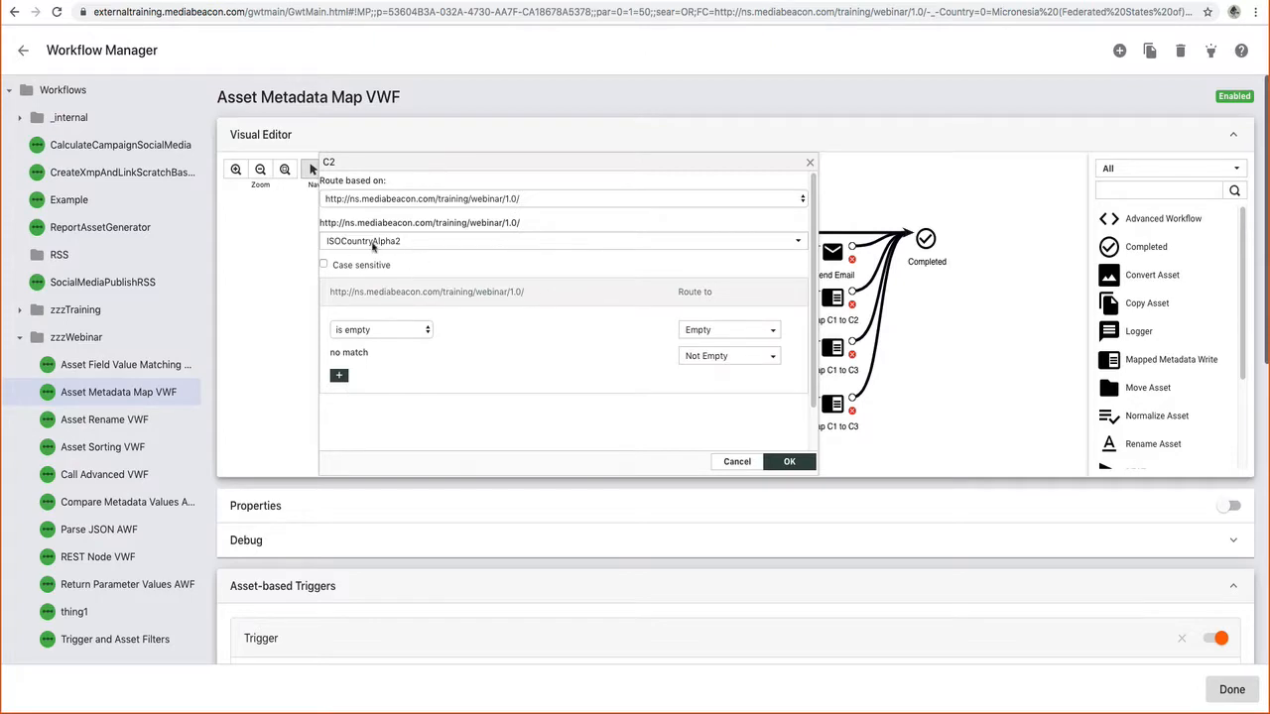
{"action": "left_click", "coordinate": [809, 162]}
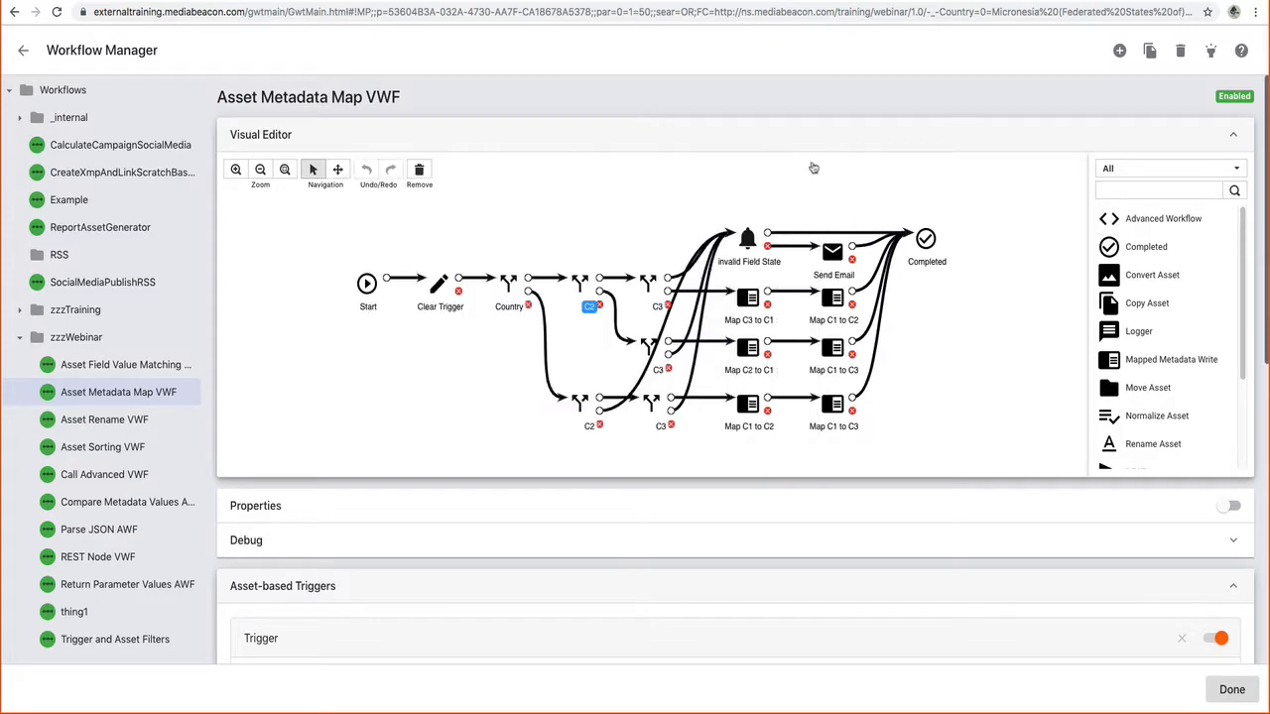
Step: Open the Map C3 to C1 node's settings, enlarge the dialog, and view the dictionaries available for its Dictionary field
{"action": "left_click", "coordinate": [742, 301]}
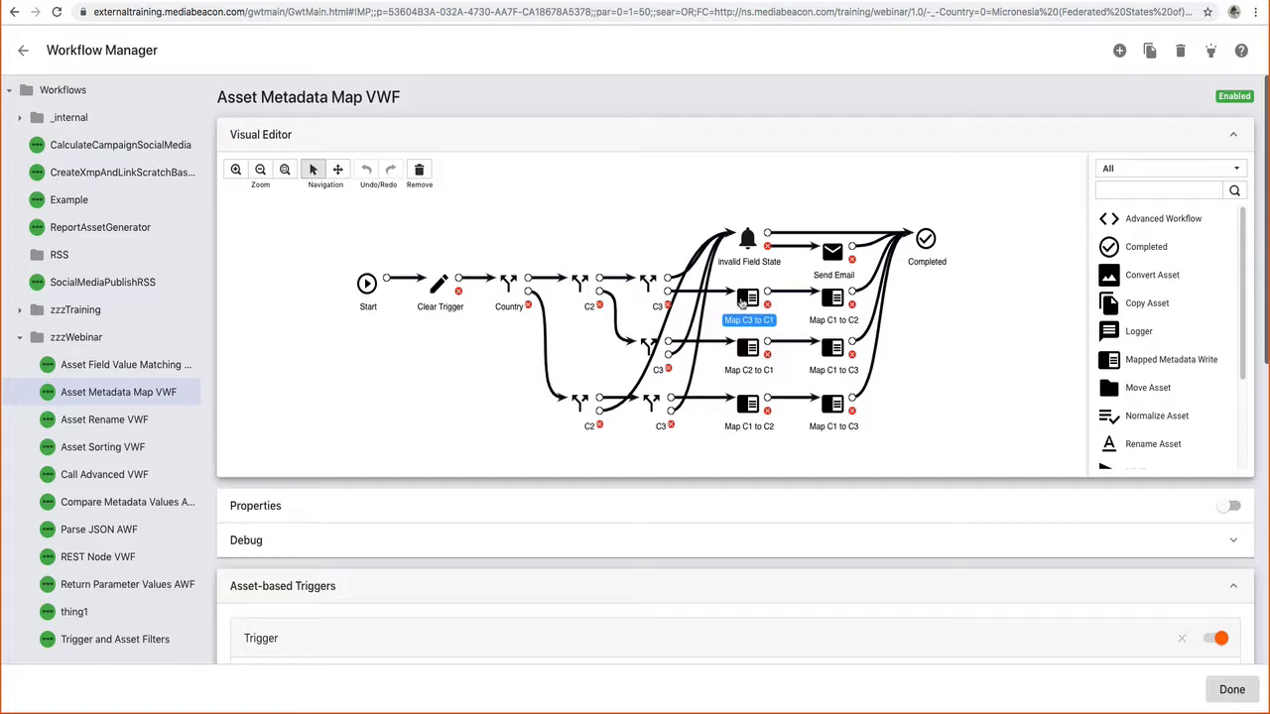
{"action": "double_click", "coordinate": [742, 301]}
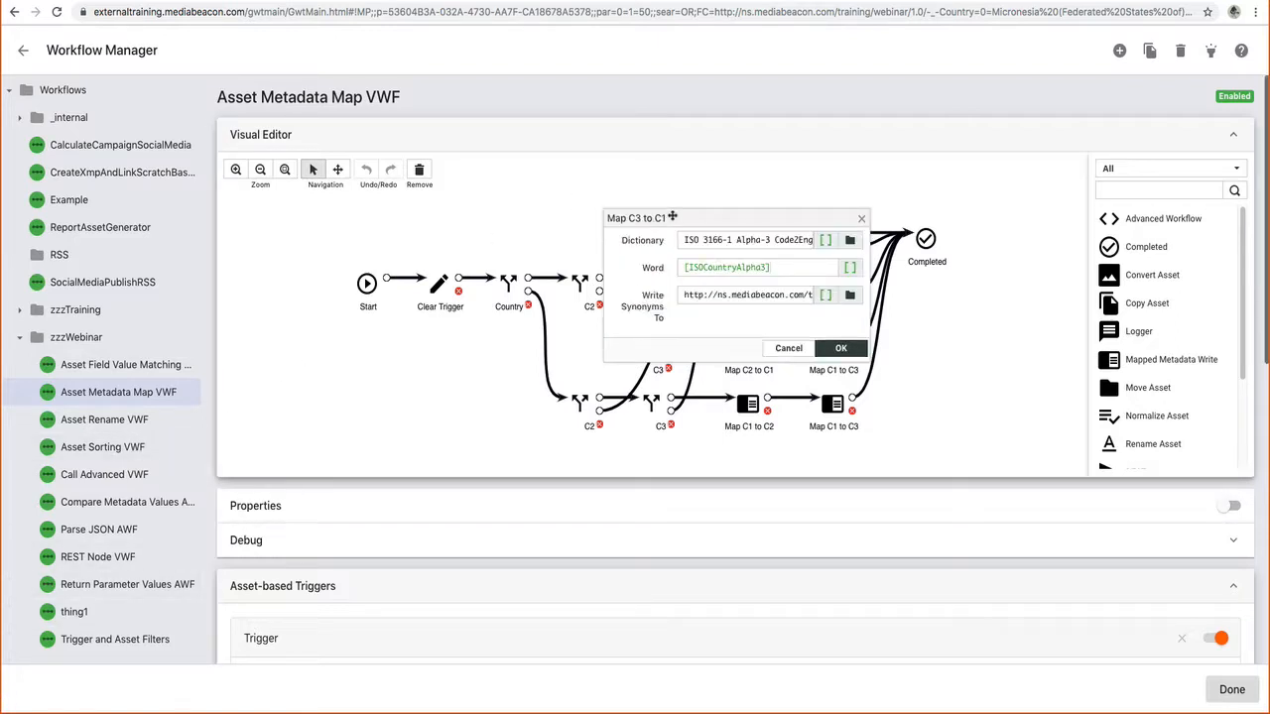
{"action": "left_click_drag", "start_coordinate": [660, 218], "coordinate": [479, 195]}
{"action": "left_click_drag", "start_coordinate": [694, 342], "coordinate": [944, 361]}
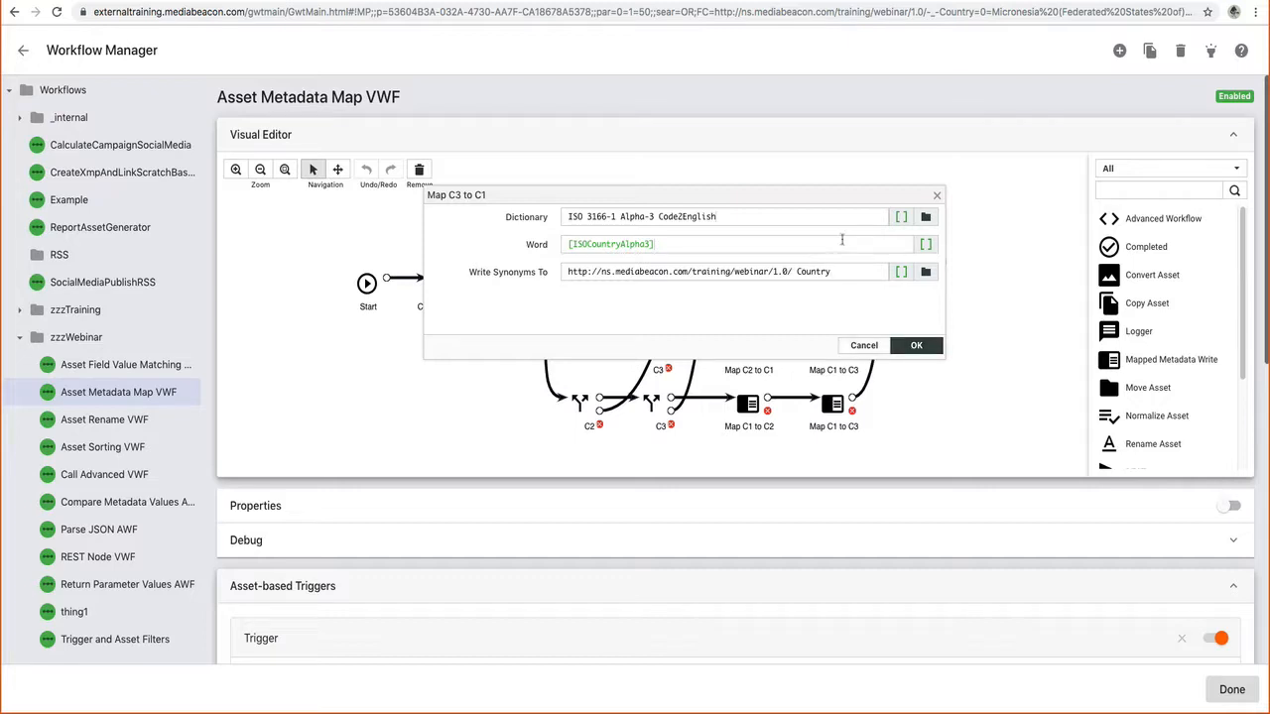
{"action": "left_click", "coordinate": [926, 218]}
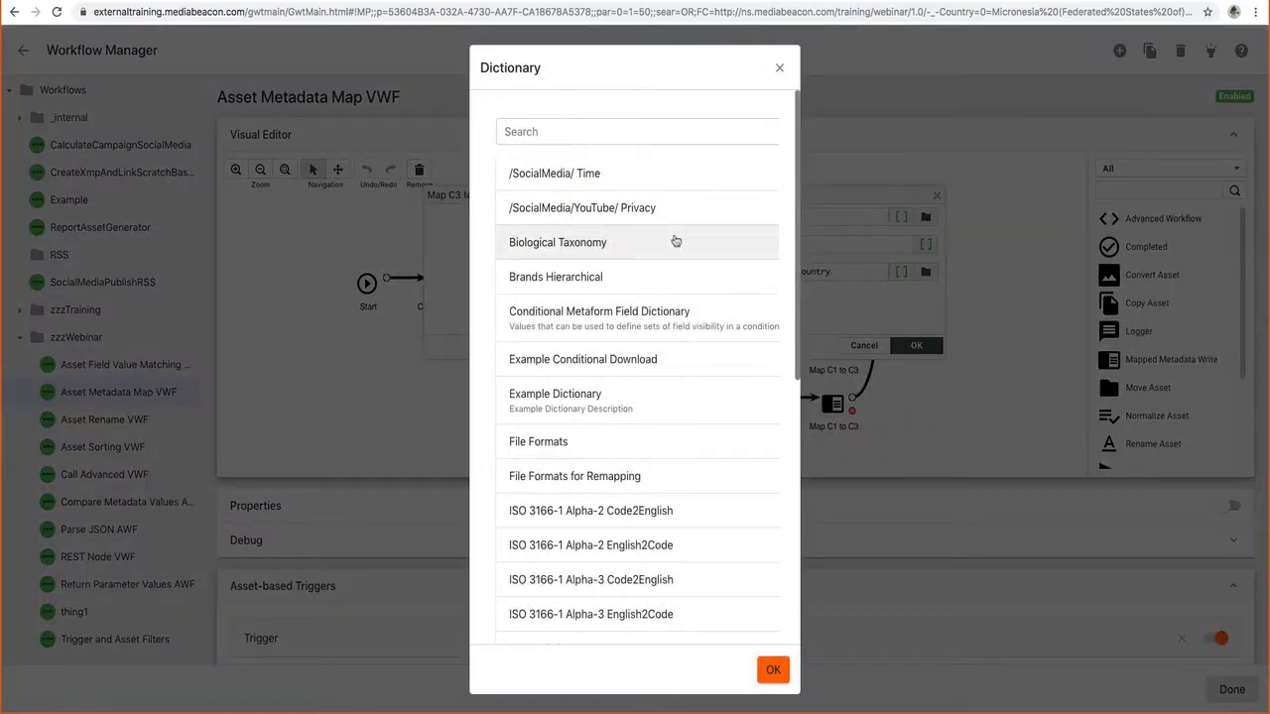
{"action": "left_click", "coordinate": [780, 68]}
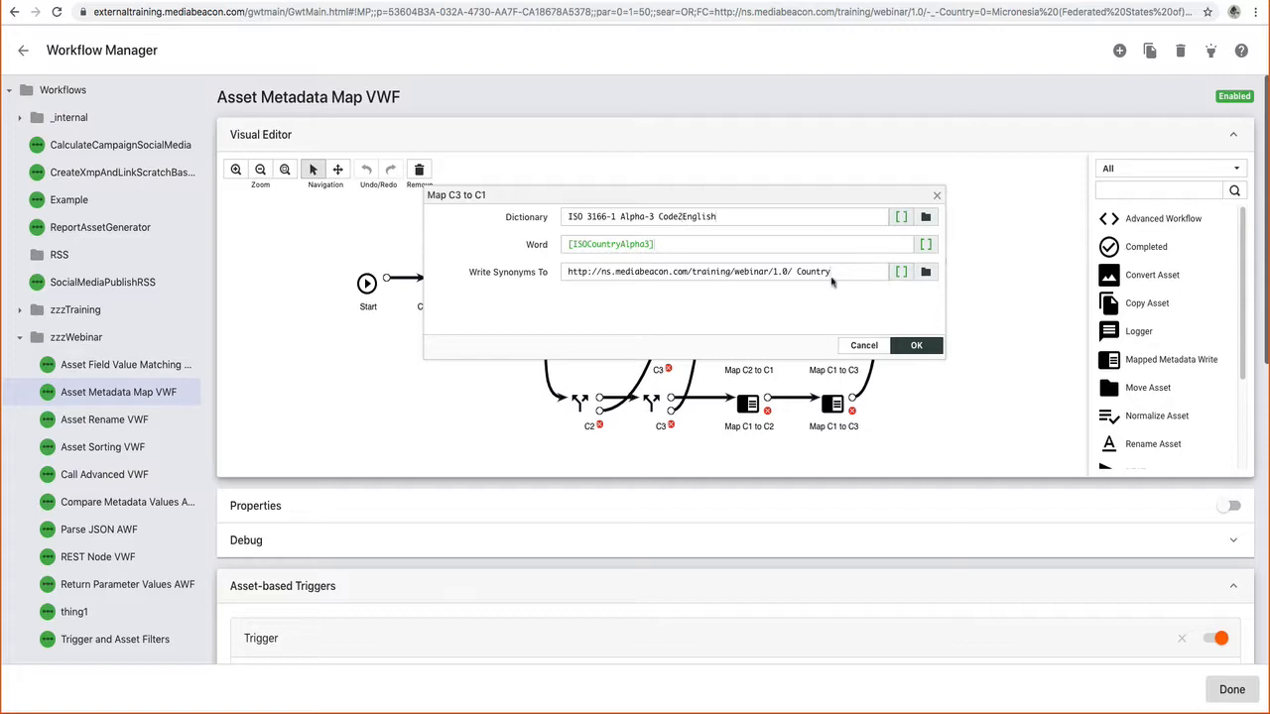
Step: Examine the field variable entered as the Word in the Map C3 to C1 settings
{"action": "mouse_move", "coordinate": [856, 271]}
{"action": "left_mouse_down"}
{"action": "mouse_move", "coordinate": [567, 274]}
{"action": "mouse_move", "coordinate": [838, 277]}
{"action": "left_mouse_up"}
{"action": "left_click_drag", "start_coordinate": [646, 246], "coordinate": [563, 243]}
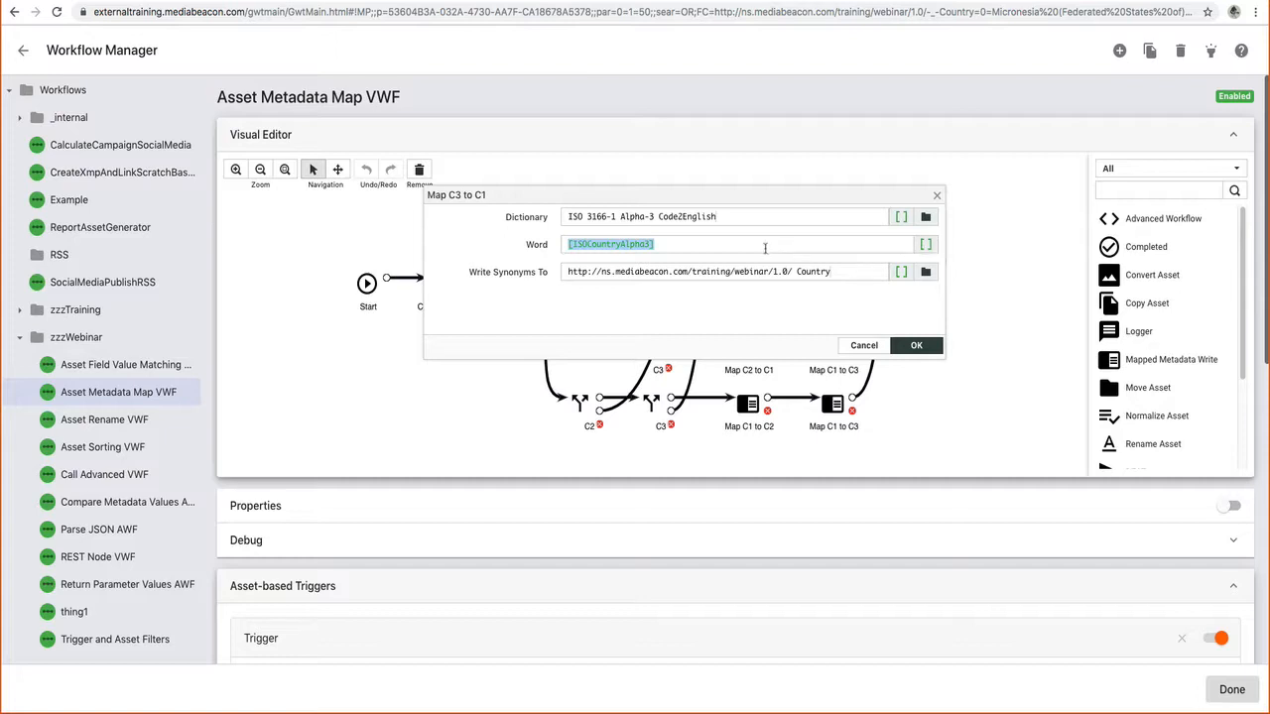
{"action": "double_click", "coordinate": [536, 246]}
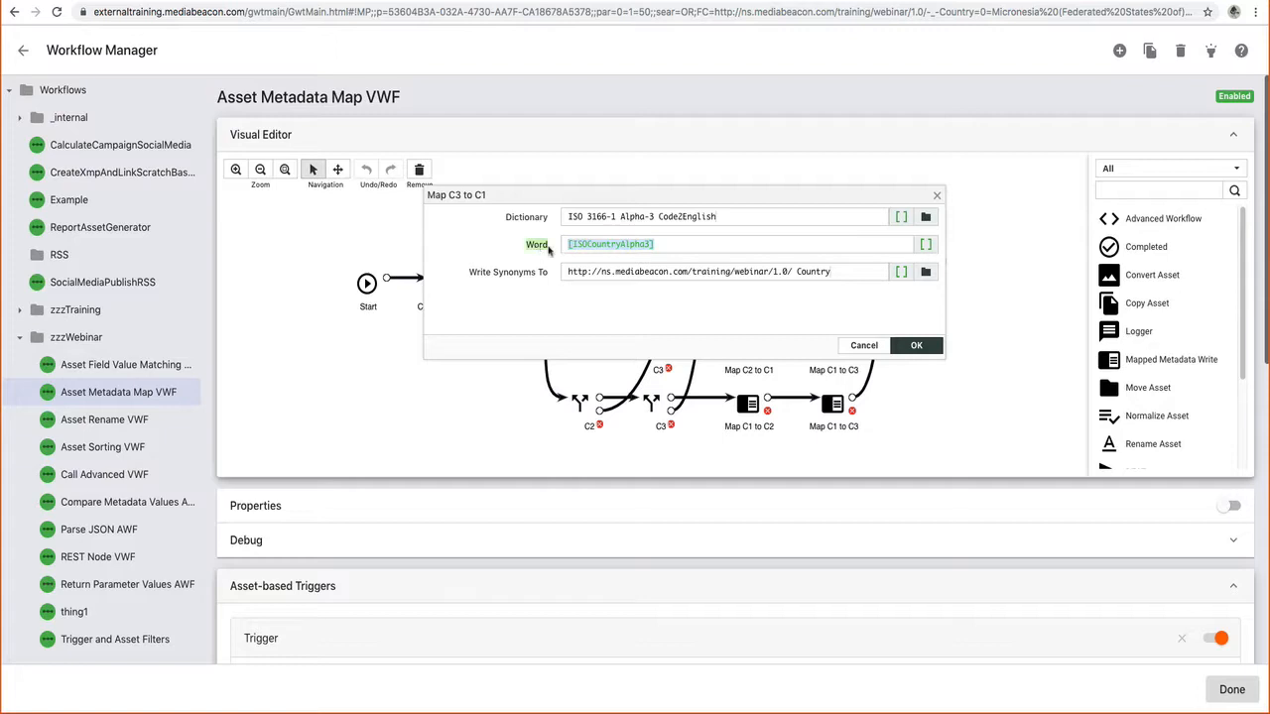
{"action": "left_click", "coordinate": [660, 245]}
{"action": "left_click_drag", "start_coordinate": [656, 245], "coordinate": [569, 247]}
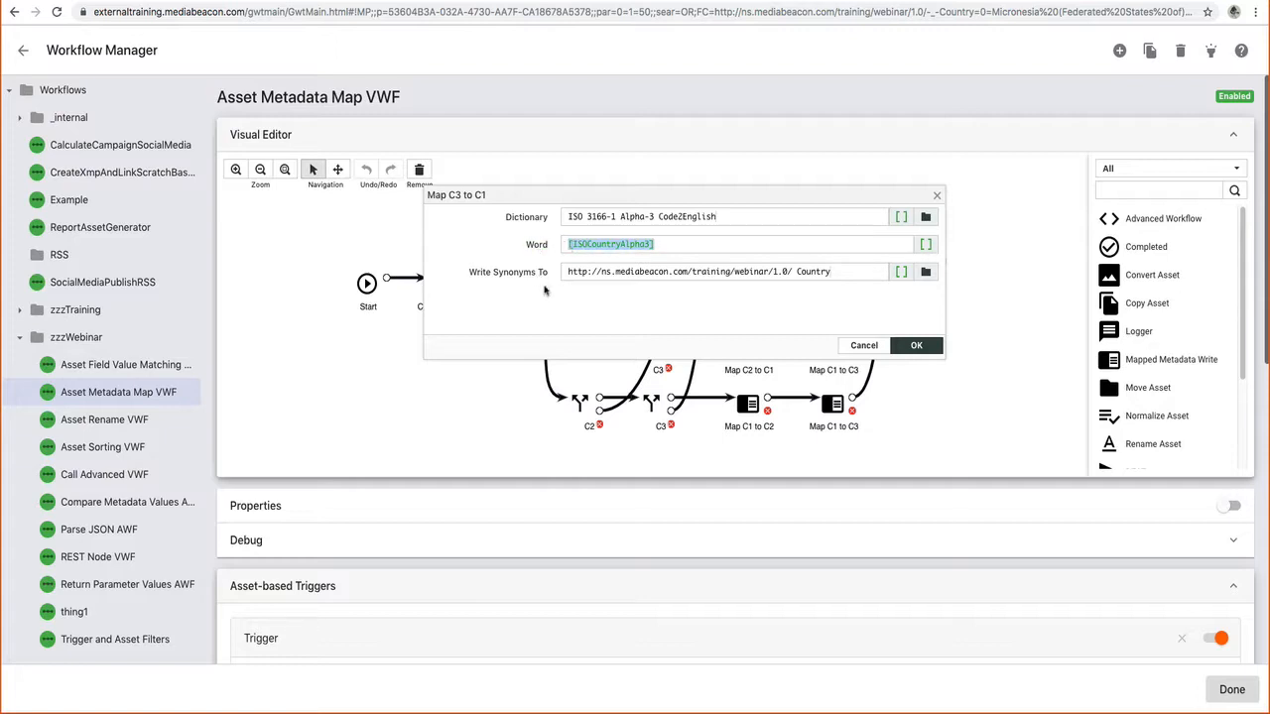
Step: Examine the Write Synonyms To target of the Map C3 to C1 node and view its list of selectable fields without choosing one
{"action": "left_click_drag", "start_coordinate": [833, 271], "coordinate": [576, 264]}
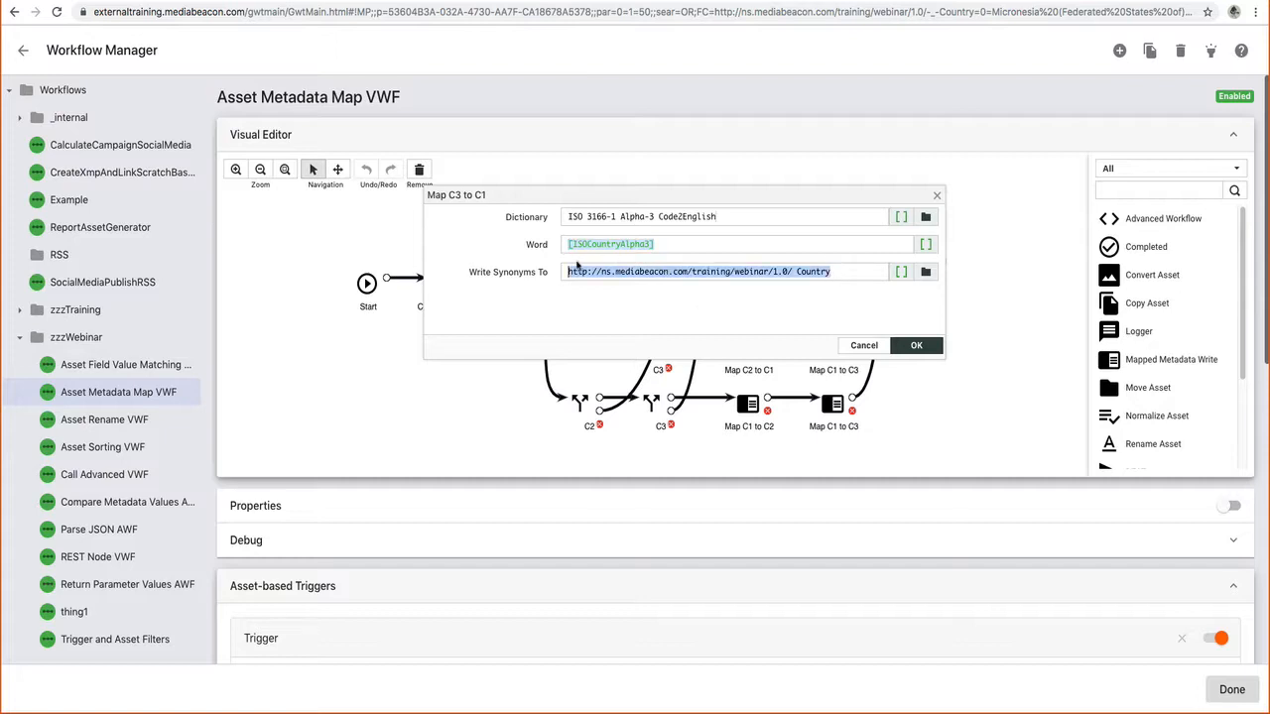
{"action": "left_click", "coordinate": [822, 292]}
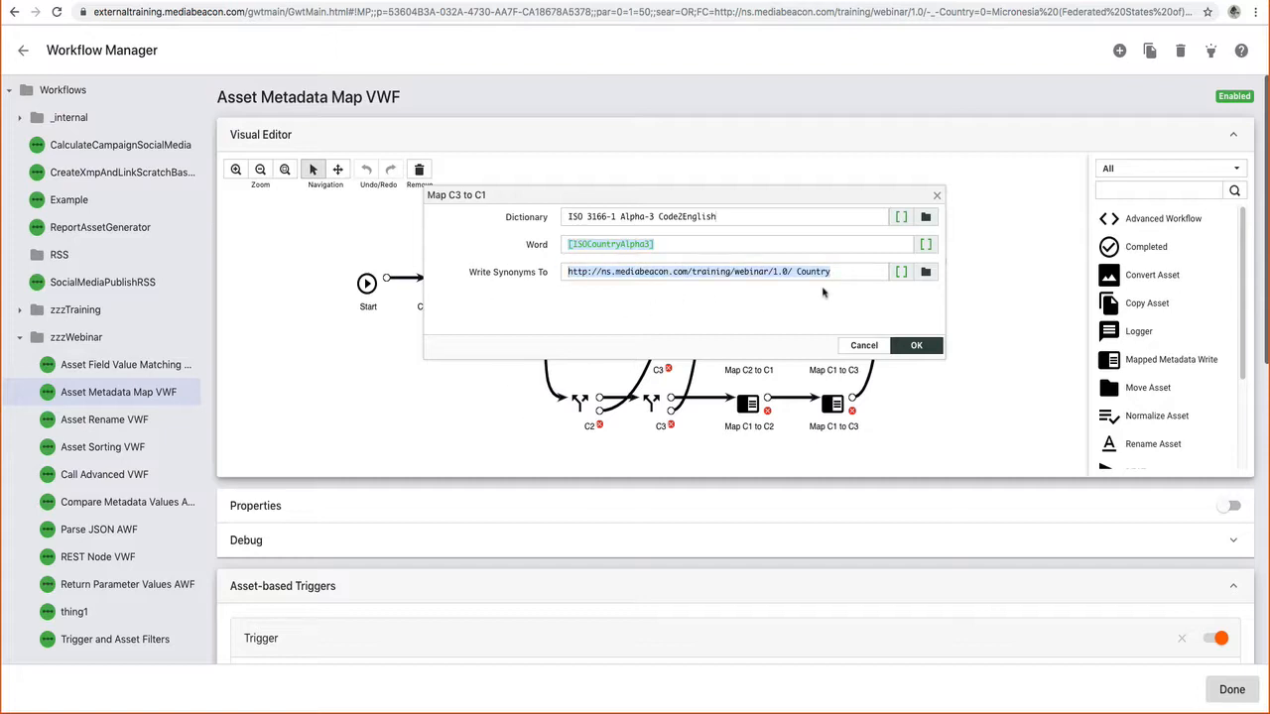
{"action": "left_click", "coordinate": [848, 271]}
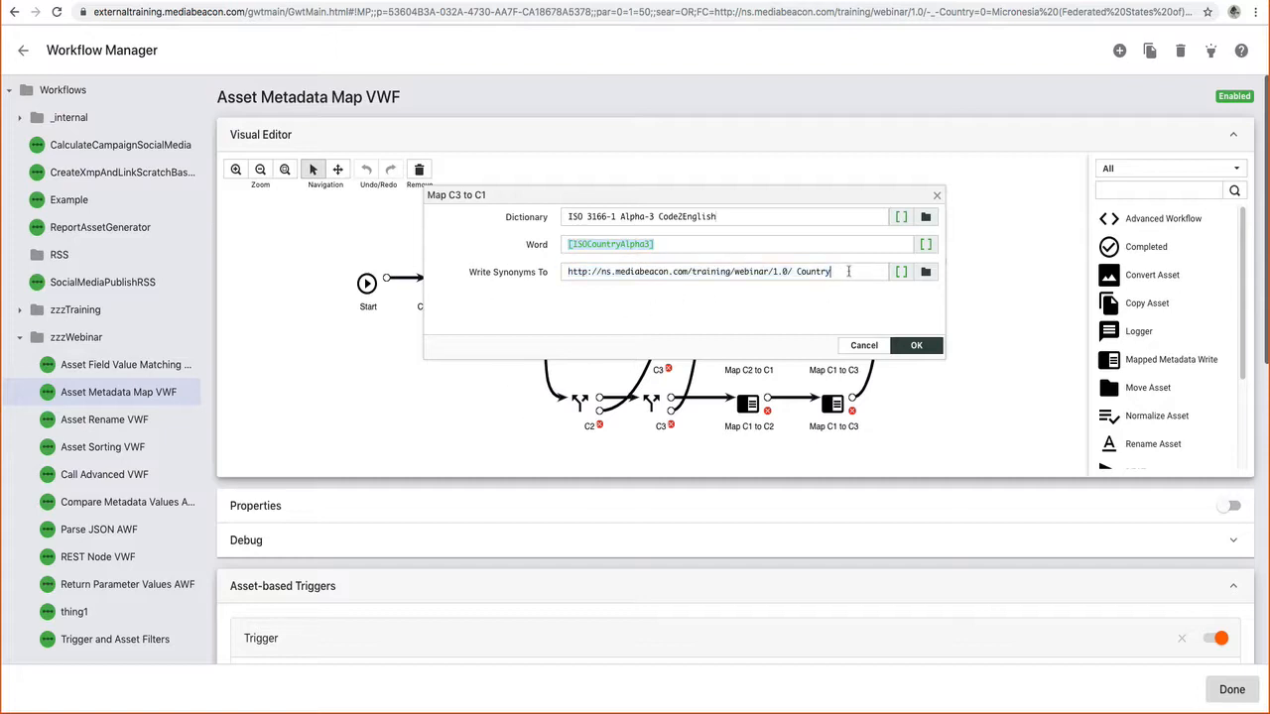
{"action": "left_click_drag", "start_coordinate": [848, 271], "coordinate": [541, 272]}
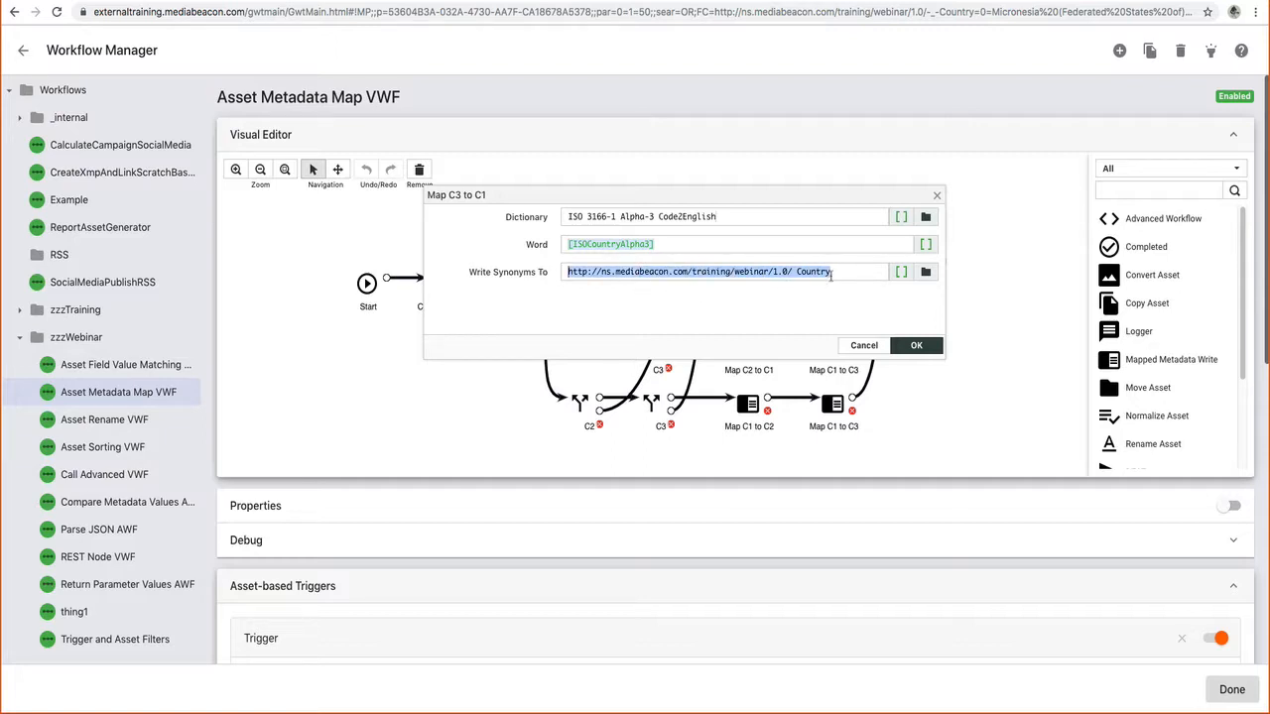
{"action": "left_click", "coordinate": [833, 272]}
{"action": "left_click", "coordinate": [926, 271]}
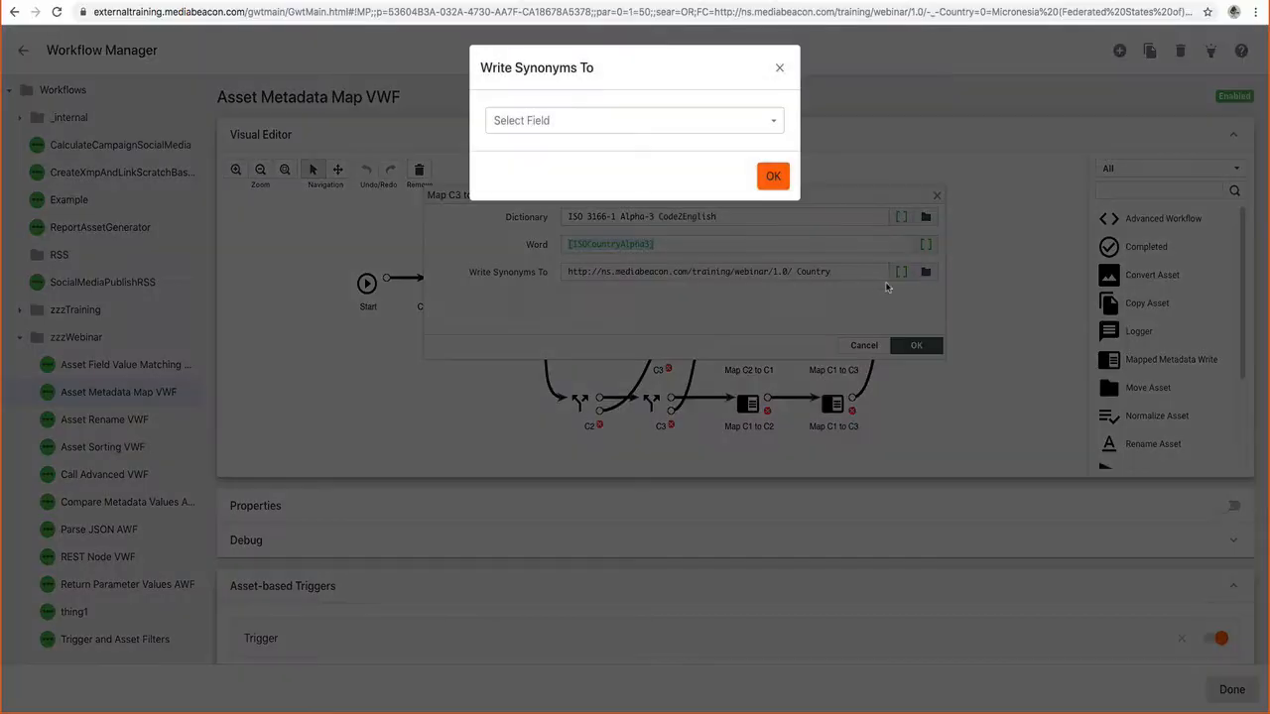
{"action": "left_click", "coordinate": [772, 120]}
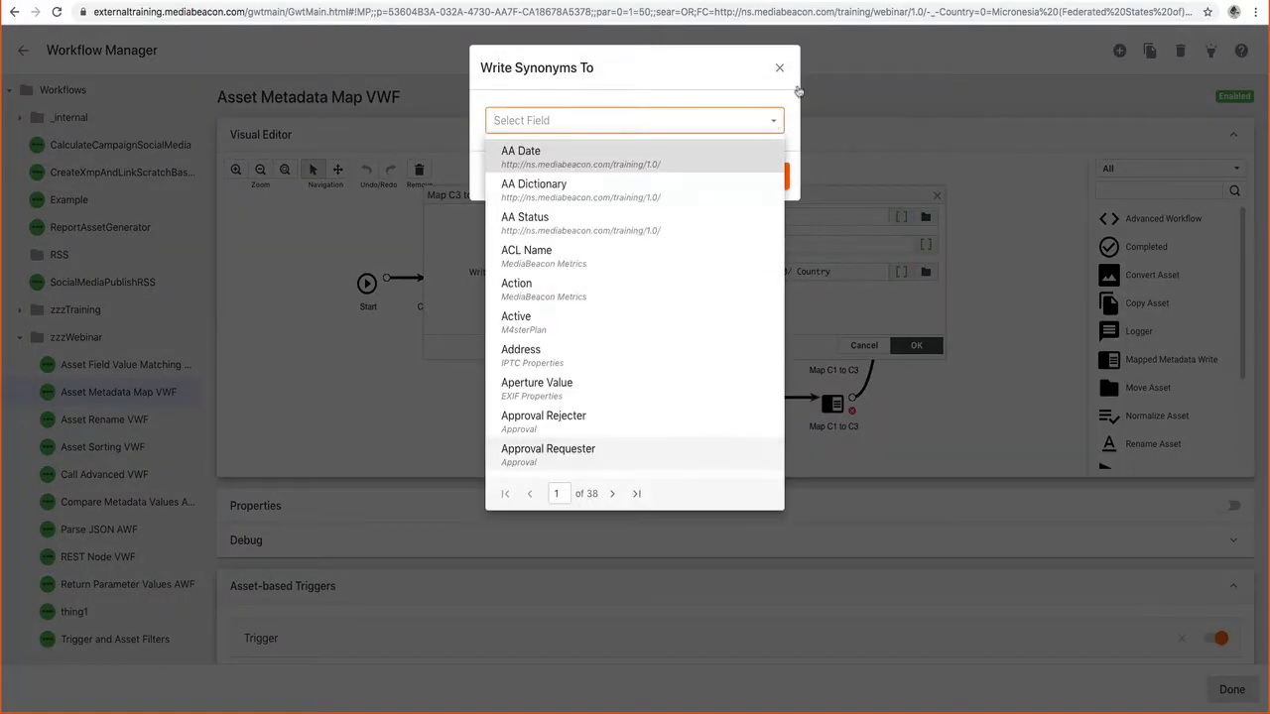
{"action": "left_click", "coordinate": [781, 68]}
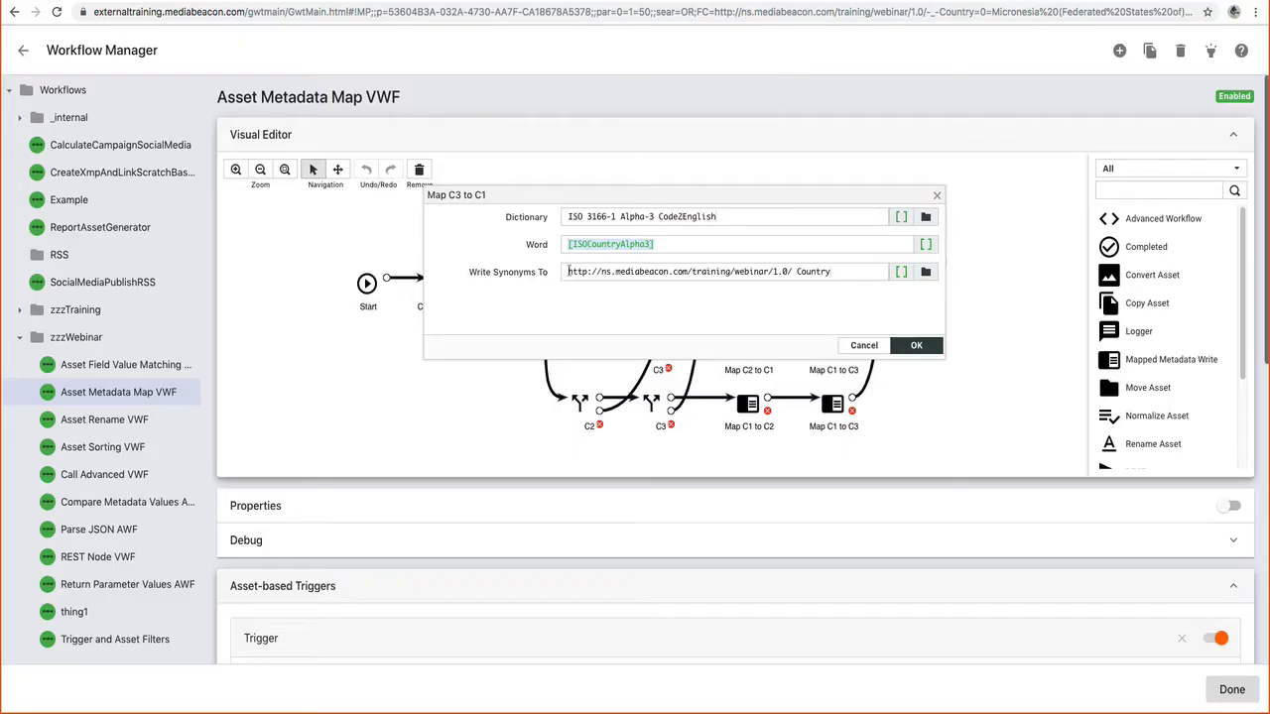
Step: Examine the Word and Write Synonyms To values of the Map C3 to C1 node, closing its settings without changes
{"action": "left_click_drag", "start_coordinate": [567, 271], "coordinate": [625, 265]}
{"action": "triple_click", "coordinate": [863, 271]}
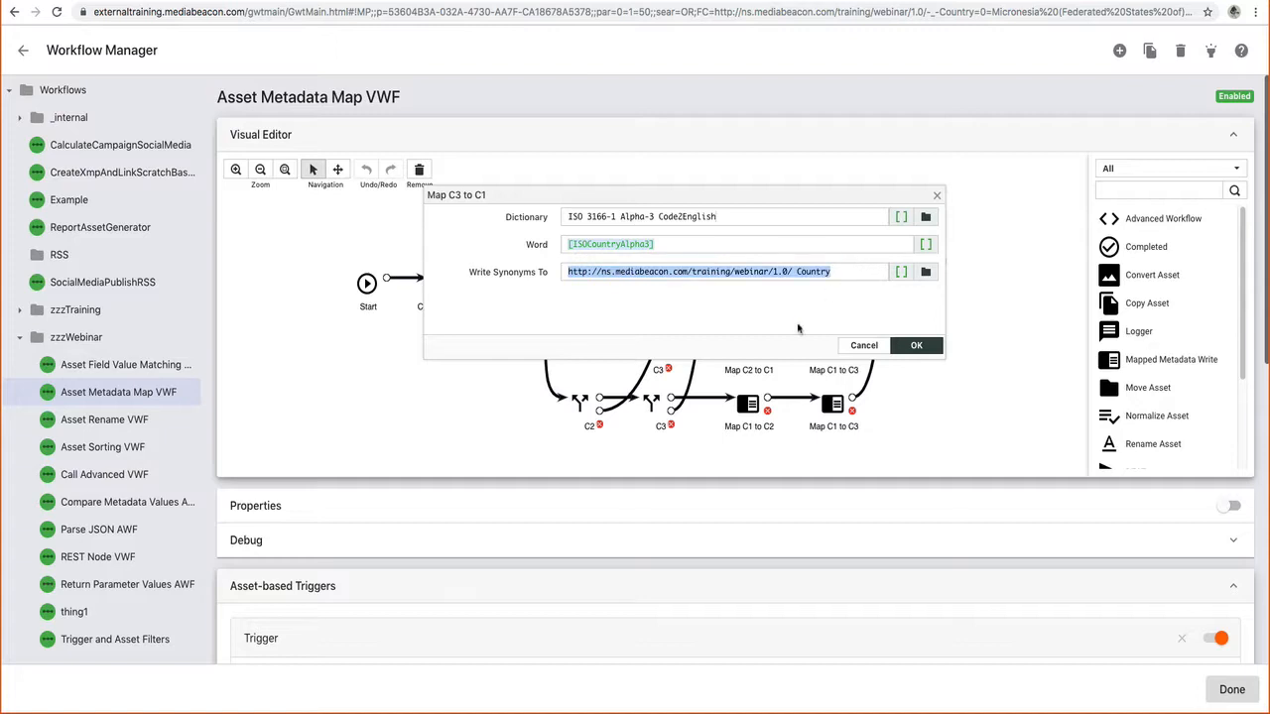
{"action": "left_click", "coordinate": [858, 307]}
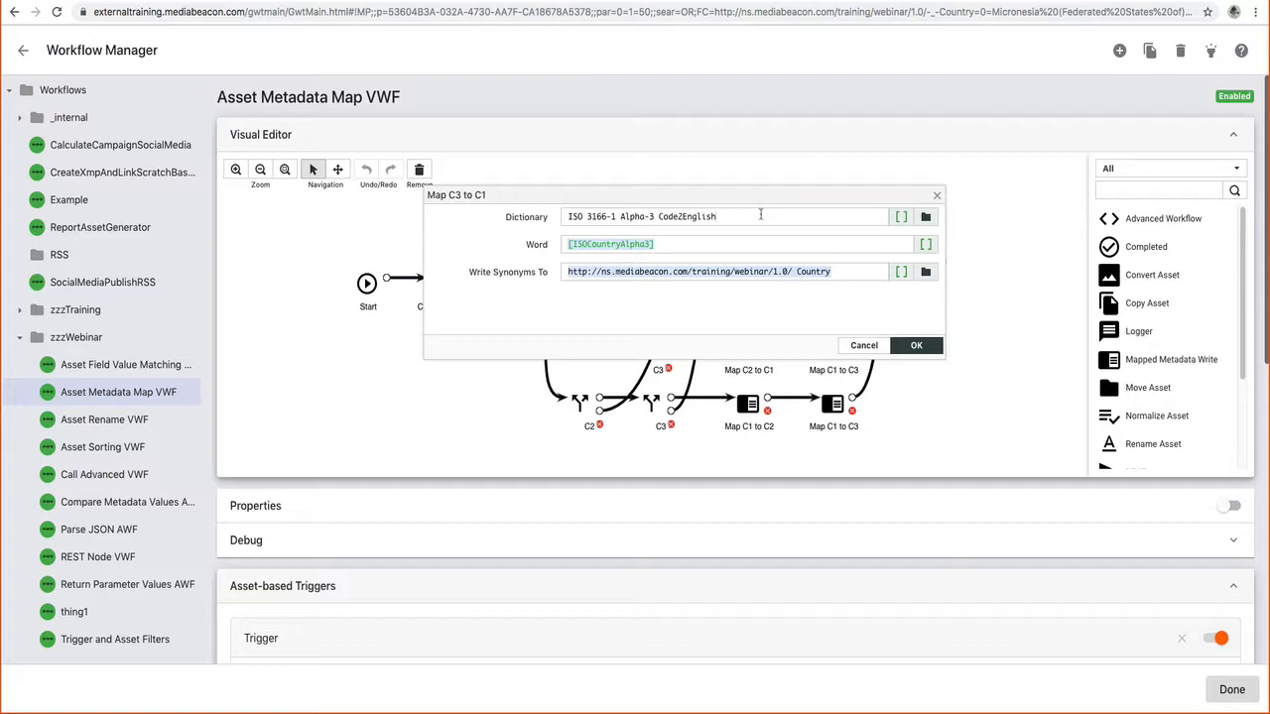
{"action": "left_click", "coordinate": [675, 245]}
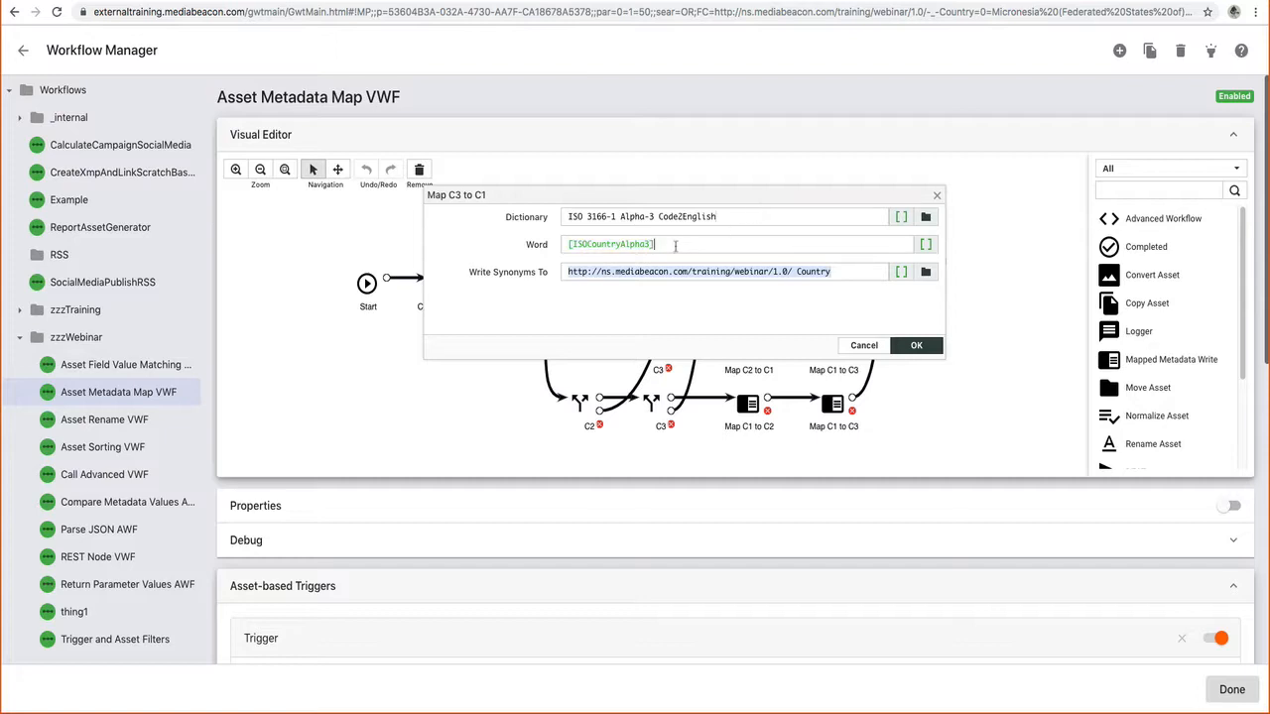
{"action": "left_click", "coordinate": [705, 270]}
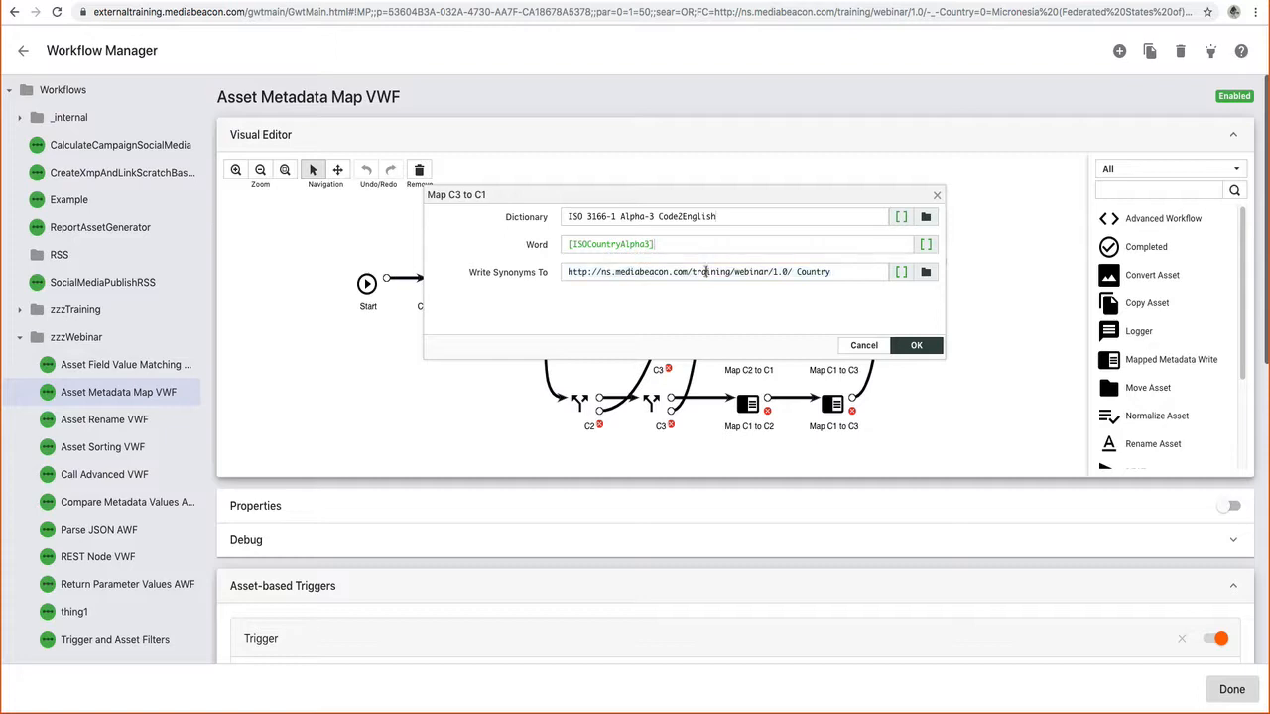
{"action": "left_click", "coordinate": [937, 195]}
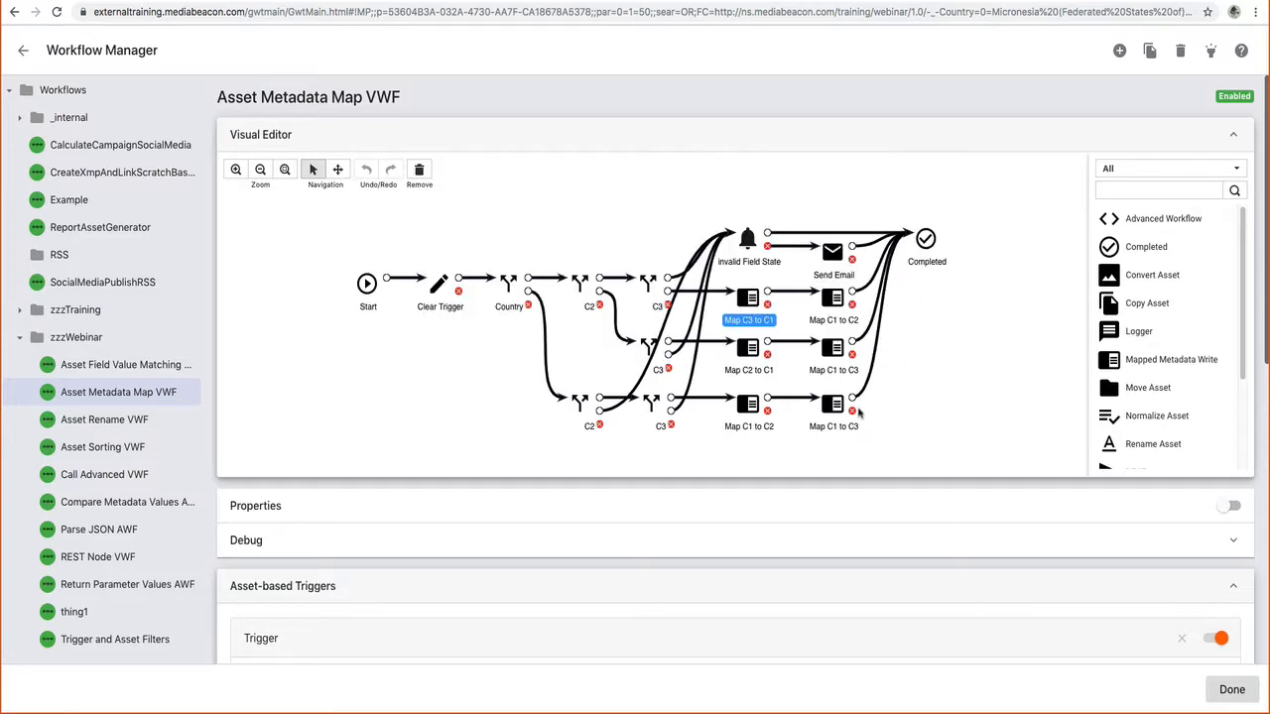
{"action": "left_click", "coordinate": [972, 332]}
Step: Examine the Asset Field Value Matching VWF workflow, including its asset-based trigger and folder filter
{"action": "left_click", "coordinate": [132, 374]}
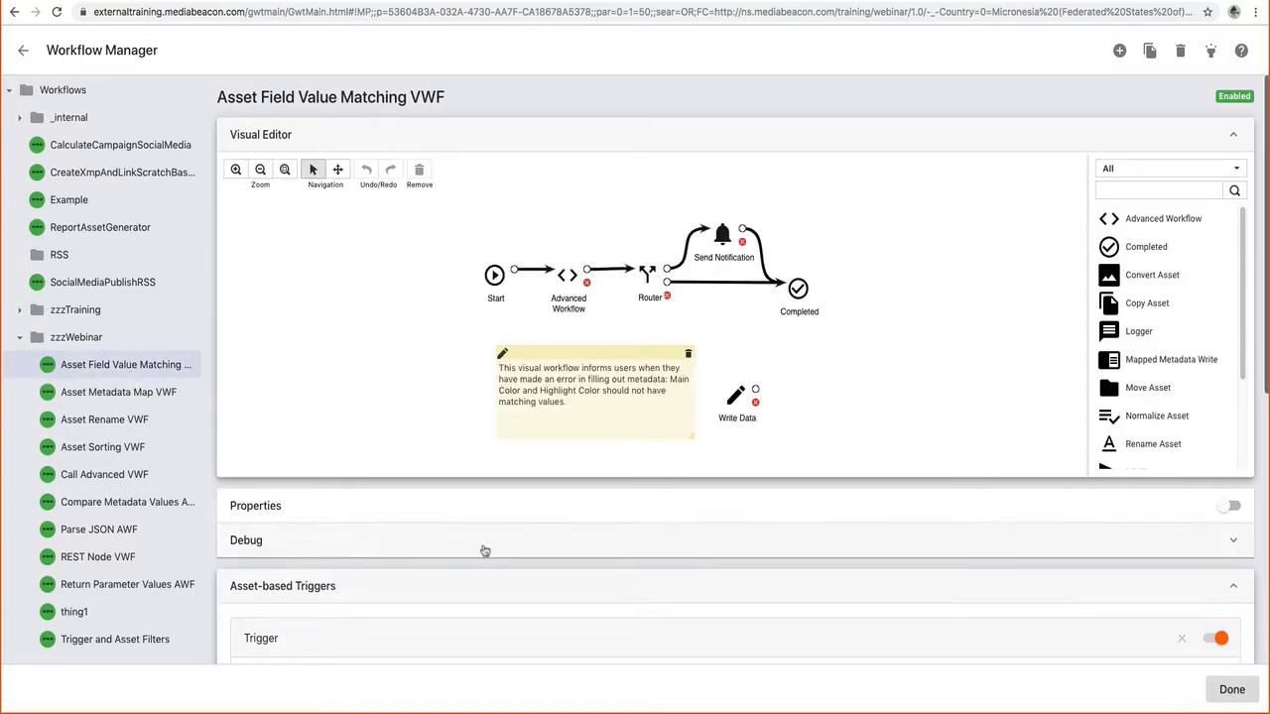
{"action": "scroll", "coordinate": [486, 544], "scroll_direction": "down", "scroll_amount": 3}
{"action": "scroll", "coordinate": [491, 541], "scroll_direction": "down", "scroll_amount": 3}
{"action": "scroll", "coordinate": [496, 522], "scroll_direction": "up", "scroll_amount": 1}
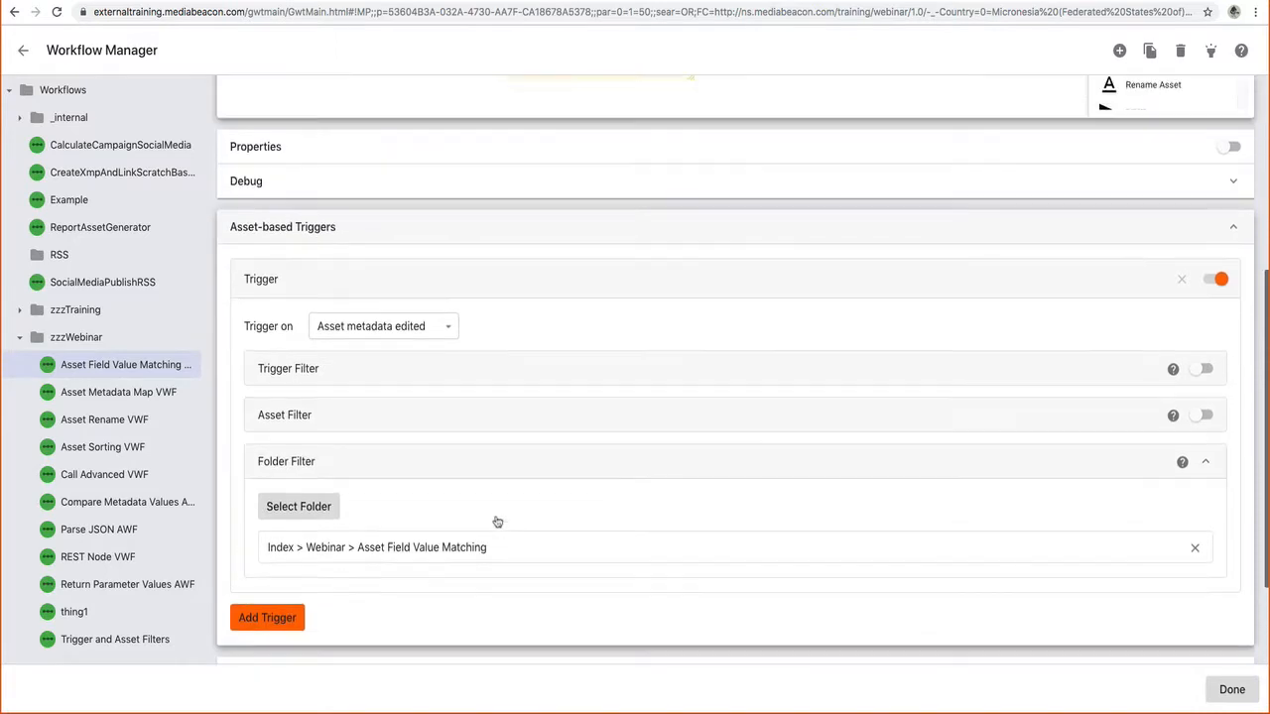
{"action": "scroll", "coordinate": [496, 522], "scroll_direction": "up", "scroll_amount": 4}
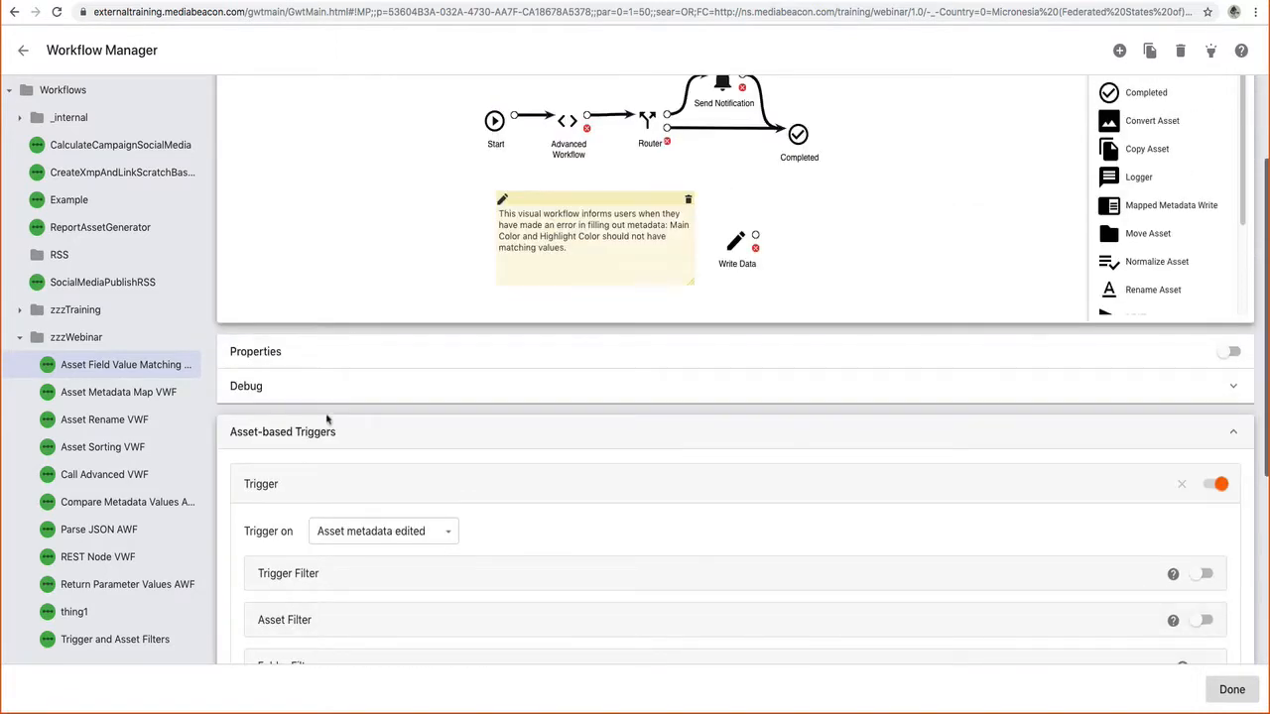
Step: Return to the directory browser and move the black cat image from the Webinar Content folder to the Asset Rename folder
{"action": "left_click", "coordinate": [23, 50]}
{"action": "scroll", "coordinate": [195, 627], "scroll_direction": "down", "scroll_amount": 1}
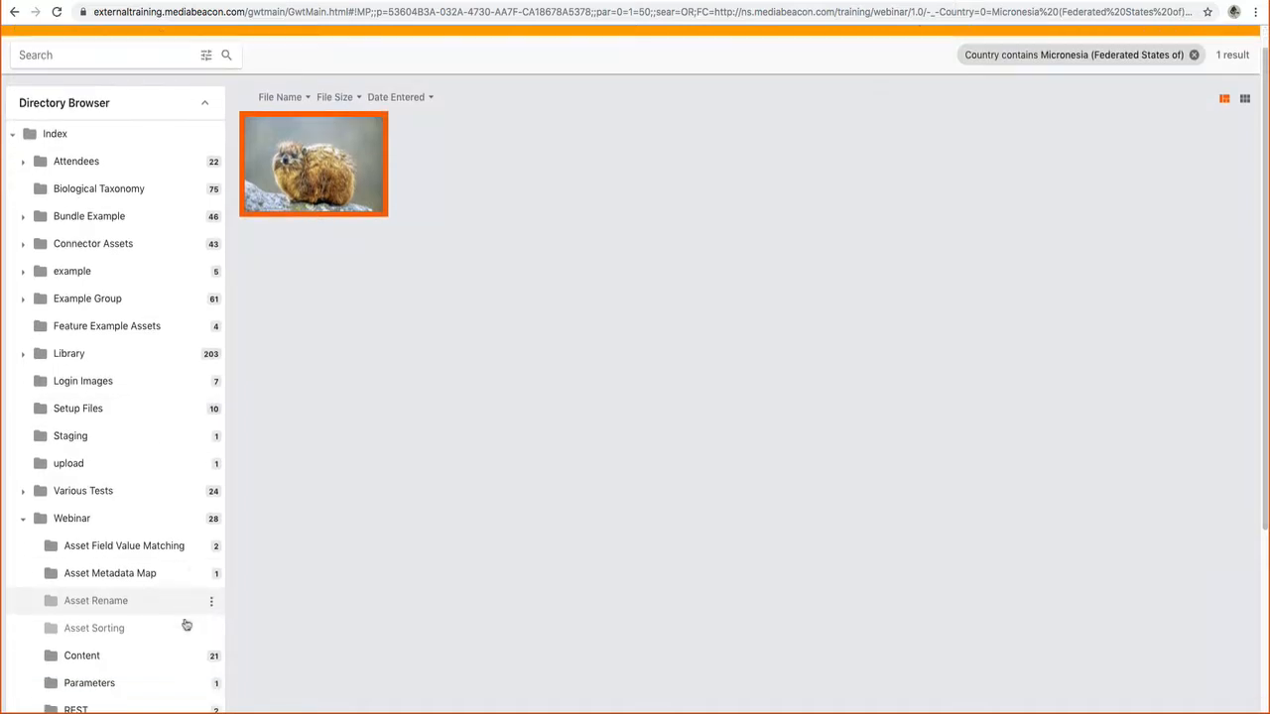
{"action": "left_click", "coordinate": [105, 655]}
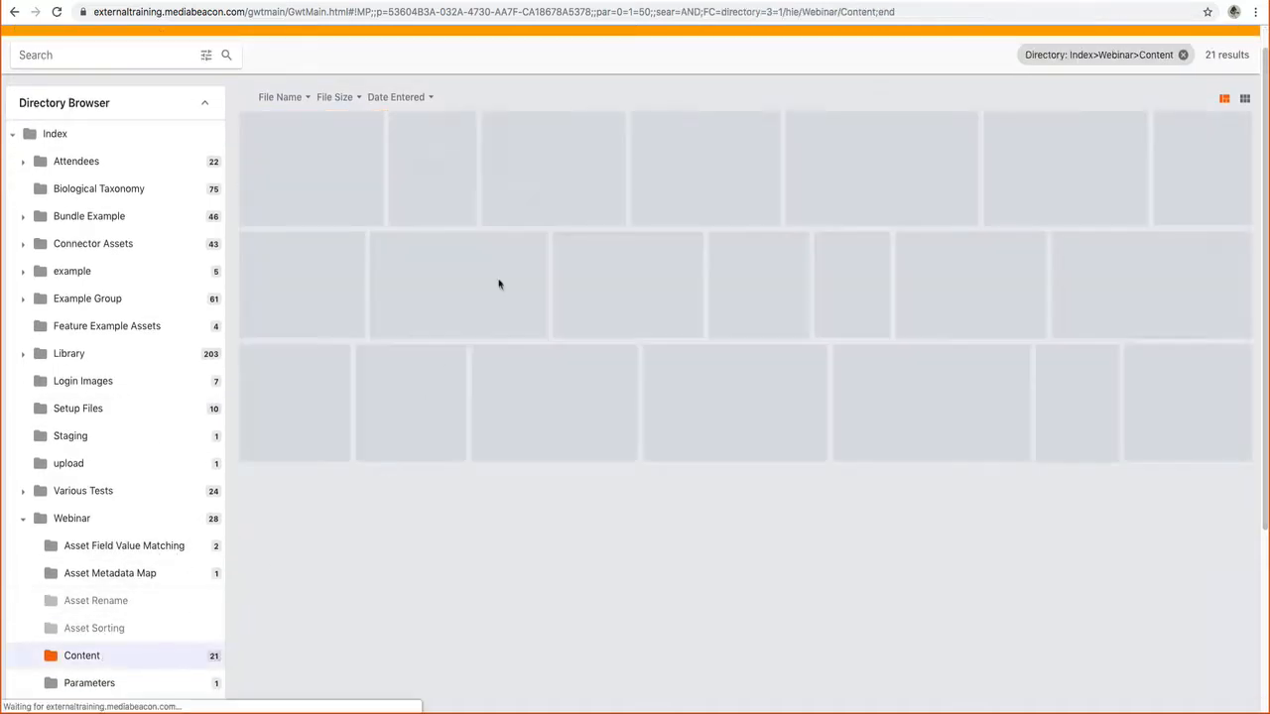
{"action": "left_click_drag", "start_coordinate": [433, 168], "coordinate": [121, 605]}
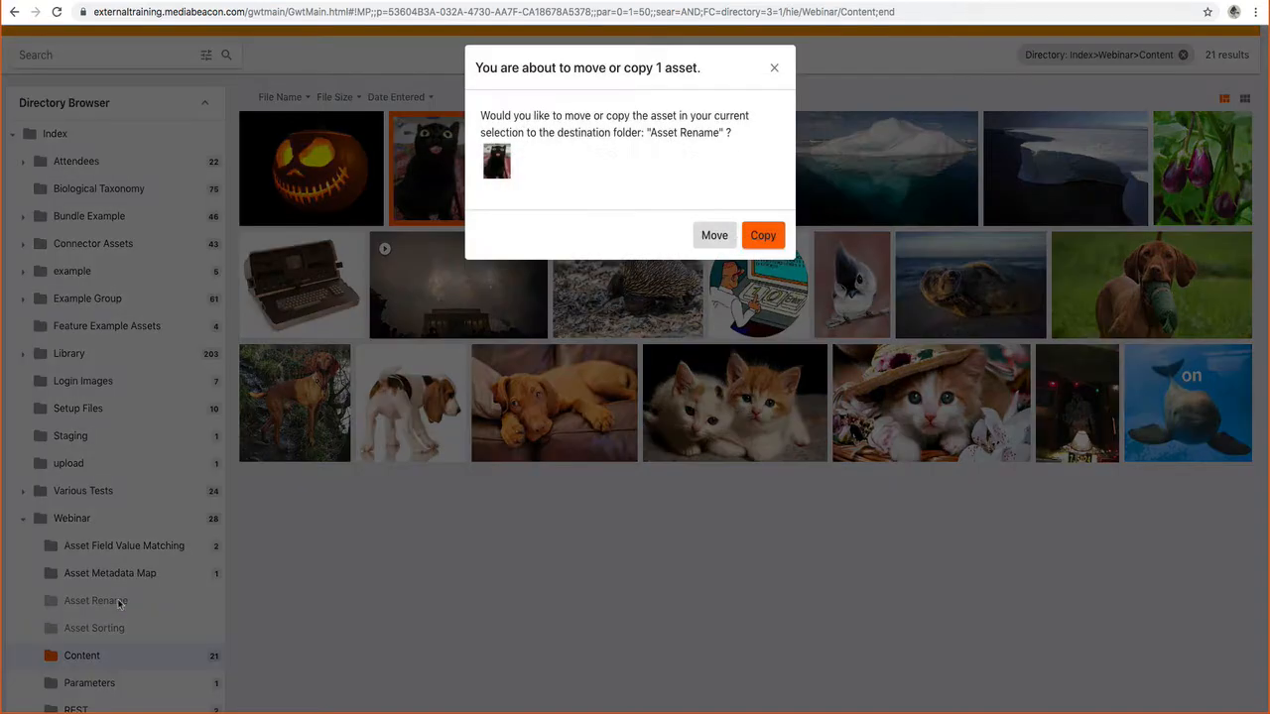
{"action": "left_click", "coordinate": [715, 235]}
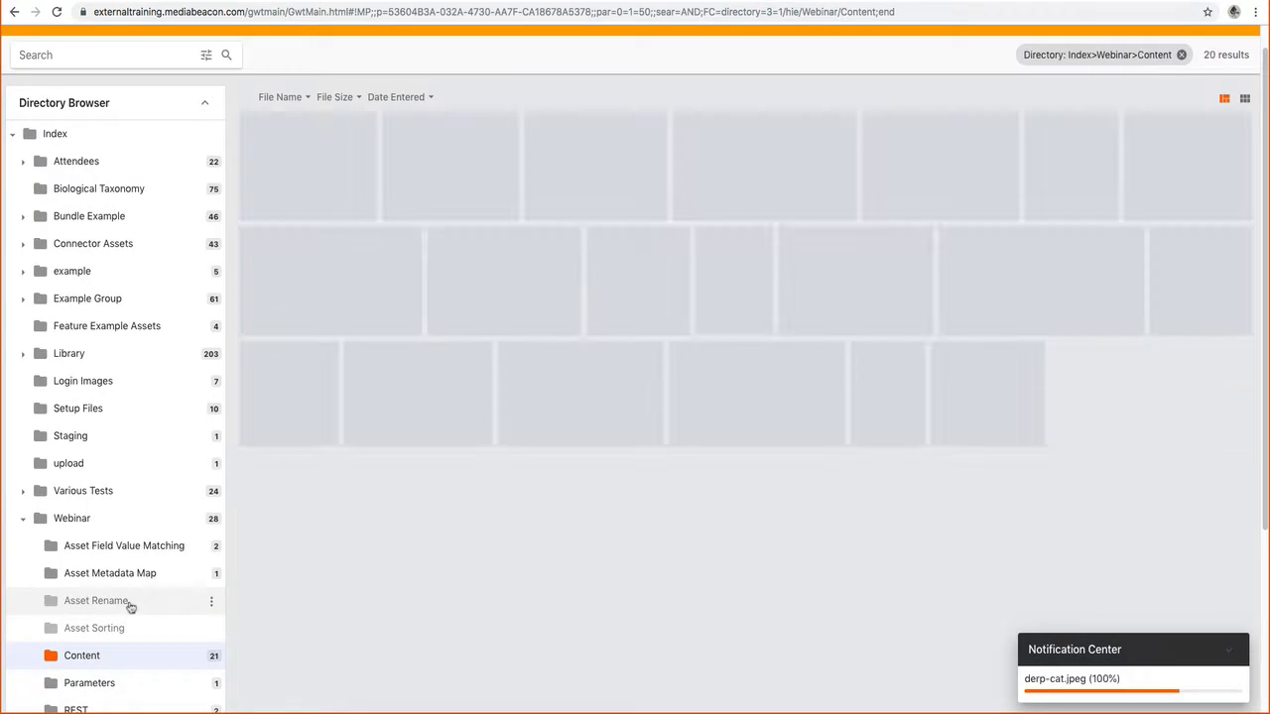
Step: Open the black cat image from the Asset Rename folder and show the empty fields of its Asset Rename section
{"action": "left_click", "coordinate": [127, 603]}
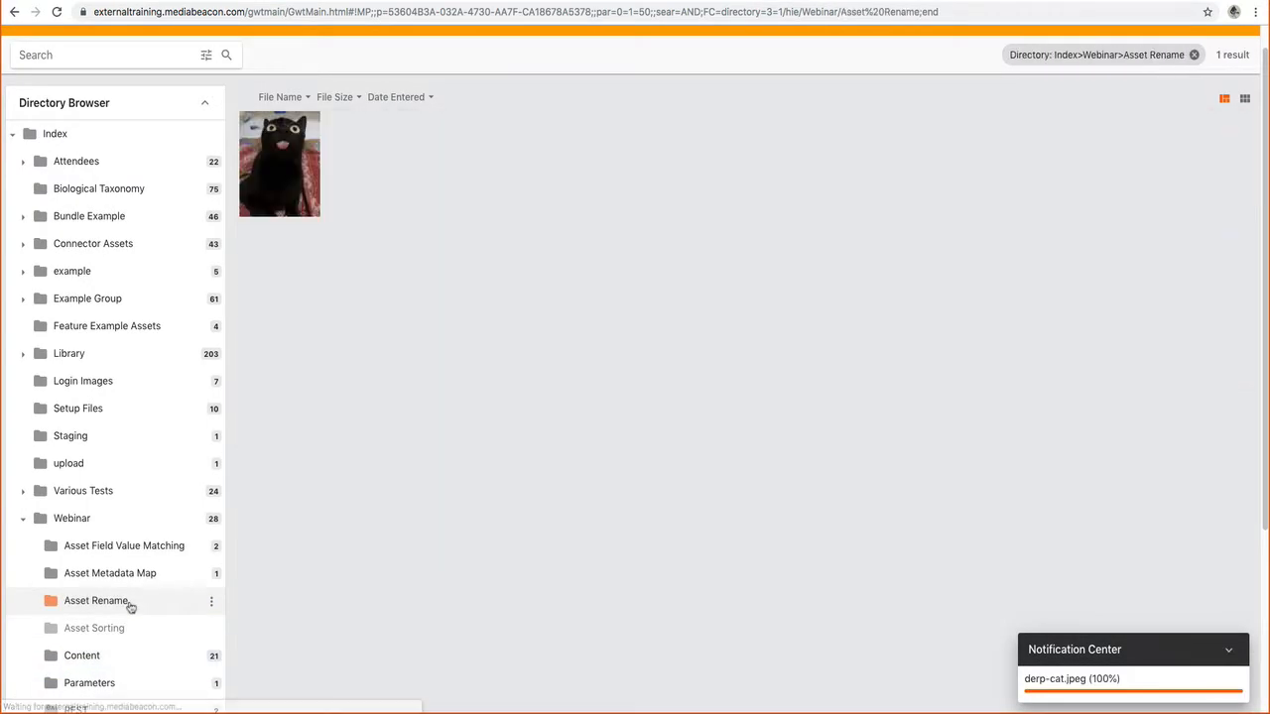
{"action": "double_click", "coordinate": [279, 180]}
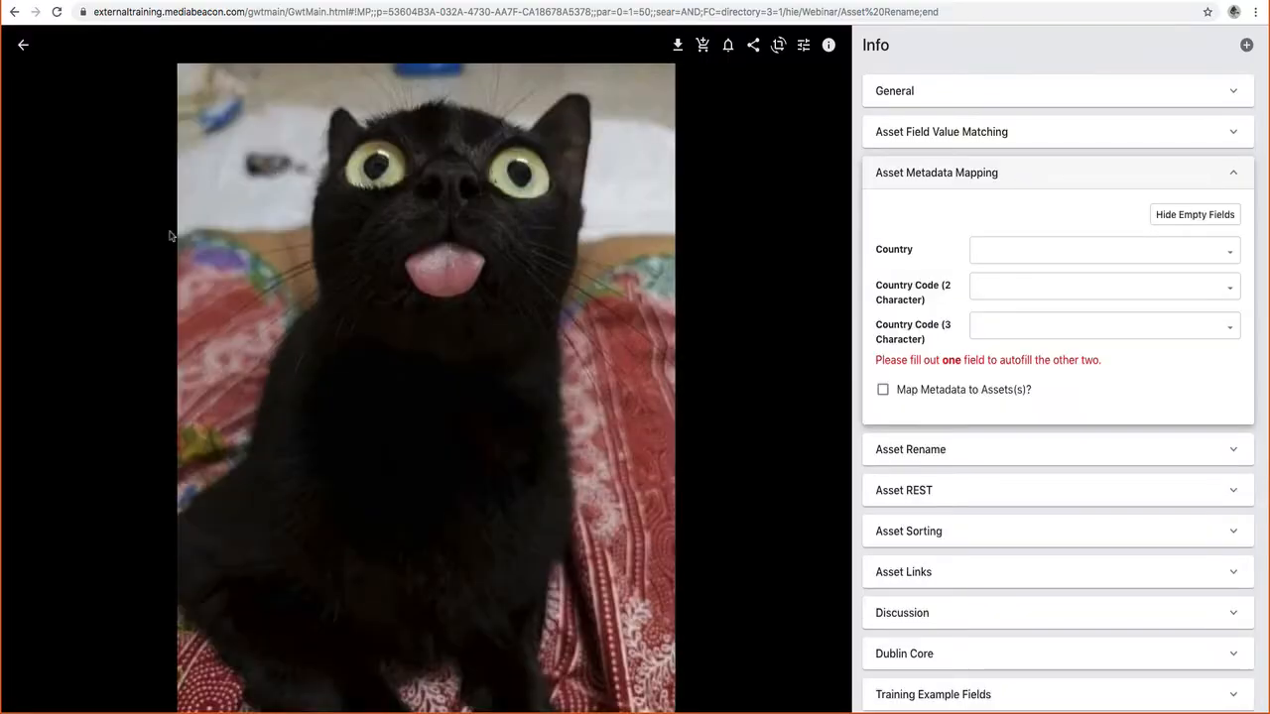
{"action": "left_click", "coordinate": [929, 174]}
{"action": "left_click", "coordinate": [933, 207]}
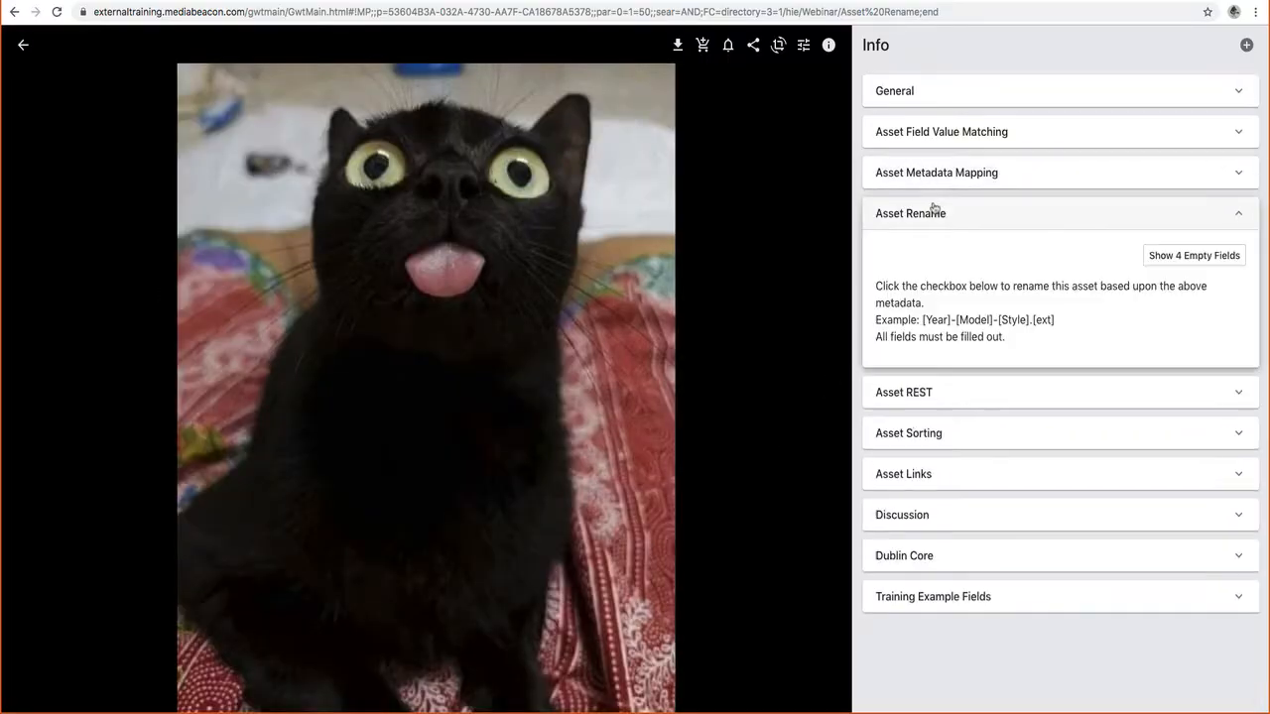
{"action": "left_click", "coordinate": [1189, 260]}
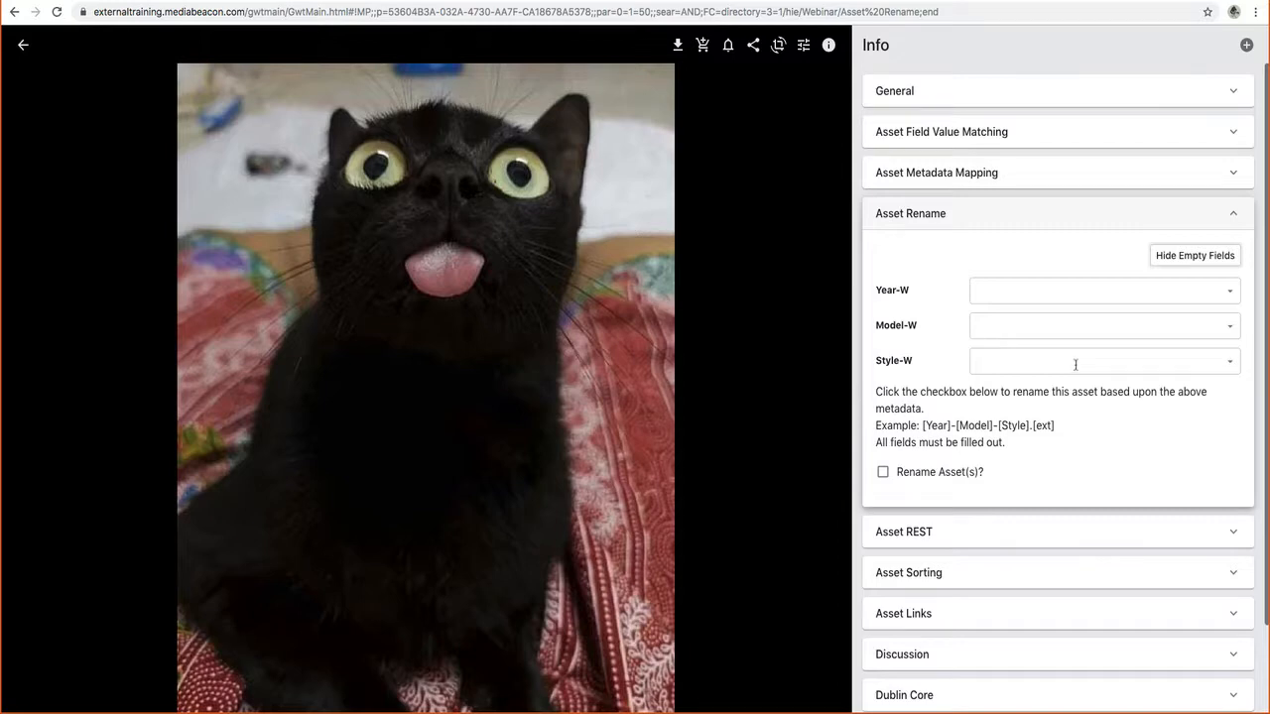
Step: View the dictionary values offered for the Year-W field without choosing one
{"action": "left_click", "coordinate": [1229, 291]}
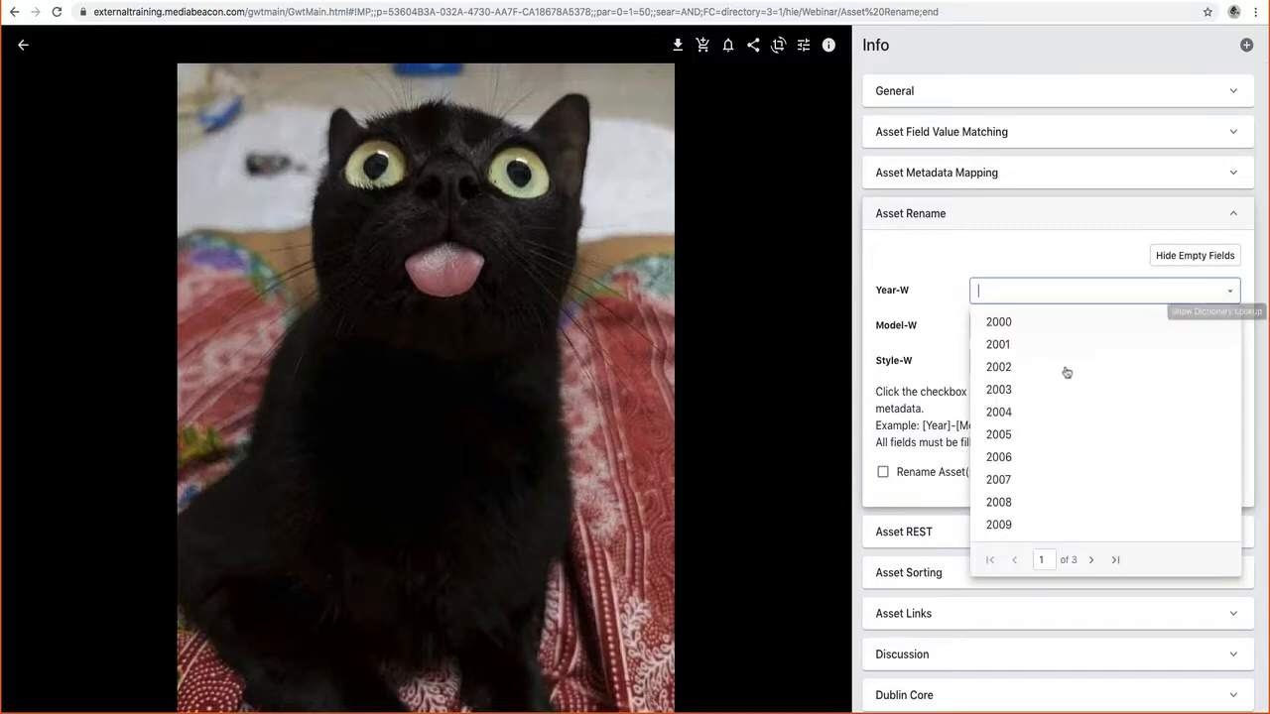
{"action": "left_click", "coordinate": [1051, 246]}
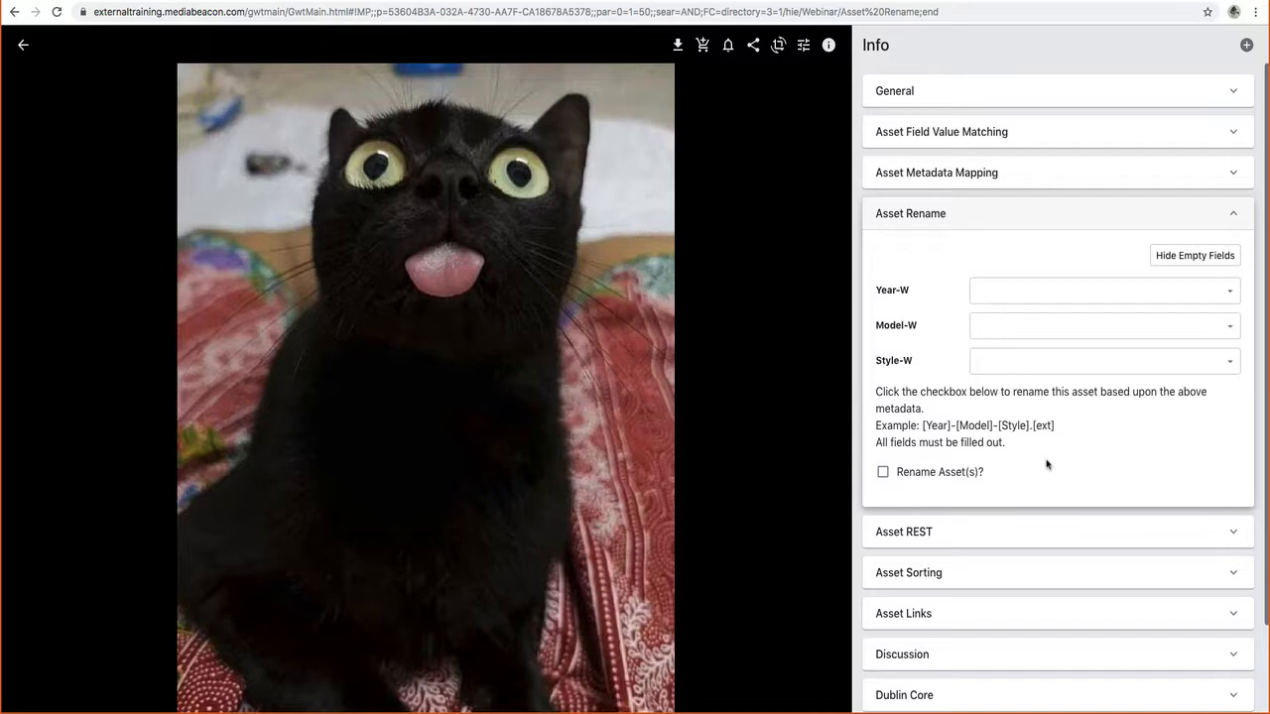
{"action": "left_click", "coordinate": [1229, 292]}
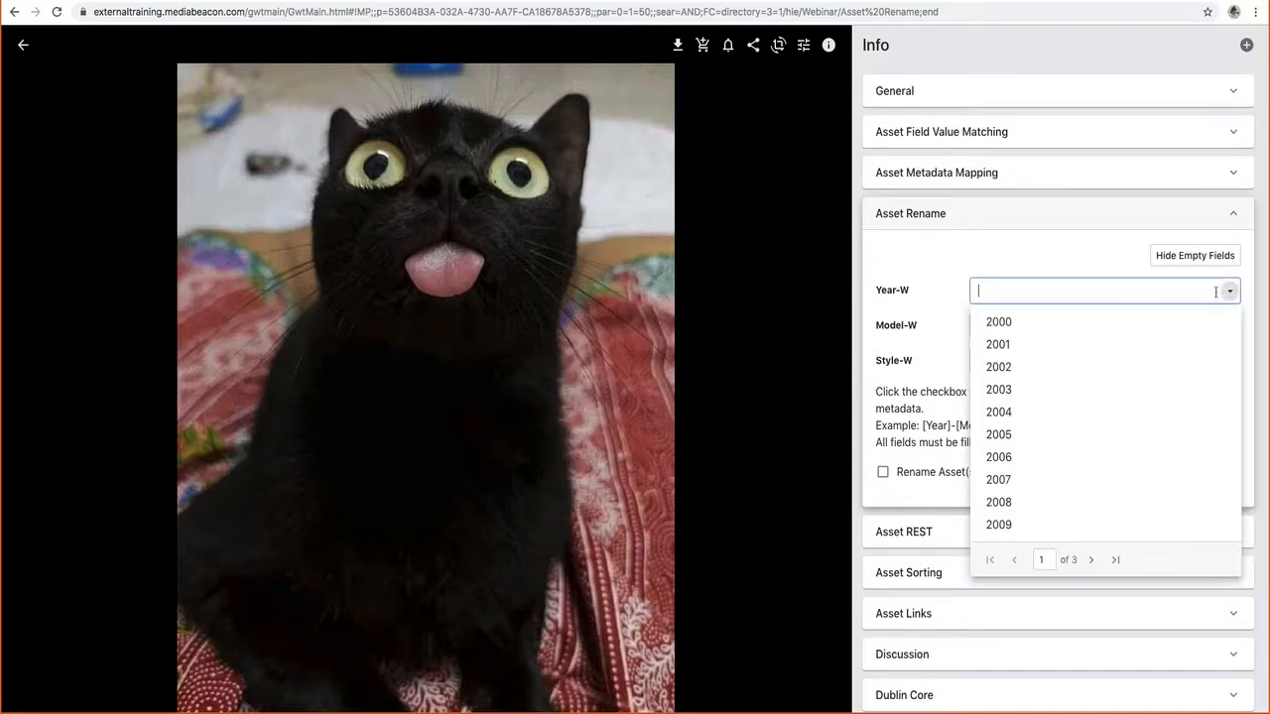
{"action": "left_click", "coordinate": [1066, 253]}
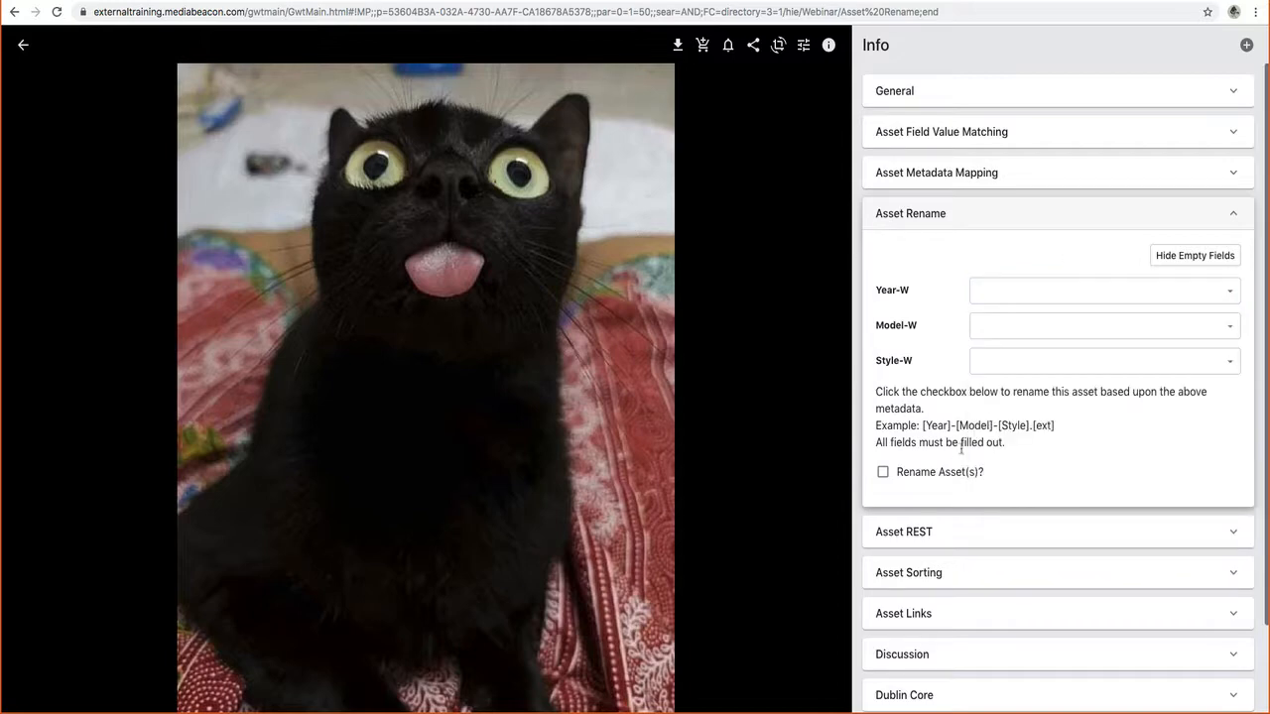
Step: Enable Rename Asset(s)? with all three rename fields left empty, save the metadata, and check the notifications
{"action": "left_click", "coordinate": [925, 473]}
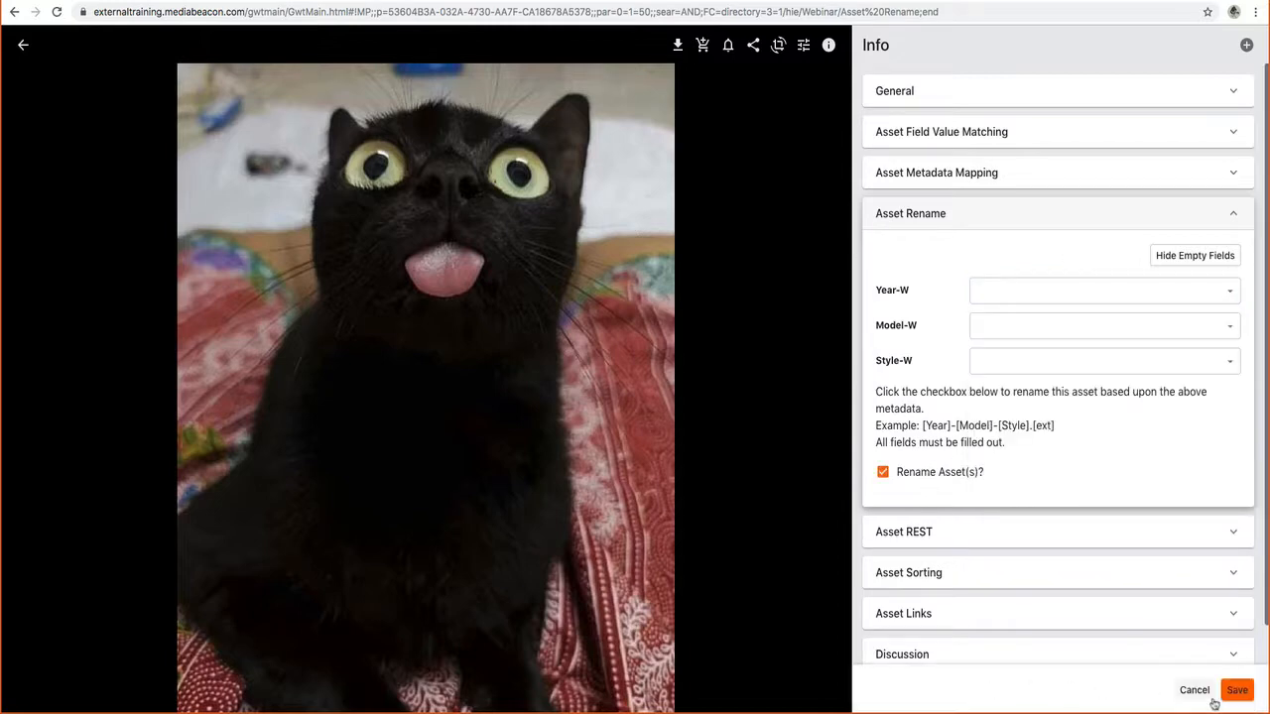
{"action": "left_click", "coordinate": [1228, 693]}
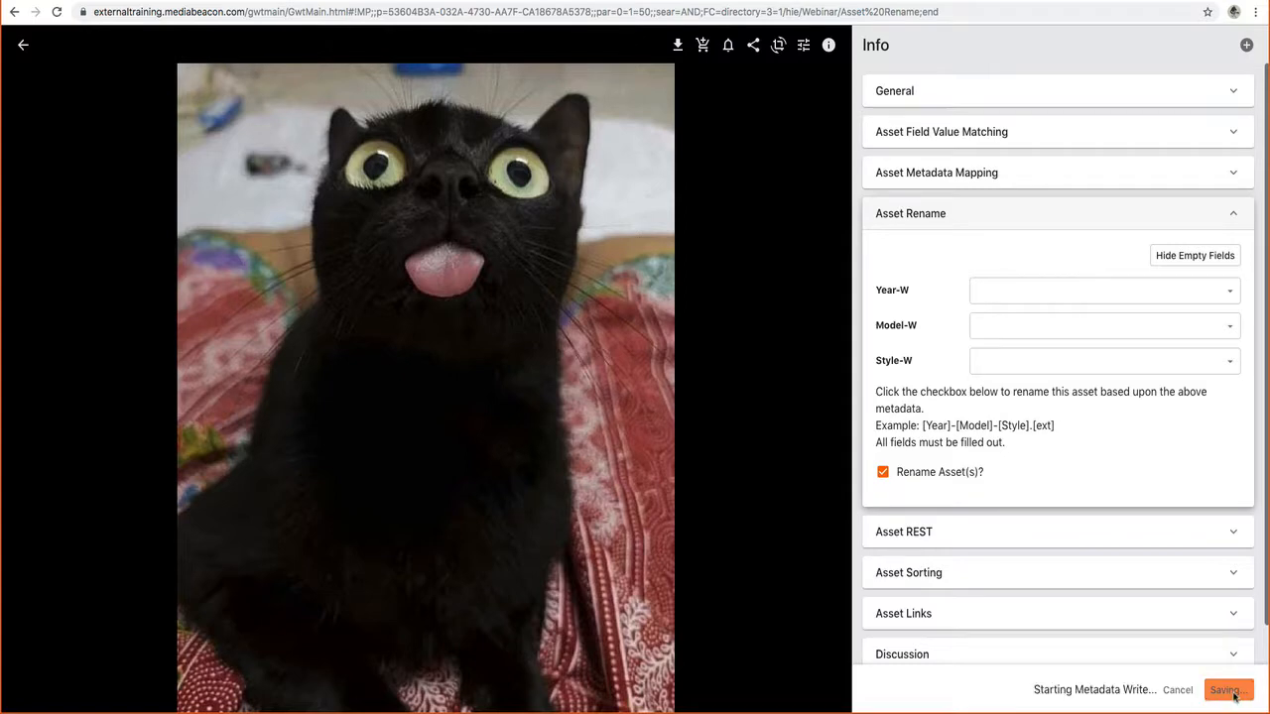
{"action": "left_click", "coordinate": [22, 45]}
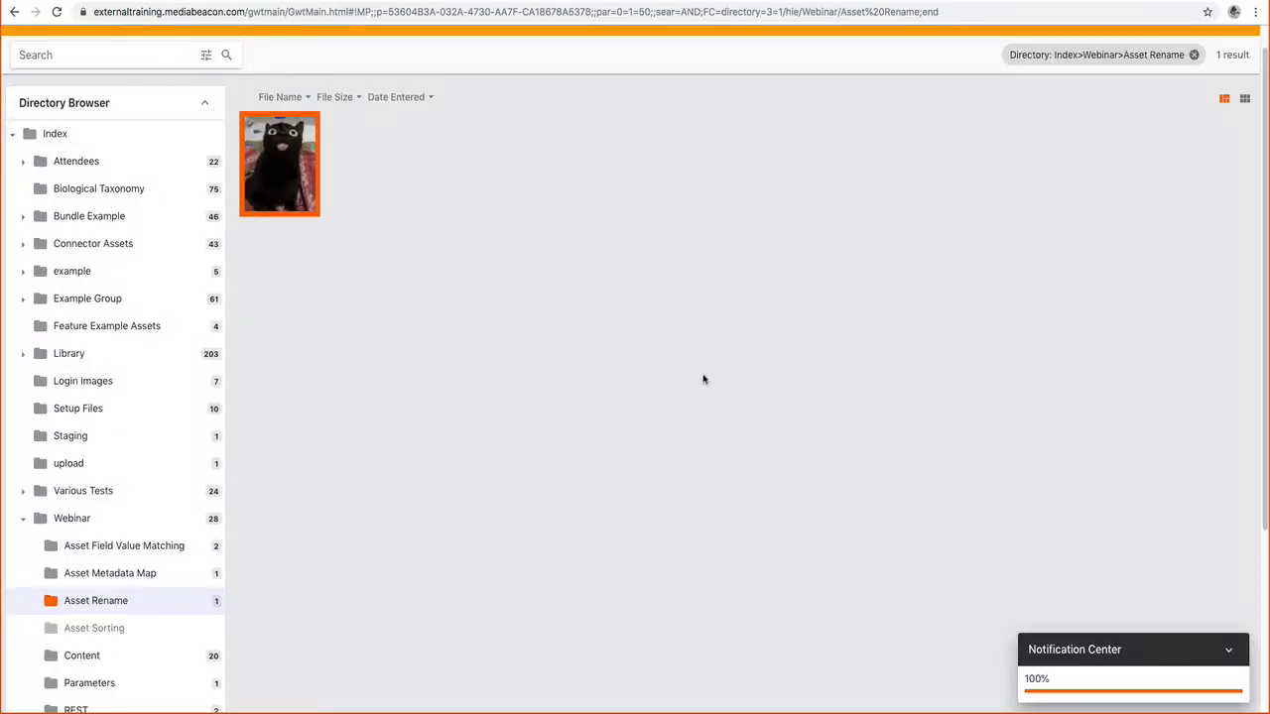
{"action": "left_click", "coordinate": [1187, 48]}
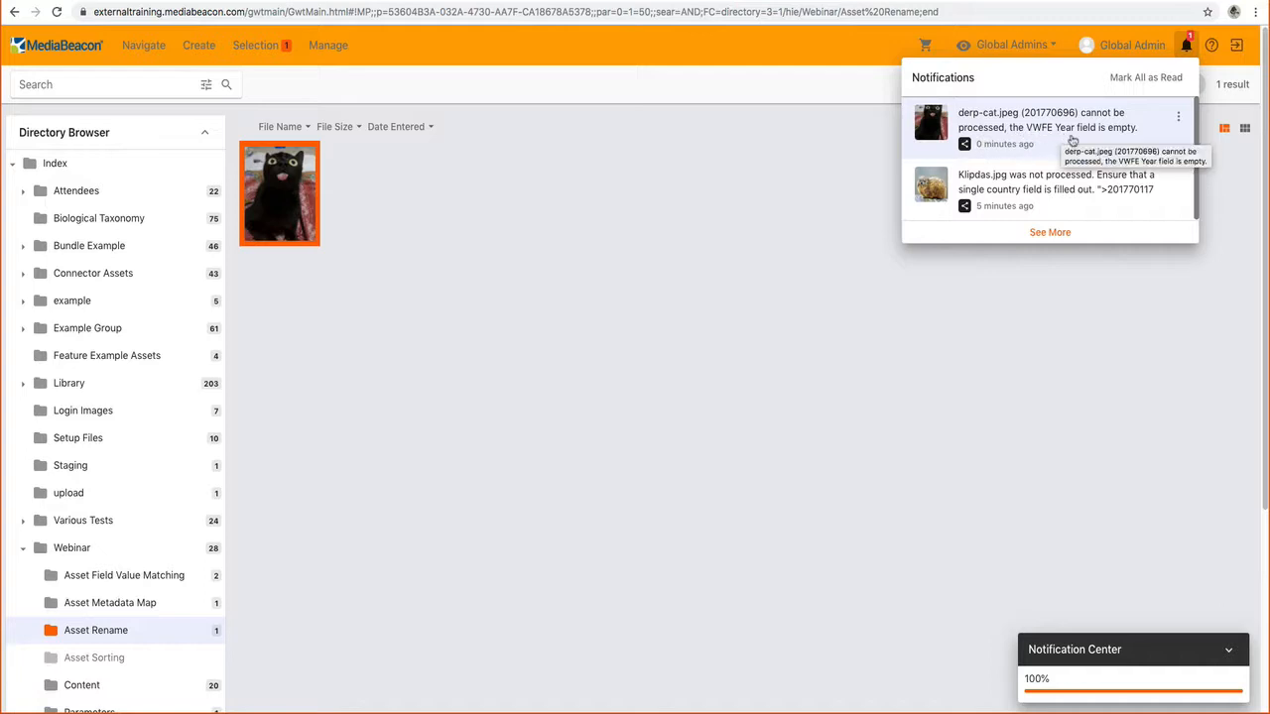
{"action": "left_click", "coordinate": [698, 175]}
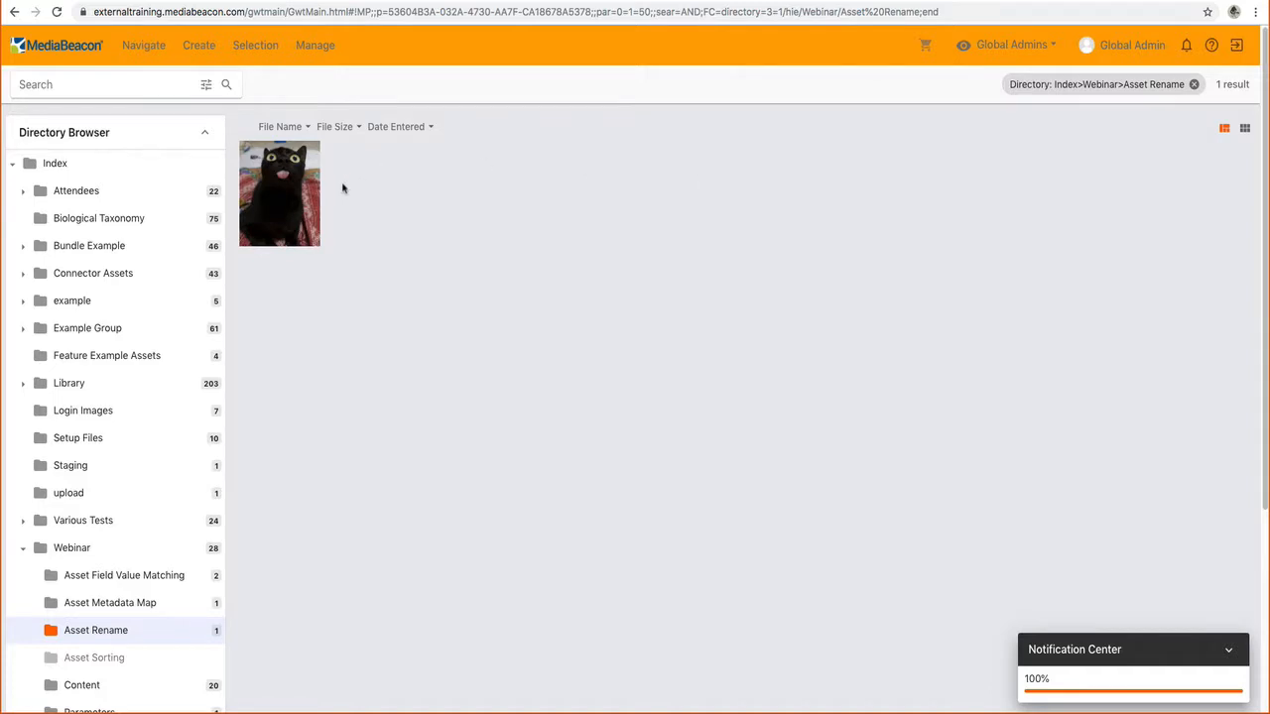
Step: Reopen the black cat image from the Asset Rename folder and set its Year-W field to 2015
{"action": "mouse_move", "coordinate": [307, 198]}
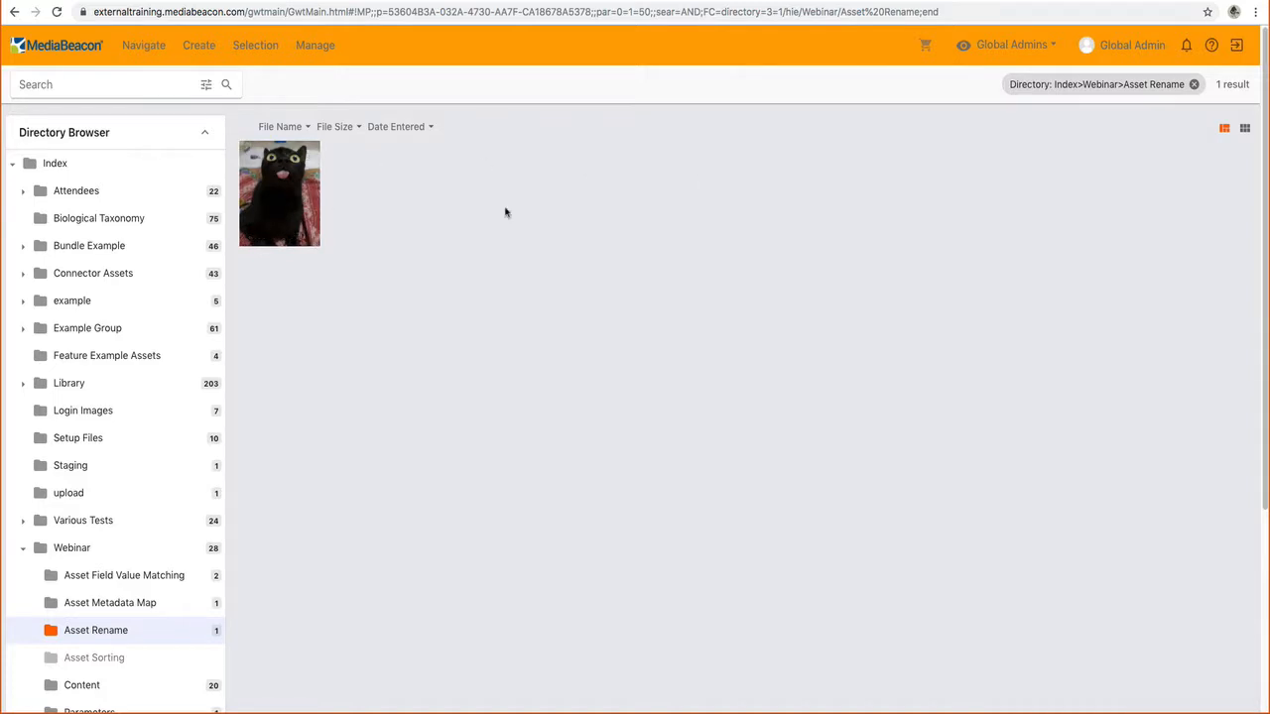
{"action": "double_click", "coordinate": [281, 189]}
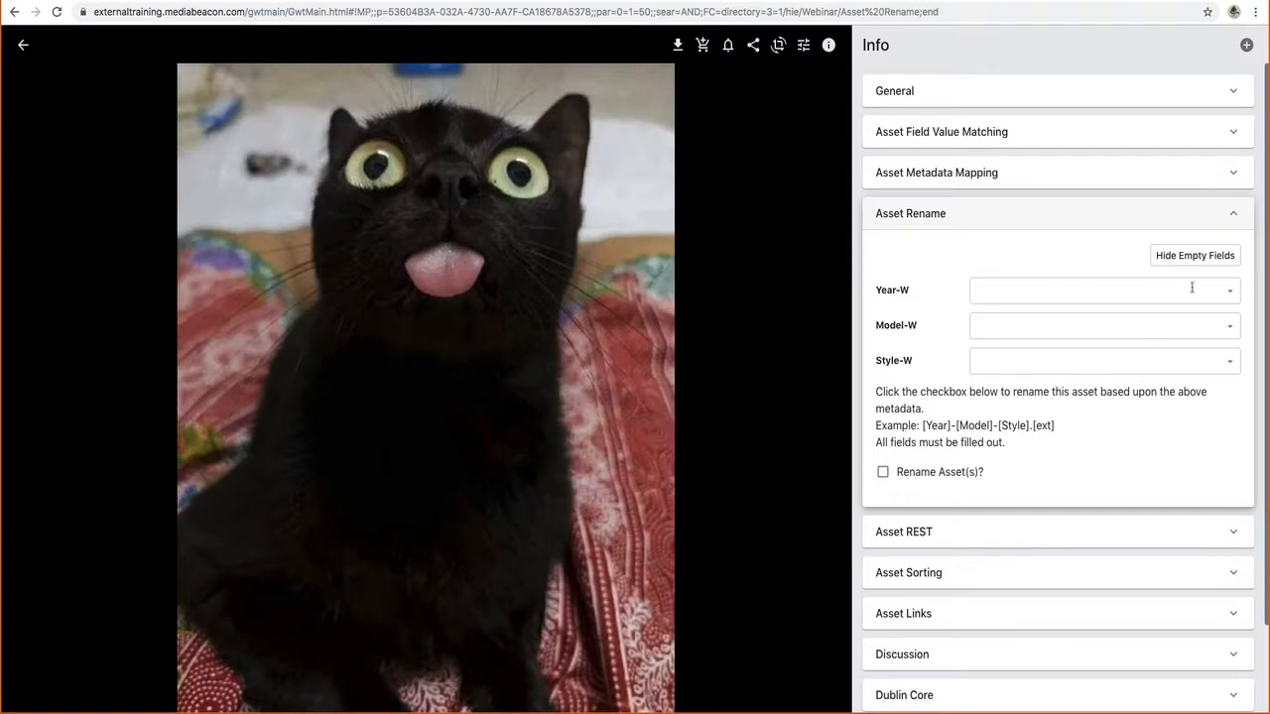
{"action": "left_click", "coordinate": [1228, 290]}
{"action": "left_click", "coordinate": [995, 329]}
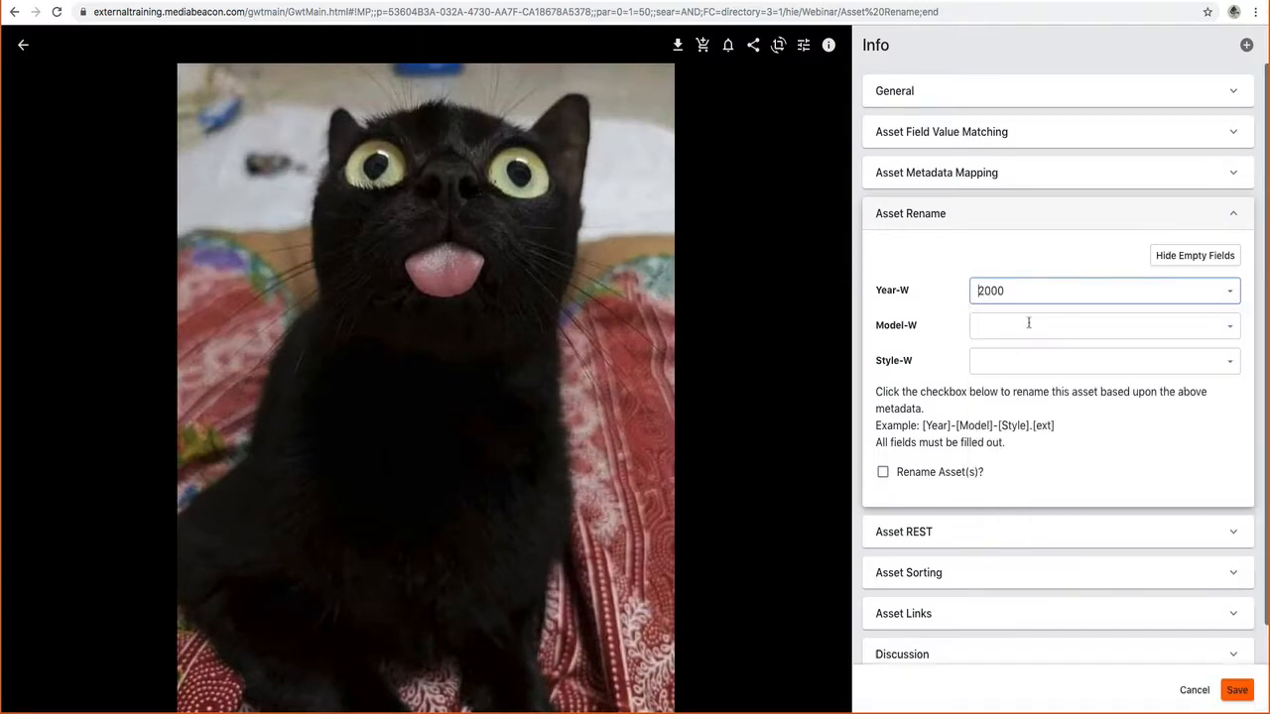
{"action": "left_click", "coordinate": [1228, 290]}
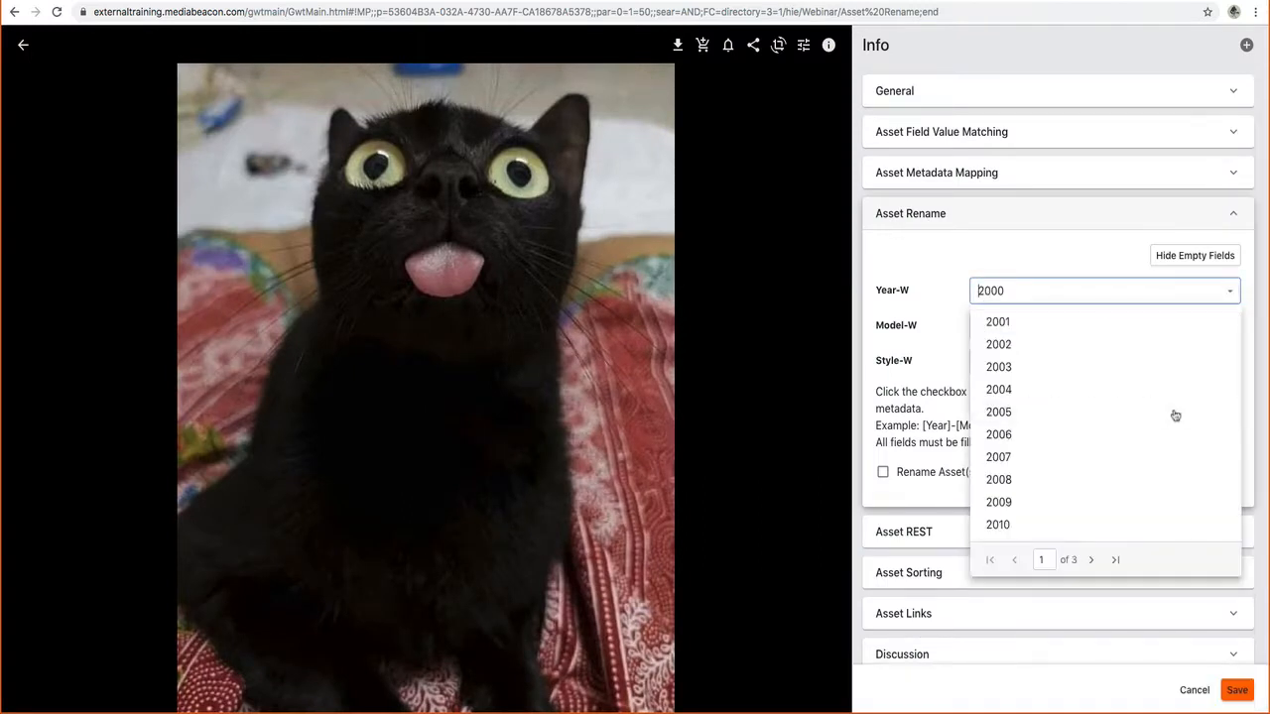
{"action": "left_click", "coordinate": [1112, 562]}
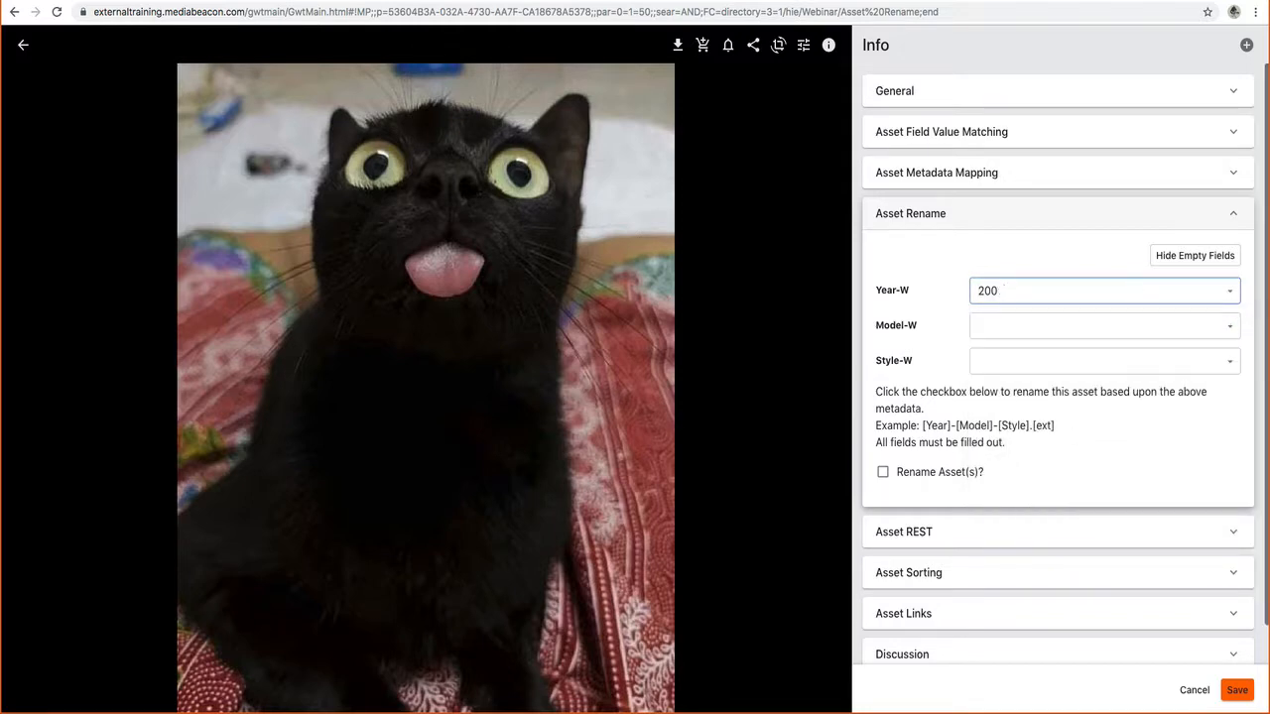
{"action": "type", "text": "2015"}
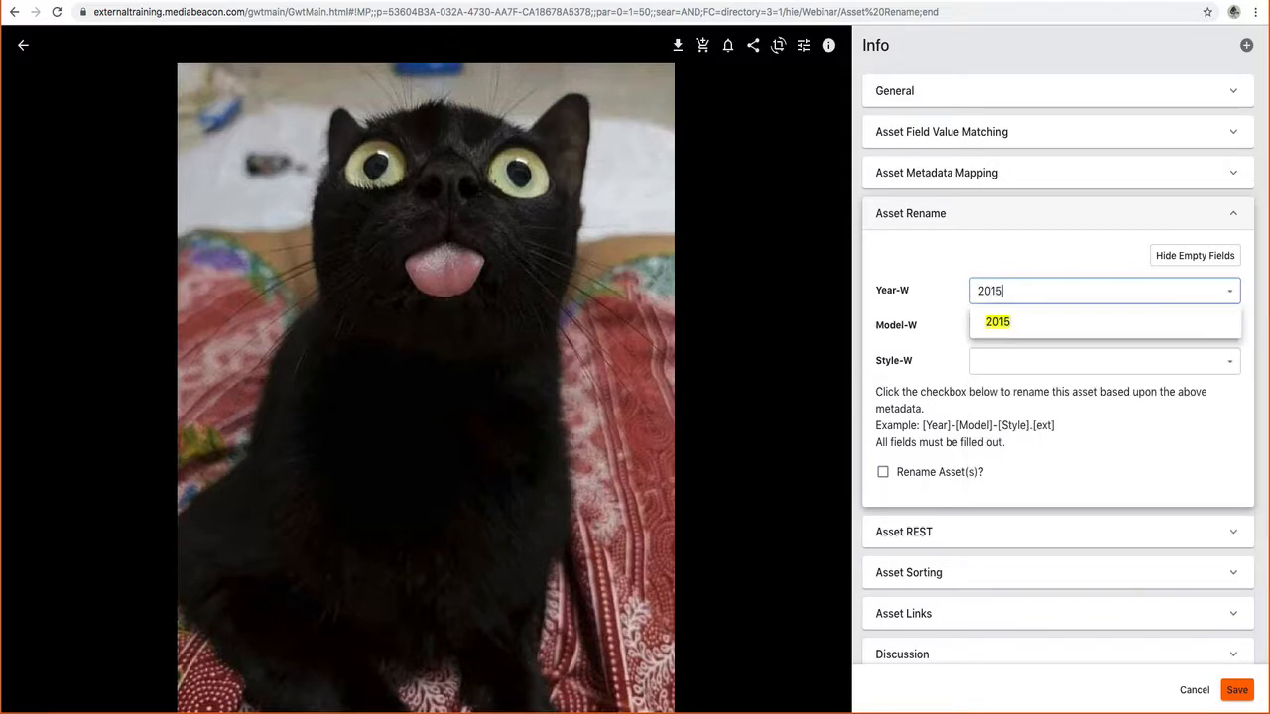
{"action": "left_click", "coordinate": [1042, 328]}
Step: Set Model-W to Roadster and Style-W to Hybrid, and enable Rename Asset(s)? for the image
{"action": "left_click", "coordinate": [1228, 329]}
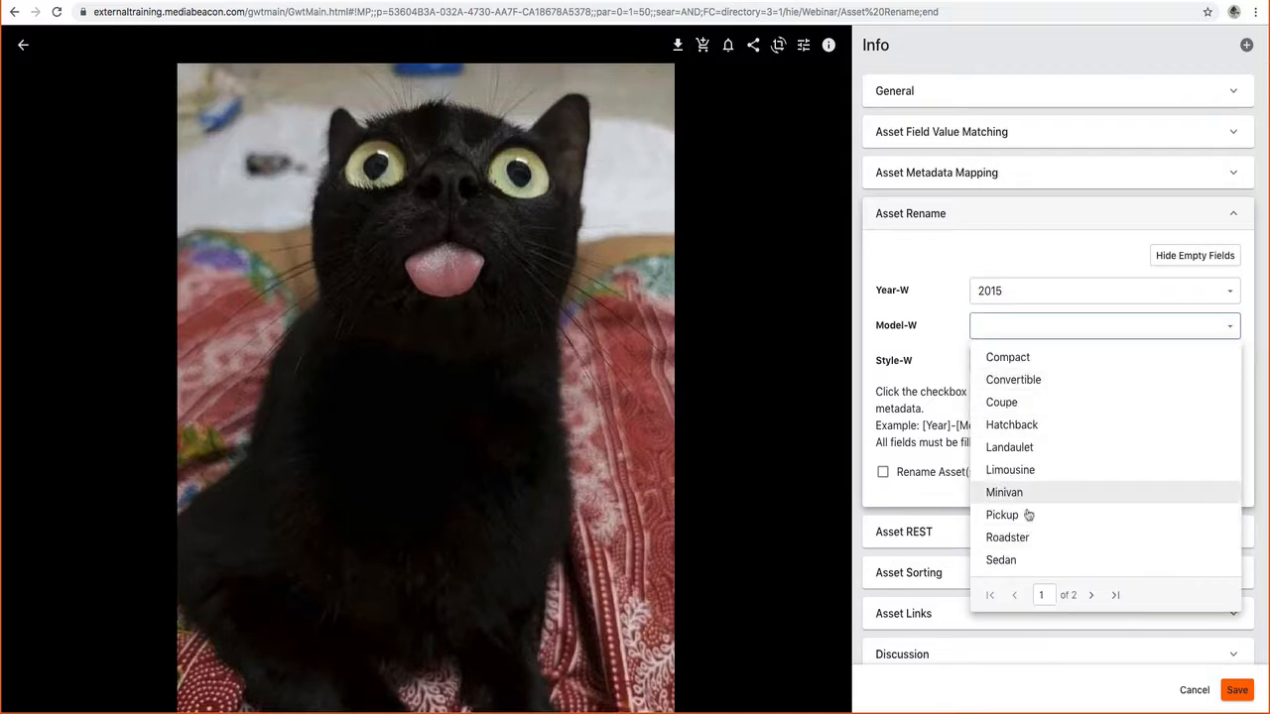
{"action": "left_click", "coordinate": [1007, 538]}
{"action": "left_click", "coordinate": [1229, 365]}
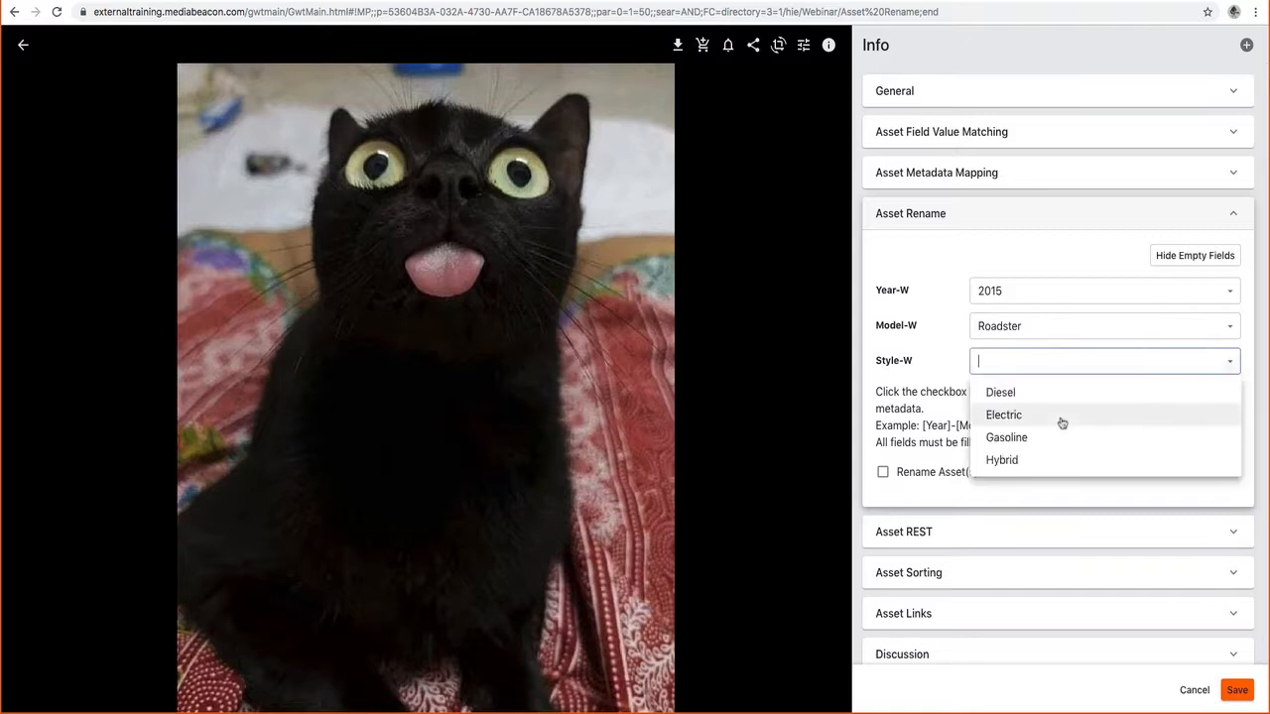
{"action": "left_click", "coordinate": [1004, 460]}
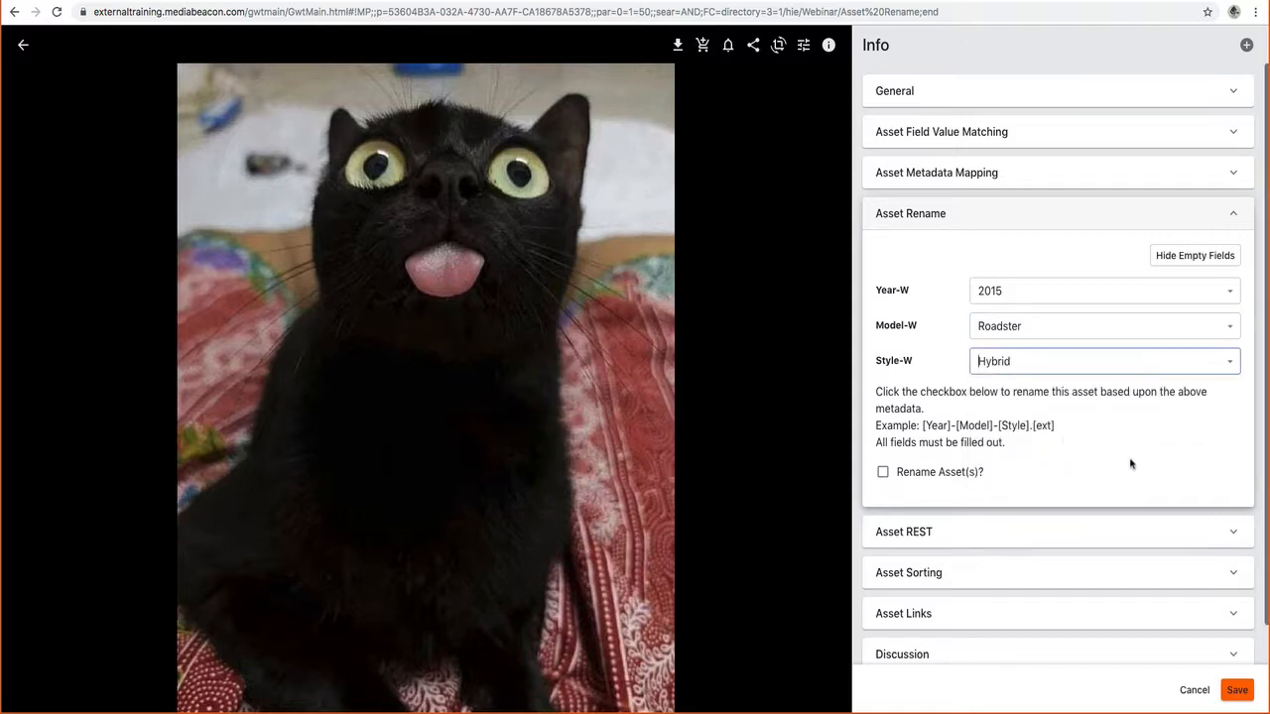
{"action": "left_click", "coordinate": [883, 472]}
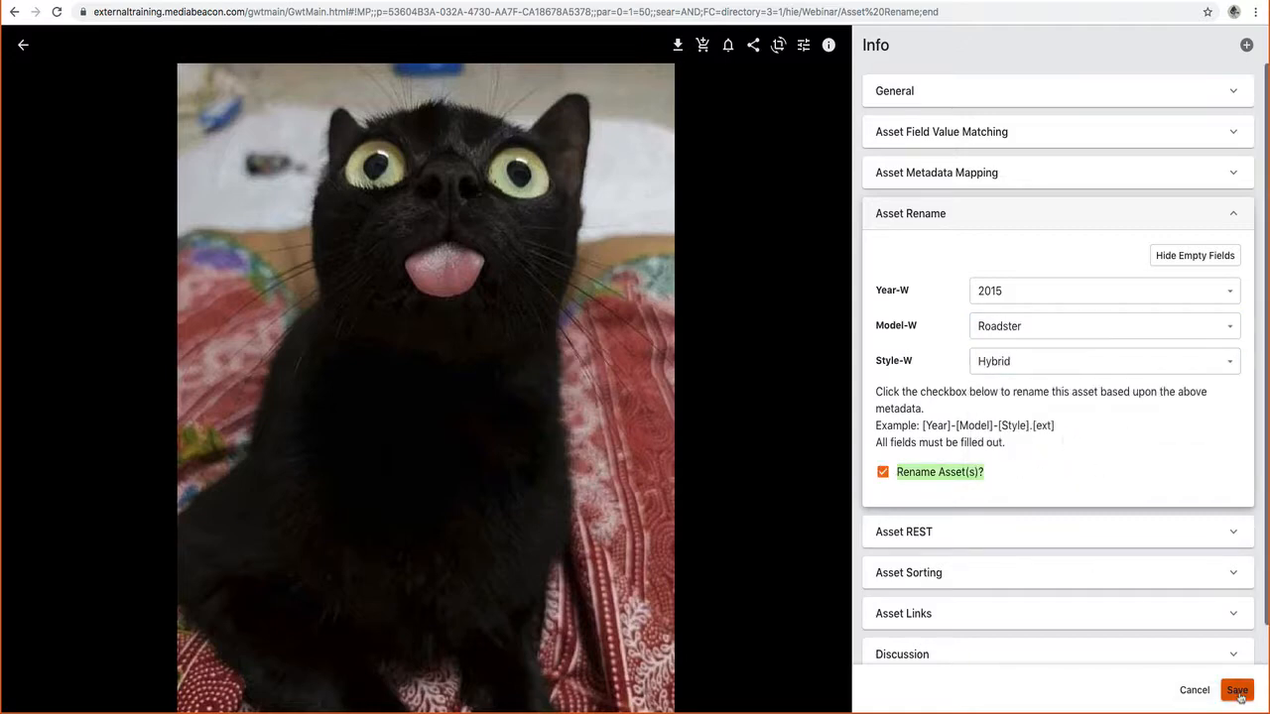
Step: Save the black cat image's rename metadata and reload the Asset Rename folder
{"action": "left_click", "coordinate": [1239, 696]}
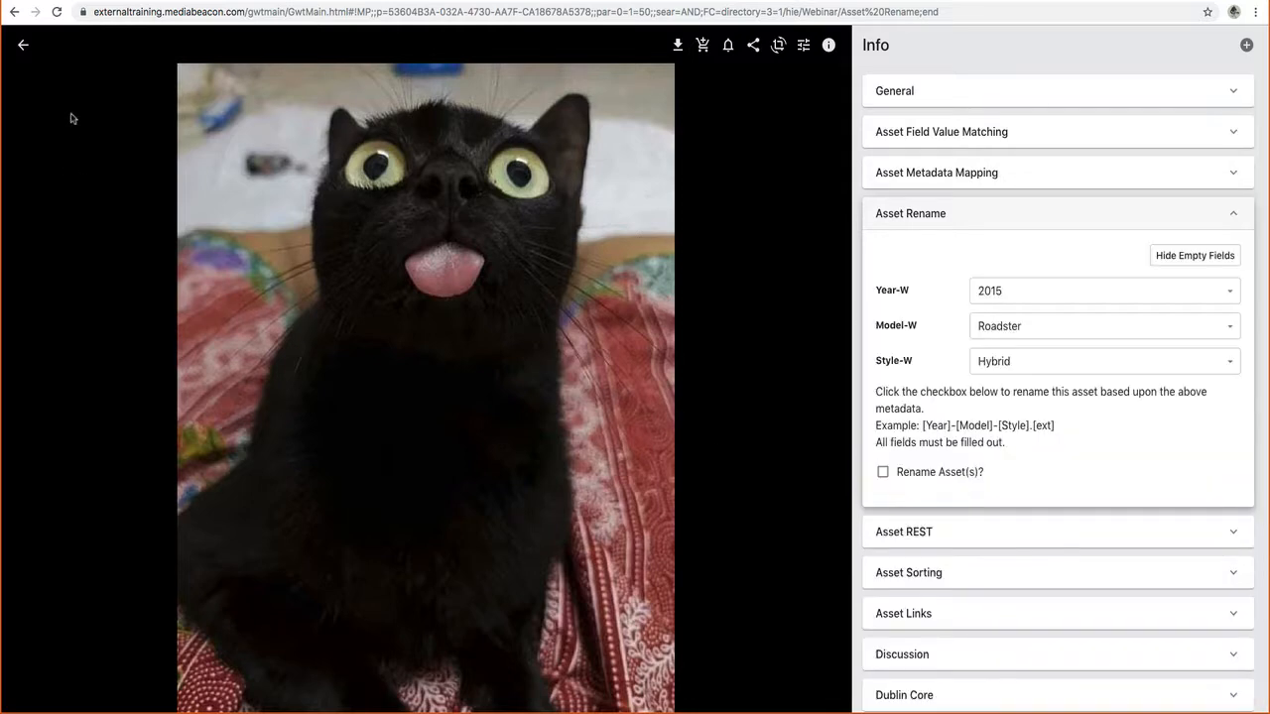
{"action": "left_click", "coordinate": [22, 45]}
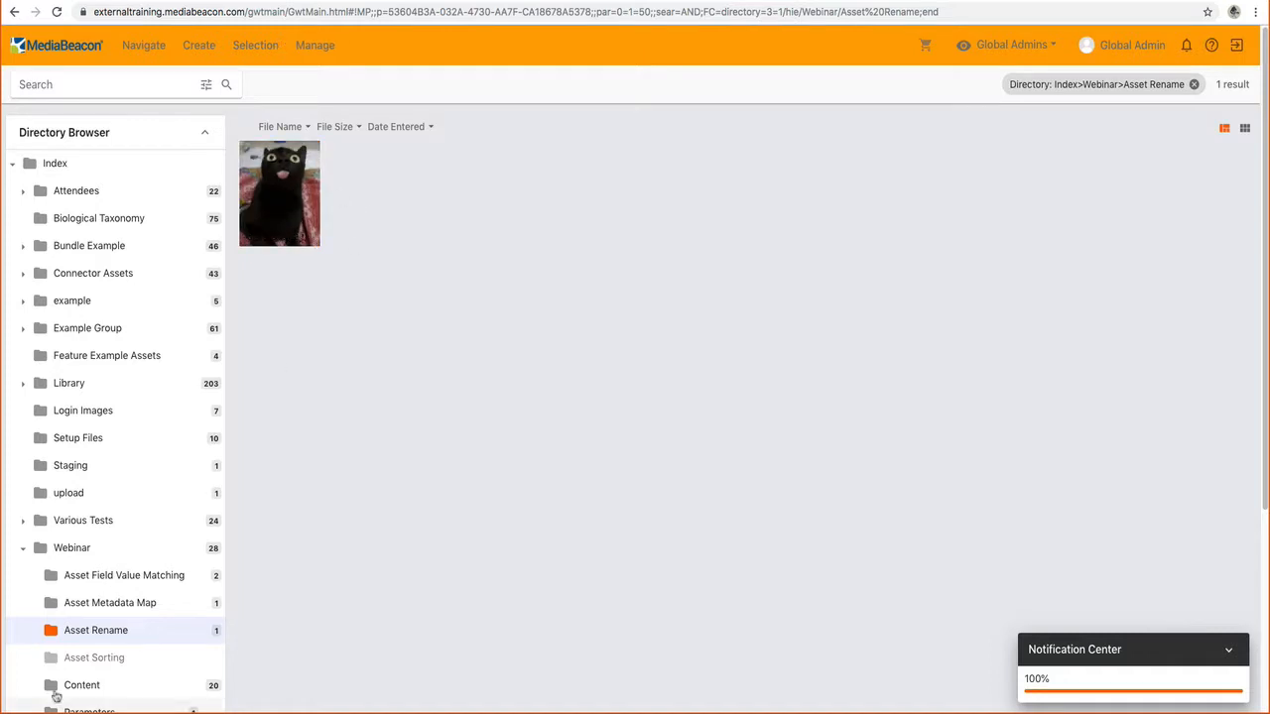
{"action": "left_click", "coordinate": [70, 602]}
{"action": "left_click", "coordinate": [83, 632]}
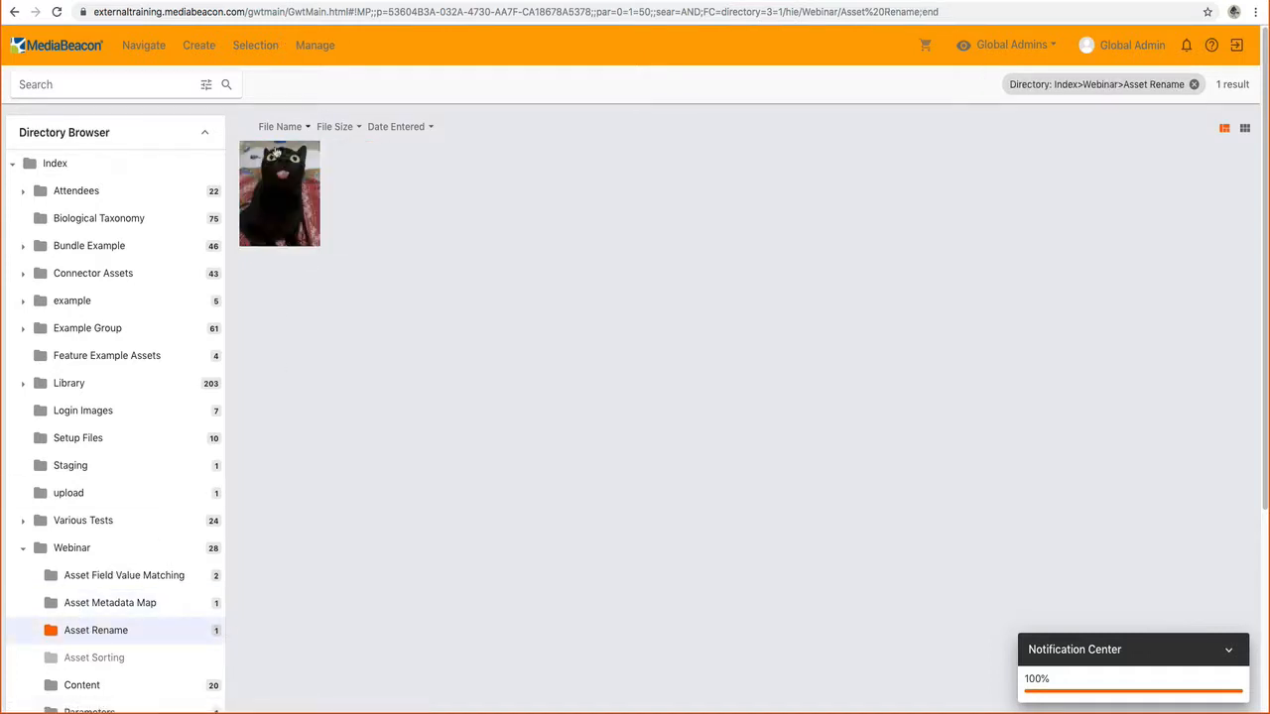
Step: Reopen the black cat image to check its path in the General information, and return to the folder with nothing selected
{"action": "left_click", "coordinate": [286, 179]}
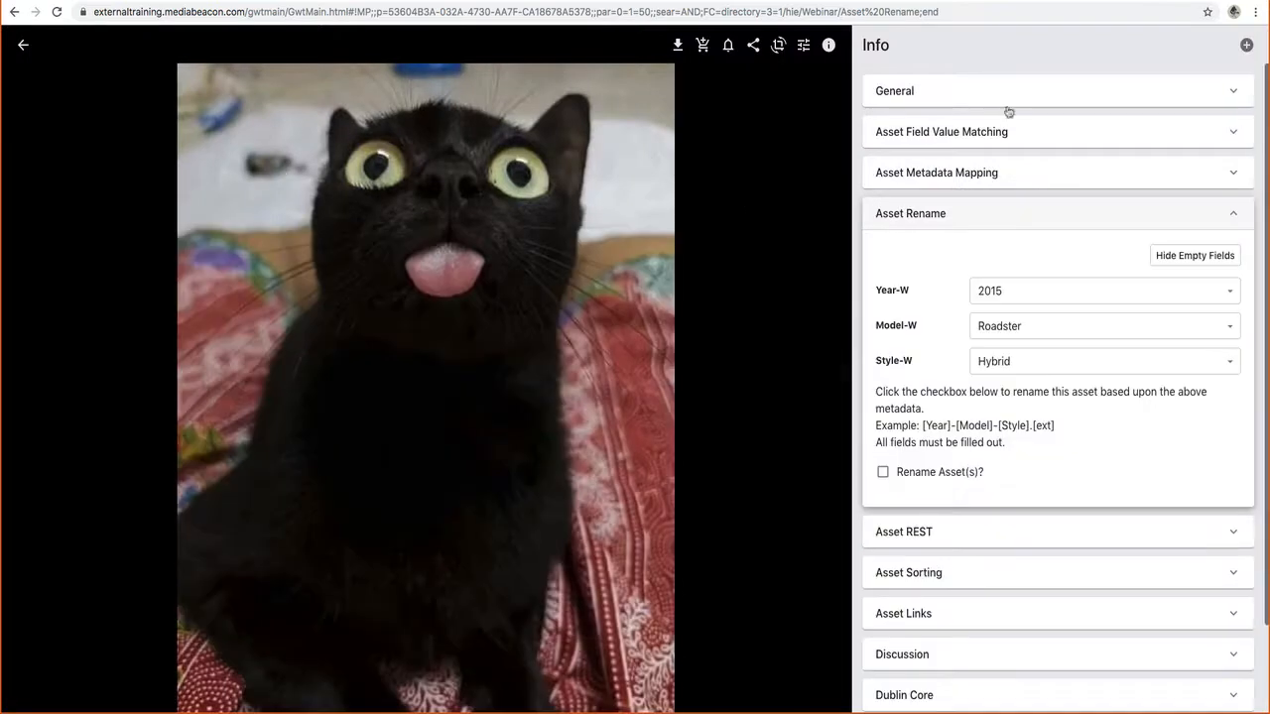
{"action": "left_click", "coordinate": [992, 98]}
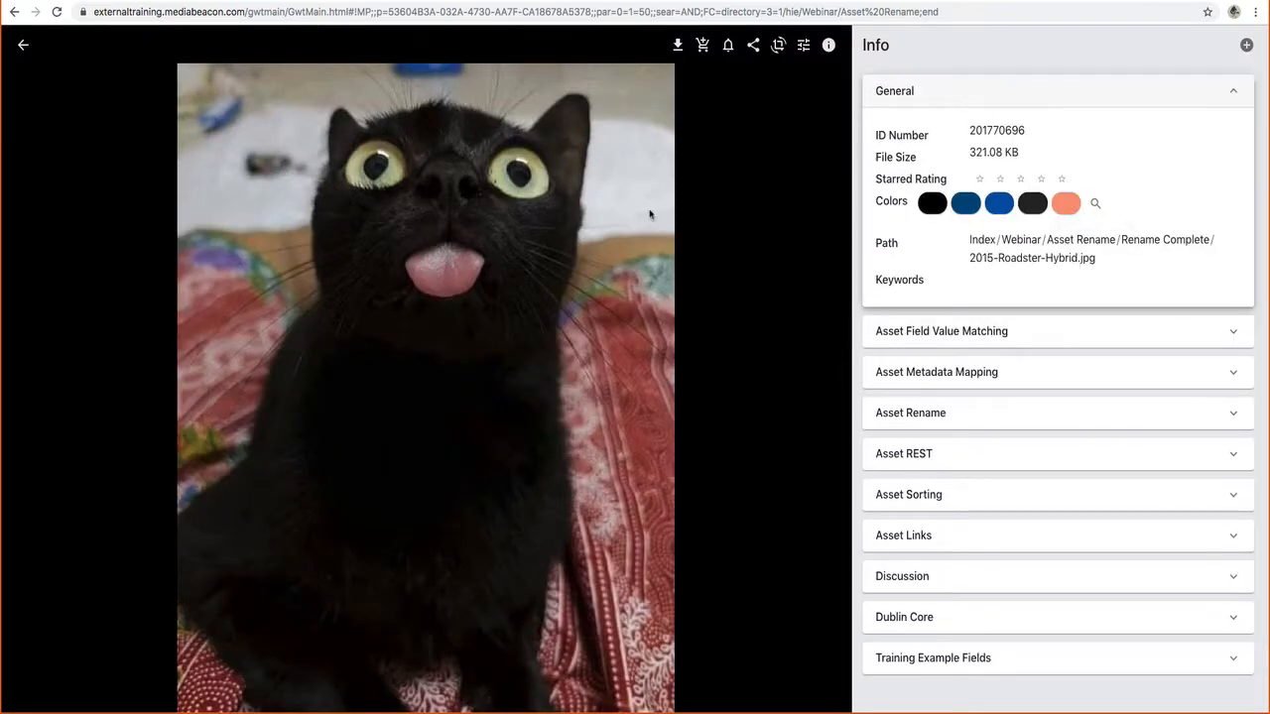
{"action": "left_click", "coordinate": [21, 45]}
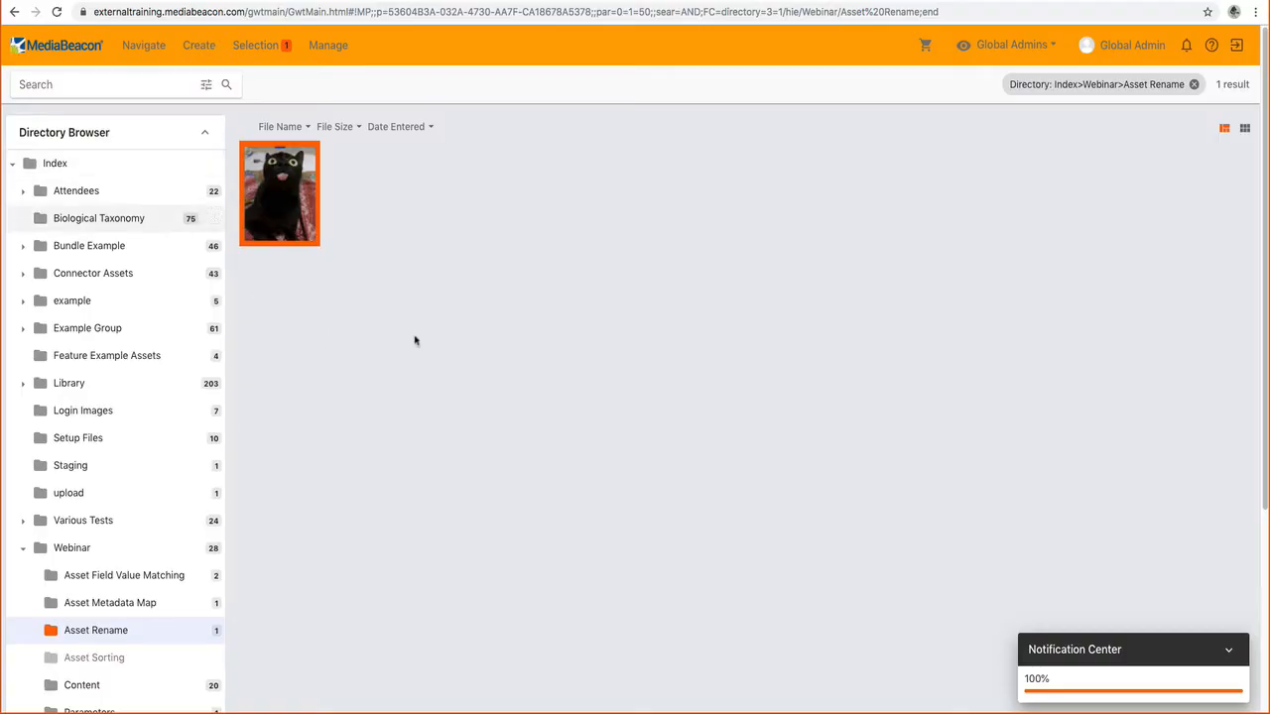
{"action": "left_click", "coordinate": [384, 220]}
Step: Open the Asset Rename VWF workflow from the zzzWebinar folder in the Workflow Manager
{"action": "left_click", "coordinate": [306, 44]}
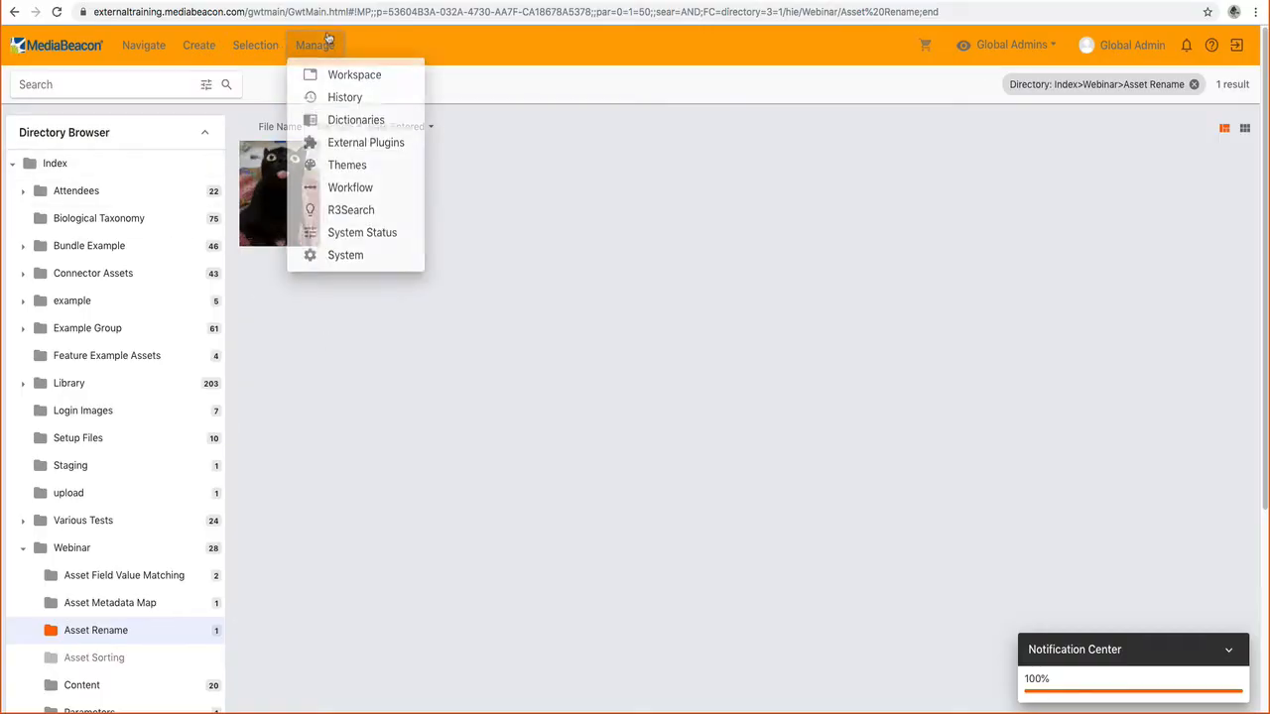
{"action": "left_click", "coordinate": [330, 188]}
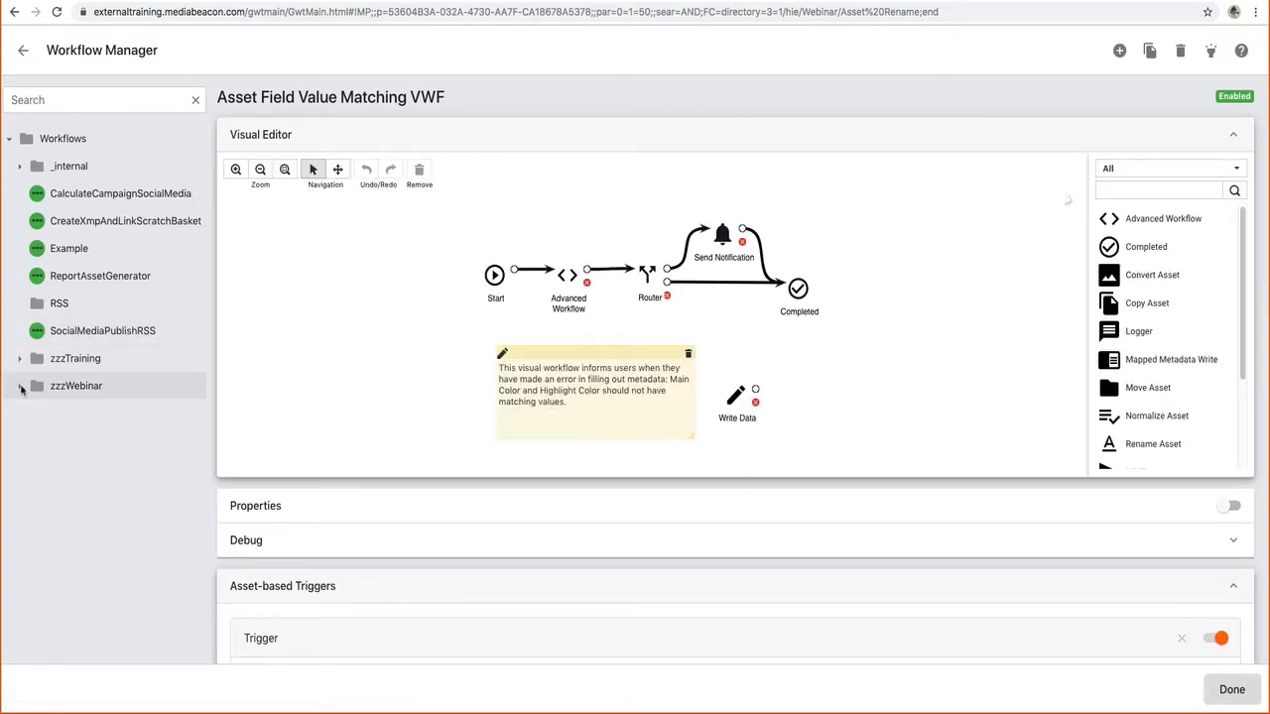
{"action": "left_click", "coordinate": [20, 387]}
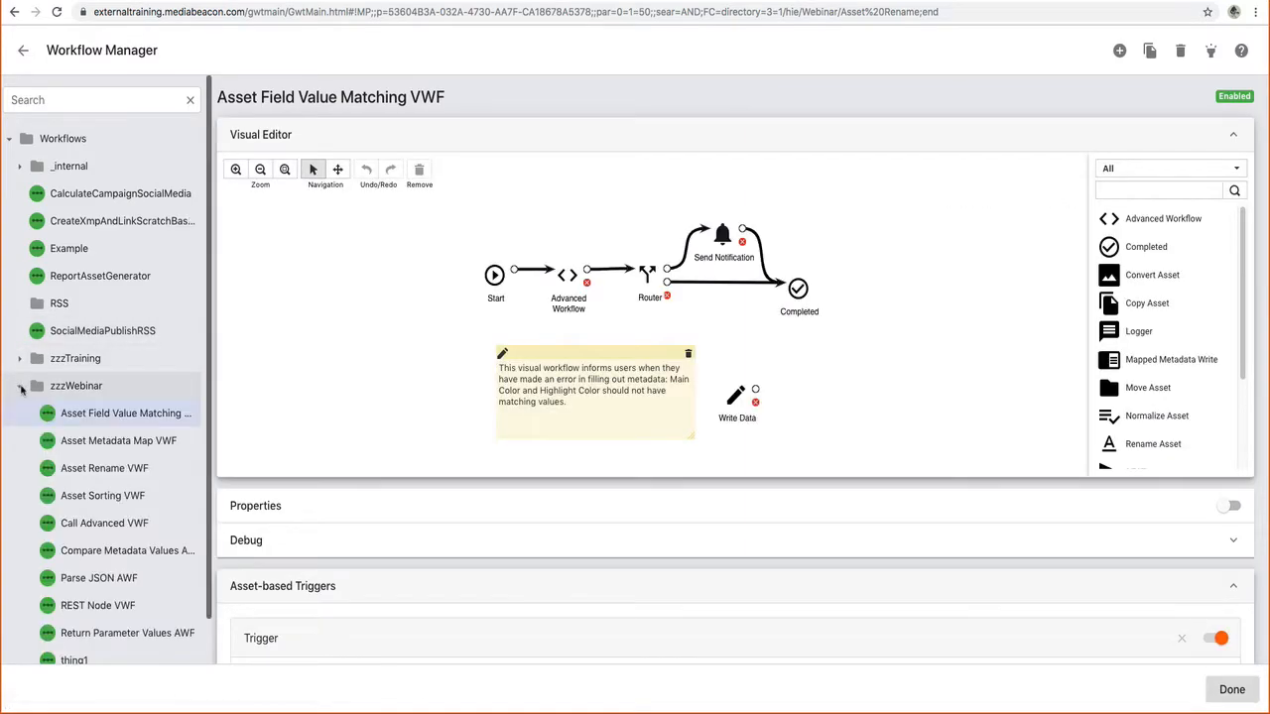
{"action": "left_click", "coordinate": [117, 472]}
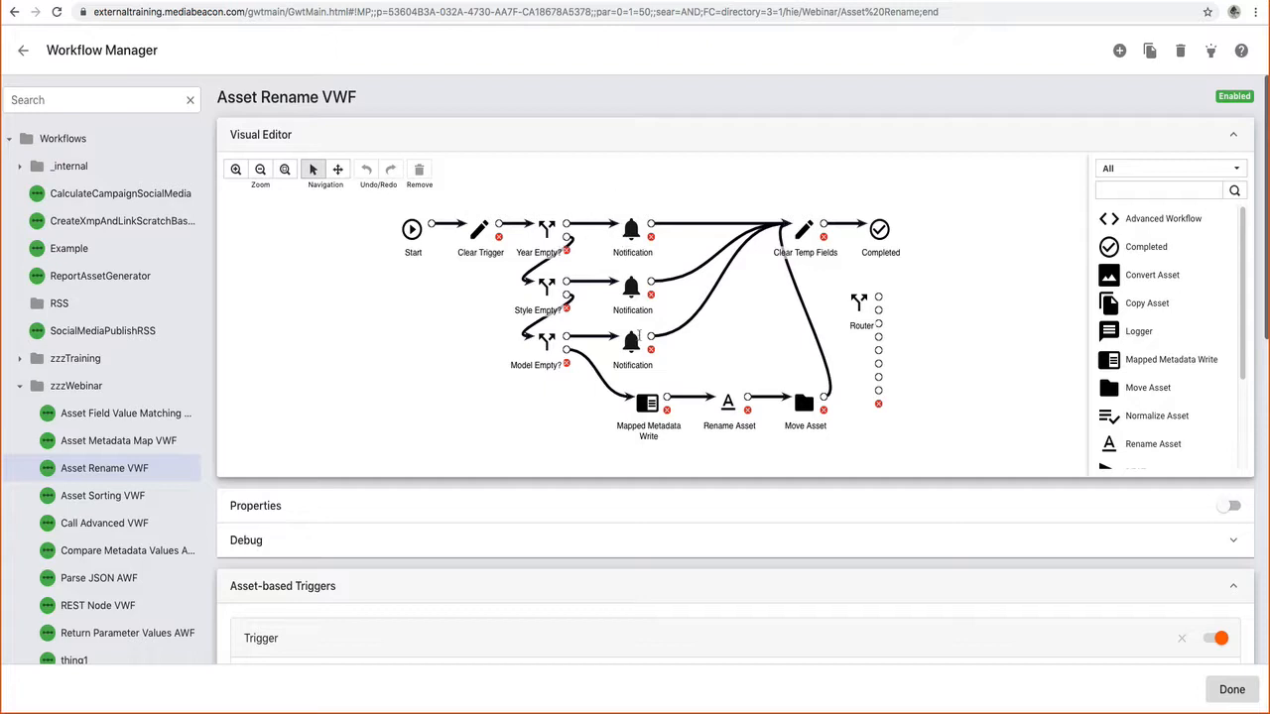
Step: Review the Style Empty? notification's recipient and message, and the Mapped Metadata Write node's settings, without changing them
{"action": "double_click", "coordinate": [633, 297]}
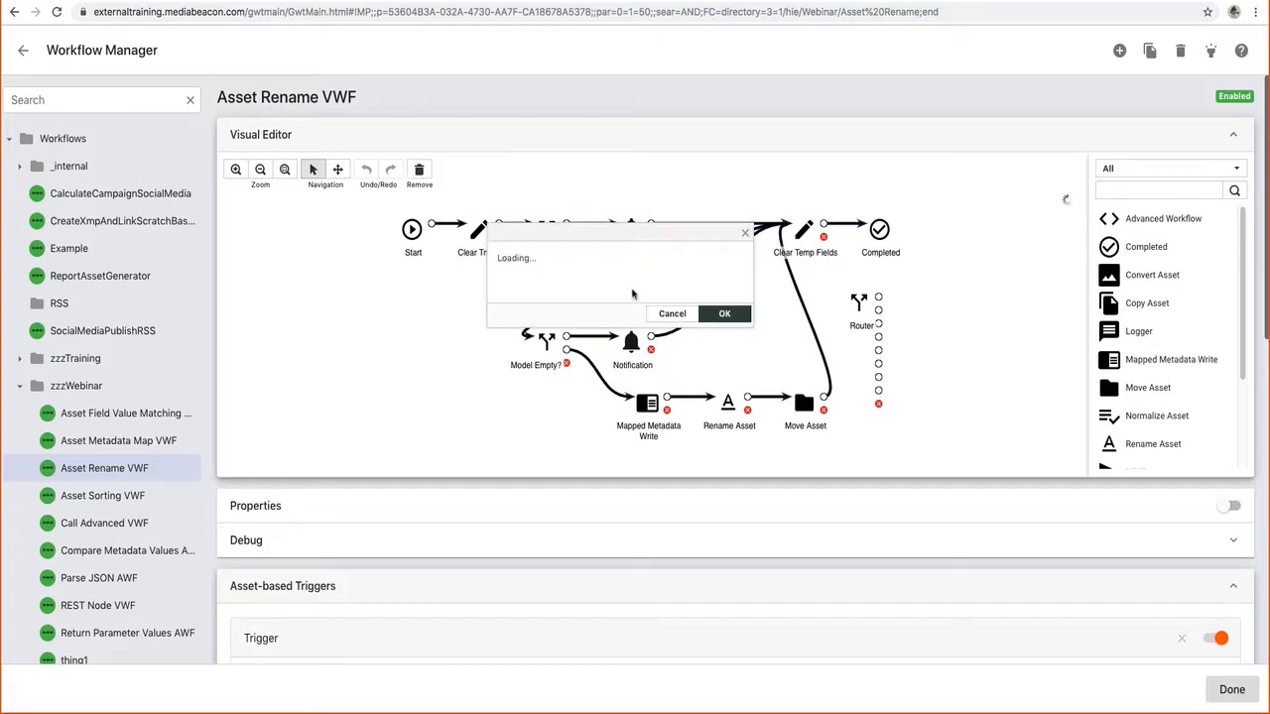
{"action": "left_click_drag", "start_coordinate": [659, 281], "coordinate": [739, 286]}
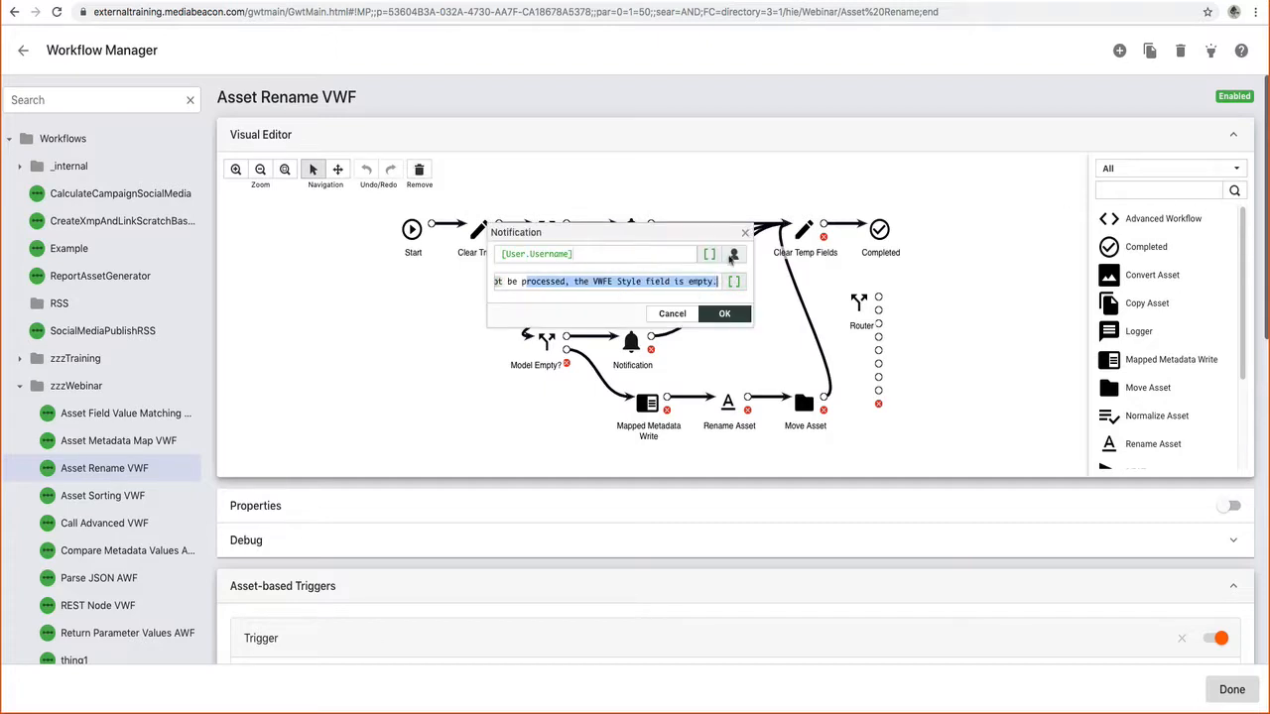
{"action": "left_click", "coordinate": [745, 233]}
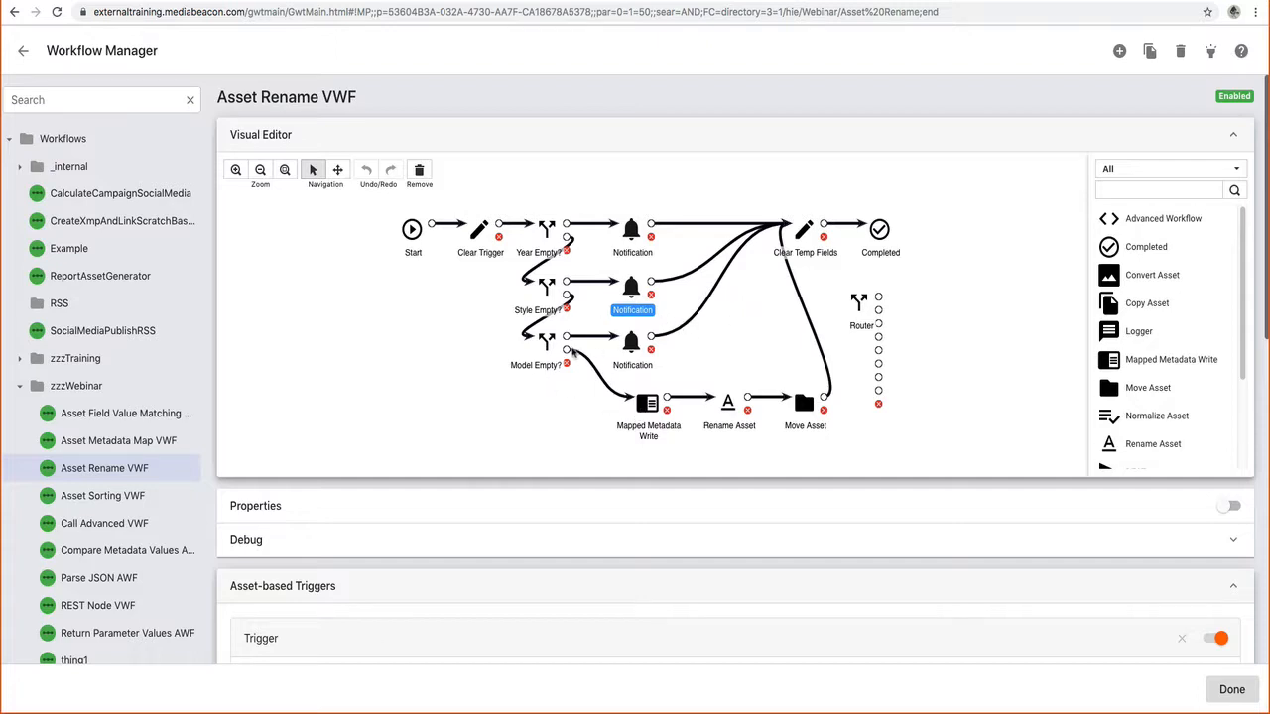
{"action": "double_click", "coordinate": [646, 403]}
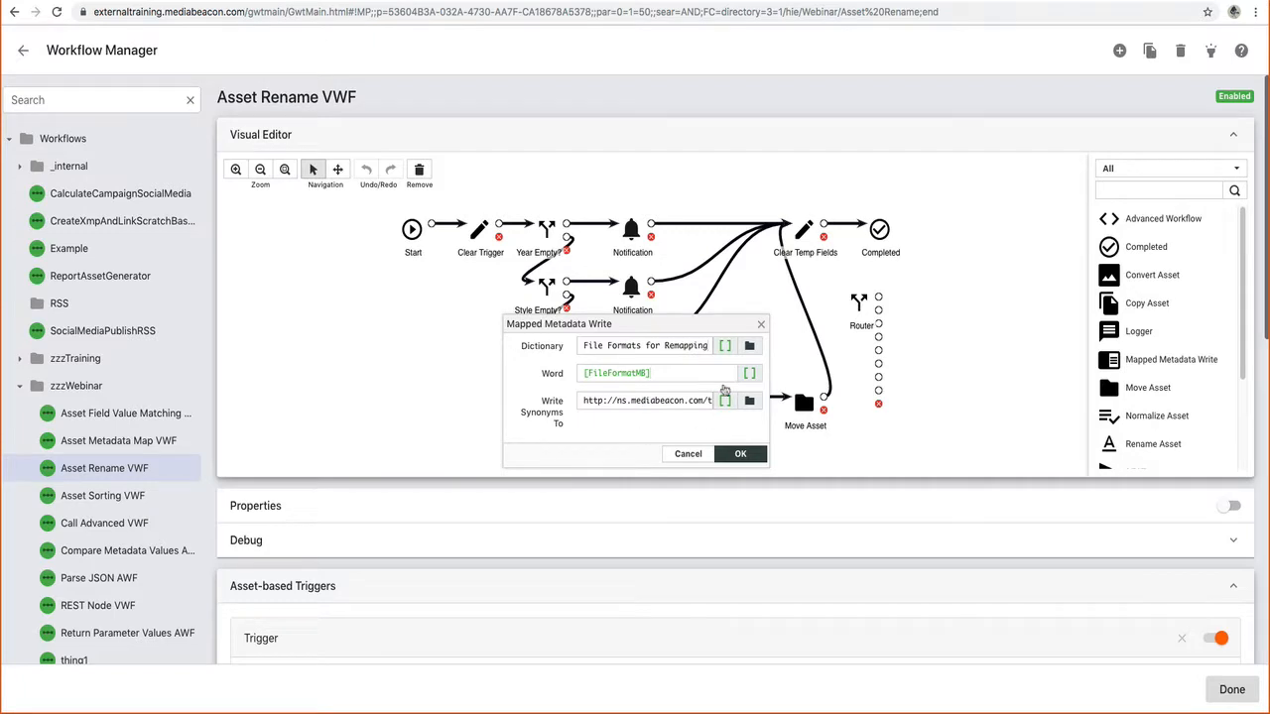
{"action": "left_click", "coordinate": [761, 326]}
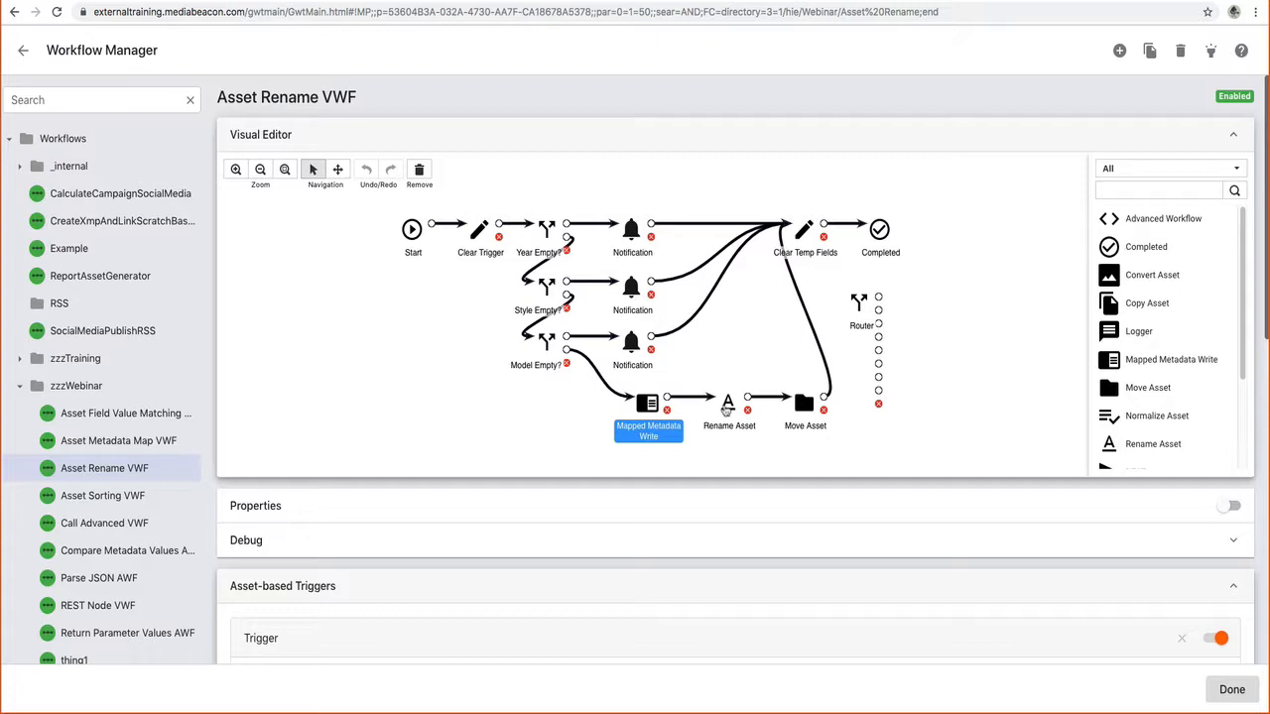
Step: Review the unconnected Router node's filename extension rules and close it without changes
{"action": "double_click", "coordinate": [859, 304]}
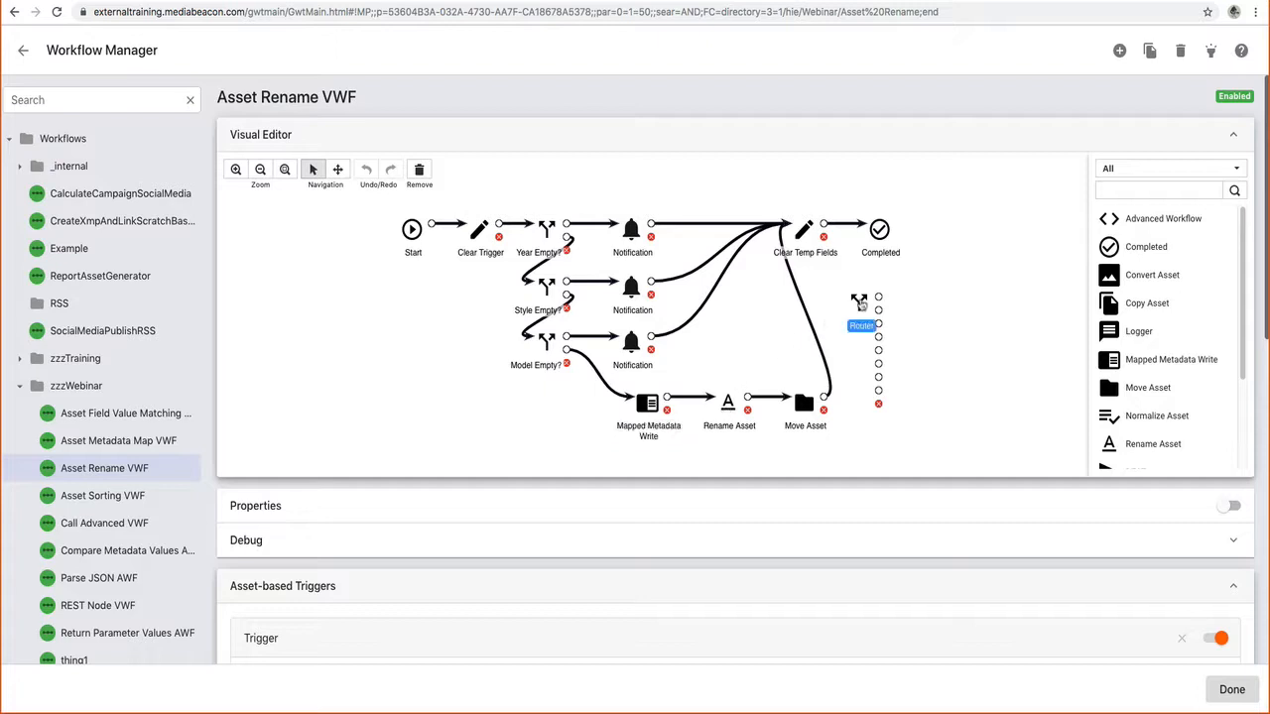
{"action": "left_click_drag", "start_coordinate": [818, 161], "coordinate": [552, 178]}
{"action": "scroll", "coordinate": [792, 300], "scroll_direction": "down", "scroll_amount": 2}
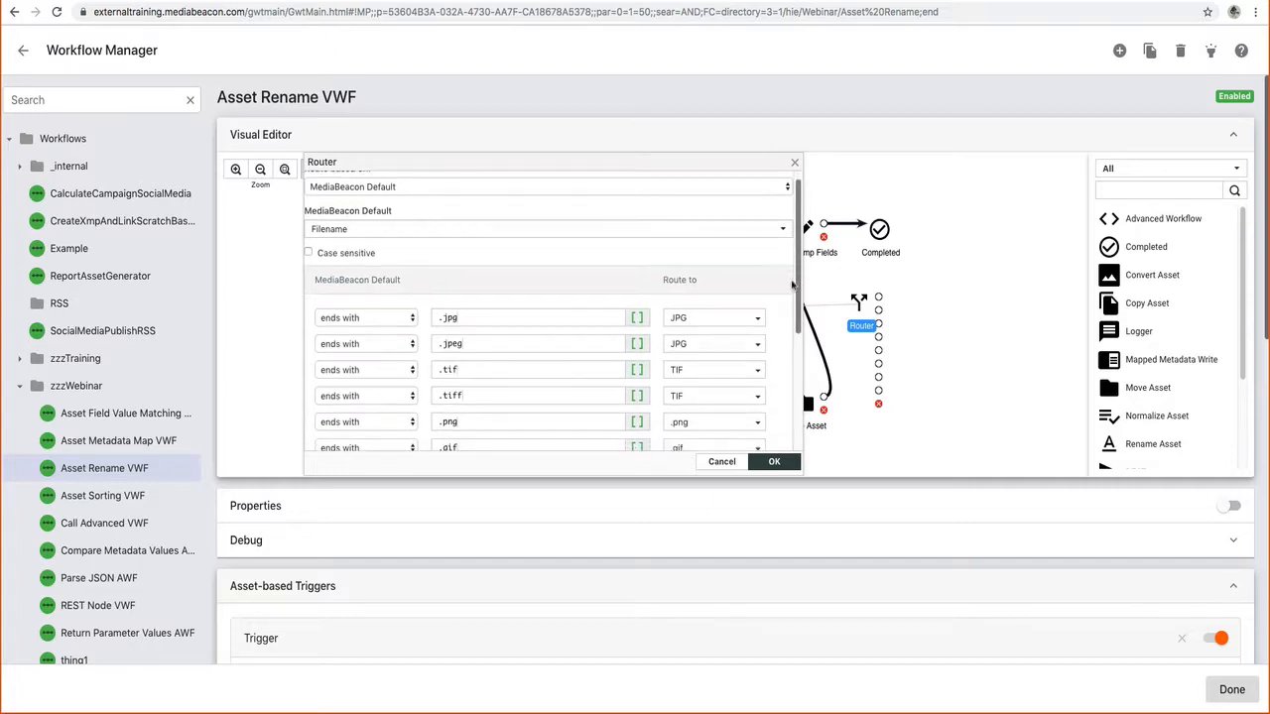
{"action": "scroll", "coordinate": [792, 300], "scroll_direction": "down", "scroll_amount": 2}
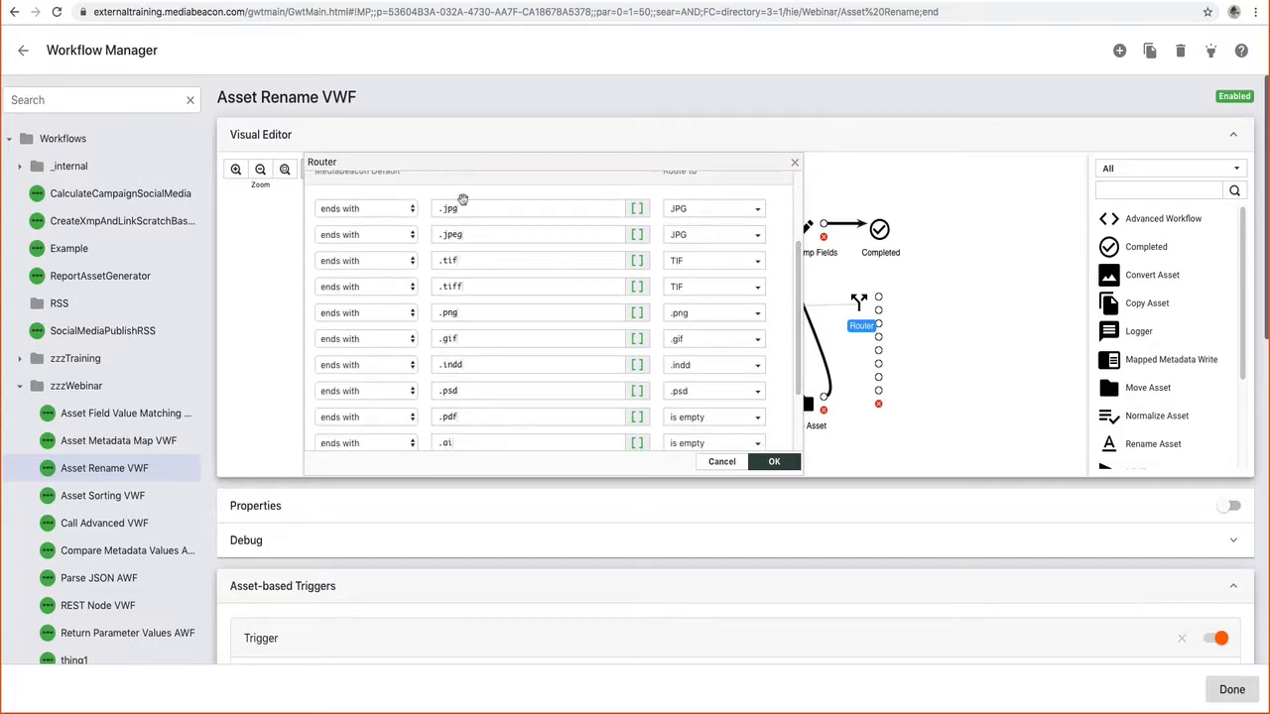
{"action": "scroll", "coordinate": [778, 235], "scroll_direction": "up", "scroll_amount": 4}
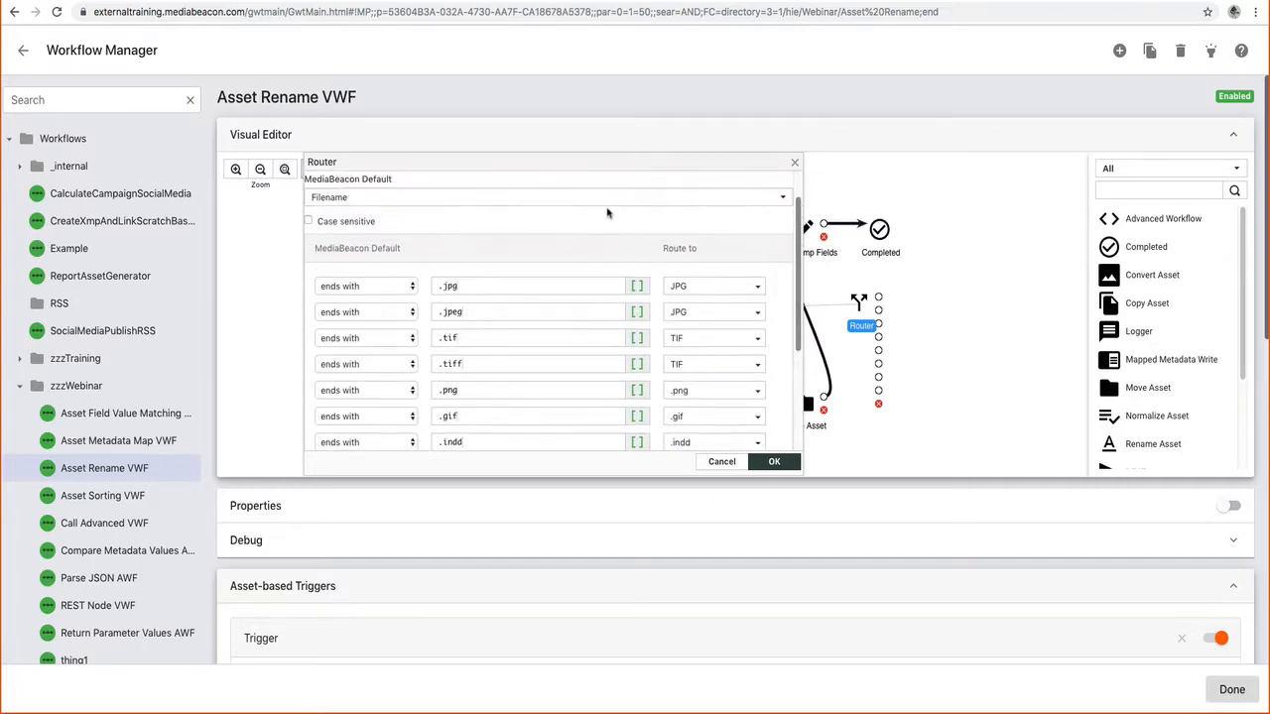
{"action": "scroll", "coordinate": [791, 213], "scroll_direction": "up", "scroll_amount": 2}
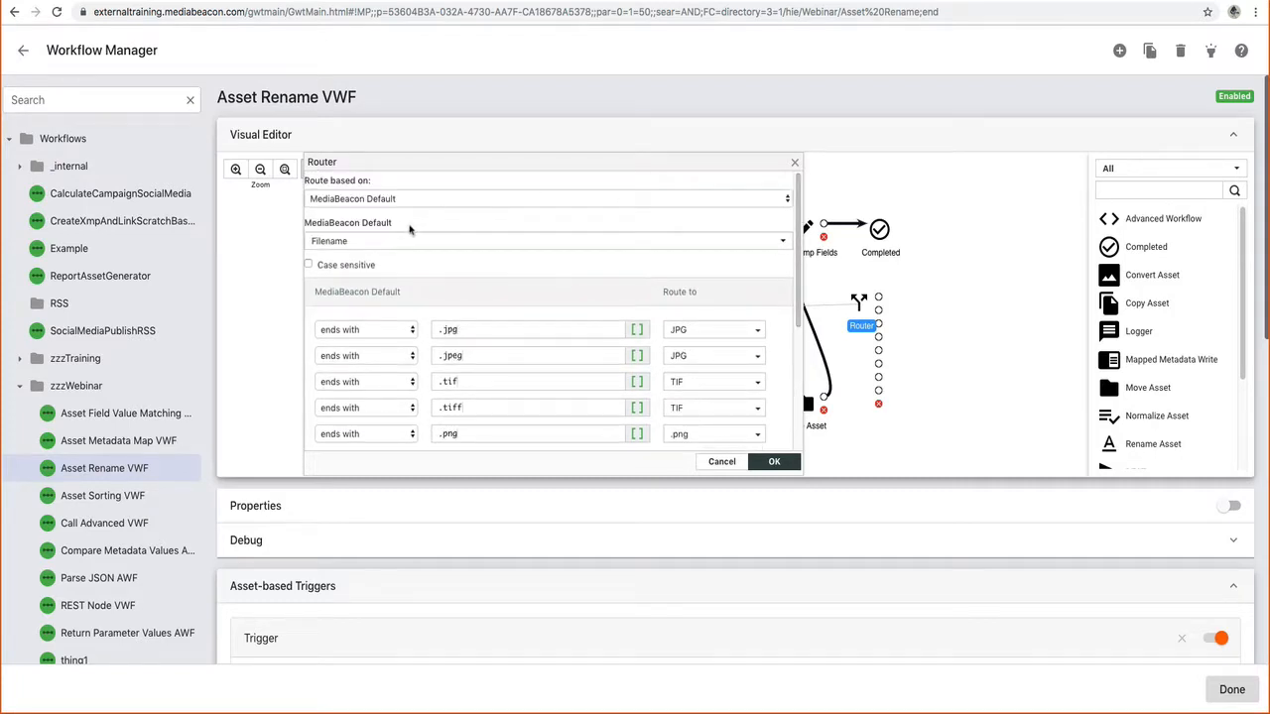
{"action": "left_click", "coordinate": [794, 163]}
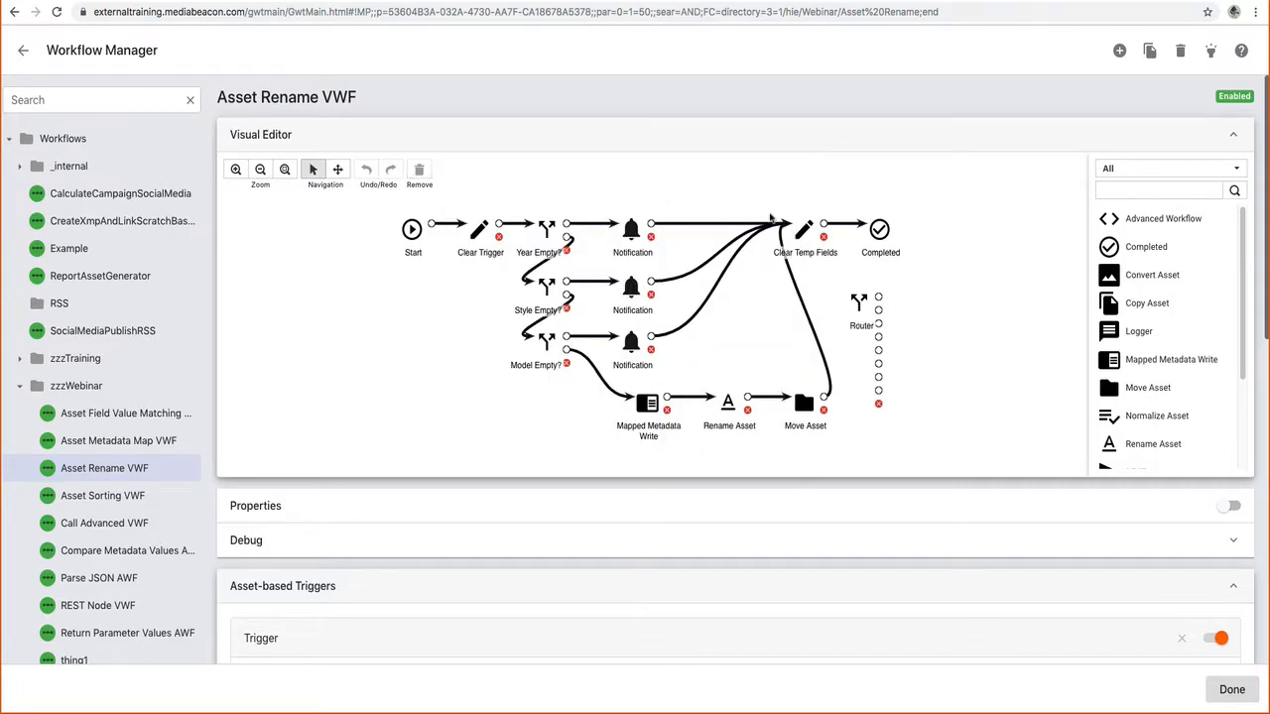
Step: Examine the Mapped Metadata Write node's dictionary, word and full Write Synonyms To field, leaving them as they are
{"action": "double_click", "coordinate": [649, 417]}
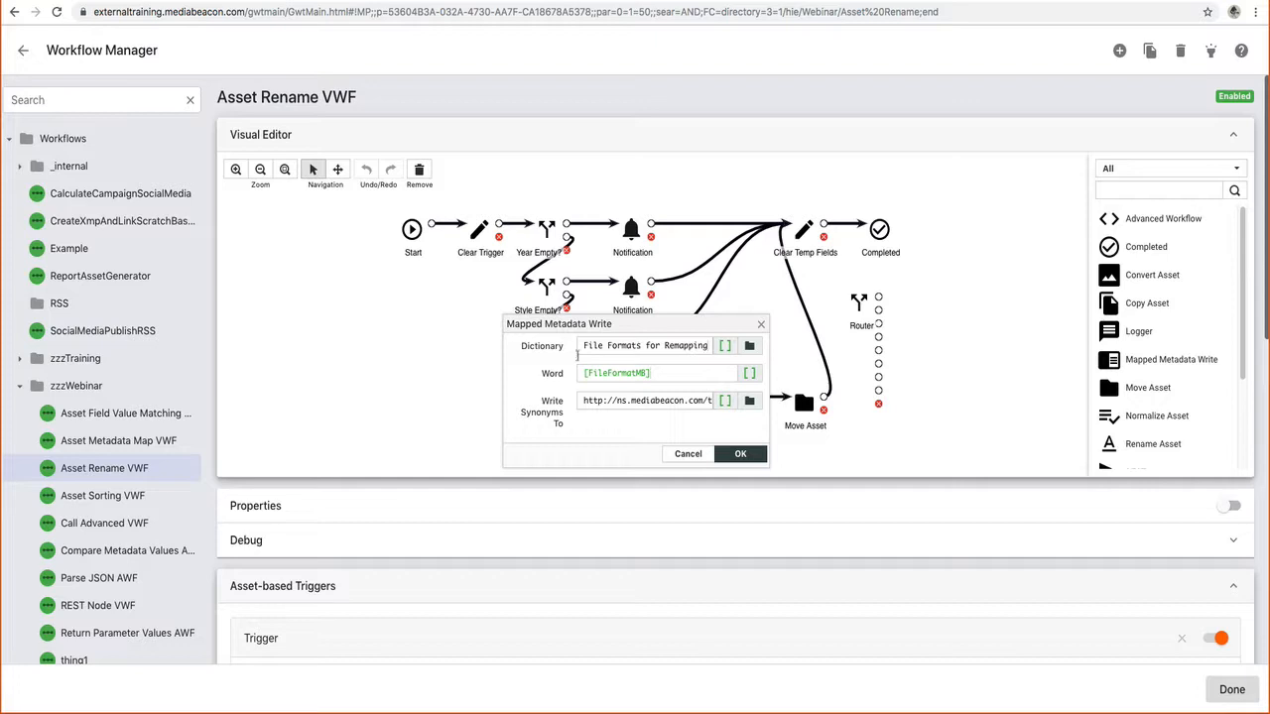
{"action": "left_click", "coordinate": [761, 326]}
{"action": "double_click", "coordinate": [645, 402]}
{"action": "triple_click", "coordinate": [685, 402]}
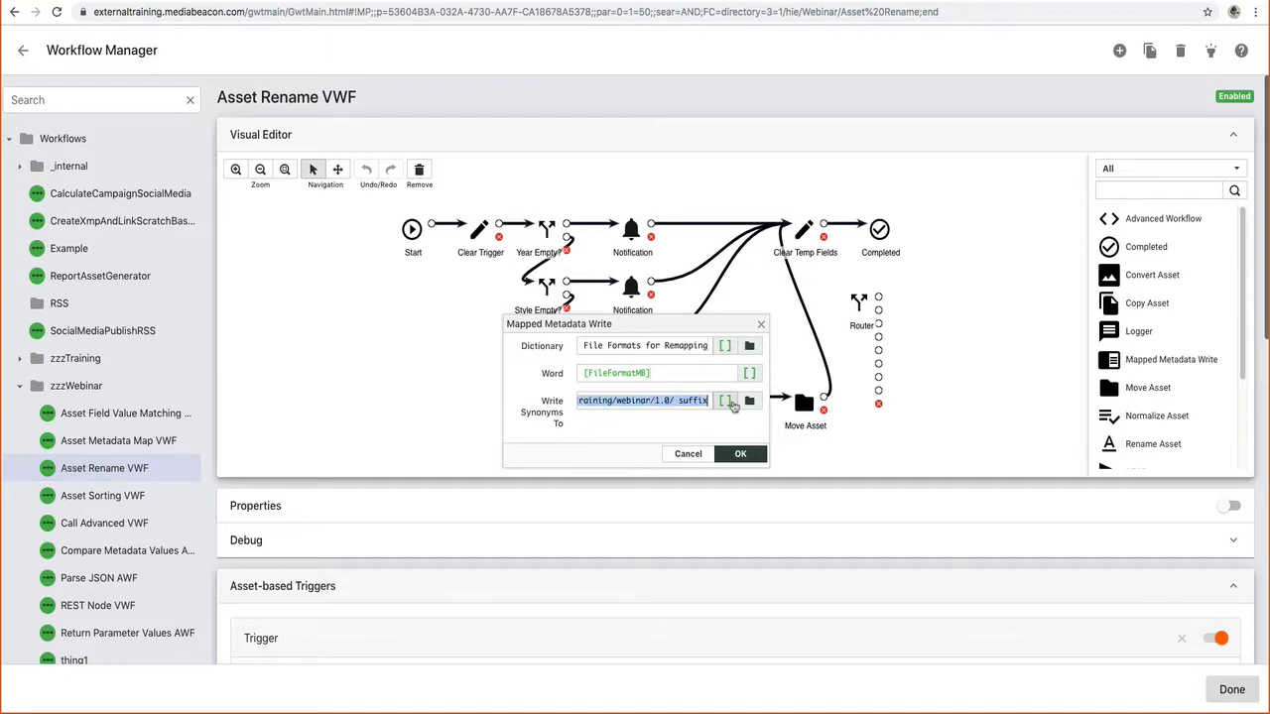
{"action": "left_click", "coordinate": [761, 324]}
Step: View the full New Name pattern of the Rename Asset node, through to its file suffix field
{"action": "double_click", "coordinate": [731, 402]}
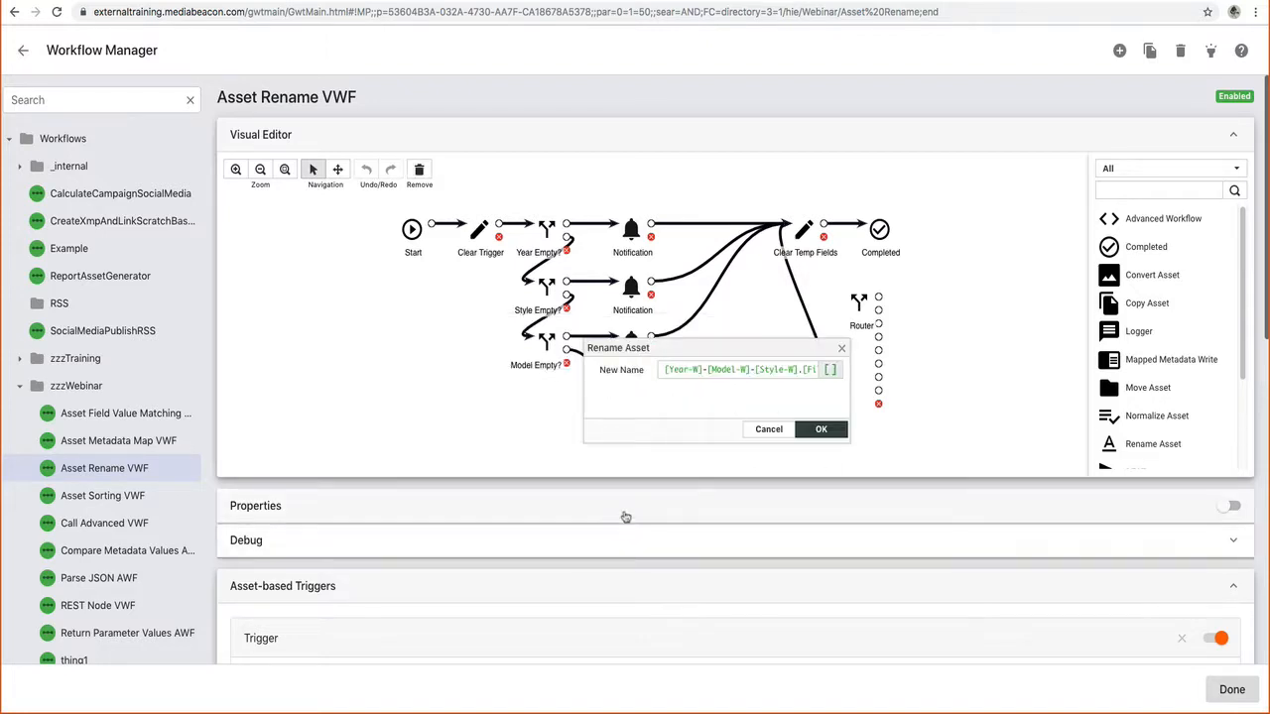
{"action": "left_click_drag", "start_coordinate": [706, 369], "coordinate": [829, 371]}
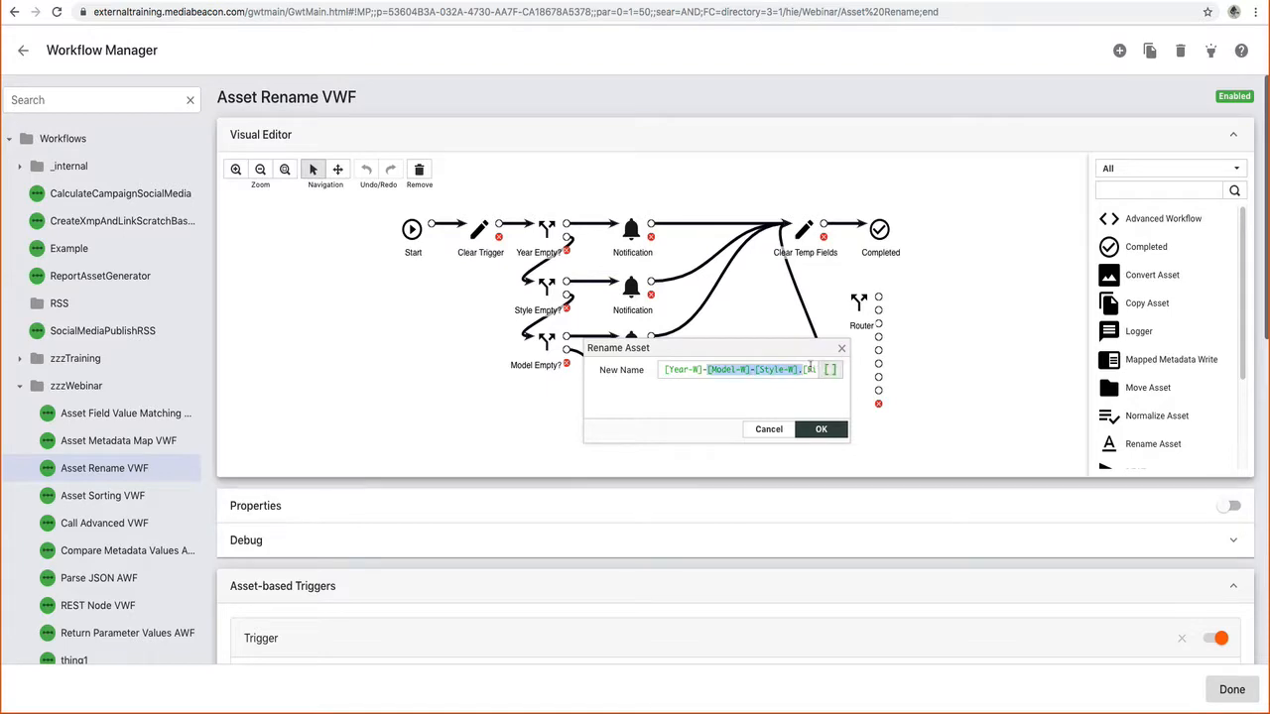
{"action": "key", "text": "End"}
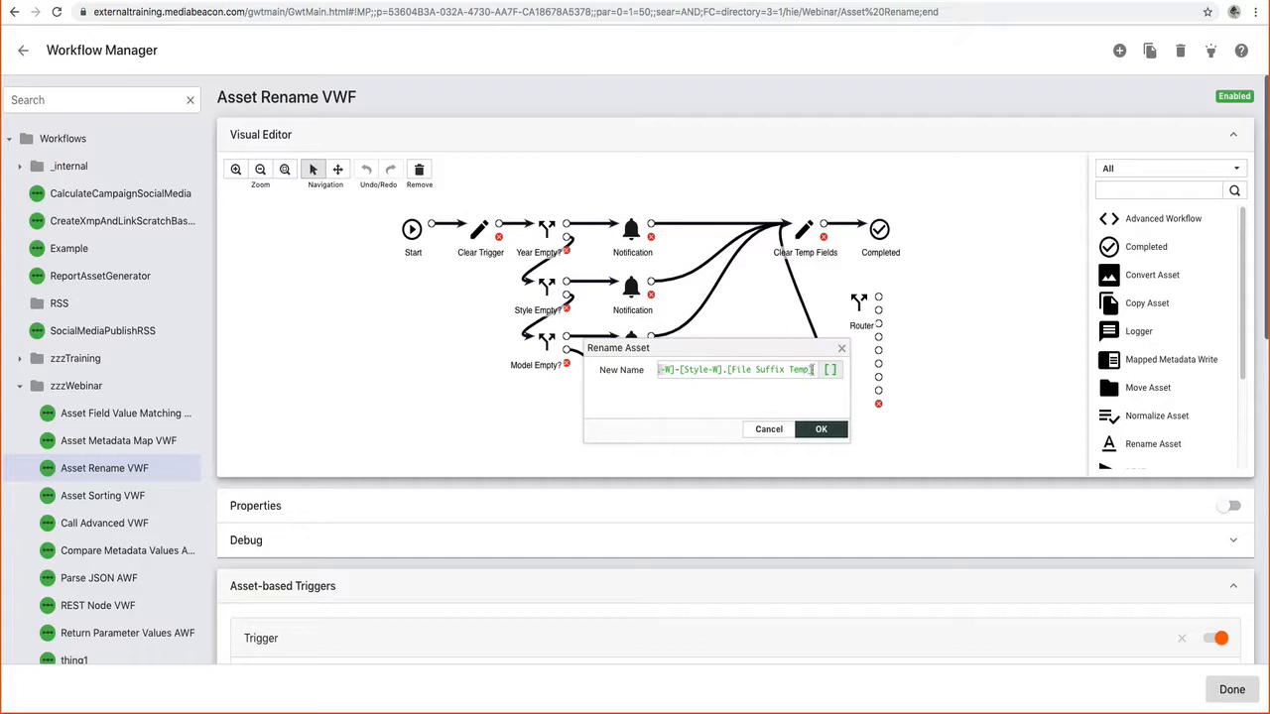
Step: Try appending a bracketed Input field to the New Name pattern, delete back to [Style-W]., and cancel the Rename Asset changes
{"action": "type", "text": "."}
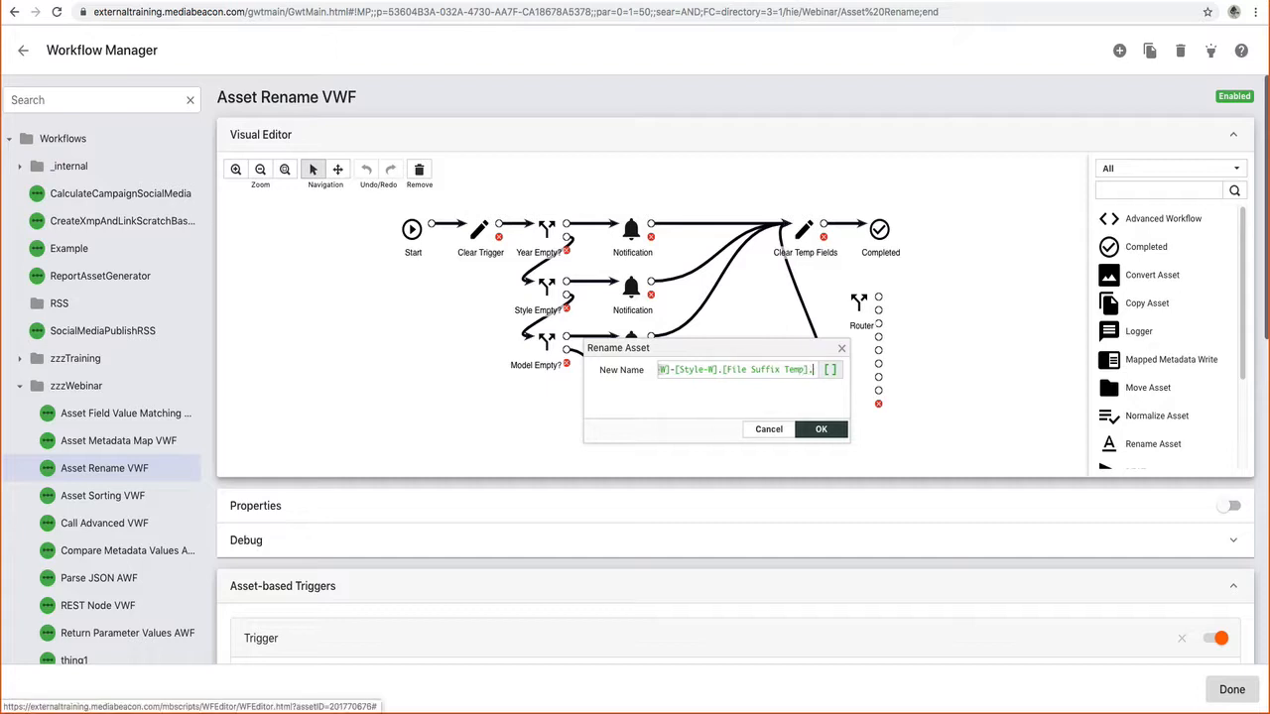
{"action": "type", "text": "["}
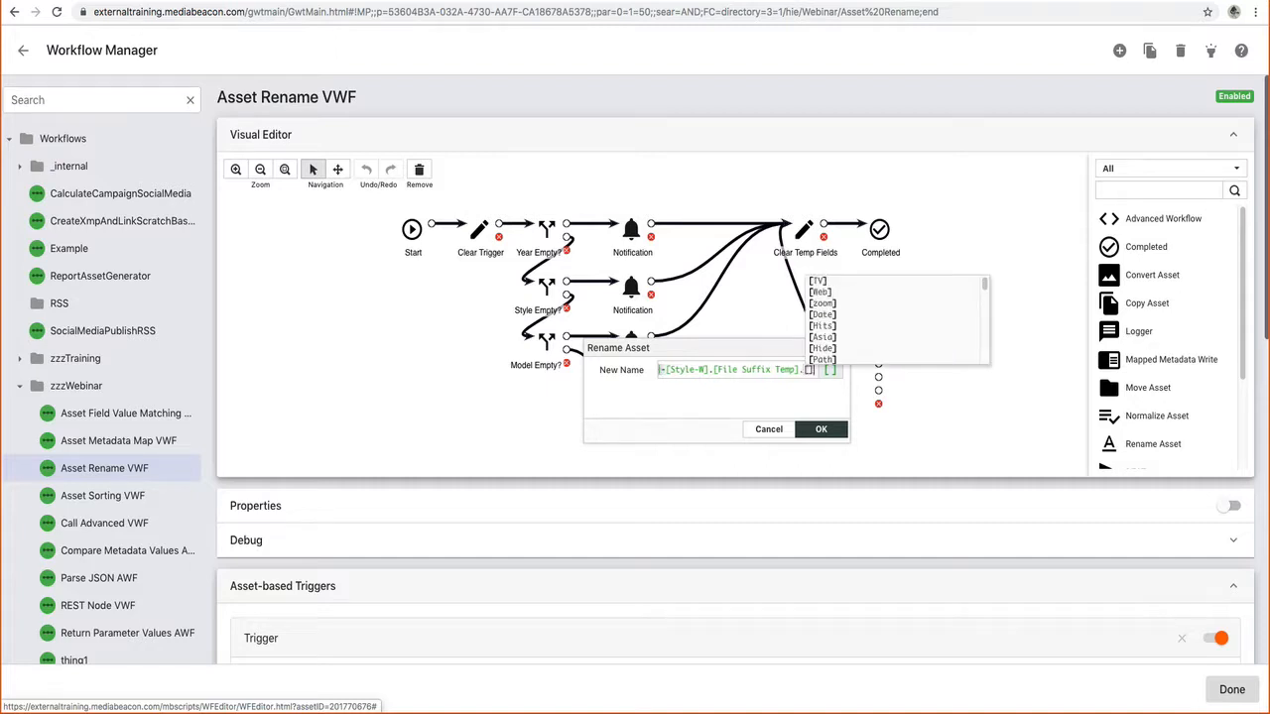
{"action": "key", "text": "BackSpace"}
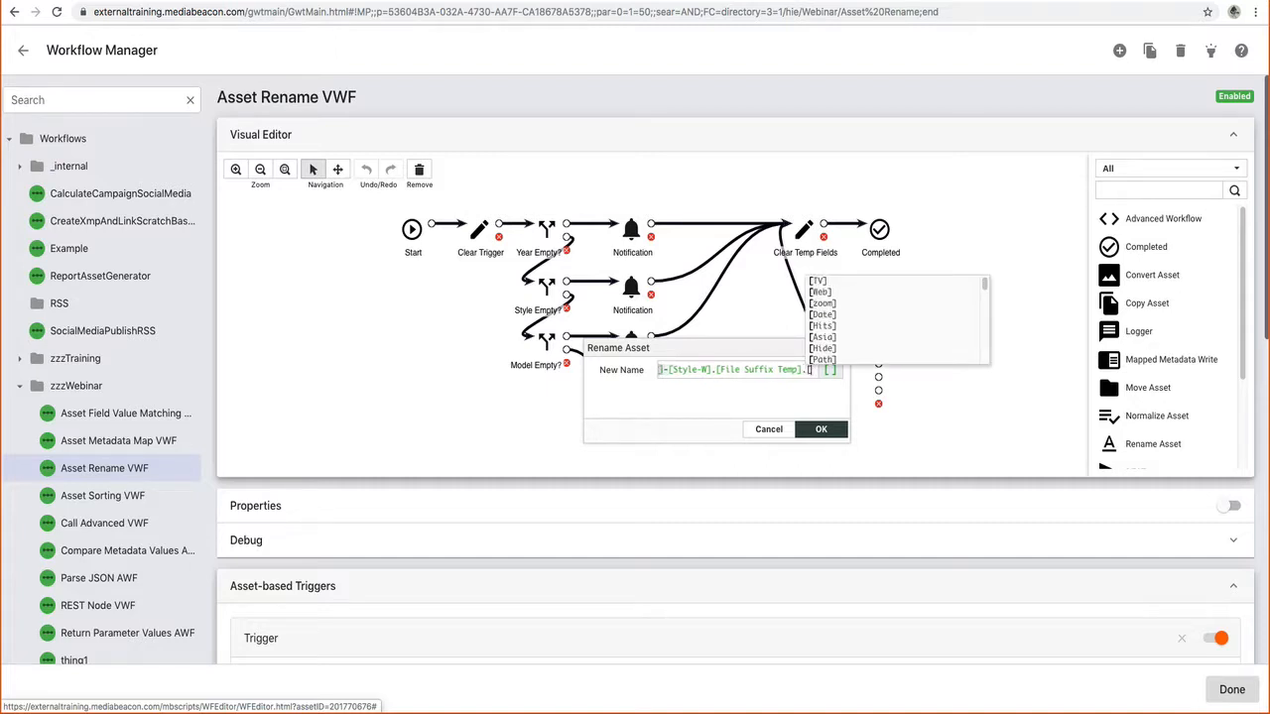
{"action": "type", "text": "in"}
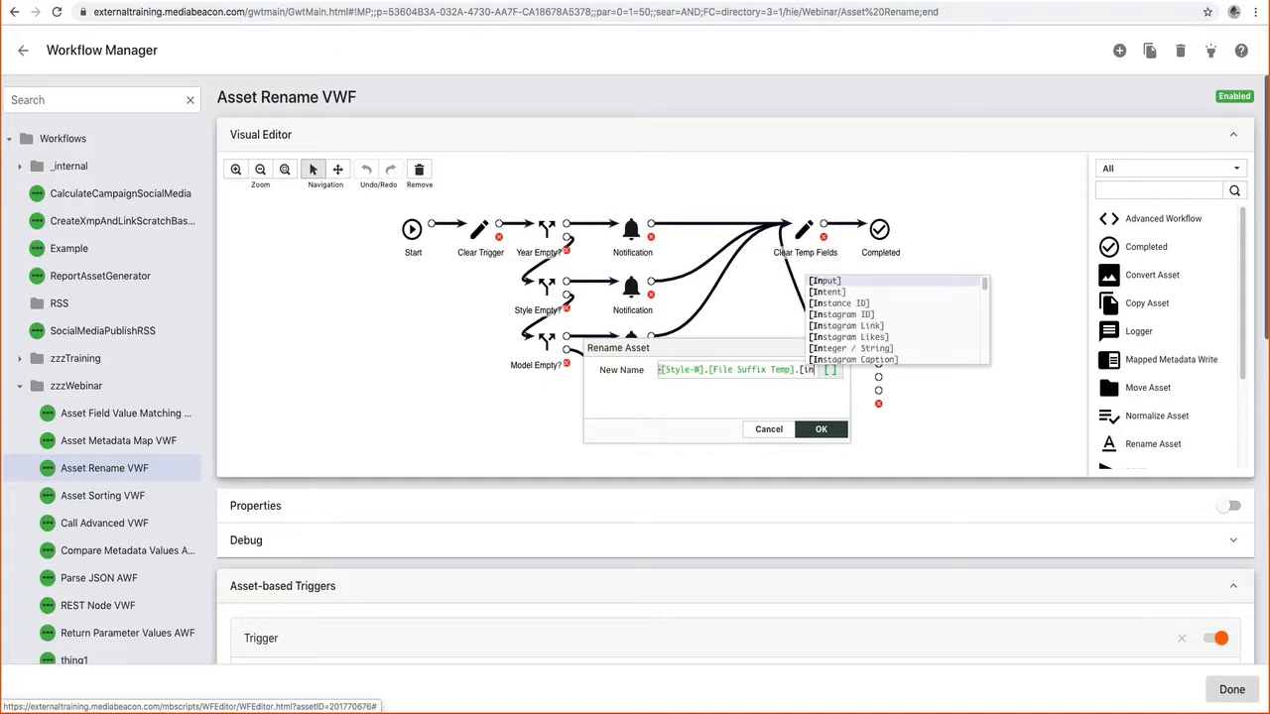
{"action": "type", "text": "p"}
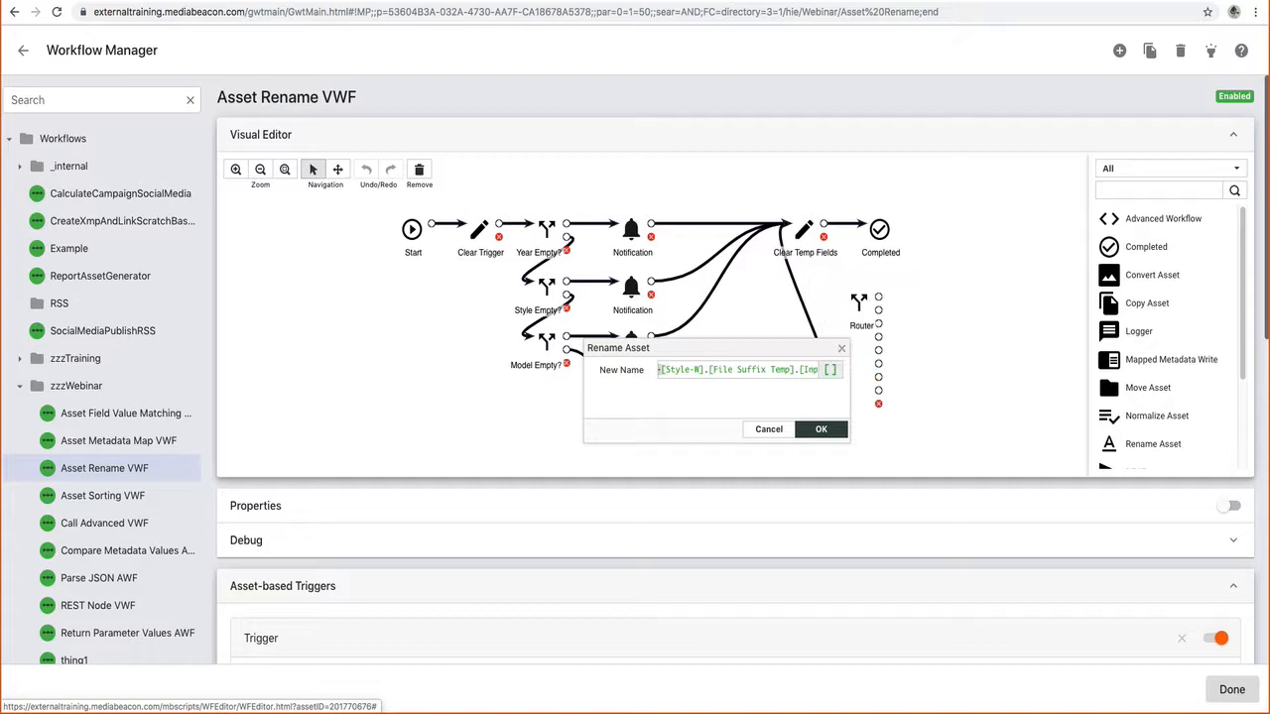
{"action": "key", "text": "BackSpace"}
{"action": "key", "text": "BackSpace"}
{"action": "key", "text": "BackSpace"}
{"action": "key", "text": "BackSpace"}
{"action": "key", "text": "BackSpace"}
{"action": "key", "text": "BackSpace"}
{"action": "key", "text": "BackSpace"}
{"action": "key", "text": "BackSpace"}
{"action": "key", "text": "BackSpace"}
{"action": "key", "text": "BackSpace"}
{"action": "key", "text": "BackSpace"}
{"action": "key", "text": "BackSpace"}
{"action": "key", "text": "BackSpace"}
{"action": "key", "text": "BackSpace"}
{"action": "key", "text": "BackSpace"}
{"action": "key", "text": "BackSpace"}
{"action": "key", "text": "BackSpace"}
{"action": "key", "text": "BackSpace"}
{"action": "key", "text": "BackSpace"}
{"action": "key", "text": "BackSpace"}
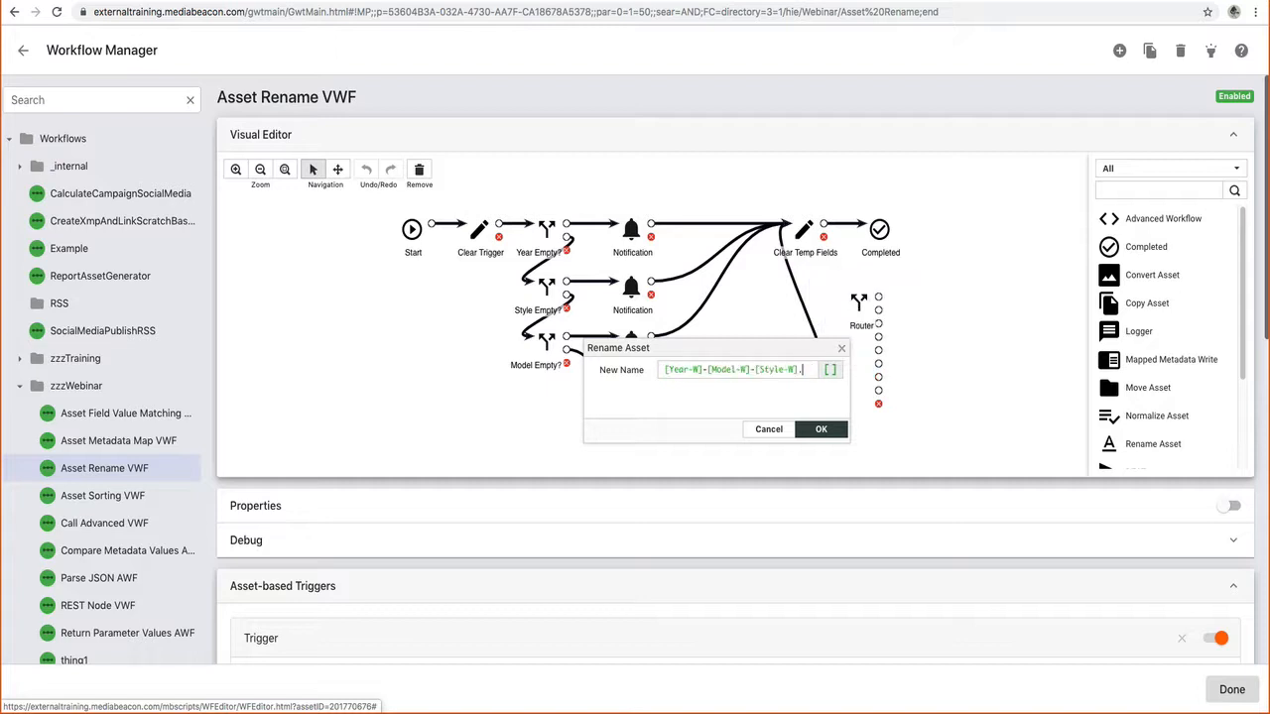
{"action": "left_click", "coordinate": [779, 429]}
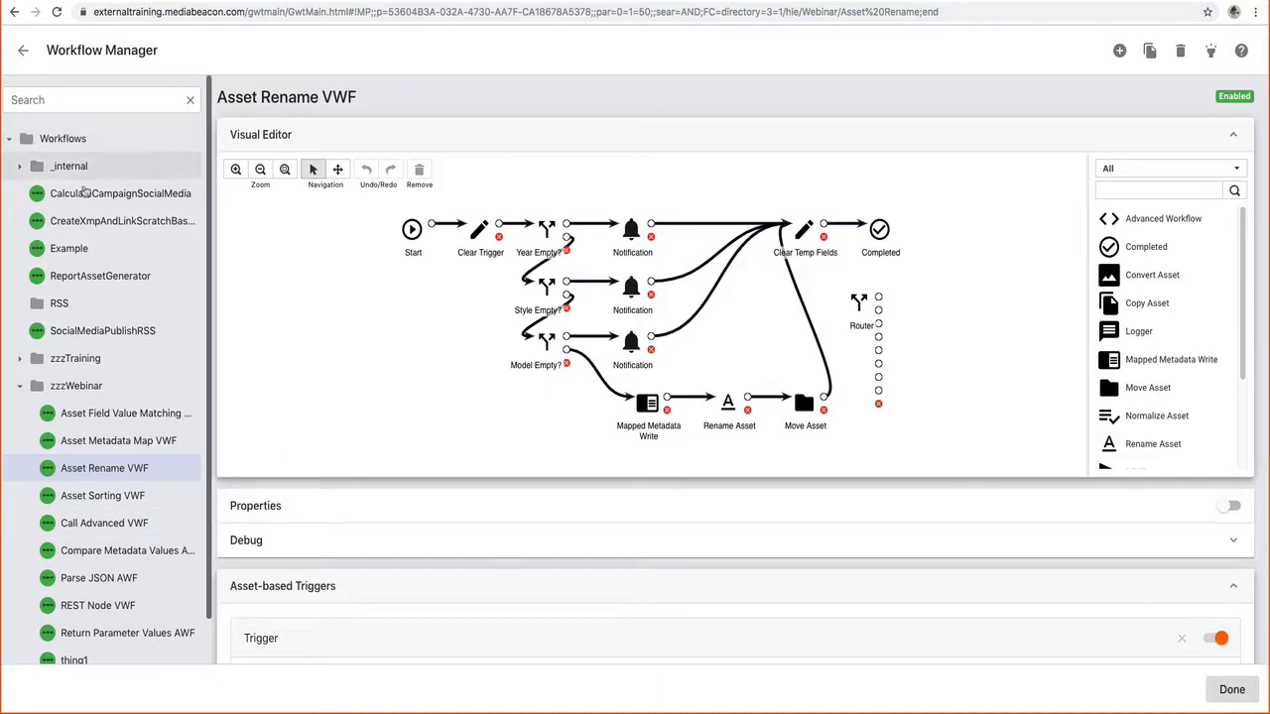
Step: Leave the Workflow Manager for the Webinar folder's Asset Sorting folder, and fit the browser window to the left half of the desktop
{"action": "left_click", "coordinate": [23, 50]}
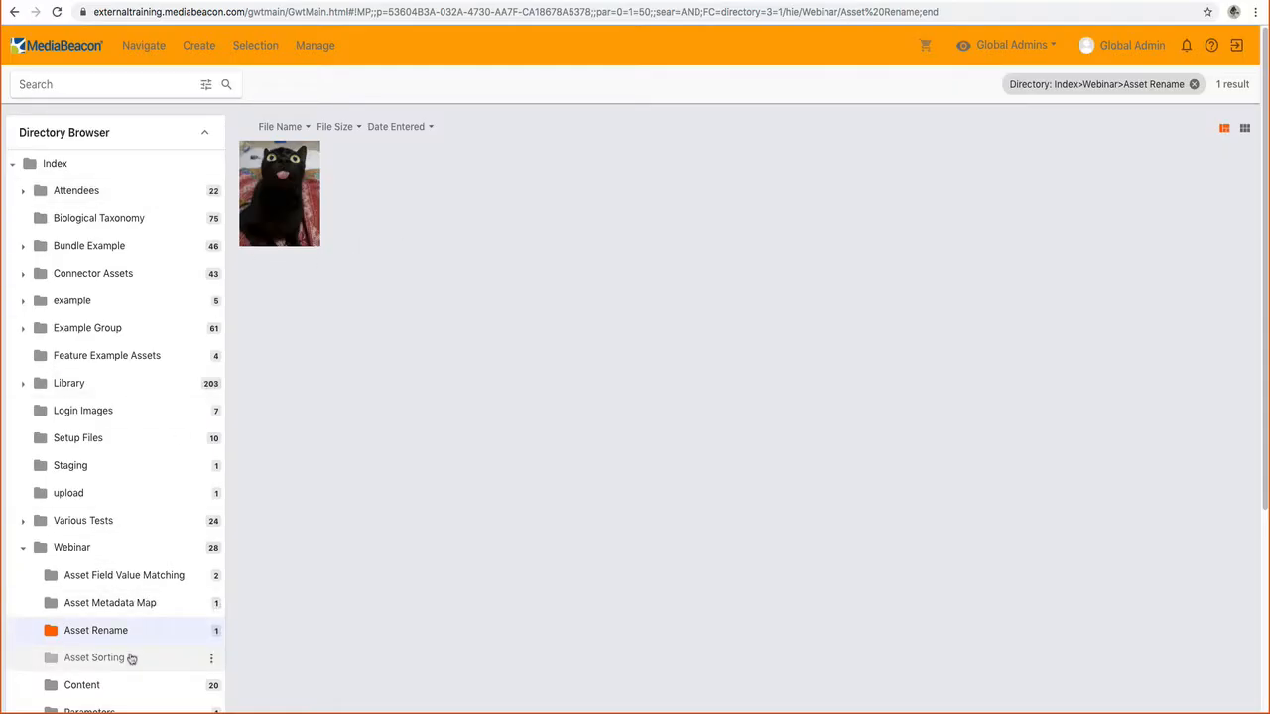
{"action": "left_click", "coordinate": [130, 657]}
{"action": "key", "text": "ctrl+alt+Left"}
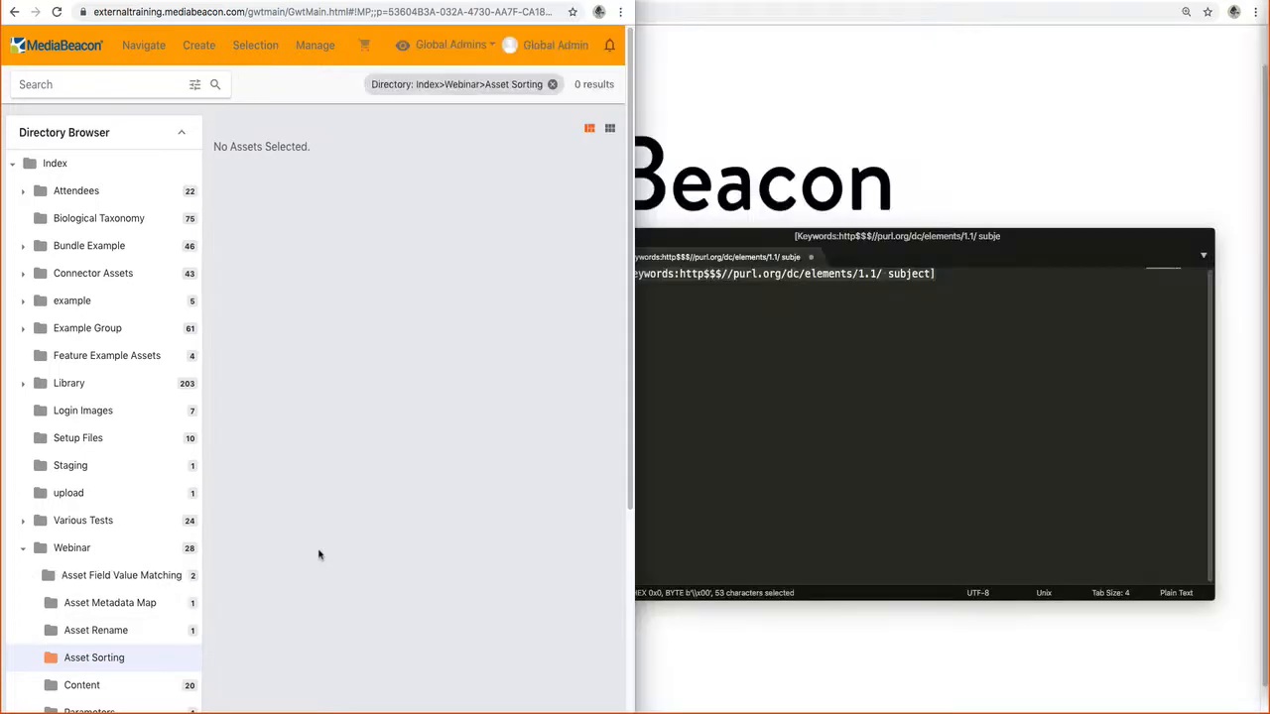
Step: Widen the browser window and move the jack-o'-lantern image from the Webinar Content folder into the Asset Sorting folder
{"action": "left_click", "coordinate": [93, 685]}
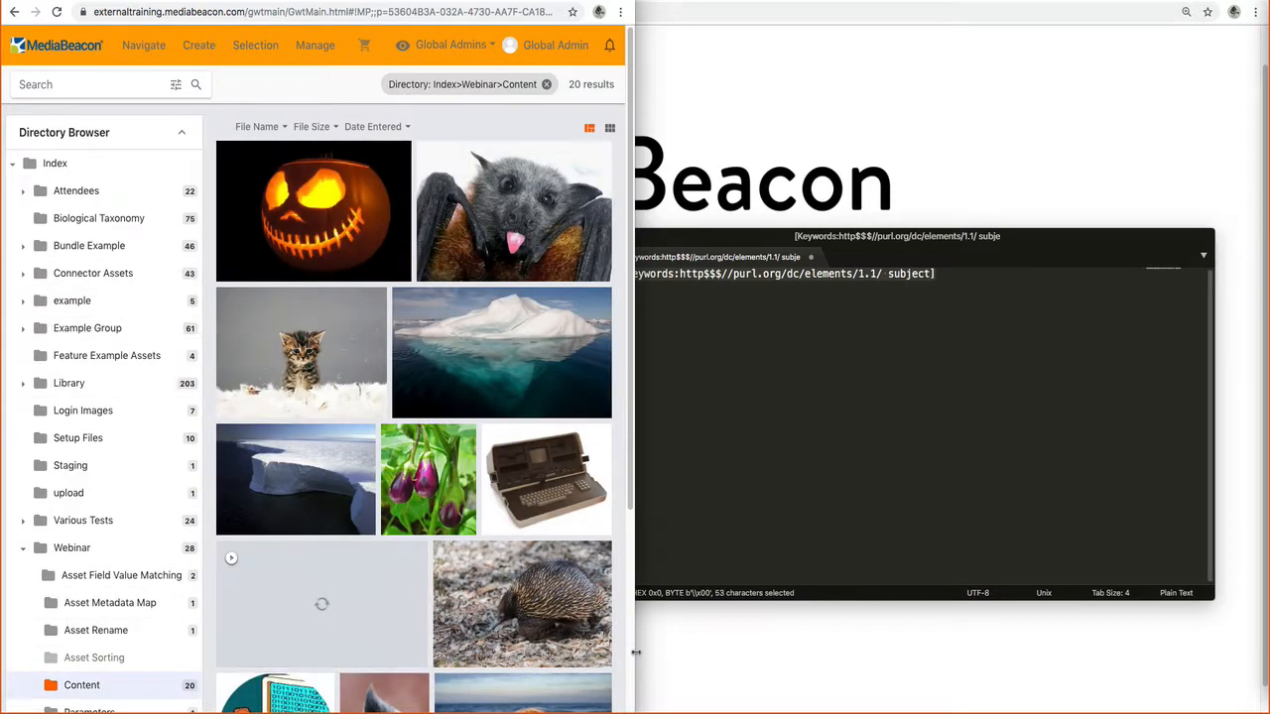
{"action": "left_click_drag", "start_coordinate": [629, 643], "coordinate": [1075, 627]}
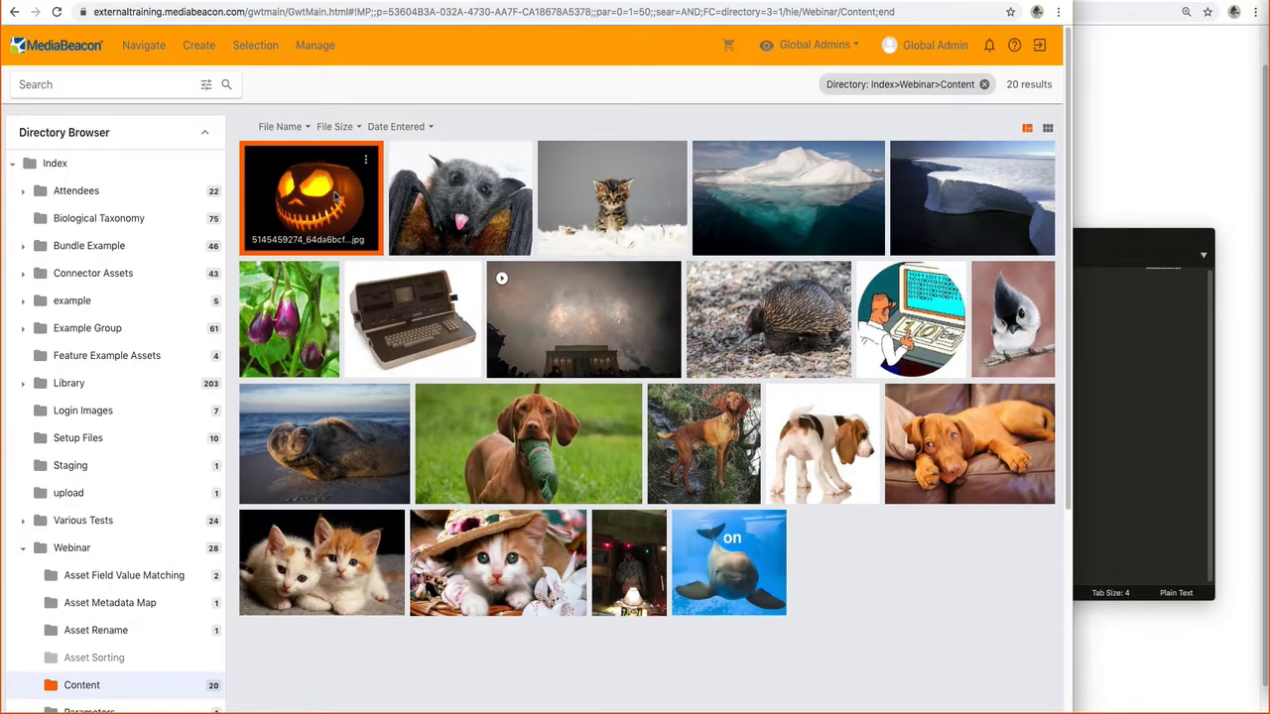
{"action": "left_click", "coordinate": [323, 199]}
{"action": "left_click_drag", "start_coordinate": [295, 270], "coordinate": [101, 661]}
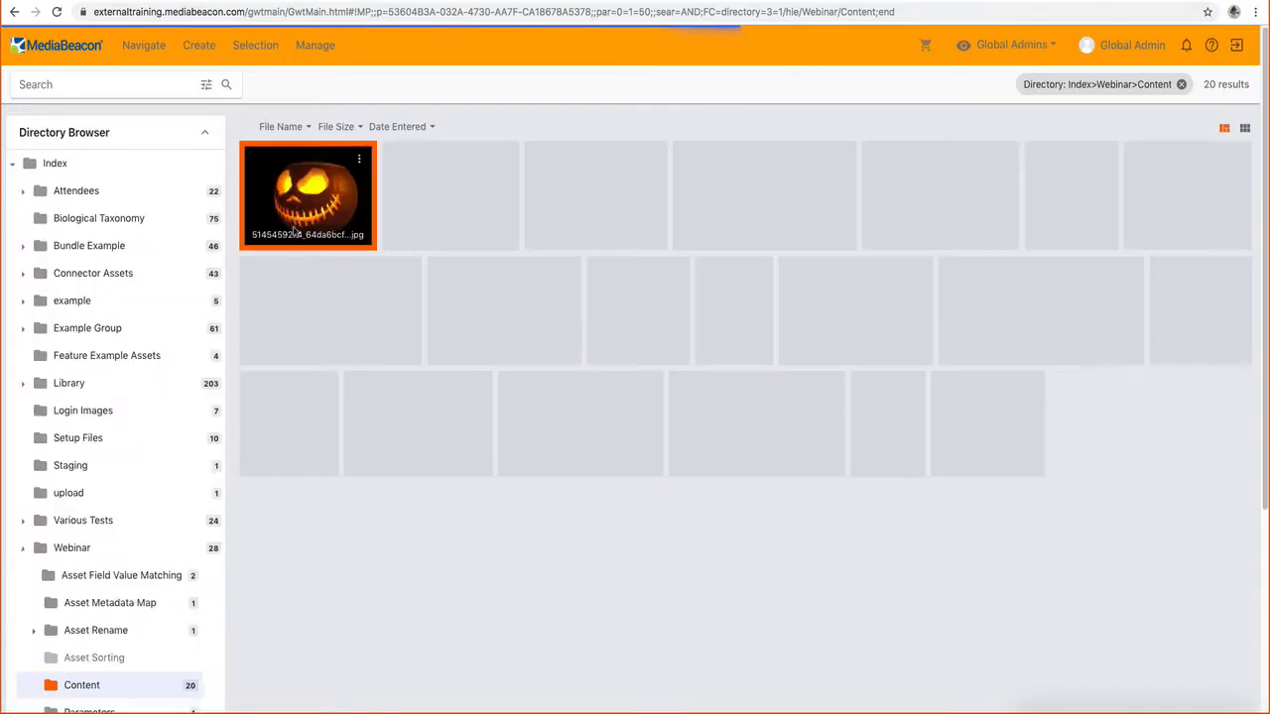
{"action": "left_click_drag", "start_coordinate": [329, 224], "coordinate": [88, 665]}
{"action": "left_click", "coordinate": [714, 235]}
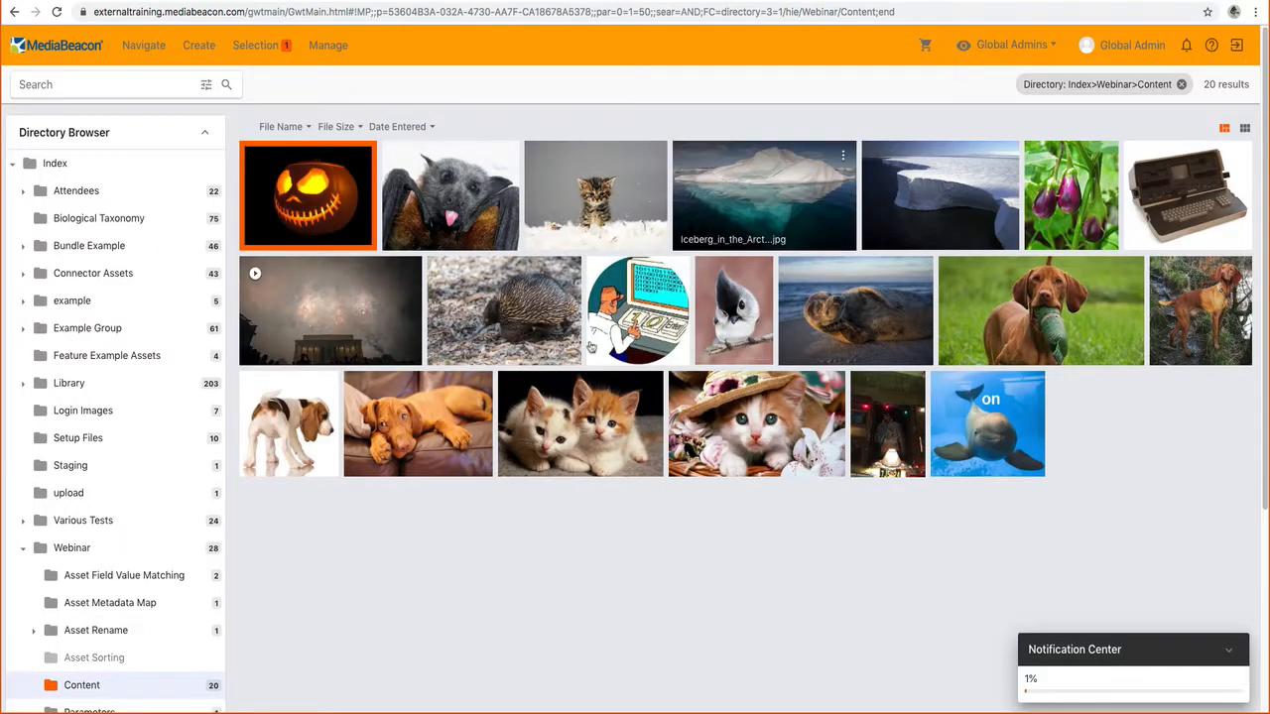
{"action": "scroll", "coordinate": [262, 655], "scroll_direction": "down", "scroll_amount": 1}
{"action": "scroll", "coordinate": [297, 198], "scroll_direction": "up", "scroll_amount": 1}
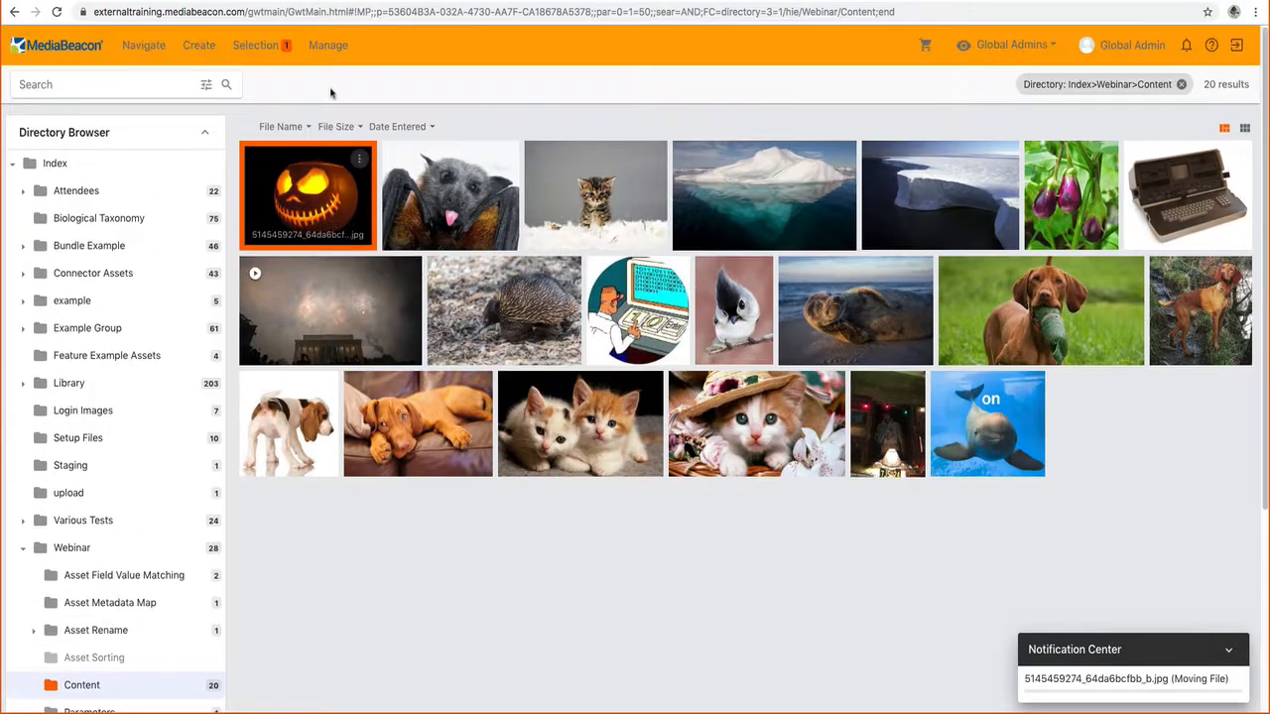
{"action": "left_click", "coordinate": [327, 44]}
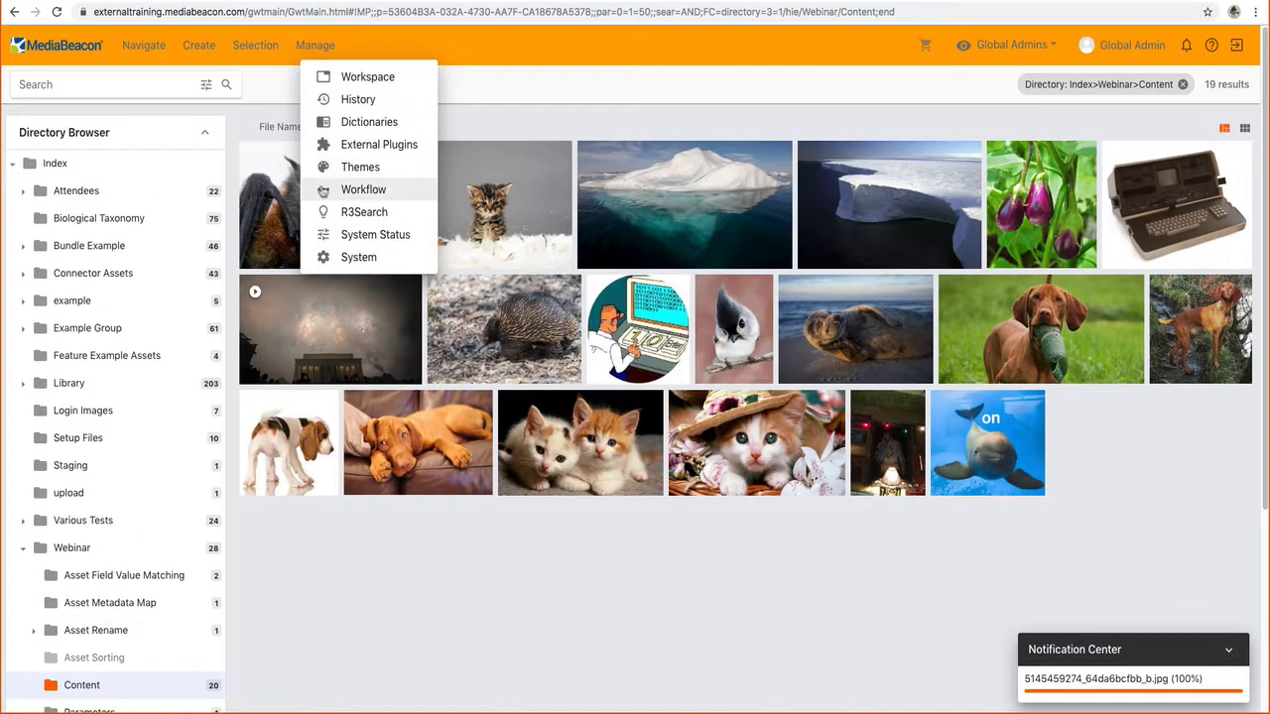
{"action": "left_click", "coordinate": [322, 190]}
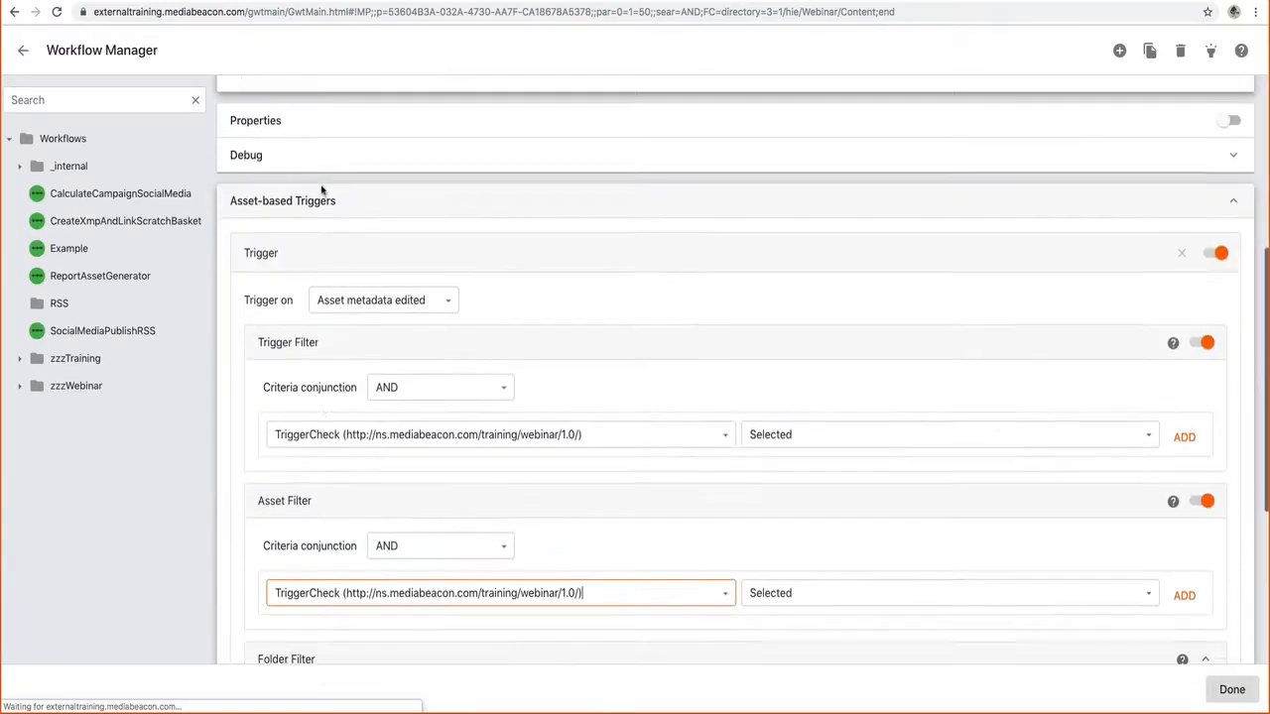
{"action": "left_click", "coordinate": [22, 49]}
Step: Open the jack-o'-lantern image in the Asset Sorting folder and show the empty fields of its Asset Sorting metadata
{"action": "left_click", "coordinate": [106, 658]}
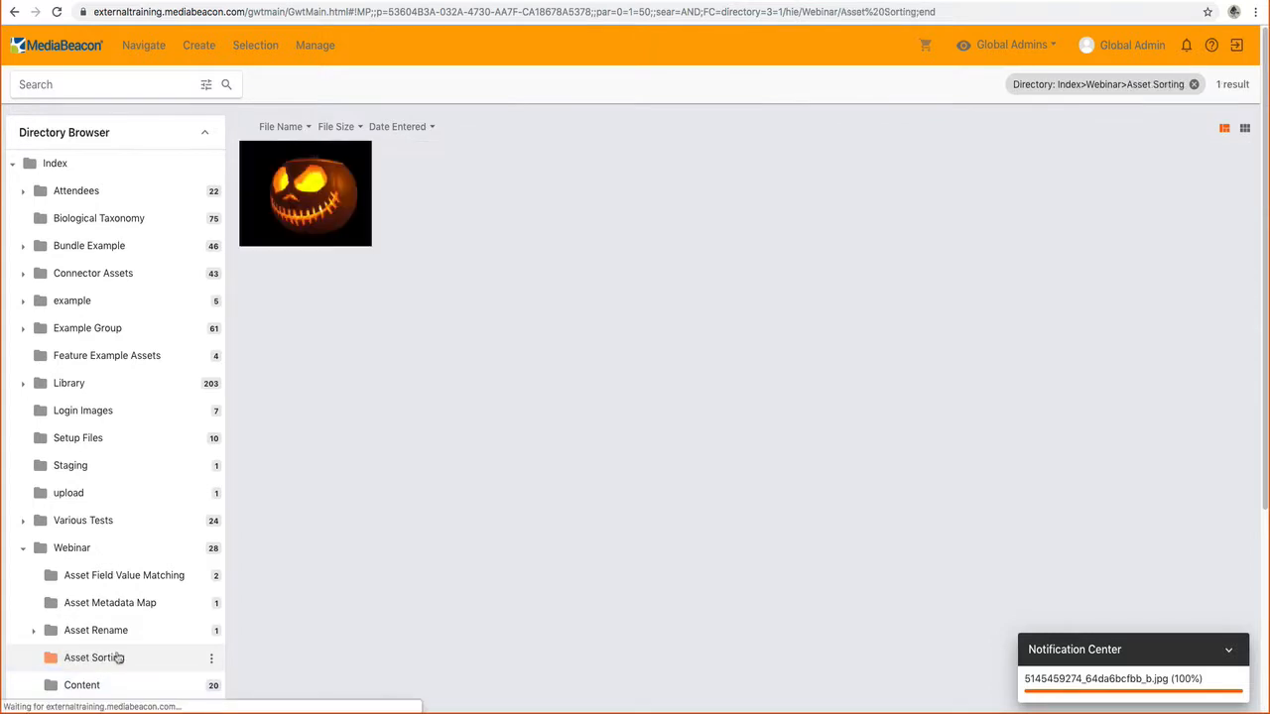
{"action": "double_click", "coordinate": [338, 170]}
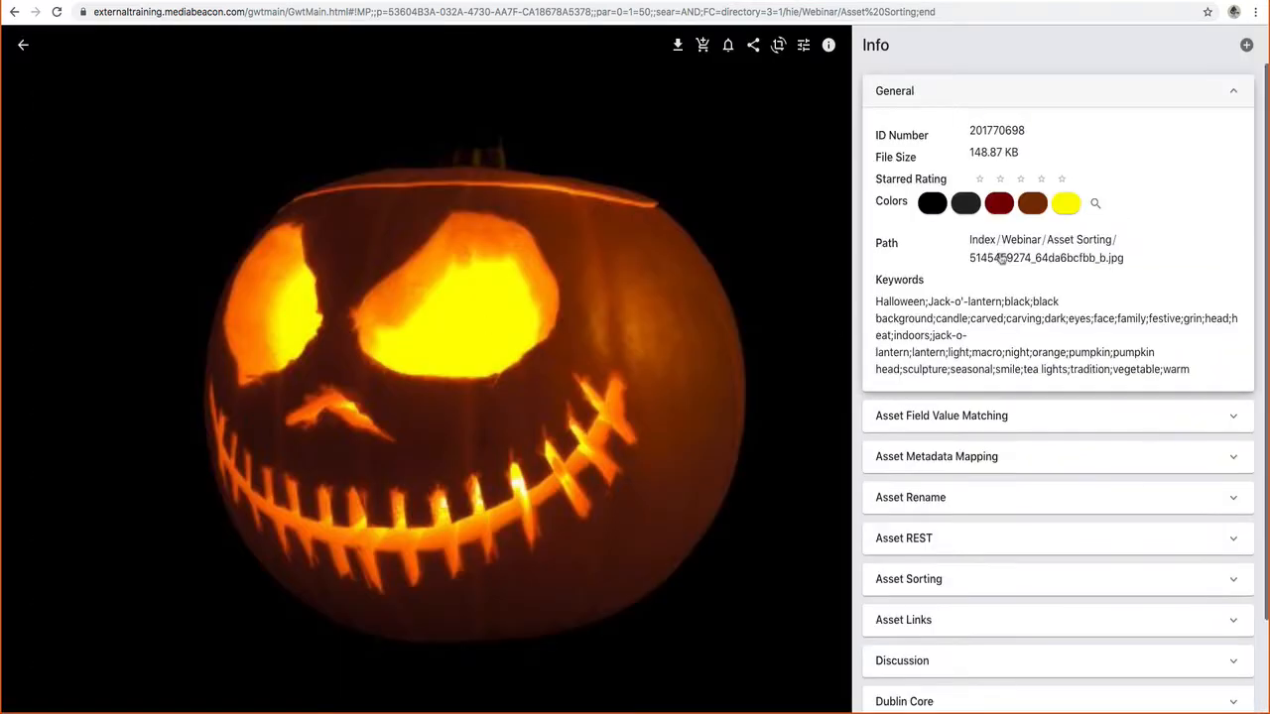
{"action": "left_click", "coordinate": [1007, 93]}
{"action": "left_click", "coordinate": [969, 291]}
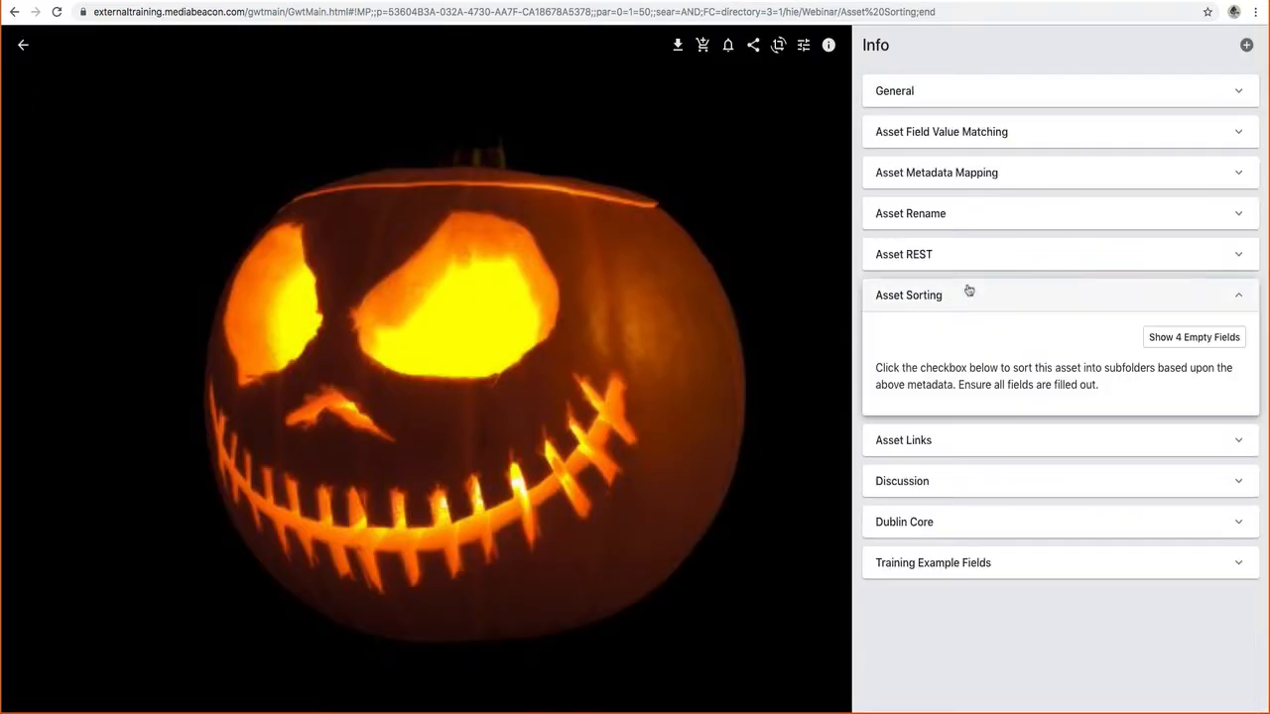
{"action": "left_click", "coordinate": [1185, 335]}
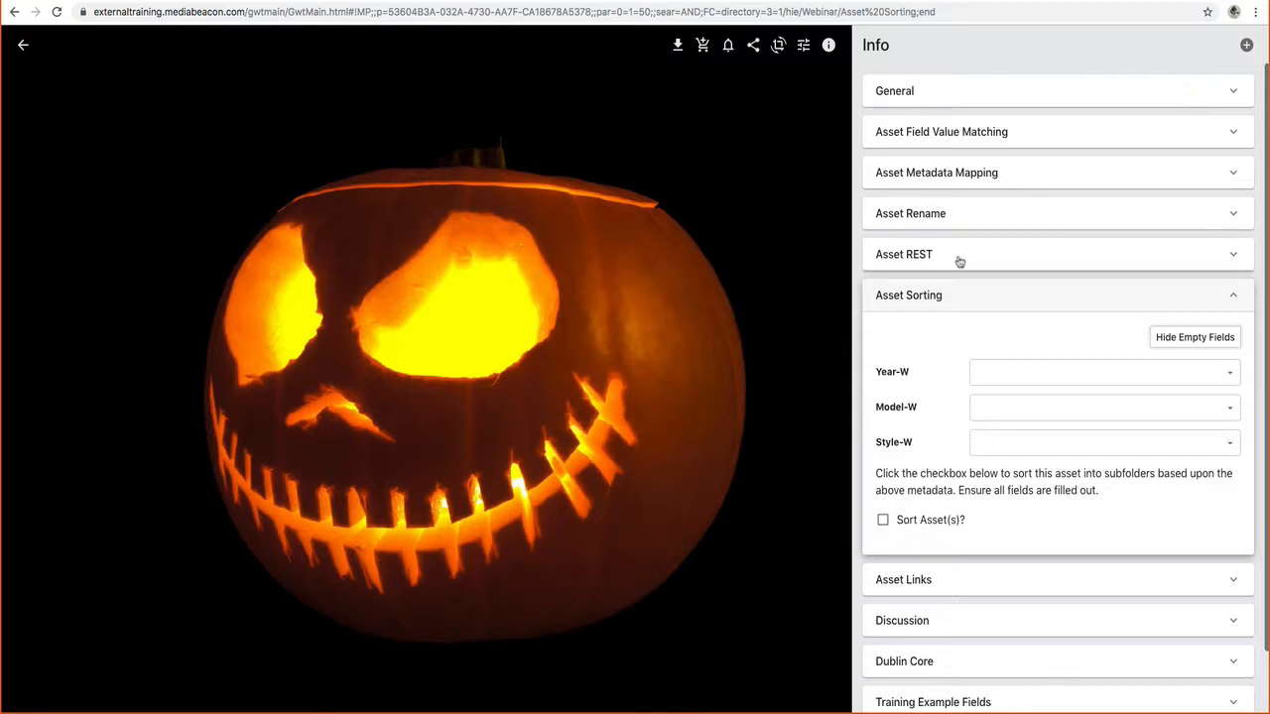
Step: Look at the image's Asset Rename fields for comparison, and return to its Asset Sorting fields
{"action": "left_click", "coordinate": [949, 220]}
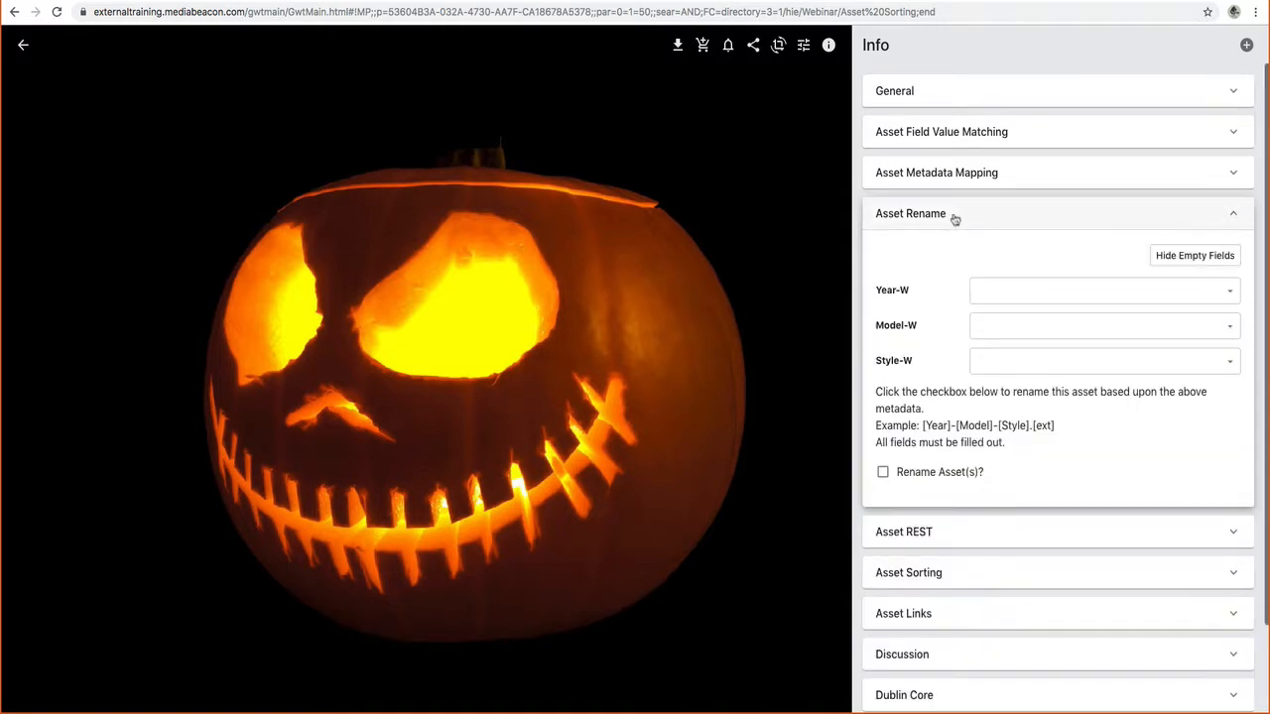
{"action": "left_click", "coordinate": [954, 218]}
{"action": "left_click", "coordinate": [961, 219]}
{"action": "left_click", "coordinate": [980, 223]}
{"action": "left_click", "coordinate": [976, 298]}
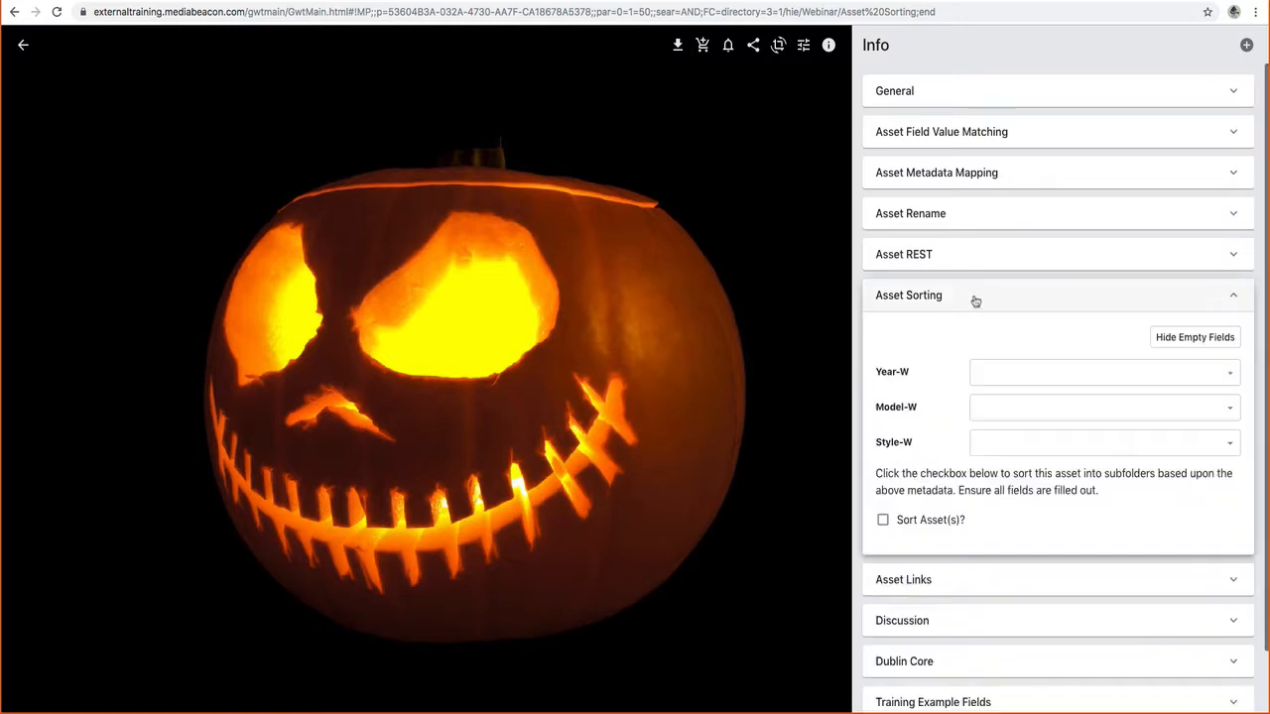
Step: Set Year-W to 2006, Model-W to Coupe and Style-W to Gasoline, enable Sort Asset(s)?, and save the metadata
{"action": "left_click", "coordinate": [1228, 376]}
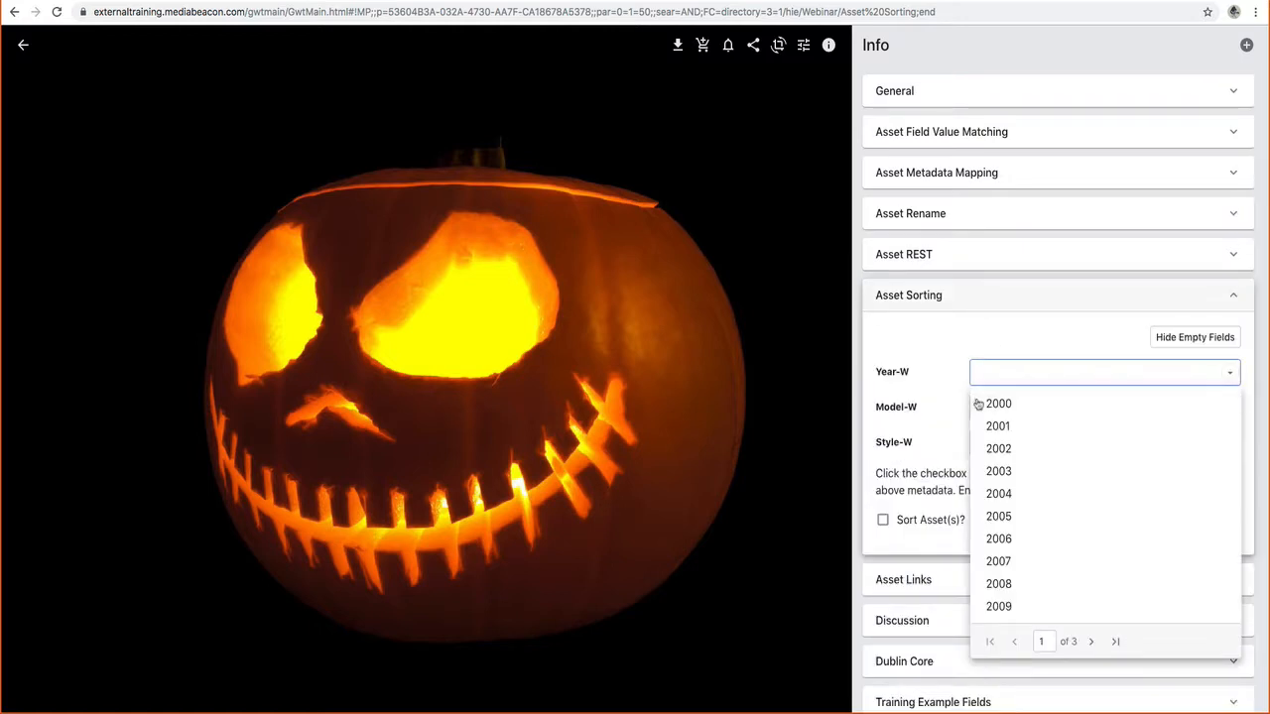
{"action": "left_click", "coordinate": [1009, 539]}
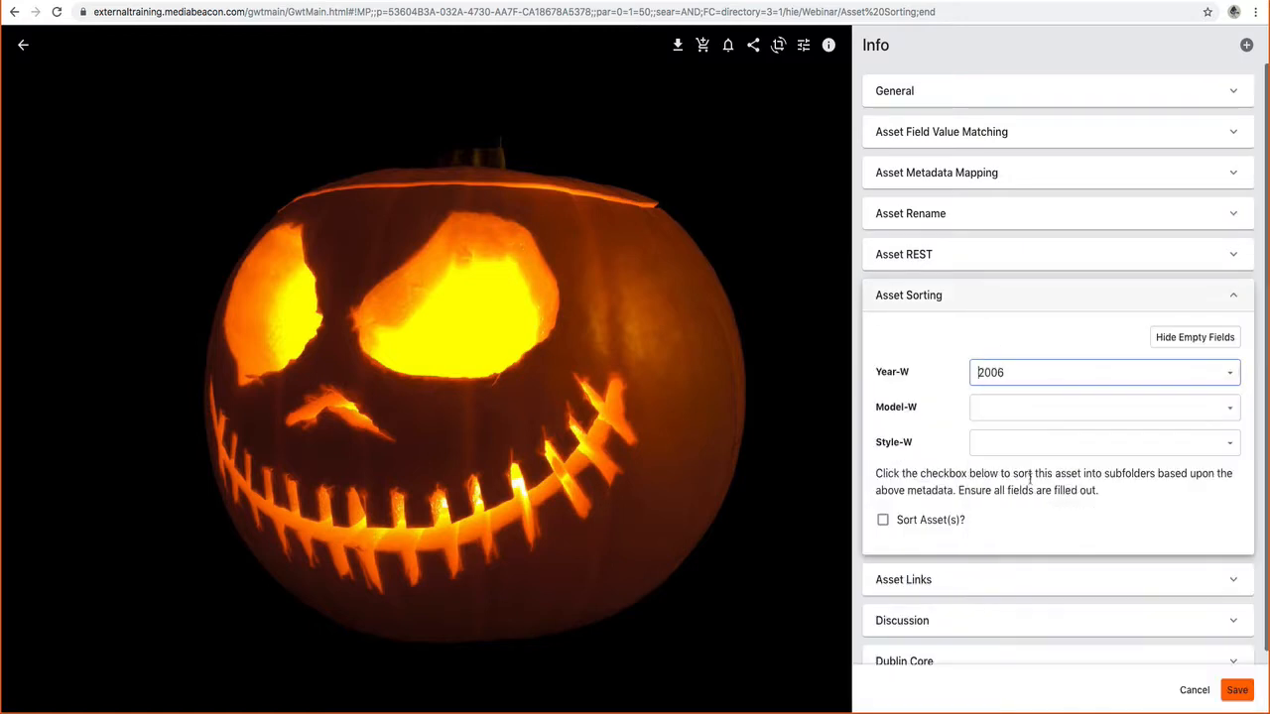
{"action": "left_click", "coordinate": [1228, 408]}
{"action": "left_click", "coordinate": [1026, 485]}
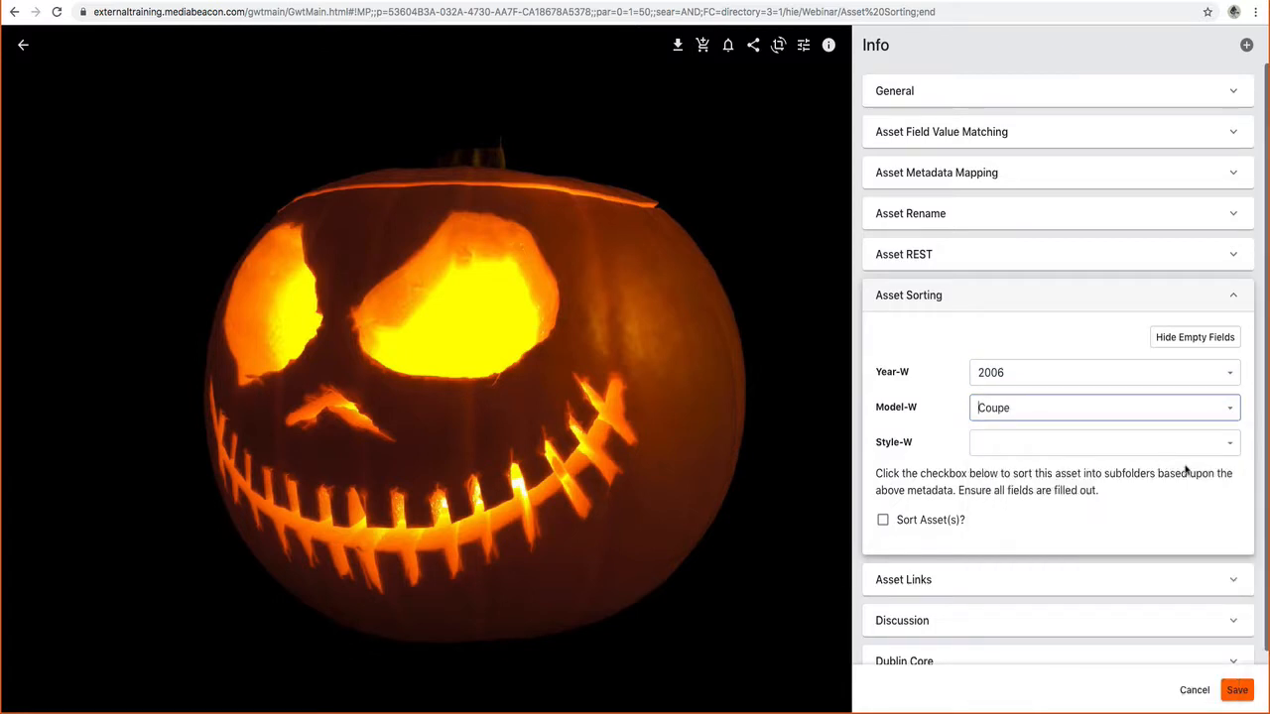
{"action": "left_click", "coordinate": [1228, 443]}
{"action": "left_click", "coordinate": [1004, 523]}
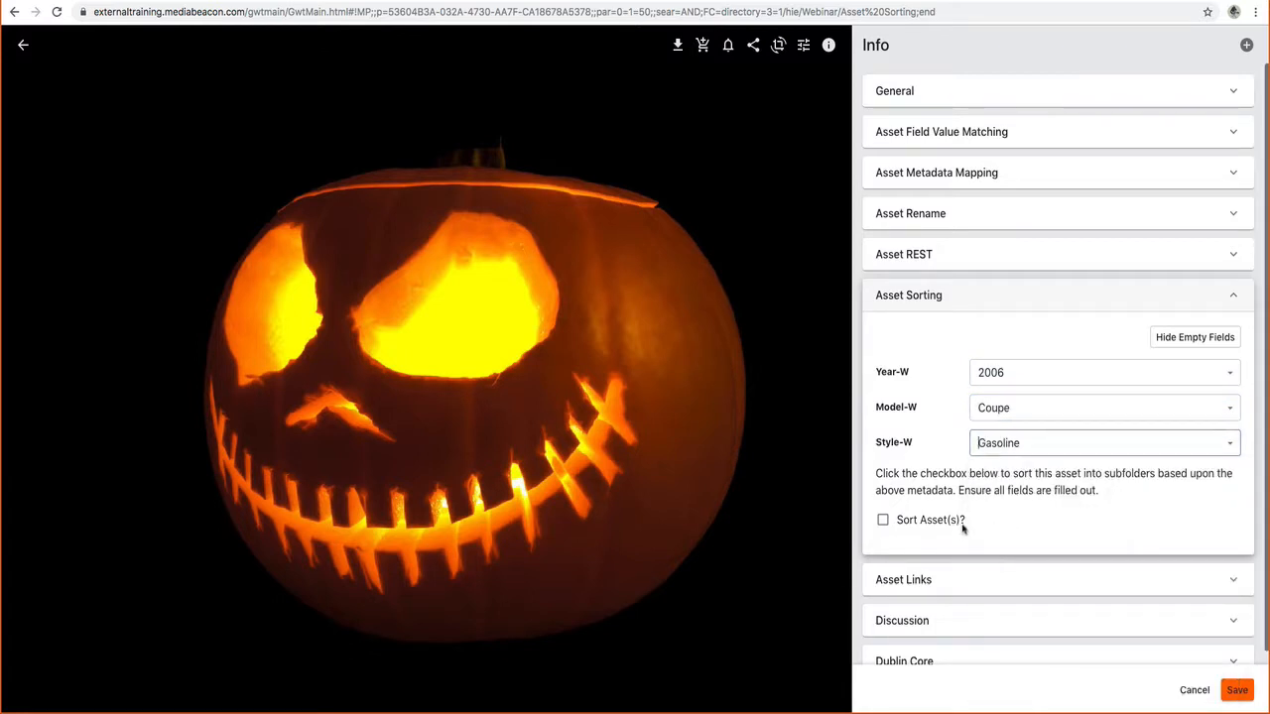
{"action": "left_click", "coordinate": [883, 519]}
{"action": "left_click", "coordinate": [1227, 691]}
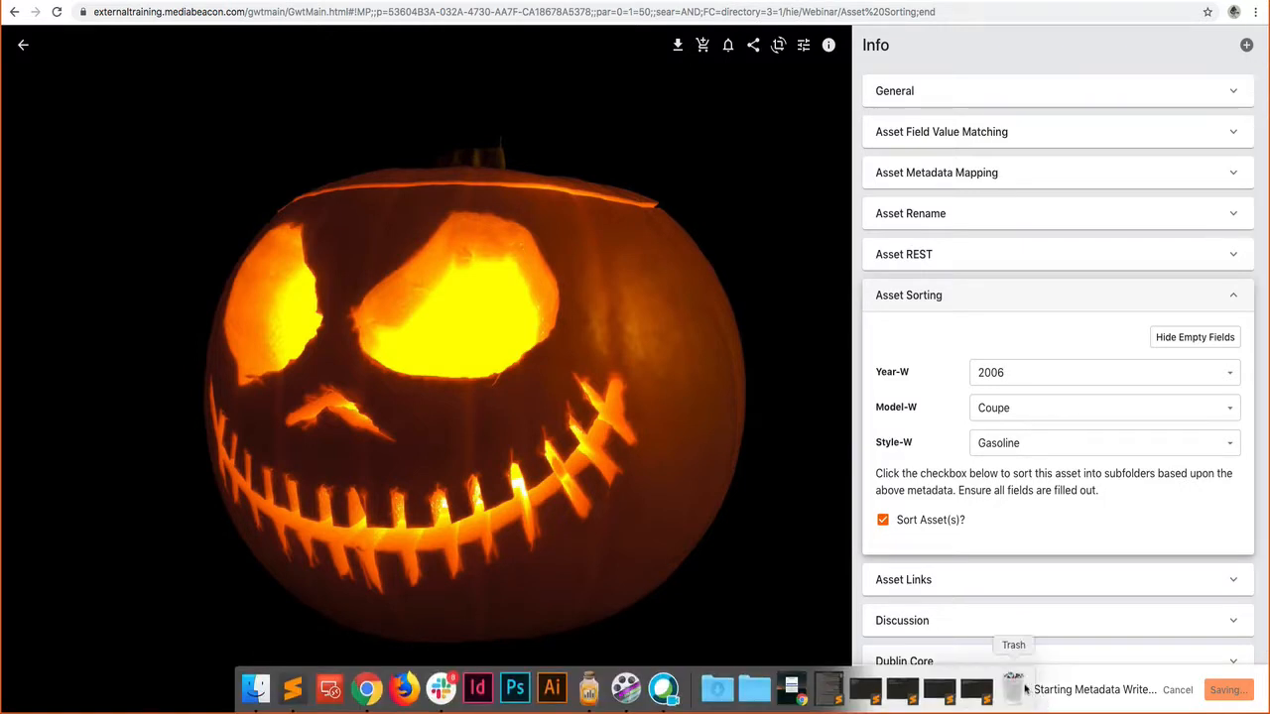
Step: Return to the directory view, refresh the Webinar folder, and view the contents of Asset Sorting > 2006 > Coupe > Gasoline
{"action": "left_click", "coordinate": [23, 45]}
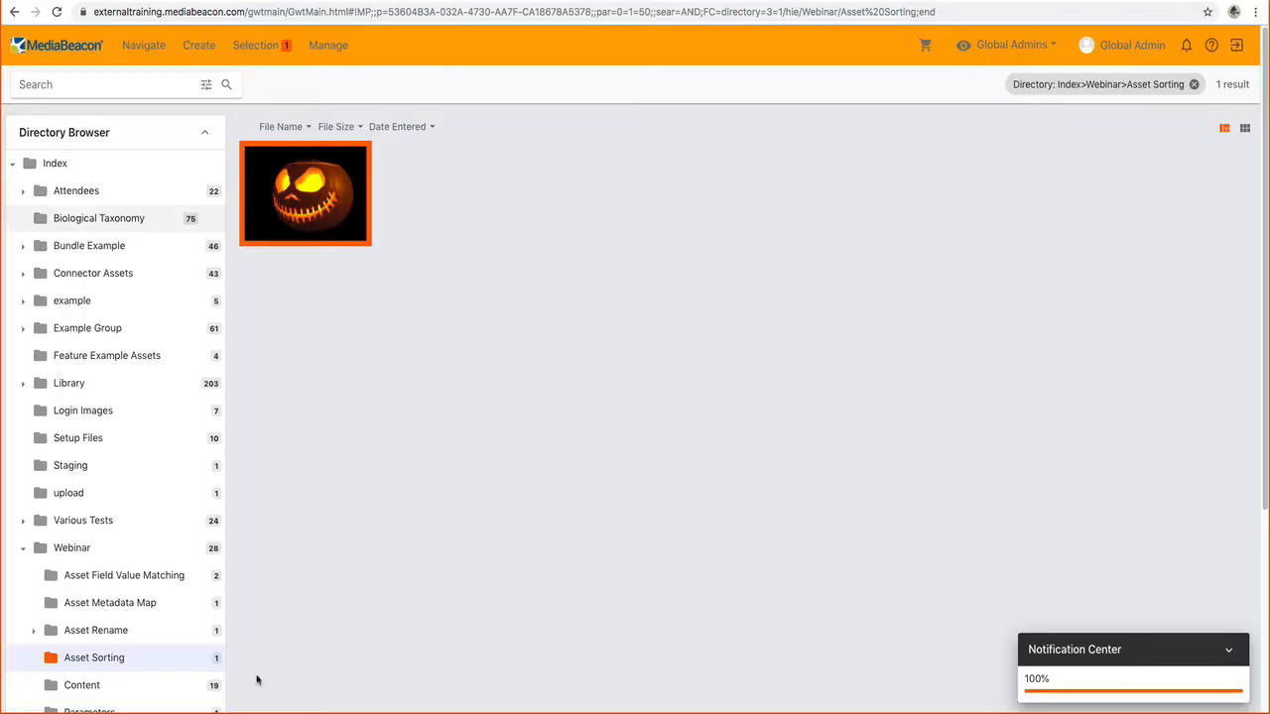
{"action": "left_click", "coordinate": [38, 550]}
{"action": "scroll", "coordinate": [38, 556], "scroll_direction": "down", "scroll_amount": 3}
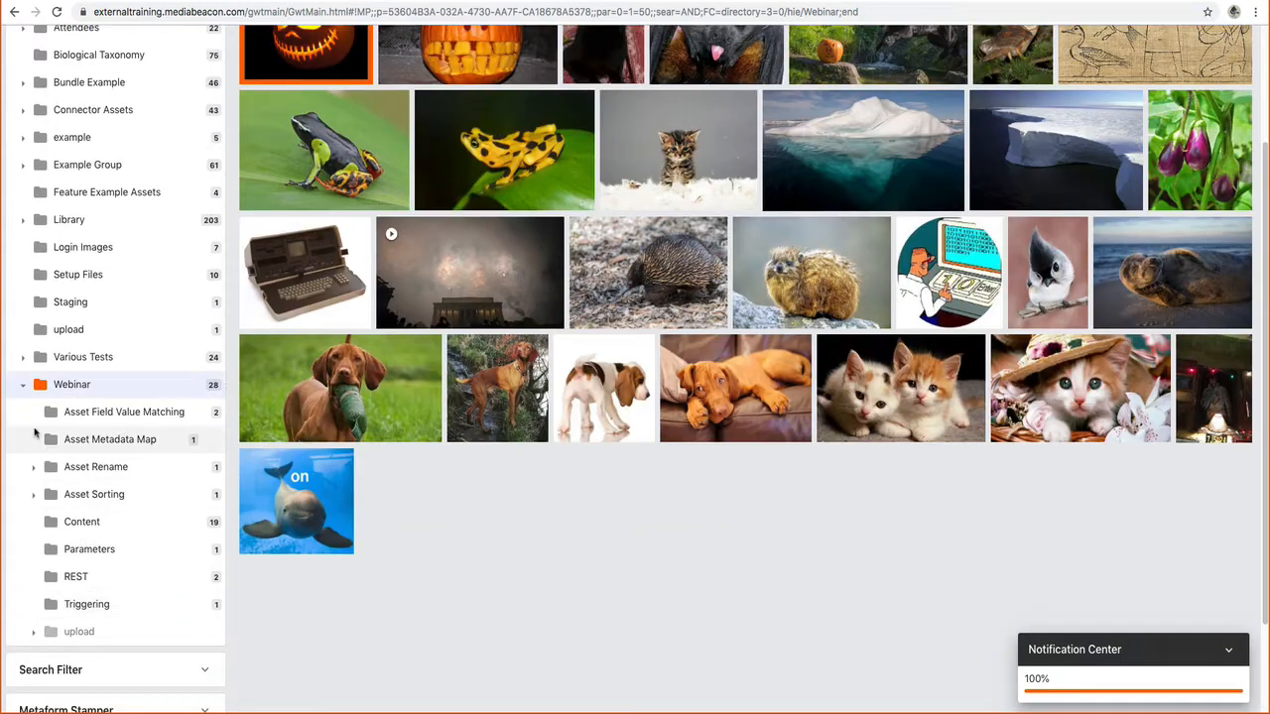
{"action": "left_click", "coordinate": [34, 494]}
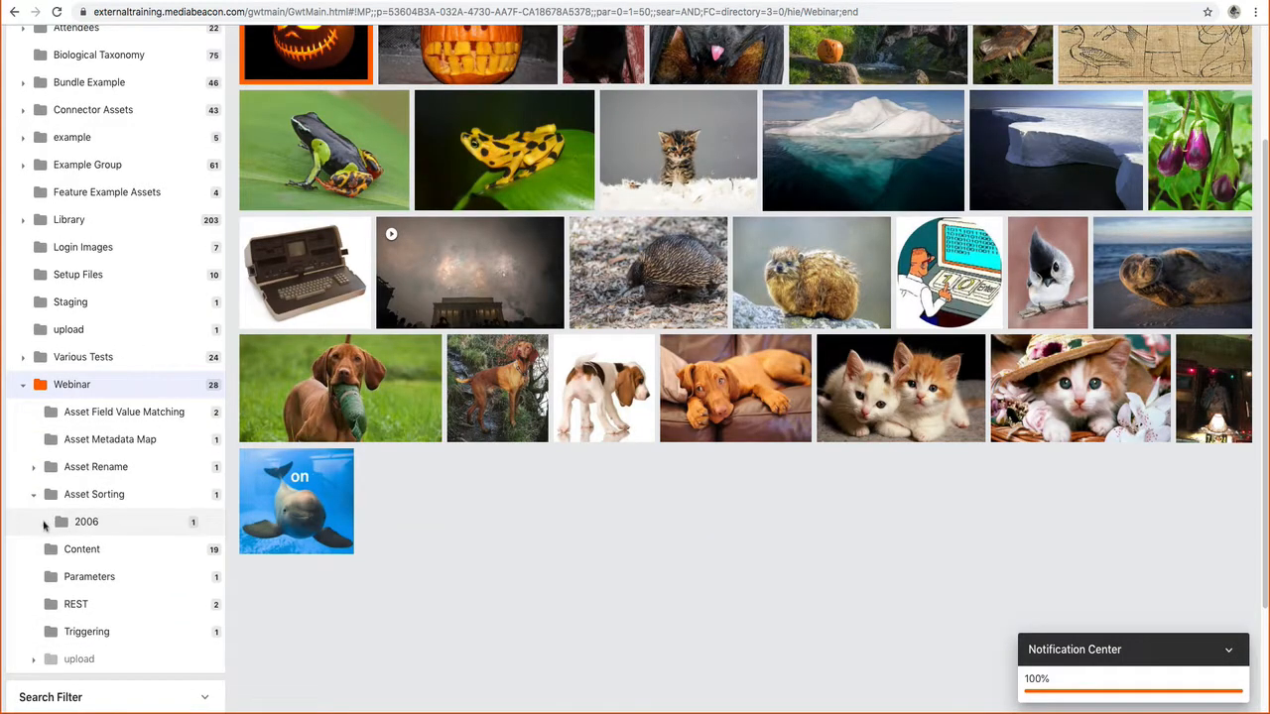
{"action": "left_click", "coordinate": [43, 523]}
{"action": "left_click", "coordinate": [54, 549]}
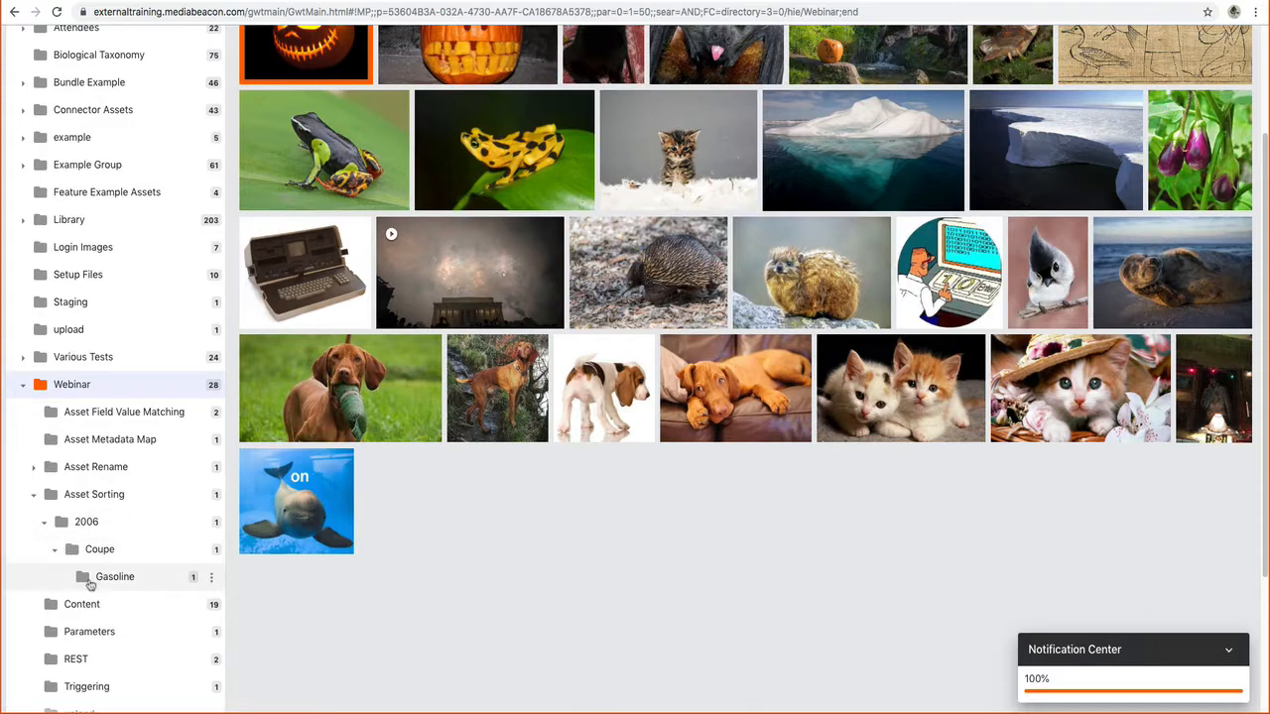
{"action": "left_click", "coordinate": [92, 581]}
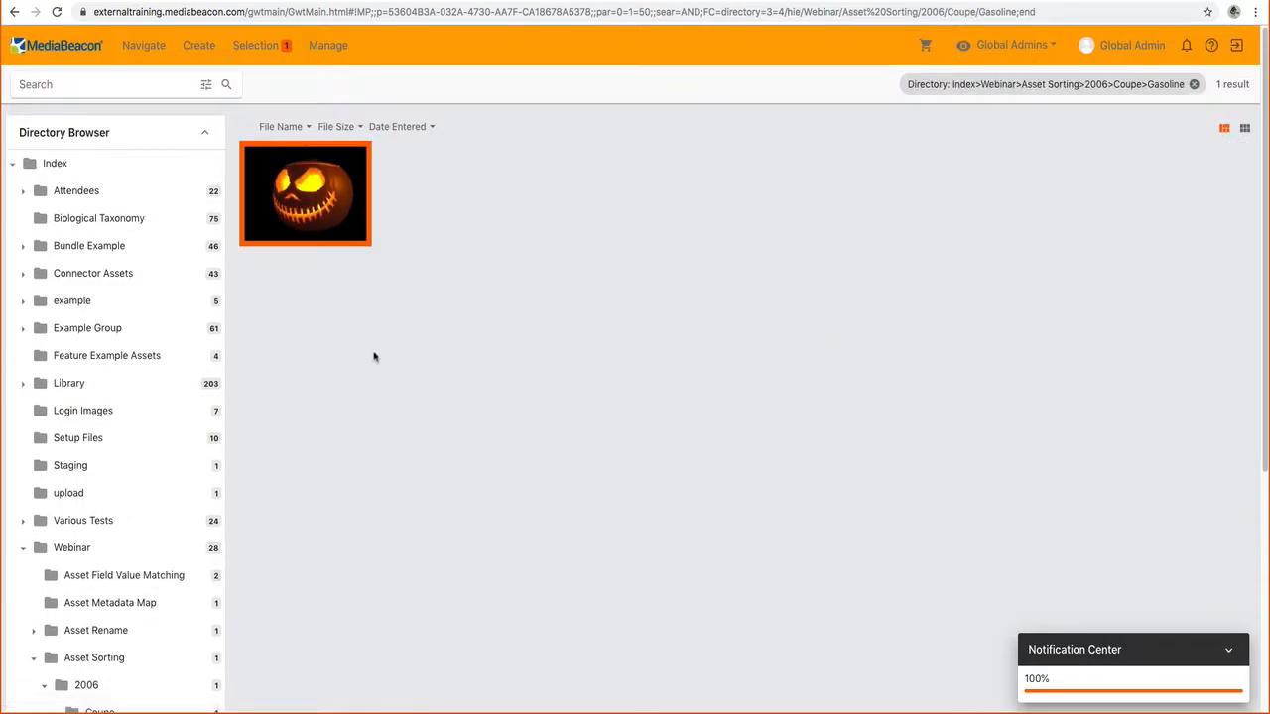
{"action": "scroll", "coordinate": [437, 496], "scroll_direction": "down", "scroll_amount": 3}
{"action": "scroll", "coordinate": [434, 496], "scroll_direction": "up", "scroll_amount": 3}
Step: Open the Asset Sorting VWF workflow from the zzzWebinar folder in the Workflow Manager and fit its diagram in view
{"action": "left_click", "coordinate": [336, 50]}
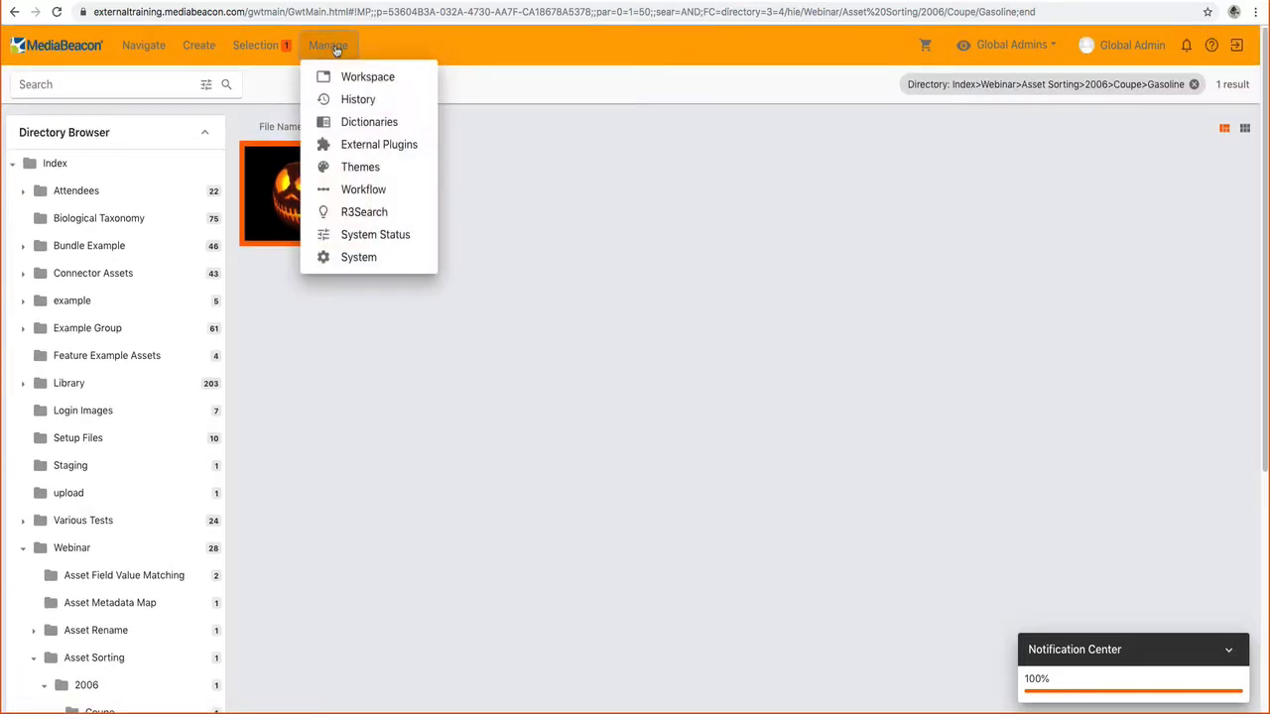
{"action": "left_click", "coordinate": [328, 192]}
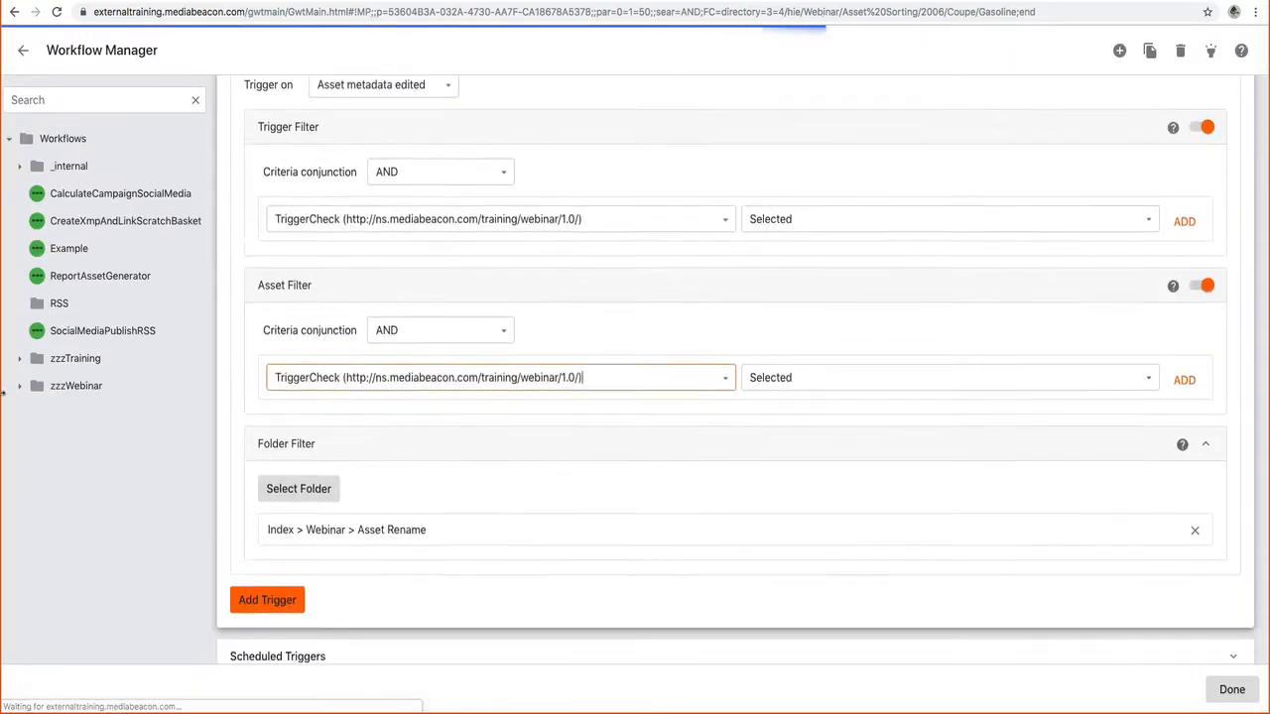
{"action": "left_click", "coordinate": [18, 386]}
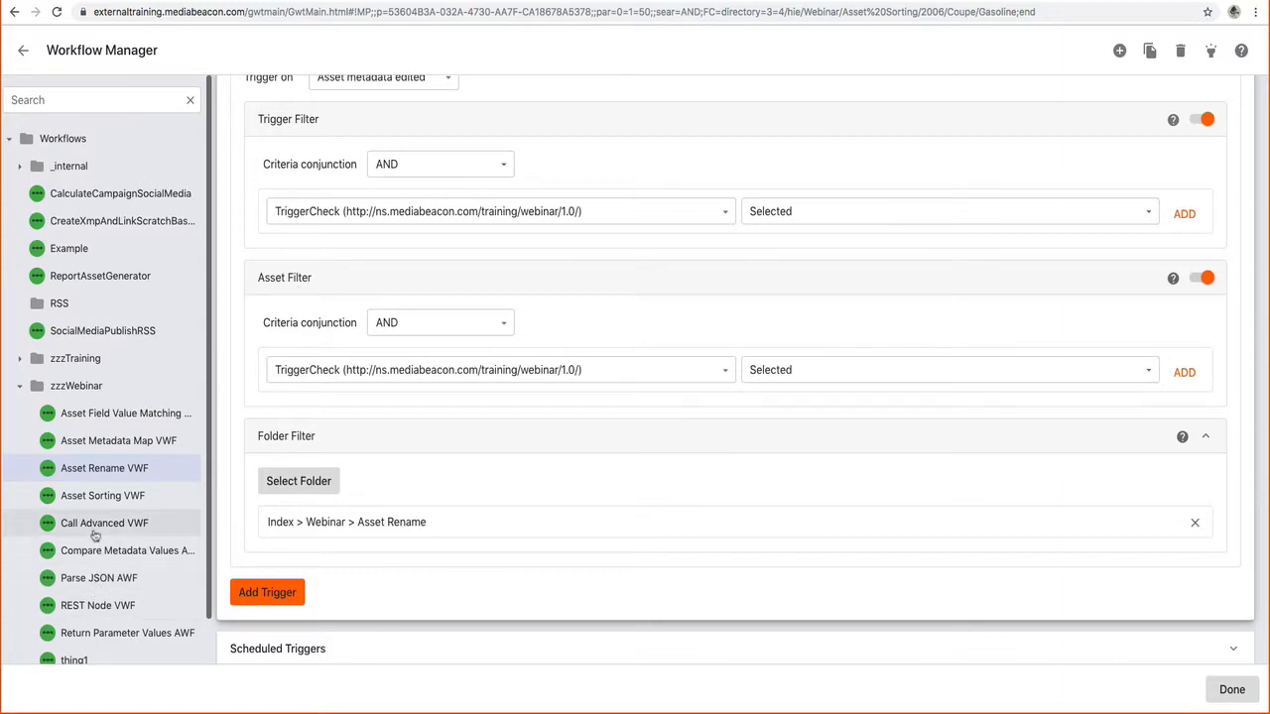
{"action": "left_click", "coordinate": [102, 495]}
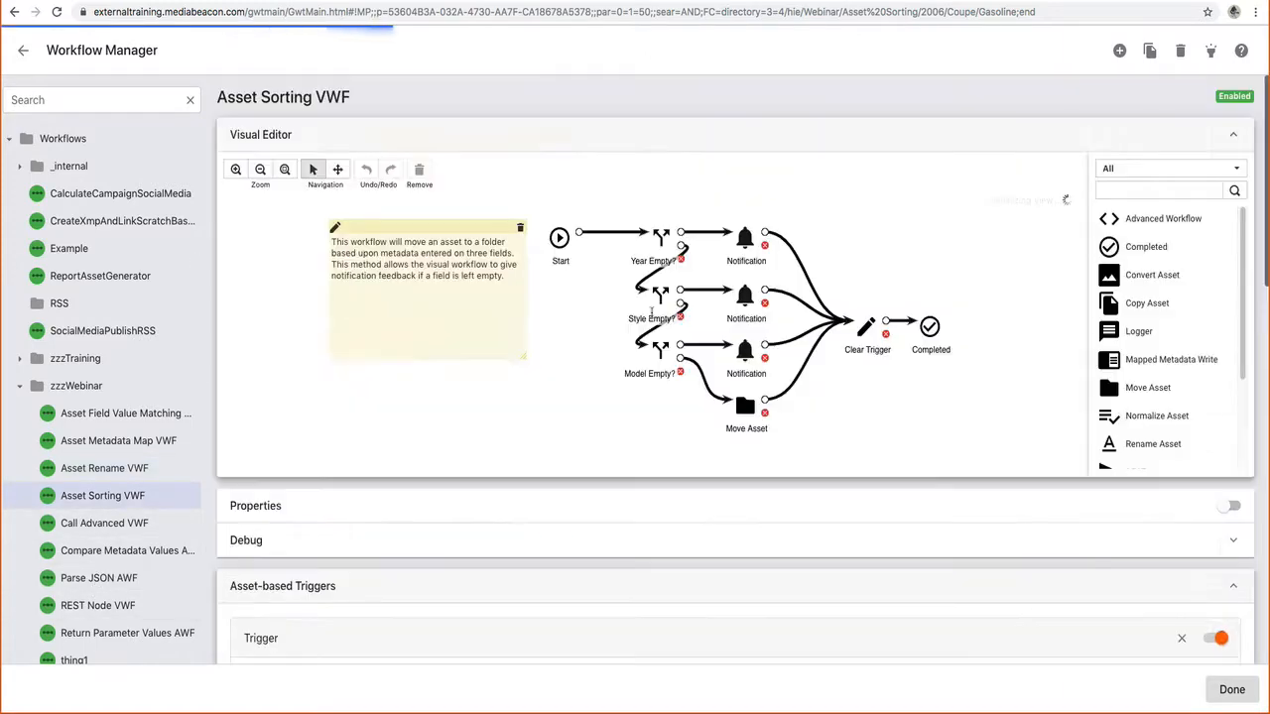
{"action": "scroll", "coordinate": [539, 338], "scroll_direction": "down", "scroll_amount": 3}
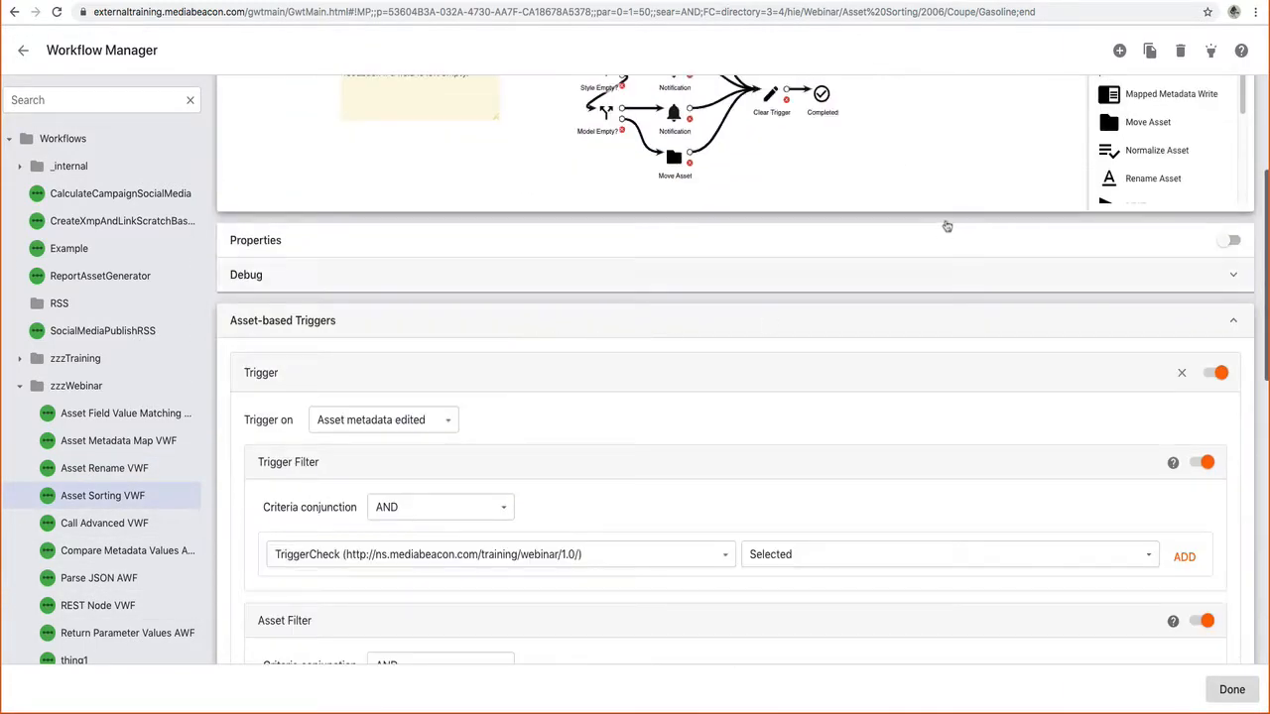
{"action": "scroll", "coordinate": [958, 327], "scroll_direction": "up", "scroll_amount": 3}
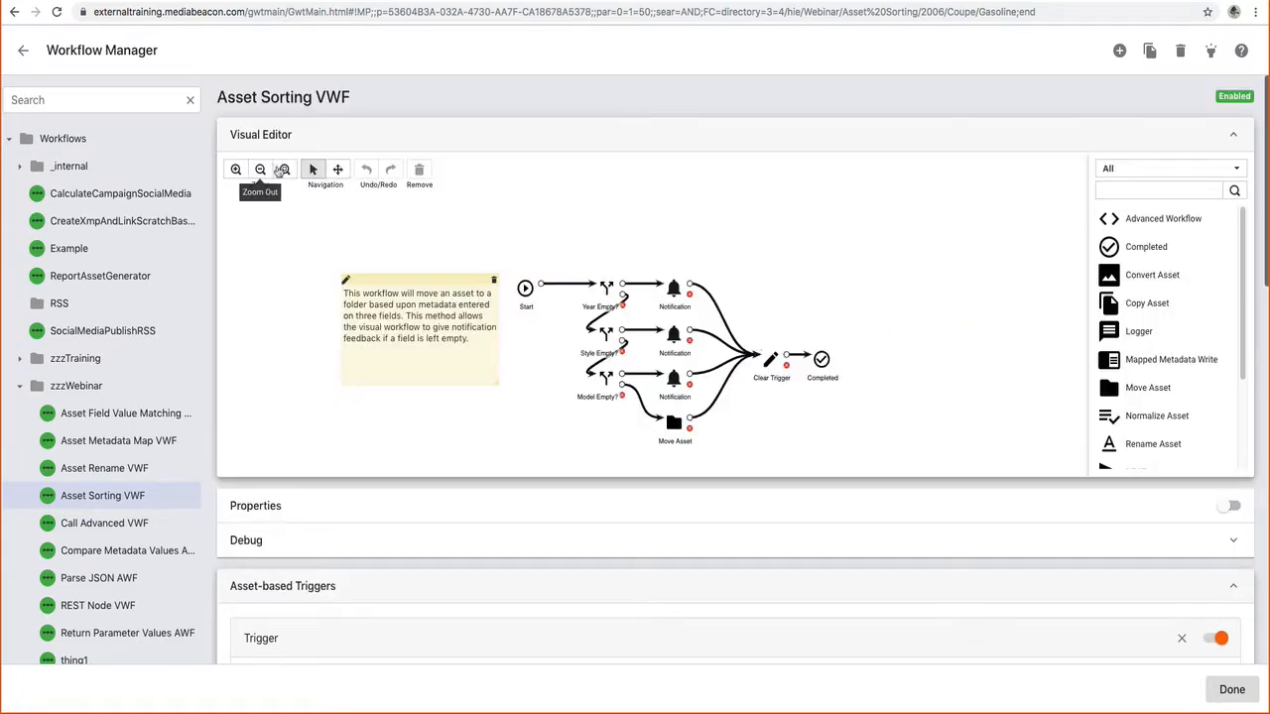
{"action": "left_click", "coordinate": [285, 170]}
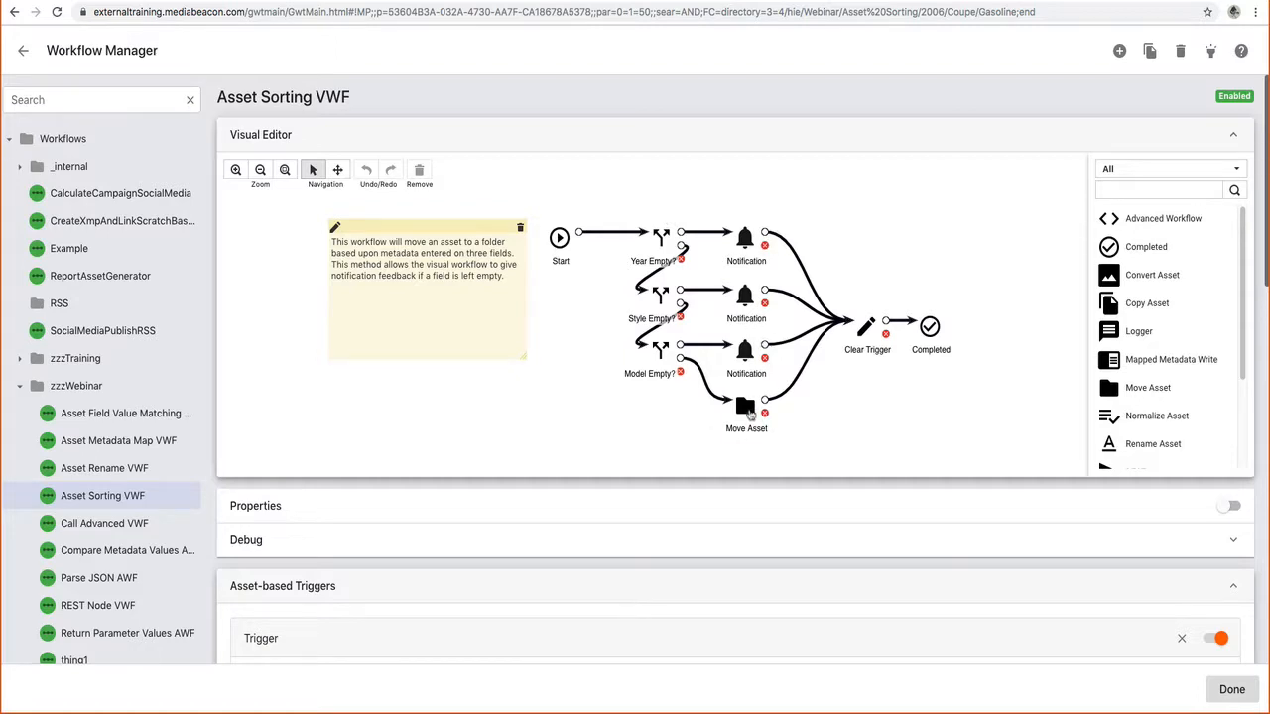
Step: Open the Move Asset node's settings, widen the dialog, and highlight the full Target Folder path
{"action": "double_click", "coordinate": [749, 414]}
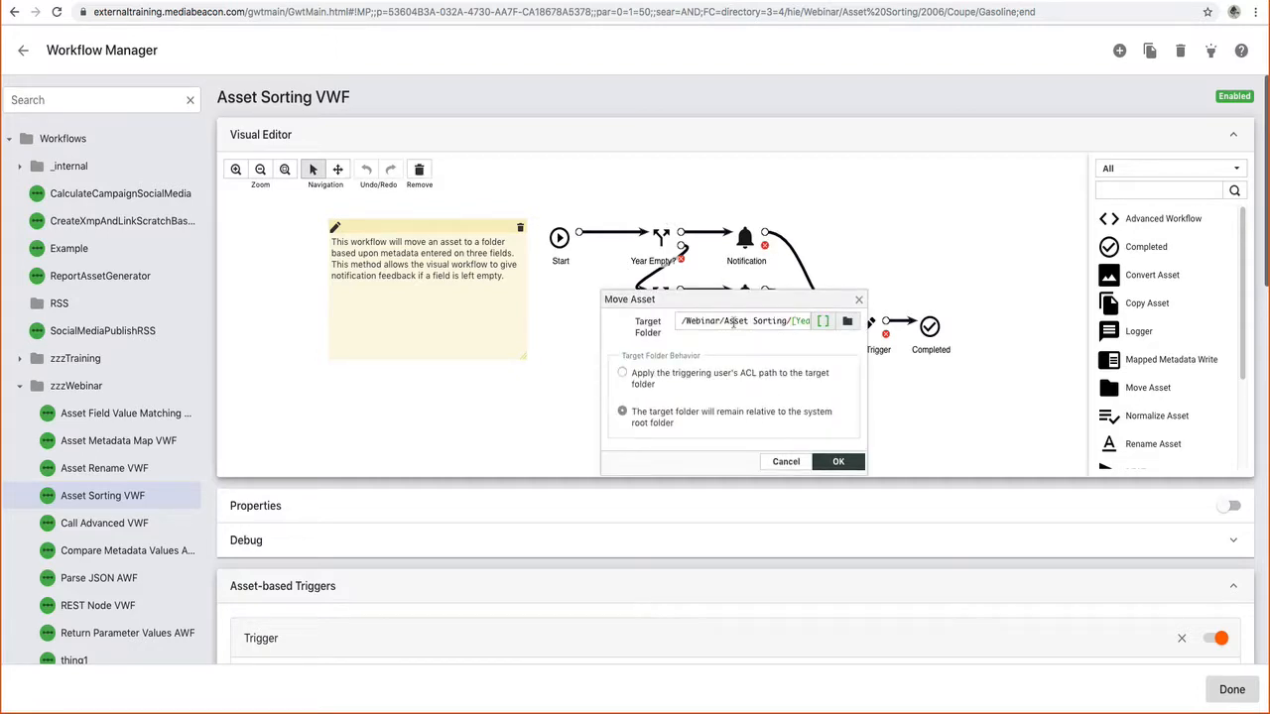
{"action": "left_click_drag", "start_coordinate": [733, 322], "coordinate": [867, 323]}
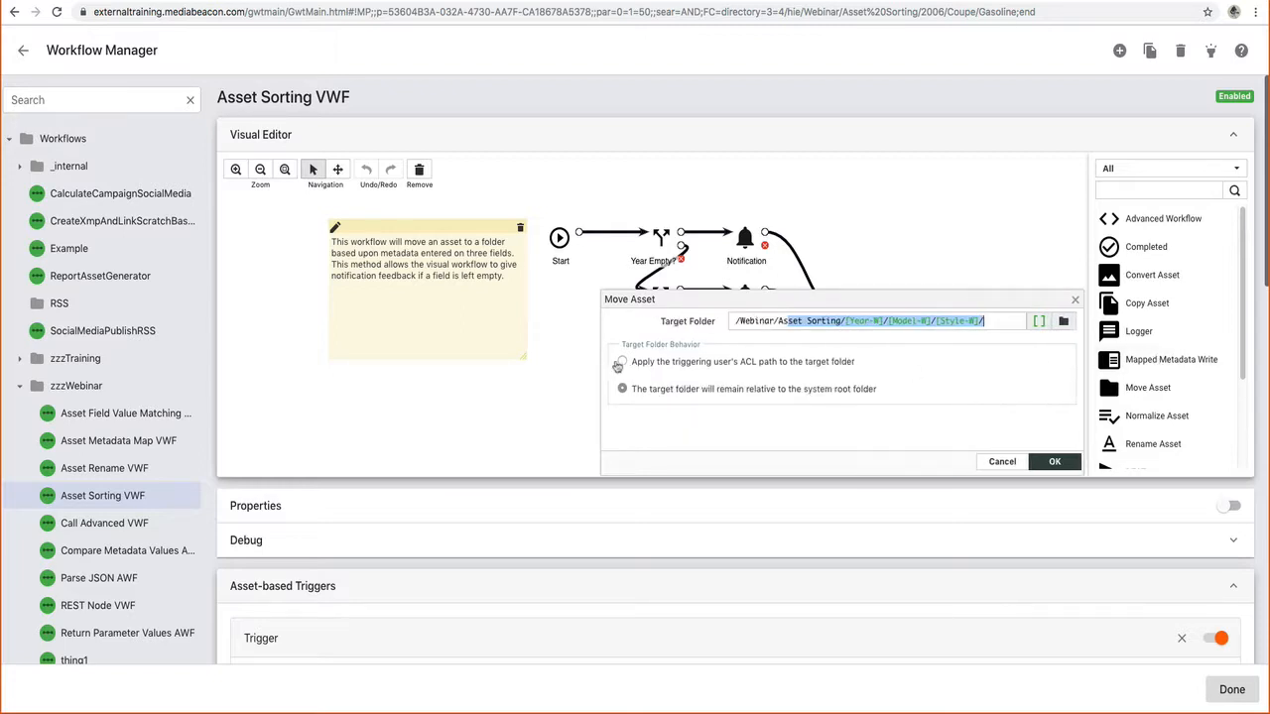
{"action": "left_click_drag", "start_coordinate": [600, 323], "coordinate": [298, 314]}
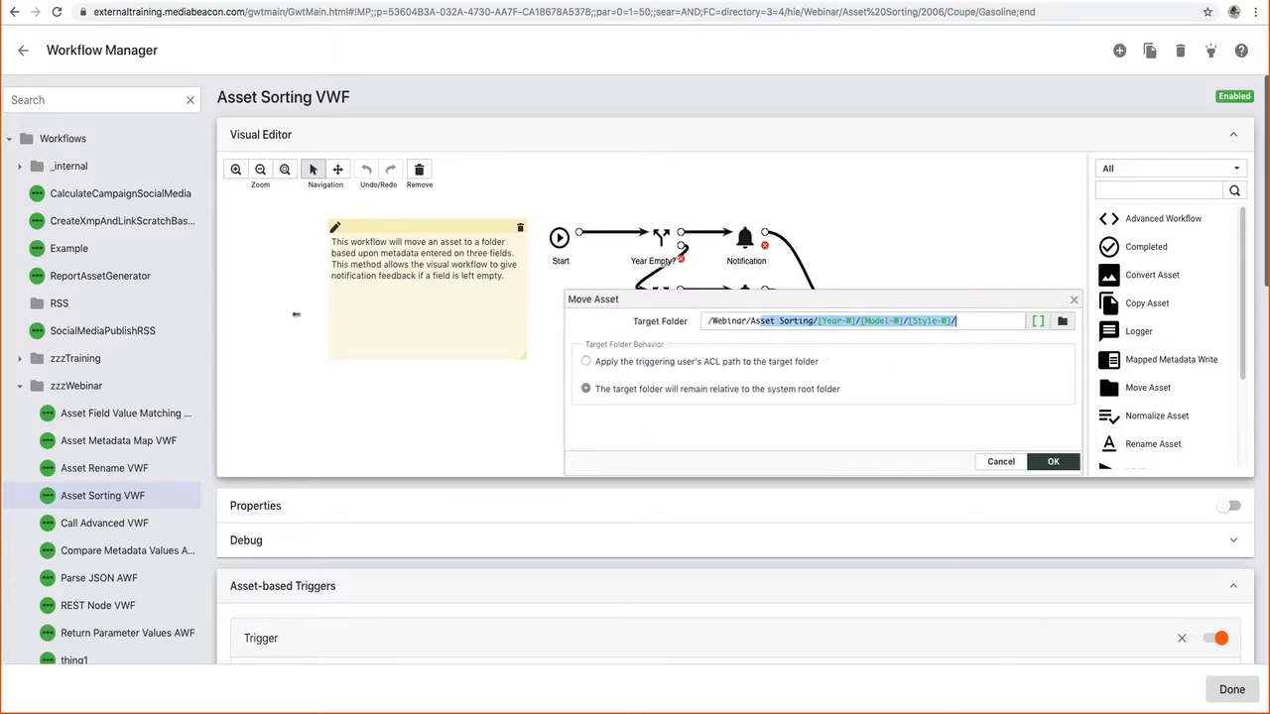
{"action": "left_click", "coordinate": [777, 321]}
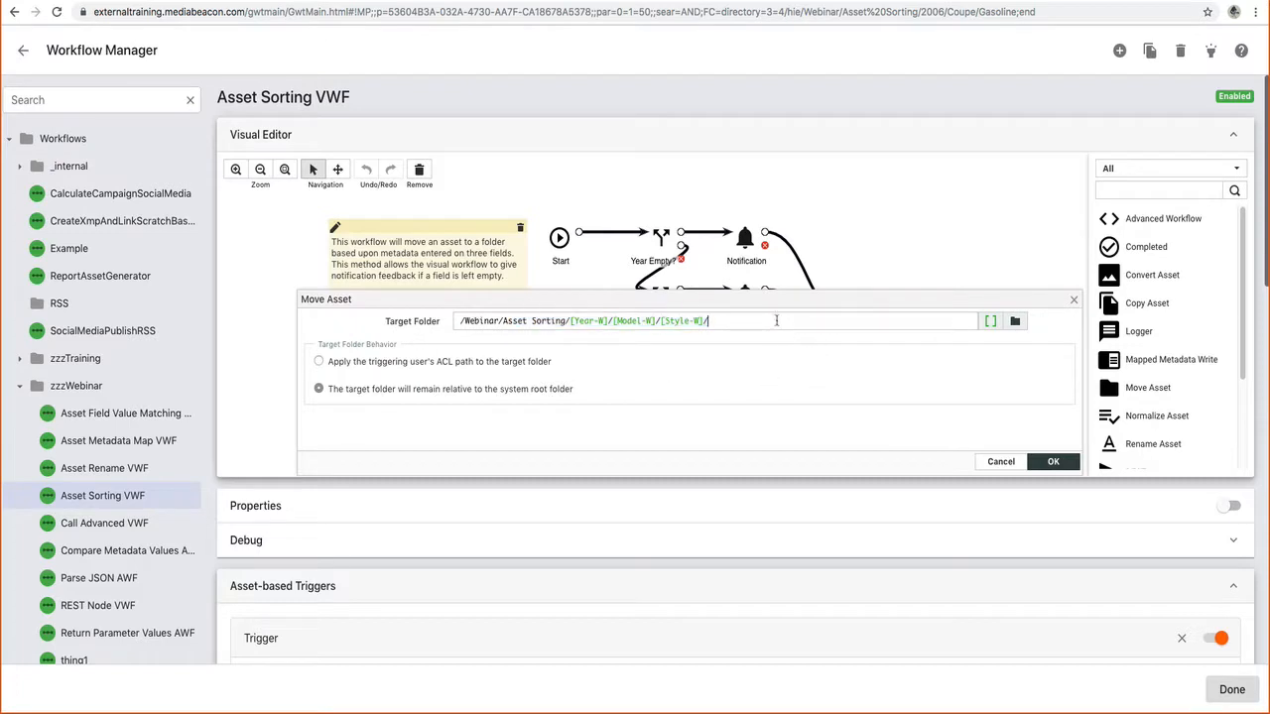
{"action": "left_click_drag", "start_coordinate": [771, 319], "coordinate": [434, 298]}
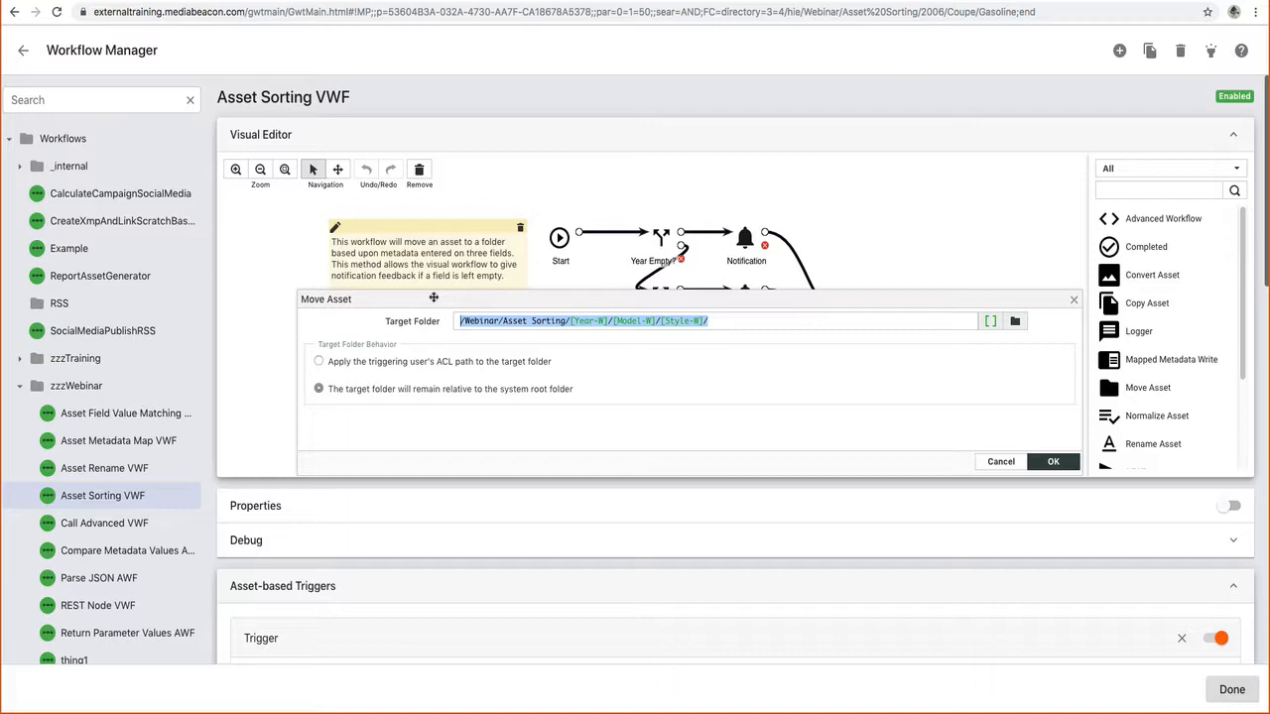
Step: Highlight the Move Asset option that keeps the target folder relative to the system root folder
{"action": "left_click", "coordinate": [594, 392]}
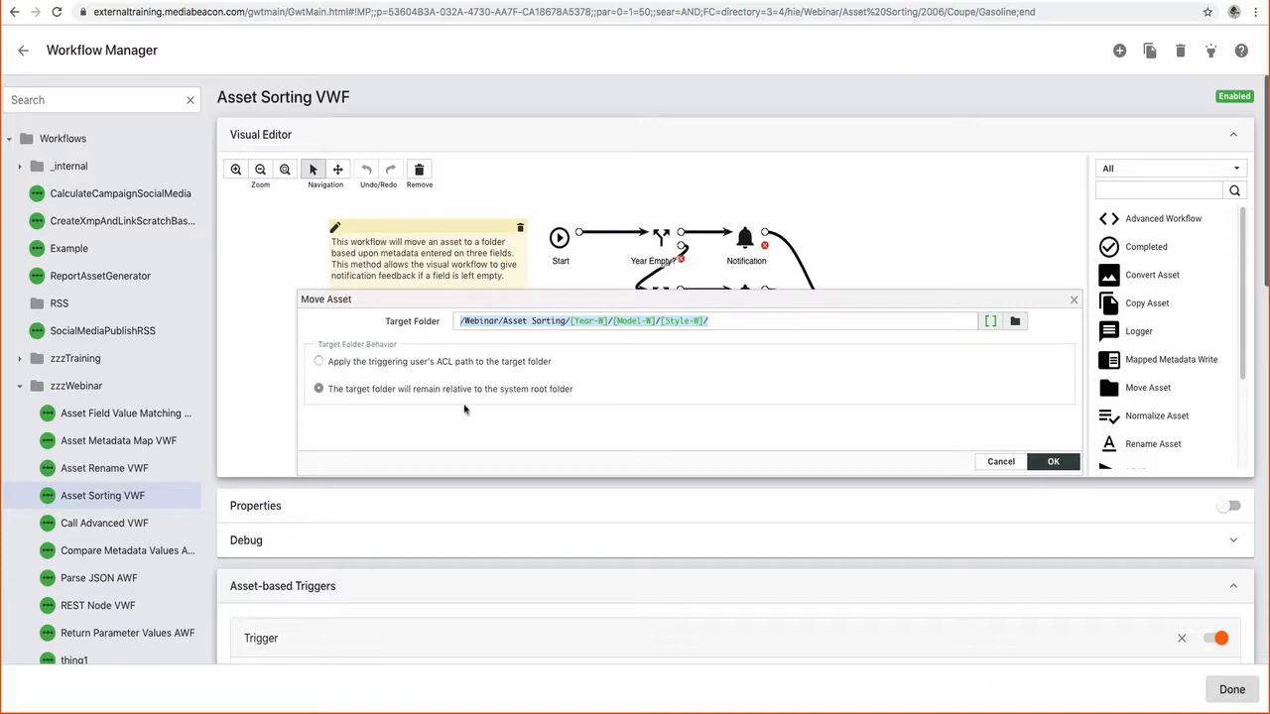
{"action": "left_click_drag", "start_coordinate": [302, 345], "coordinate": [579, 404]}
{"action": "left_click", "coordinate": [584, 401]}
{"action": "double_click", "coordinate": [511, 393]}
{"action": "double_click", "coordinate": [538, 390]}
Step: Try prefixing the Target Folder path with Index, remove the prefix, and cancel the Move Asset settings
{"action": "left_click", "coordinate": [461, 320]}
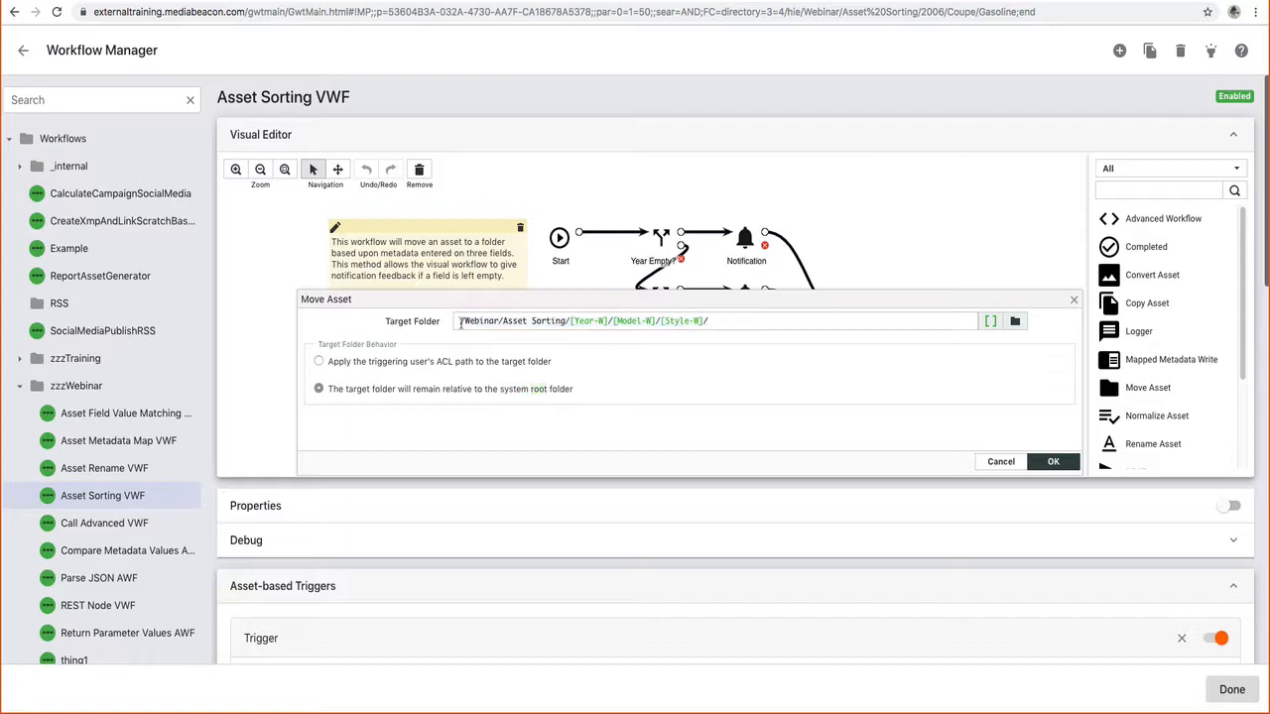
{"action": "type", "text": "IN"}
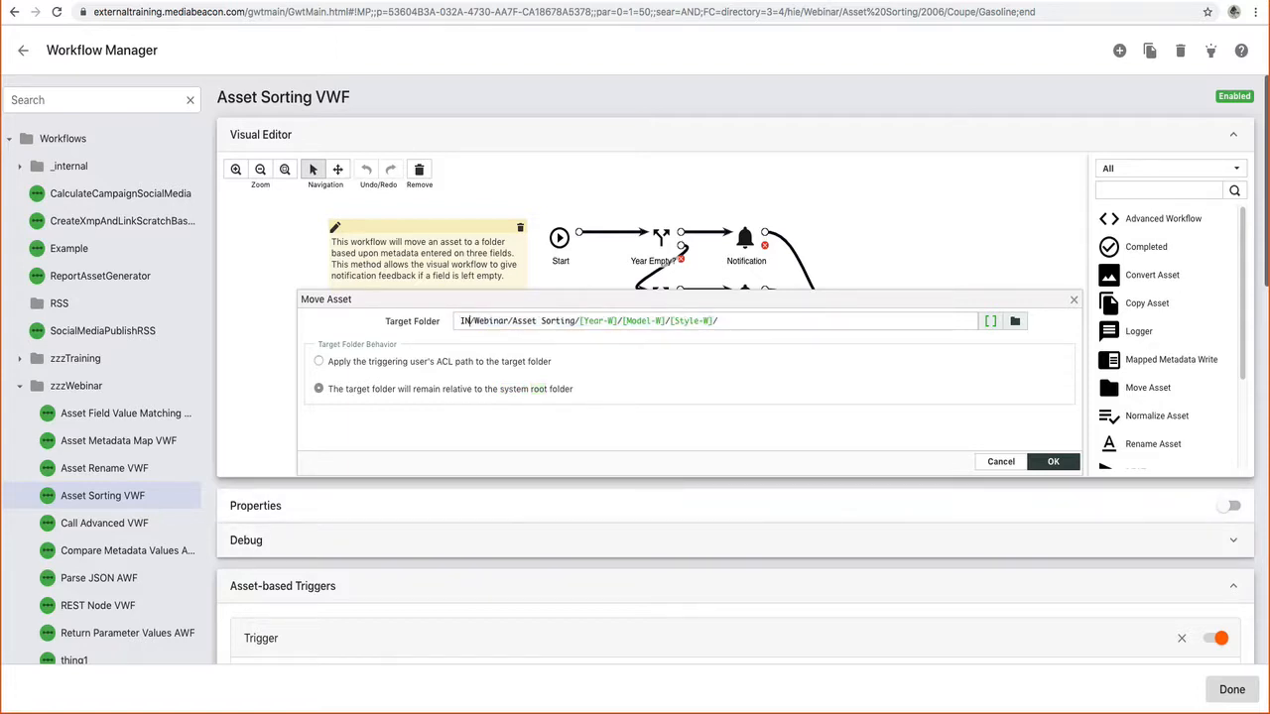
{"action": "key", "text": "BackSpace"}
{"action": "type", "text": "ndex"}
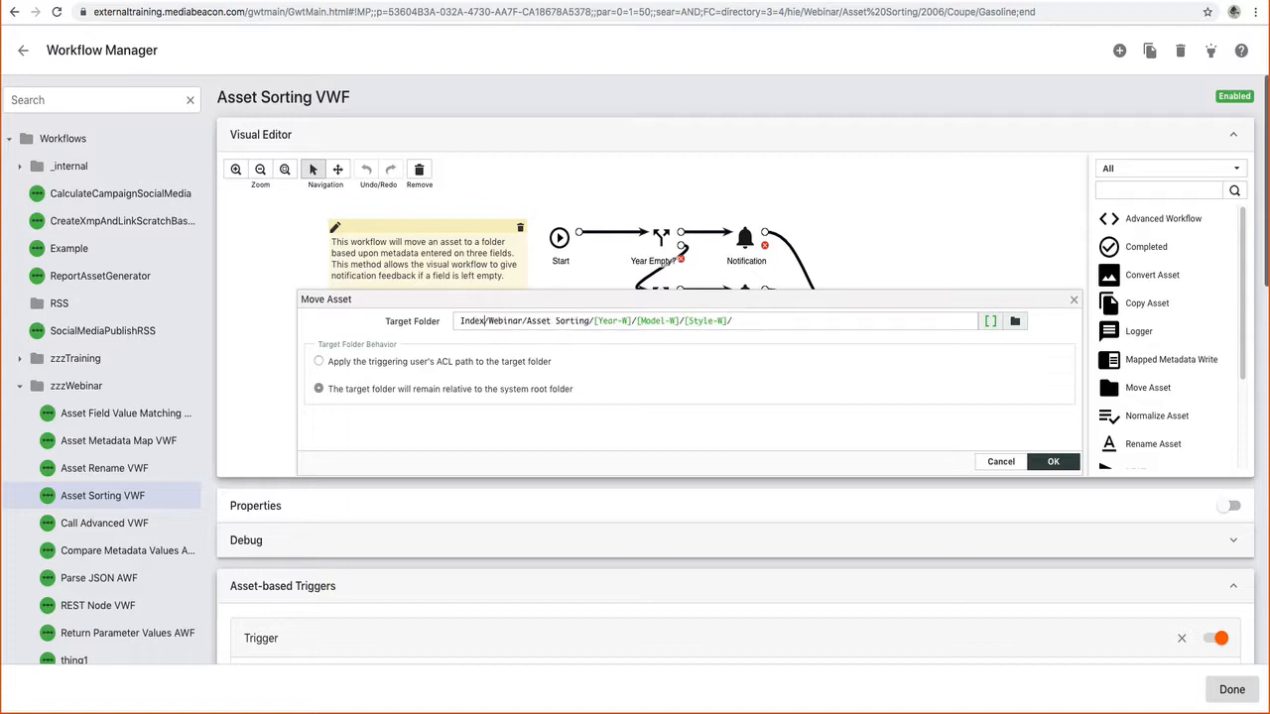
{"action": "key", "text": "shift+Home"}
{"action": "key", "text": "BackSpace"}
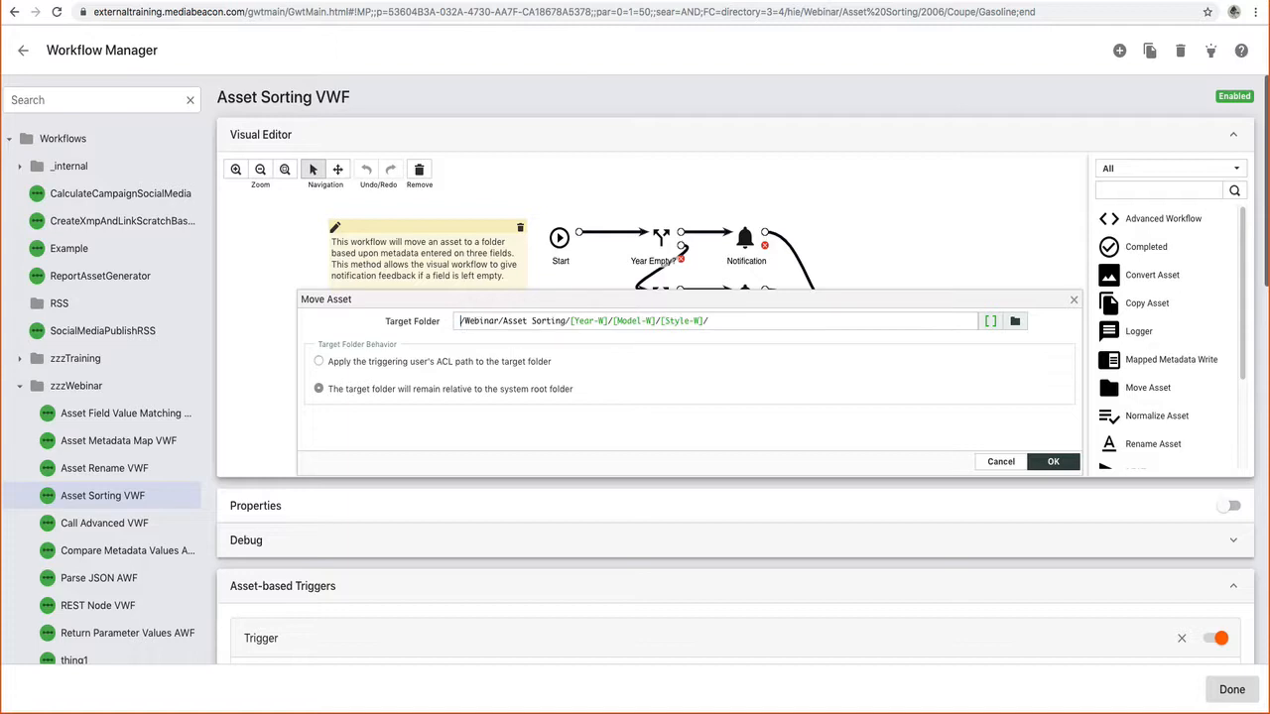
{"action": "left_click", "coordinate": [998, 464]}
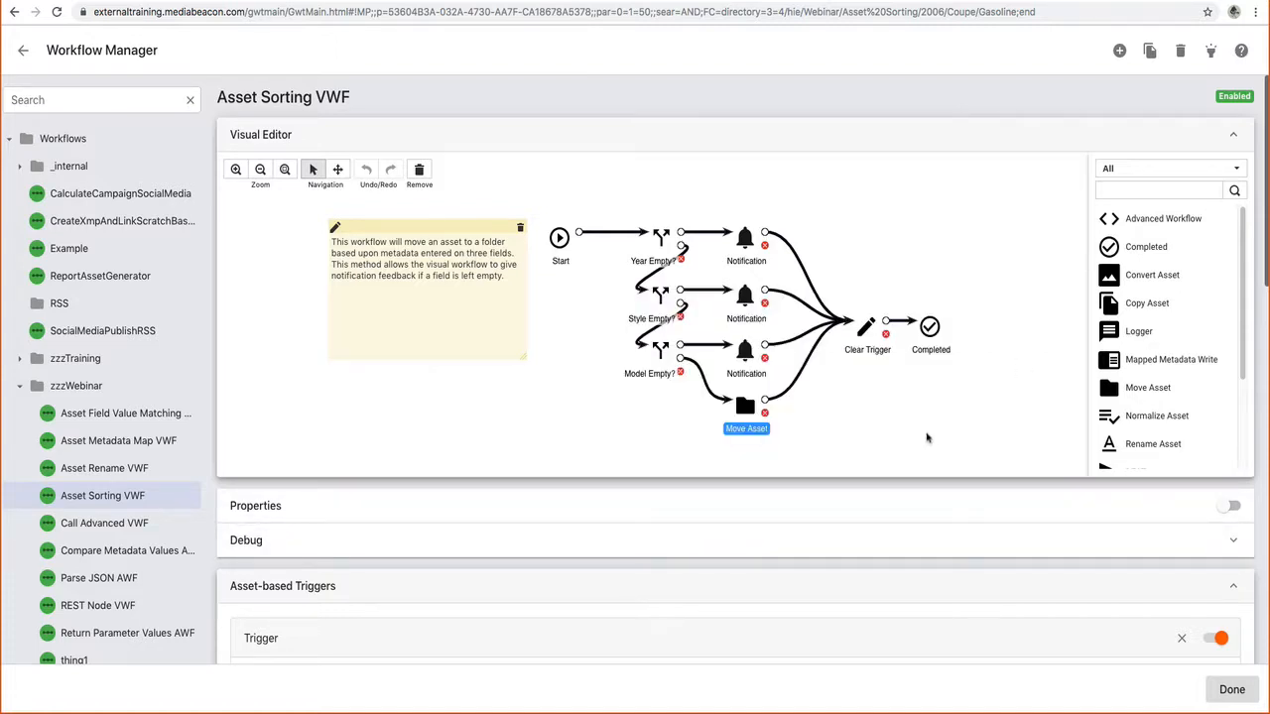
{"action": "left_click", "coordinate": [928, 437]}
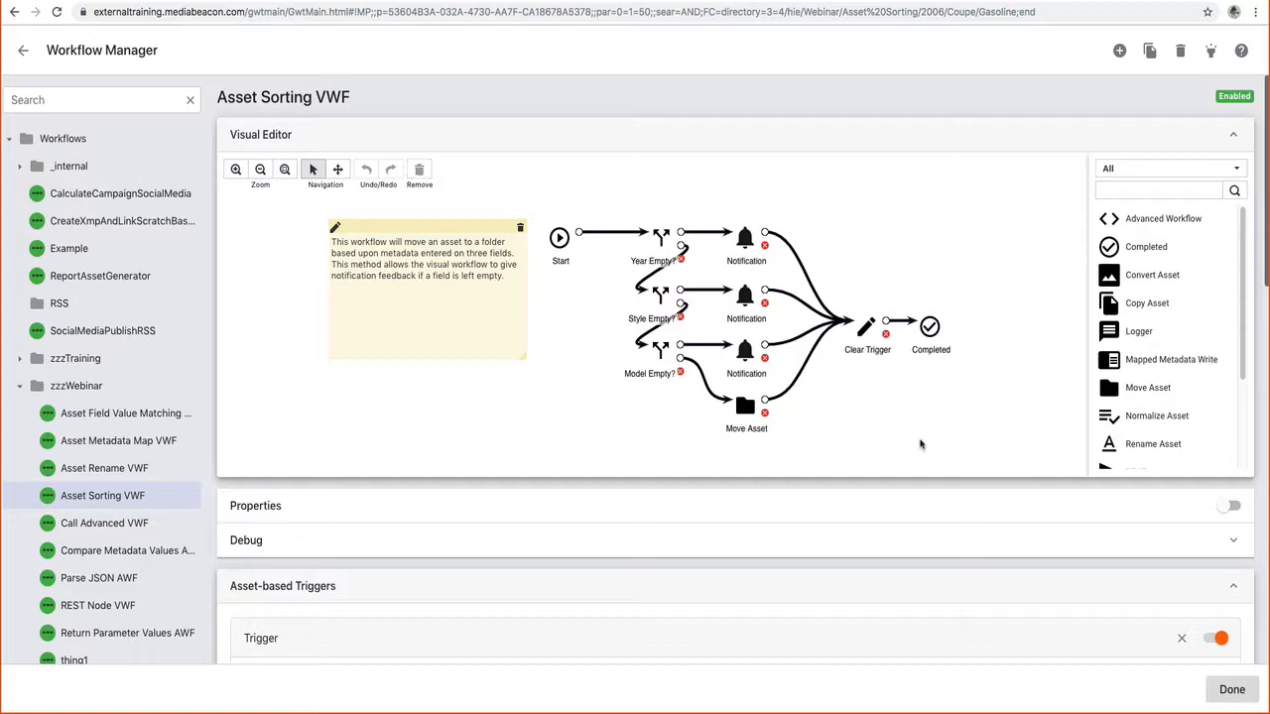
Step: View the REST Node VWF workflow's diagram and leave the Workflow Manager
{"action": "left_click", "coordinate": [158, 607]}
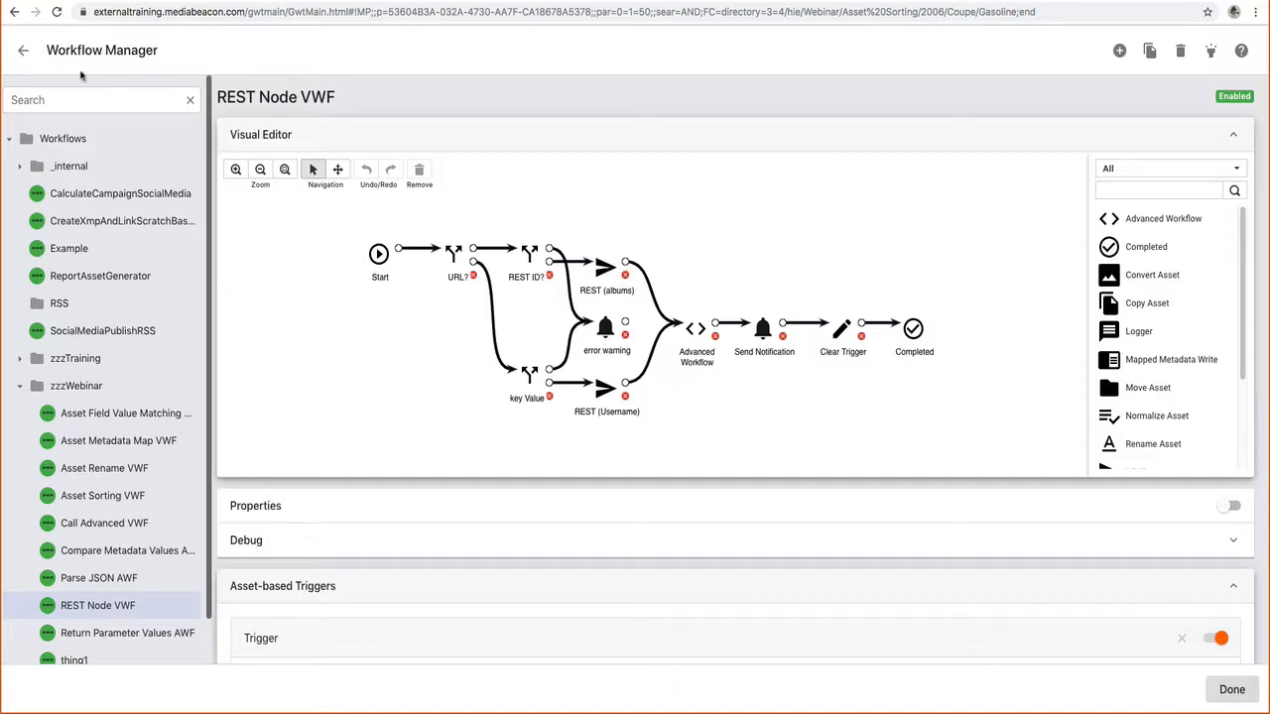
{"action": "left_click", "coordinate": [22, 52]}
Step: Switch to the jsonplaceholder albums response in the browser and highlight the album's title value
{"action": "left_click", "coordinate": [352, 5]}
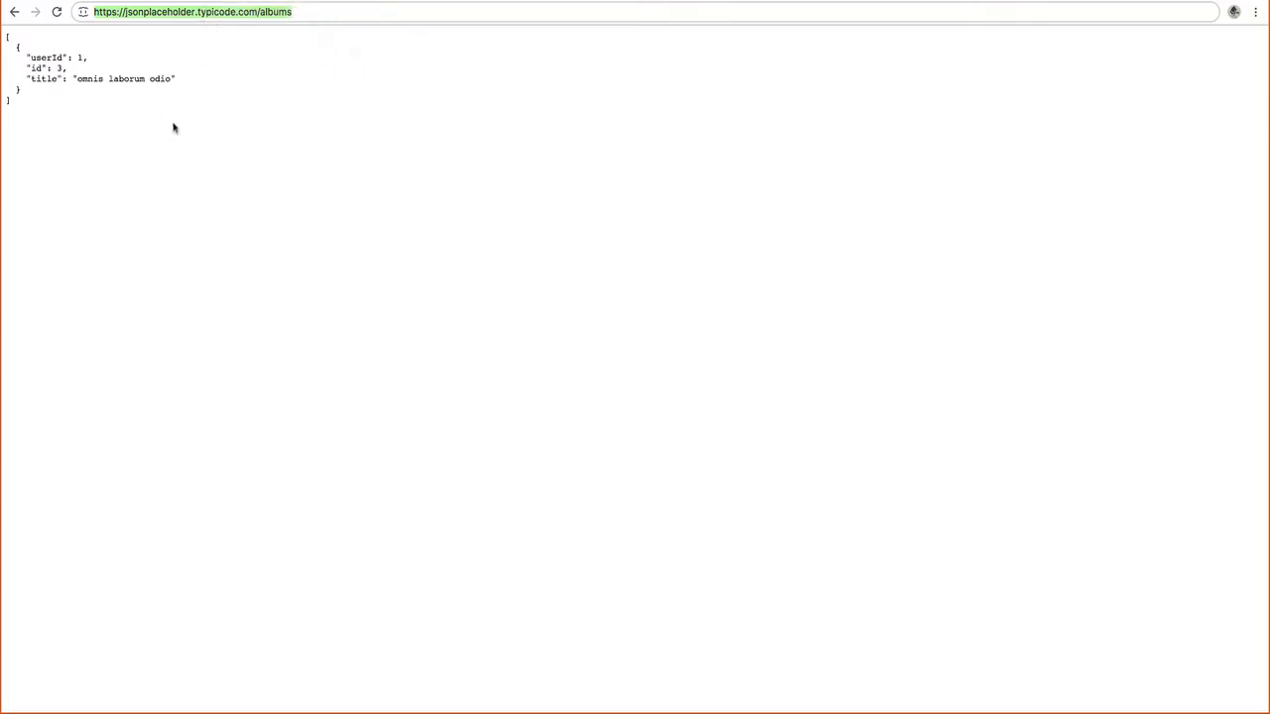
{"action": "left_click", "coordinate": [297, 15]}
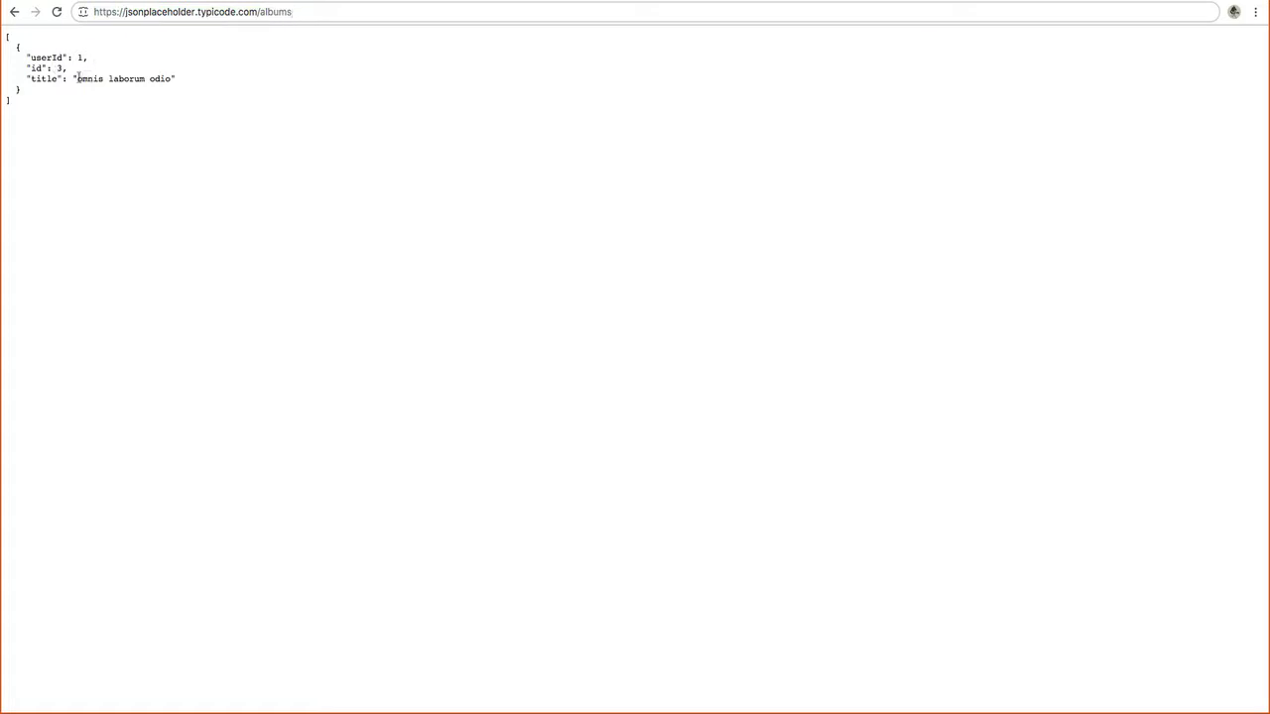
{"action": "left_click_drag", "start_coordinate": [78, 78], "coordinate": [169, 82]}
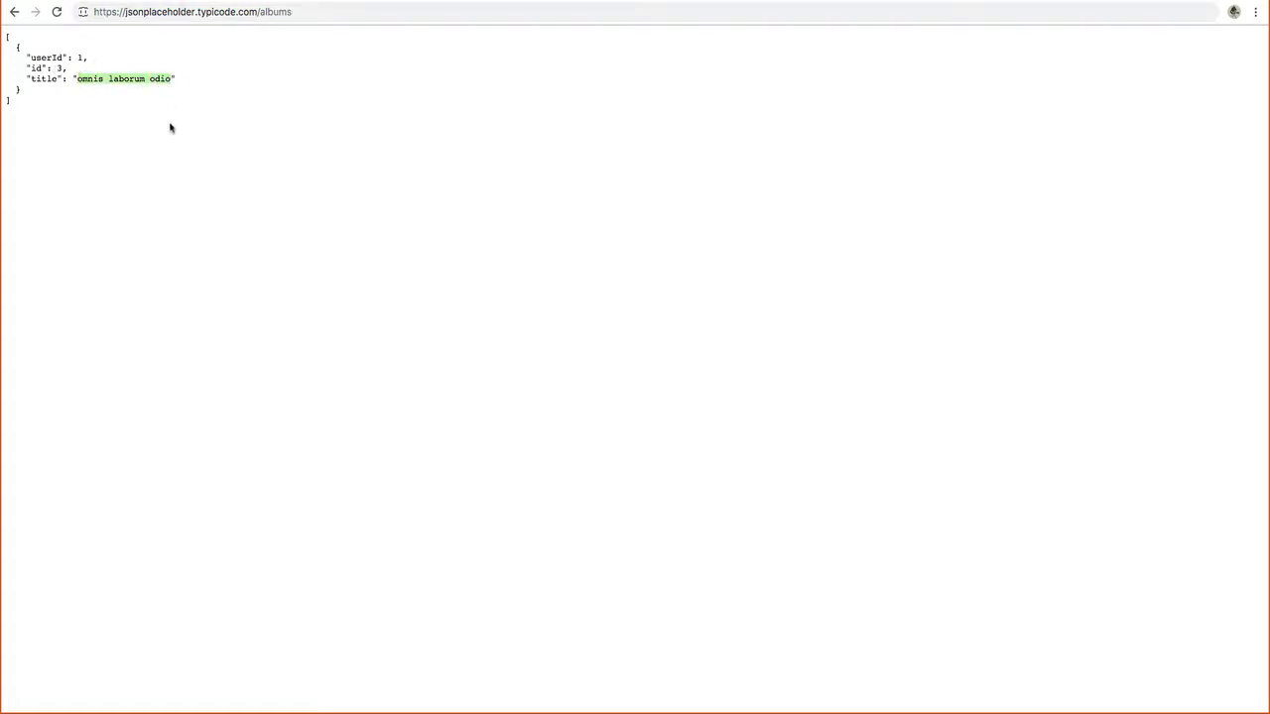
Step: Switch to the jsonplaceholder users response filtered by username and highlight its username and email values
{"action": "left_click", "coordinate": [417, 1]}
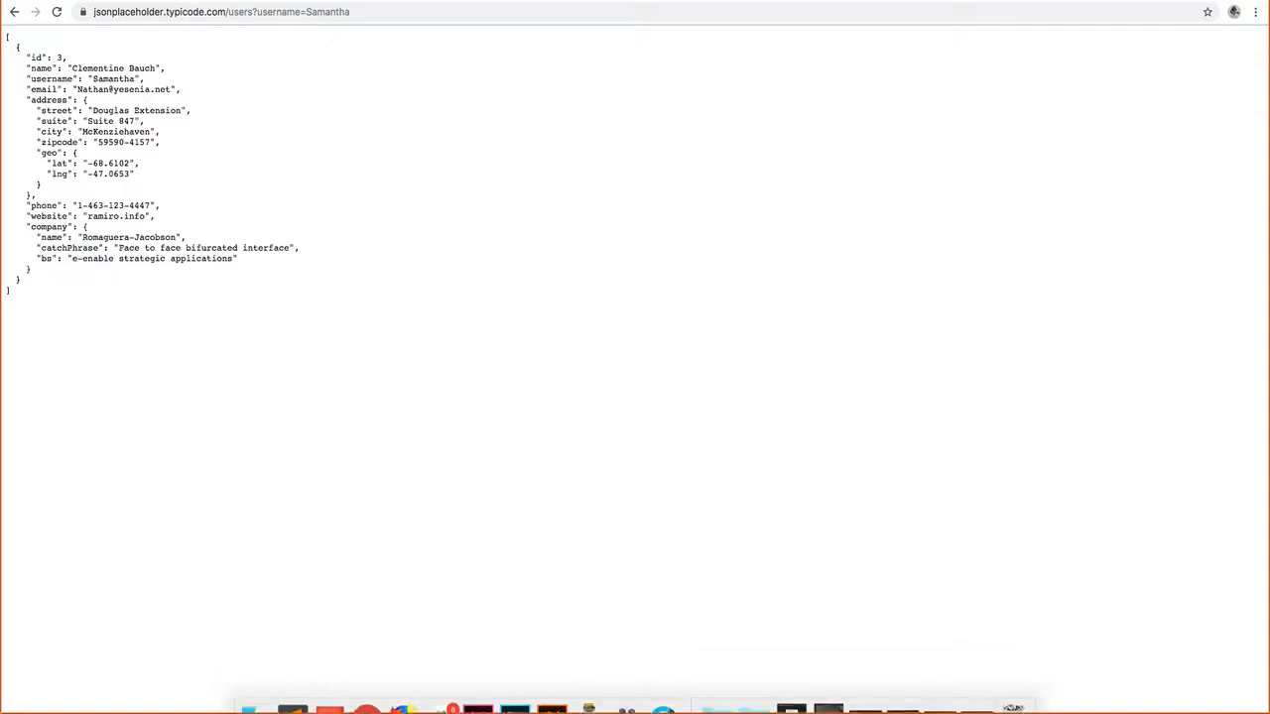
{"action": "double_click", "coordinate": [106, 79]}
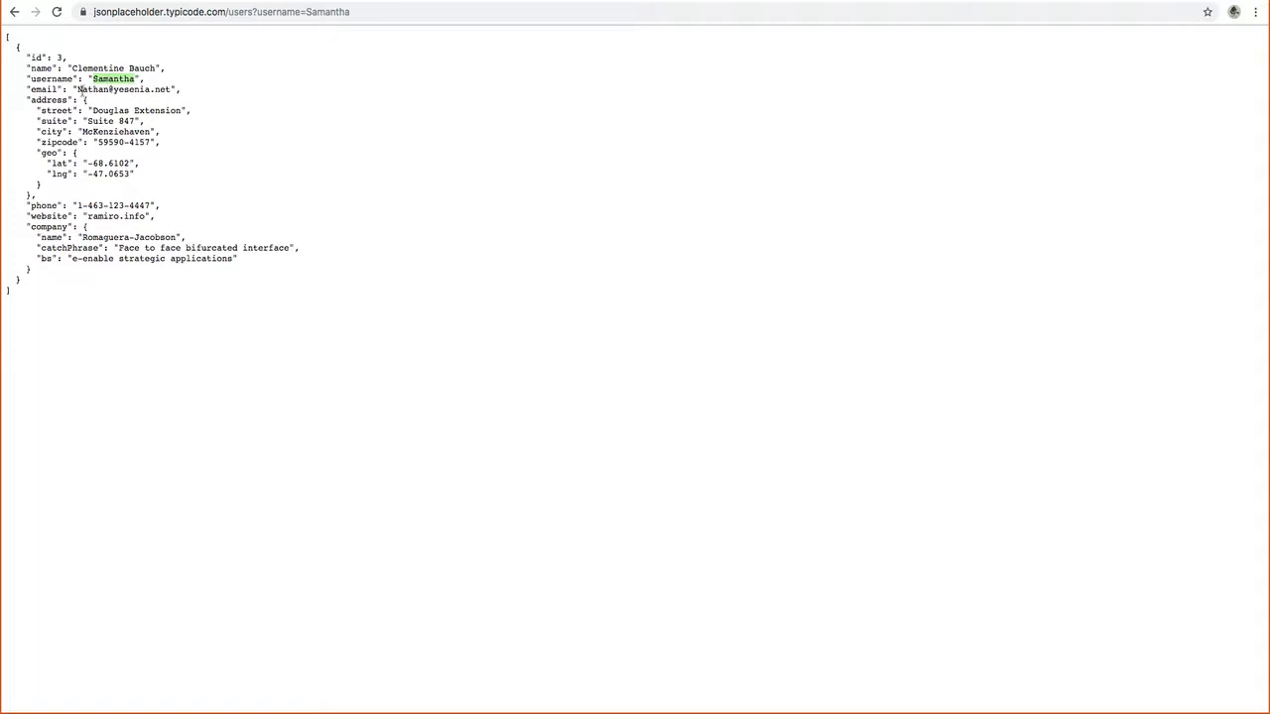
{"action": "left_click_drag", "start_coordinate": [78, 90], "coordinate": [168, 90]}
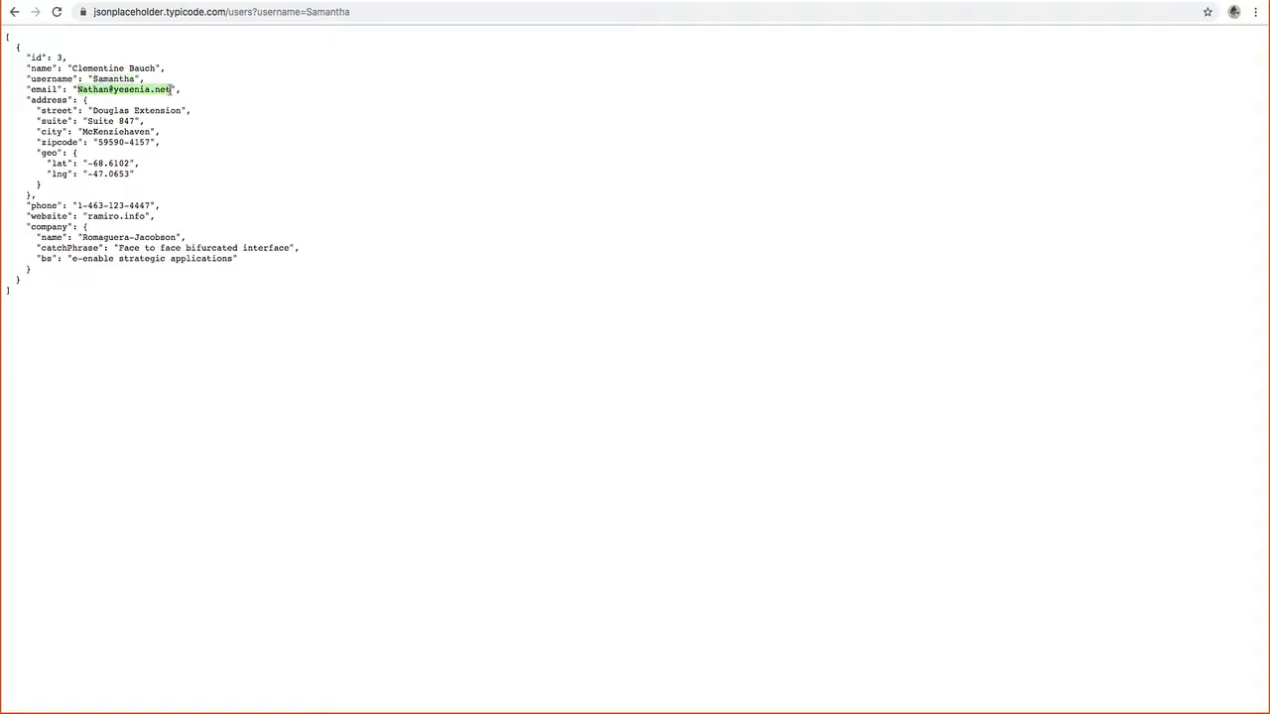
{"action": "left_click", "coordinate": [295, 108]}
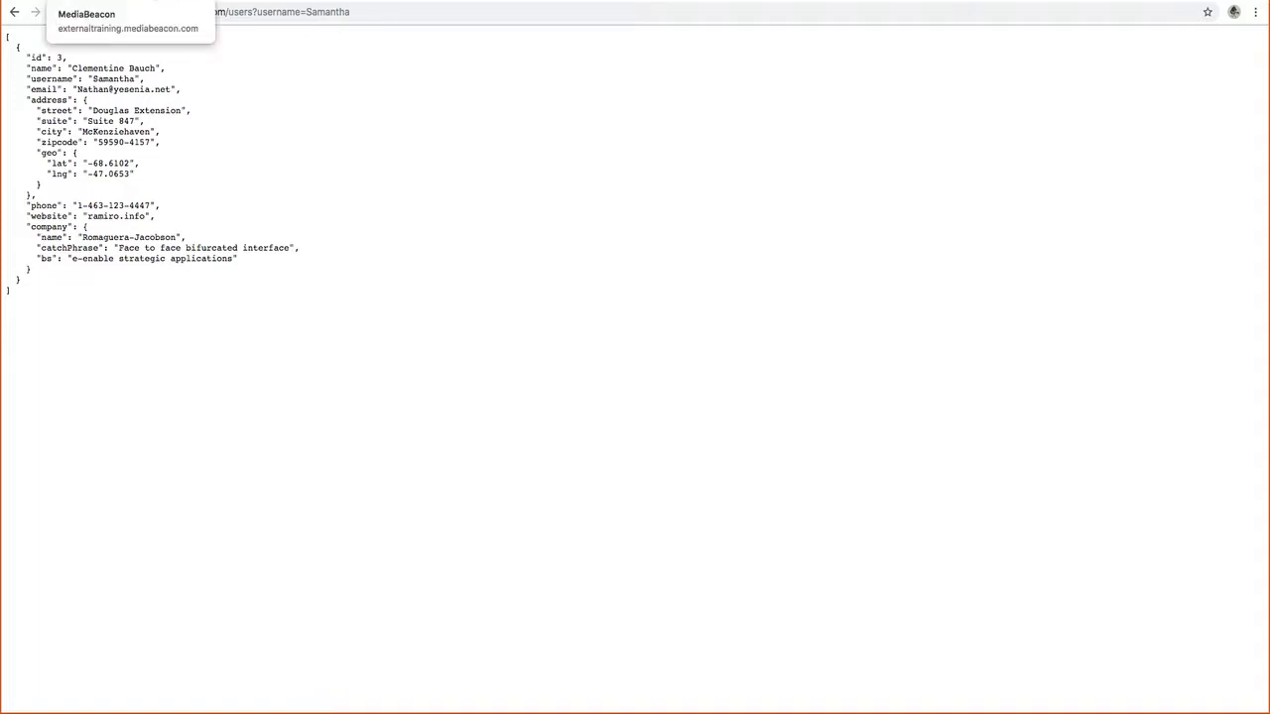
Step: Switch back to MediaBeacon, collapse the Asset Sorting folder, and open the REST folder under Webinar
{"action": "left_click", "coordinate": [151, 1]}
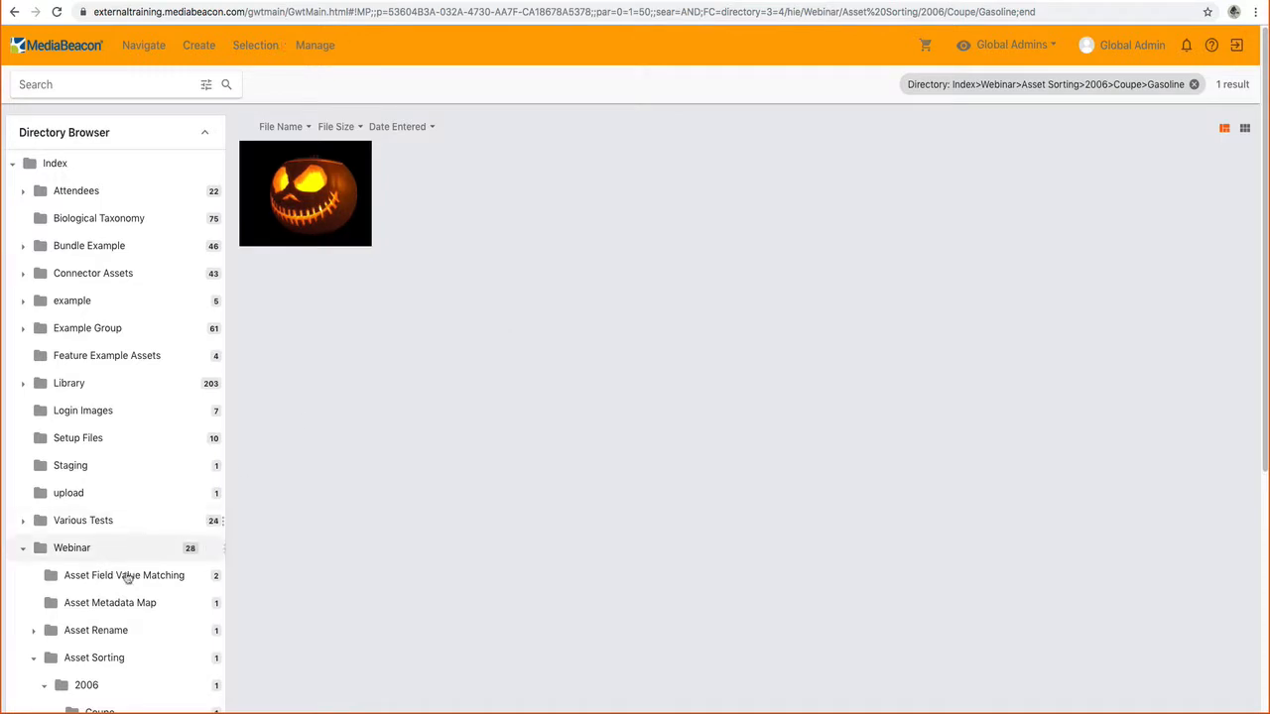
{"action": "scroll", "coordinate": [129, 605], "scroll_direction": "down", "scroll_amount": 4}
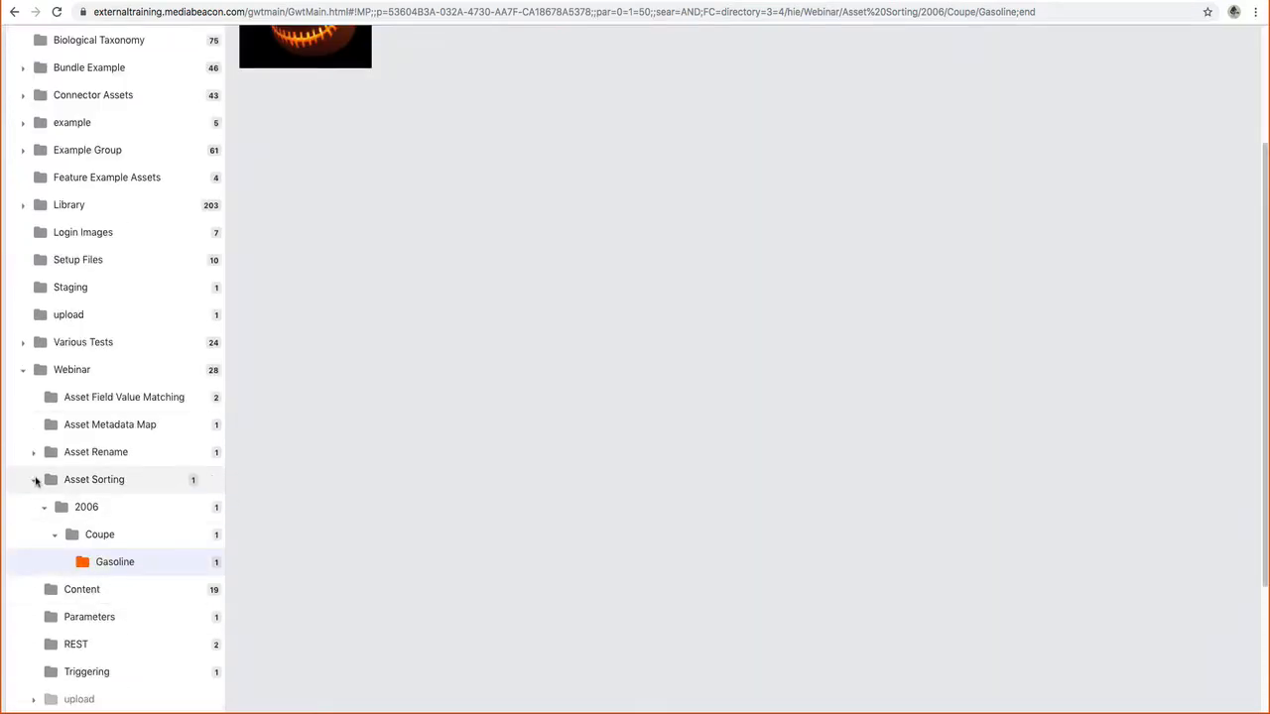
{"action": "left_click", "coordinate": [36, 481]}
{"action": "scroll", "coordinate": [113, 600], "scroll_direction": "down", "scroll_amount": 5}
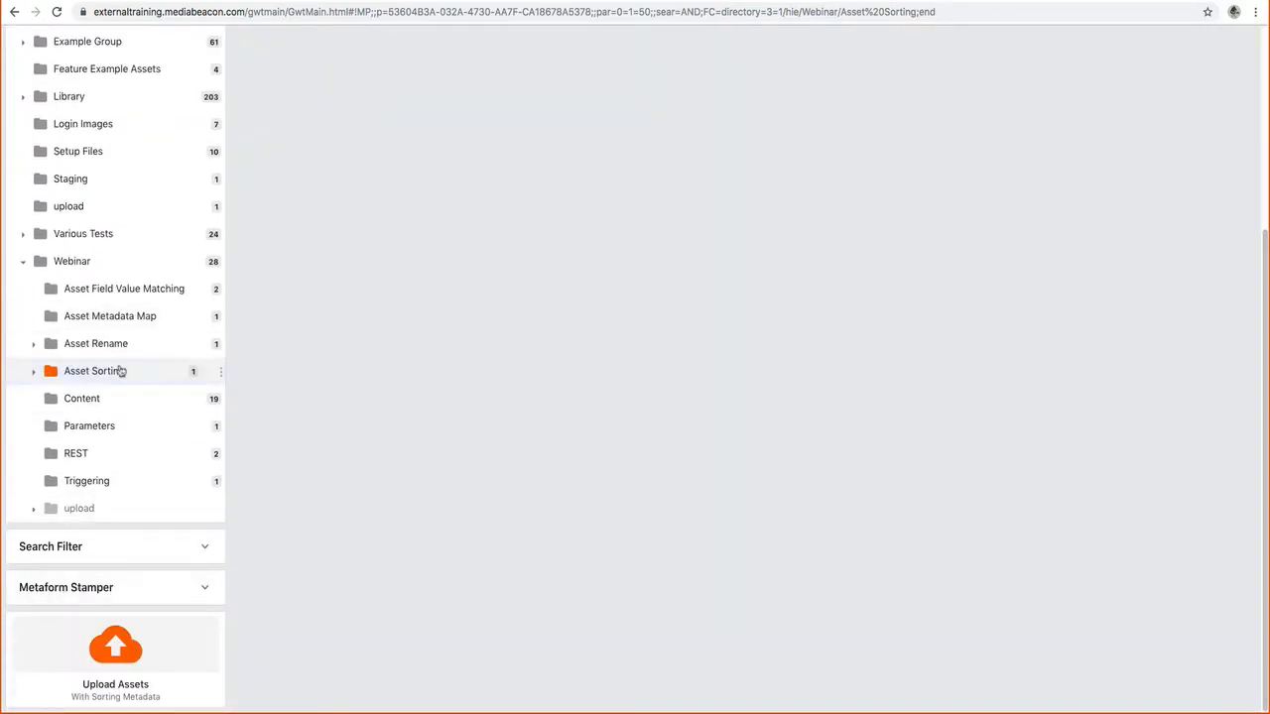
{"action": "left_click", "coordinate": [97, 458]}
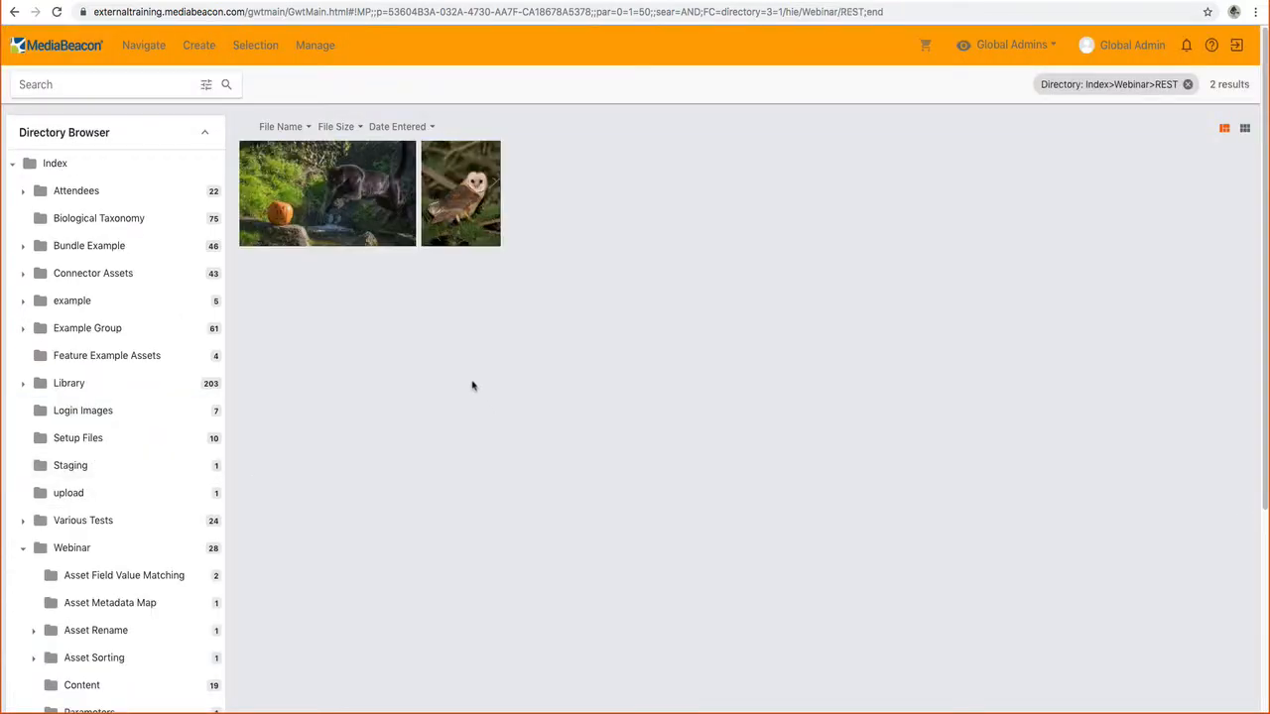
Step: Inspect the Asset REST metadata of the panther and owl images, highlighting REST Record ID on the first and REST Key Value on the second
{"action": "double_click", "coordinate": [338, 172]}
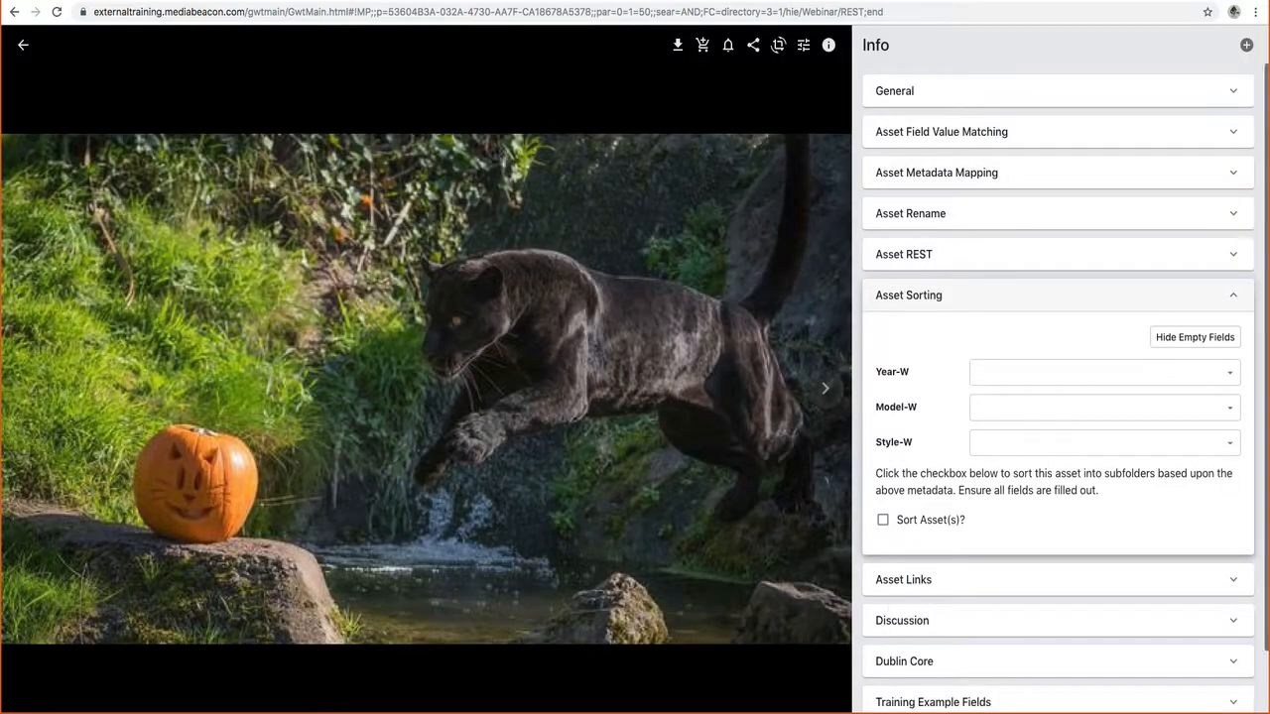
{"action": "left_click", "coordinate": [955, 300]}
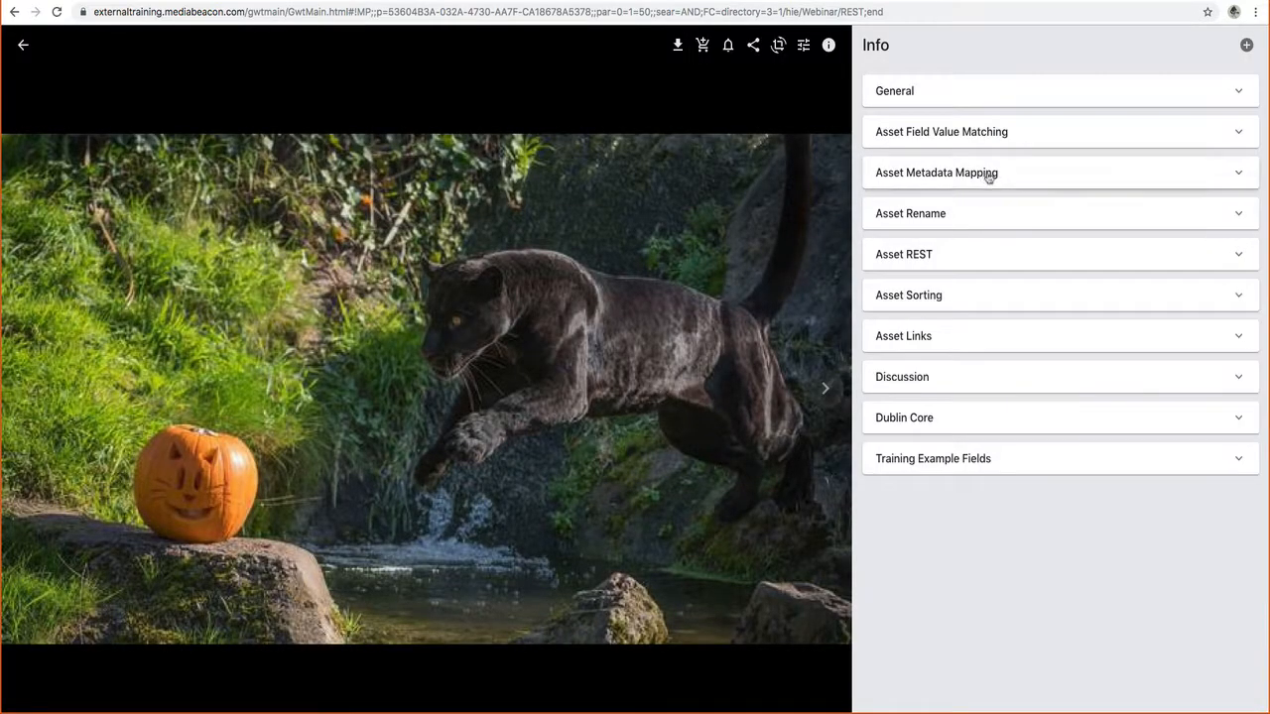
{"action": "left_click", "coordinate": [990, 255]}
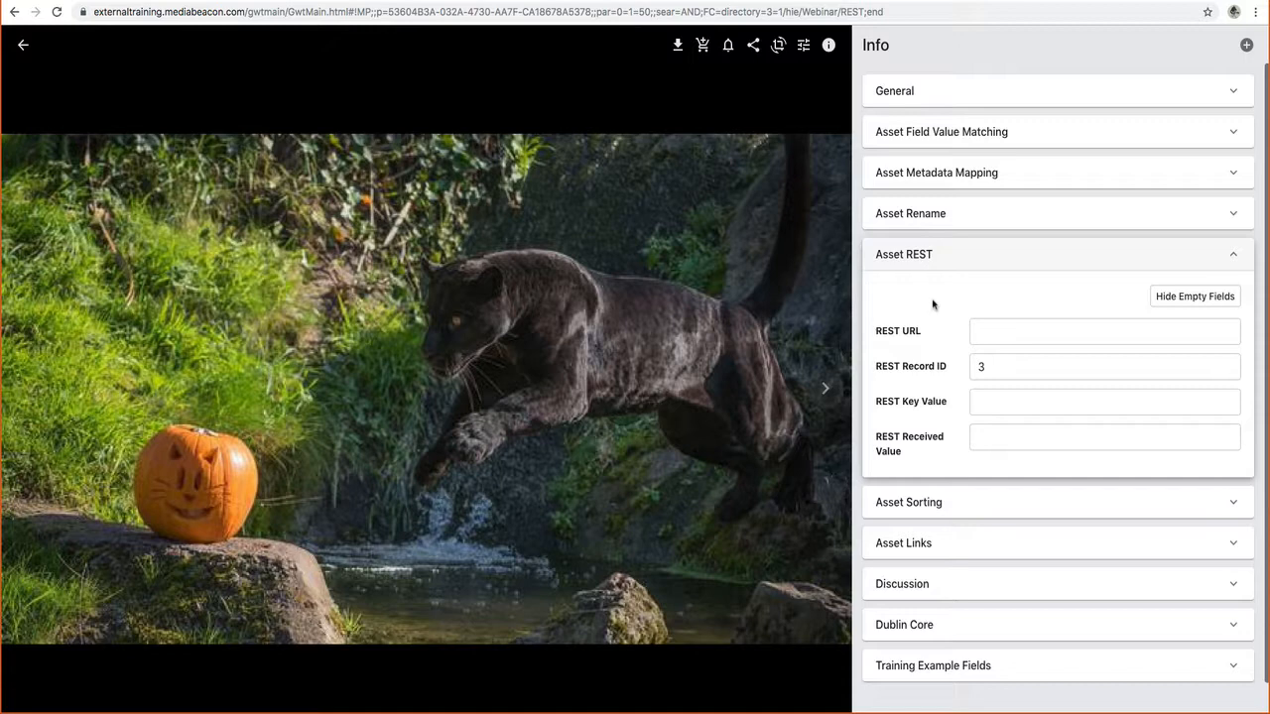
{"action": "left_click", "coordinate": [1007, 367]}
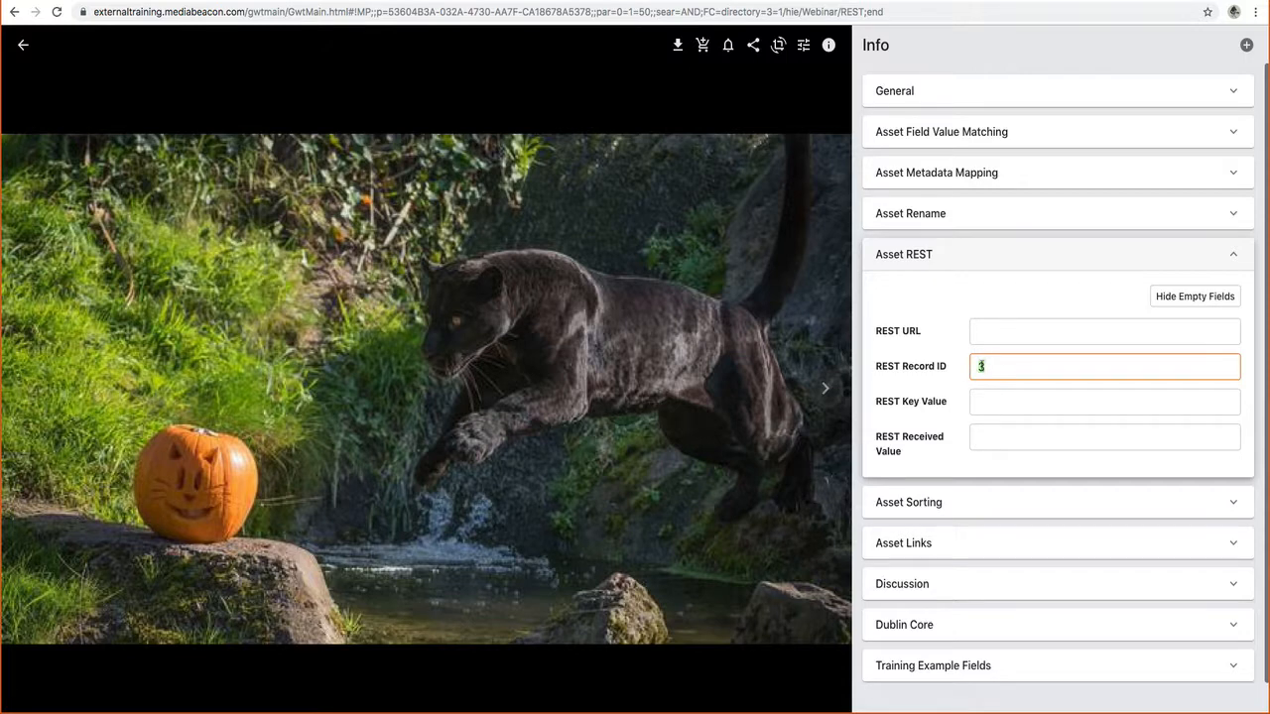
{"action": "left_click", "coordinate": [976, 319]}
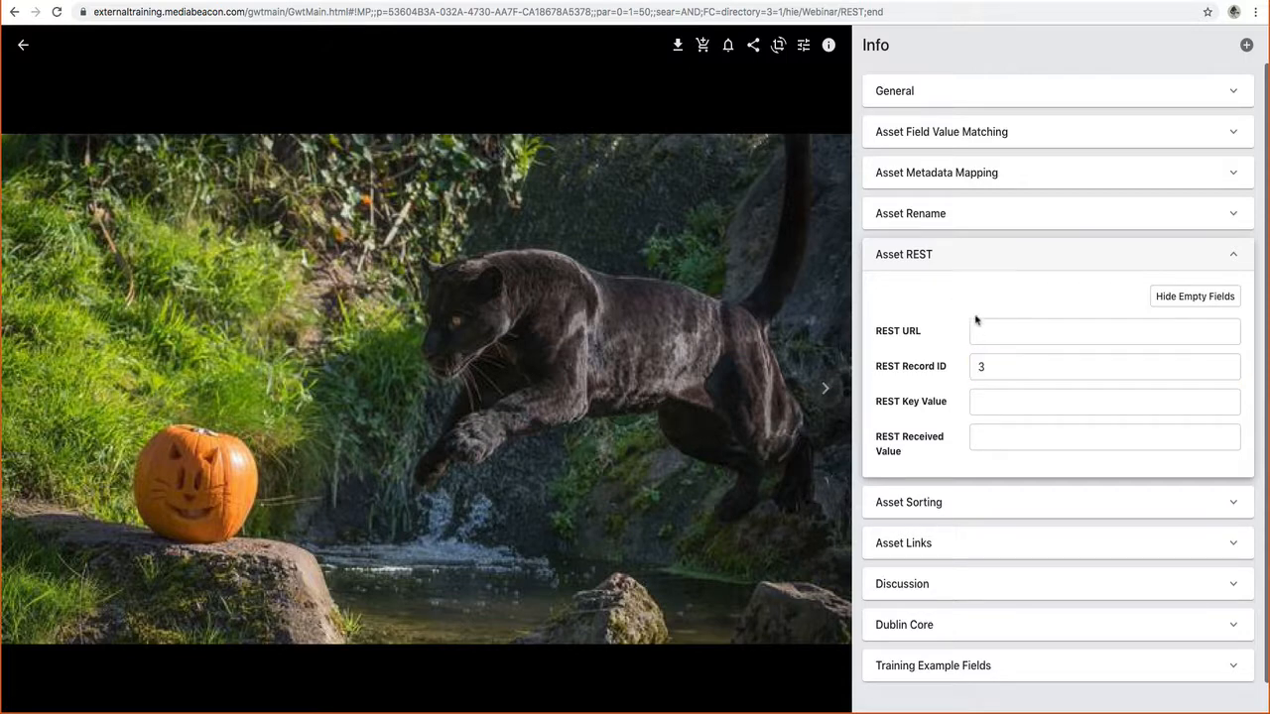
{"action": "left_click", "coordinate": [824, 388]}
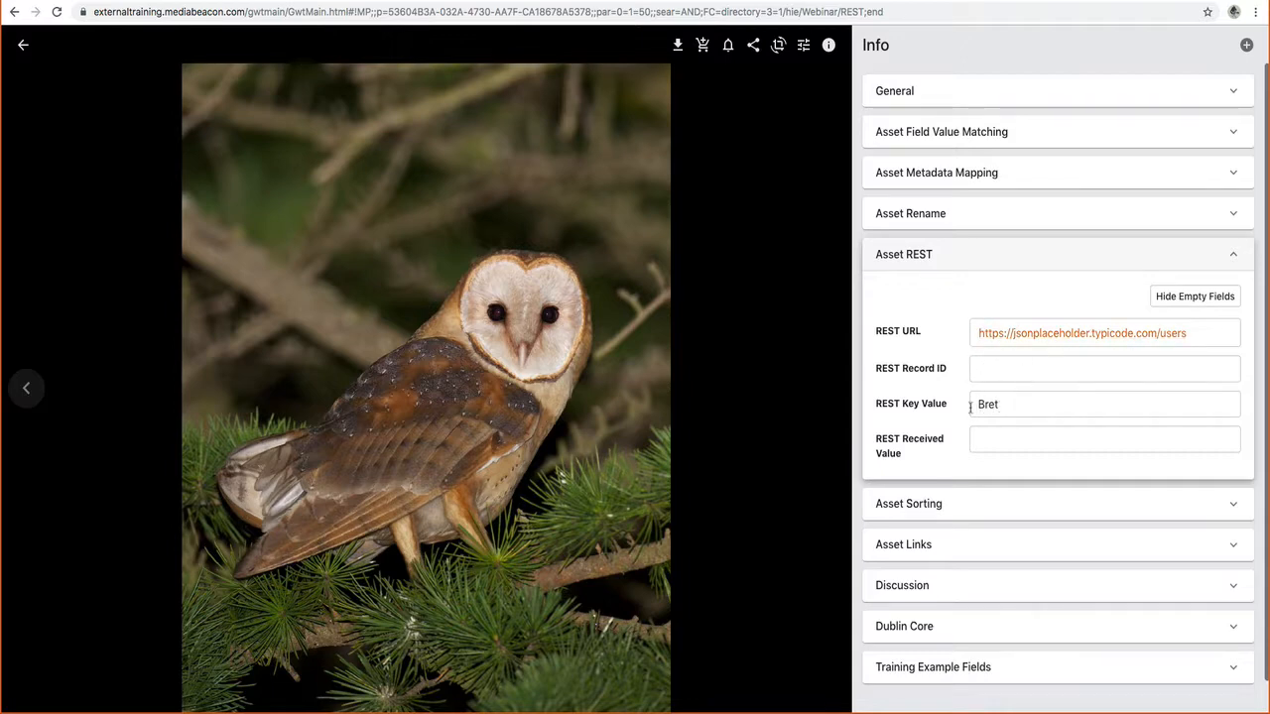
{"action": "left_click", "coordinate": [1021, 409]}
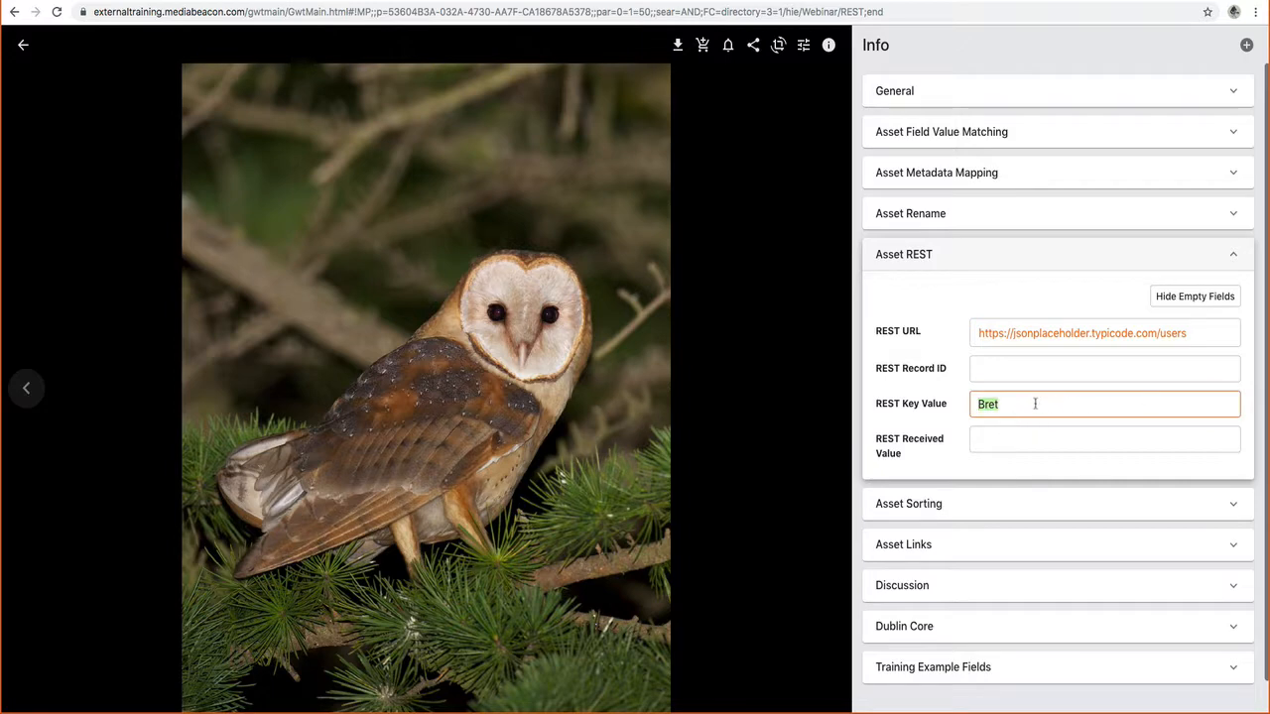
Step: Enable Map Metadata to Assets(s)? in the owl image's Asset Metadata Mapping section and save the metadata
{"action": "left_click", "coordinate": [1004, 139]}
{"action": "left_click", "coordinate": [1042, 305]}
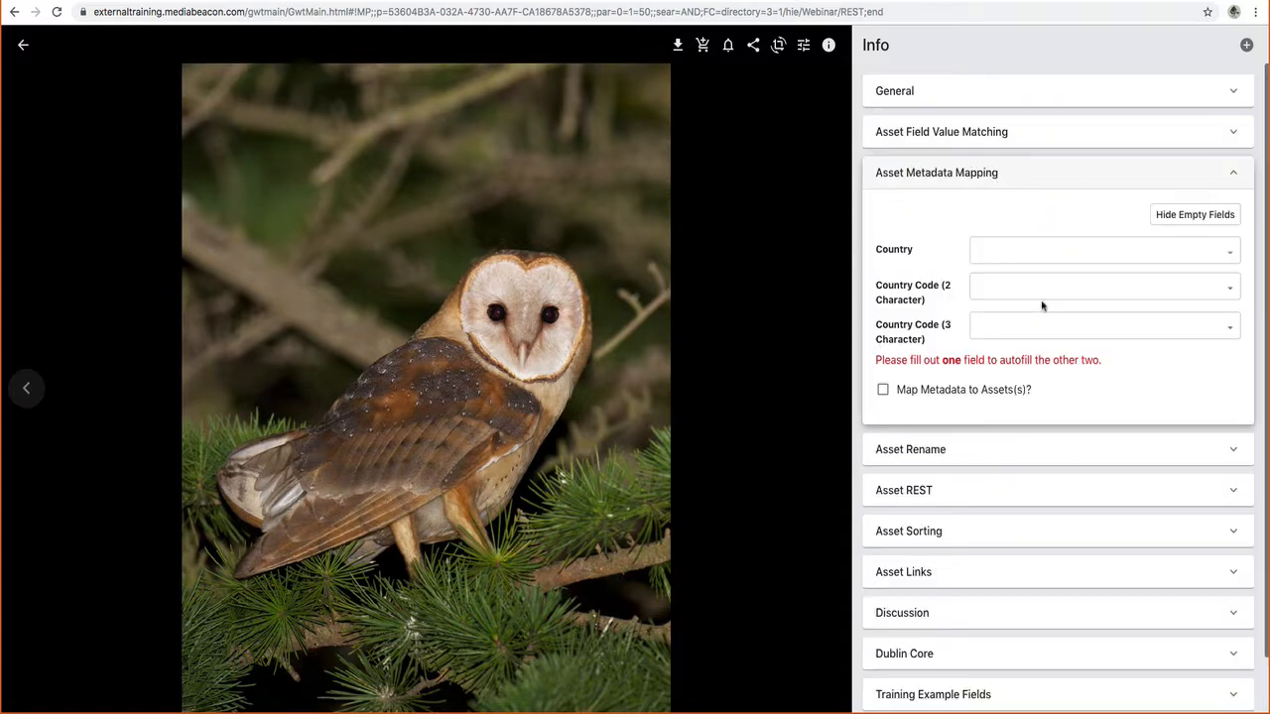
{"action": "left_click", "coordinate": [966, 391]}
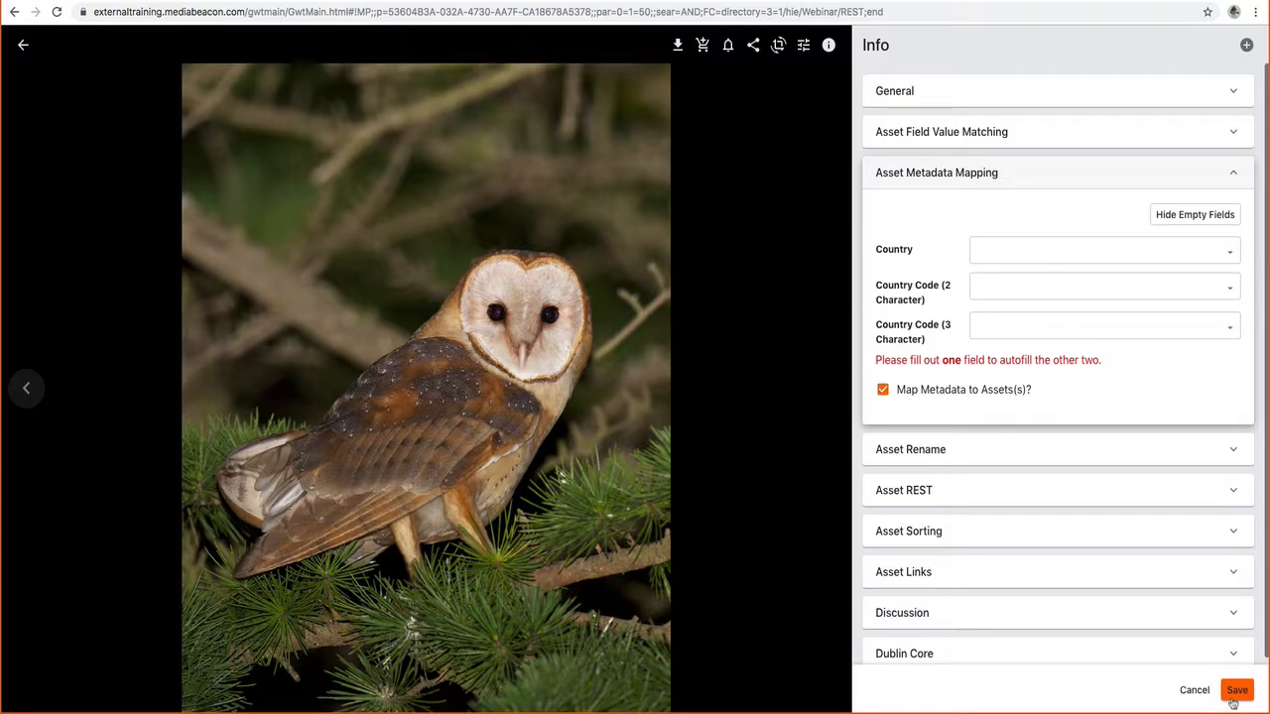
{"action": "left_click", "coordinate": [1233, 698]}
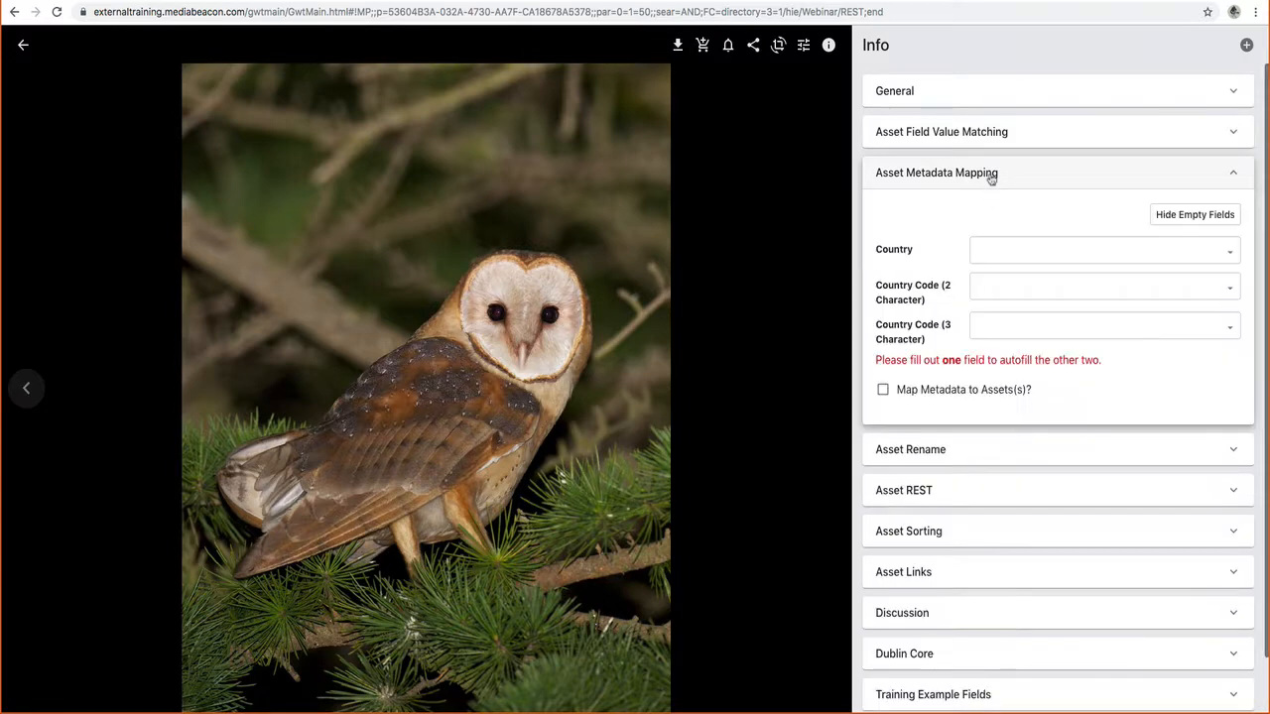
Step: Return to the REST folder view and check the notifications for the owl image's returned value
{"action": "left_click", "coordinate": [22, 46]}
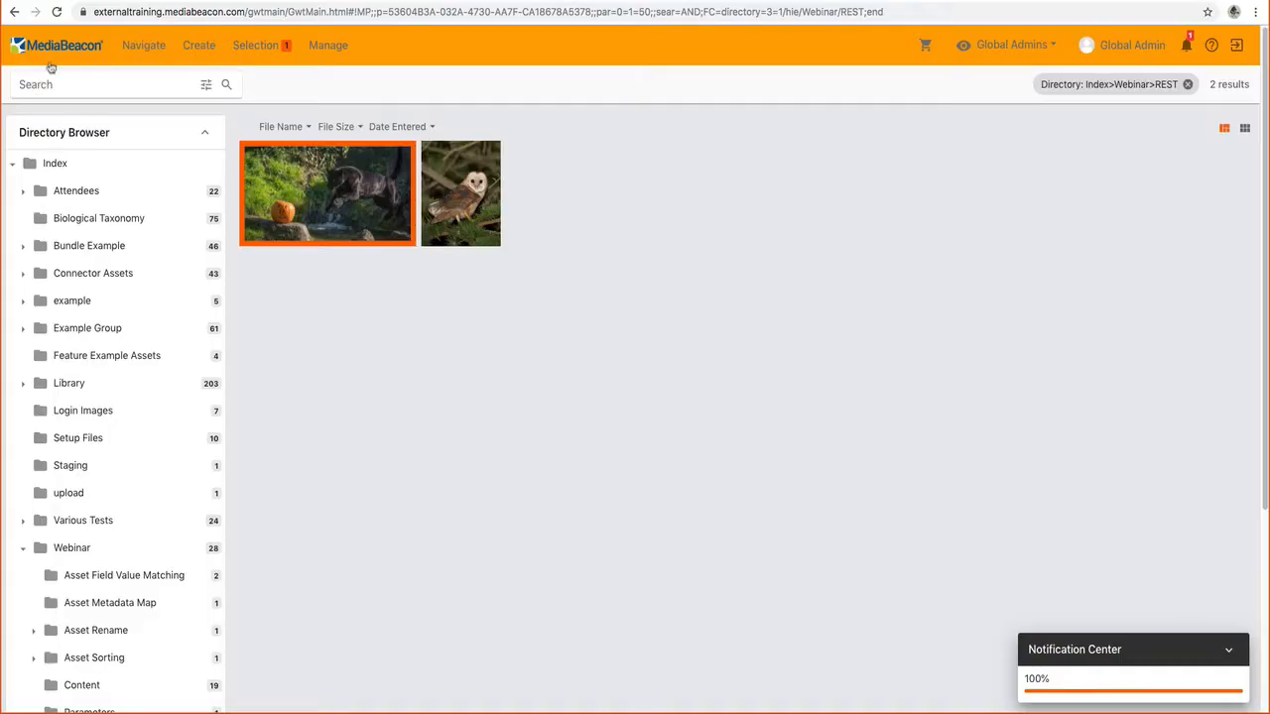
{"action": "left_click", "coordinate": [1186, 45]}
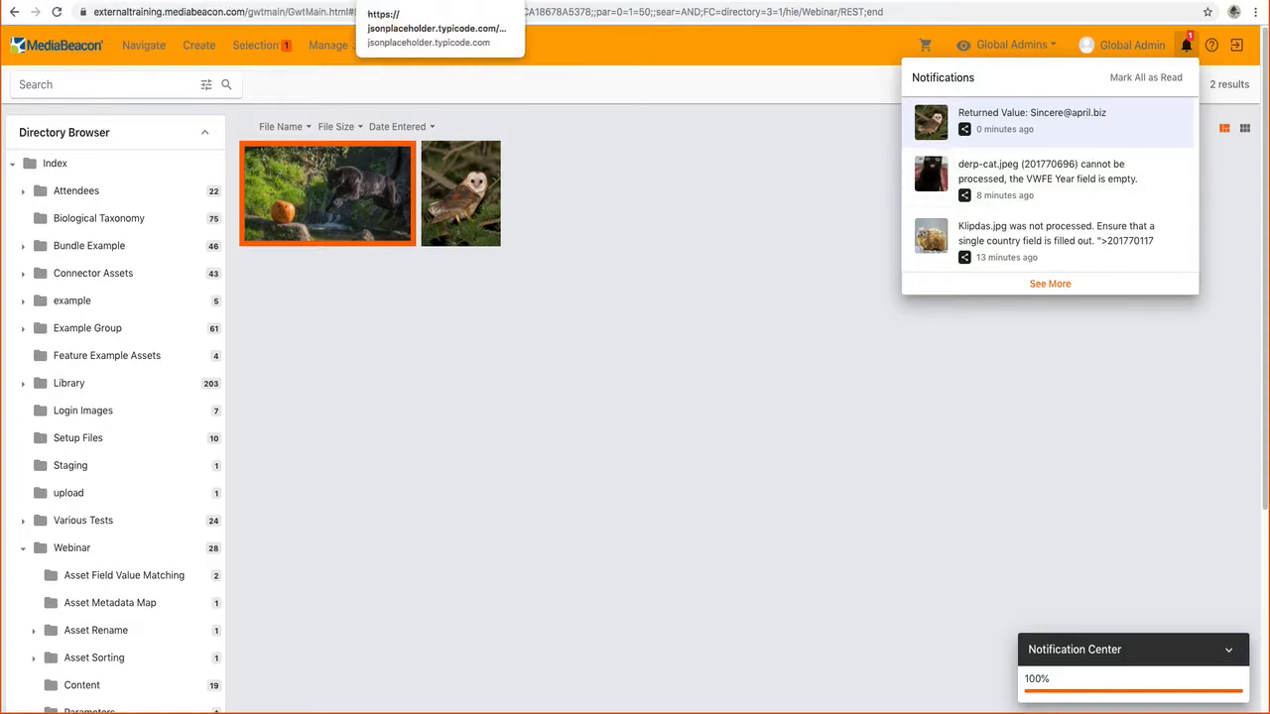
{"action": "left_click", "coordinate": [303, 1]}
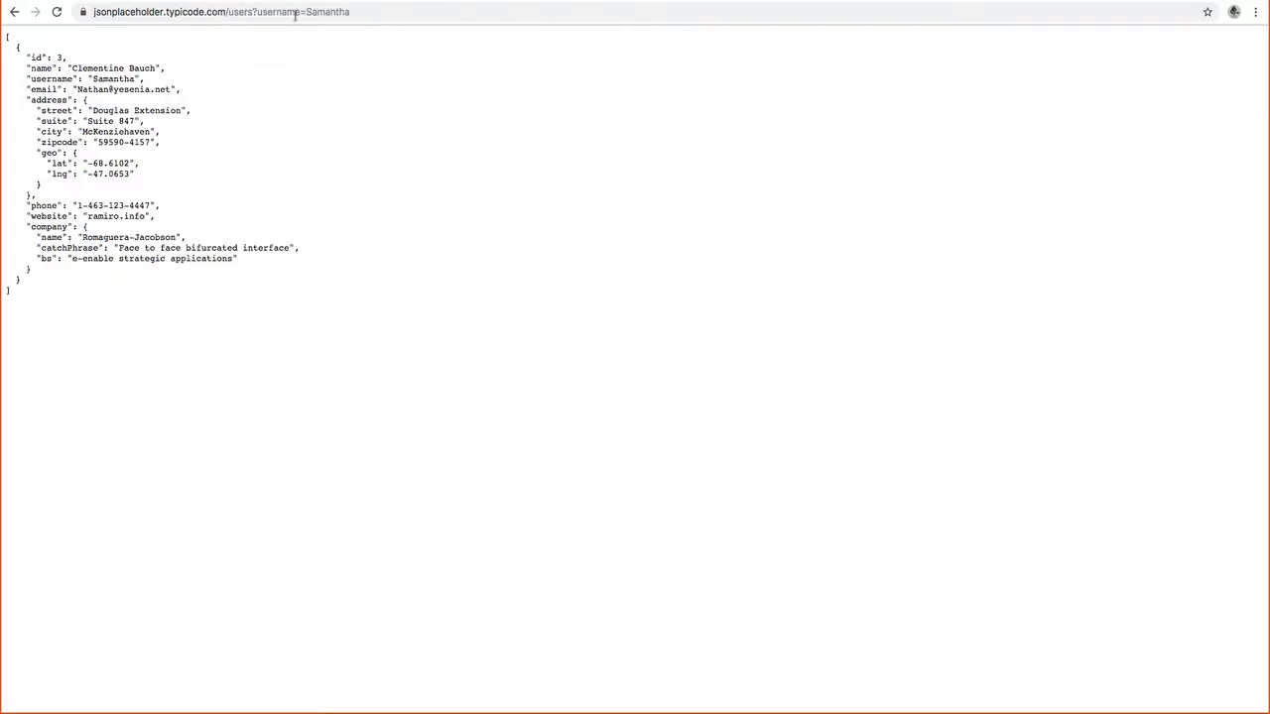
{"action": "left_click", "coordinate": [283, 2]}
{"action": "left_click", "coordinate": [124, 1]}
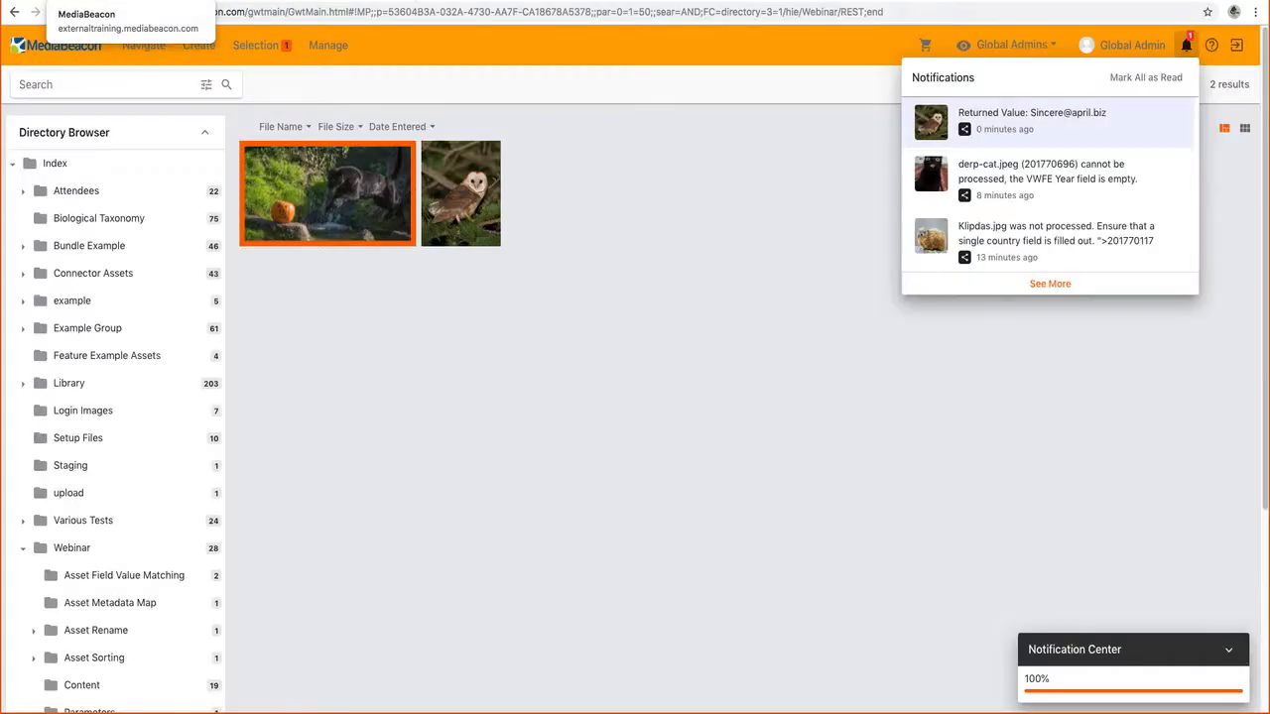
Step: Switch to the jsonplaceholder page and load the complete users list without the username query
{"action": "left_click", "coordinate": [386, 1]}
{"action": "left_click", "coordinate": [356, 12]}
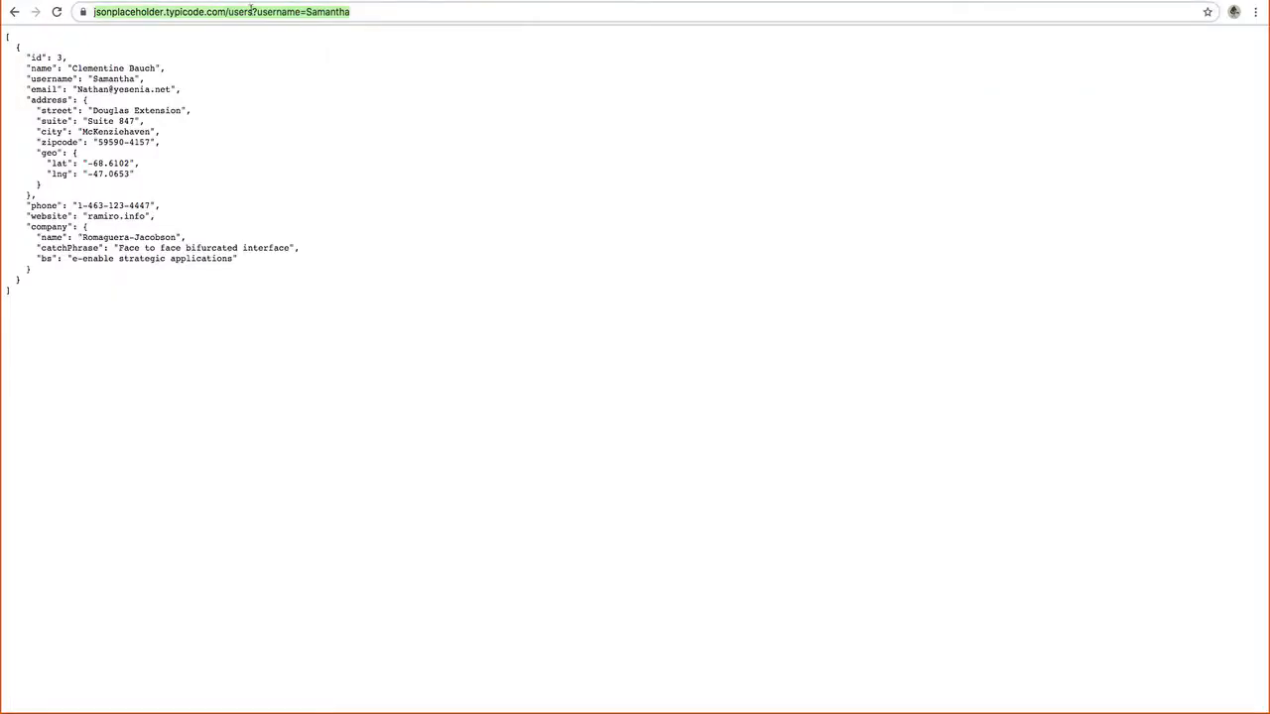
{"action": "left_click", "coordinate": [251, 10]}
{"action": "left_click_drag", "start_coordinate": [285, 10], "coordinate": [448, 14]}
{"action": "key", "text": "BackSpace"}
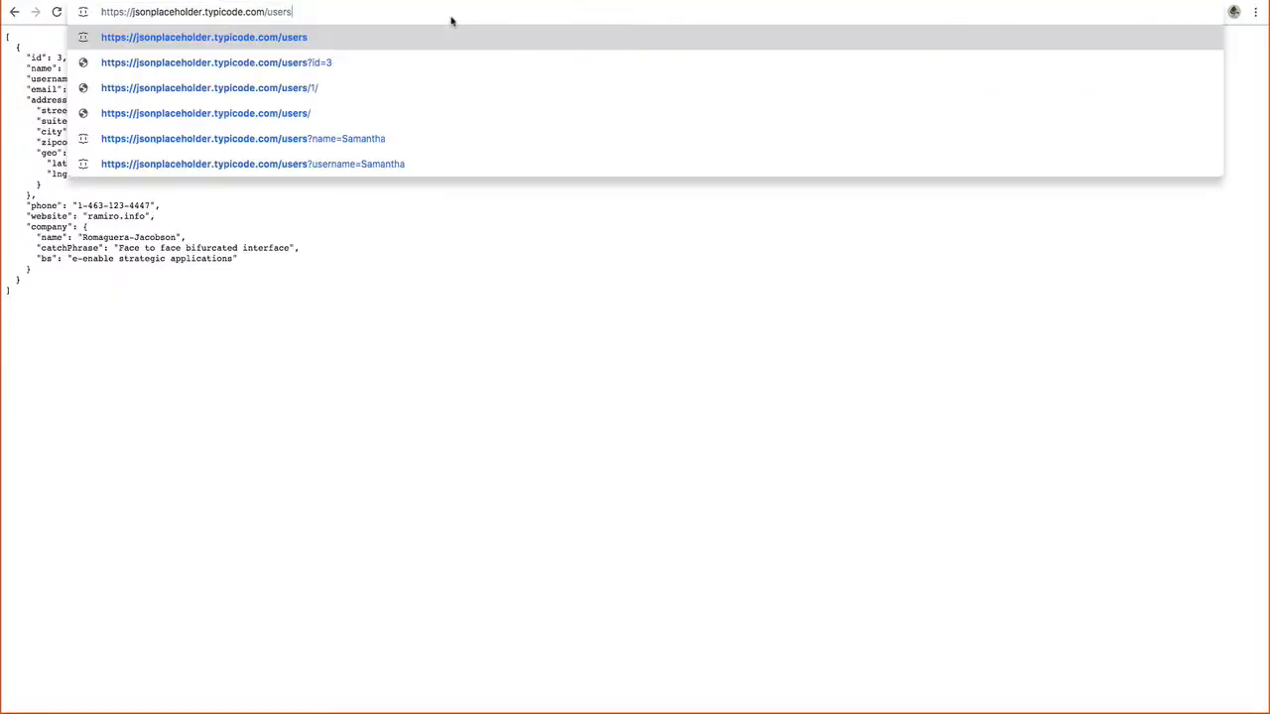
{"action": "key", "text": "Return"}
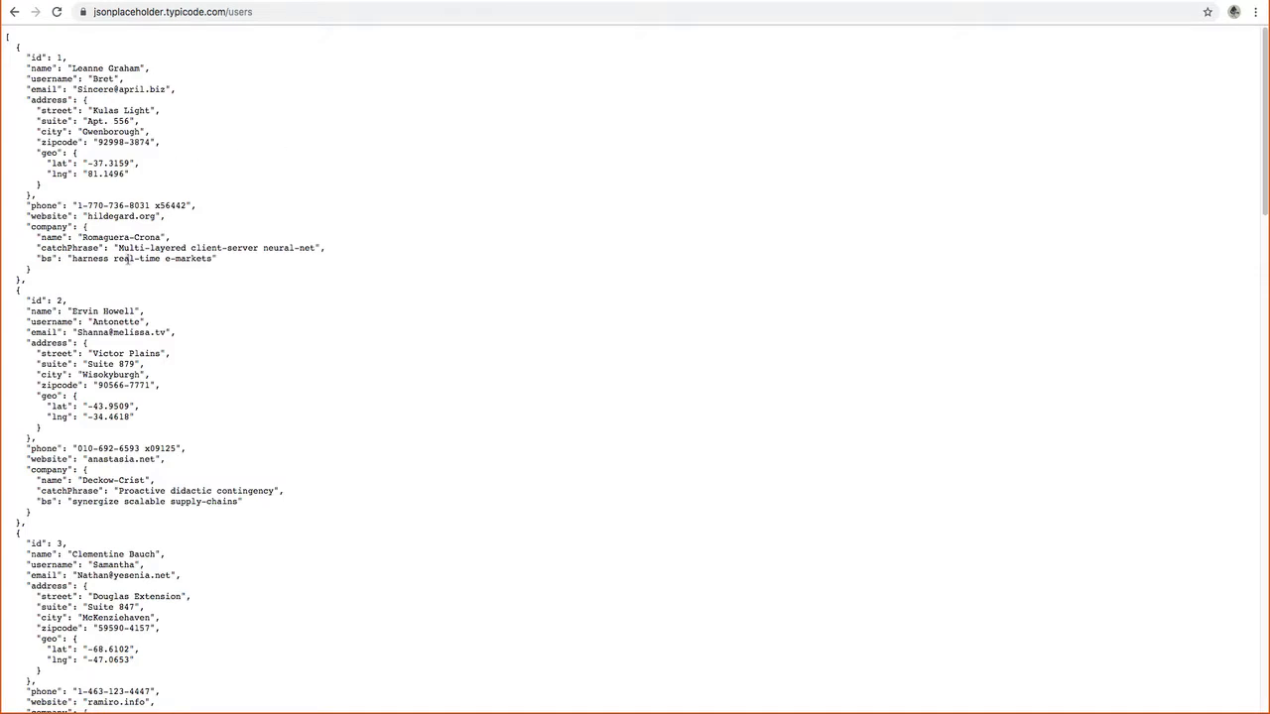
Step: Find the owl image's REST key username in the users list and highlight that record's email address
{"action": "key", "text": "super+f"}
{"action": "type", "text": "bret"}
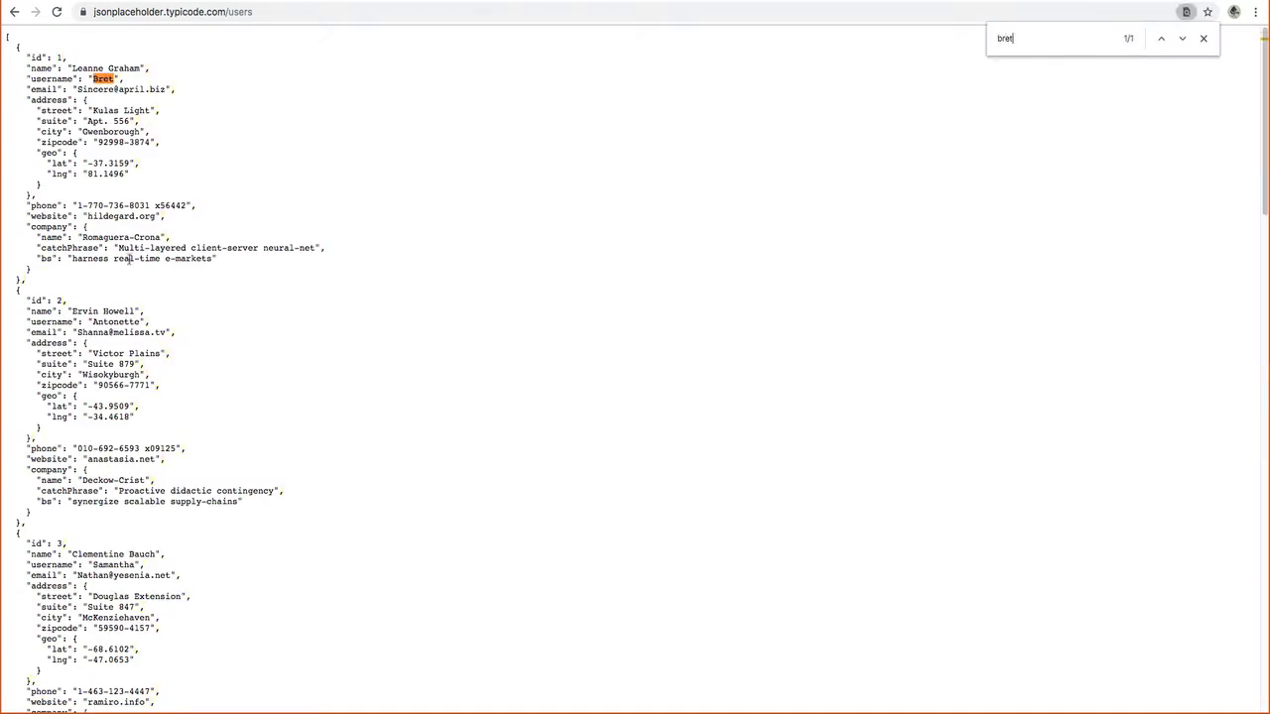
{"action": "left_click_drag", "start_coordinate": [78, 89], "coordinate": [166, 87]}
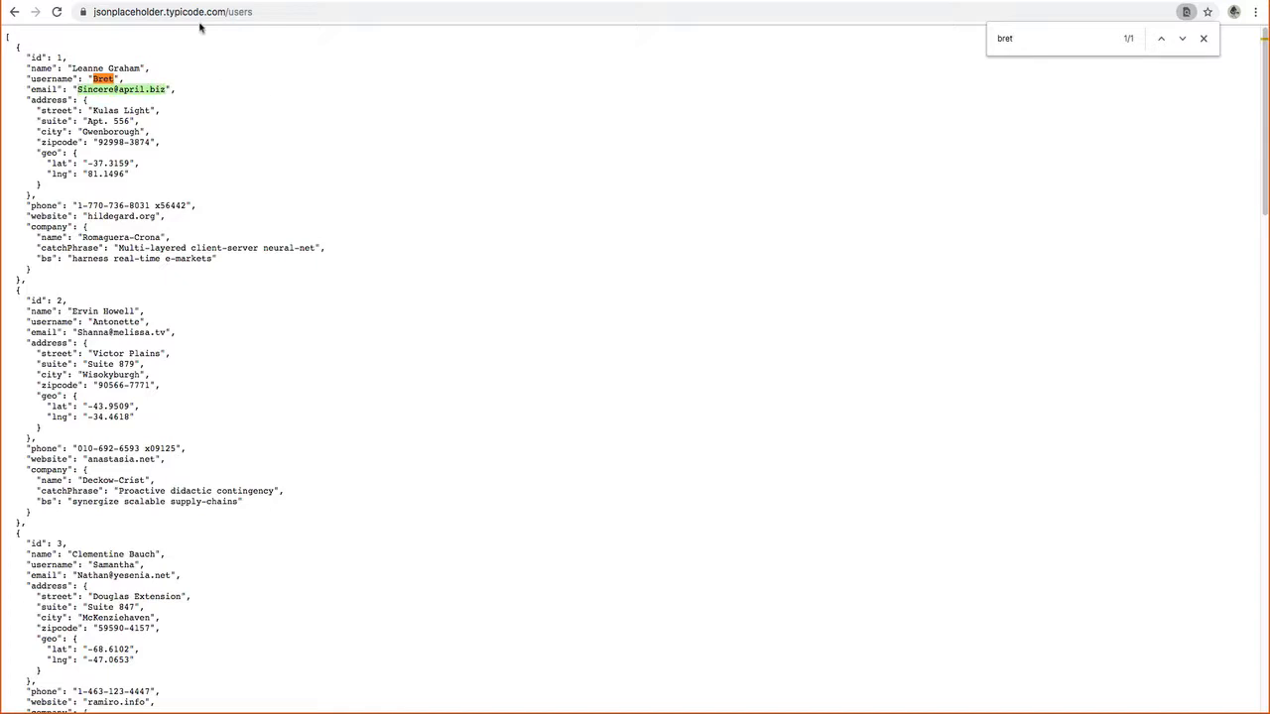
Step: Return to MediaBeacon, close the notifications, and open the REST Node VWF workflow in the Workflow Manager
{"action": "left_click", "coordinate": [260, 1]}
{"action": "left_click", "coordinate": [124, 1]}
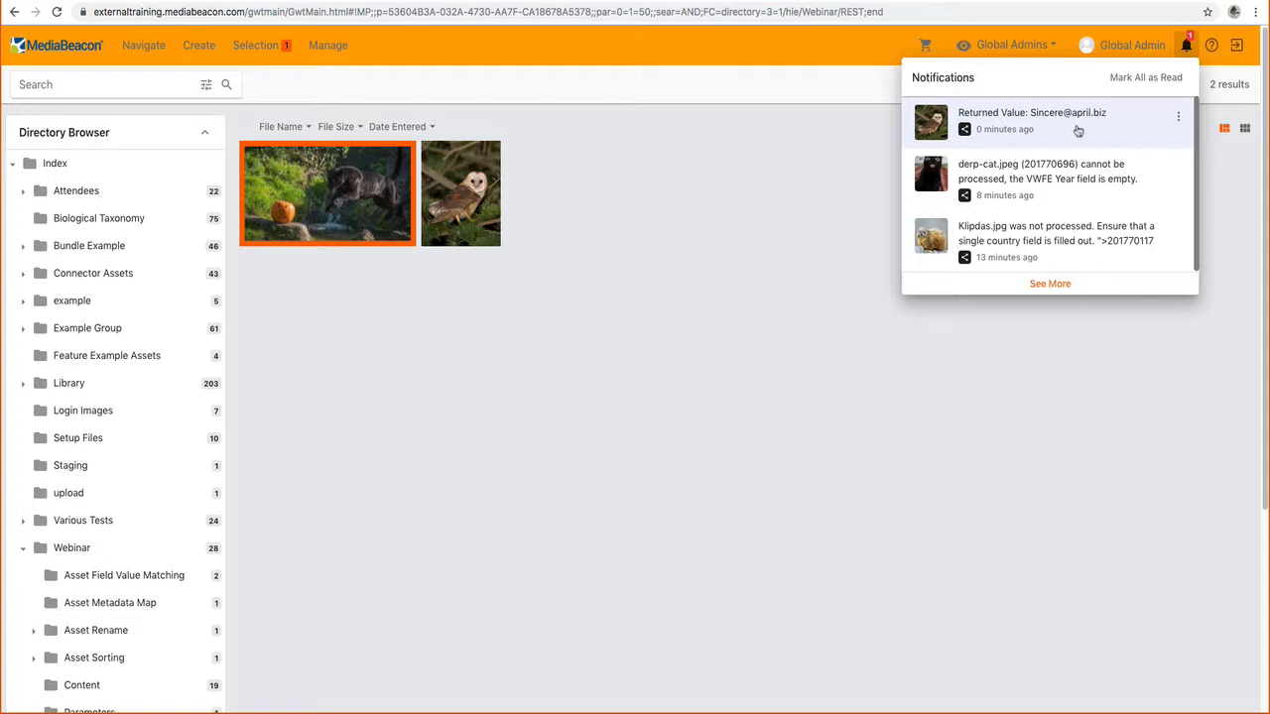
{"action": "left_click", "coordinate": [507, 213]}
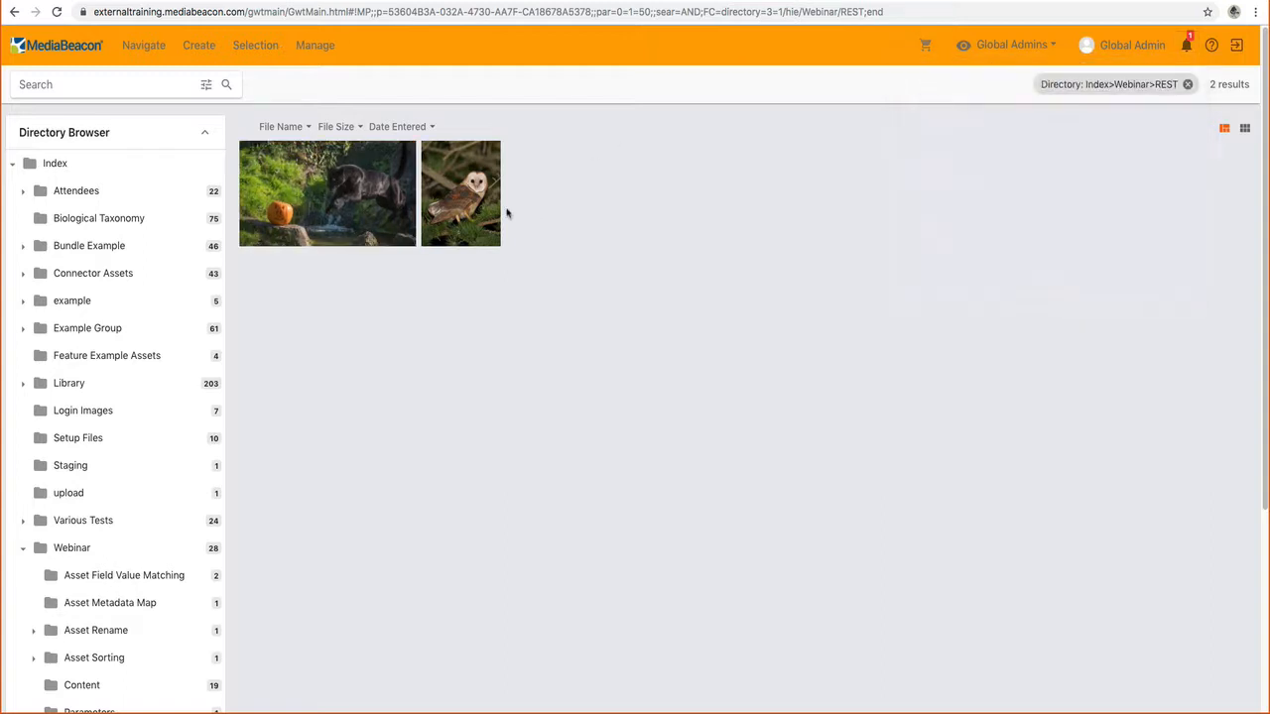
{"action": "left_click", "coordinate": [314, 46]}
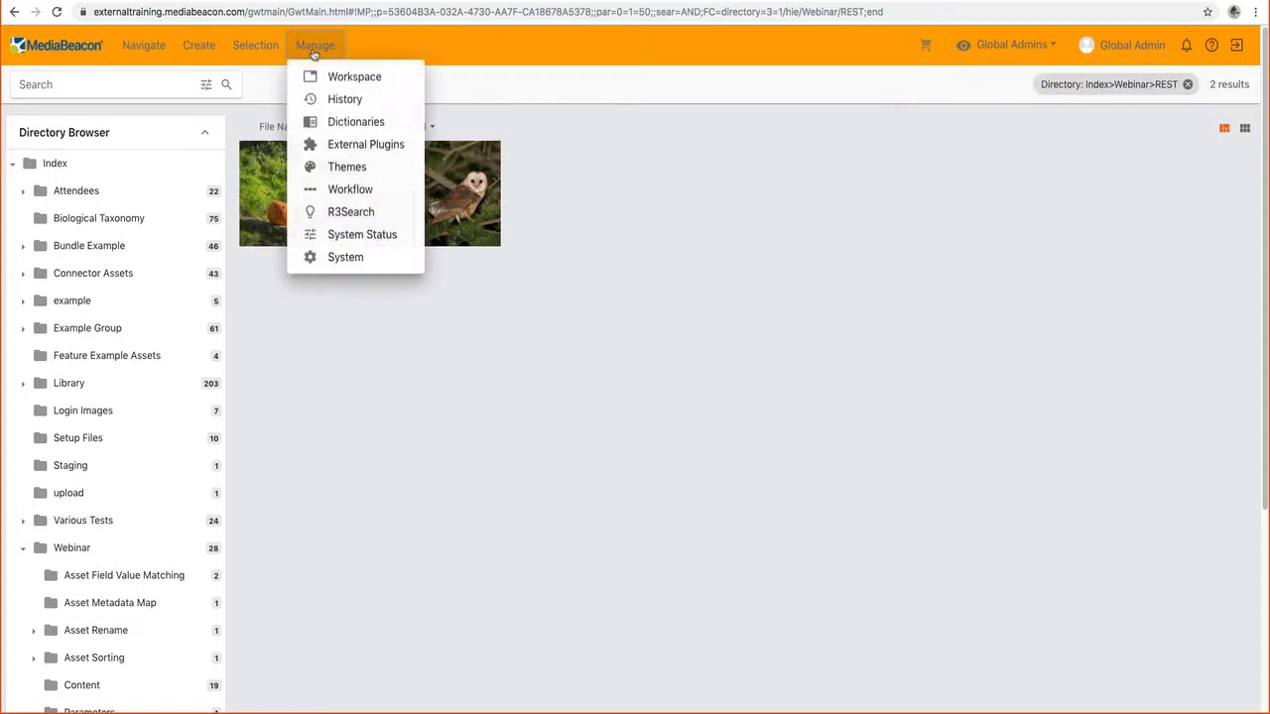
{"action": "left_click", "coordinate": [333, 191]}
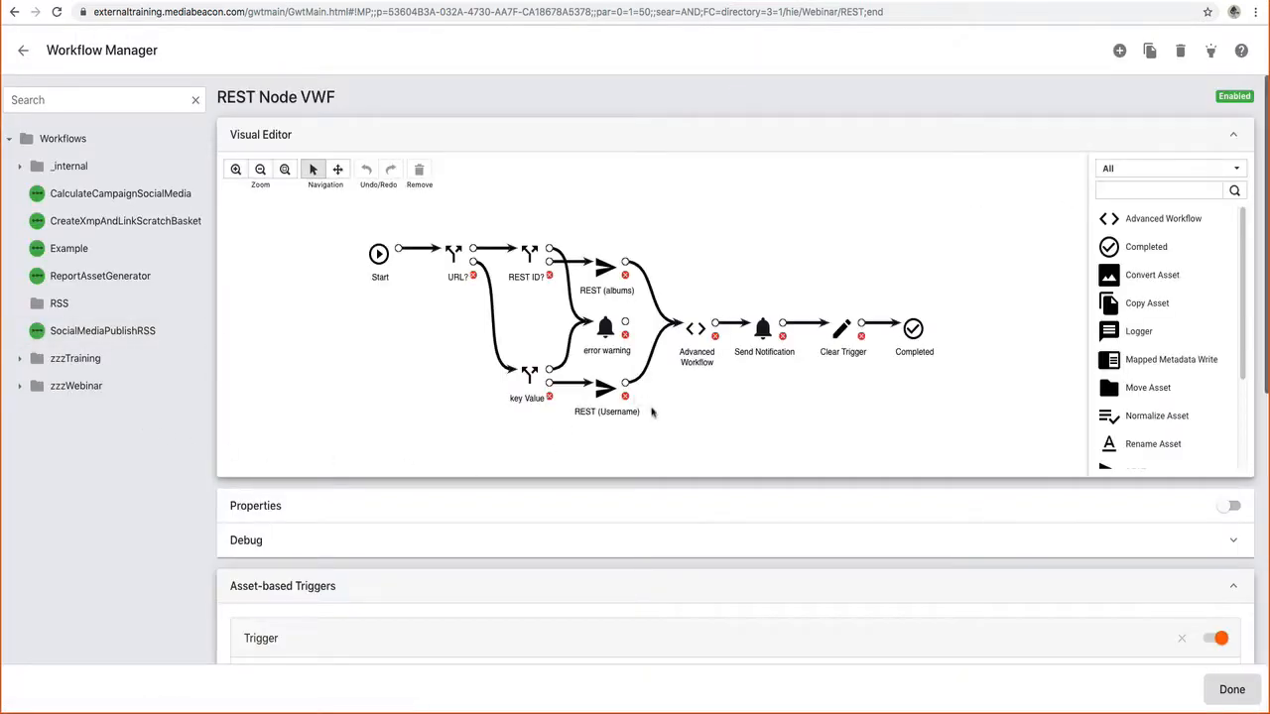
Step: Inspect the routing settings of the REST ID?, key Value, and URL? nodes, closing each dialog without edits
{"action": "left_click", "coordinate": [610, 290]}
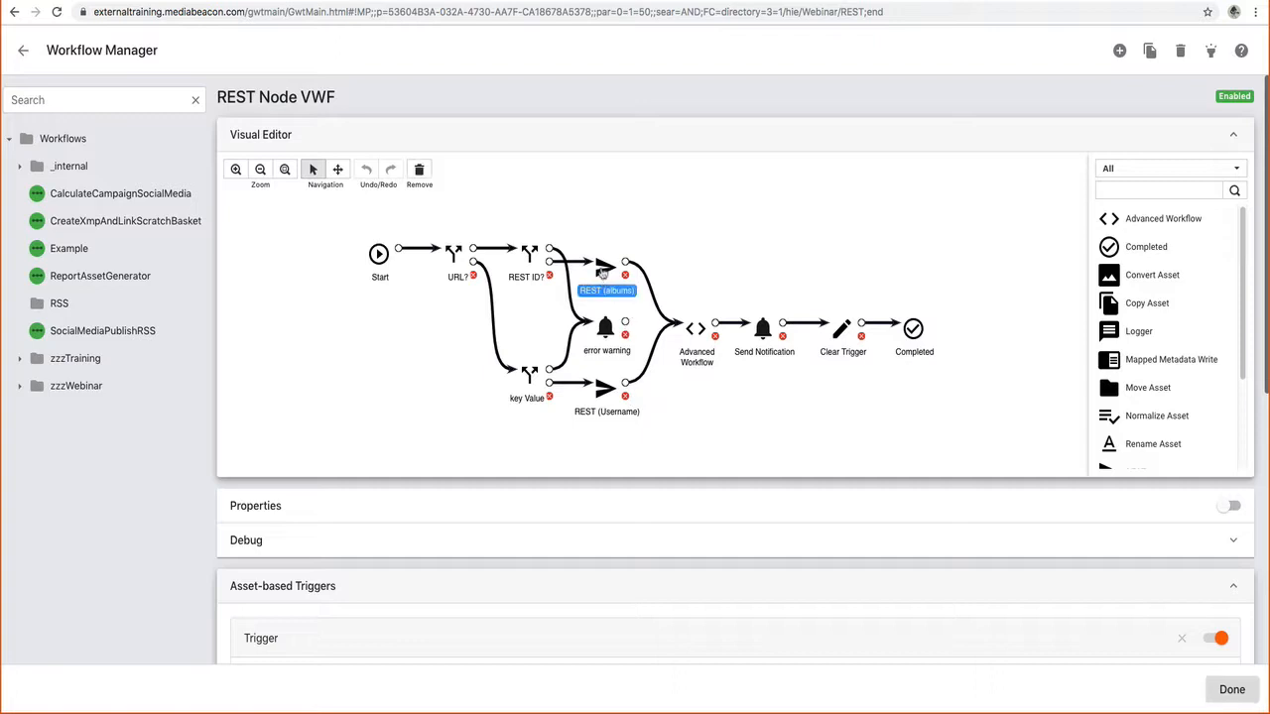
{"action": "double_click", "coordinate": [540, 254]}
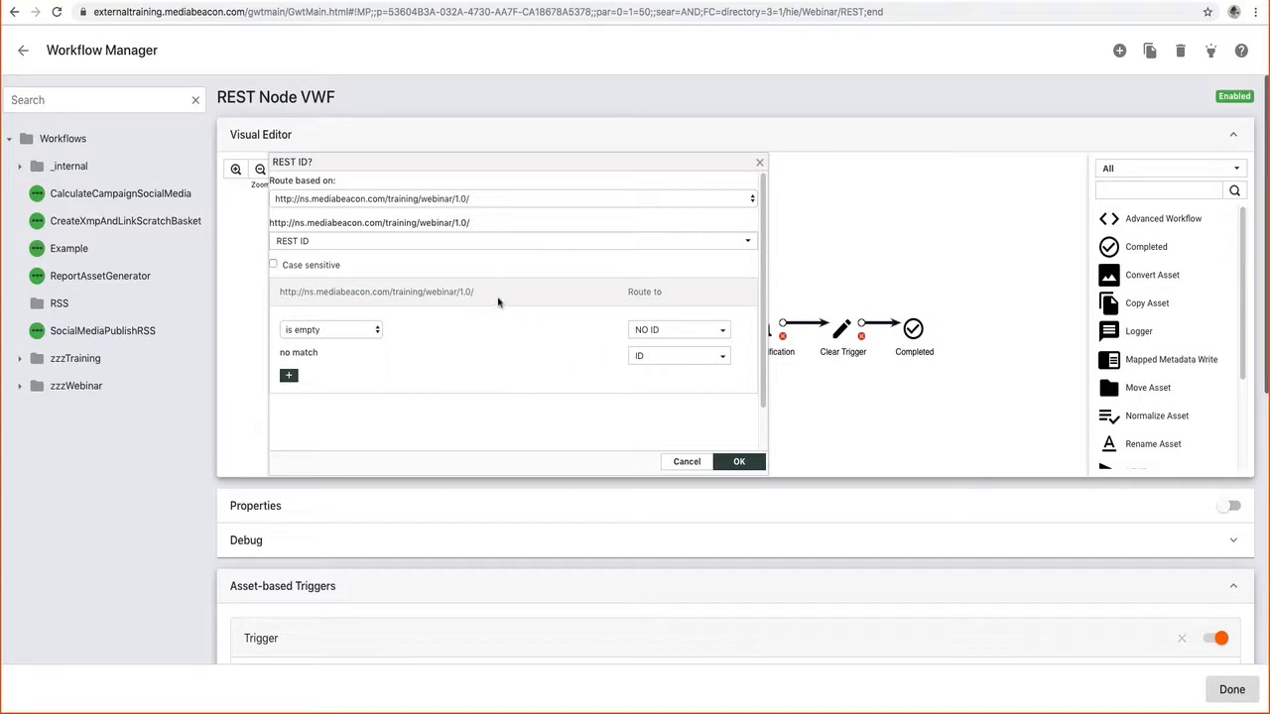
{"action": "left_click", "coordinate": [759, 164]}
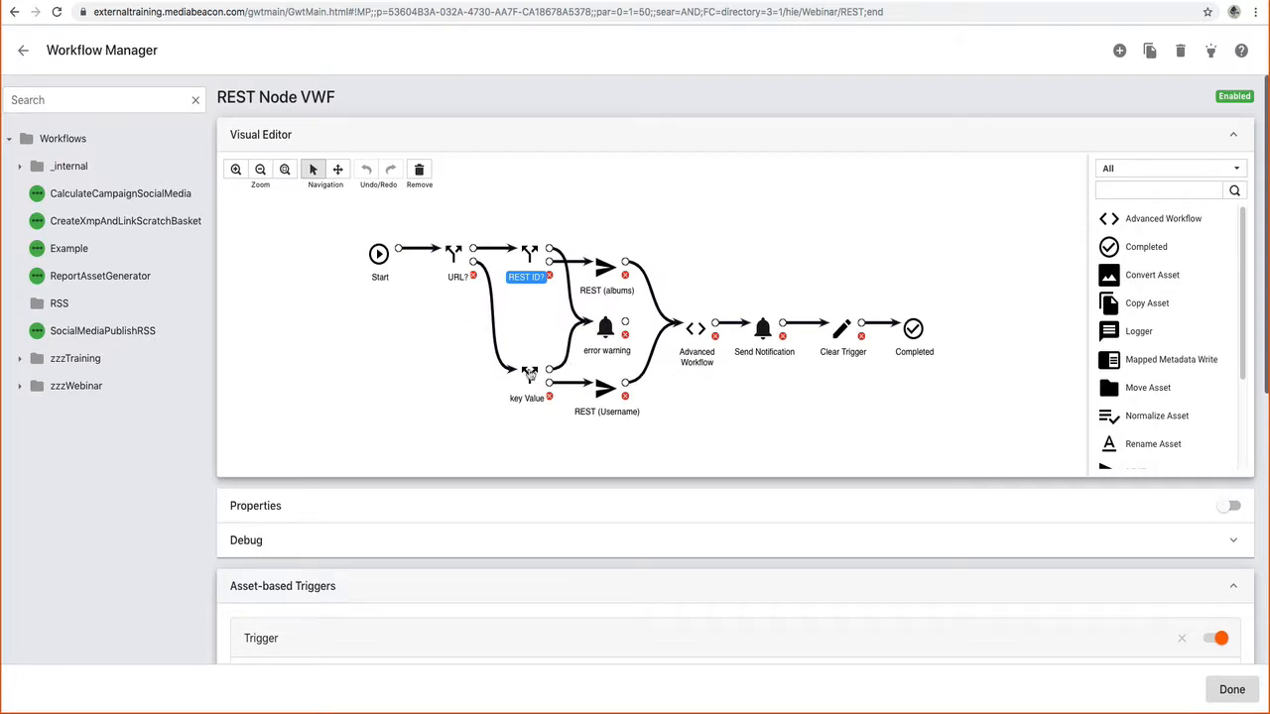
{"action": "double_click", "coordinate": [530, 373]}
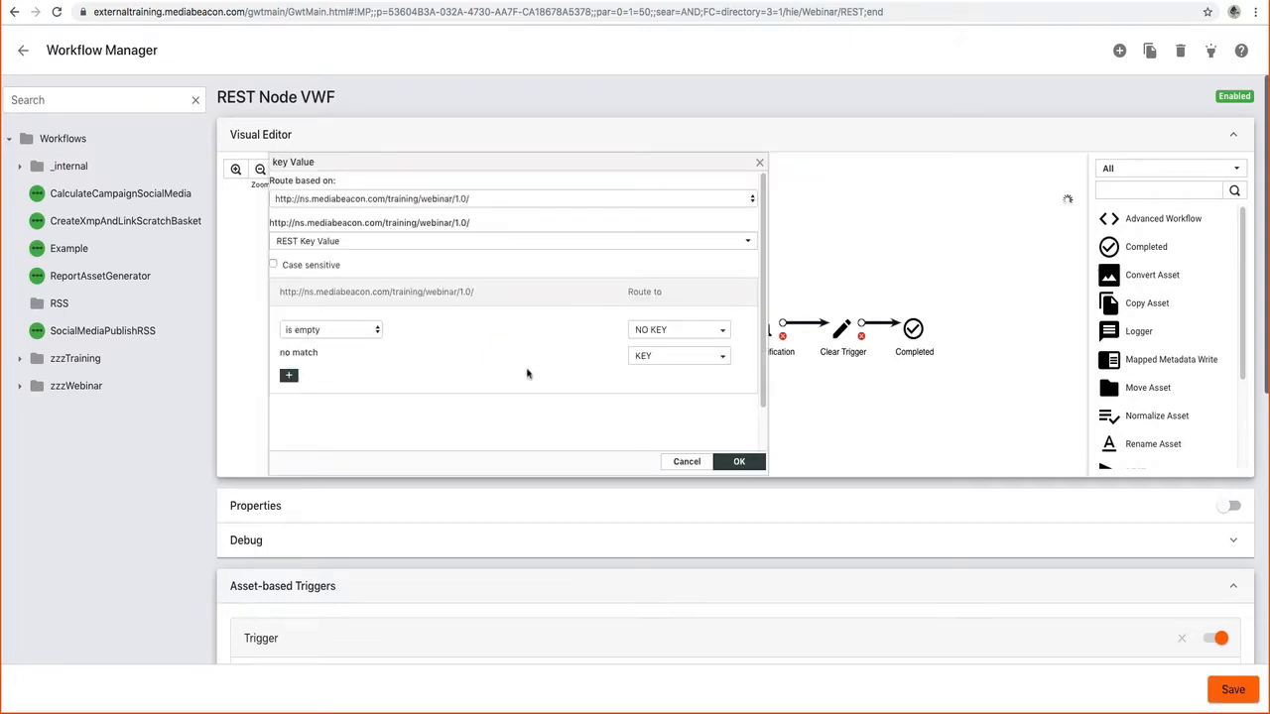
{"action": "left_click", "coordinate": [759, 163]}
{"action": "double_click", "coordinate": [460, 253]}
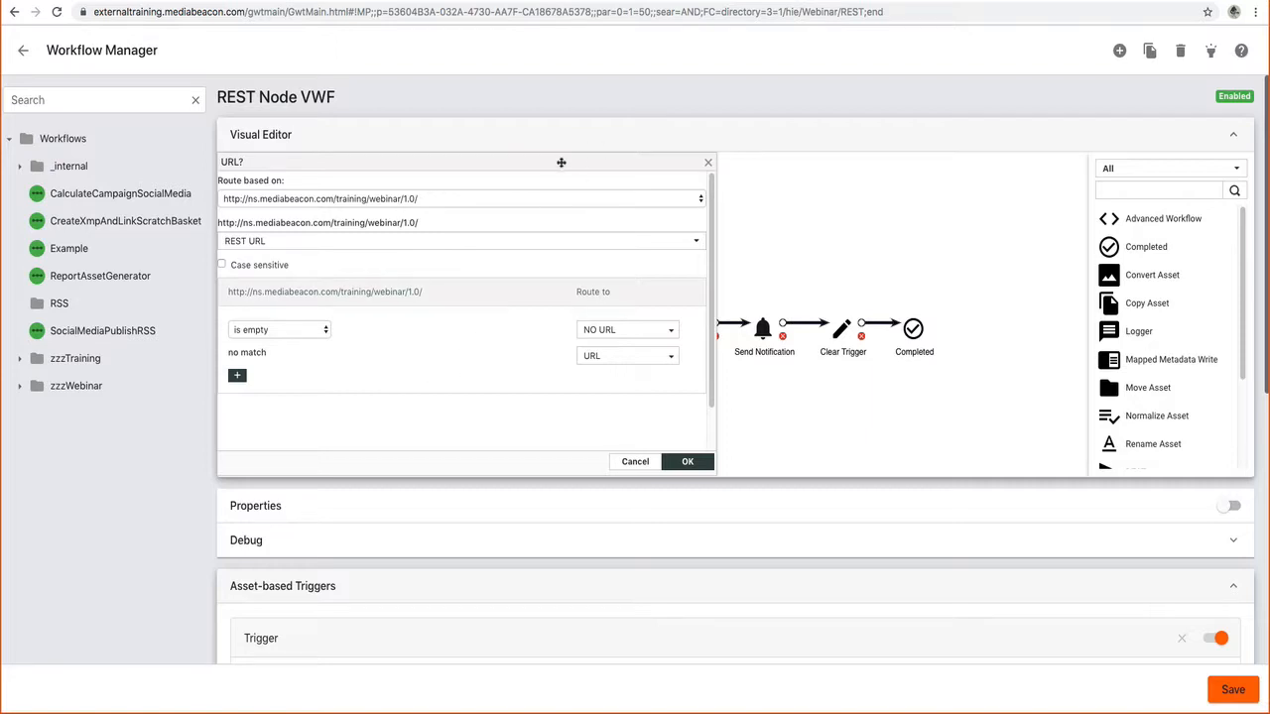
{"action": "left_click_drag", "start_coordinate": [560, 161], "coordinate": [654, 162]}
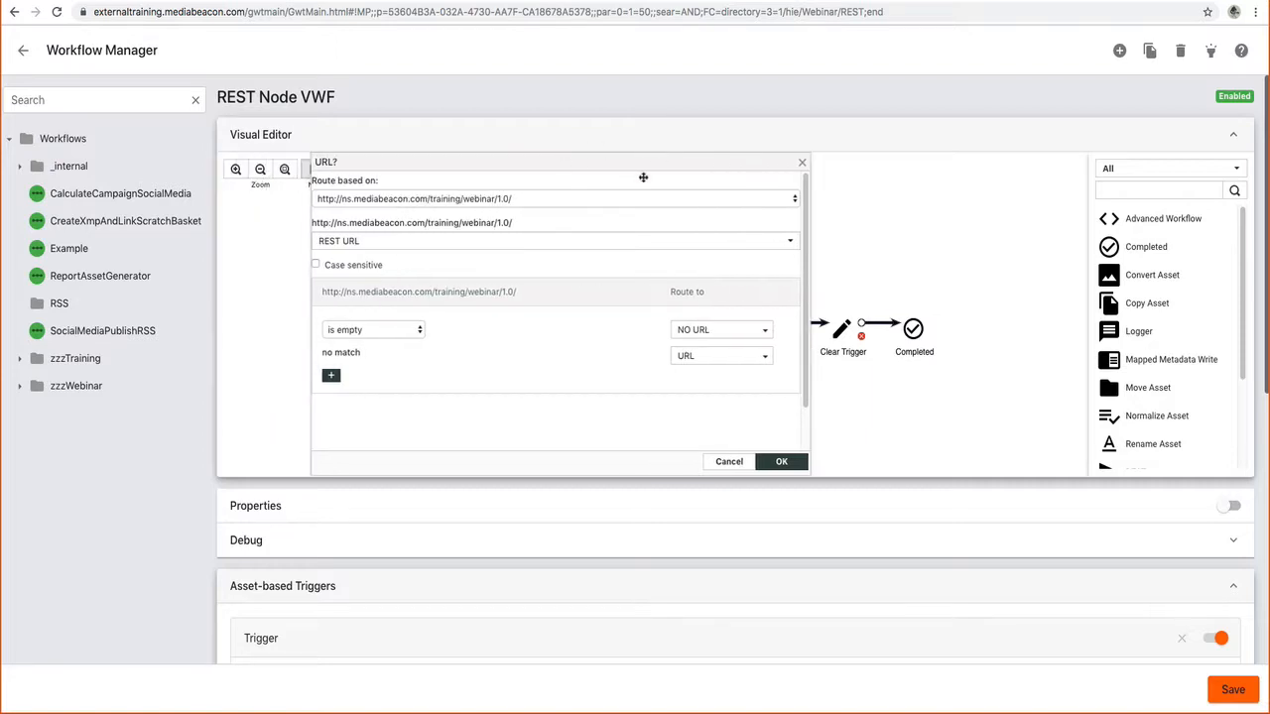
{"action": "left_click", "coordinate": [801, 163]}
Step: Review the key Value node's routing and the REST (Username) node's request settings, highlighting the username parameter name
{"action": "double_click", "coordinate": [526, 372]}
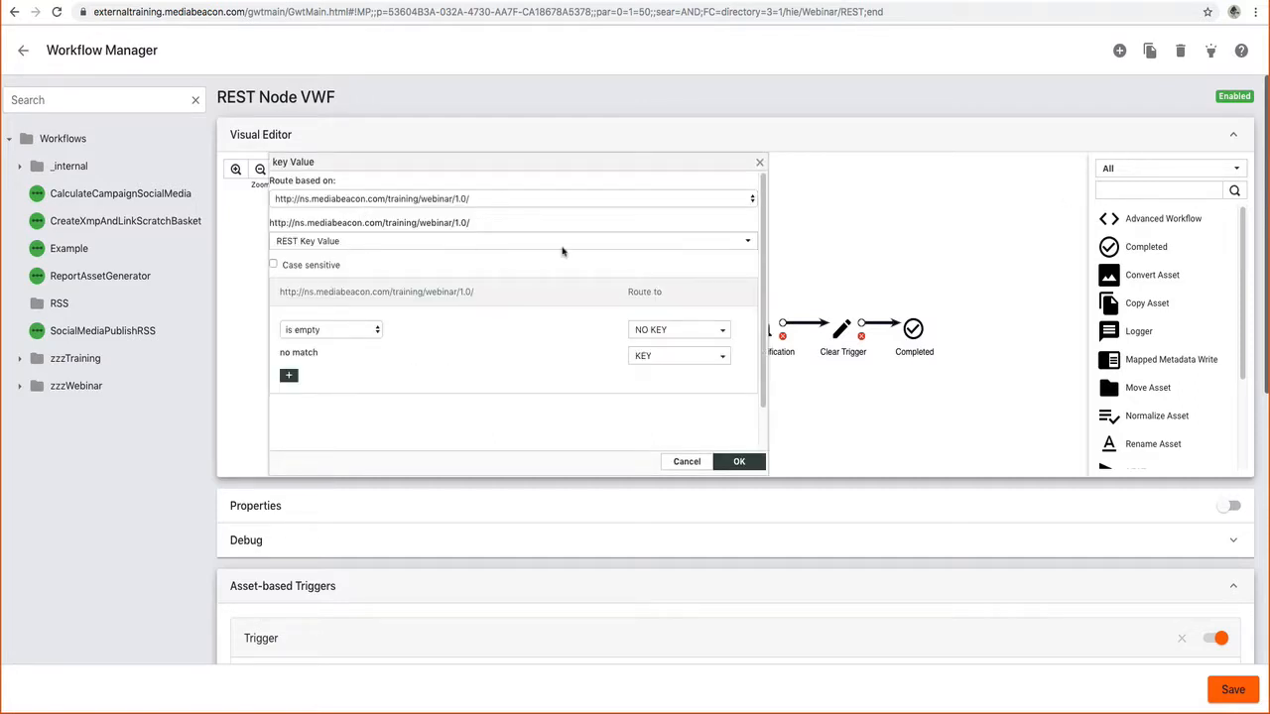
{"action": "left_click", "coordinate": [759, 163]}
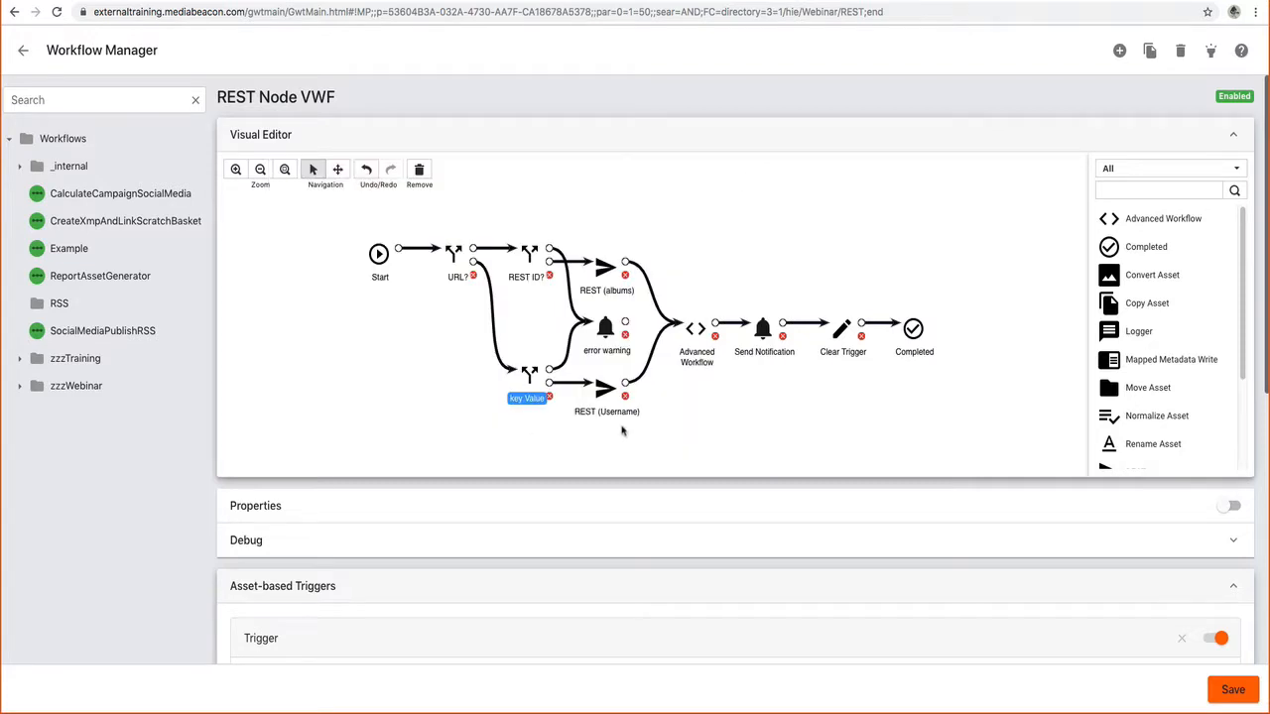
{"action": "double_click", "coordinate": [603, 394]}
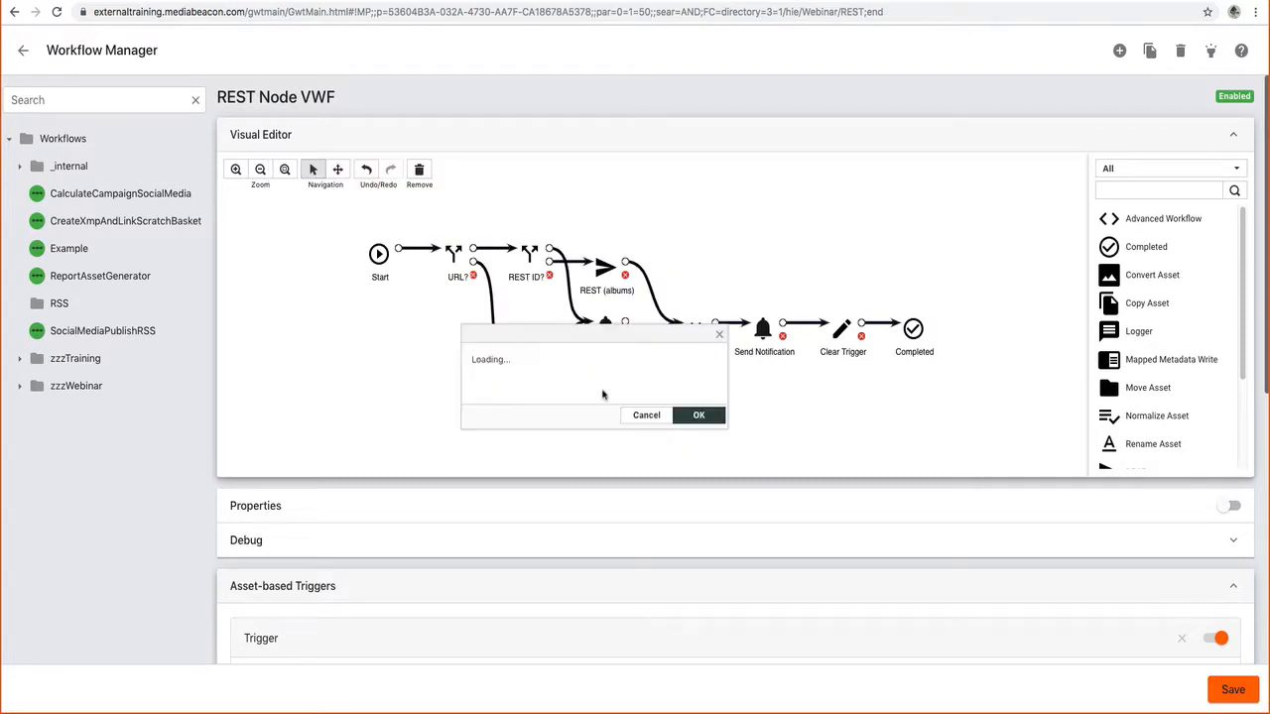
{"action": "left_click_drag", "start_coordinate": [496, 411], "coordinate": [414, 415]}
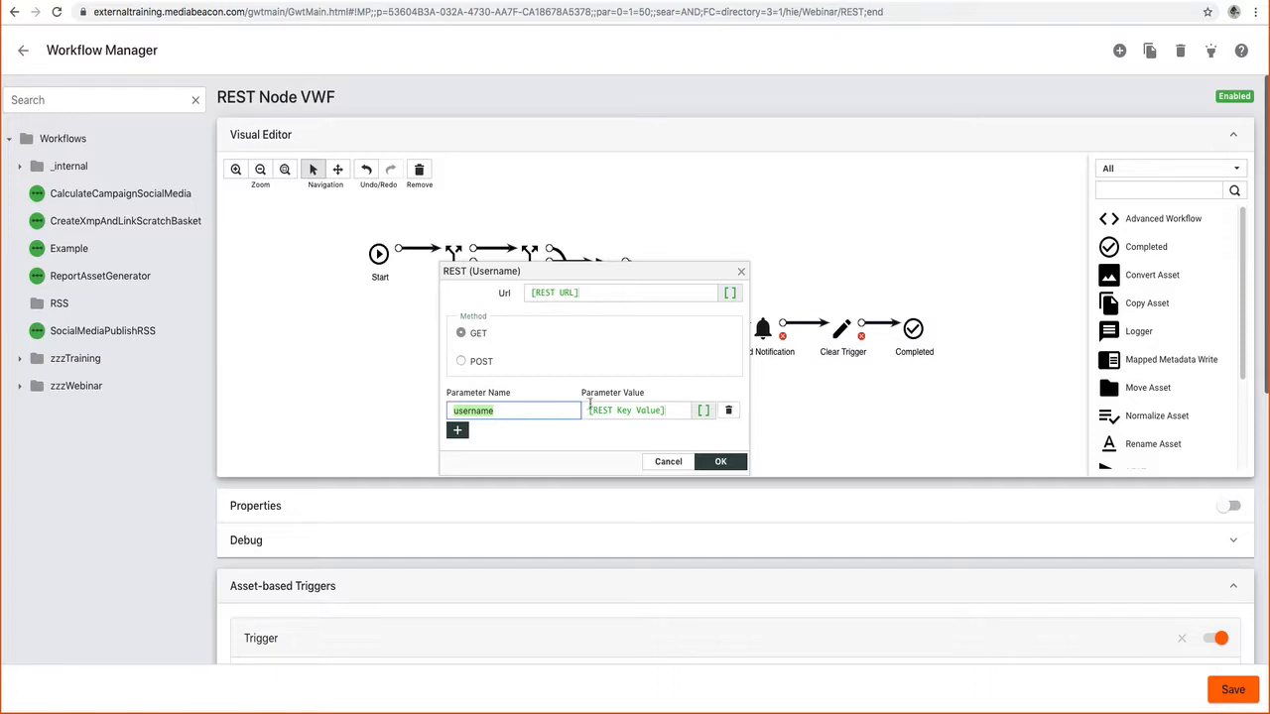
{"action": "left_click", "coordinate": [741, 271]}
{"action": "left_click", "coordinate": [741, 272]}
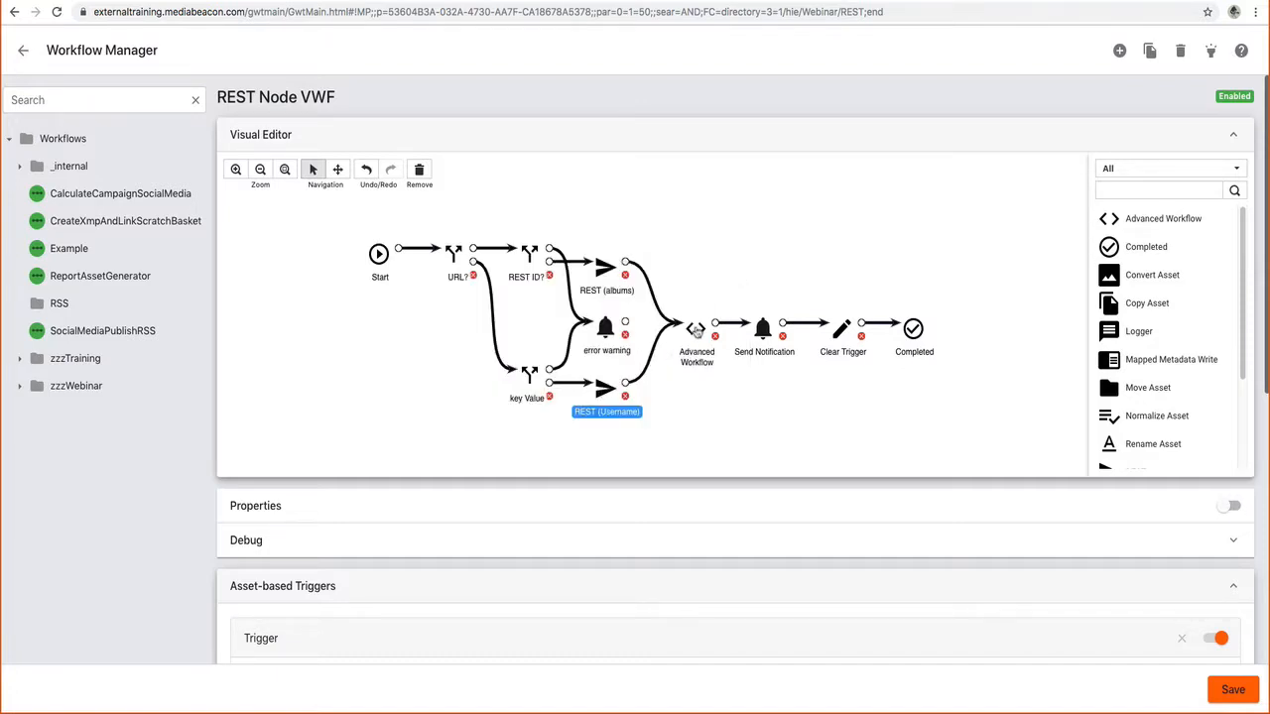
Step: Examine the Advanced Workflow node's target and parameters, highlighting recdJSON and its [Input] value and moving the dialog clear of the diagram
{"action": "double_click", "coordinate": [698, 333]}
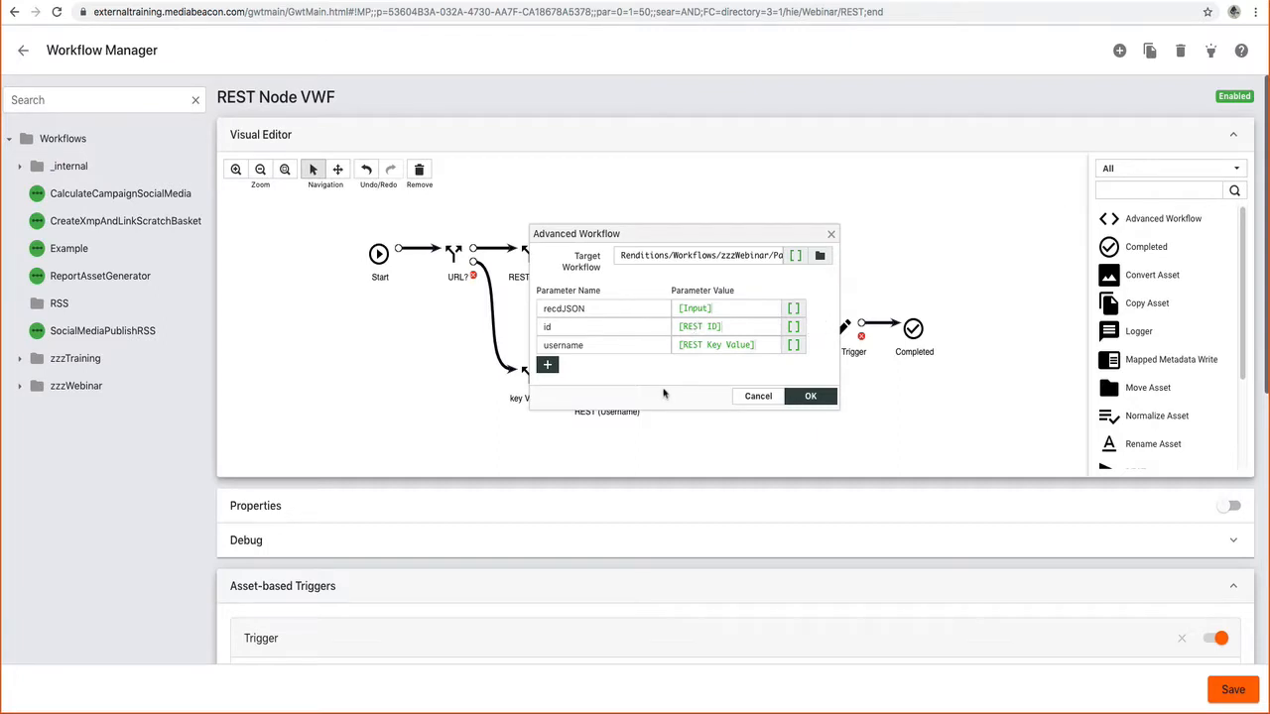
{"action": "double_click", "coordinate": [684, 308]}
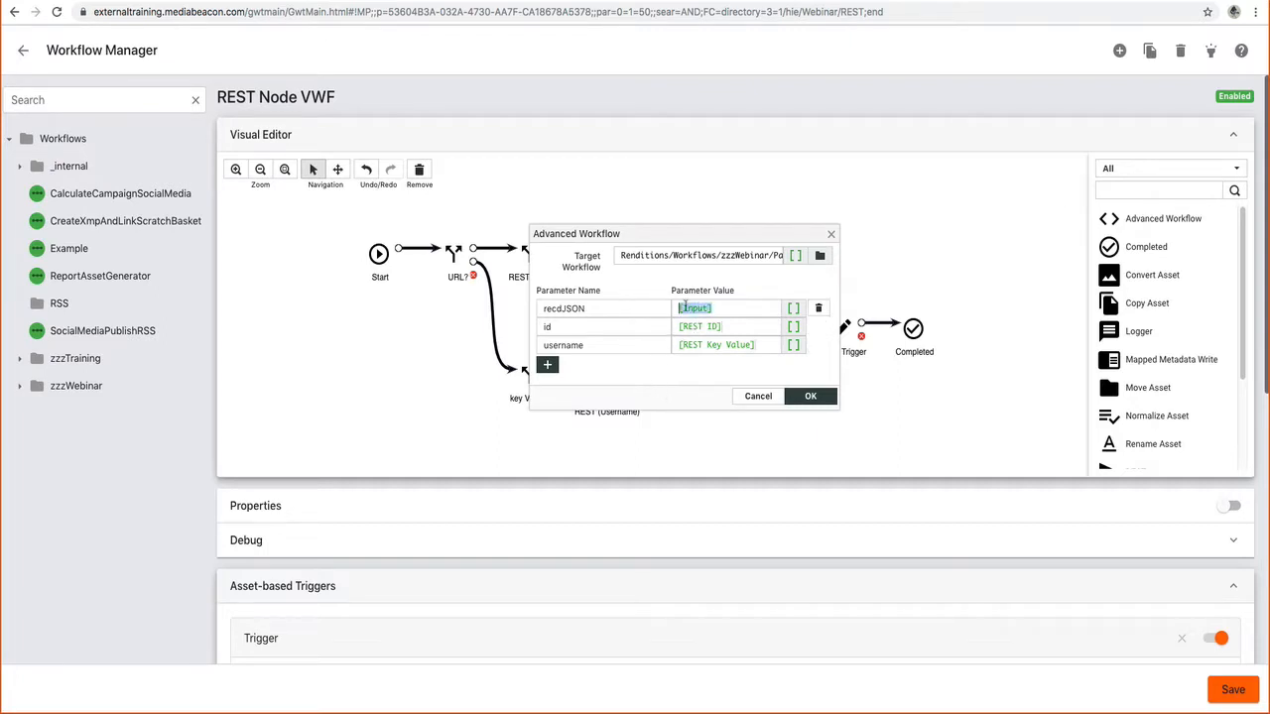
{"action": "double_click", "coordinate": [586, 308]}
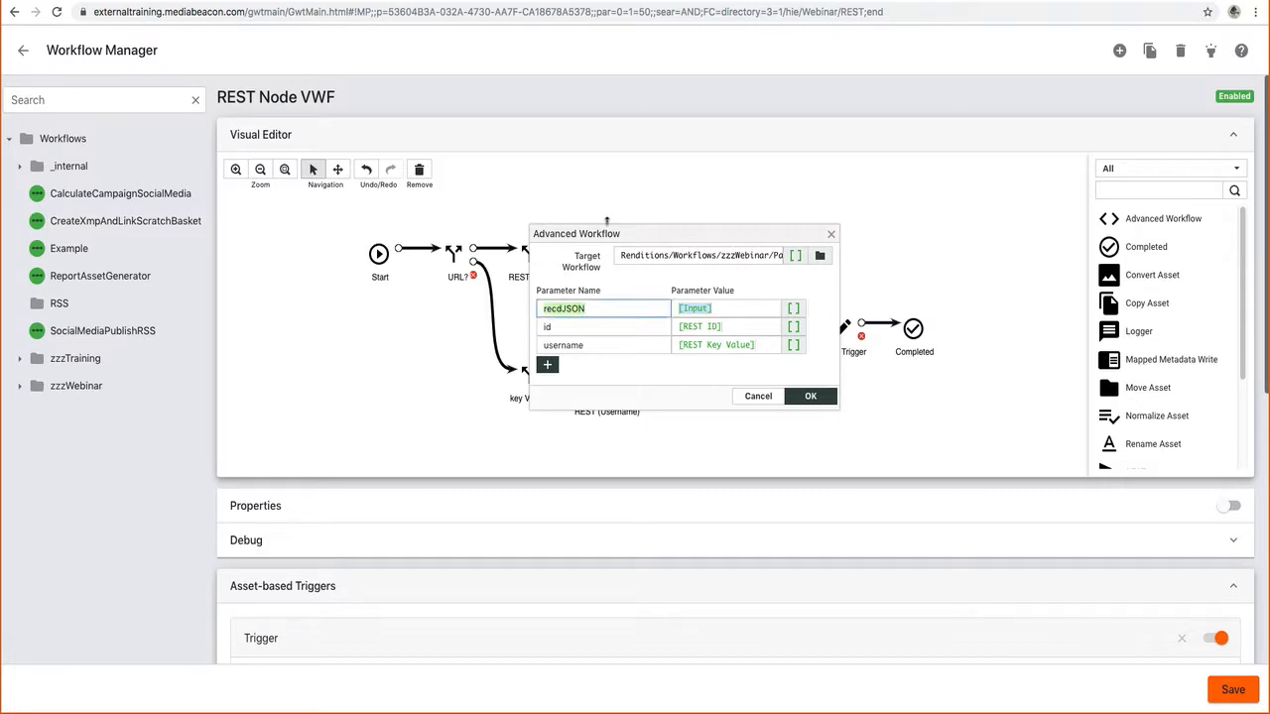
{"action": "left_click_drag", "start_coordinate": [606, 228], "coordinate": [765, 202]}
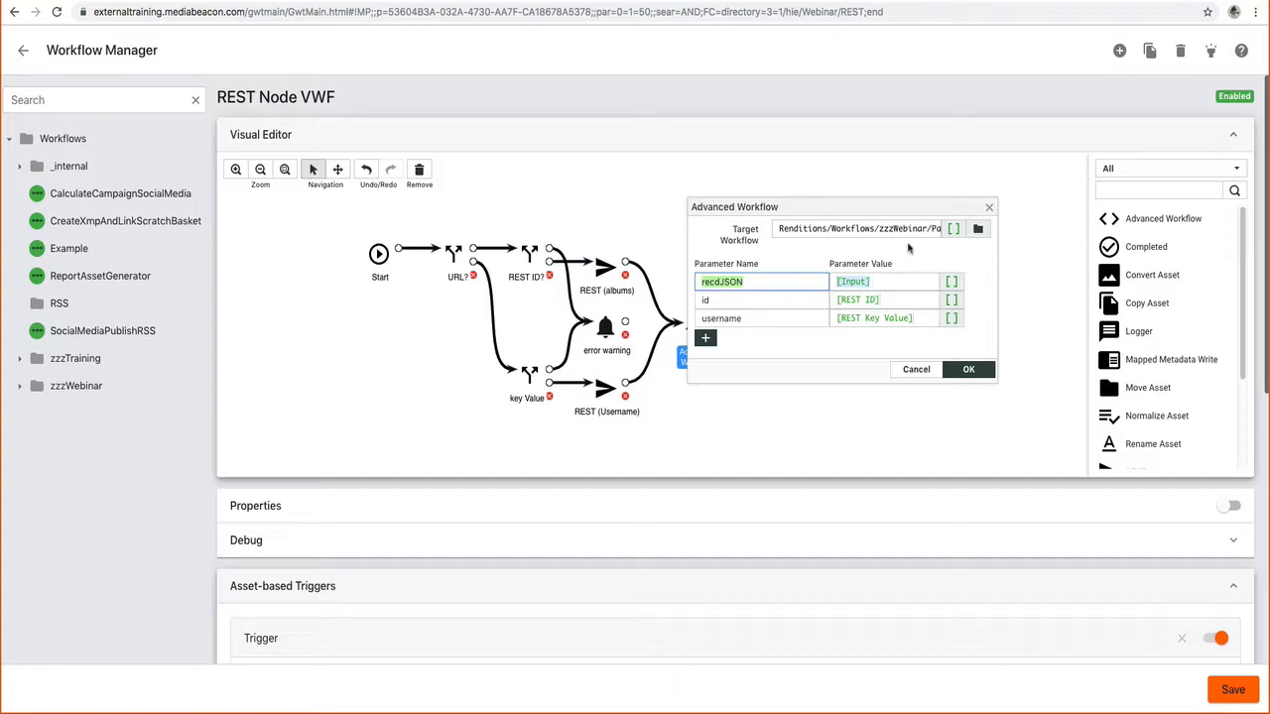
{"action": "left_click", "coordinate": [1035, 334]}
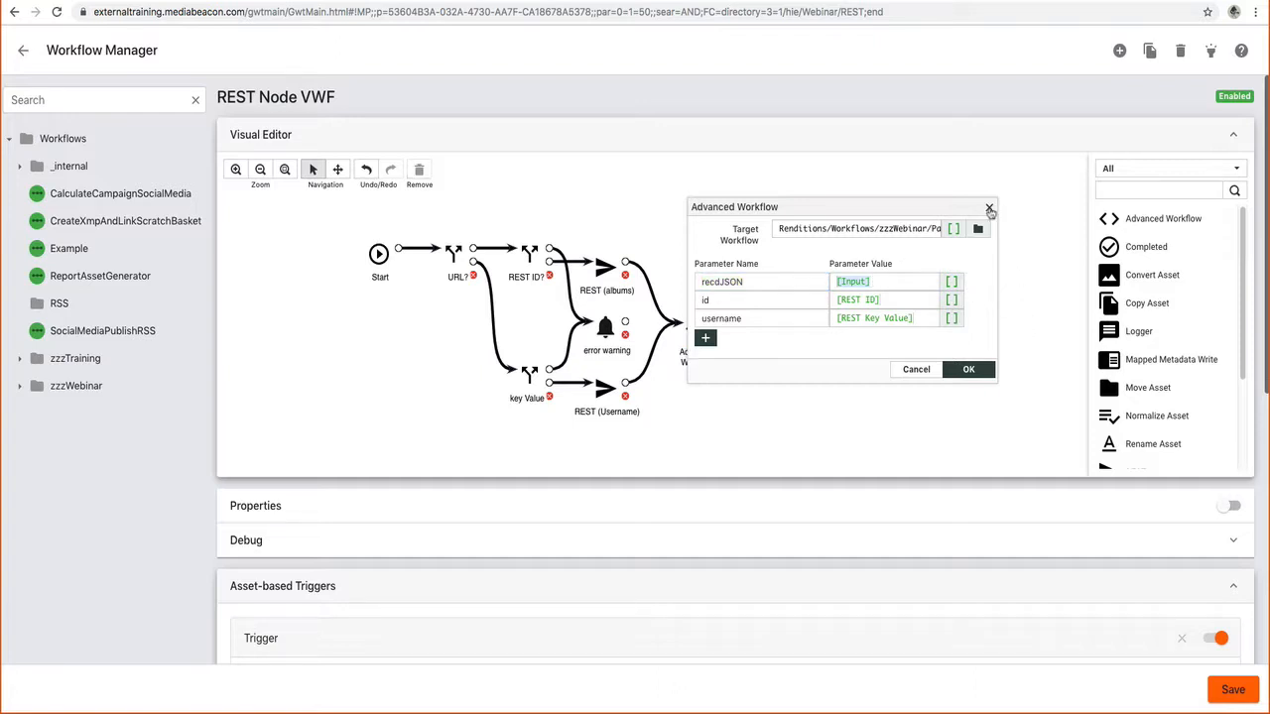
Step: Expand the zzzWebinar workflow folder, leave REST Node VWF without saving, and open Parse JSON AWF
{"action": "left_click", "coordinate": [19, 388]}
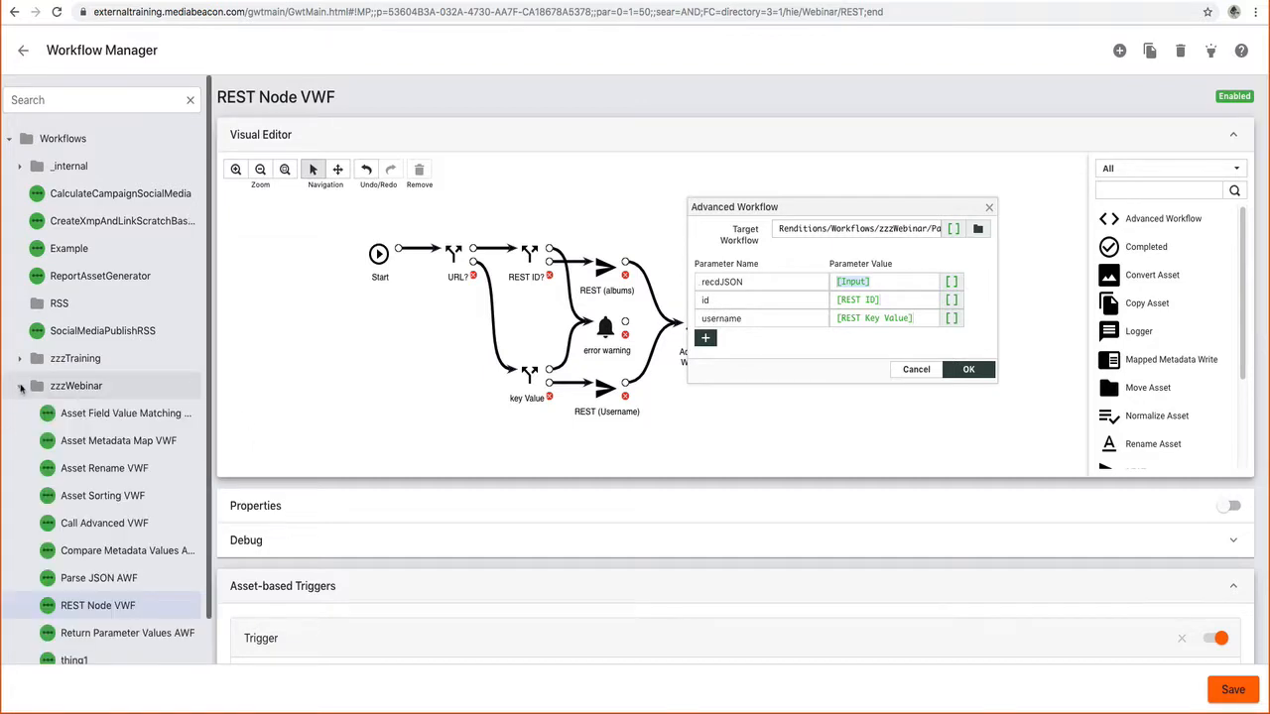
{"action": "scroll", "coordinate": [149, 625], "scroll_direction": "down", "scroll_amount": 1}
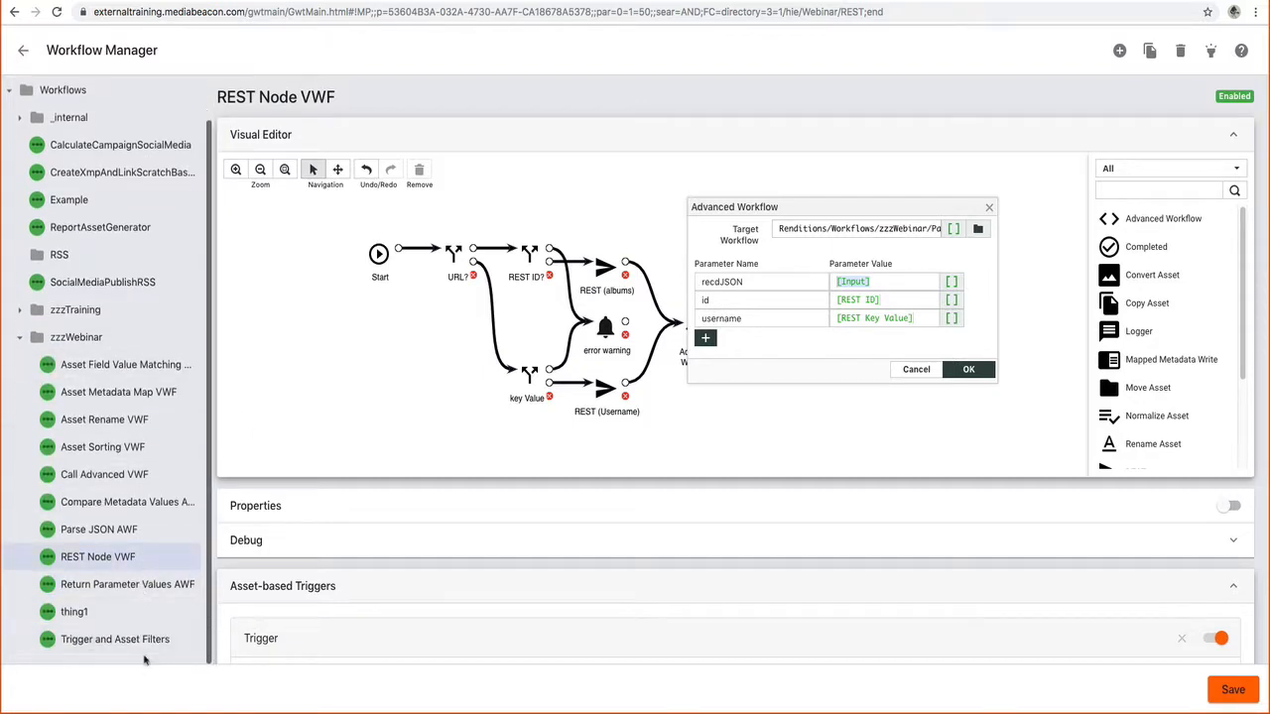
{"action": "left_click", "coordinate": [157, 478]}
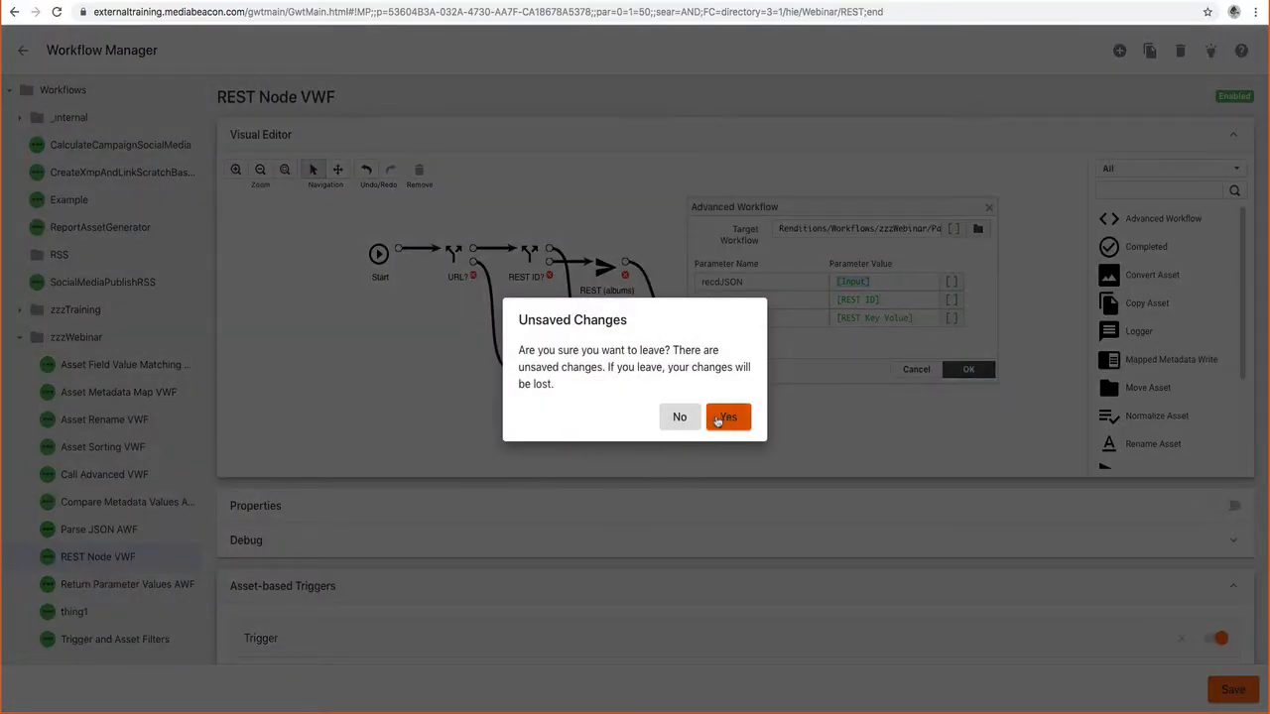
{"action": "left_click", "coordinate": [727, 417]}
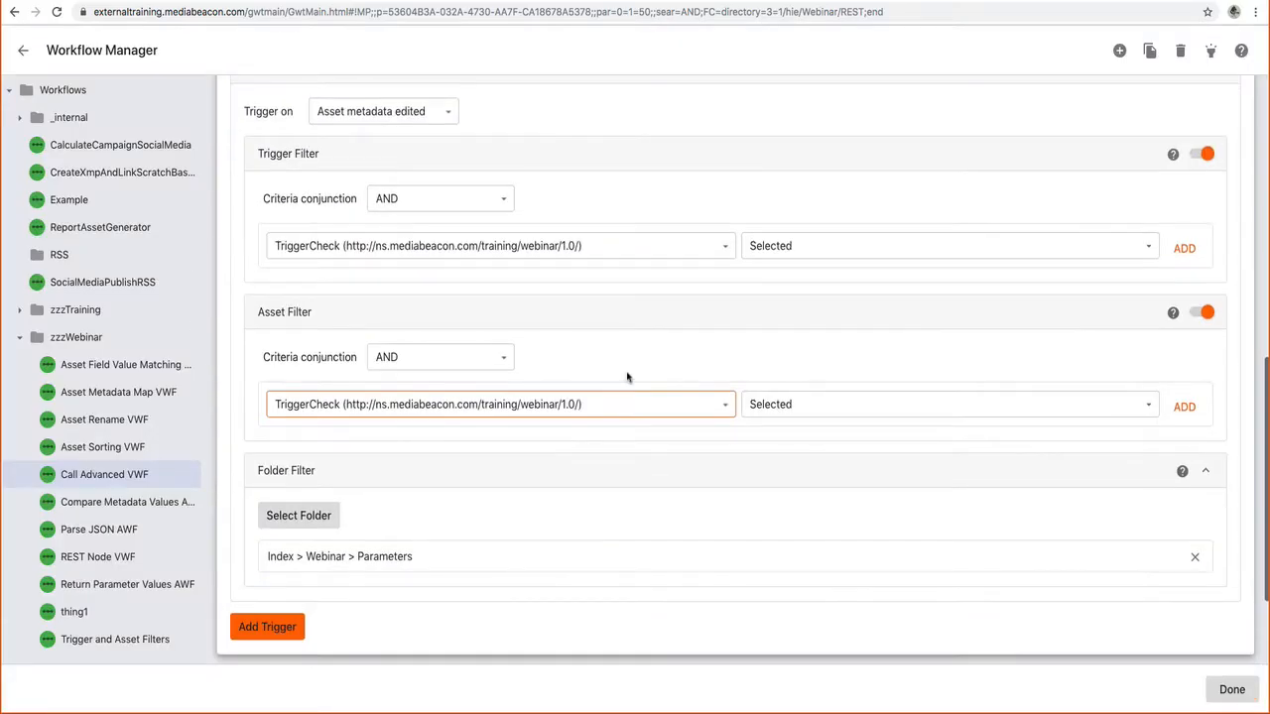
{"action": "left_click", "coordinate": [119, 532]}
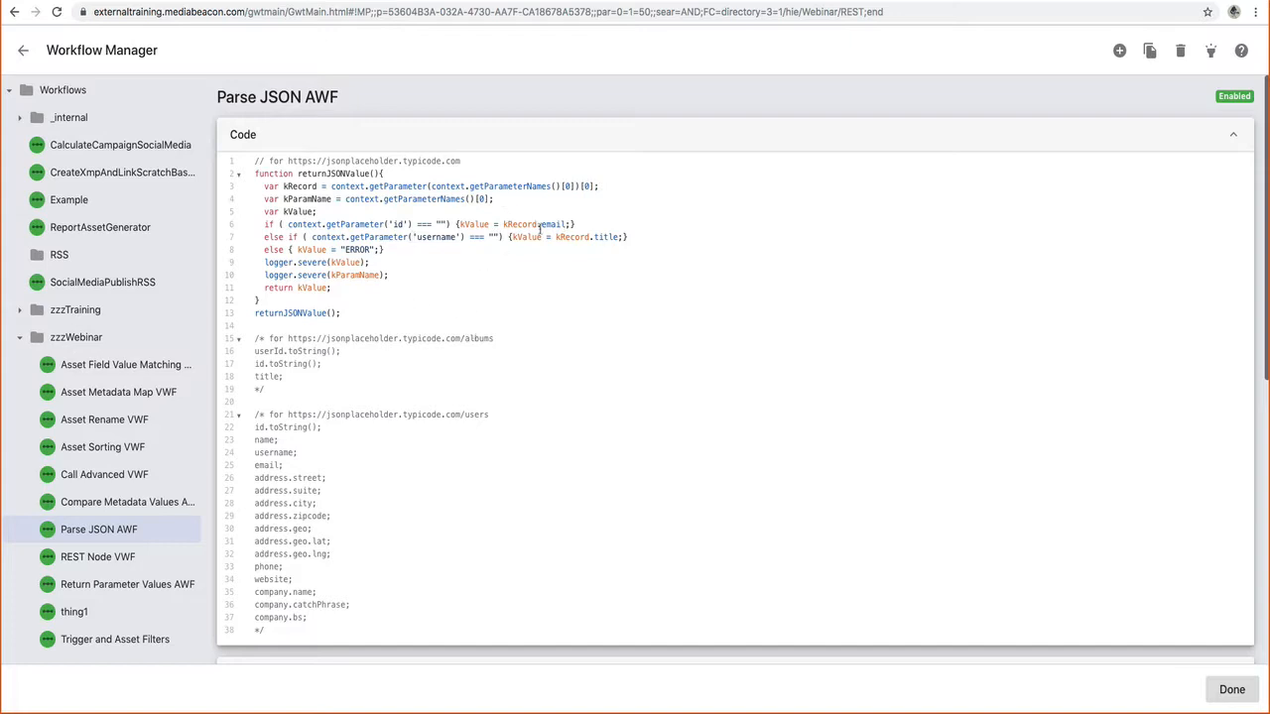
Step: Highlight the username condition on line 7 of the Parse JSON AWF code, its title property, and the email property on line 6
{"action": "triple_click", "coordinate": [429, 238]}
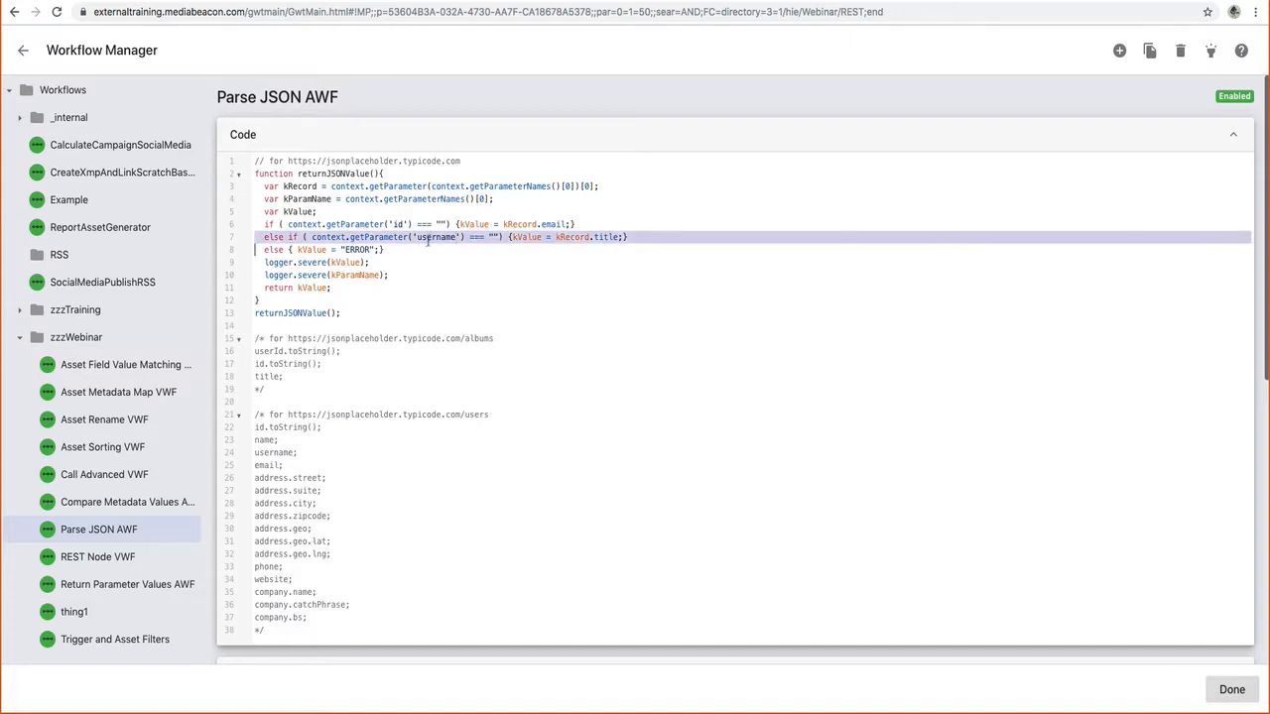
{"action": "left_click", "coordinate": [604, 239]}
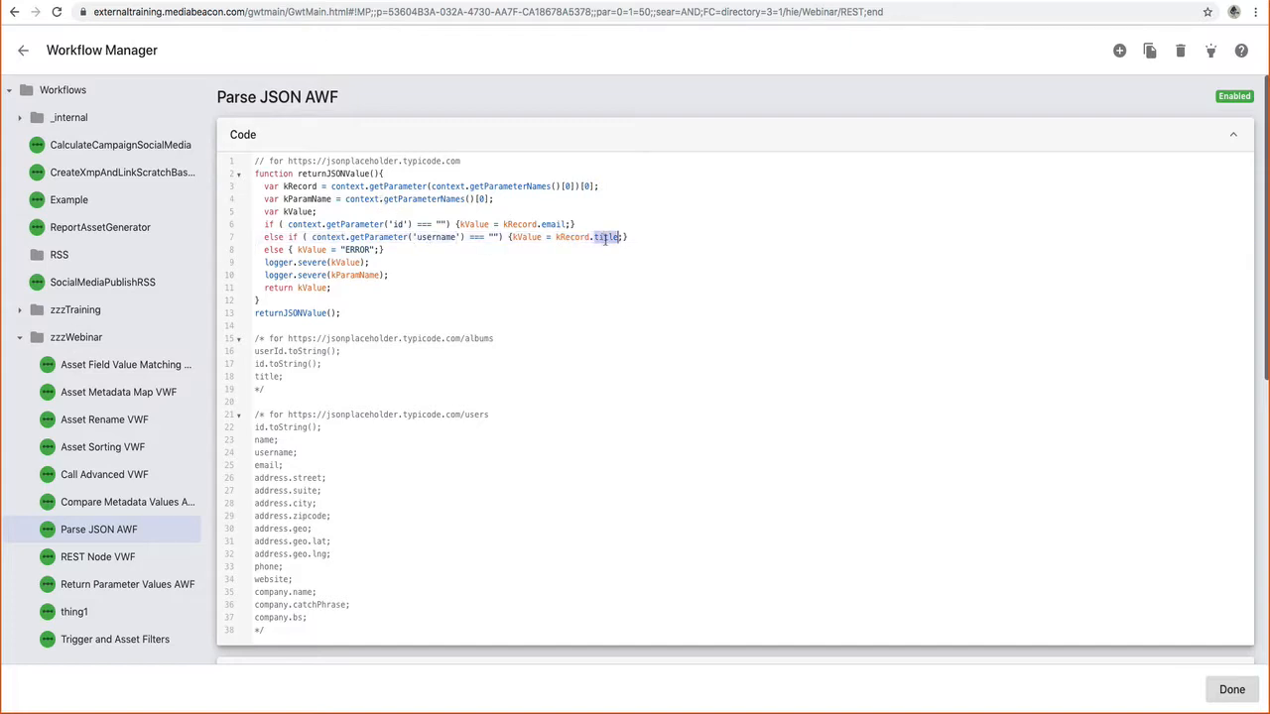
{"action": "double_click", "coordinate": [544, 224]}
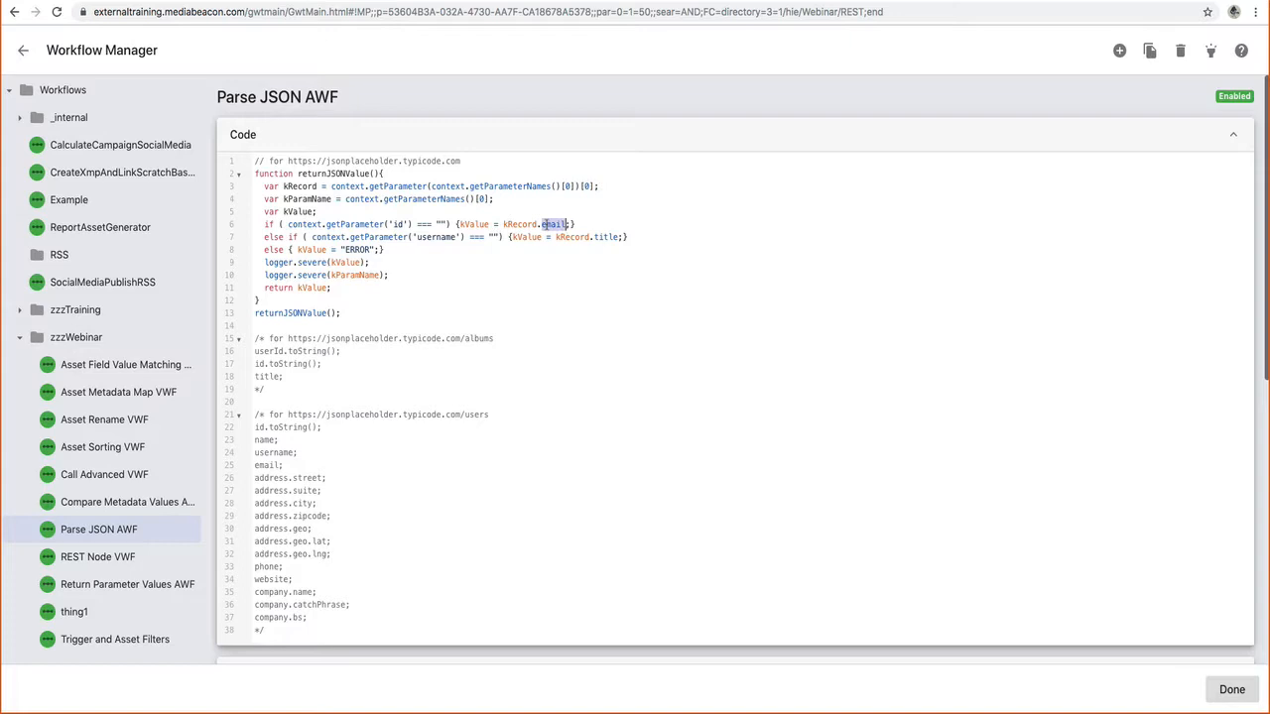